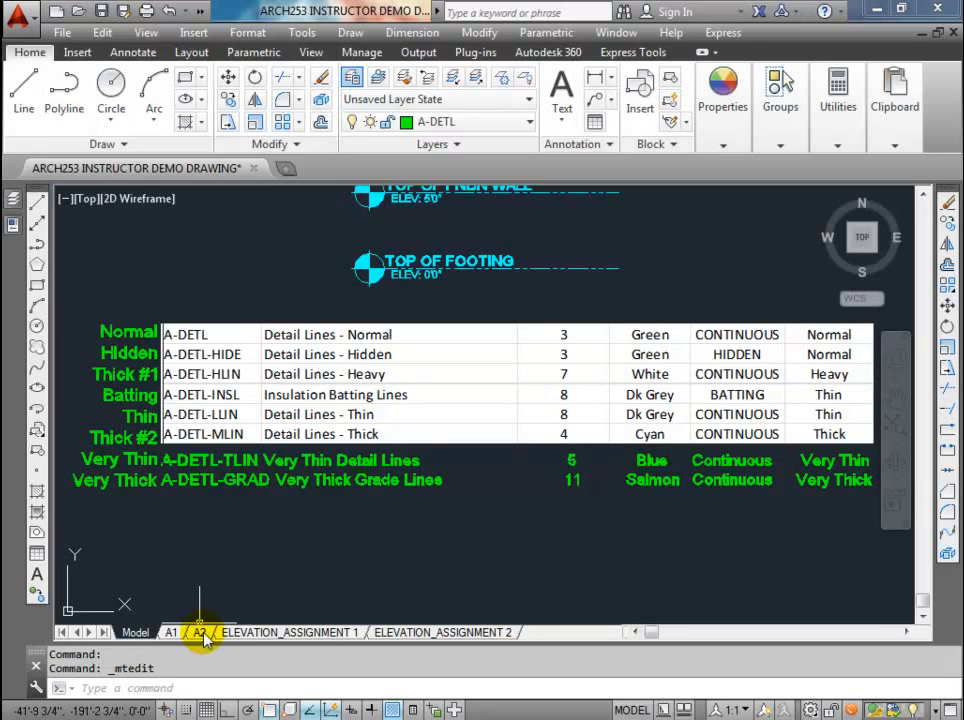
mouse_move(200, 636)
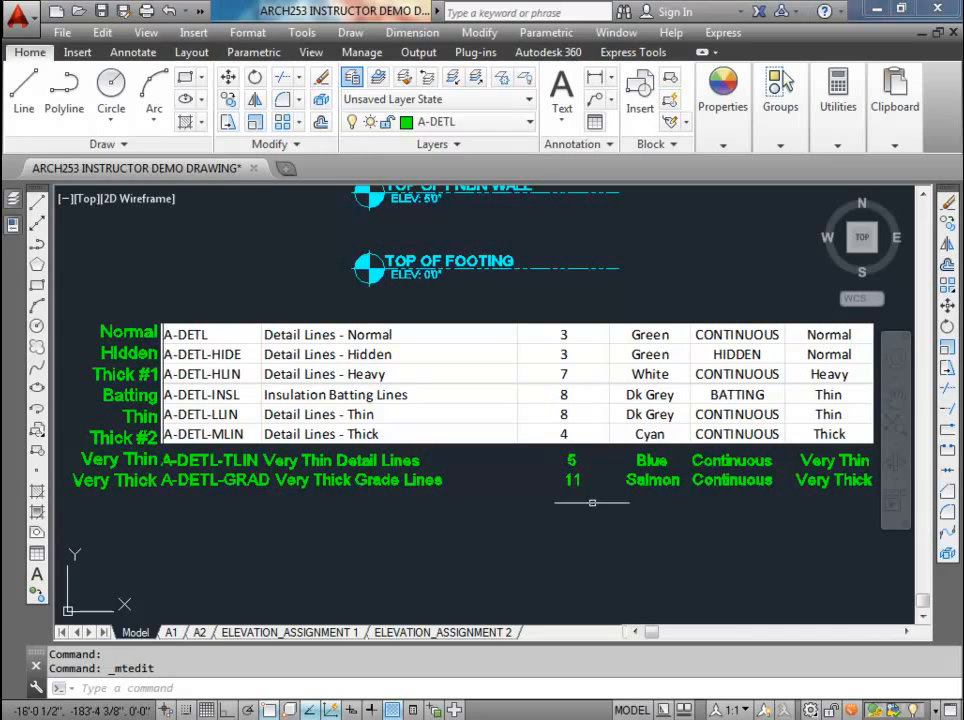
left_click(200, 632)
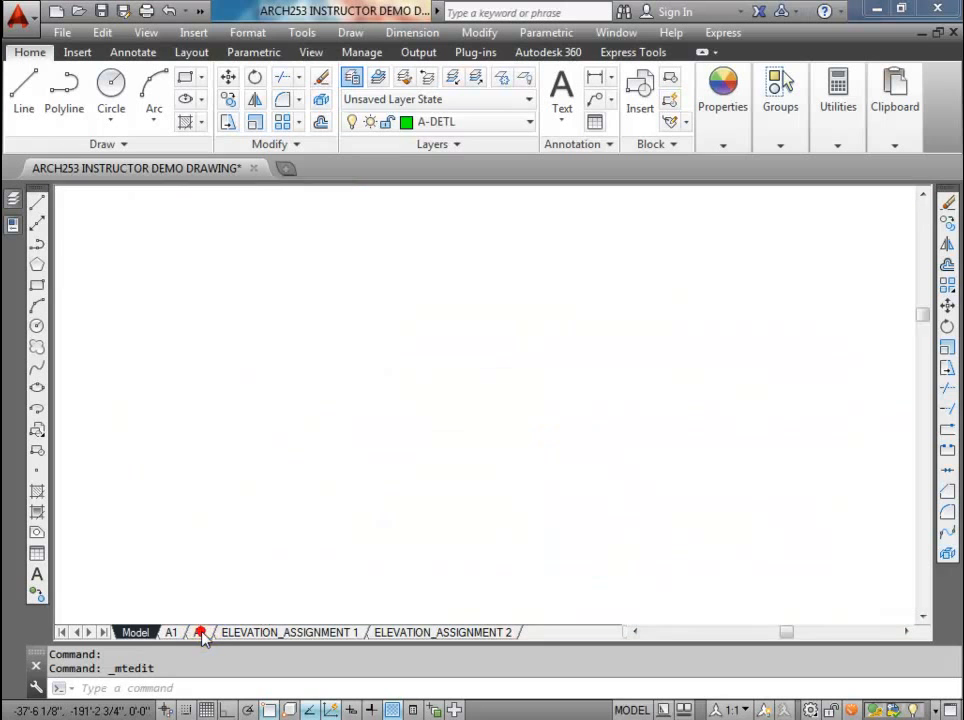
right_click(200, 632)
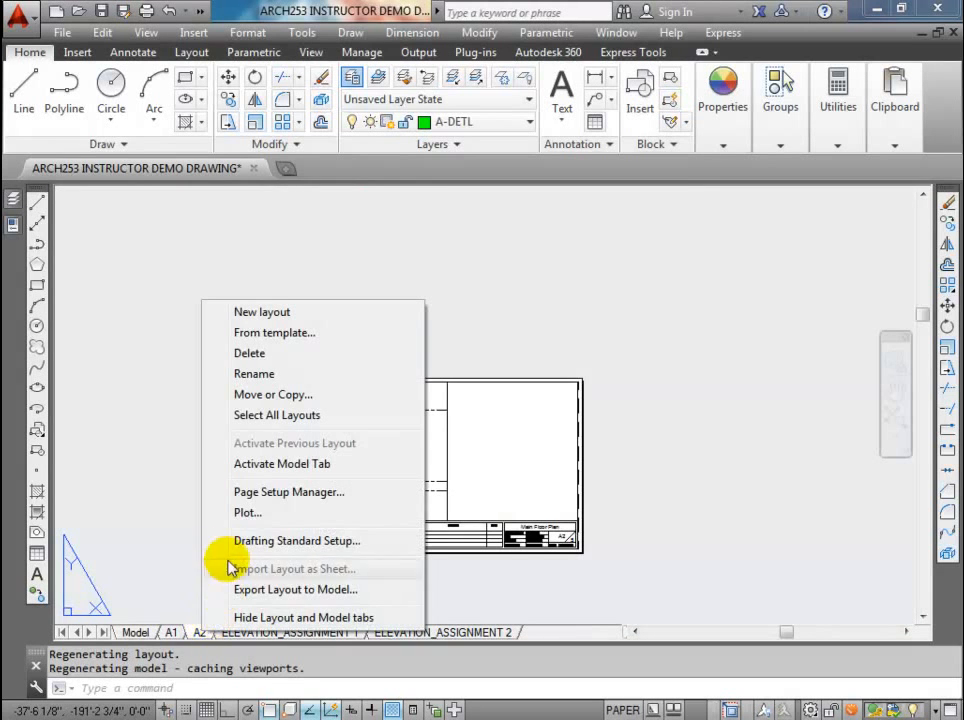
left_click(198, 634)
left_click(172, 632)
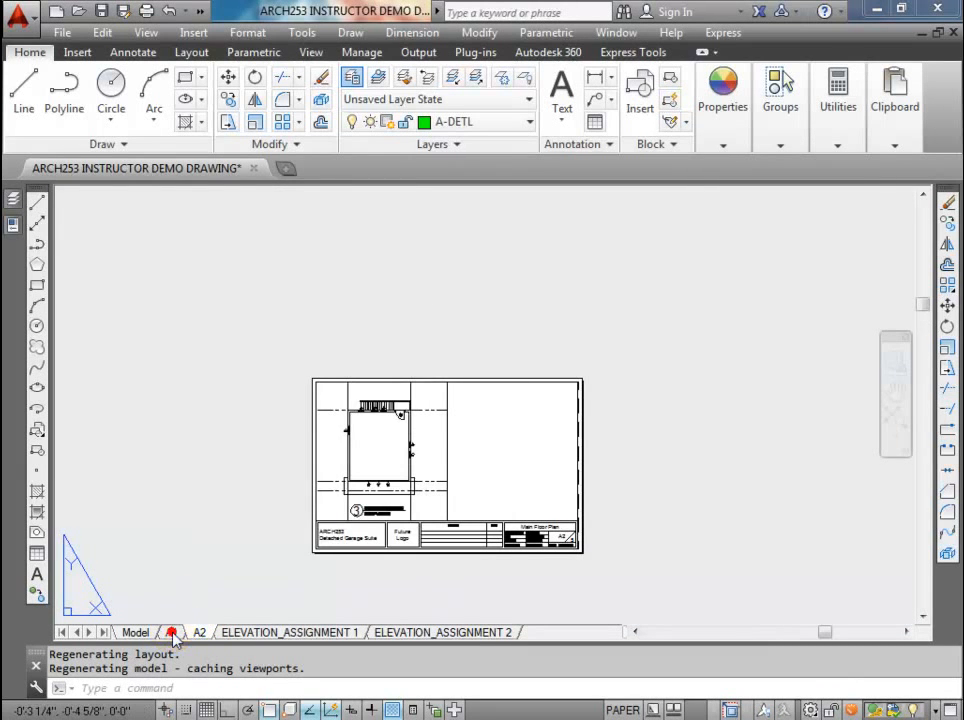
left_click(200, 632)
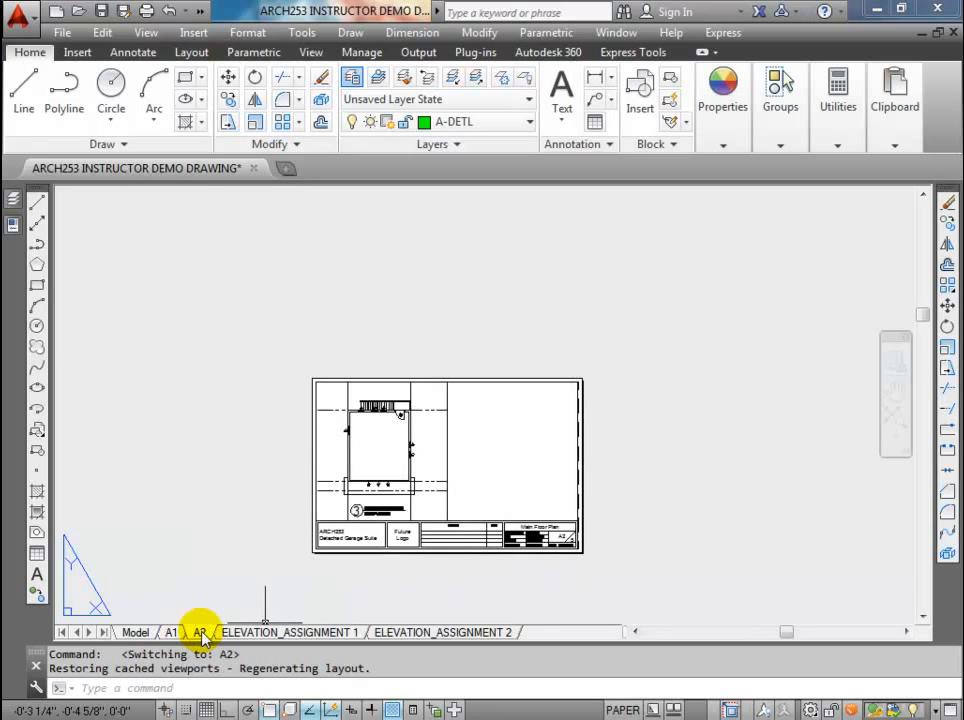
Step: Open the page setup of layout A1 for modification and bring up its ARCHDefault.ctb plot style table for editing
left_click(172, 632)
right_click(172, 632)
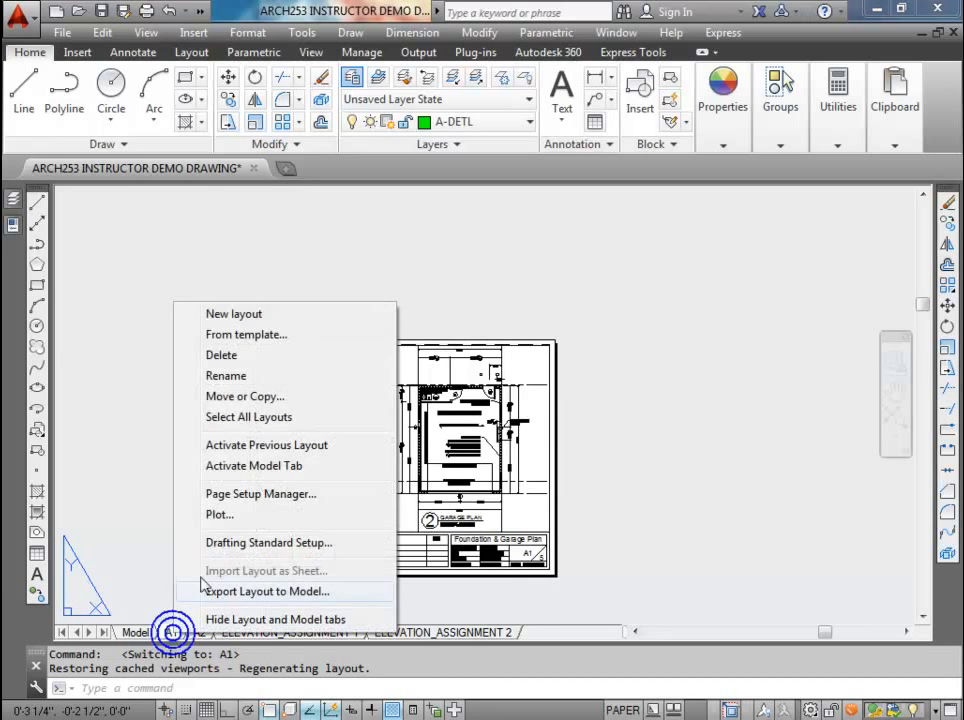
left_click(212, 493)
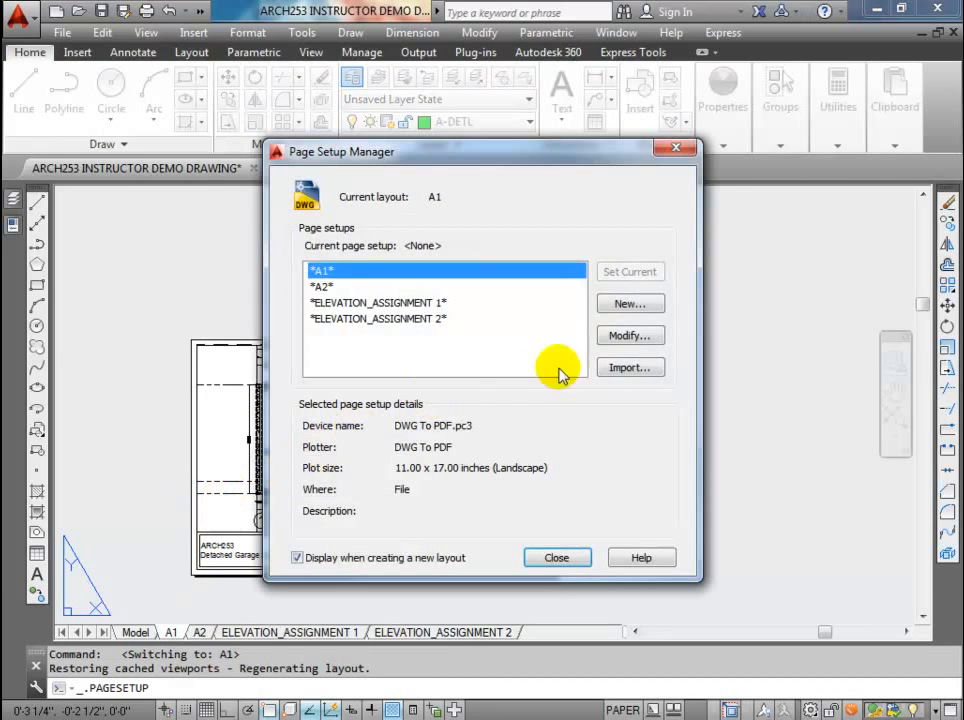
left_click(632, 336)
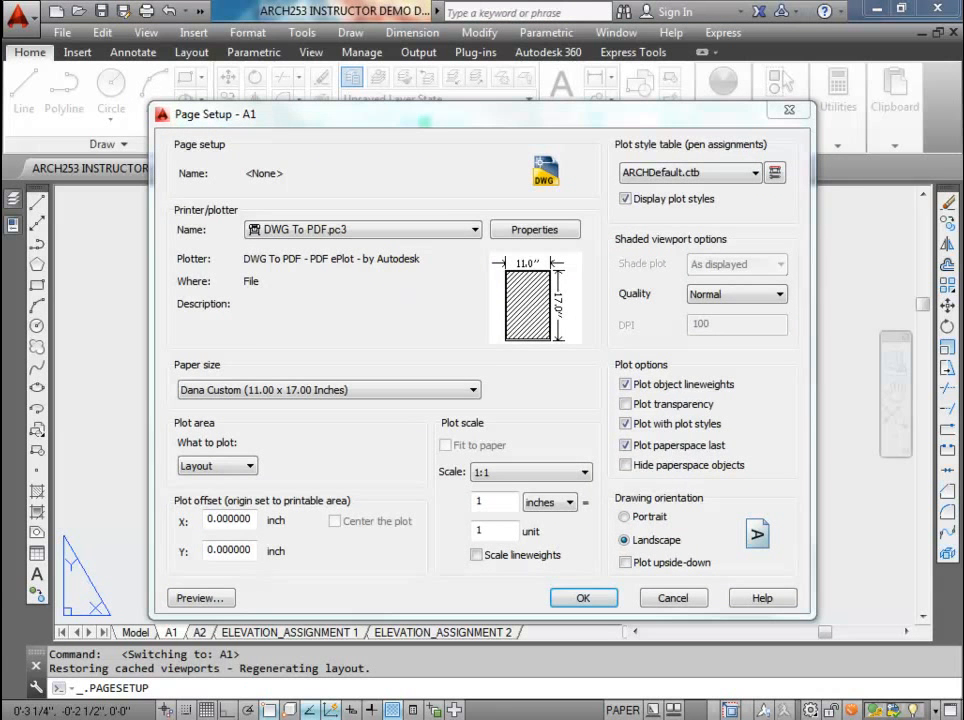
left_click_drag(469, 52, 586, 80)
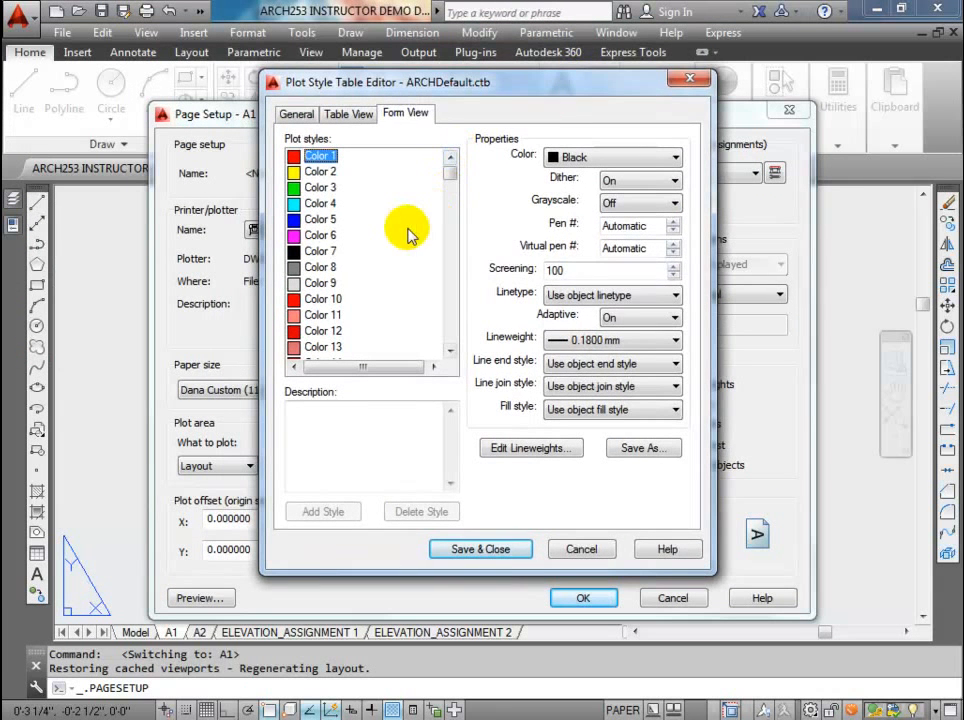
Step: Review the lineweights assigned to Color 1 through Color 11 in the ARCHDefault.ctb plot style table
left_click(320, 315)
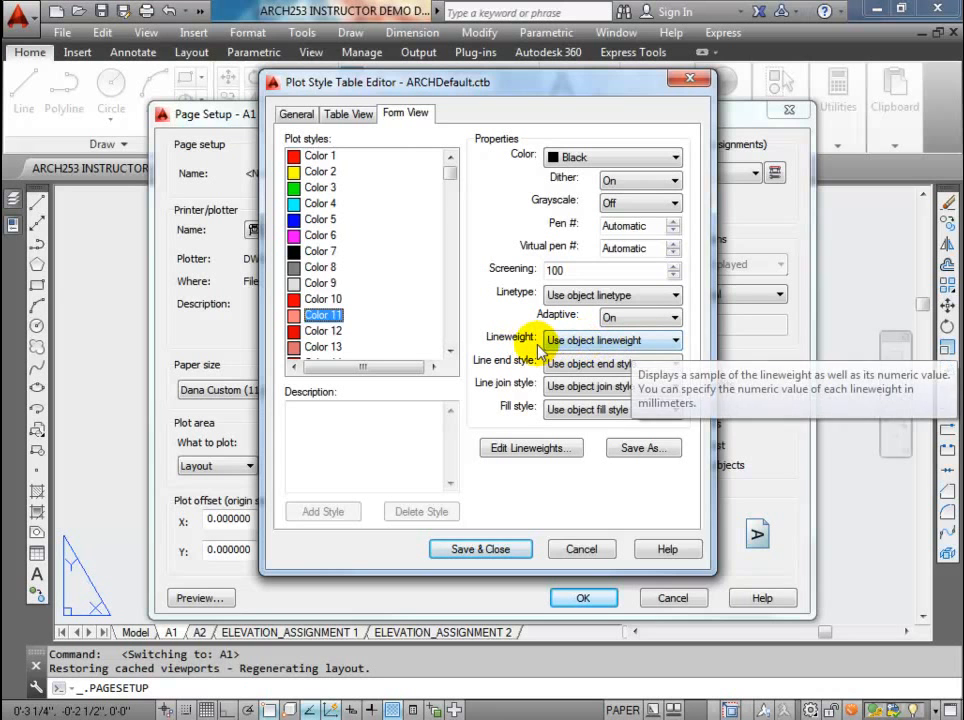
left_click(318, 156)
left_click(321, 172)
left_click(321, 188)
left_click(323, 204)
left_click(322, 219)
left_click(321, 236)
left_click(320, 251)
left_click(320, 267)
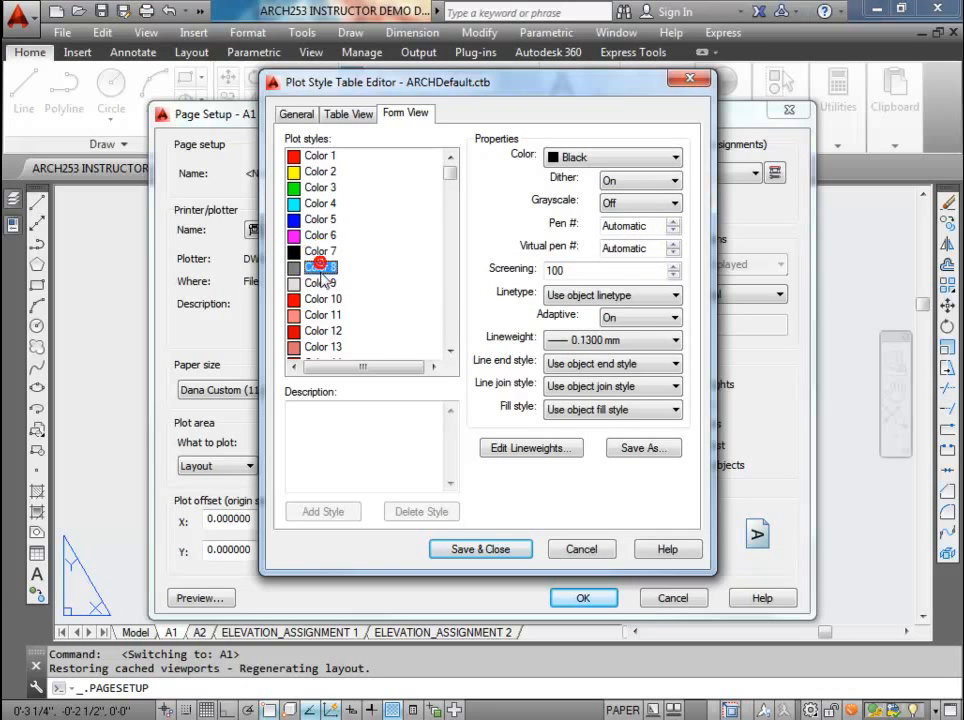
left_click(322, 284)
left_click(322, 299)
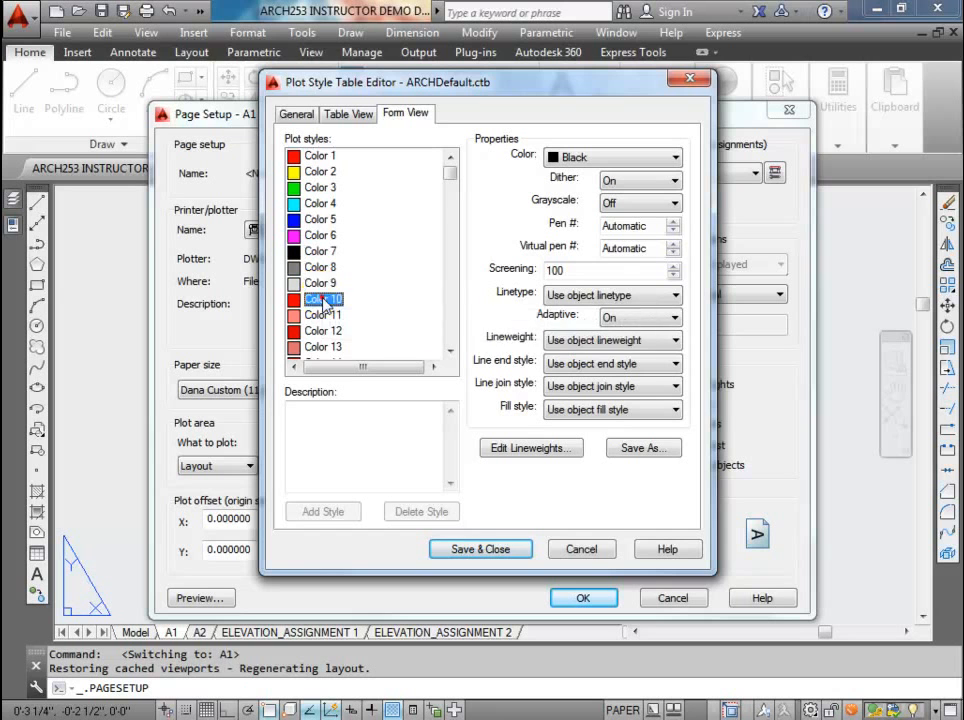
left_click(322, 315)
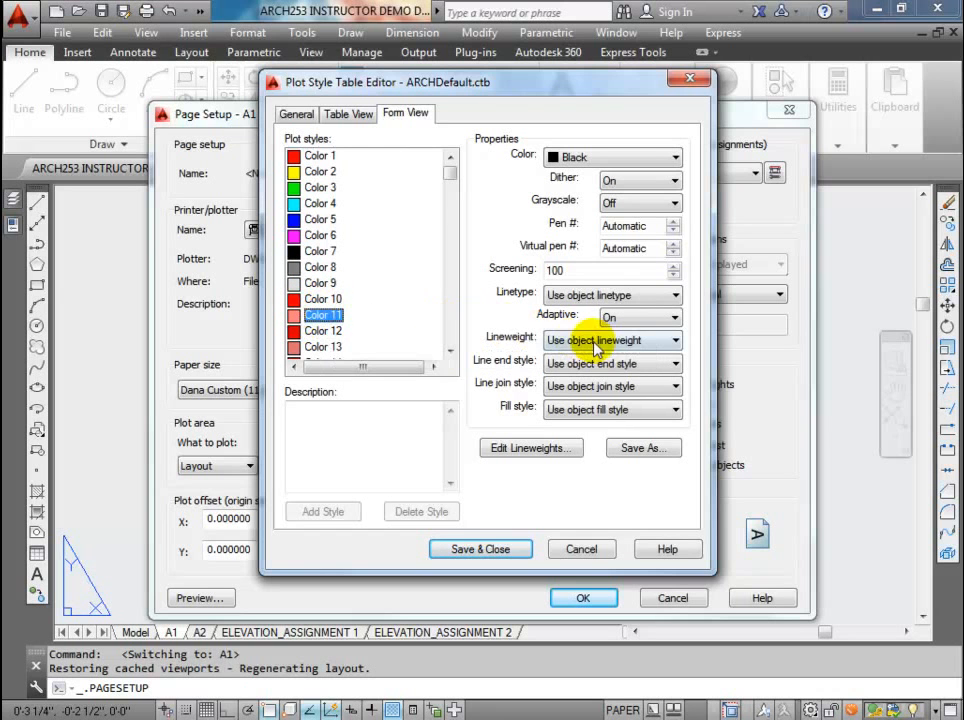
Step: Compare the lineweights of the plot styles from Color 2 to Color 9, including Color 5, Color 7 and Color 8
left_click(322, 267)
key("Up")
key("Up")
key("Up")
key("Up")
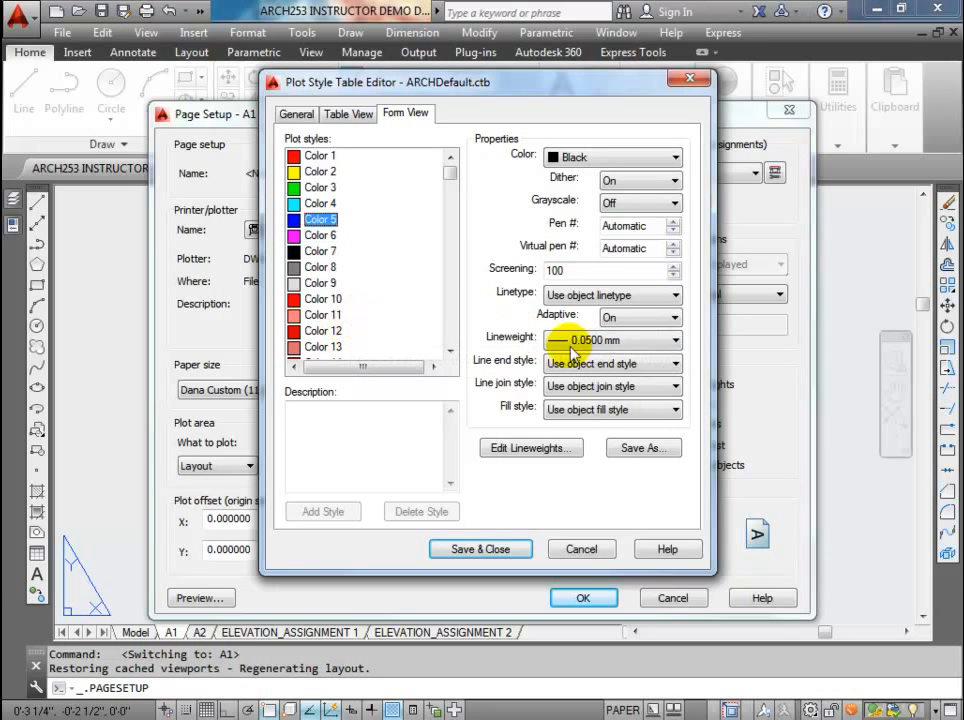
key("Up")
key("Up")
key("Up")
key("Down")
key("Down")
key("Down")
key("Down")
key("Down")
key("Down")
key("Down")
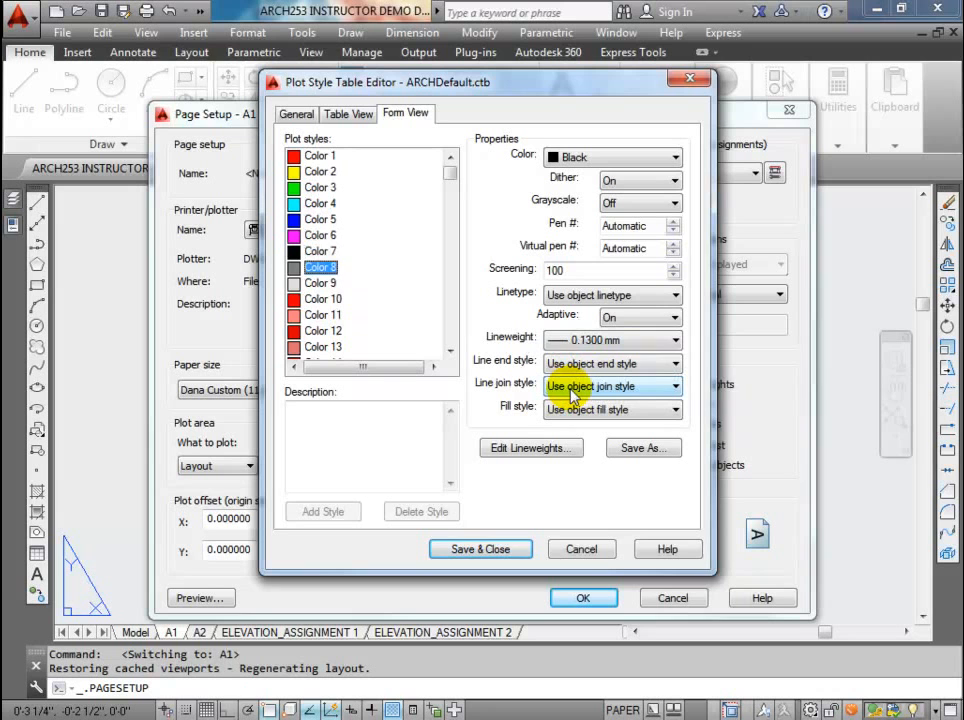
key("Down")
key("Up")
left_click(314, 252)
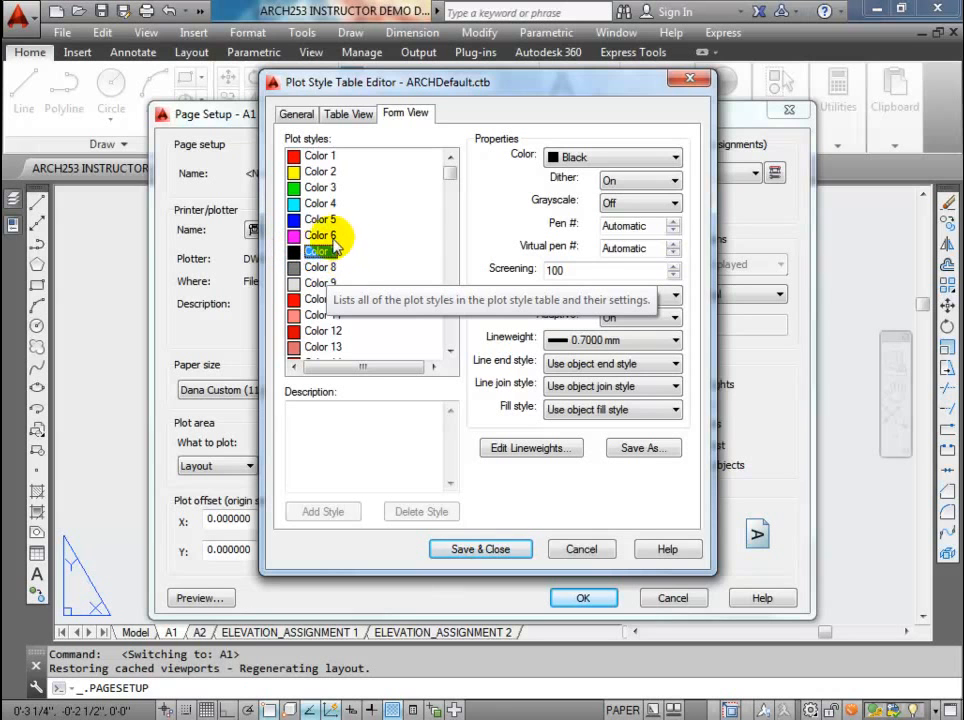
left_click(317, 220)
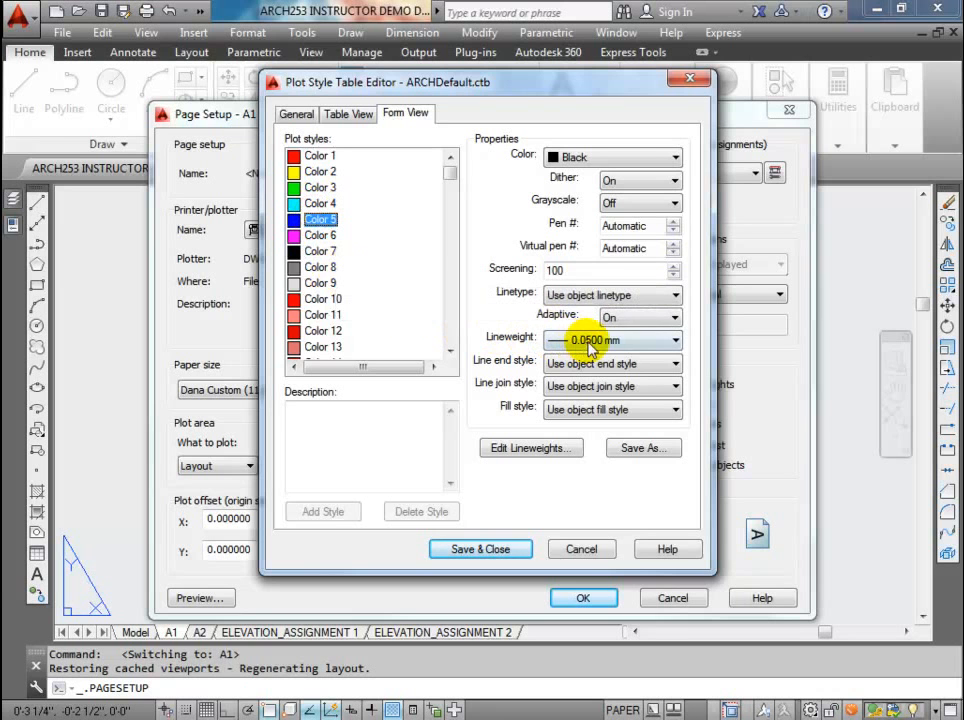
left_click(319, 283)
Step: Set the lineweight of the Color 11 plot style to 2.0000 mm
left_click(322, 316)
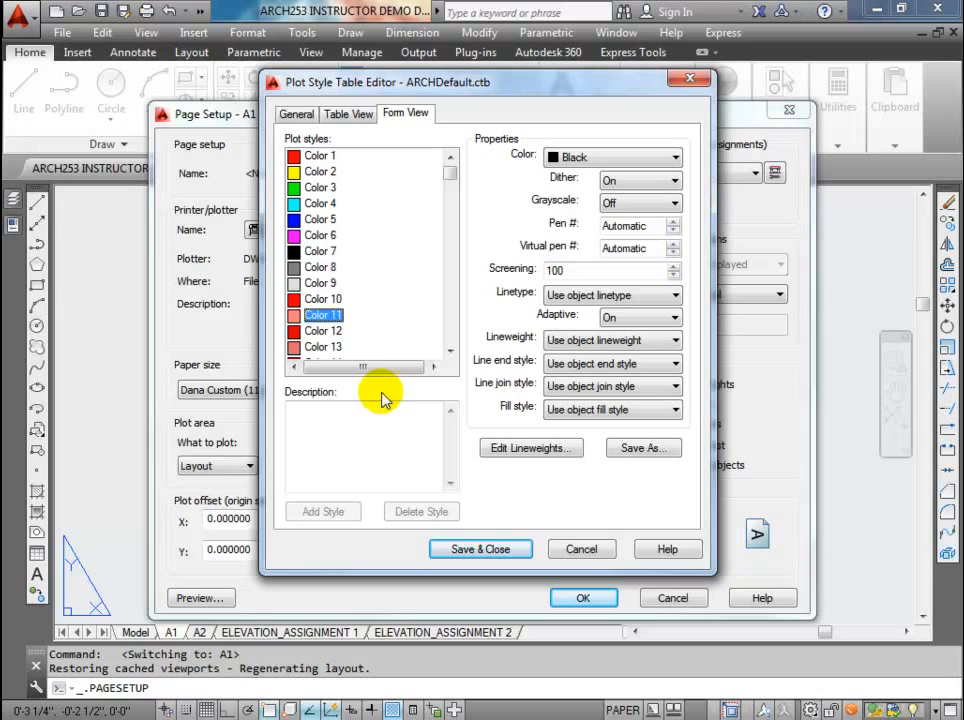
left_click(323, 318)
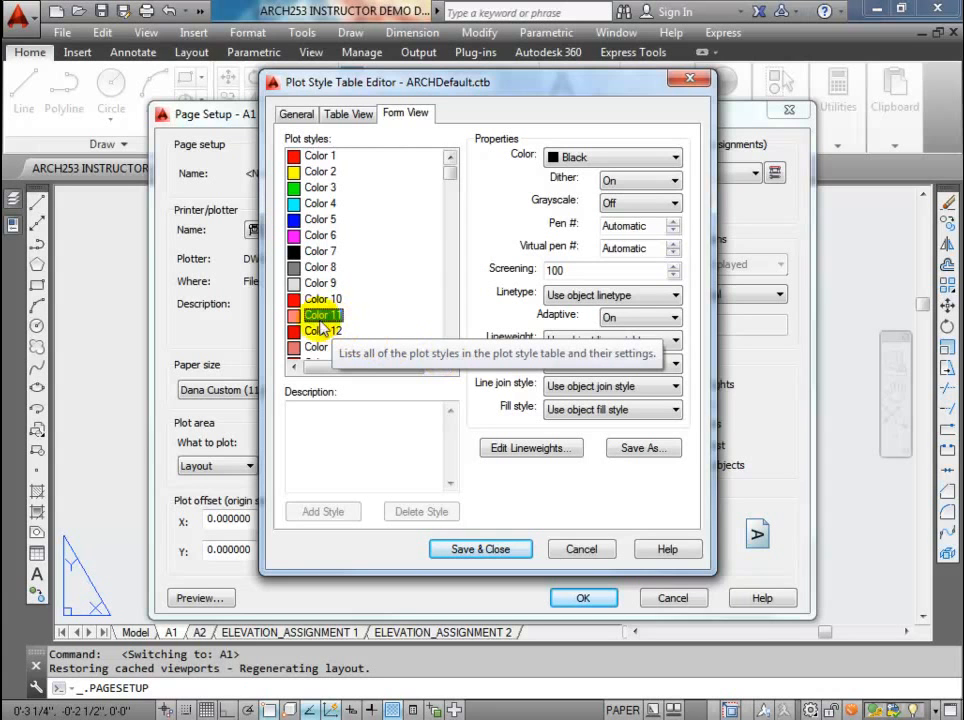
left_click(325, 320)
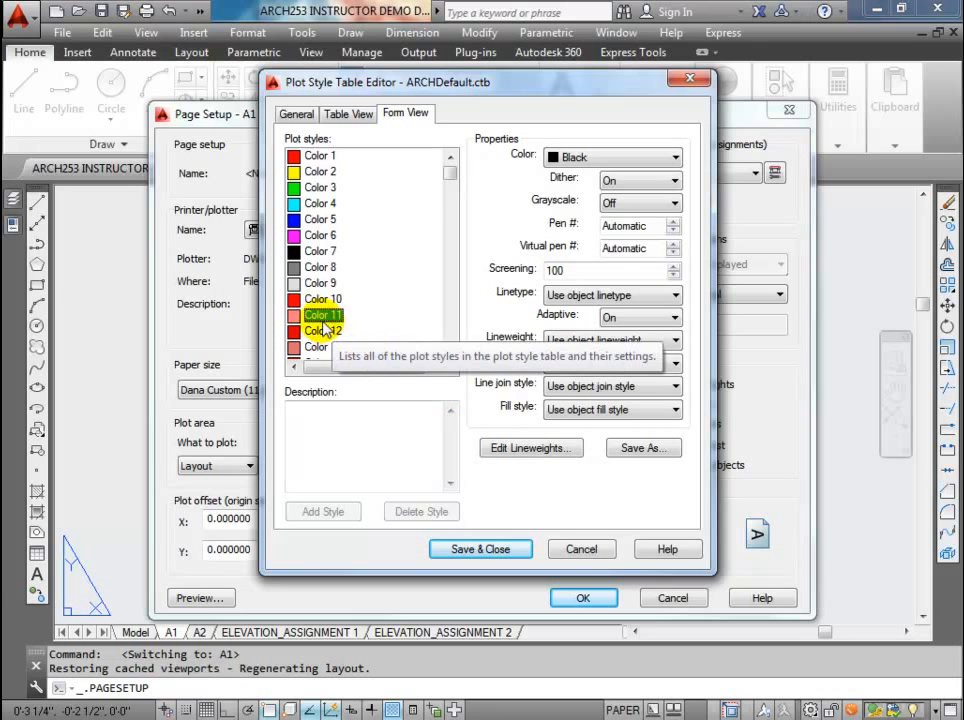
left_click(601, 341)
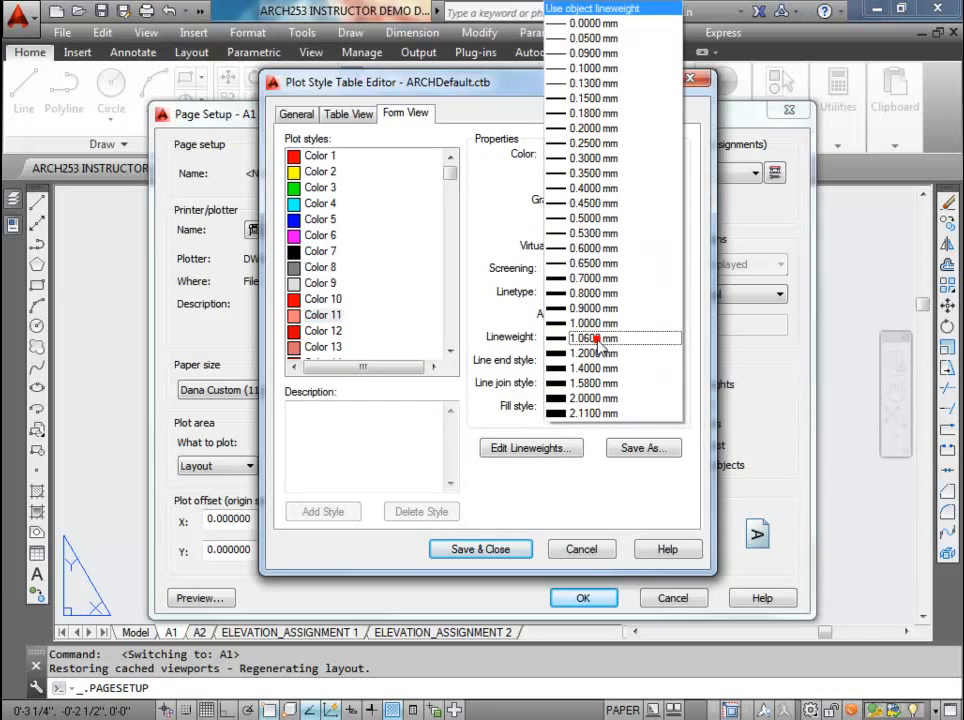
left_click(583, 399)
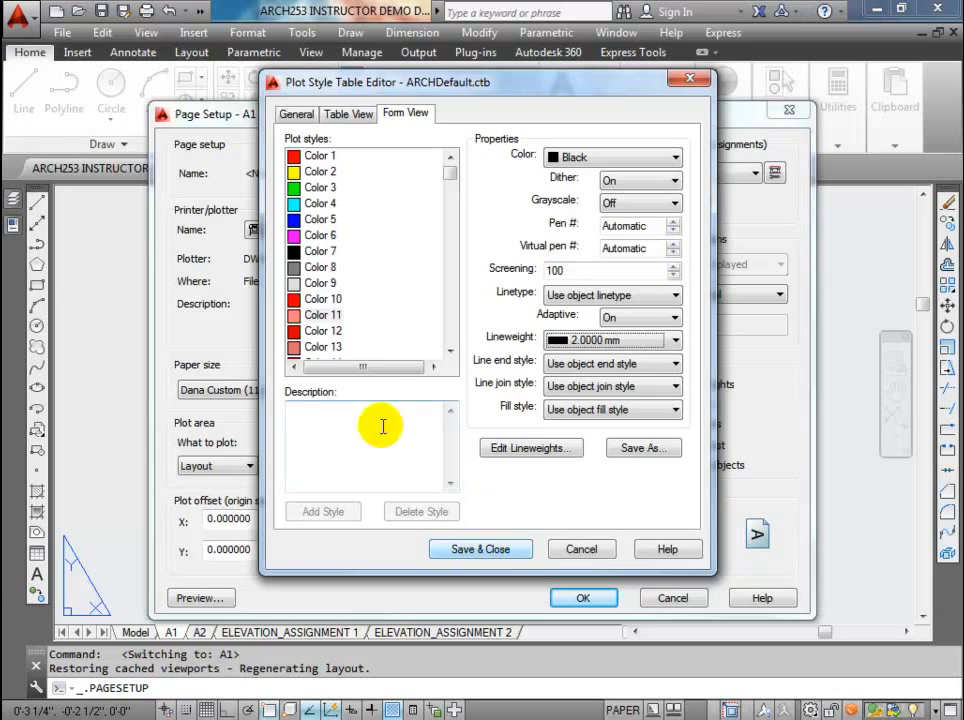
Step: Check Color 11's lineweight, then save the plot style table and accept layout A1's page setup
left_click(316, 315)
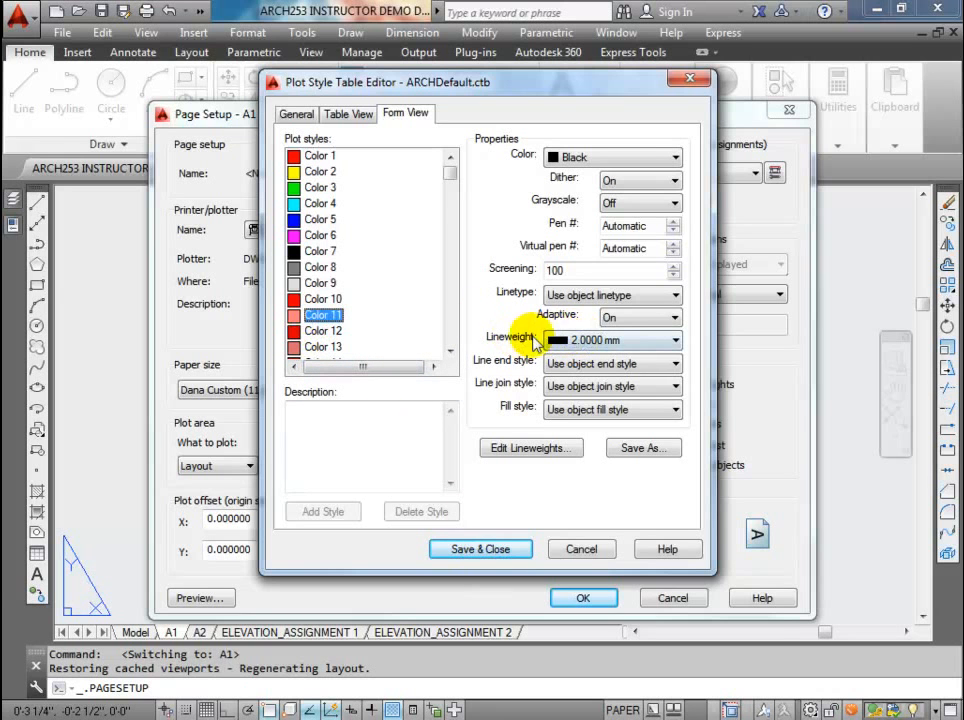
left_click(576, 339)
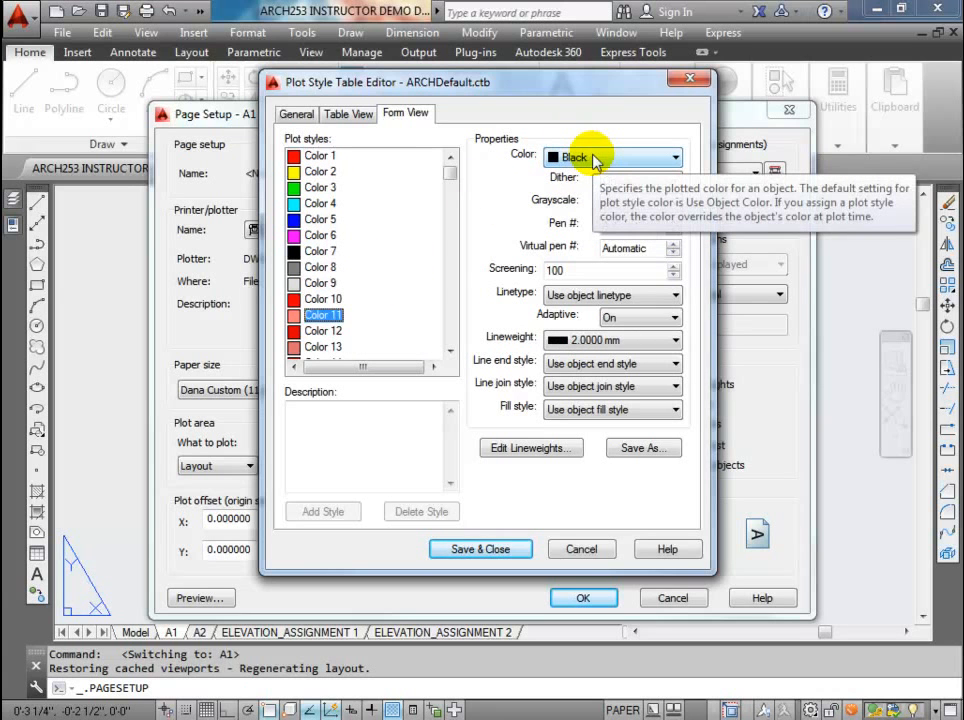
left_click(490, 552)
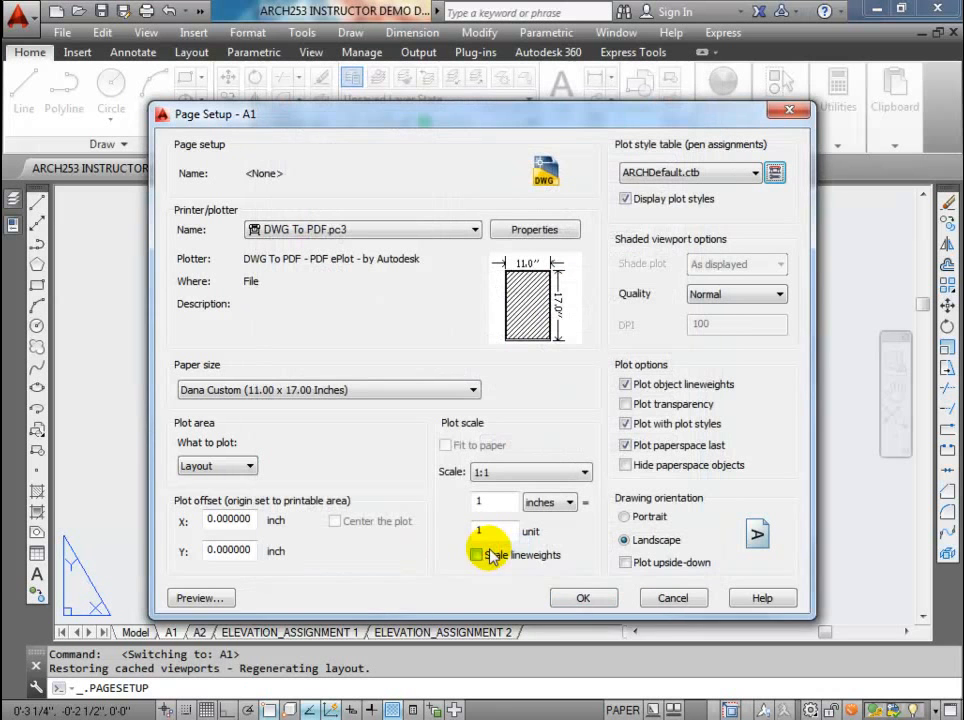
left_click(583, 597)
left_click(577, 556)
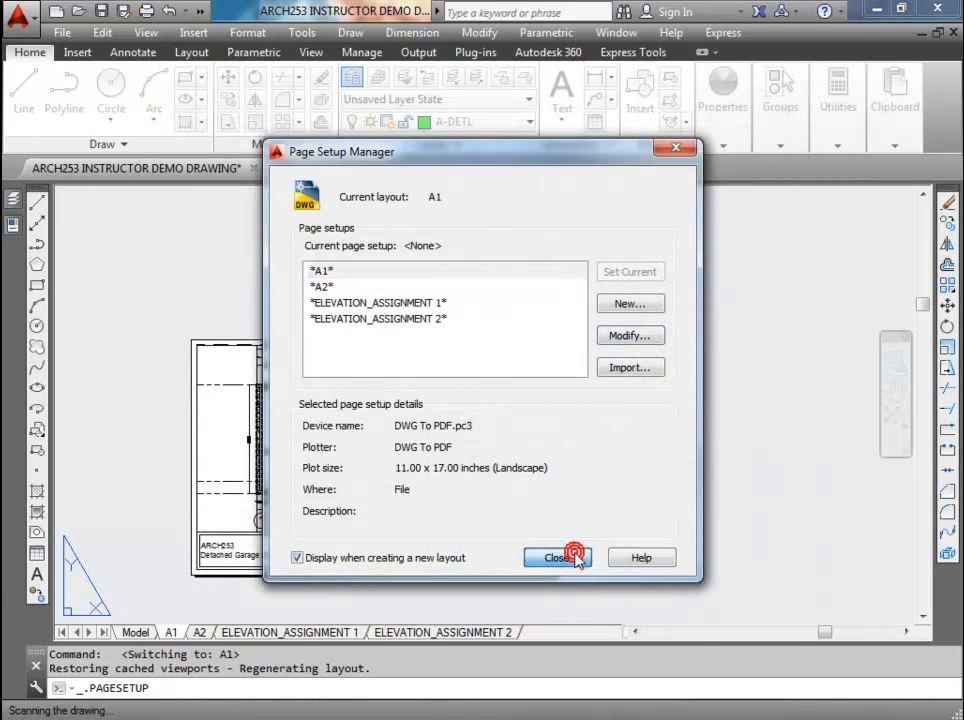
Step: Verify Color 11's lineweight in the ARCHDefault.ctb plot style table through layout A2's page setup, then save and close everything
left_click(201, 632)
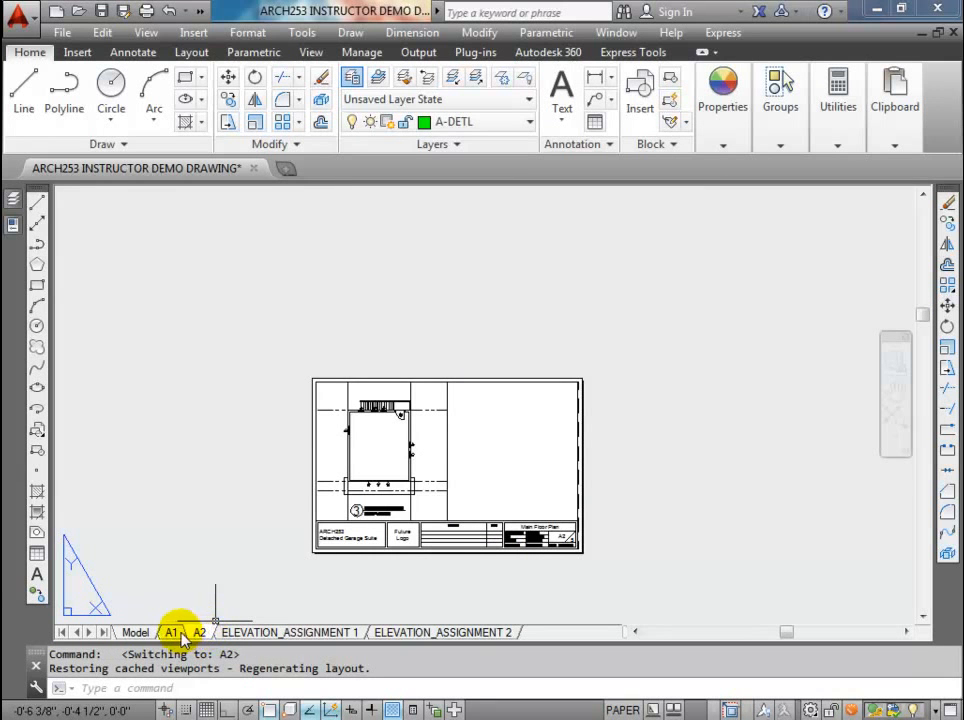
right_click(203, 632)
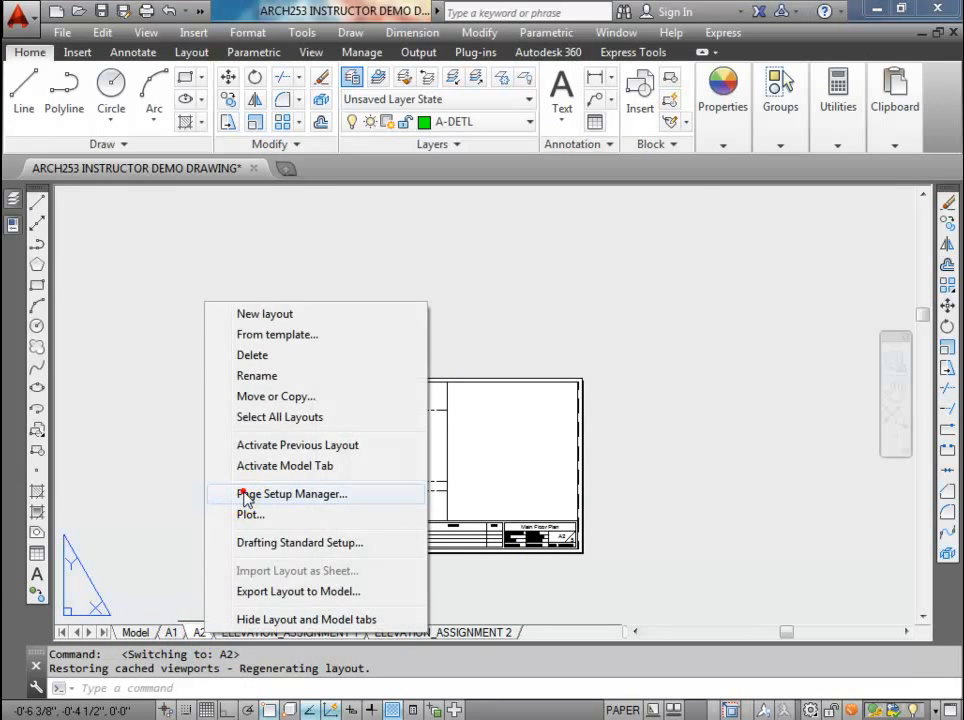
left_click(244, 494)
left_click(630, 334)
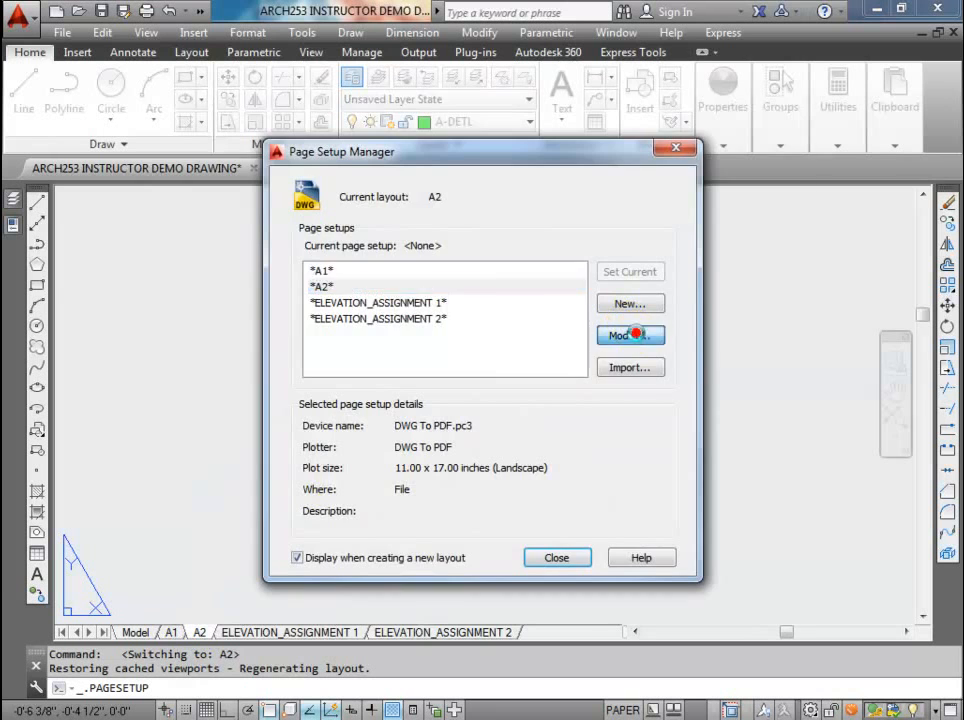
left_click(773, 173)
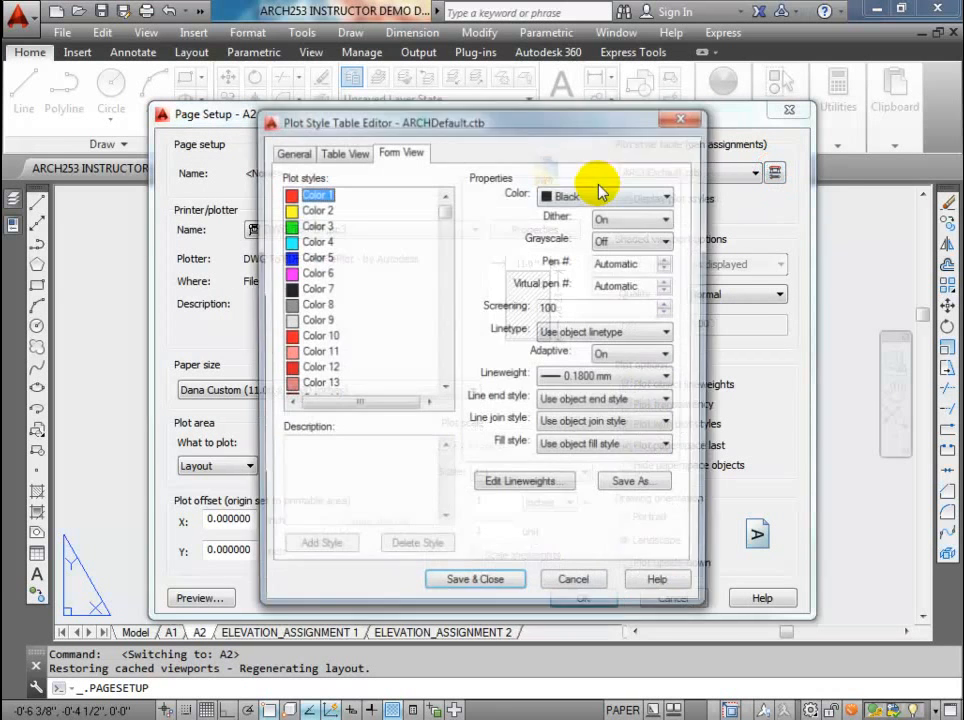
left_click(315, 352)
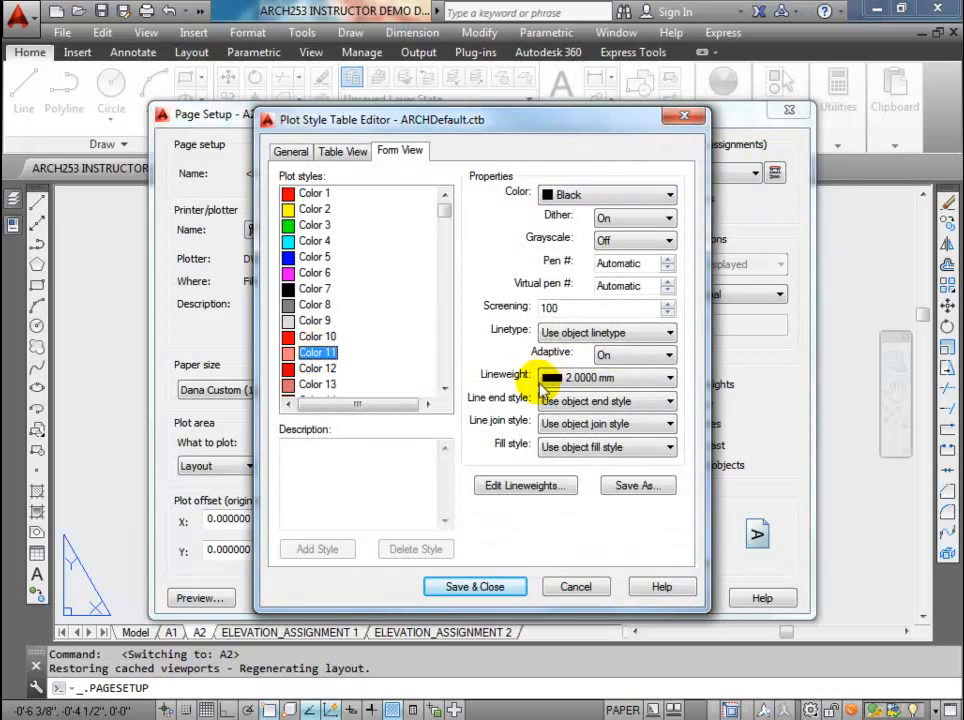
left_click(490, 588)
left_click(604, 597)
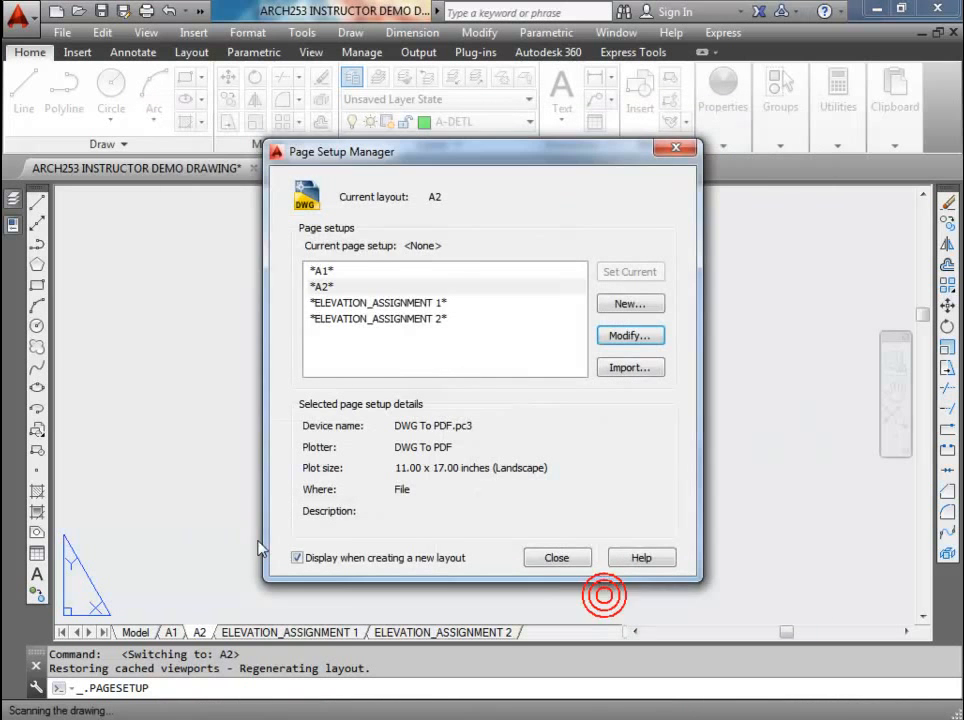
left_click(556, 557)
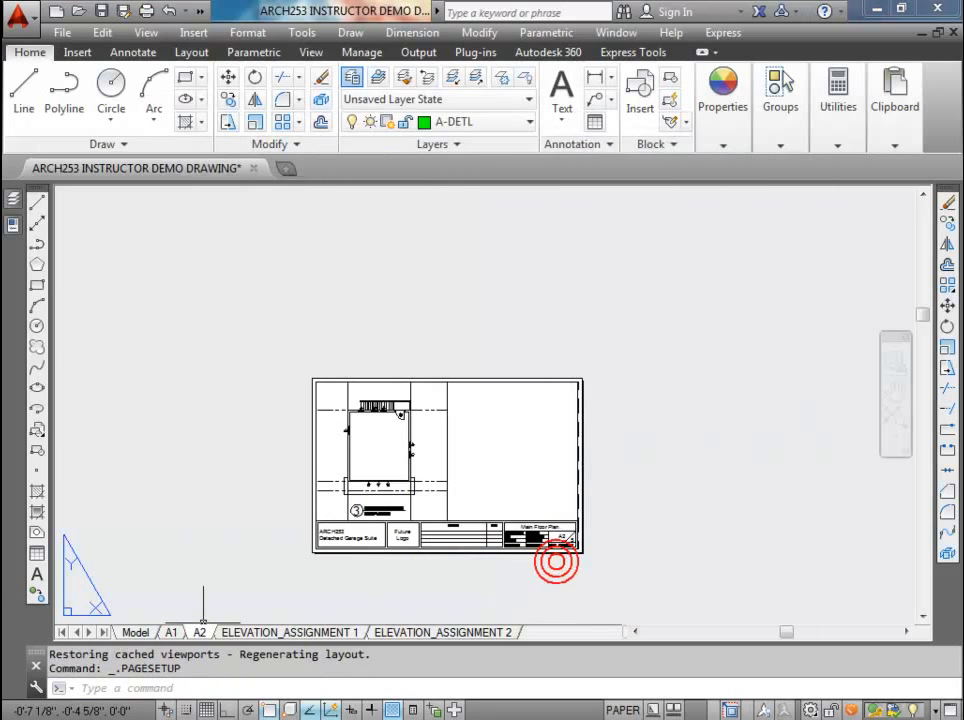
Step: Review the detail layers in model space's layer list, including A-DETL-GRAD and A-DETL-TLIN, and check each layer's plot setting
left_click(135, 632)
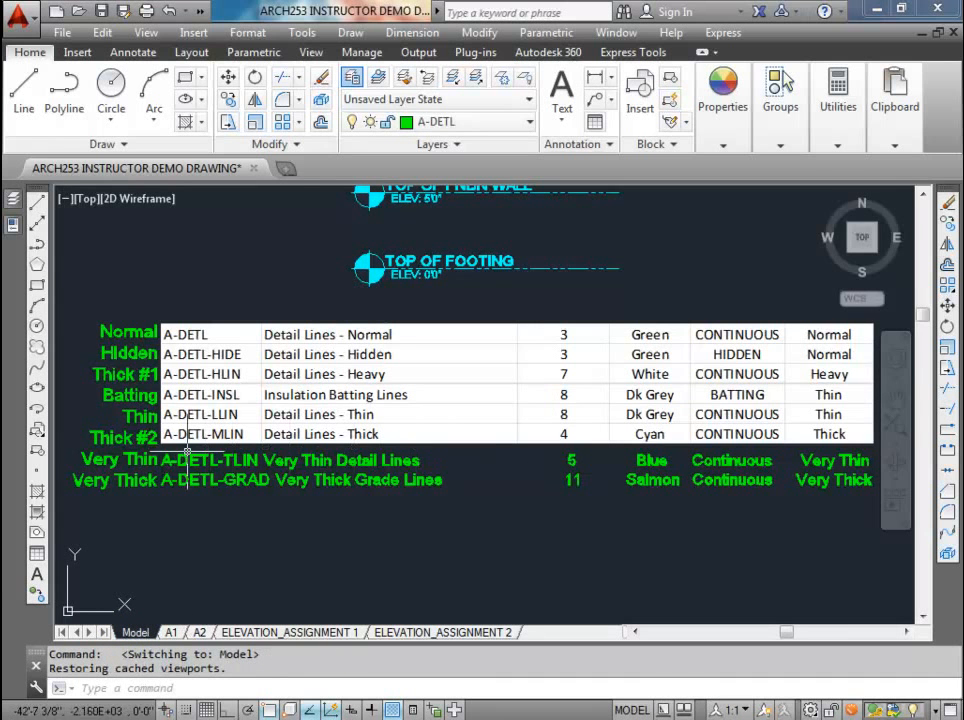
left_click(13, 226)
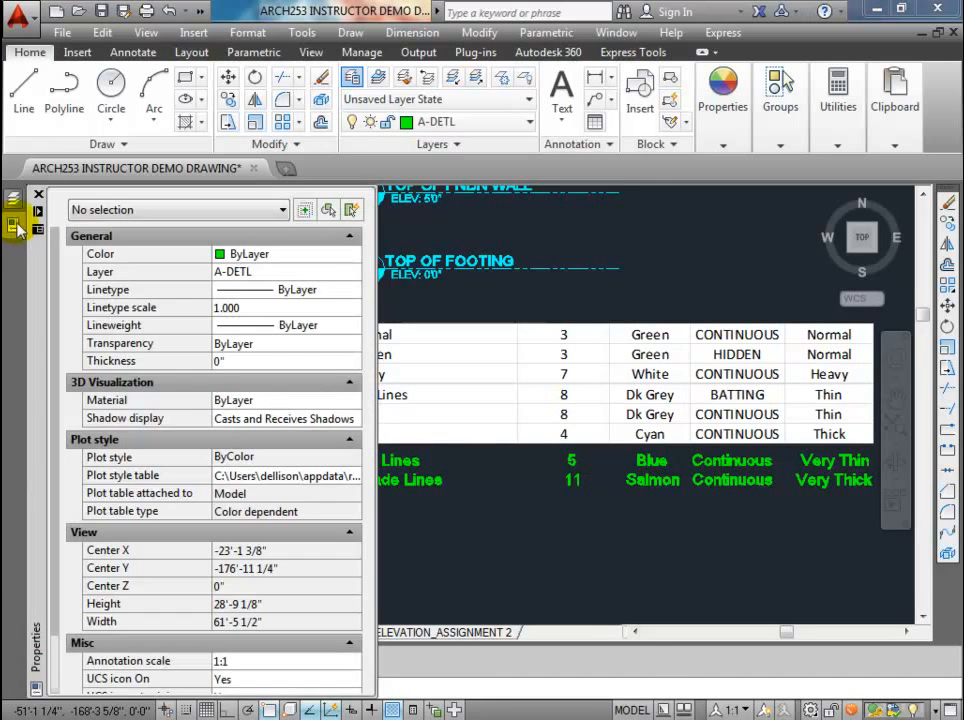
left_click(13, 198)
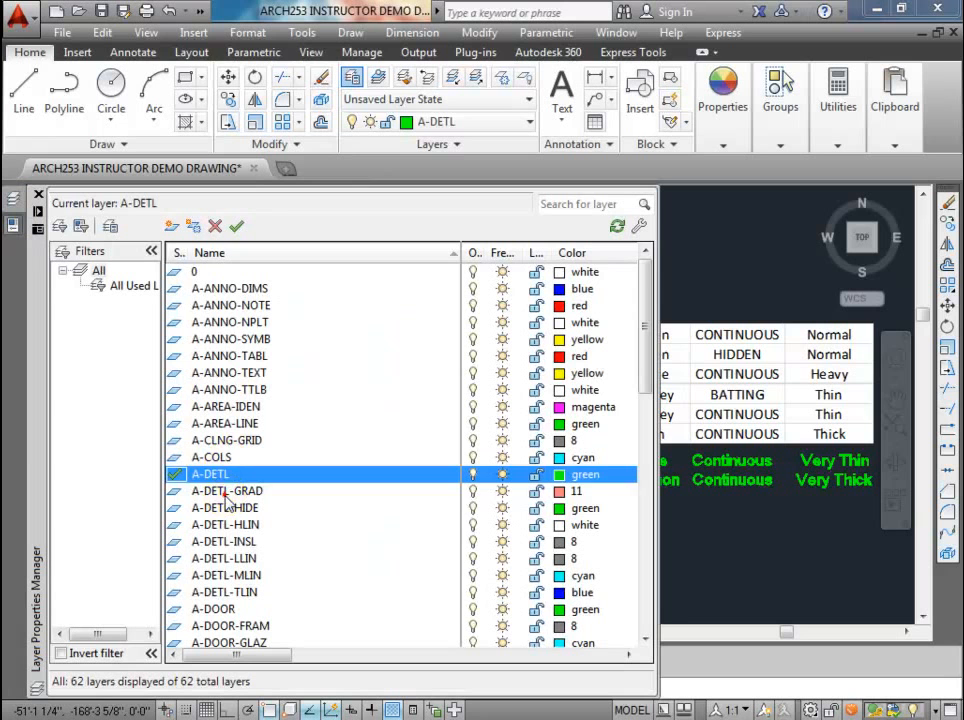
left_click(224, 491)
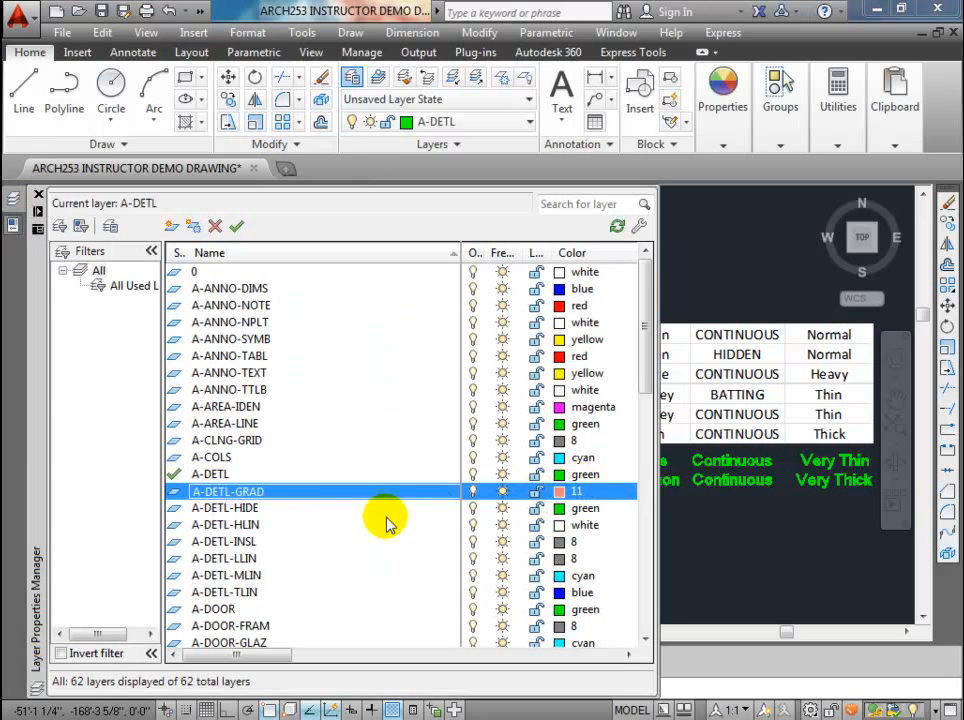
left_click(190, 593)
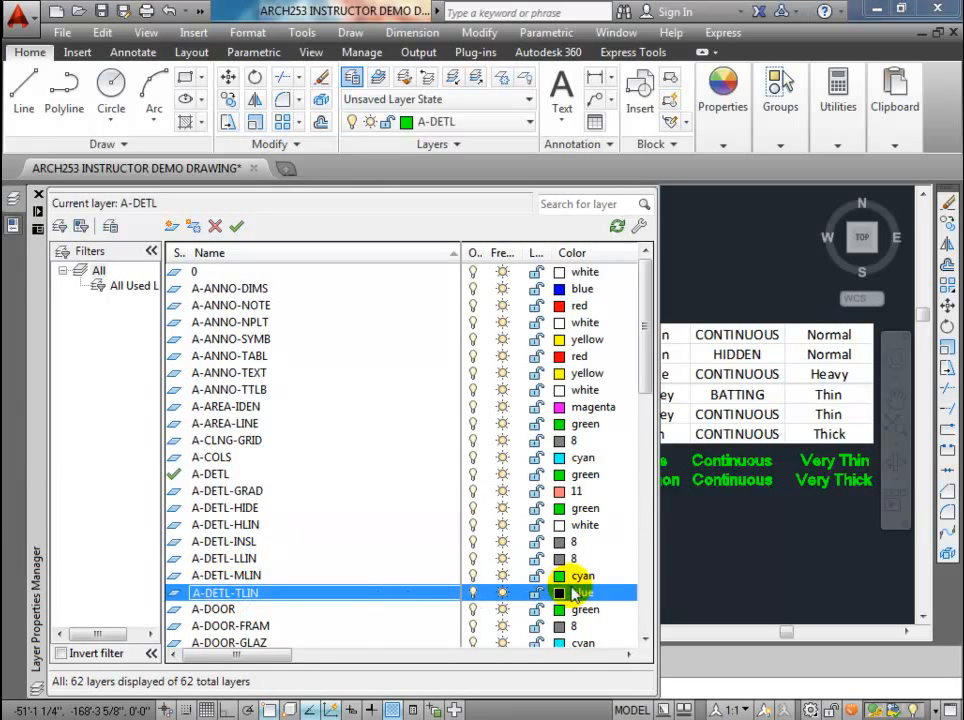
left_click_drag(280, 657, 506, 663)
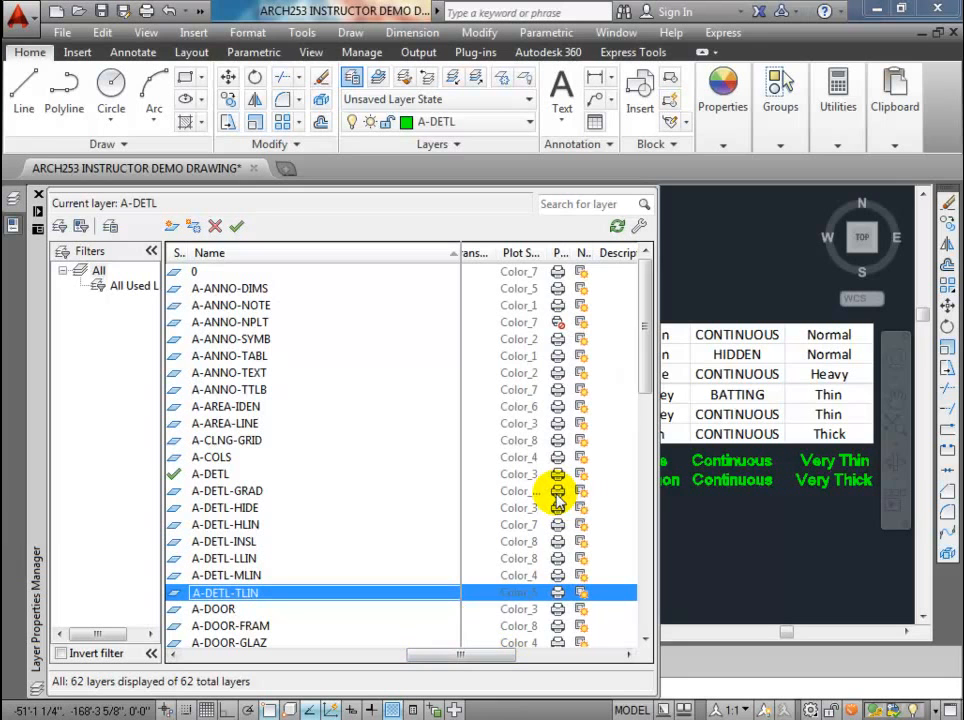
left_click_drag(569, 252, 591, 253)
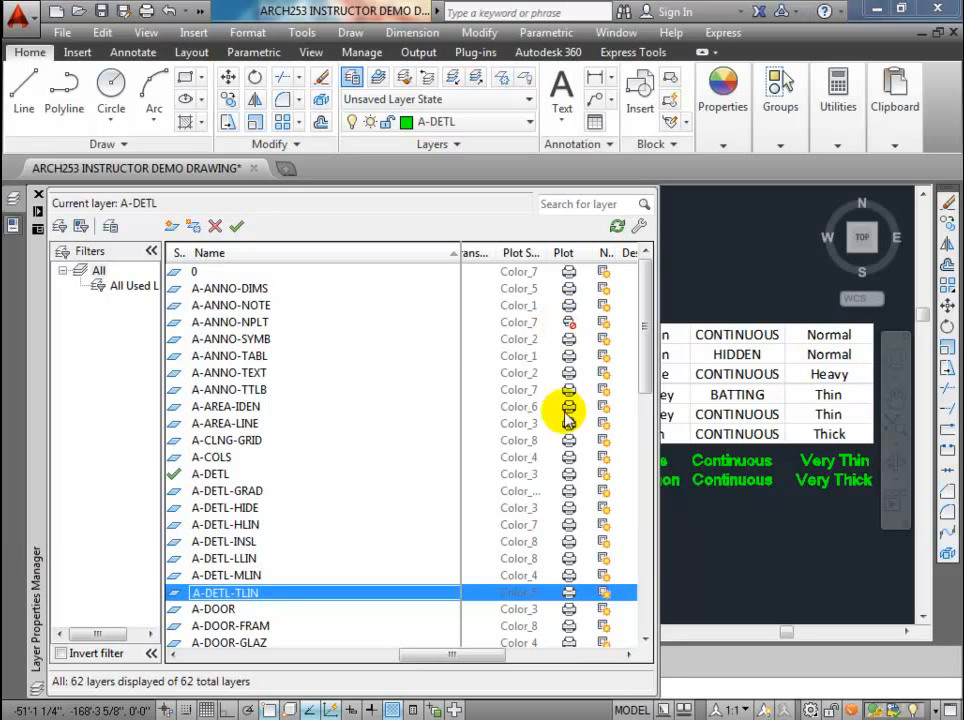
mouse_move(646, 326)
left_mouse_down()
mouse_move(641, 537)
mouse_move(652, 575)
mouse_move(646, 301)
left_mouse_up()
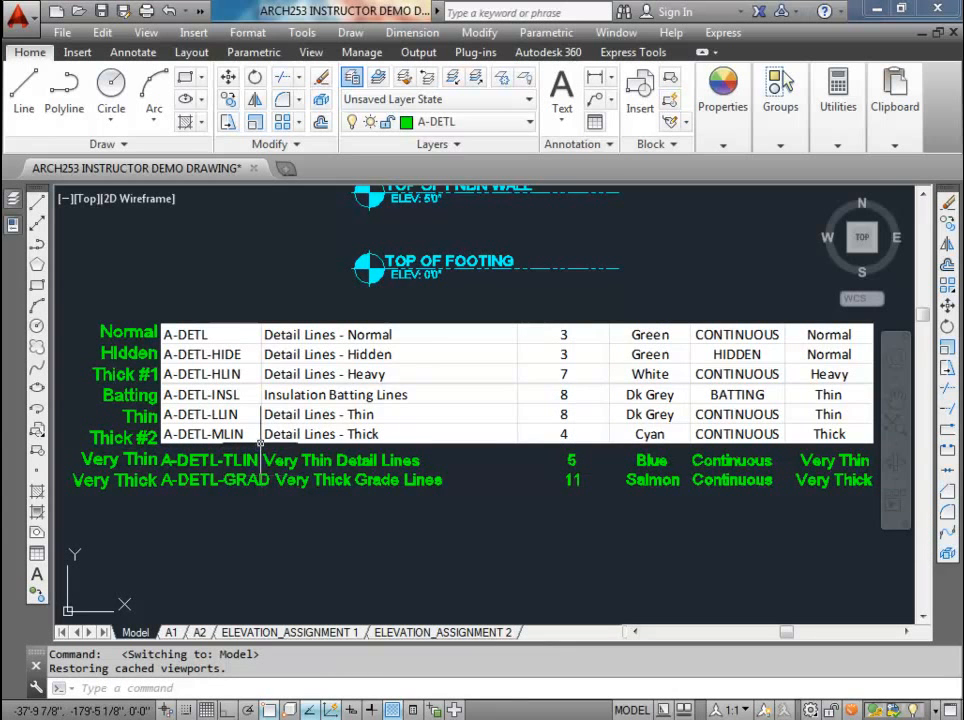
Step: Examine the construction lines running through the foundation, garage and main floor plans in relation to the elevation level markers
scroll(404, 365, "down", 8)
mouse_move(404, 365)
middle_mouse_down()
mouse_move(343, 465)
mouse_move(402, 405)
middle_mouse_up()
scroll(332, 445, "up", 2)
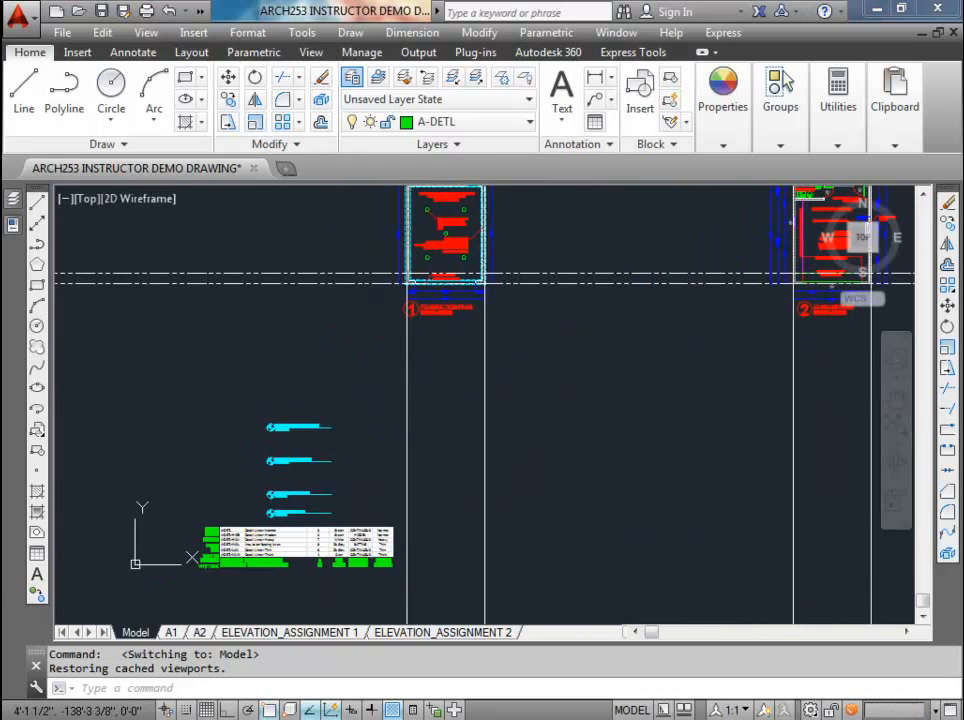
scroll(400, 409, "down", 2)
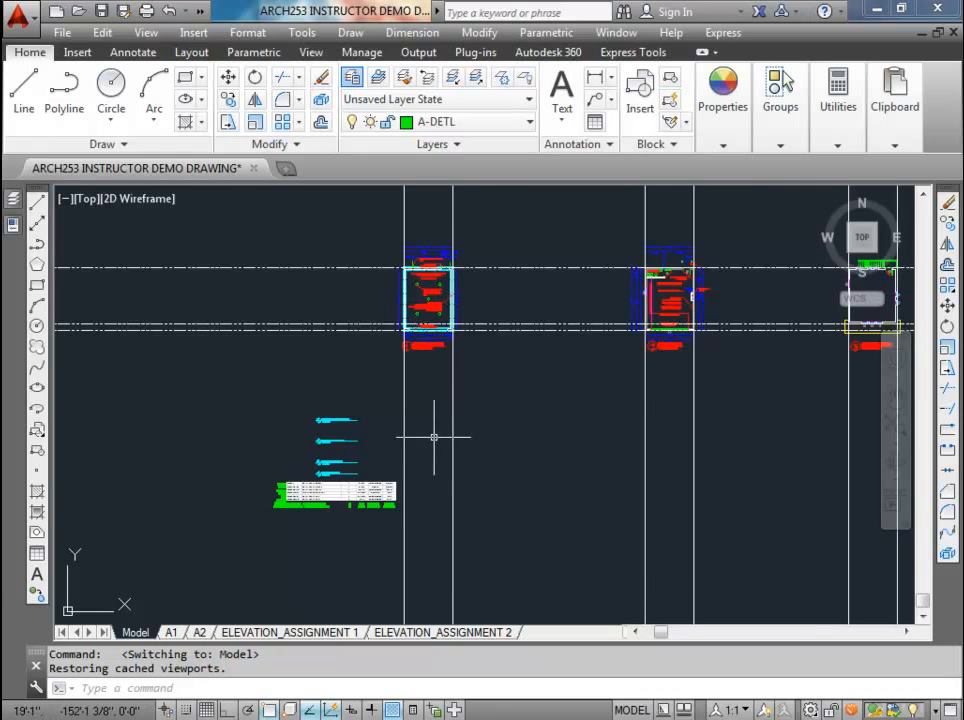
scroll(440, 365, "up", 5)
mouse_move(440, 365)
middle_mouse_down()
mouse_move(409, 370)
mouse_move(249, 469)
middle_mouse_up()
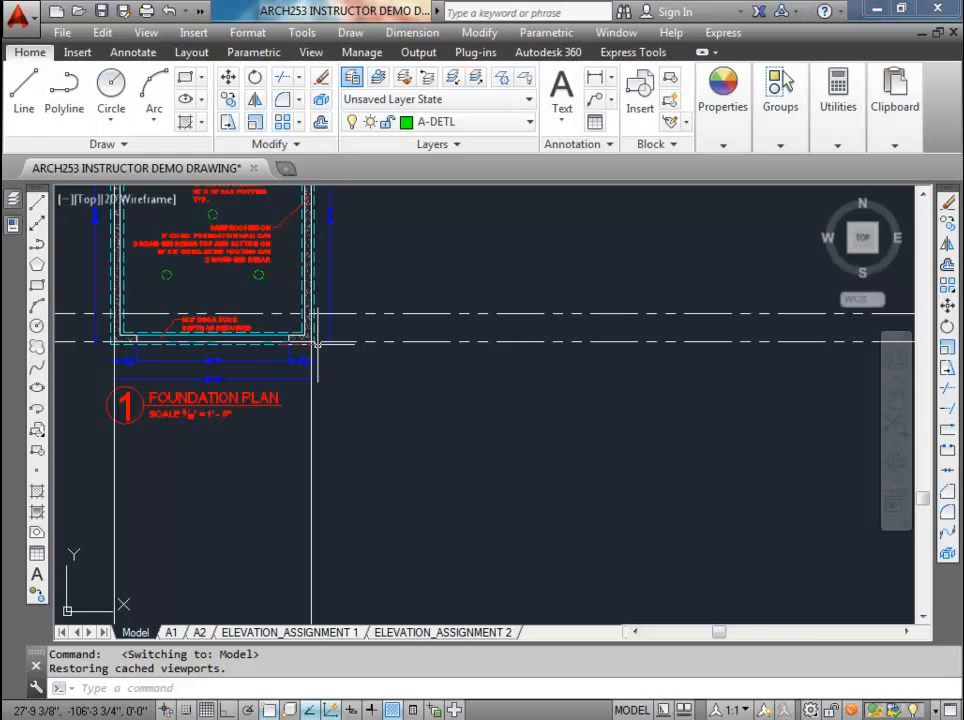
scroll(317, 343, "down", 6)
scroll(549, 351, "up", 10)
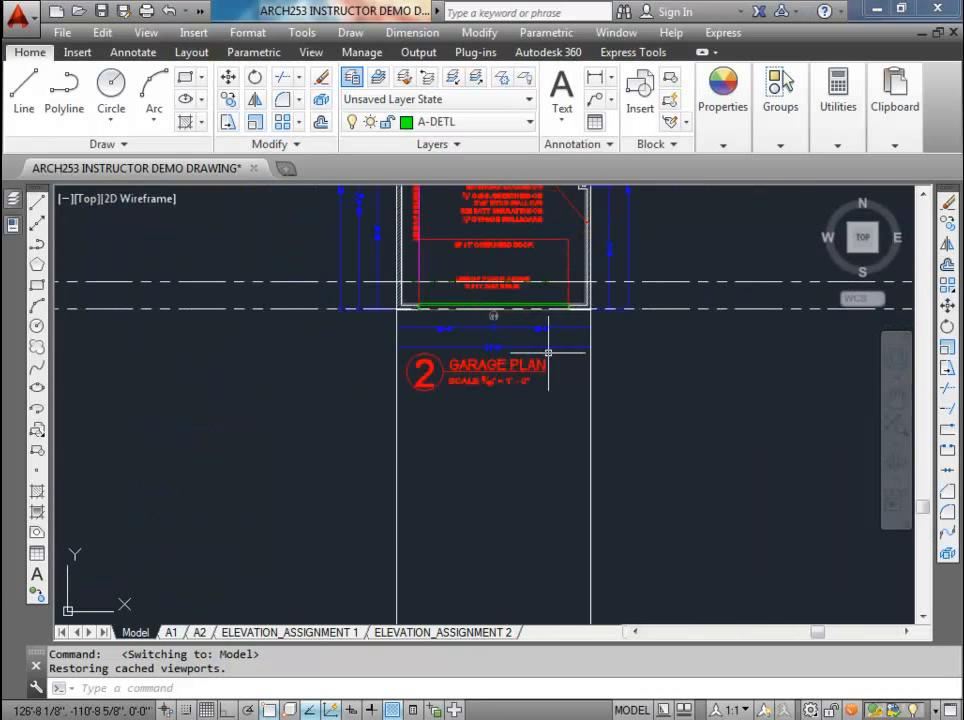
middle_click_drag(502, 391, 455, 419)
scroll(486, 366, "down", 2)
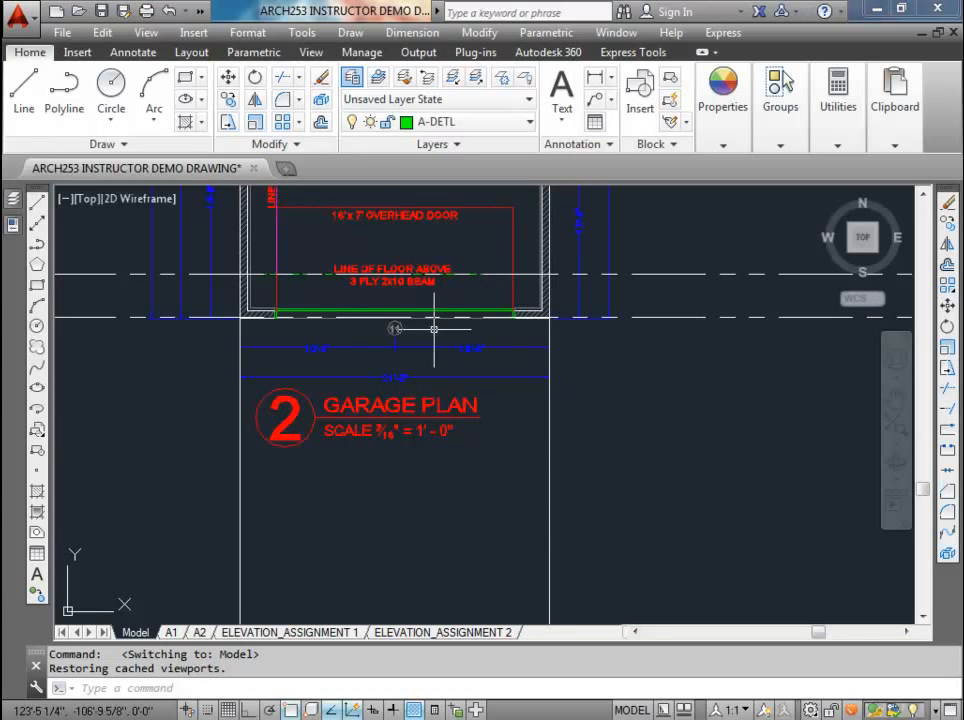
scroll(434, 328, "down", 4)
middle_click_drag(503, 366, 181, 381)
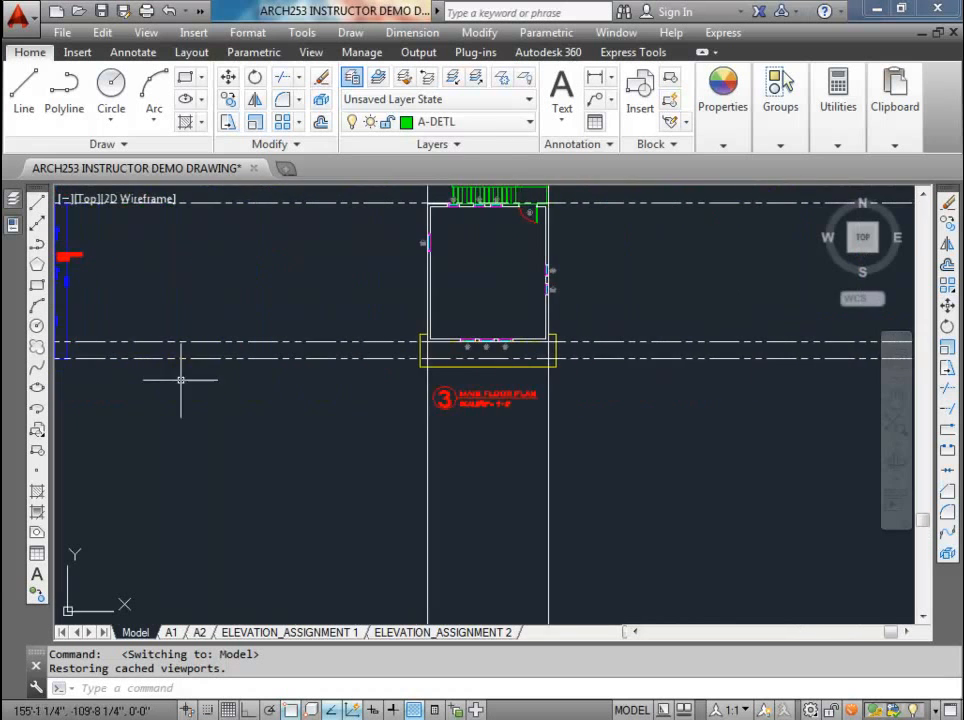
scroll(504, 370, "up", 4)
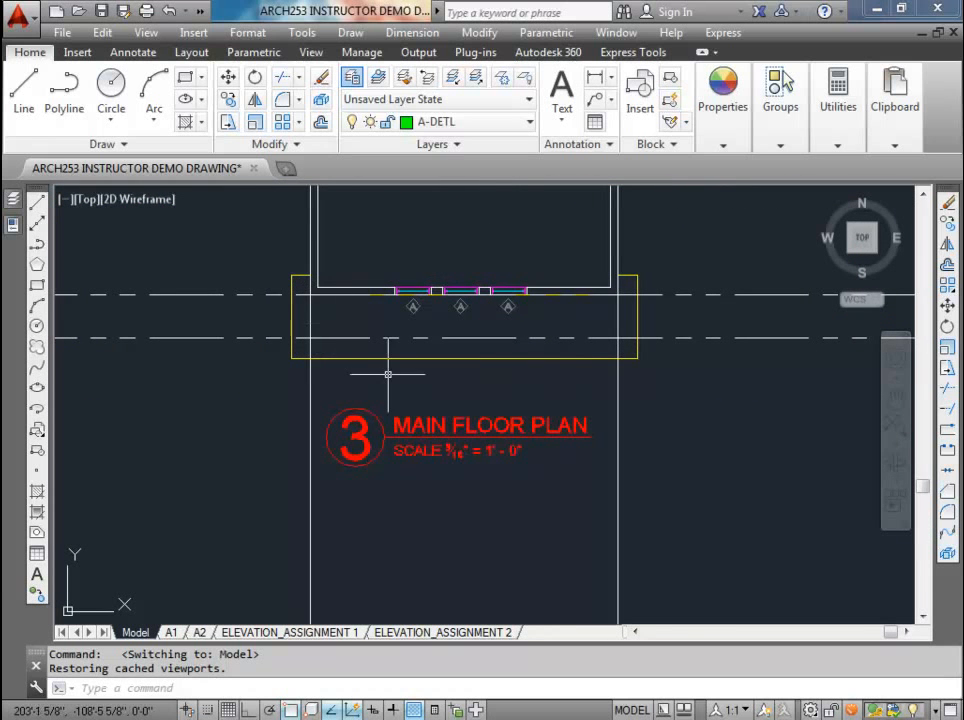
scroll(388, 374, "down", 5)
mouse_move(333, 404)
middle_mouse_down()
mouse_move(640, 330)
mouse_move(616, 348)
middle_mouse_up()
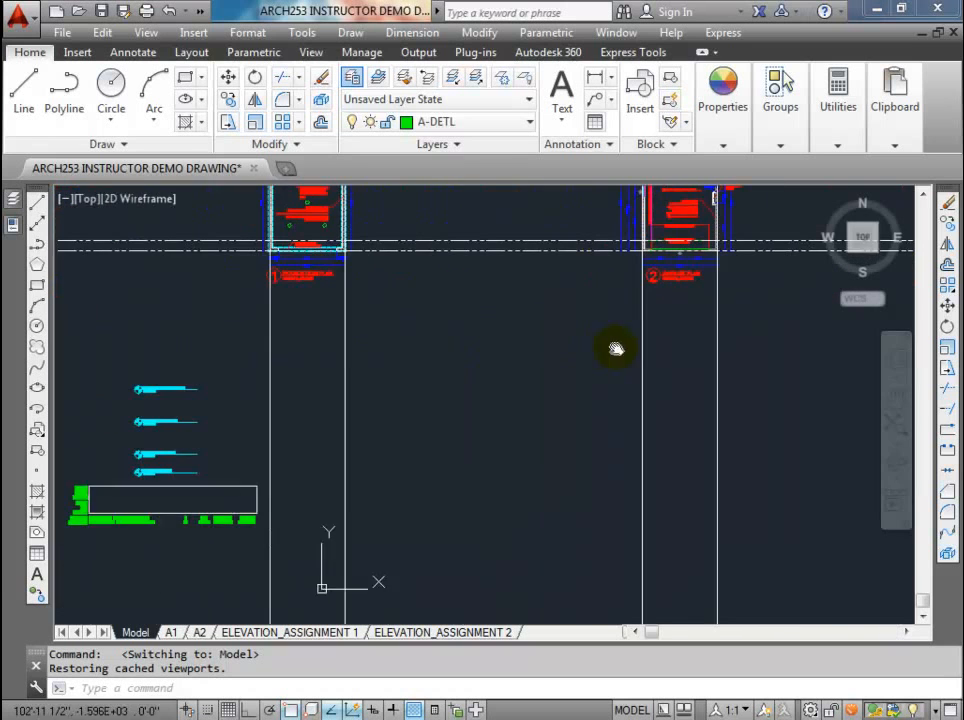
middle_click_drag(361, 358, 393, 350)
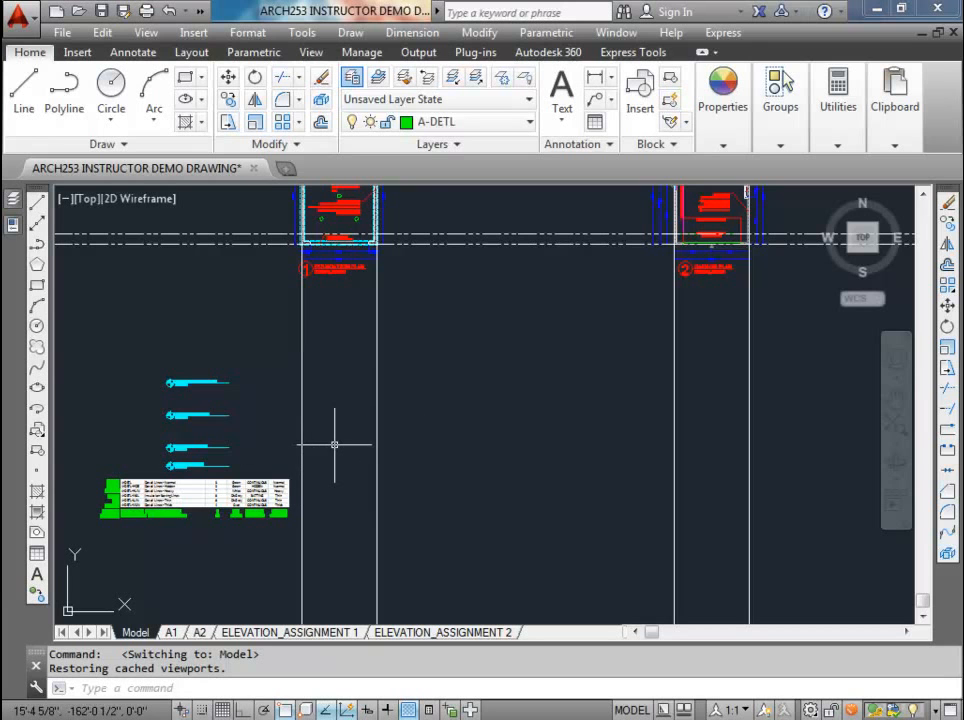
Step: Make the A-ANNO-NPLT layer current by matching the horizontal construction line below the foundation plan, and check it in the layer lists
left_click(379, 79)
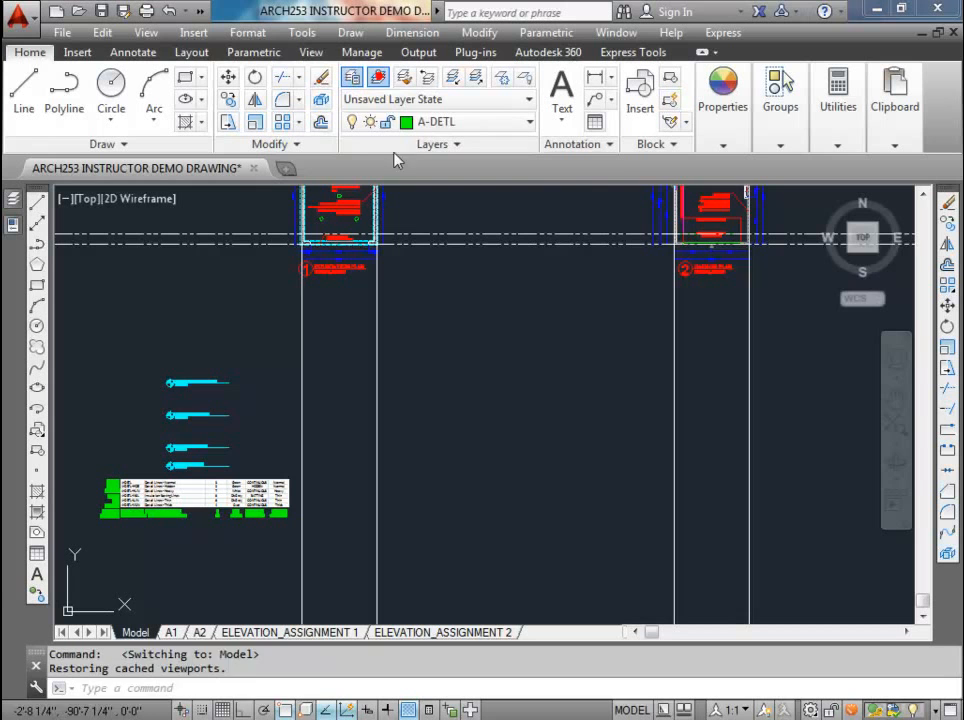
left_click(424, 240)
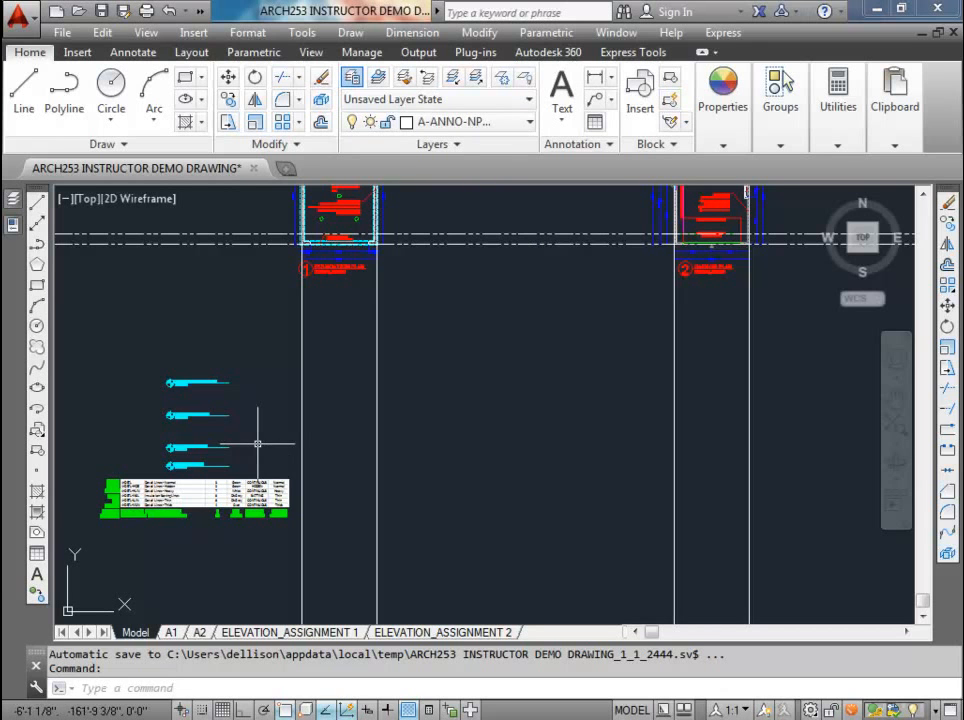
left_click(531, 122)
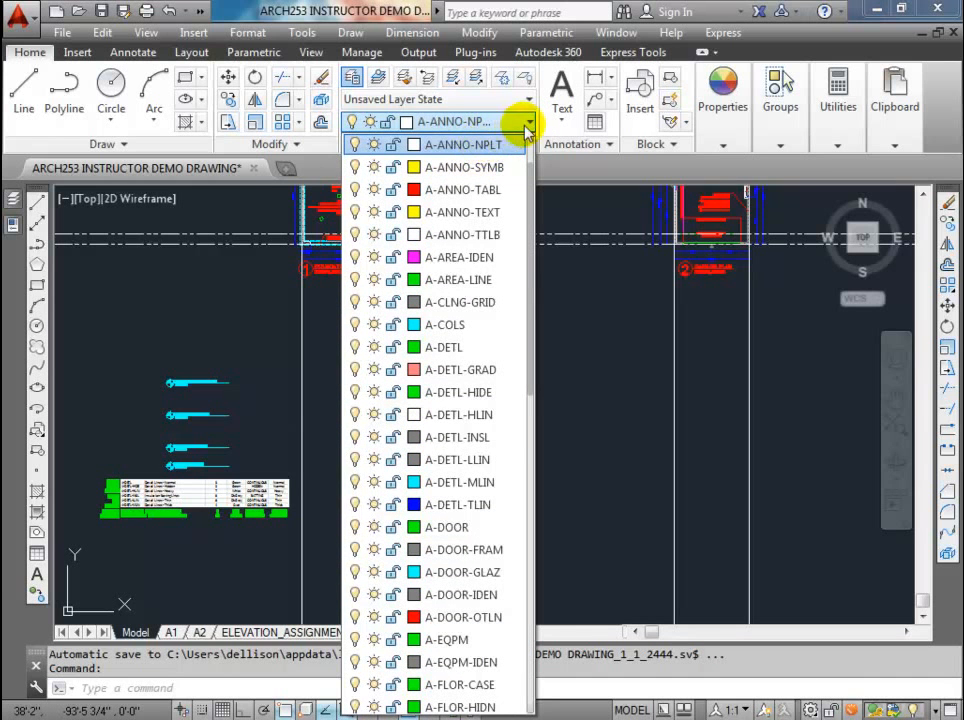
left_click(14, 200)
left_click(538, 320)
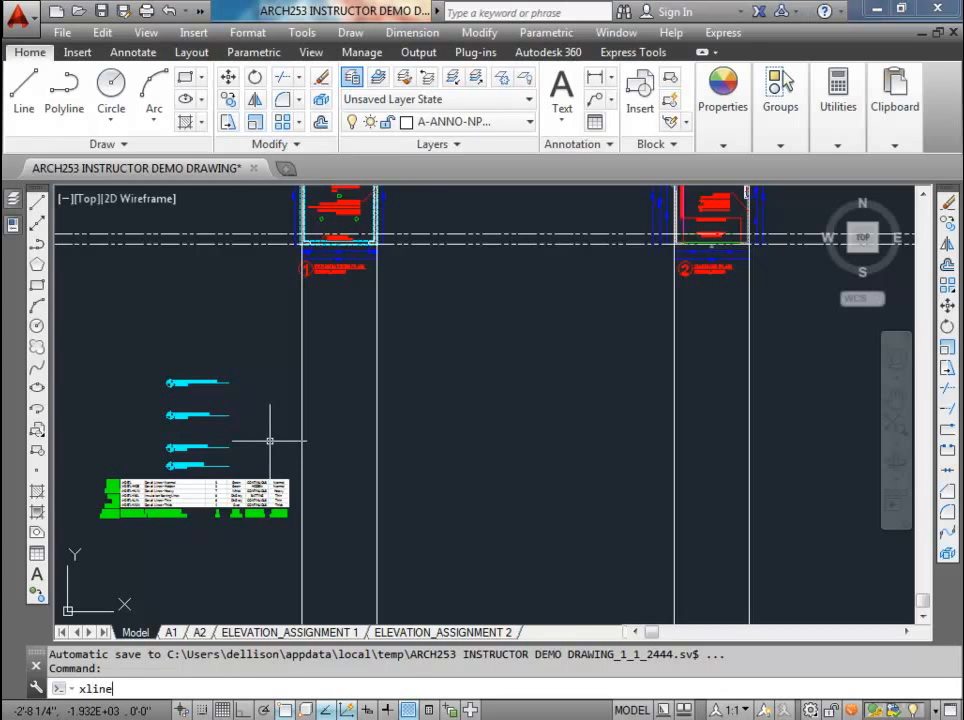
Step: Draw a horizontal construction line with XLINE through the end of the Top of Footing level line
key("Return")
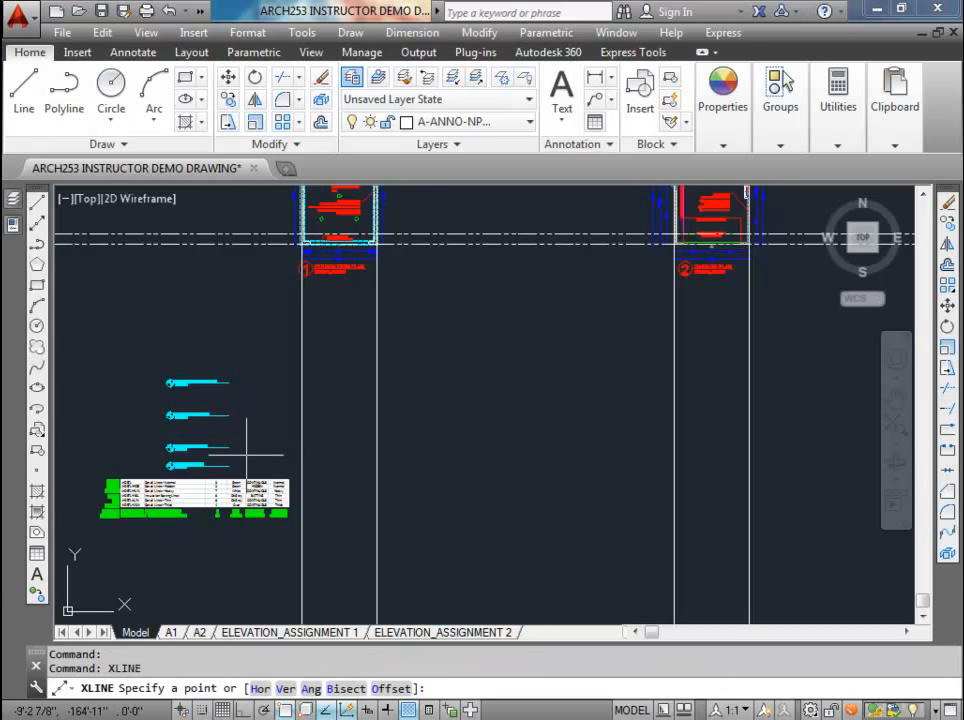
type("h")
key("Return")
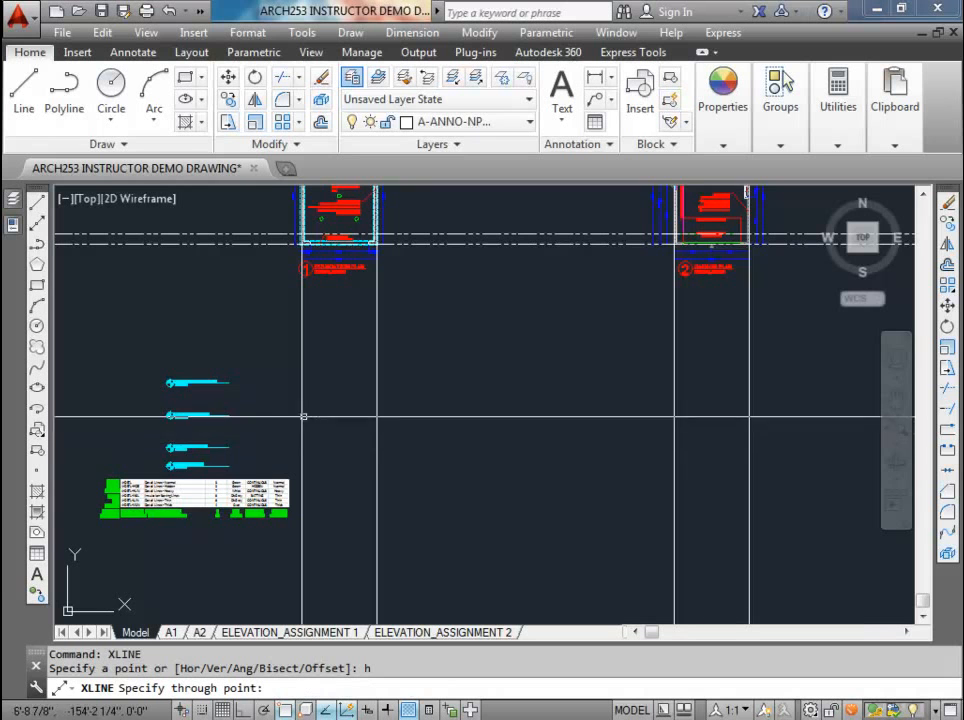
scroll(232, 465, "up", 5)
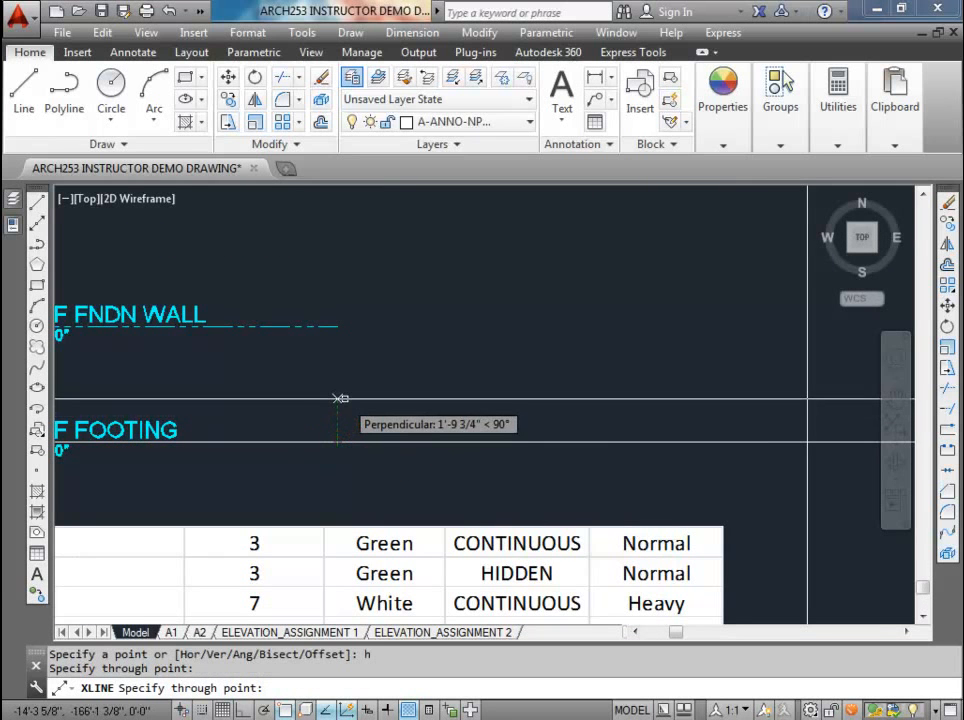
key("Escape")
scroll(344, 398, "down", 3)
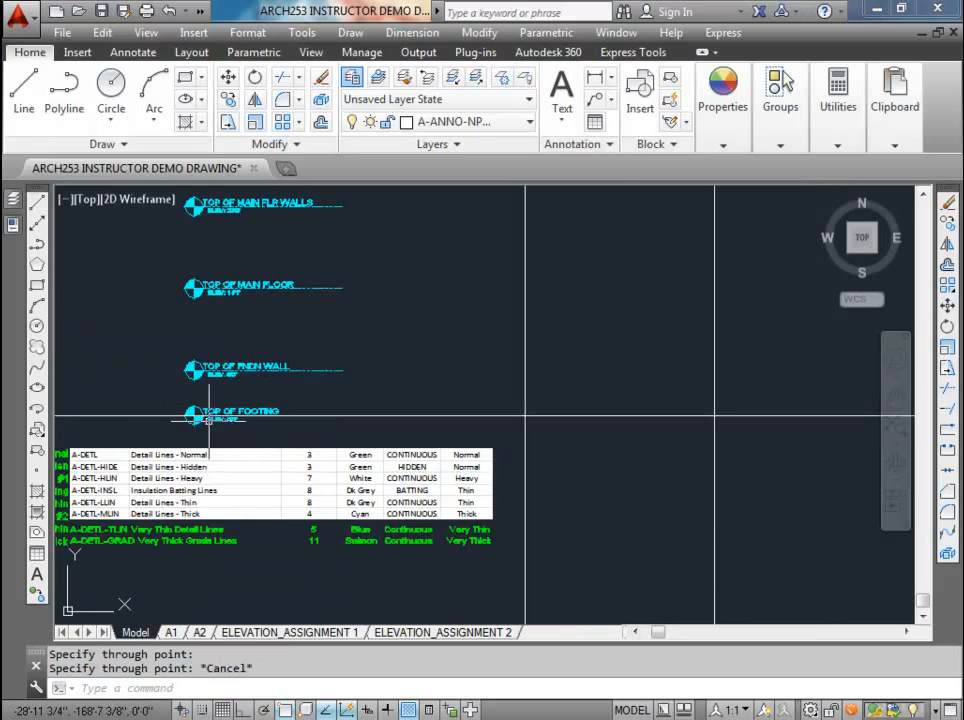
Step: Set the linetype of the horizontal construction line at Top of Footing to PHANTOMX2, and clear the selection
scroll(165, 395, "down", 2)
scroll(469, 441, "down", 4)
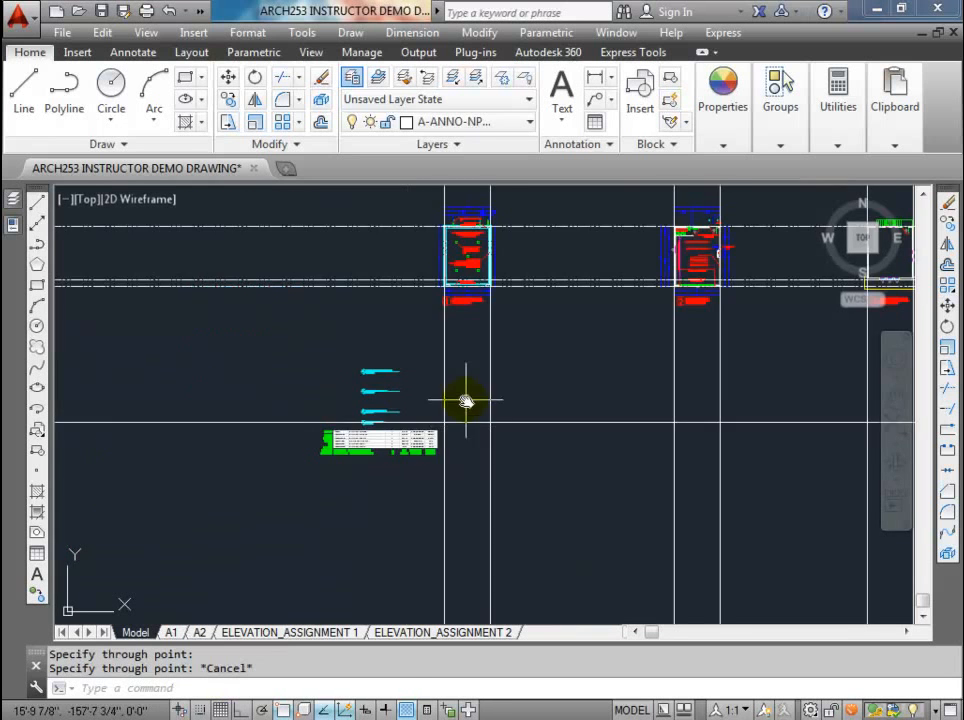
scroll(440, 452, "up", 4)
left_click(456, 461)
left_click(439, 405)
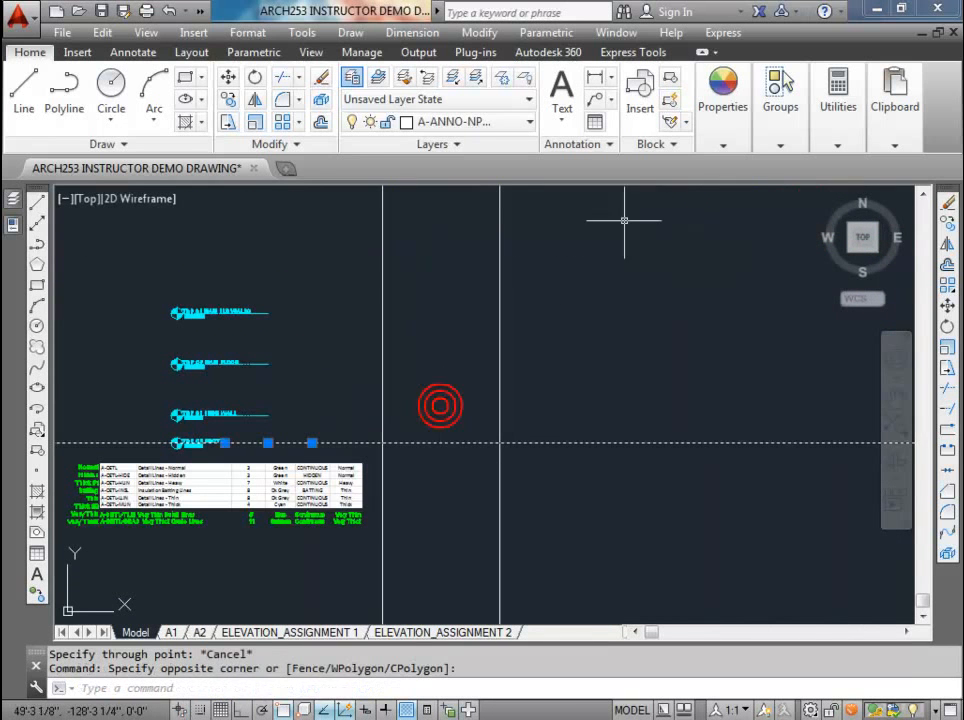
left_click(723, 145)
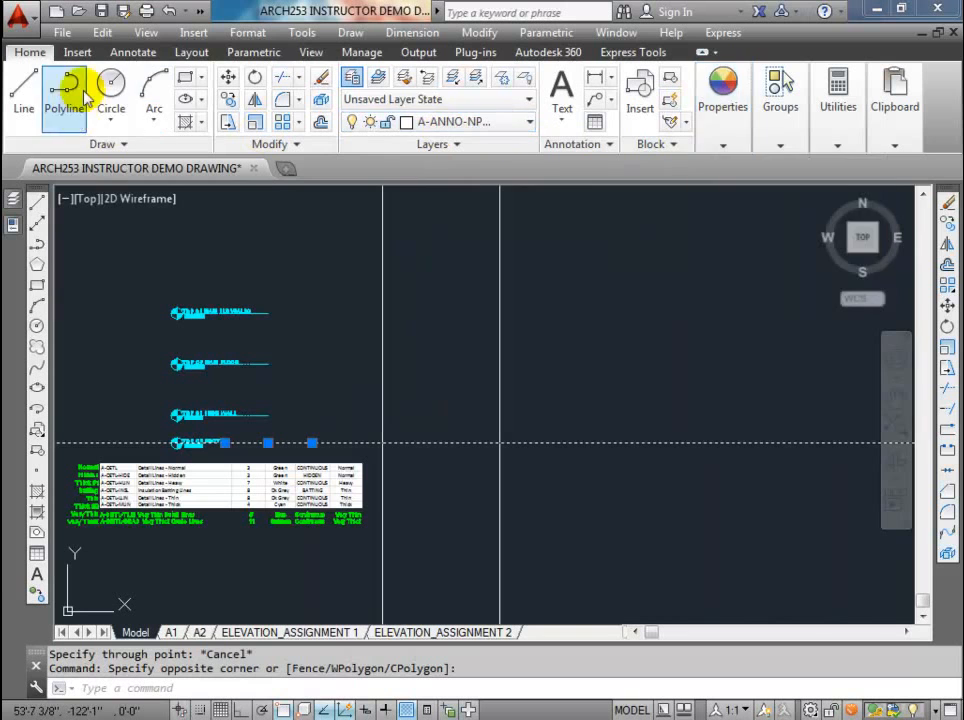
left_click(727, 148)
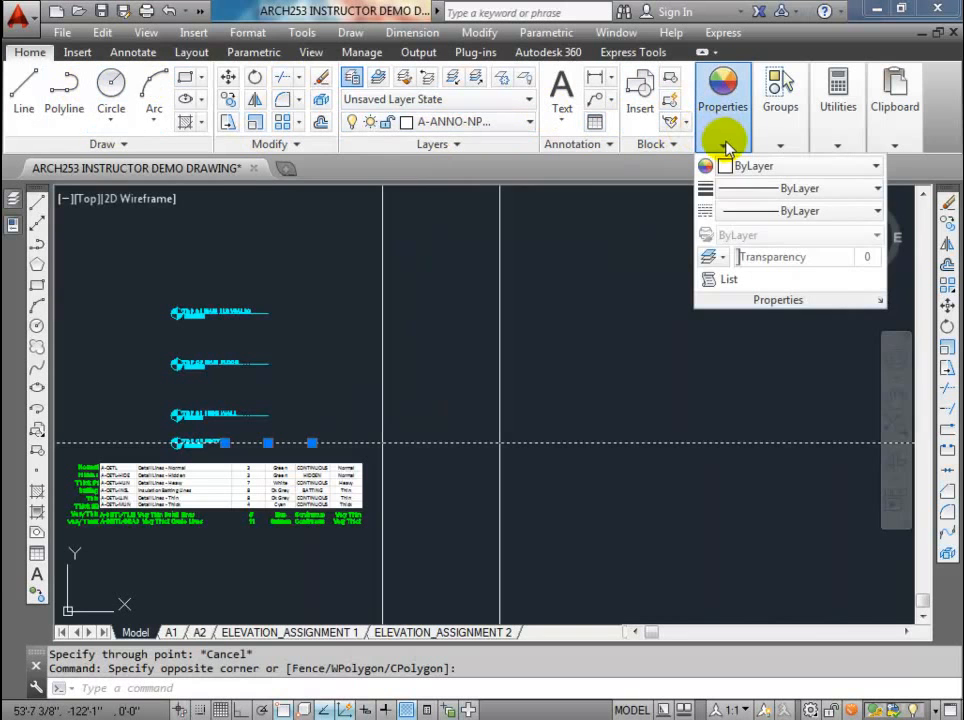
left_click(758, 211)
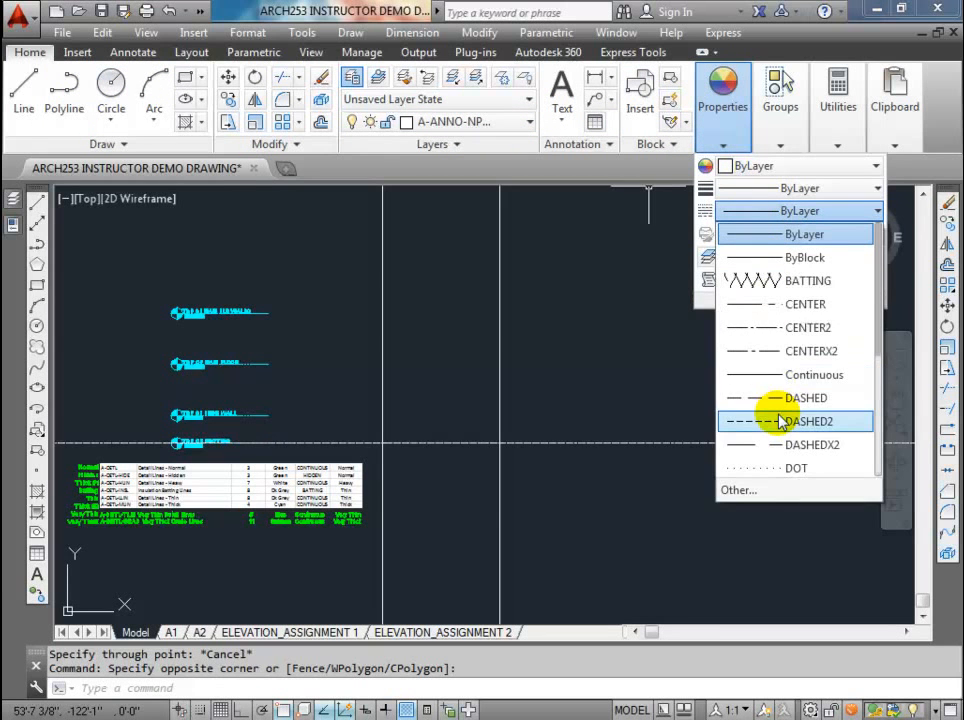
left_click_drag(878, 351, 882, 450)
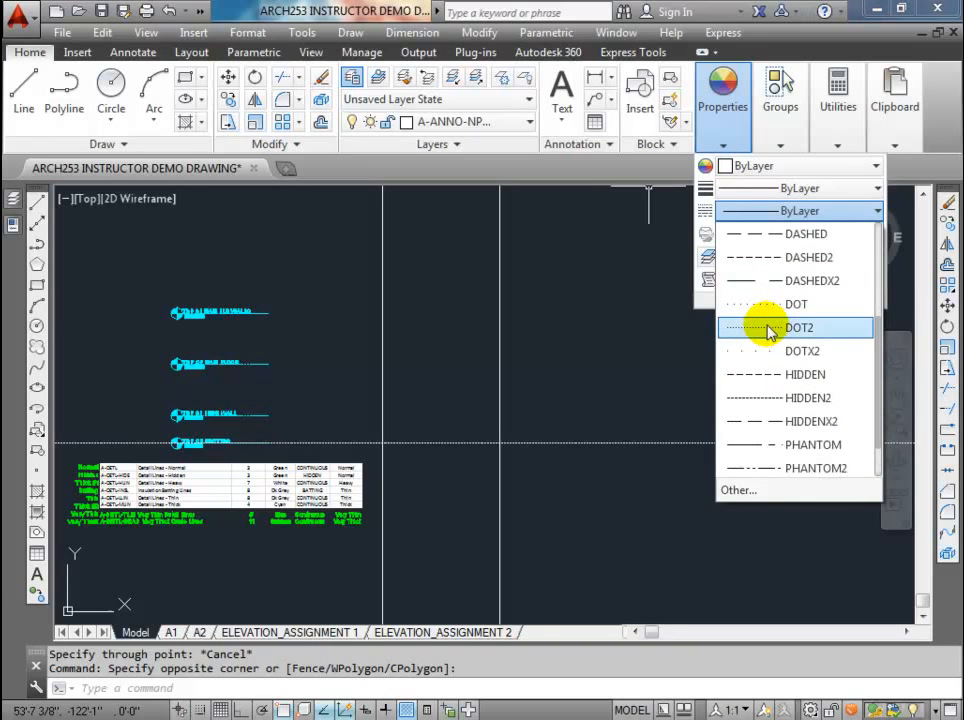
scroll(764, 450, "down", 1)
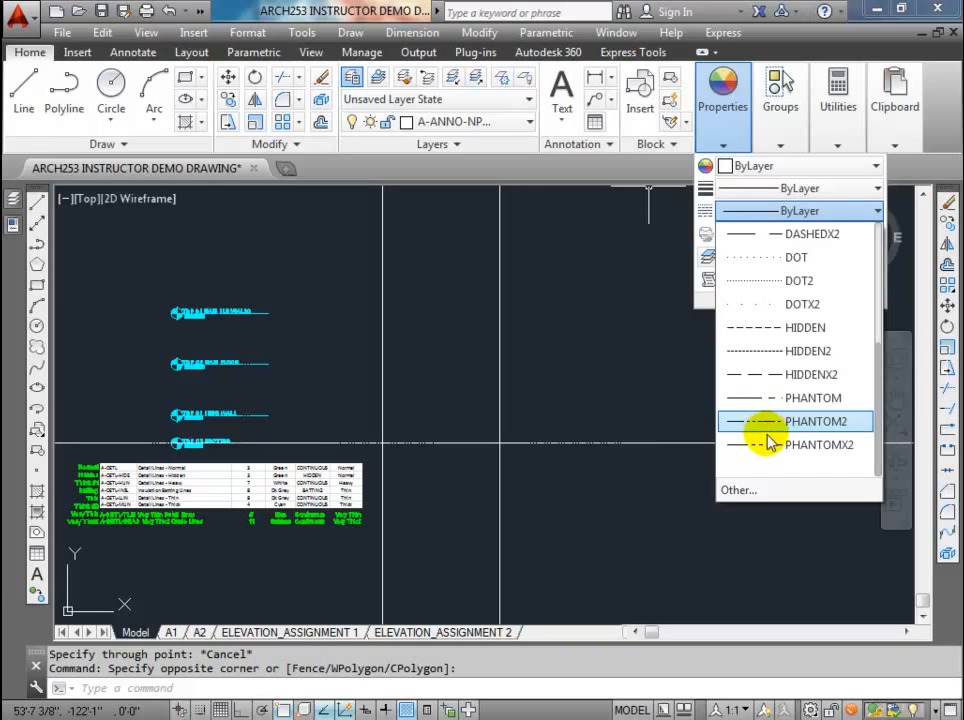
left_click(760, 443)
key("Escape")
key("Escape")
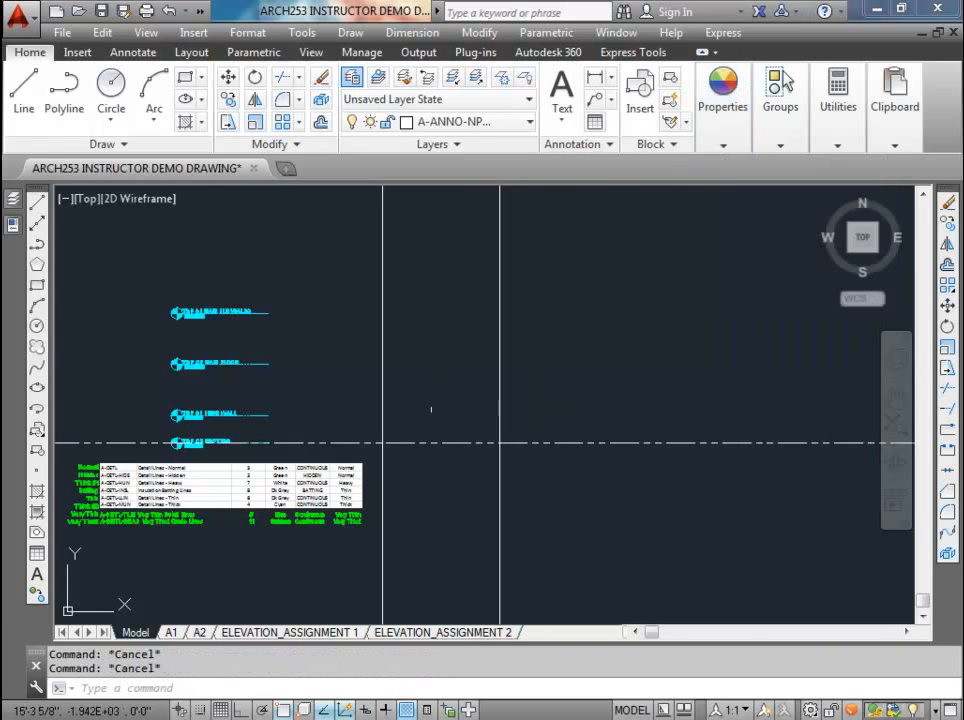
scroll(395, 432, "down", 2)
scroll(325, 440, "up", 2)
scroll(323, 442, "down", 2)
scroll(325, 440, "up", 2)
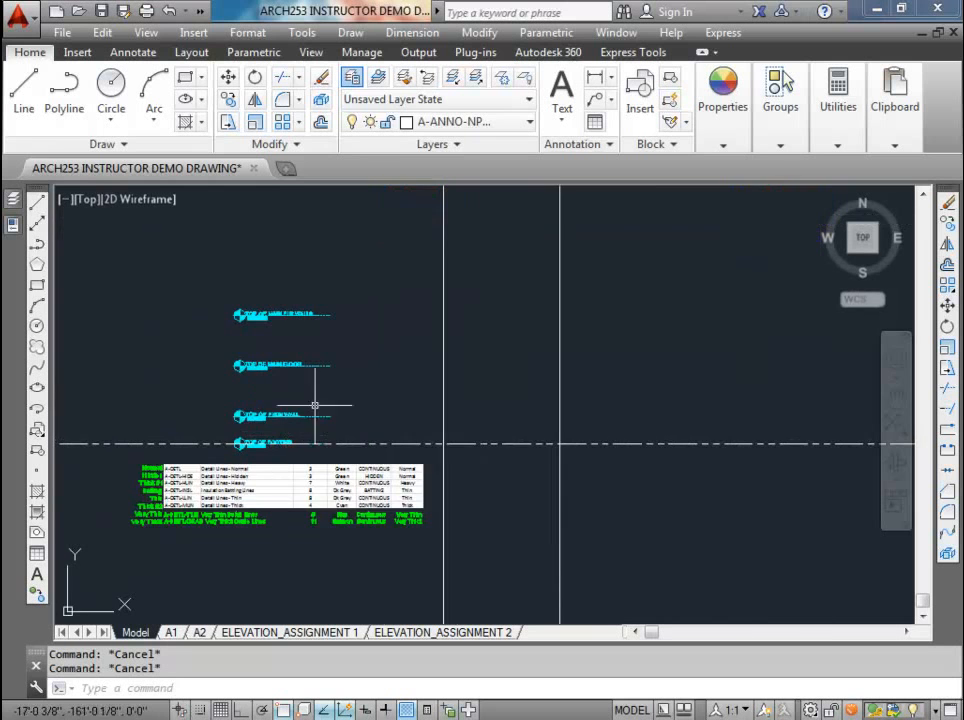
scroll(273, 443, "up", 2)
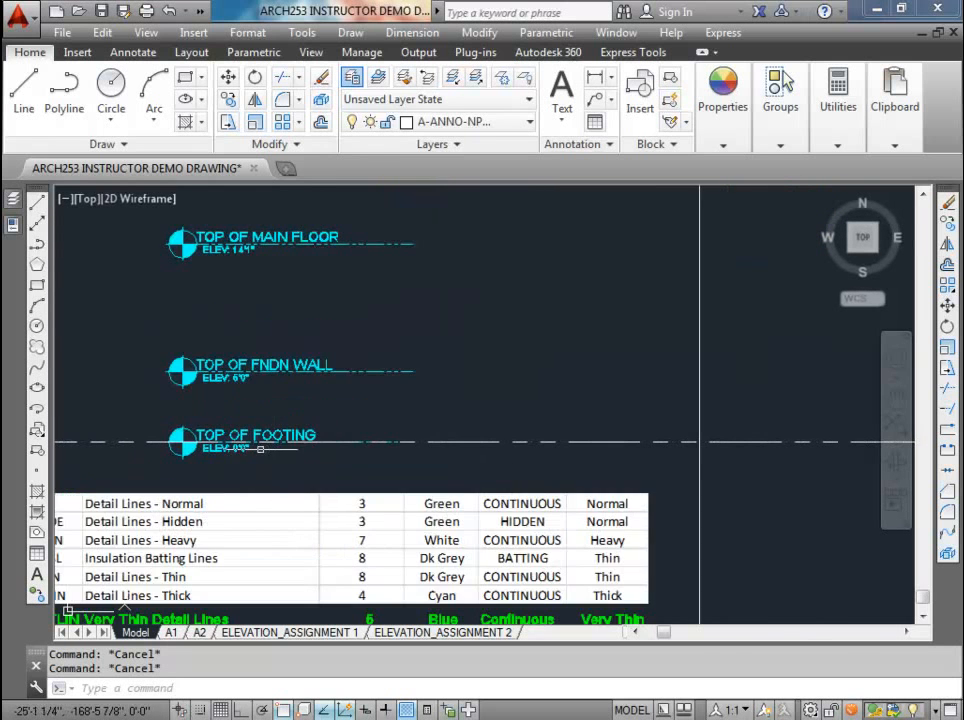
Step: Inspect the Top of Footing and Top of Fndn Wall level markers up close, selecting each one
scroll(272, 400, "up", 2)
scroll(272, 390, "down", 4)
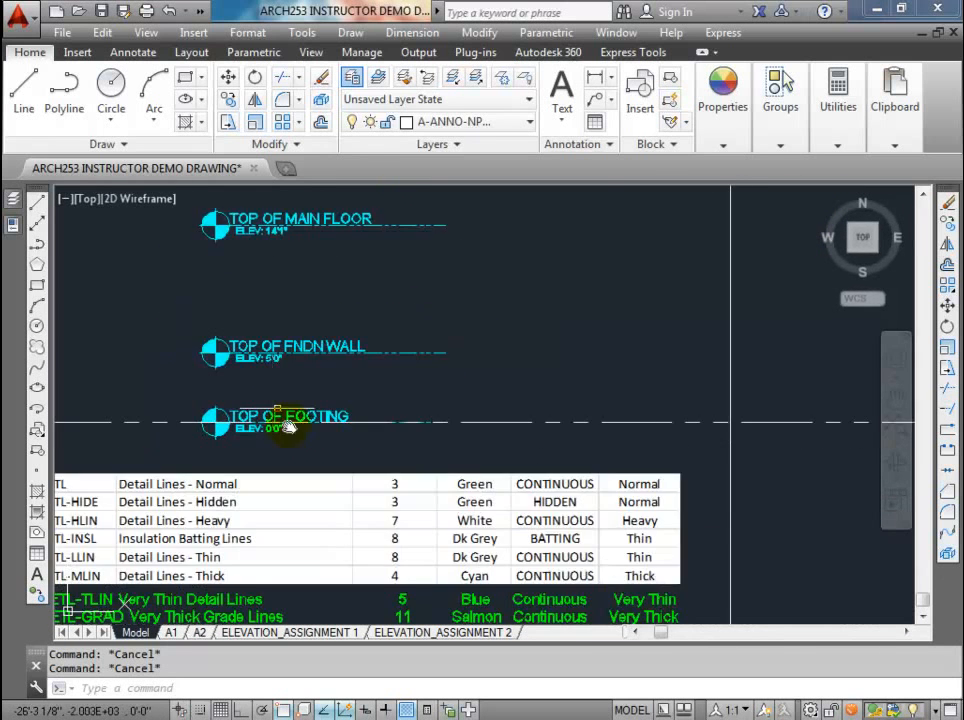
scroll(278, 473, "up", 5)
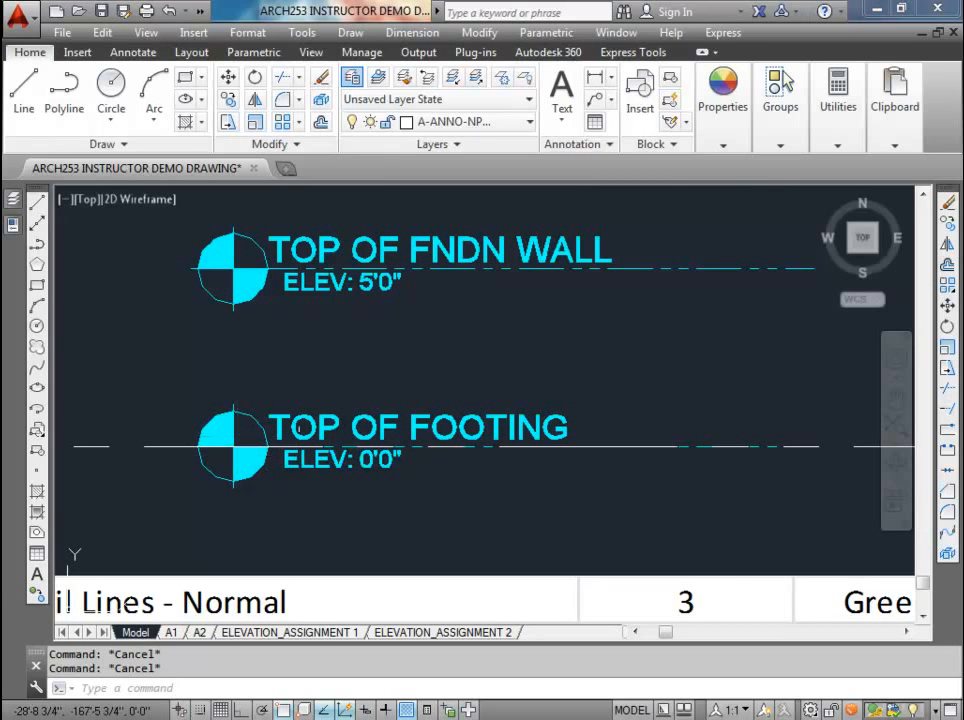
left_click(319, 426)
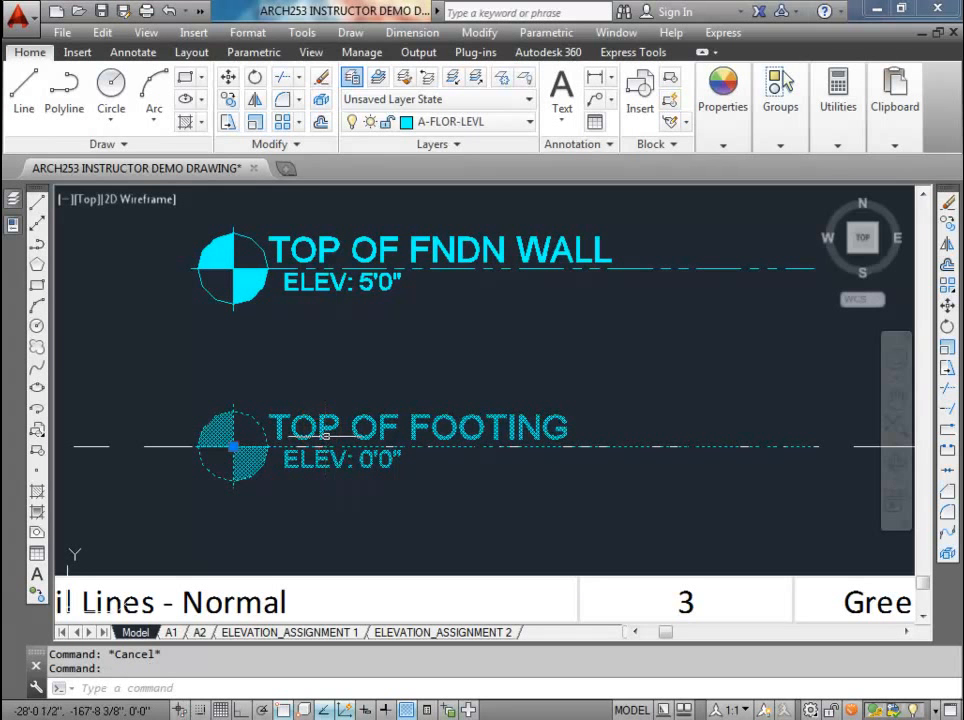
key("Escape")
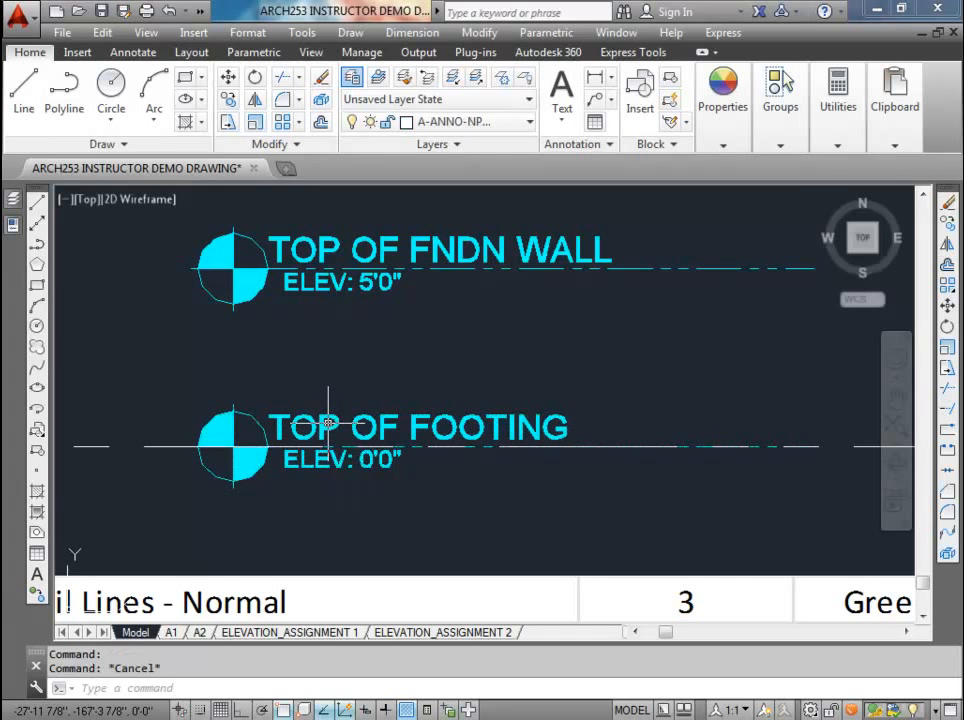
scroll(328, 423, "down", 4)
middle_click_drag(299, 436, 517, 411)
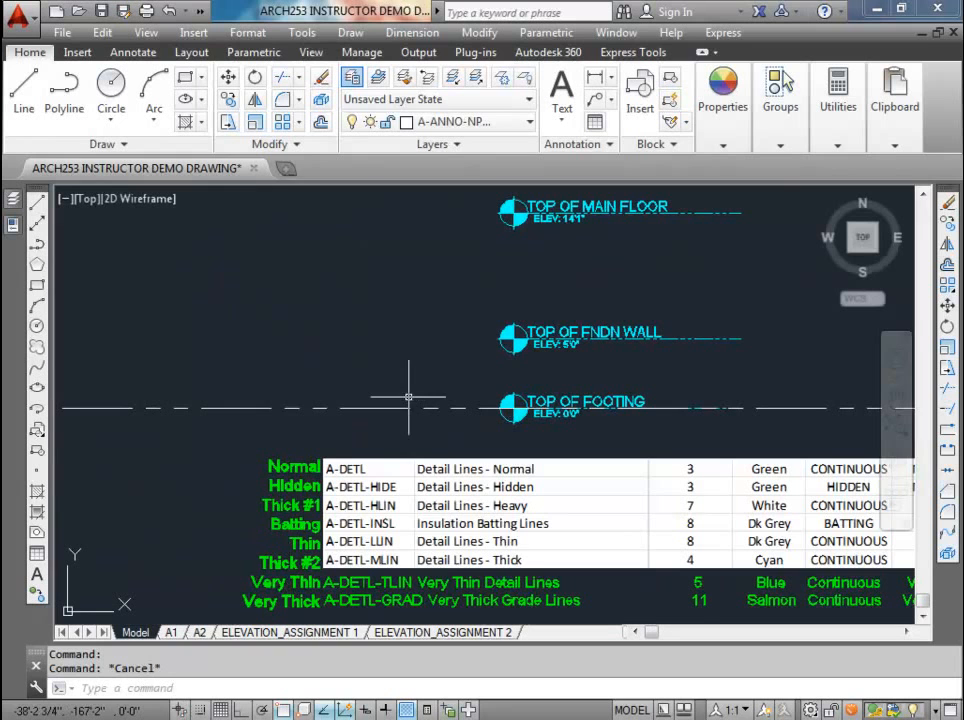
left_click(515, 336)
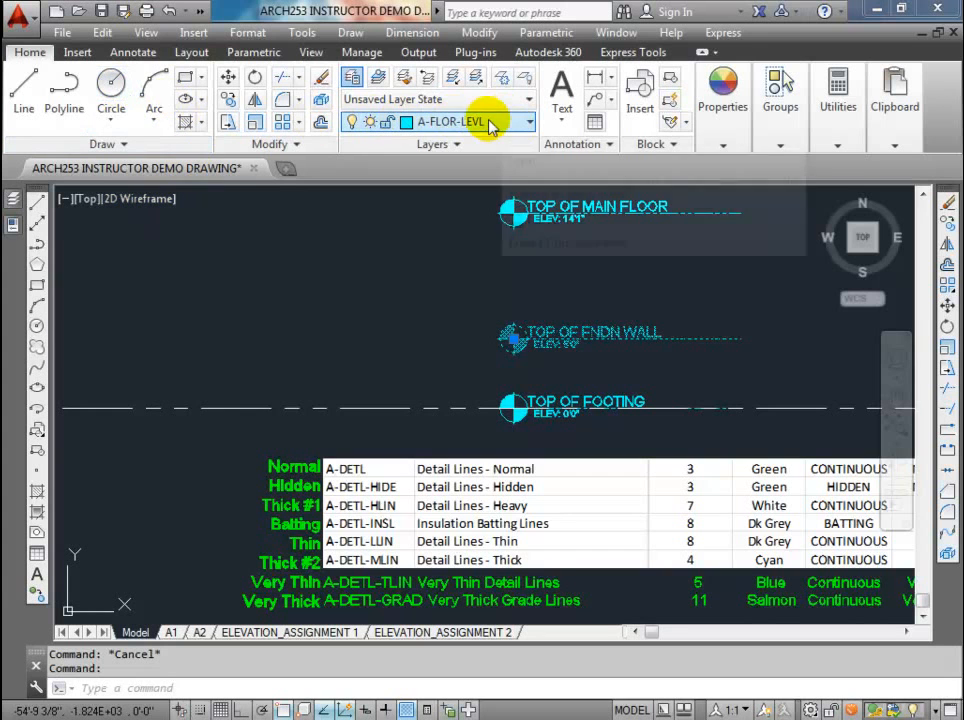
Step: Draw a circle of radius 12 in the empty space left of the Top of Fndn Wall marker
left_click(110, 86)
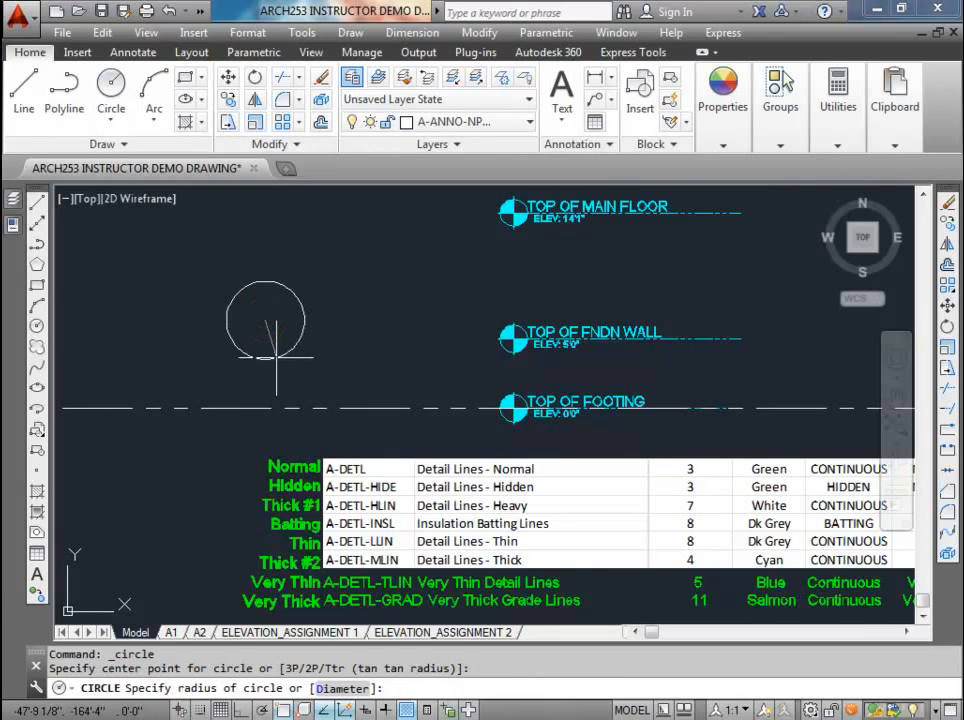
type("12")
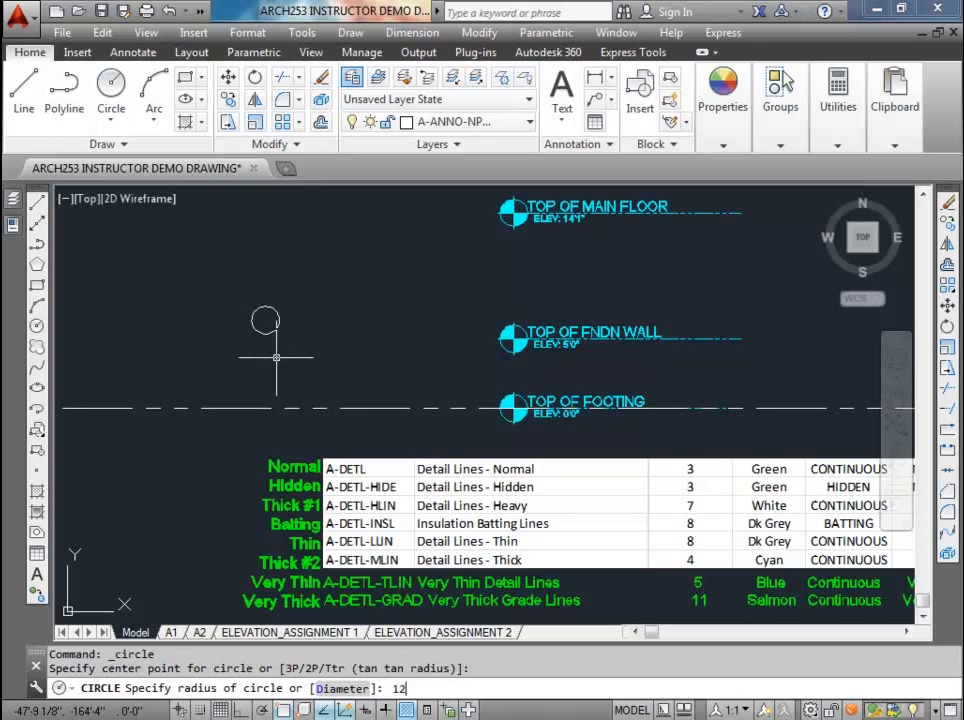
key("Return")
scroll(266, 301, "up", 2)
scroll(273, 340, "up", 2)
scroll(286, 340, "down", 5)
Step: Move the circle a short distance down and right, keeping it above the Top of Footing construction line
left_click(295, 346)
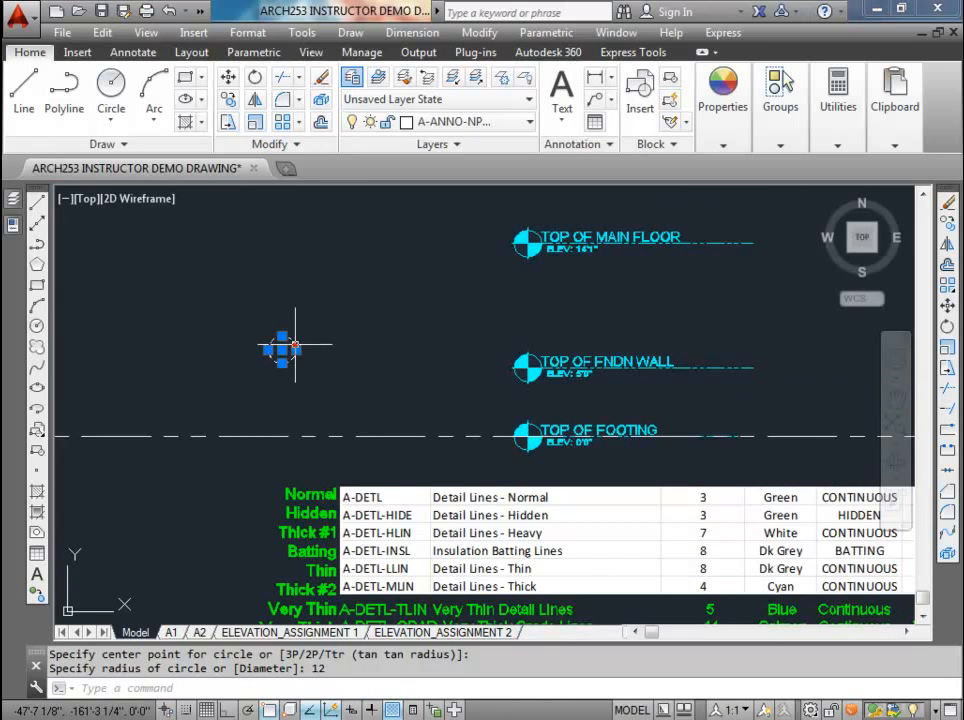
scroll(288, 360, "up", 3)
scroll(290, 374, "down", 1)
type("m")
key("Return")
left_click(351, 374)
left_click(460, 431)
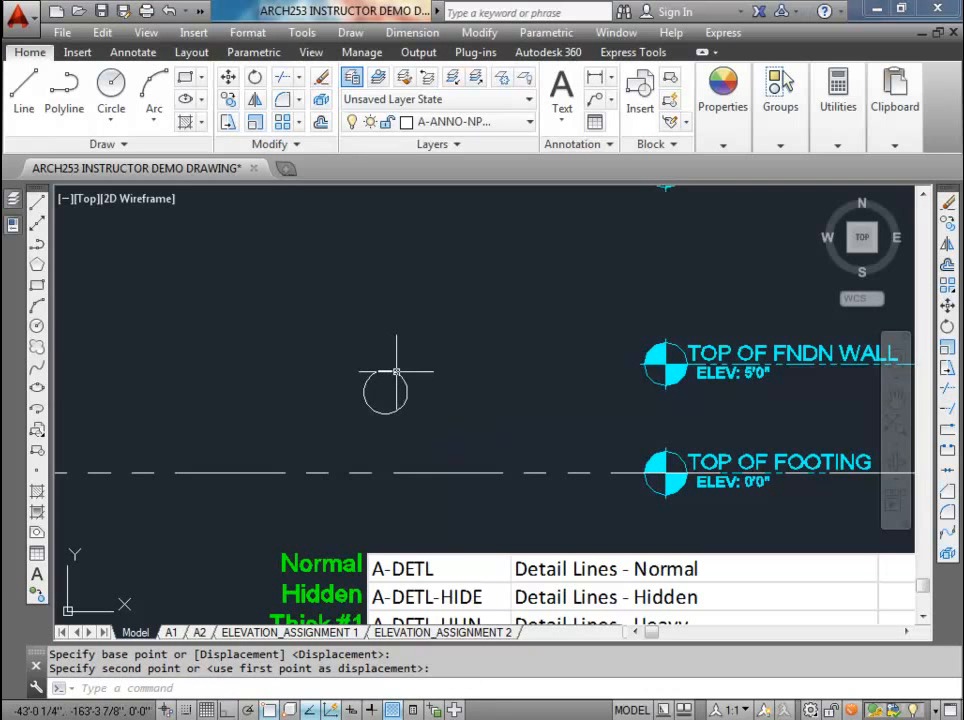
scroll(402, 393, "up", 2)
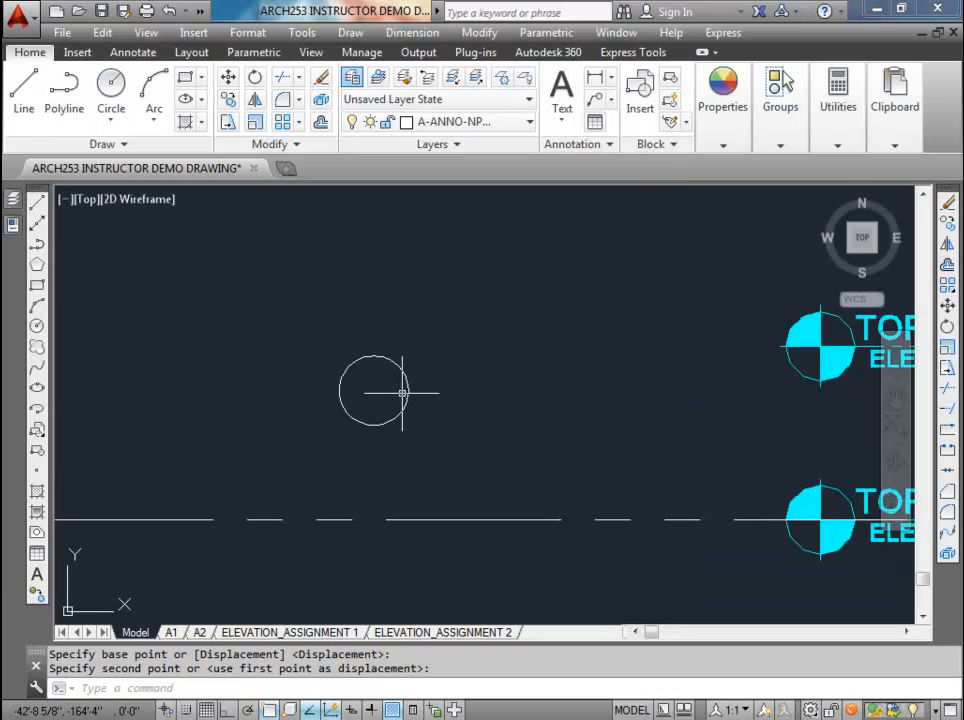
type("l")
key("Return")
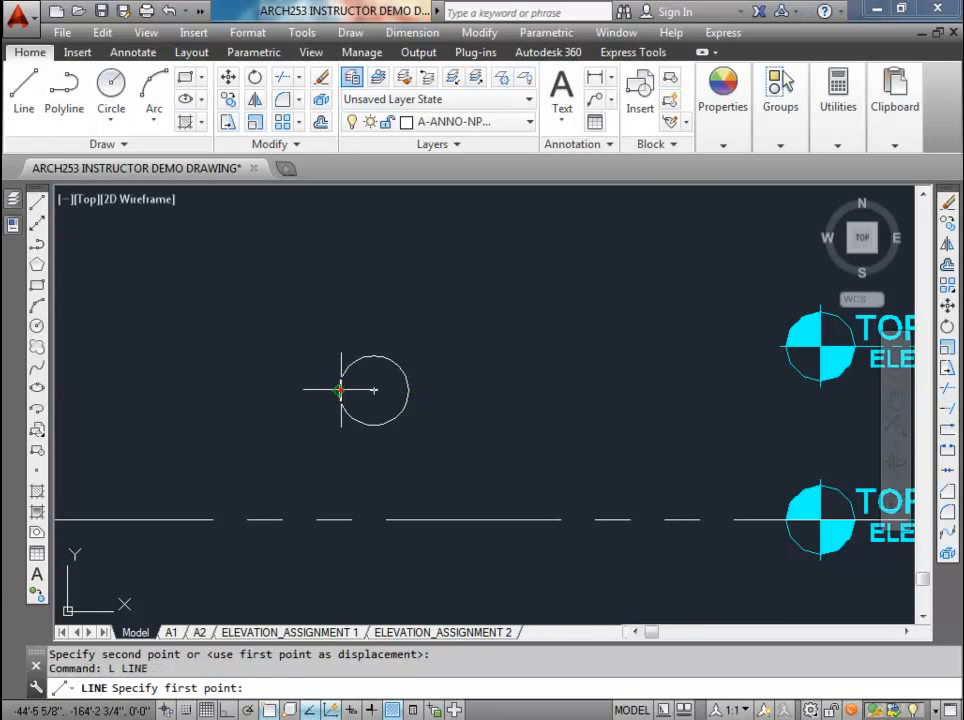
left_click(340, 390)
key("Escape")
key("Escape")
Step: Match the circle's layer to the Top of Footing level marker so it is on A-FLOR-LEVL
left_click(386, 373)
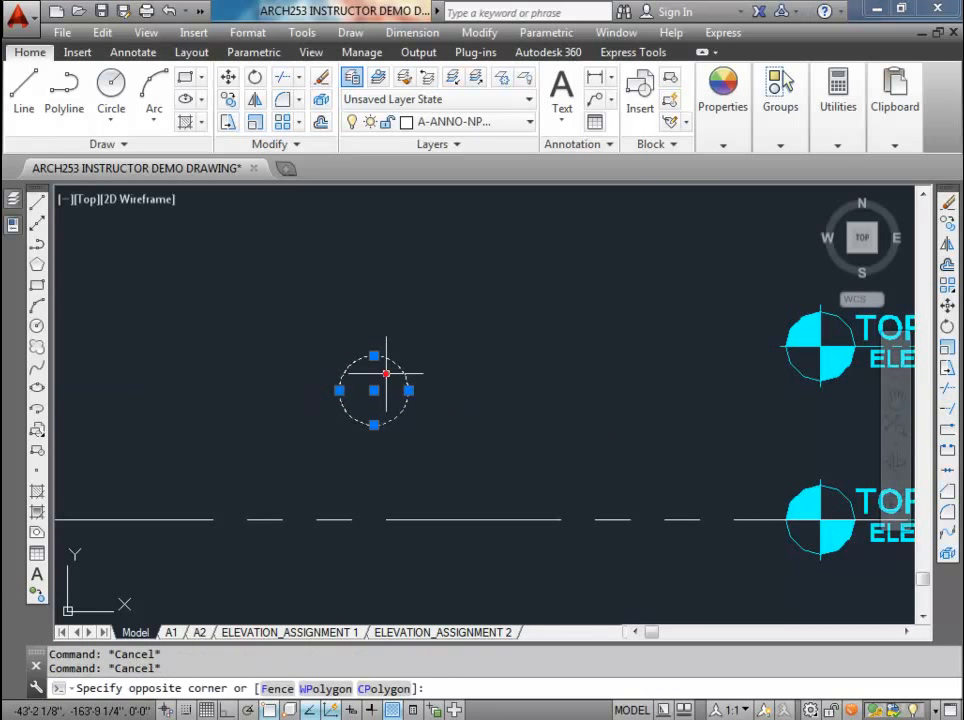
left_click(405, 78)
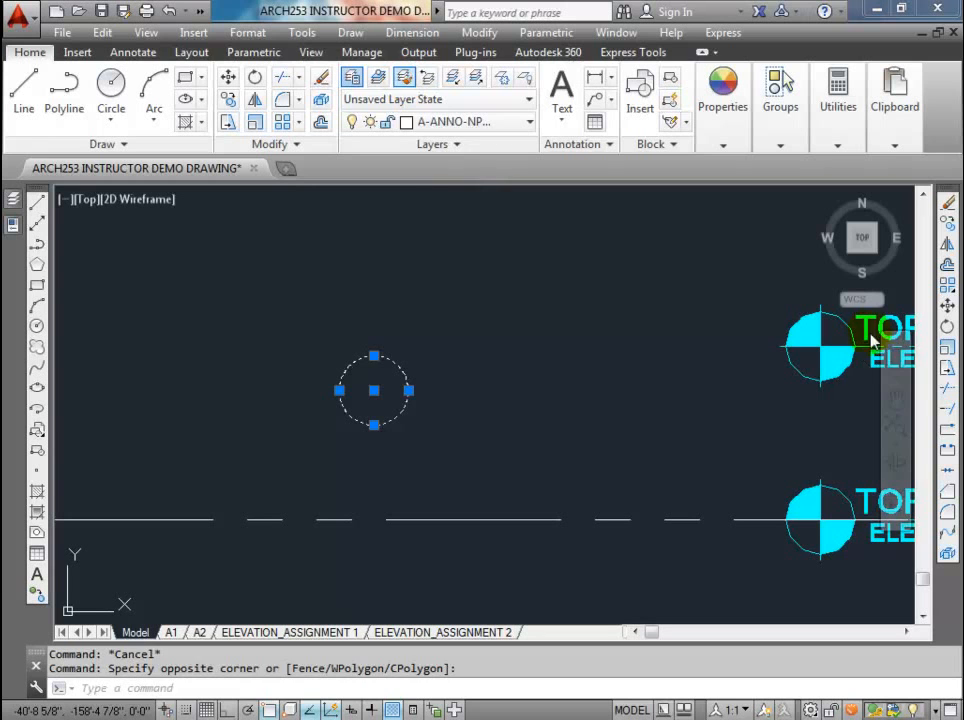
left_click(862, 299)
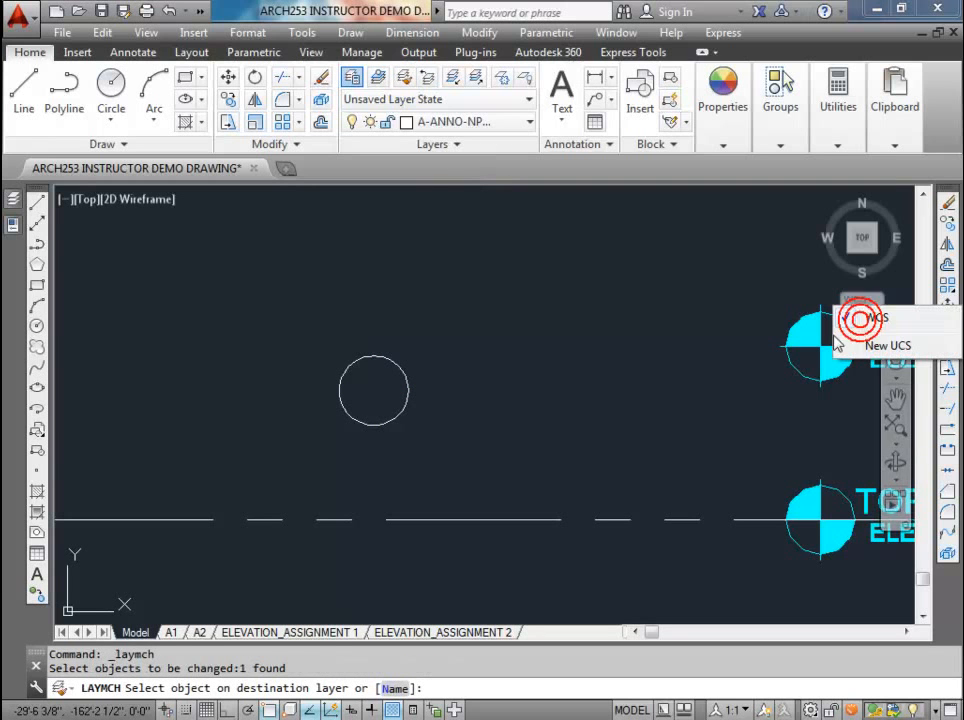
left_click(729, 312)
left_click(820, 491)
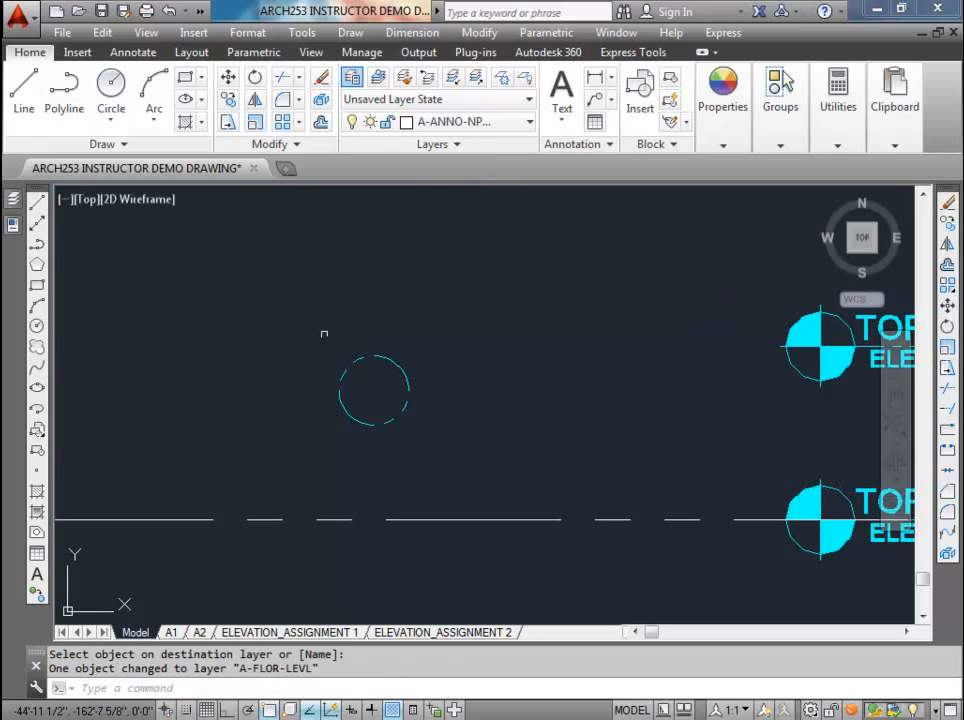
key("Escape")
key("Escape")
Step: Set the linetype of the circle to ByLayer and clear the selection
left_click(418, 387)
left_click(389, 355)
left_click(736, 129)
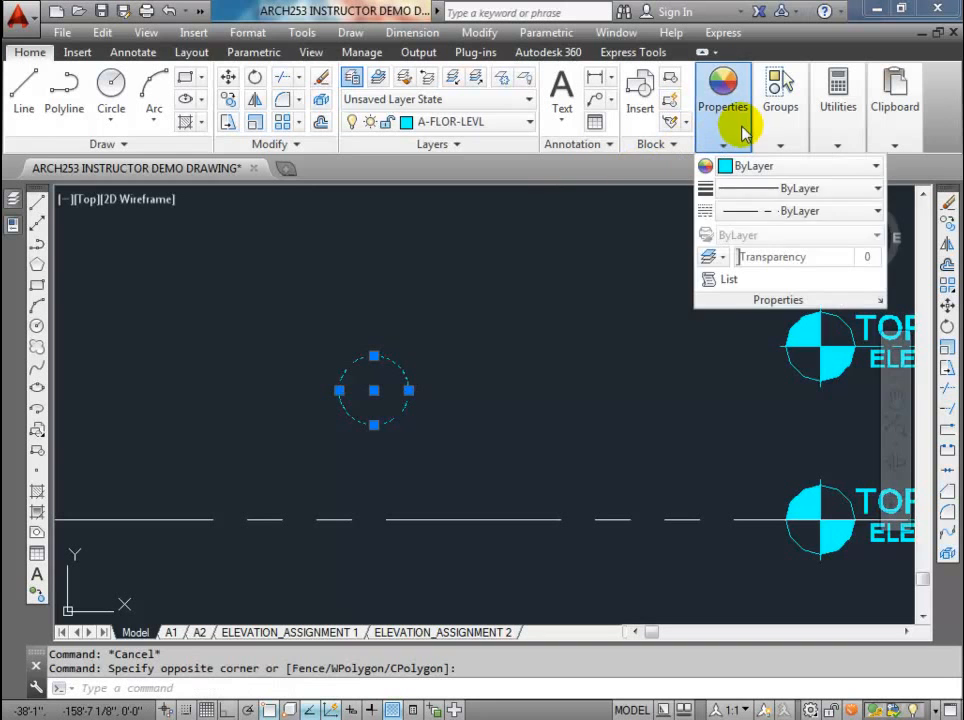
left_click(752, 212)
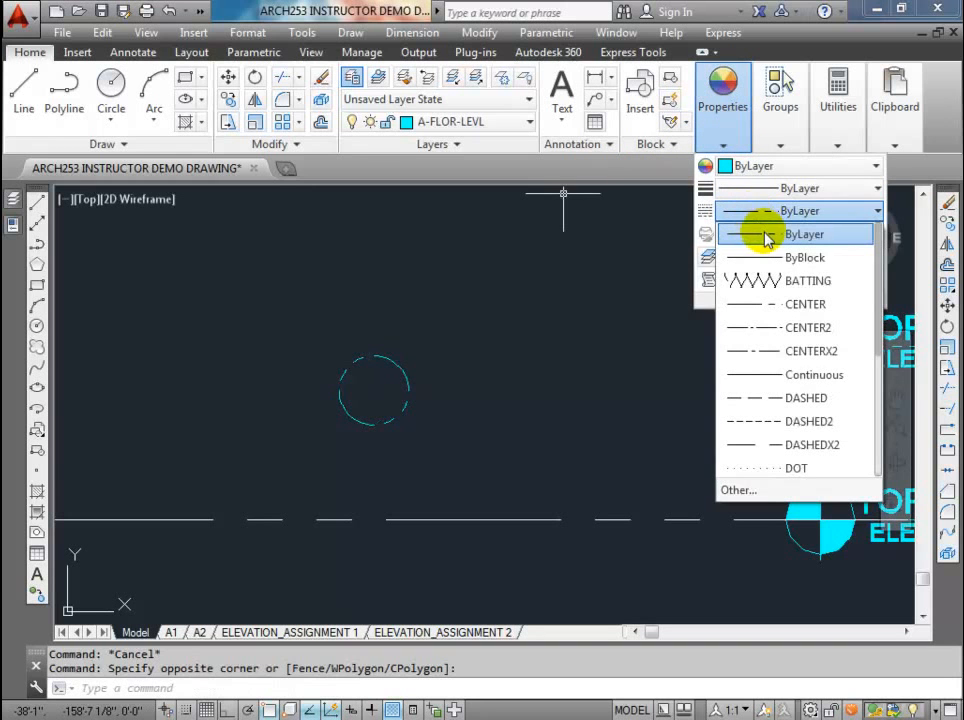
left_click(767, 234)
key("Escape")
key("Escape")
left_click(495, 168)
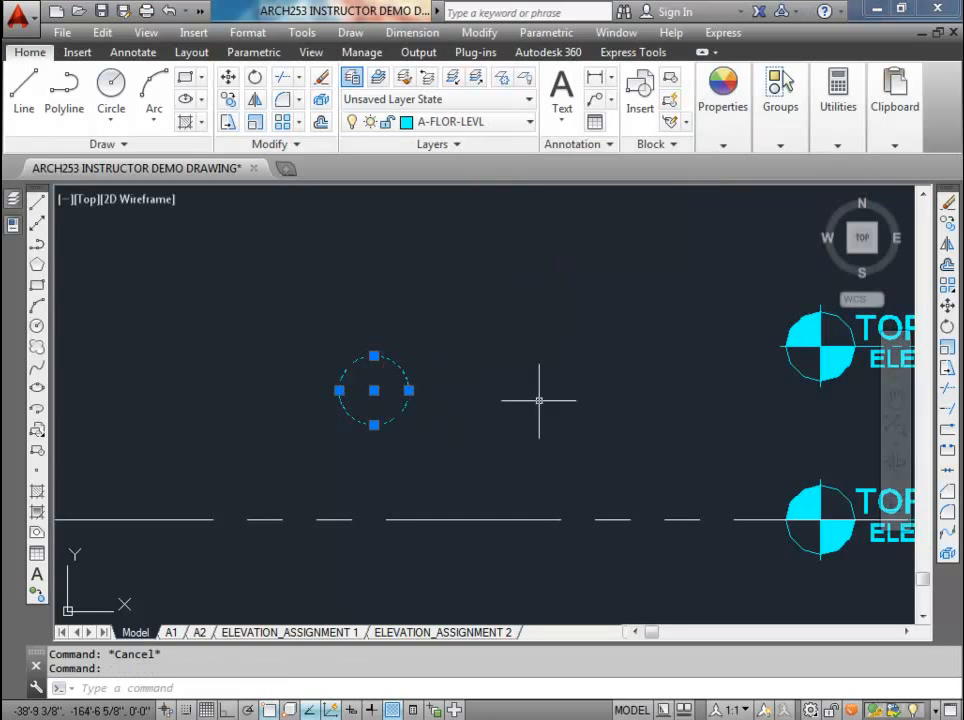
key("Escape")
Step: Inspect the Top of Footing marker and the circle, and check the A-FLOR-LEVL layer's linetype in the layer properties
left_click(832, 490)
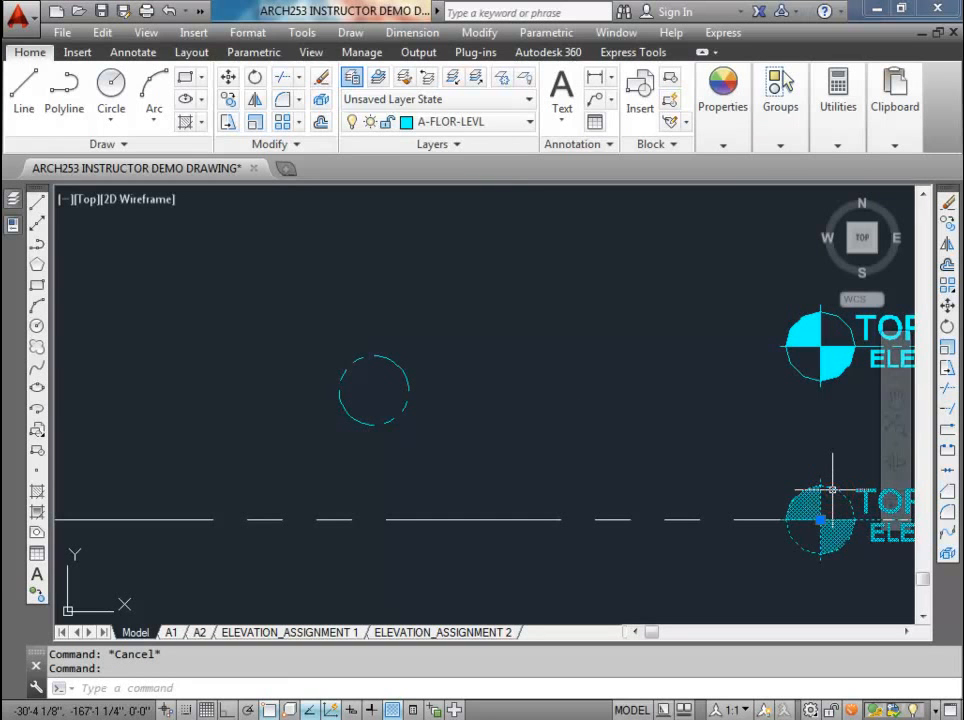
right_click(832, 490)
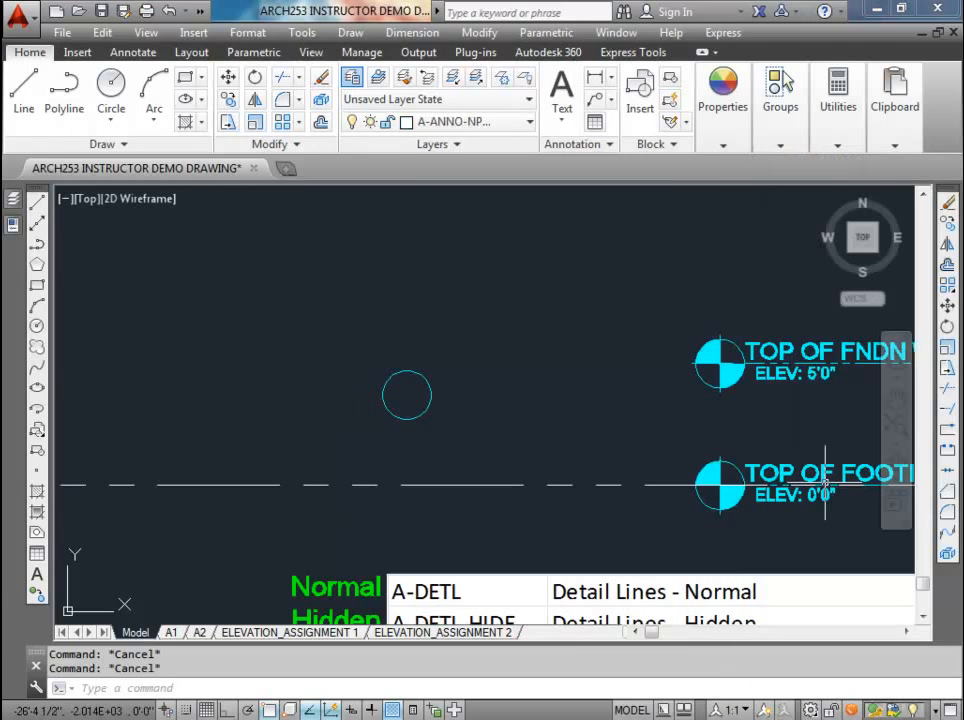
left_click(439, 396)
left_click(408, 368)
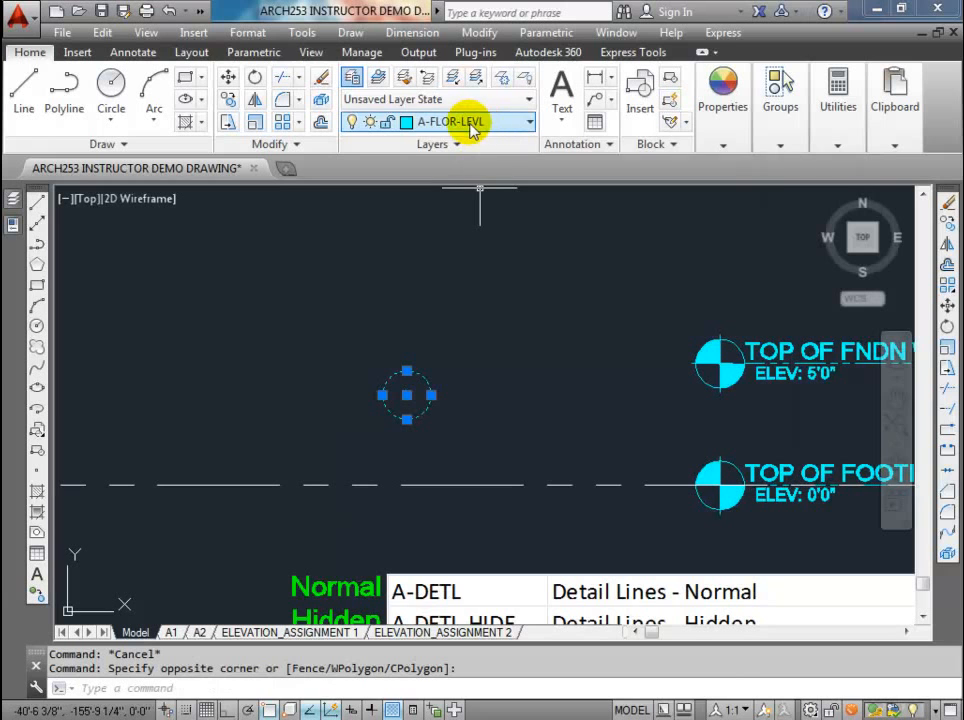
mouse_move(13, 212)
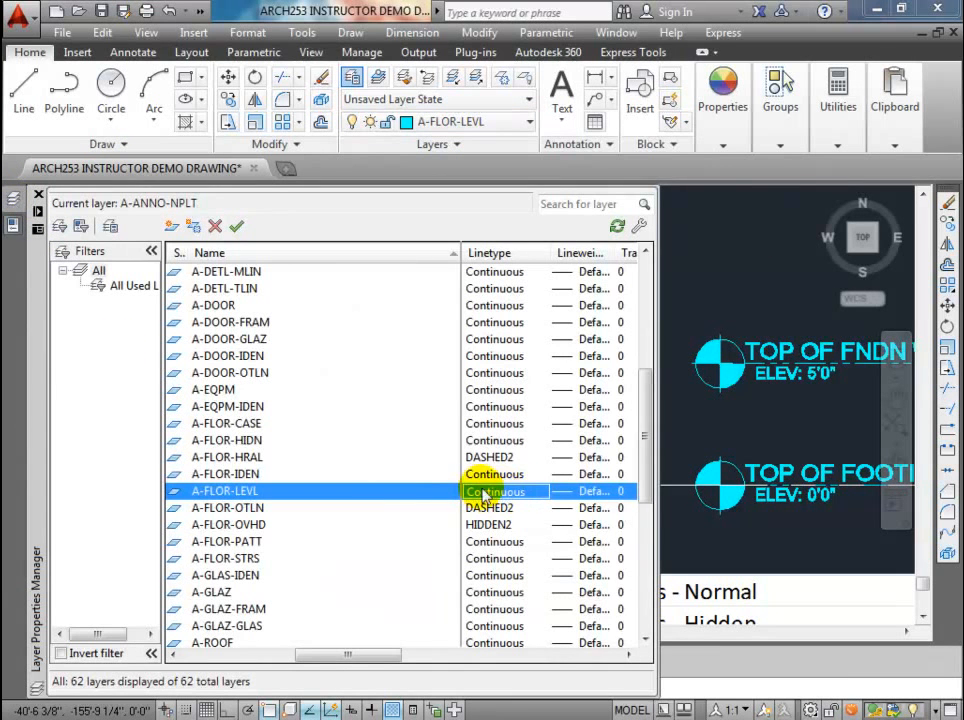
key("Escape")
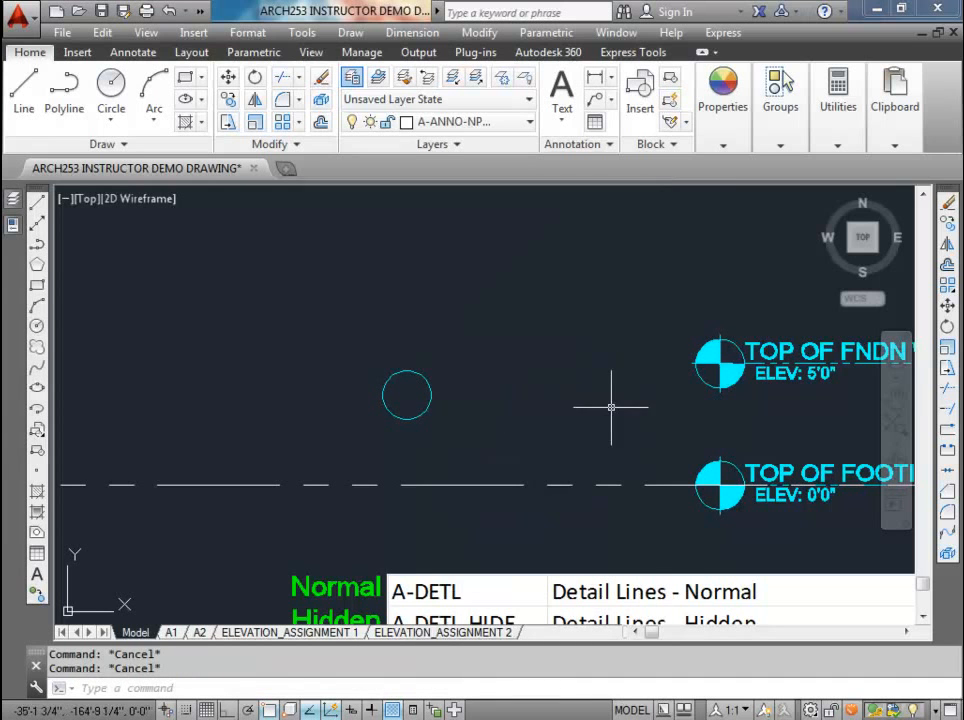
Step: Draw a vertical and a horizontal line across the circle between its opposite quadrant points
scroll(405, 392, "up", 3)
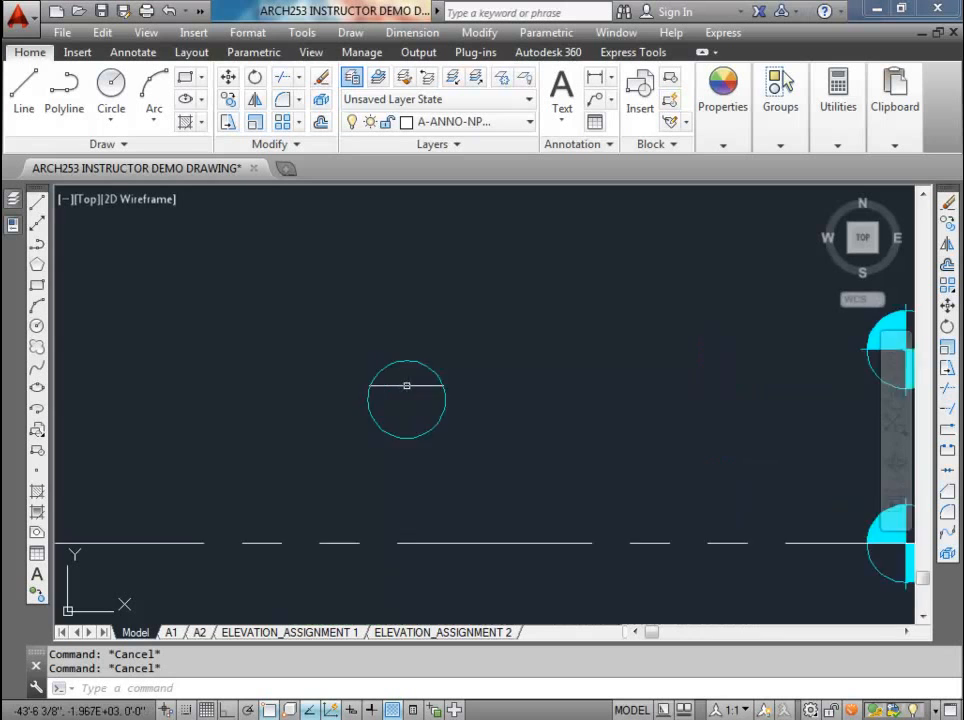
mouse_move(409, 394)
middle_mouse_down()
mouse_move(366, 390)
mouse_move(355, 374)
middle_mouse_up()
type("l")
key("Return")
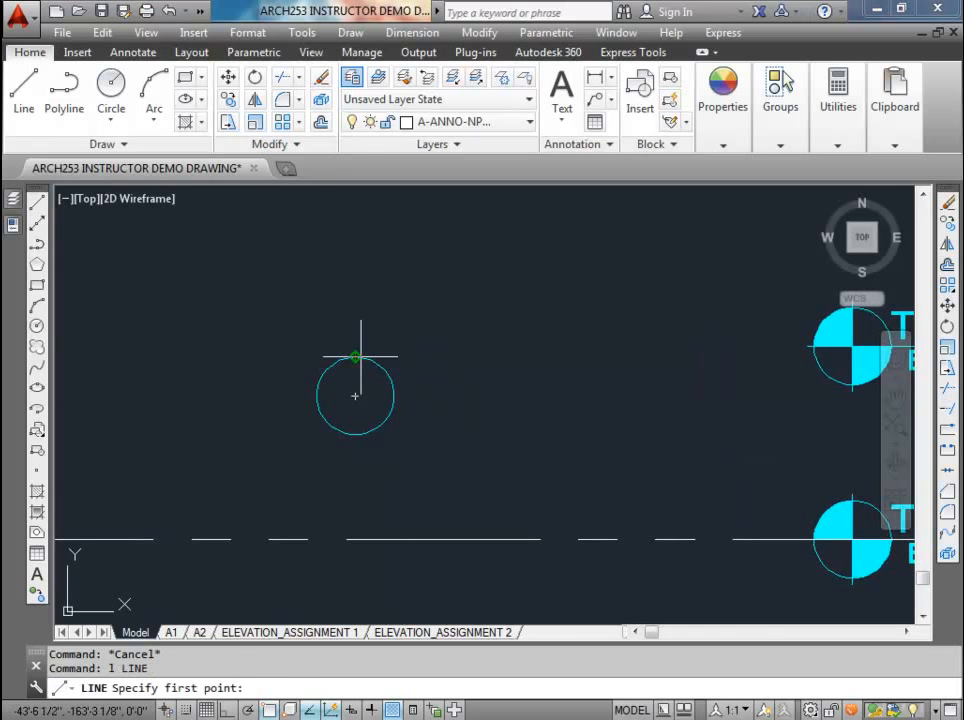
left_click(355, 357)
left_click(355, 434)
key("Return")
key("Return")
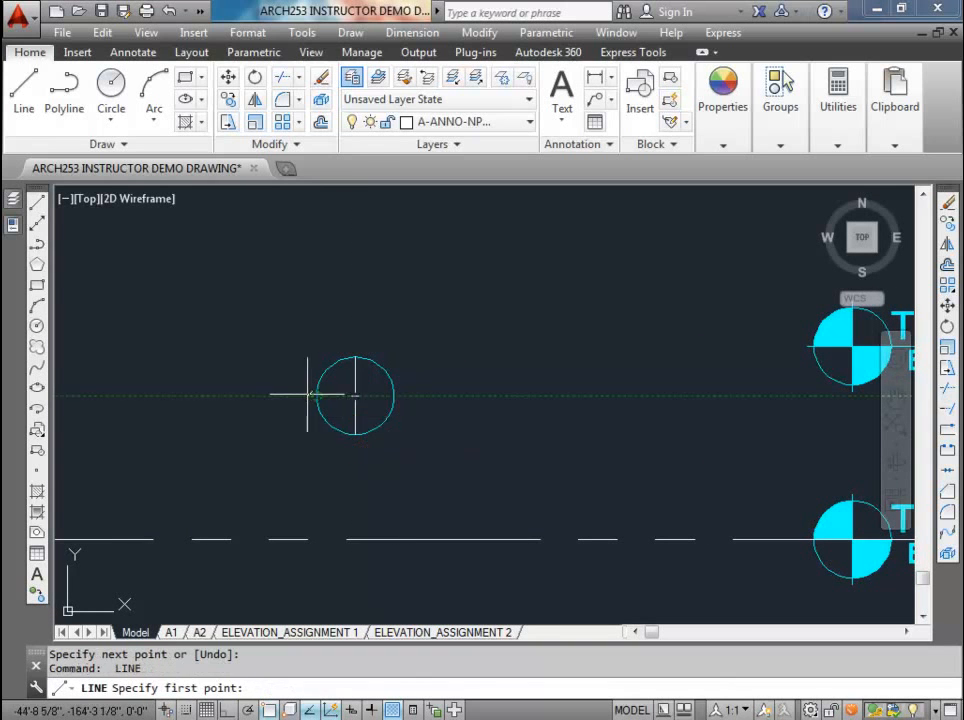
left_click(317, 396)
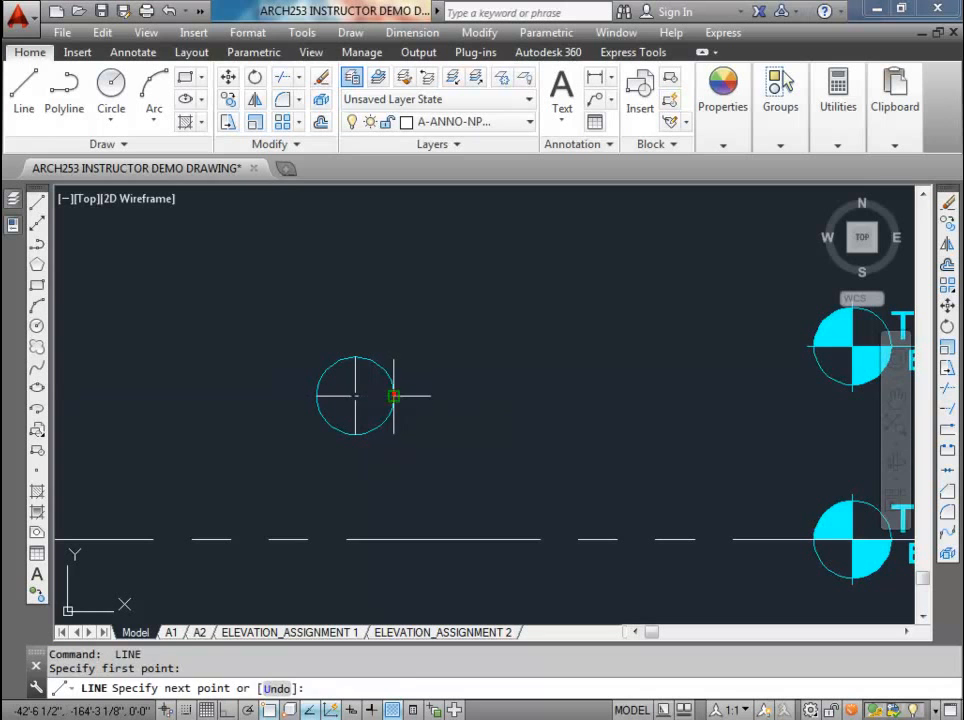
left_click(394, 396)
key("Escape")
Step: Match the two crossing lines to the circle's layer, A-FLOR-LEVL, and make that layer current
left_click(373, 411)
left_click(332, 376)
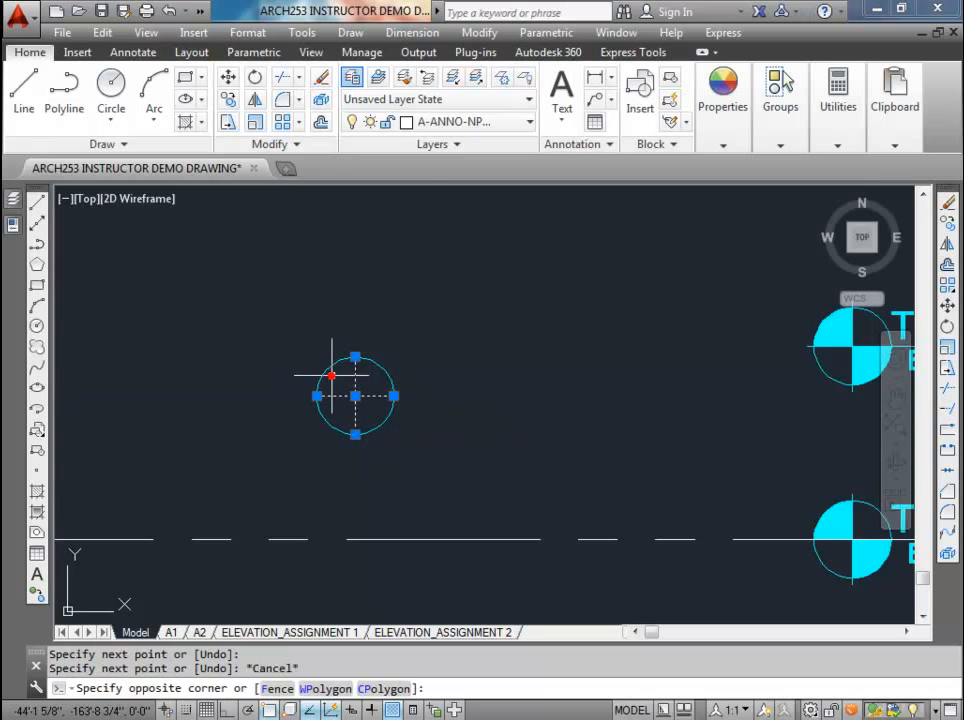
left_click(404, 77)
left_click(378, 364)
left_click(378, 77)
left_click(373, 364)
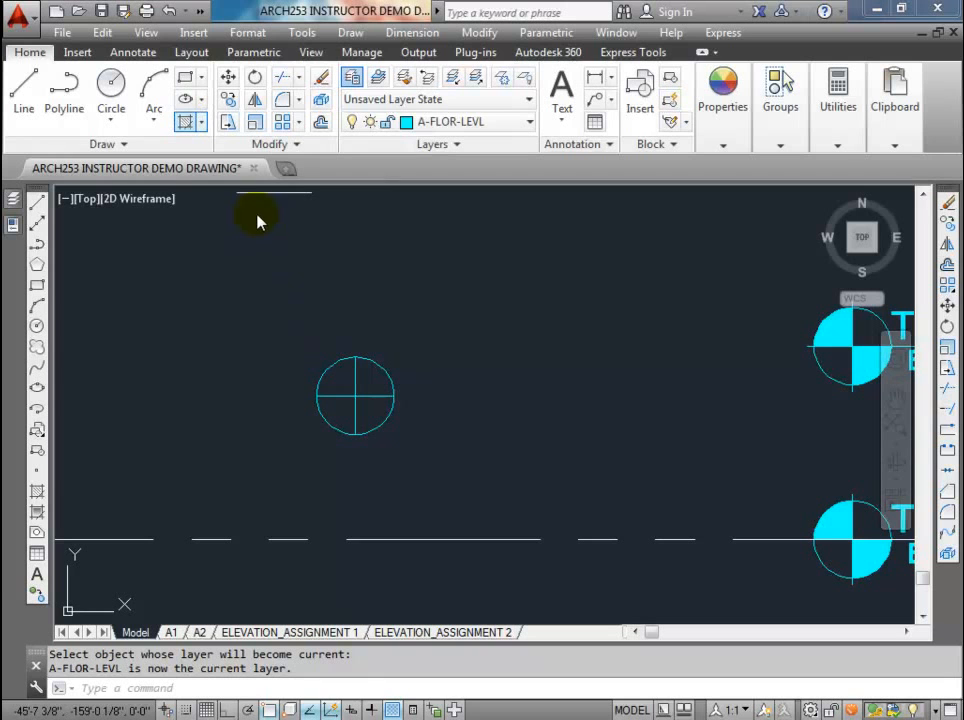
Step: Fill the circle's upper-left and lower-right quarters with a Solid hatch in the current color
left_click(185, 121)
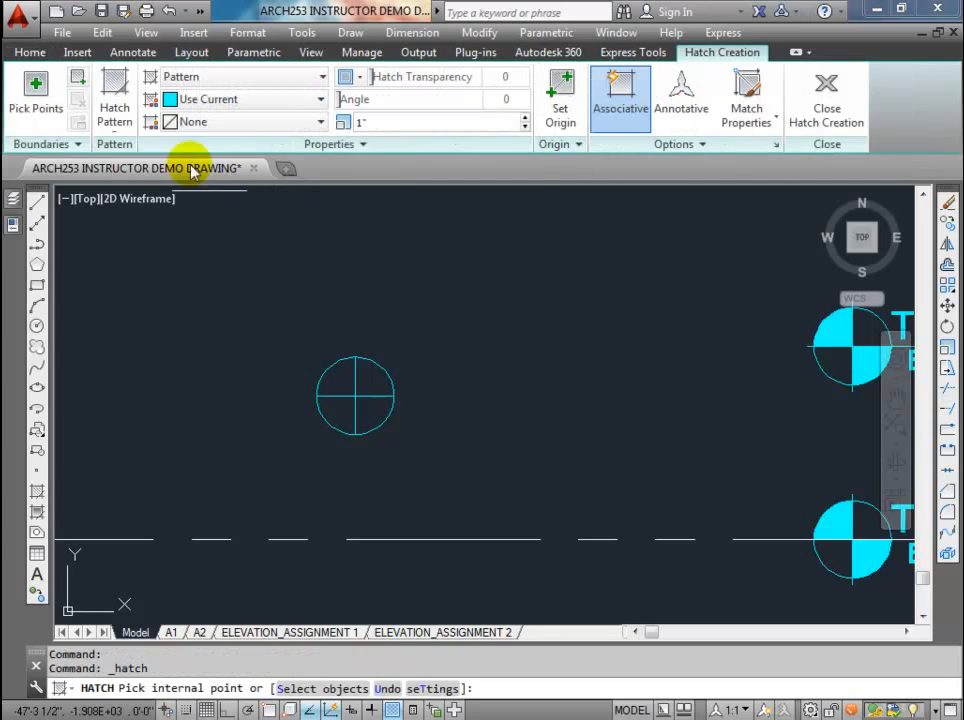
left_click(277, 99)
left_click(276, 101)
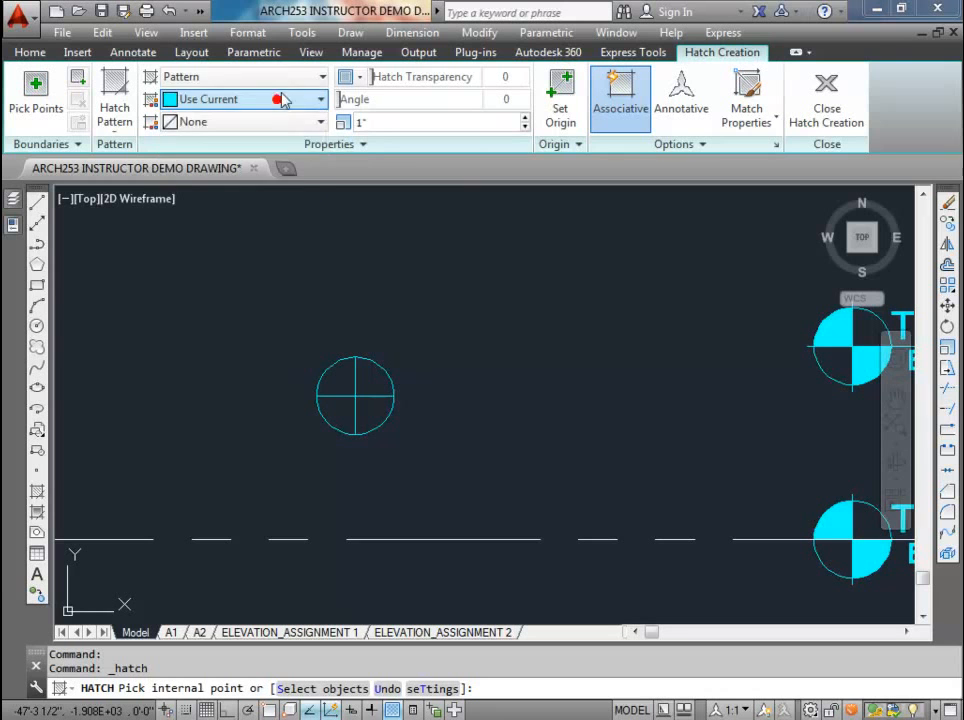
left_click(282, 76)
left_click(265, 98)
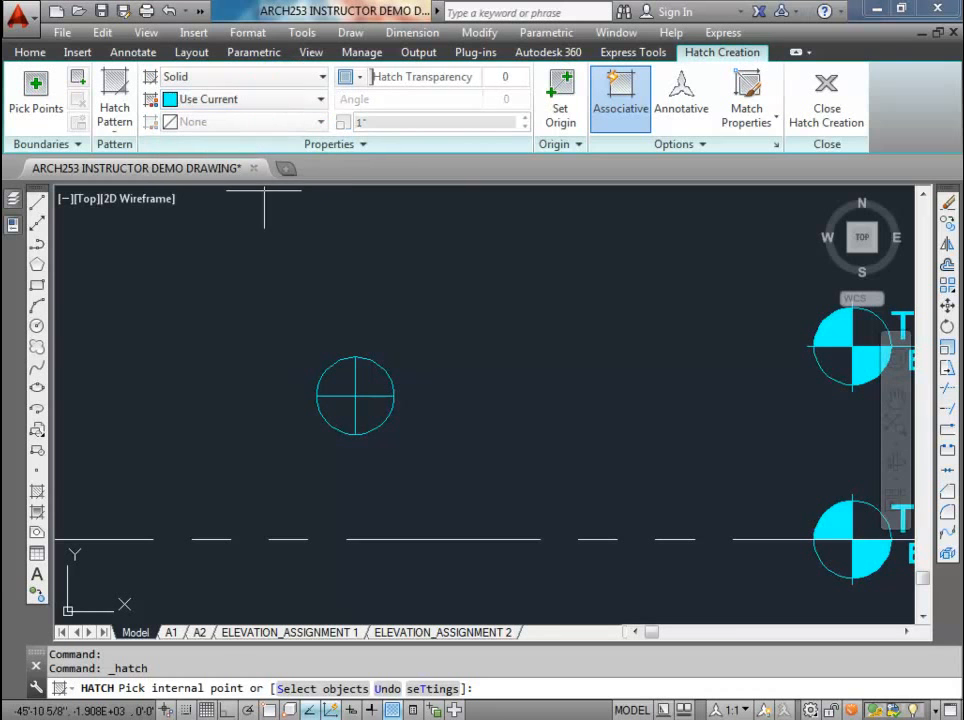
left_click(337, 377)
left_click(370, 404)
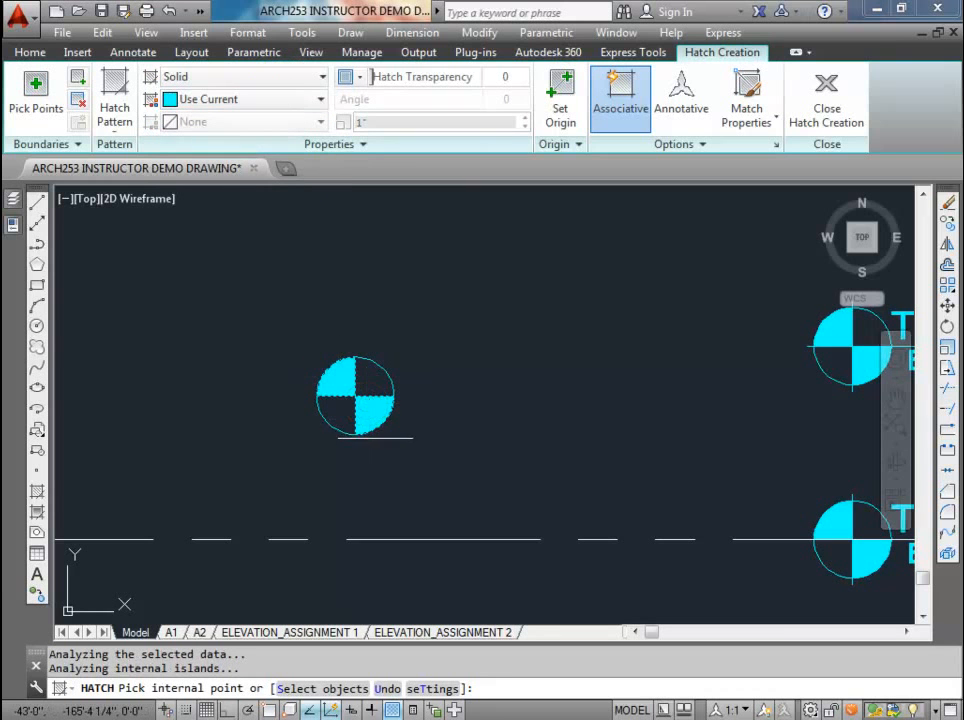
key("Escape")
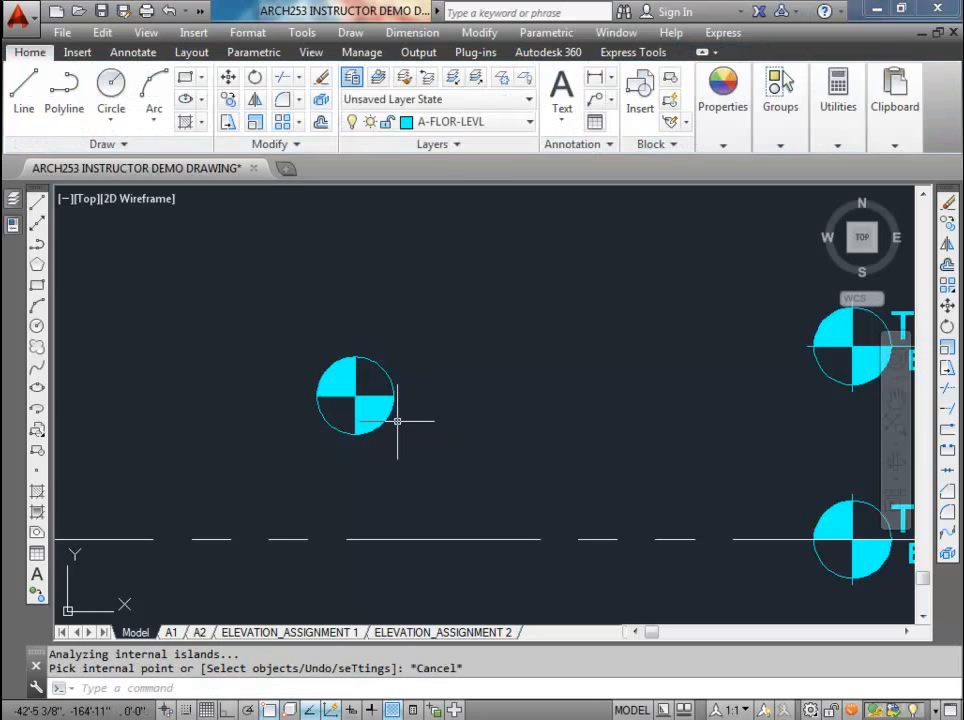
type("l")
key("Return")
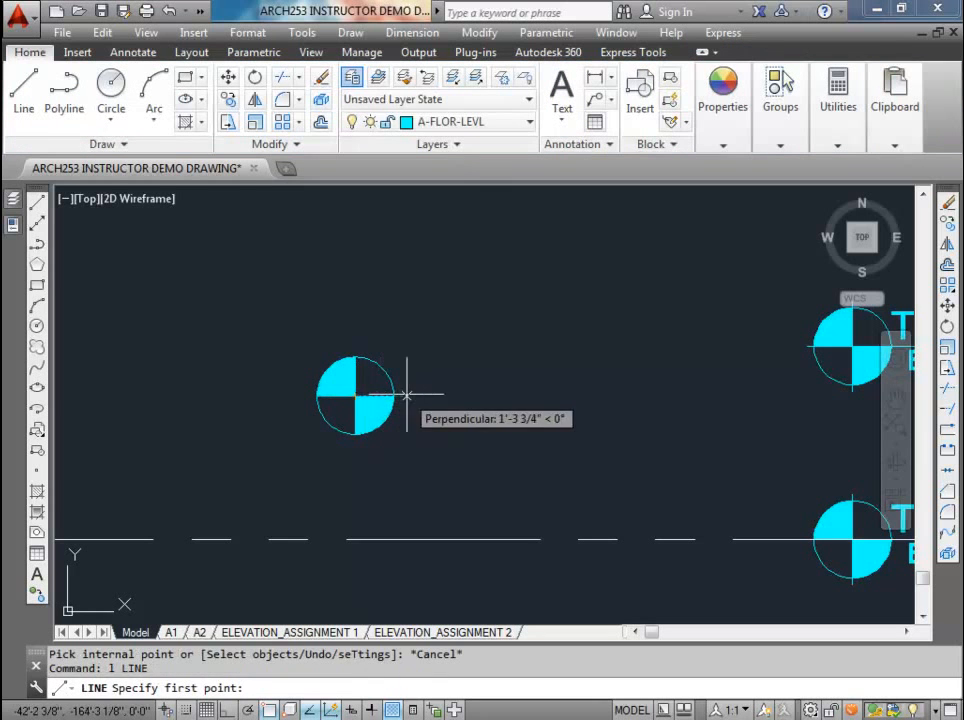
key("Escape")
Step: Stretch the right end of the marker's horizontal line straight out, well beyond the circle, to form a leader for the level text
key("Escape")
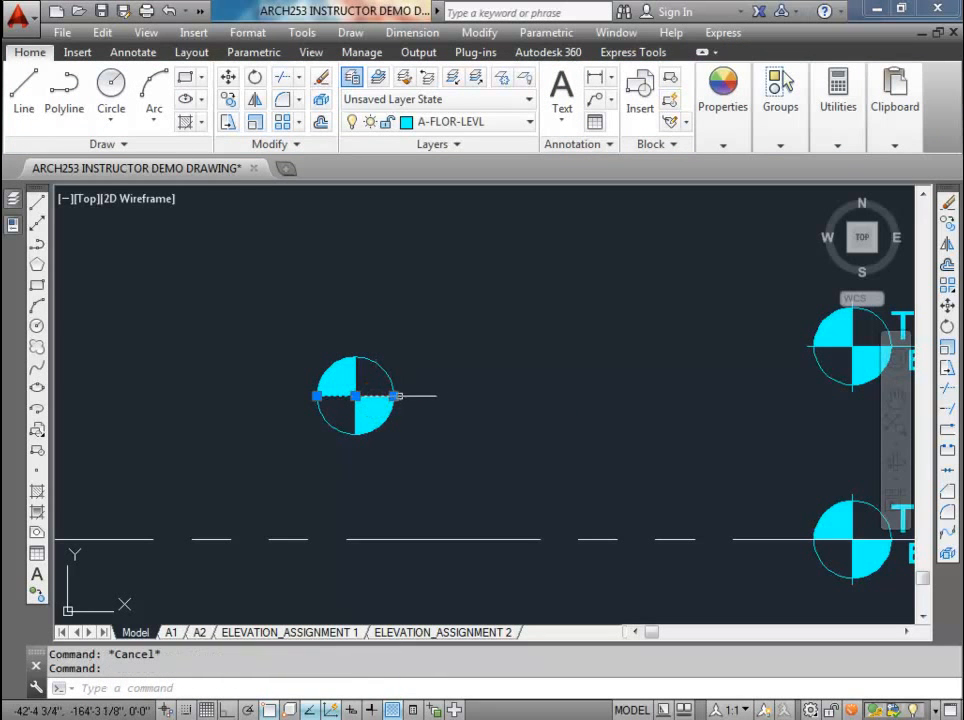
left_click(394, 396)
left_click(723, 396)
key("Escape")
key("Escape")
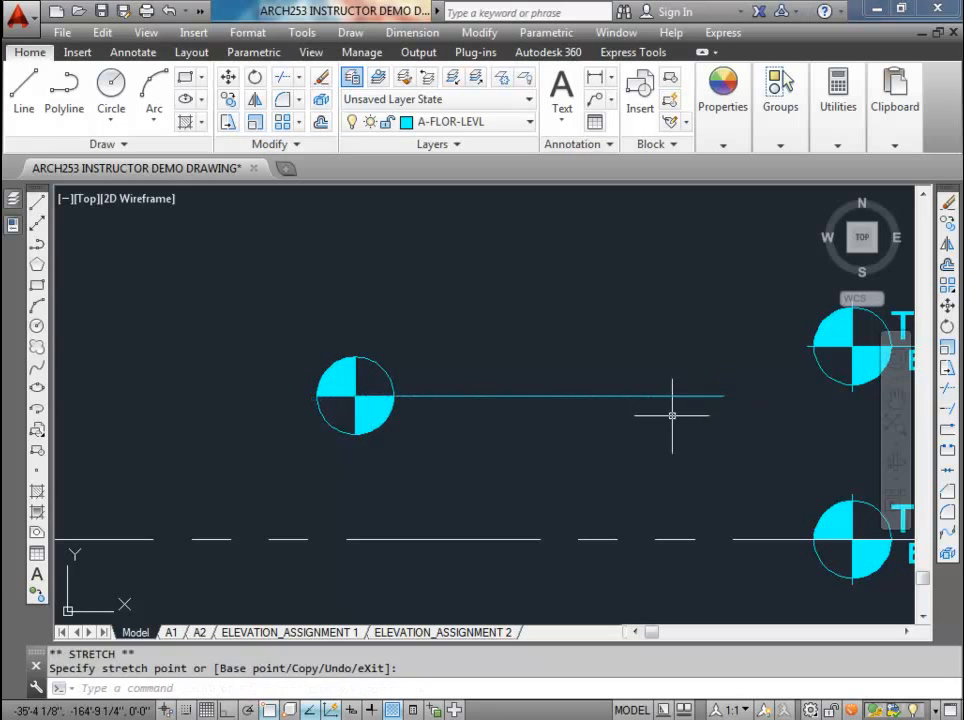
Step: Extend the horizontal line's left end 2" beyond the circle
left_click(398, 396)
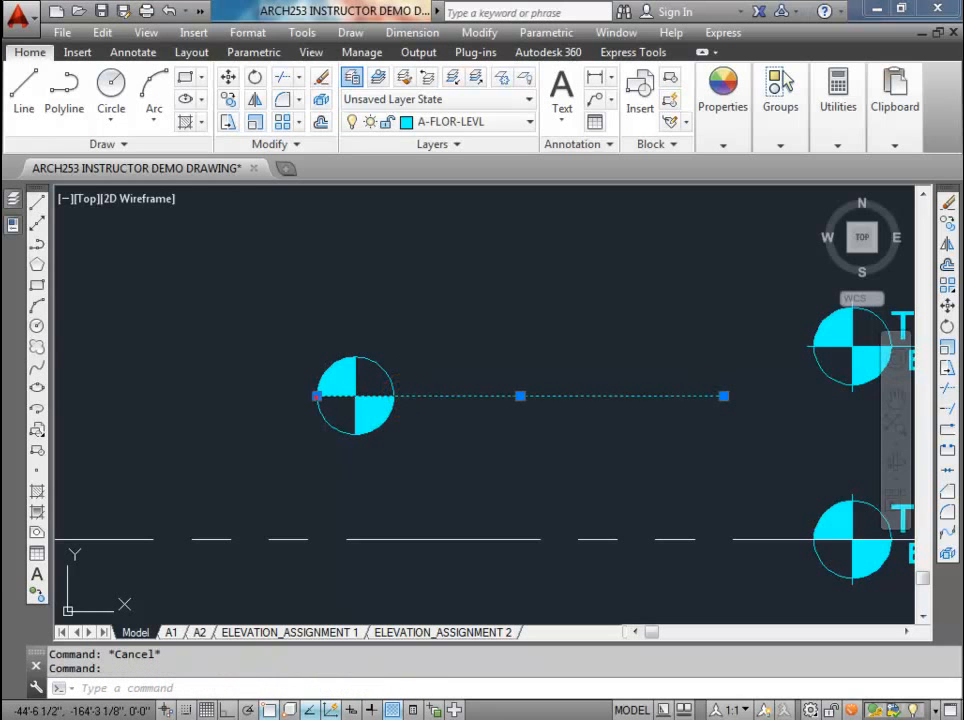
left_click(317, 396)
type("2")
key("Return")
key("Escape")
key("Escape")
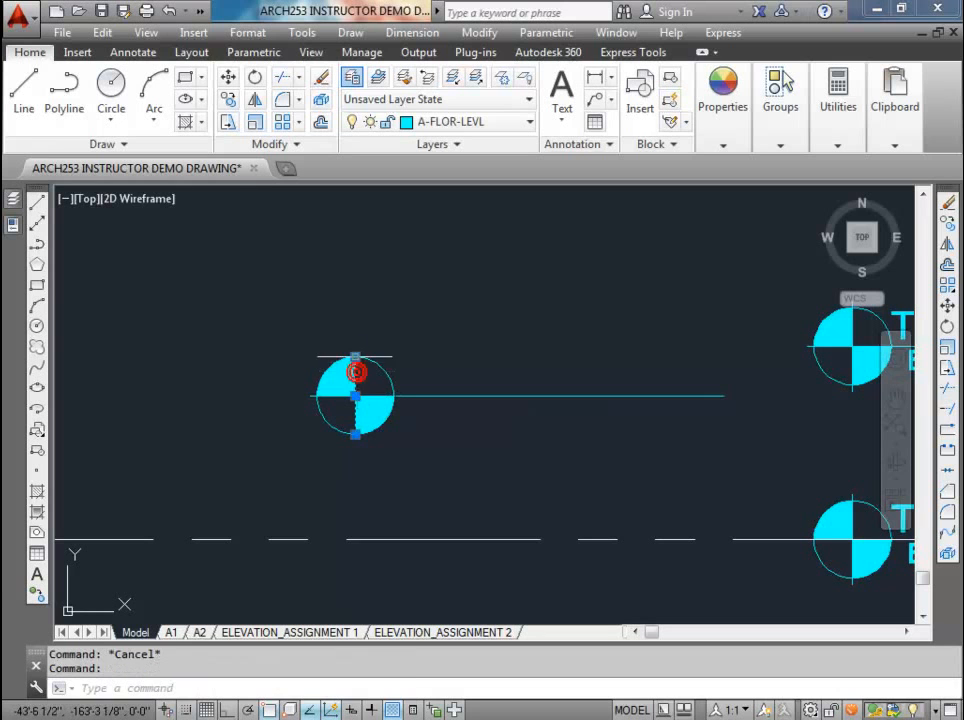
Step: Extend the marker's vertical line 2" beyond the circle at its upper and lower ends, turning ortho mode on for the lower one
left_click(355, 357)
type("2")
key("Return")
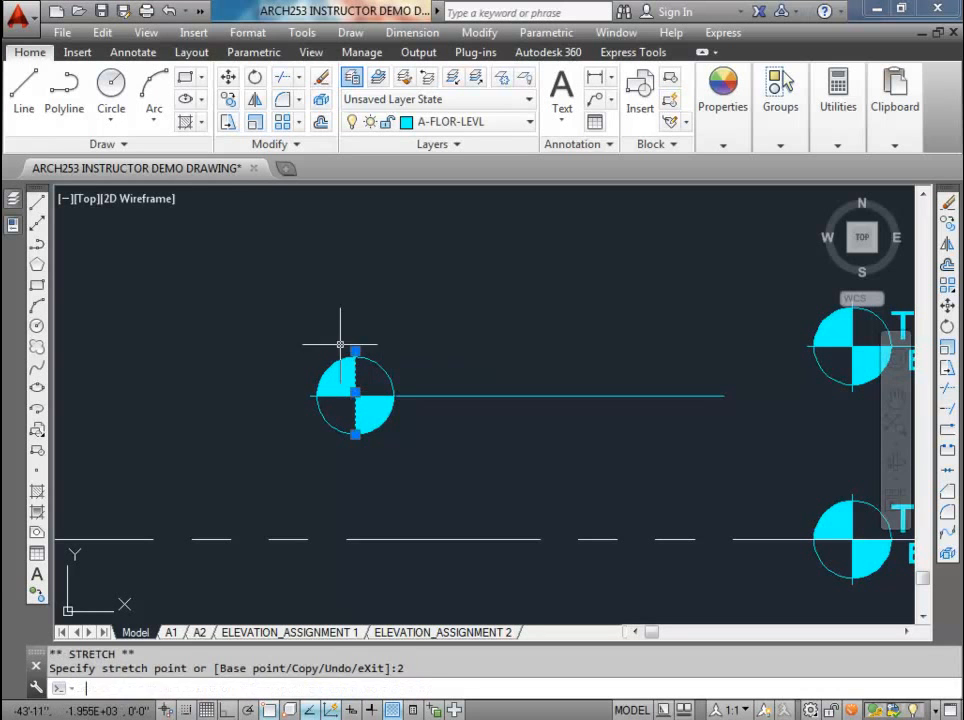
left_click(355, 433)
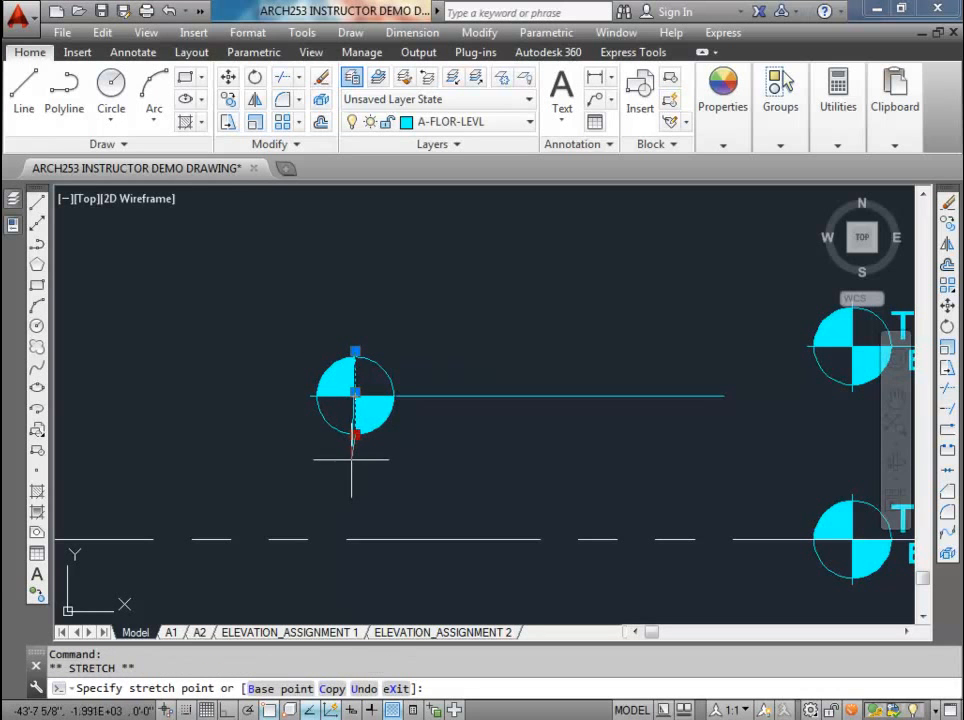
key("F8")
type("2")
key("Return")
key("Escape")
key("Escape")
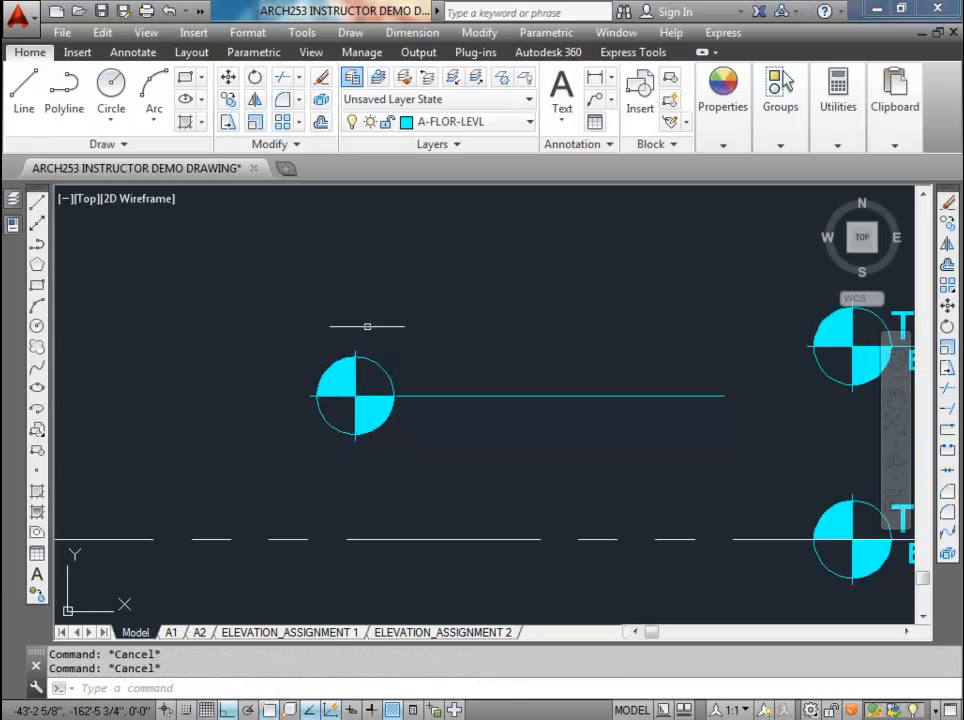
Step: Start a block definition named elevationLevel from the completed marker's circle, hatch and both lines
scroll(384, 416, "up", 2)
scroll(343, 332, "up", 2)
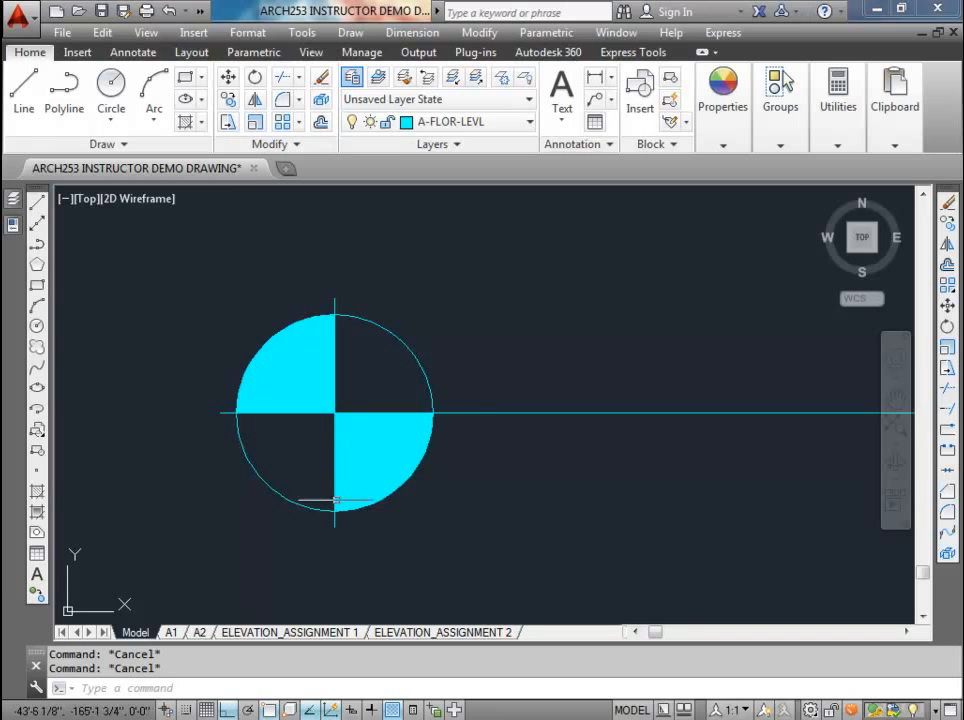
scroll(687, 406, "down", 3)
middle_click_drag(684, 402, 390, 407)
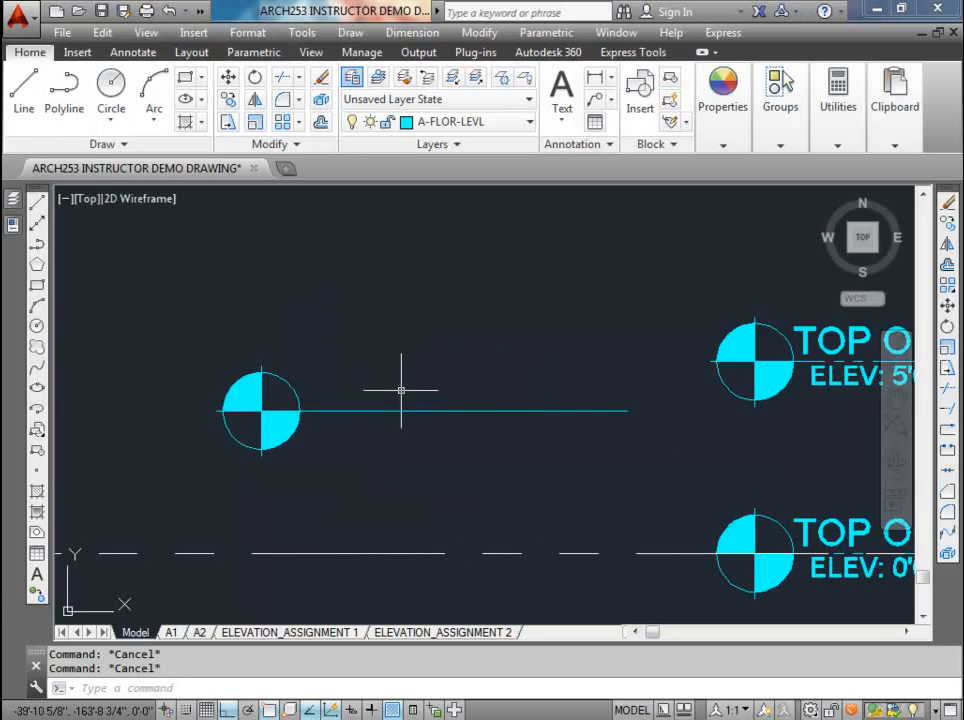
left_click(192, 335)
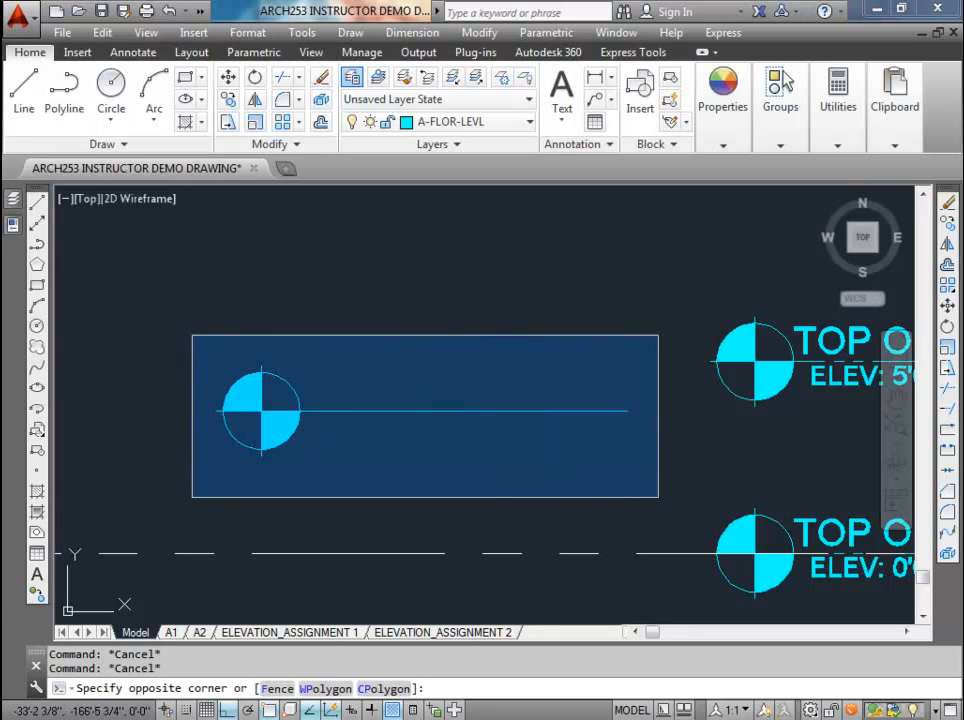
left_click(660, 456)
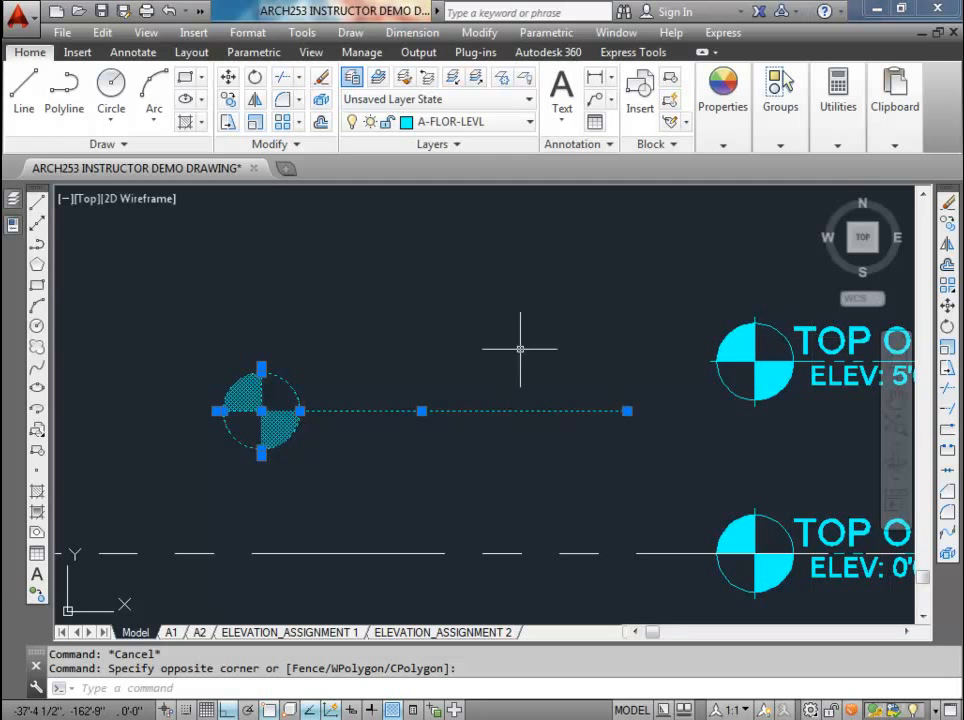
left_click(82, 53)
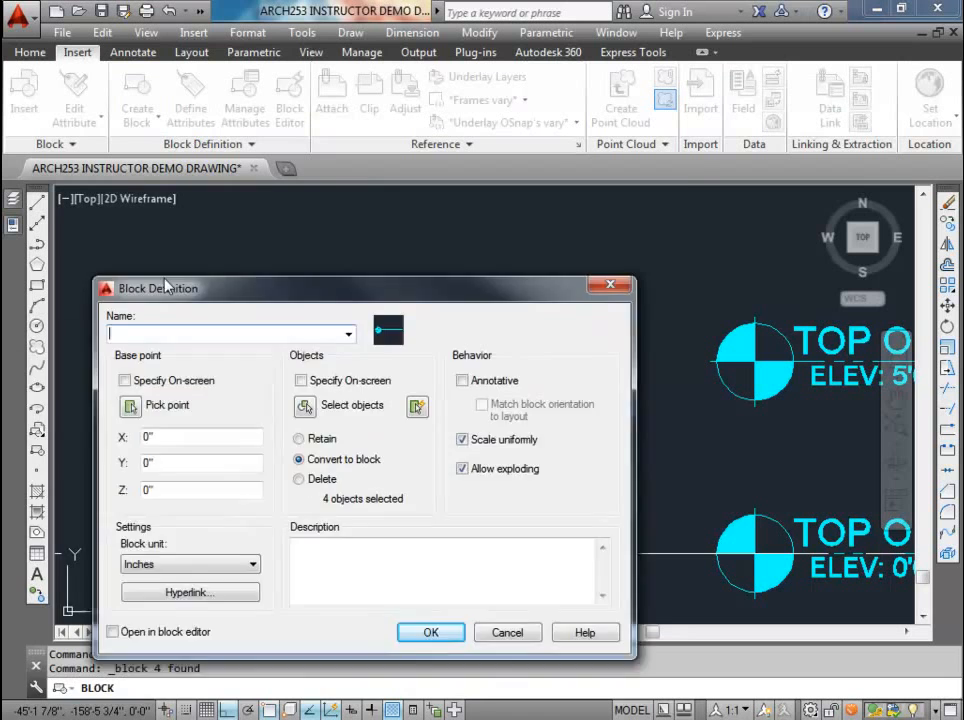
left_click_drag(166, 278, 219, 186)
type("elevationLevel")
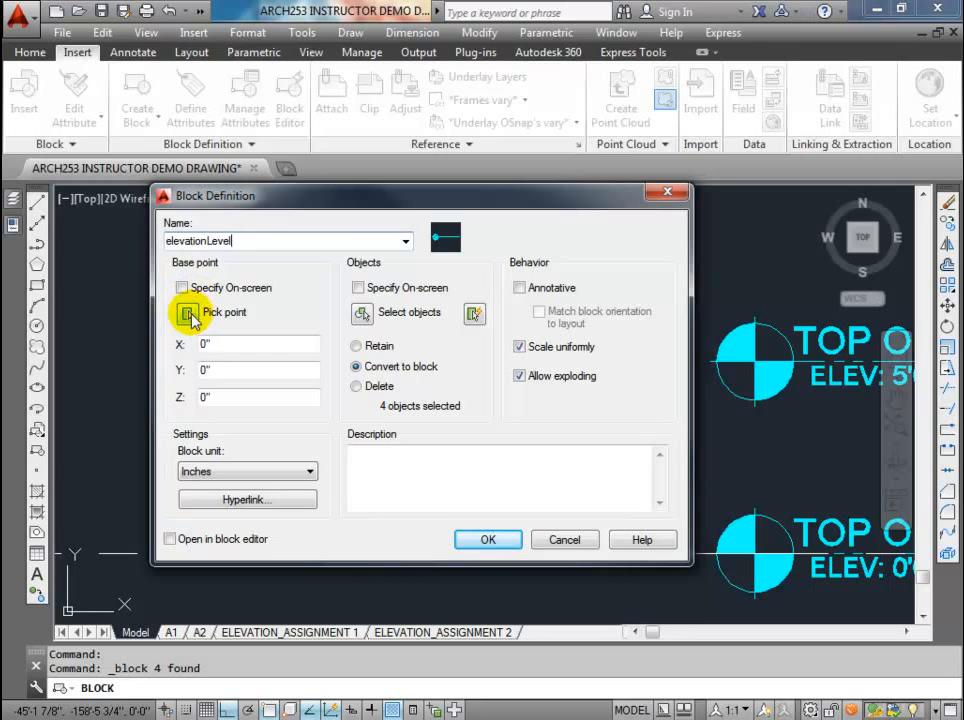
Step: Set the block's base point at the circle's centre and create the block with exploding allowed
left_click(190, 314)
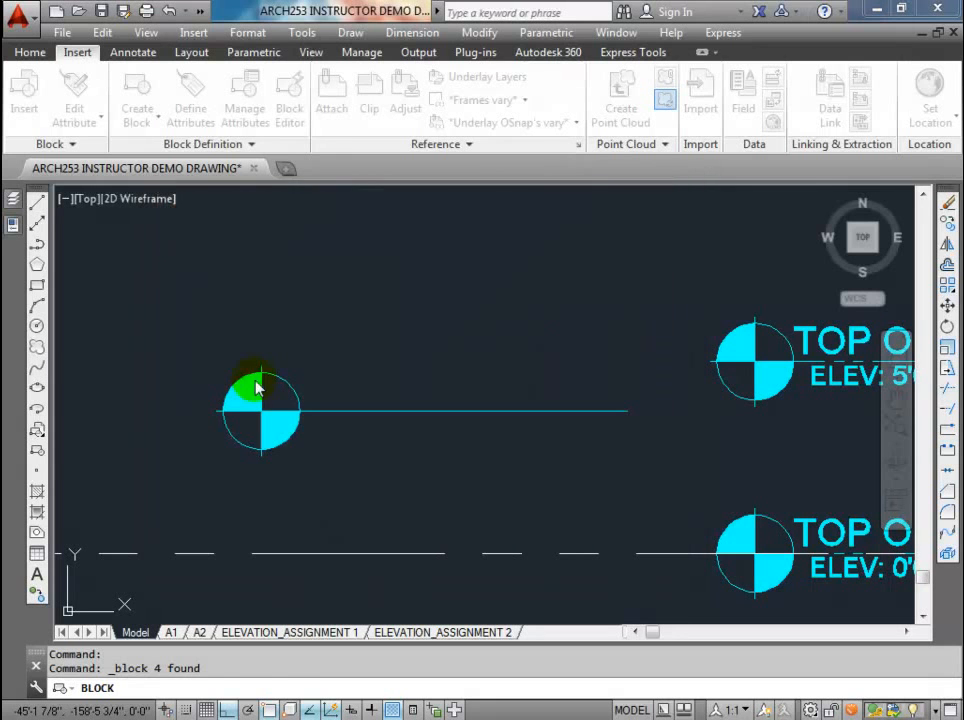
left_click(260, 410)
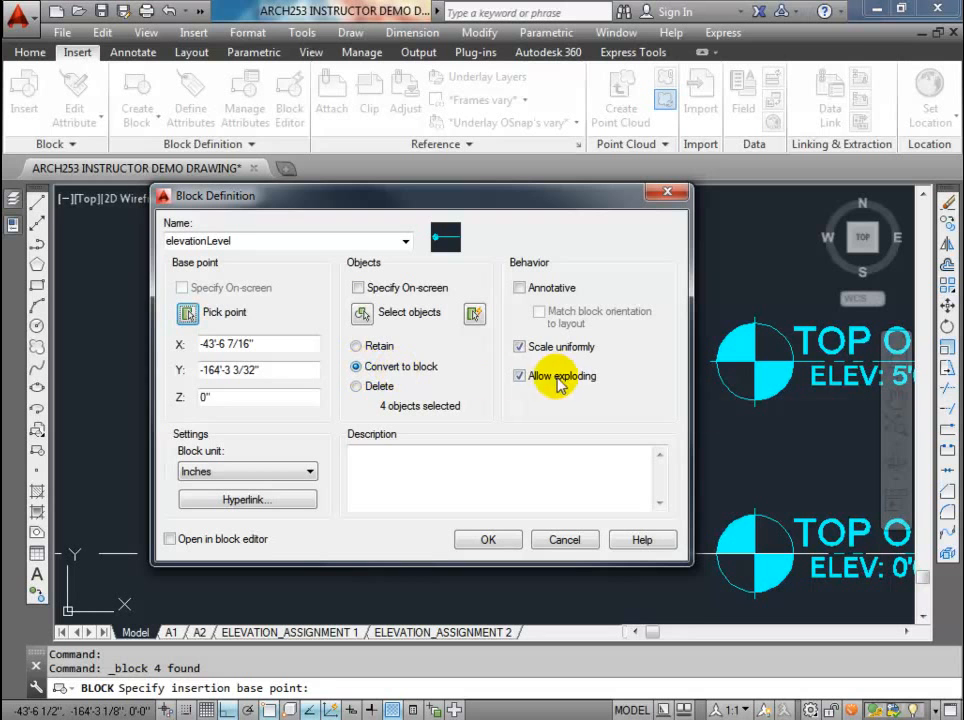
left_click(518, 375)
left_click(518, 375)
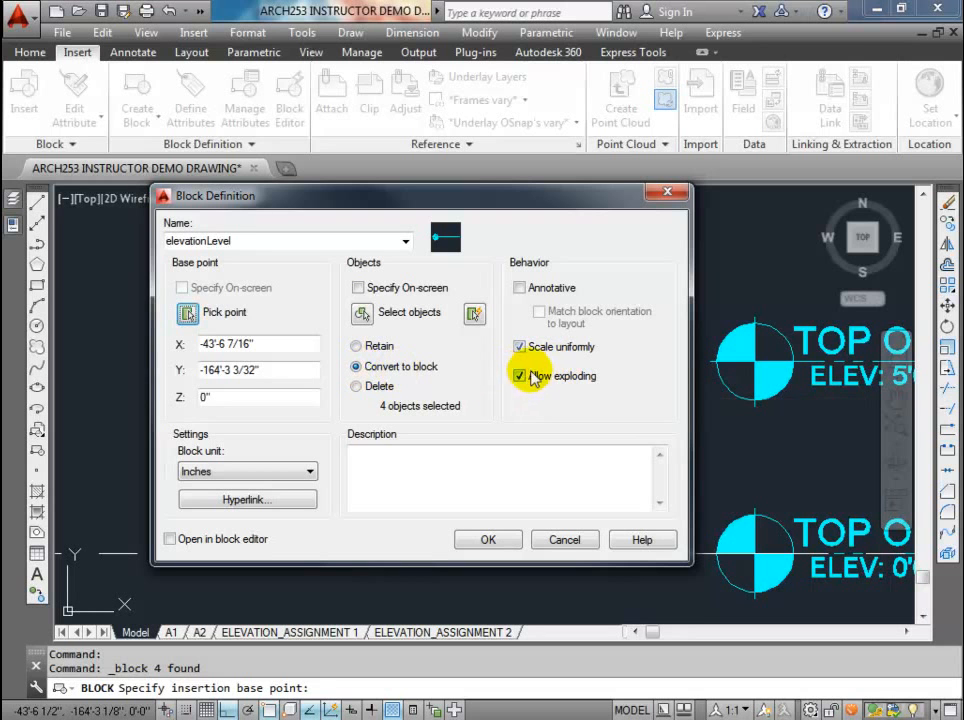
left_click(488, 540)
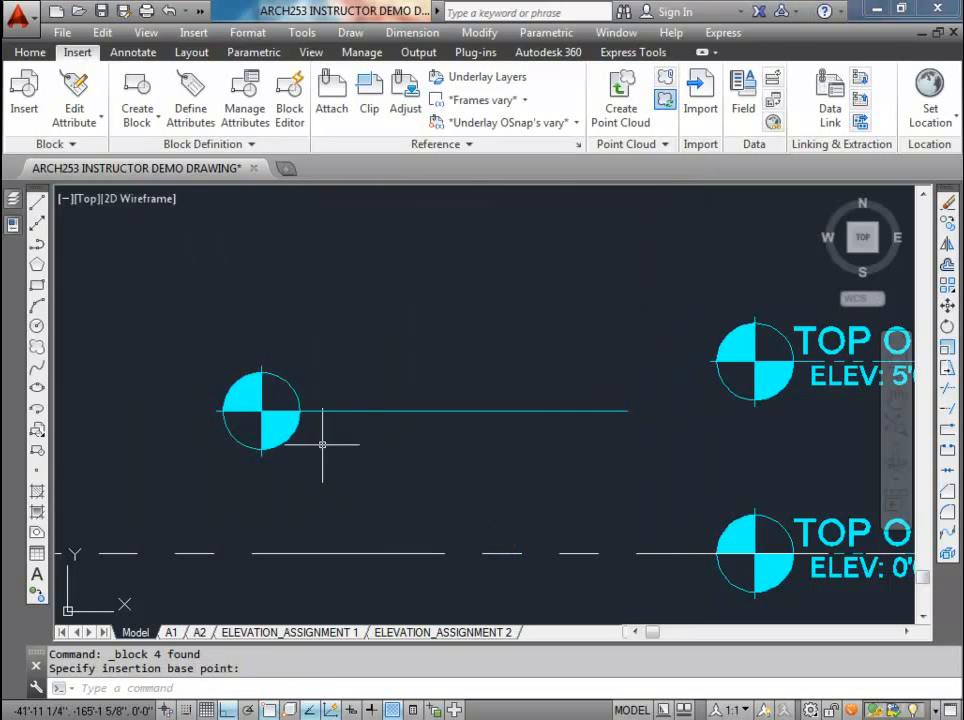
Step: Open the new elevationLevel block in the Block Editor
left_click(300, 409)
right_click(301, 407)
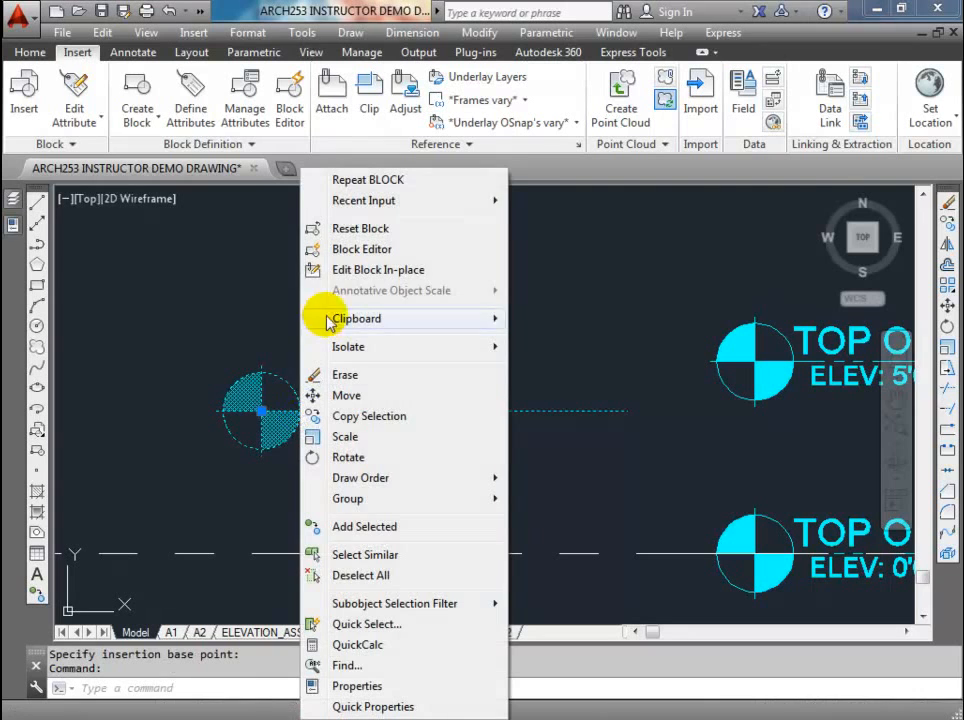
left_click(349, 250)
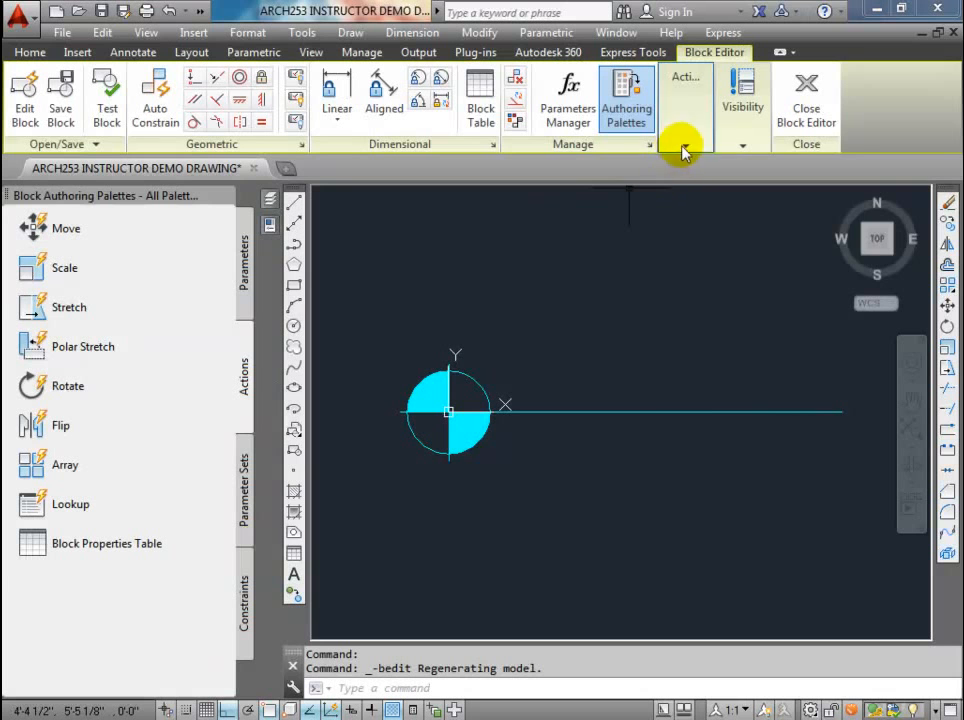
Step: Start an attribute definition with tag NameElevation, prompt "Elevation Name?" and default value TOP OF
left_click(684, 149)
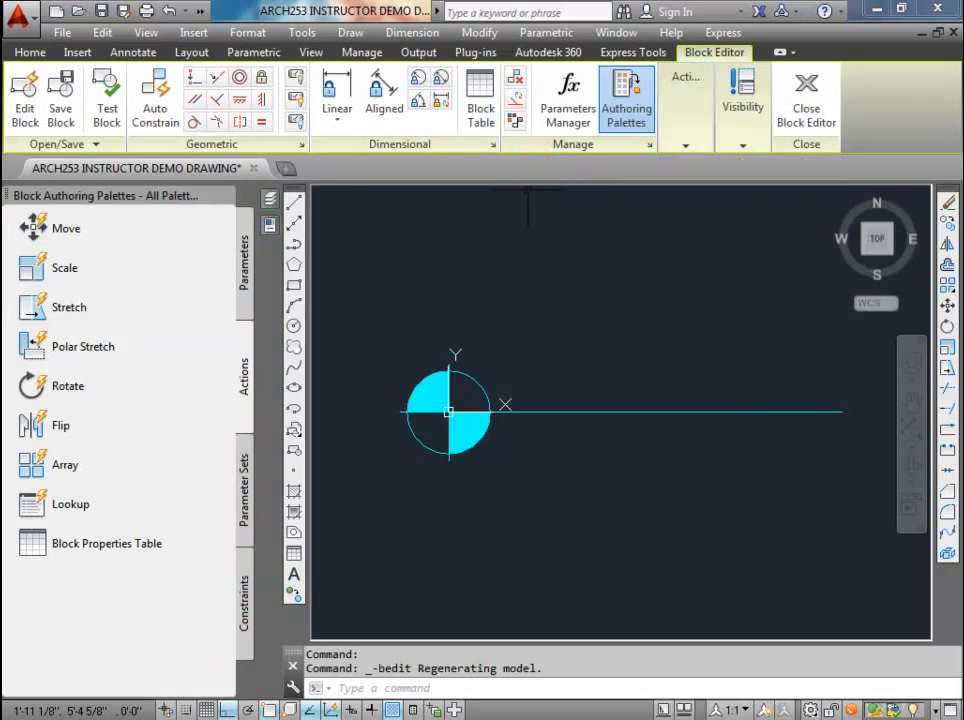
left_click(269, 199)
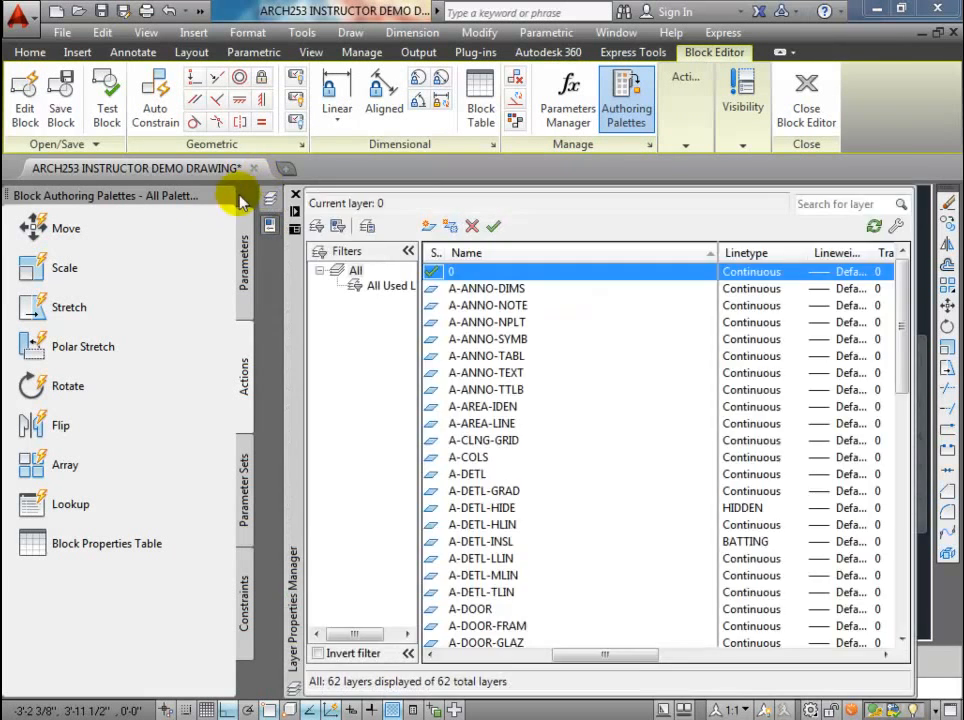
left_click(686, 146)
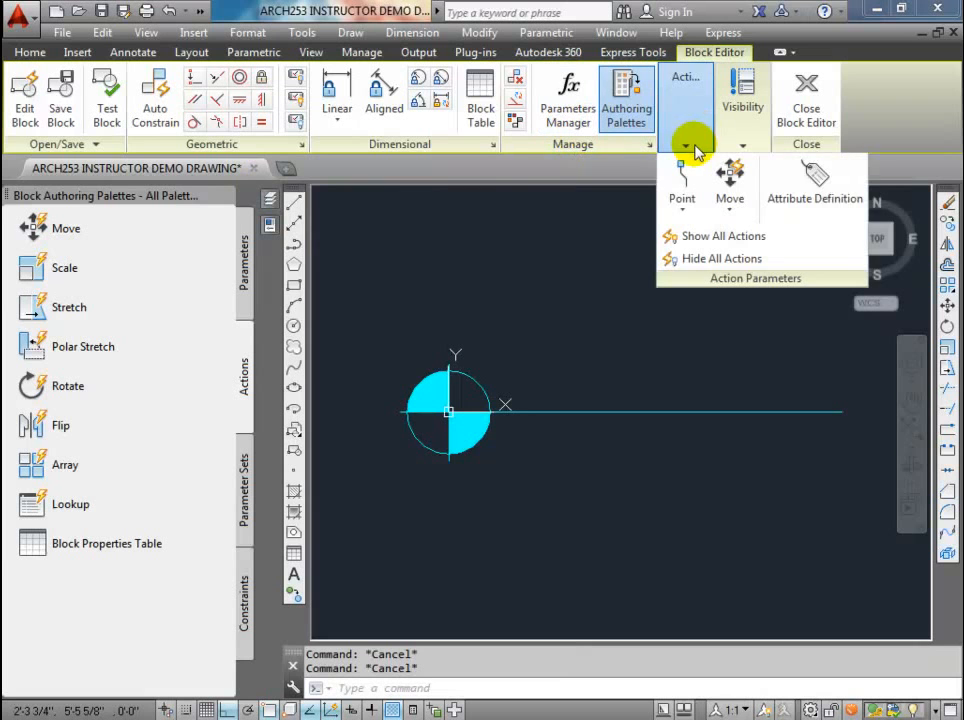
left_click(817, 178)
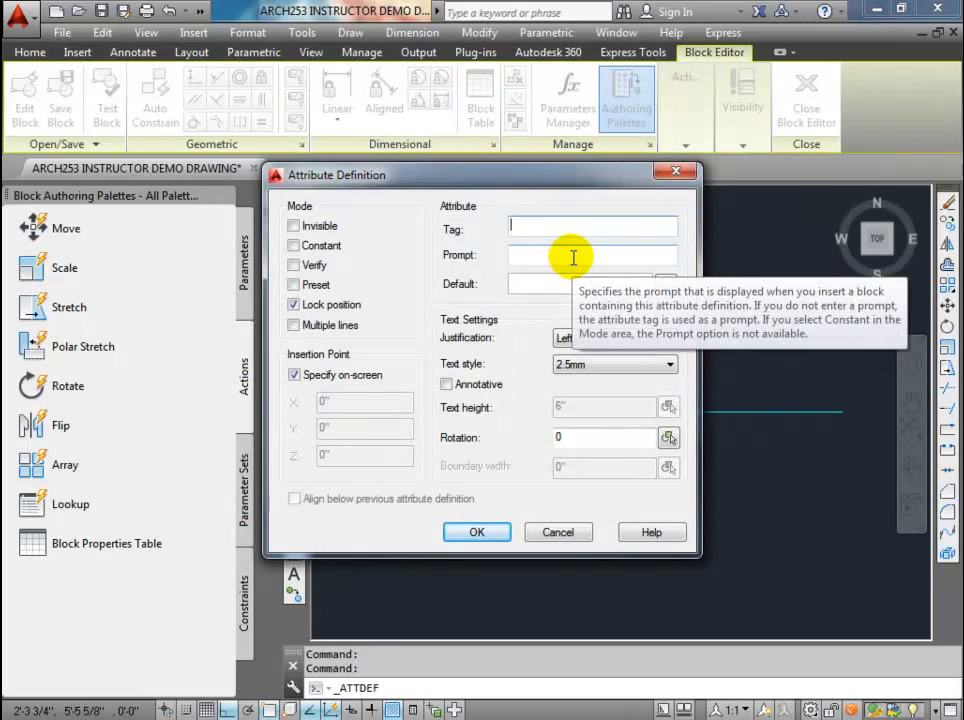
type("NameElevation")
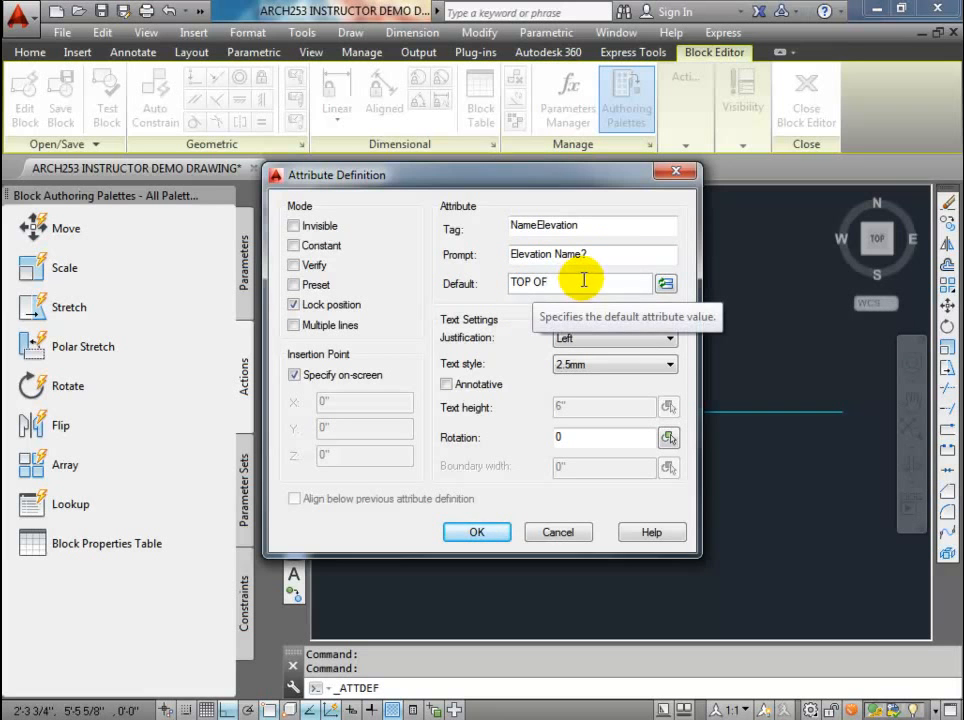
Step: Give the attribute Bottom left justification and the 3.5mm text style, and place it at the circle's right quadrant, above the leader line
left_click(592, 338)
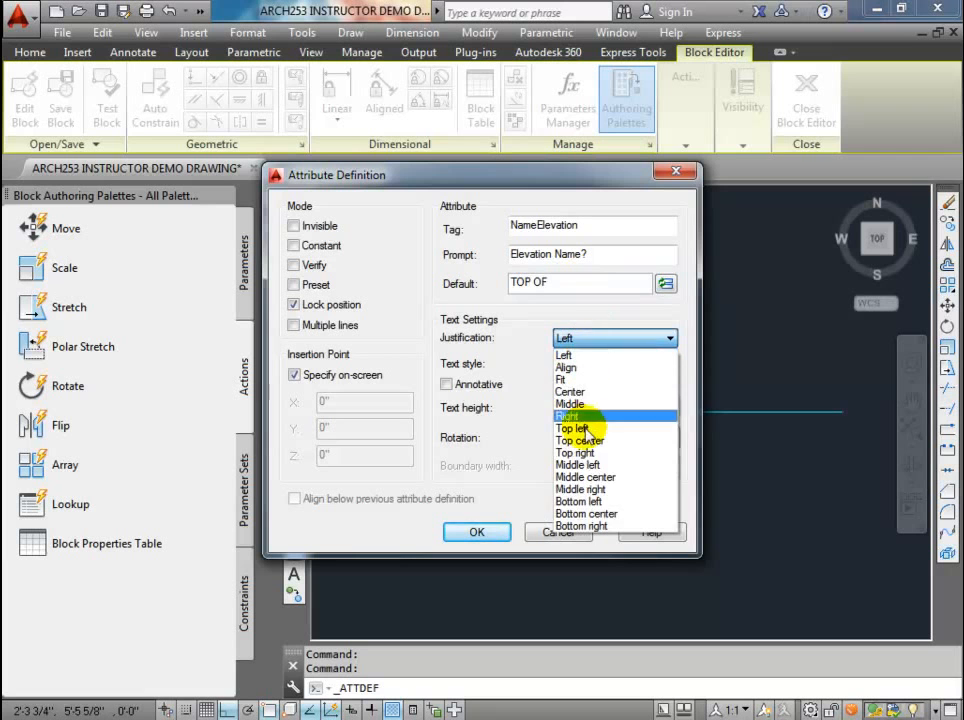
left_click(578, 501)
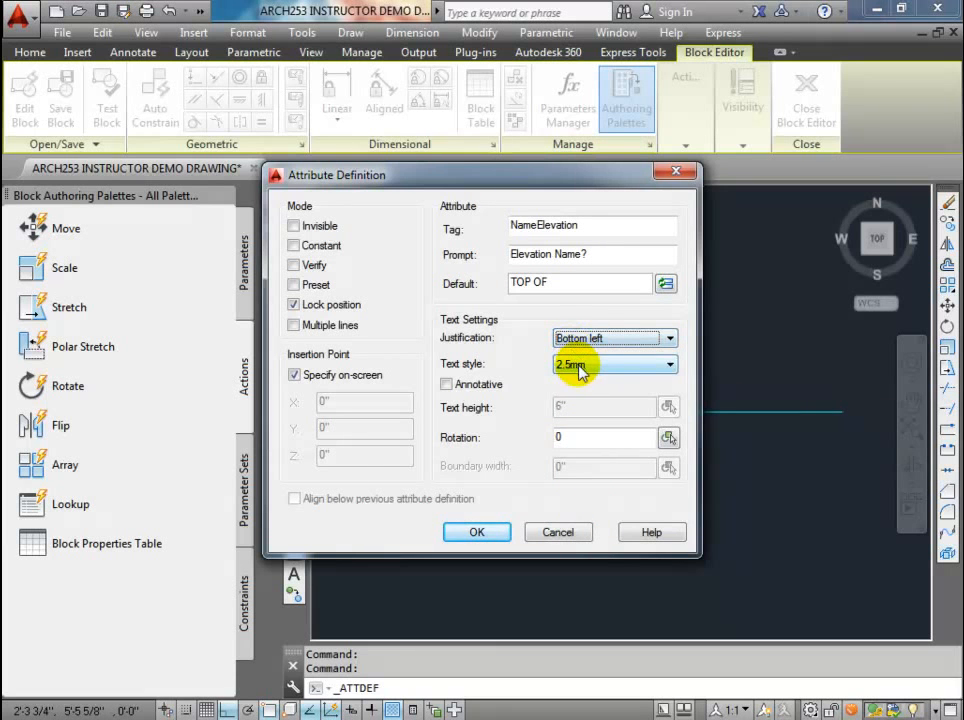
left_click(592, 366)
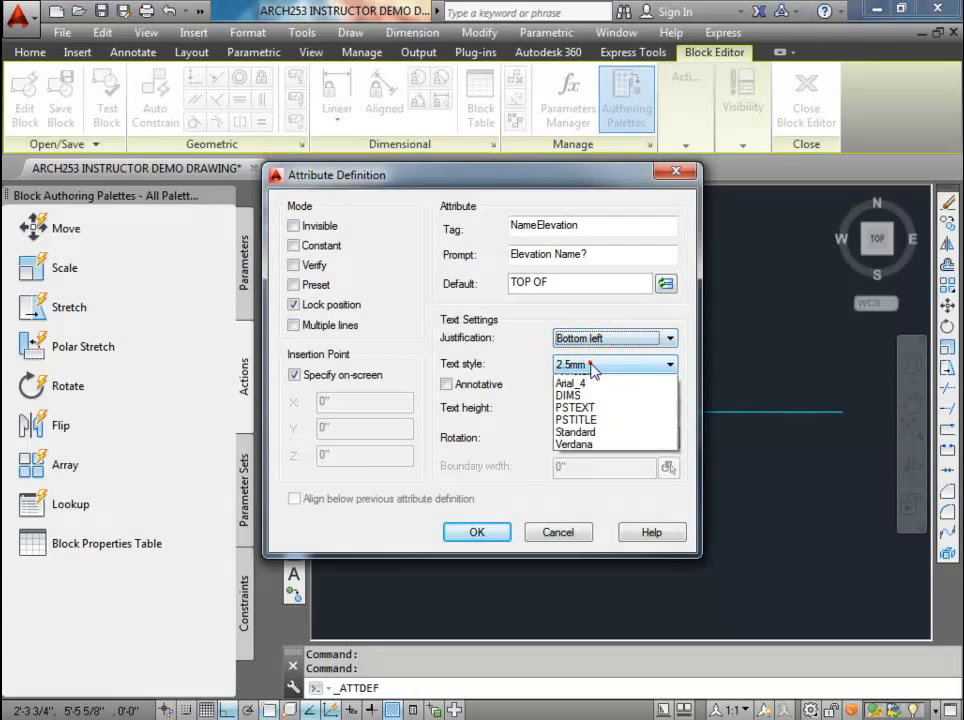
left_click(575, 402)
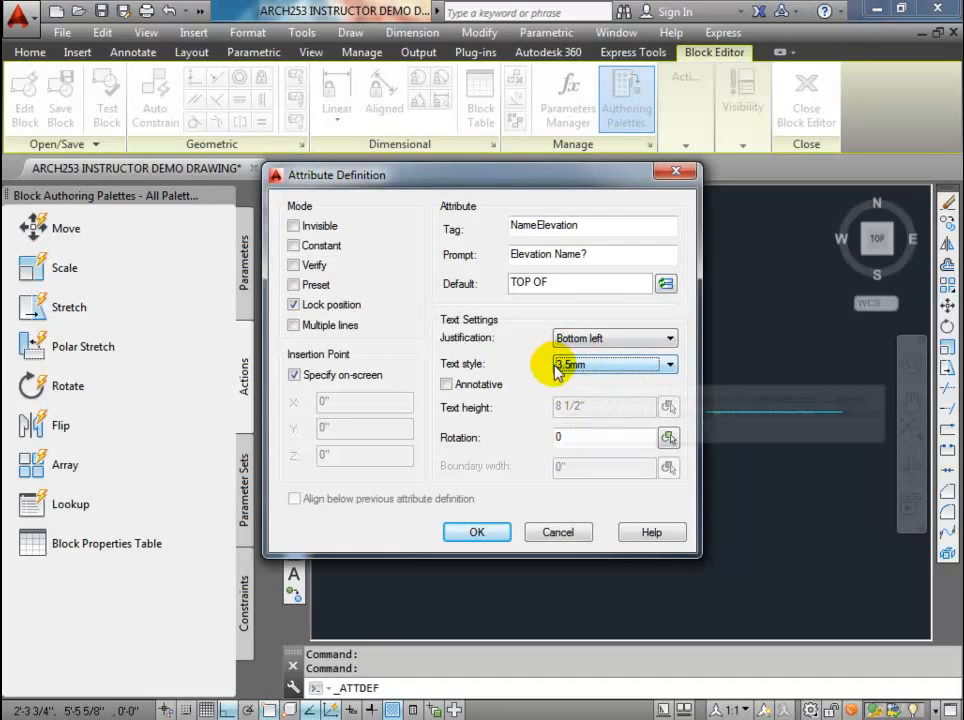
left_click(494, 532)
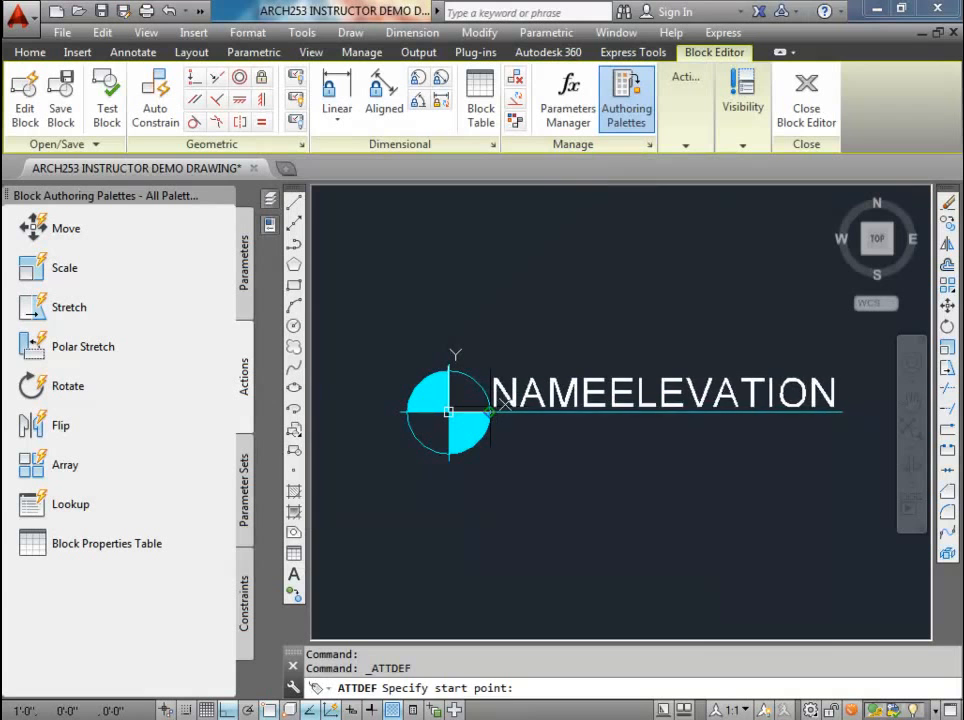
left_click(505, 404)
scroll(495, 406, "up", 4)
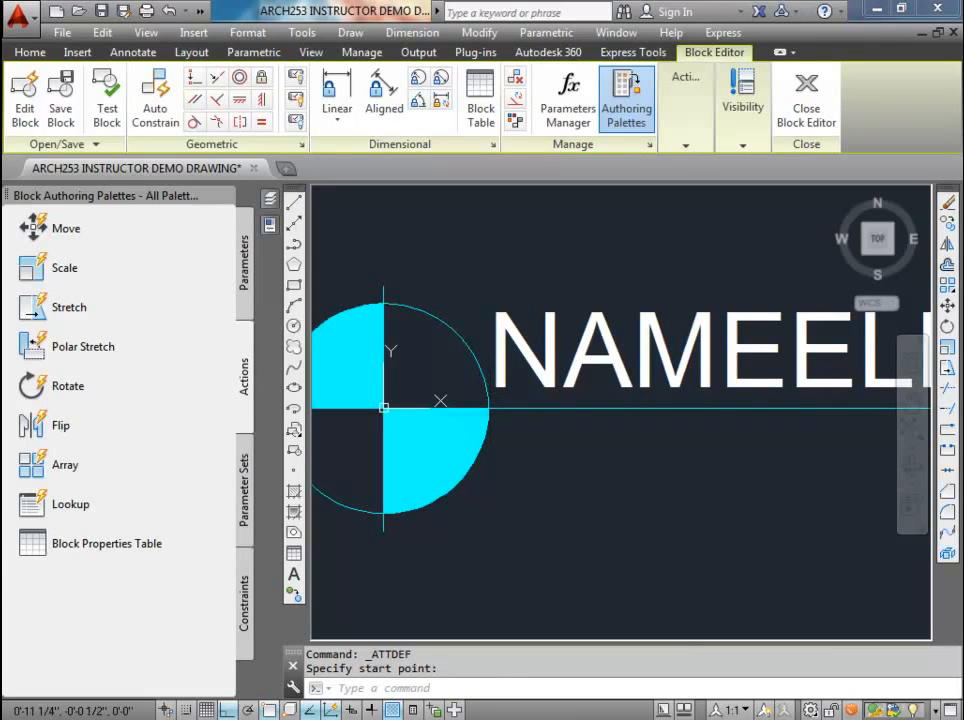
scroll(493, 410, "down", 4)
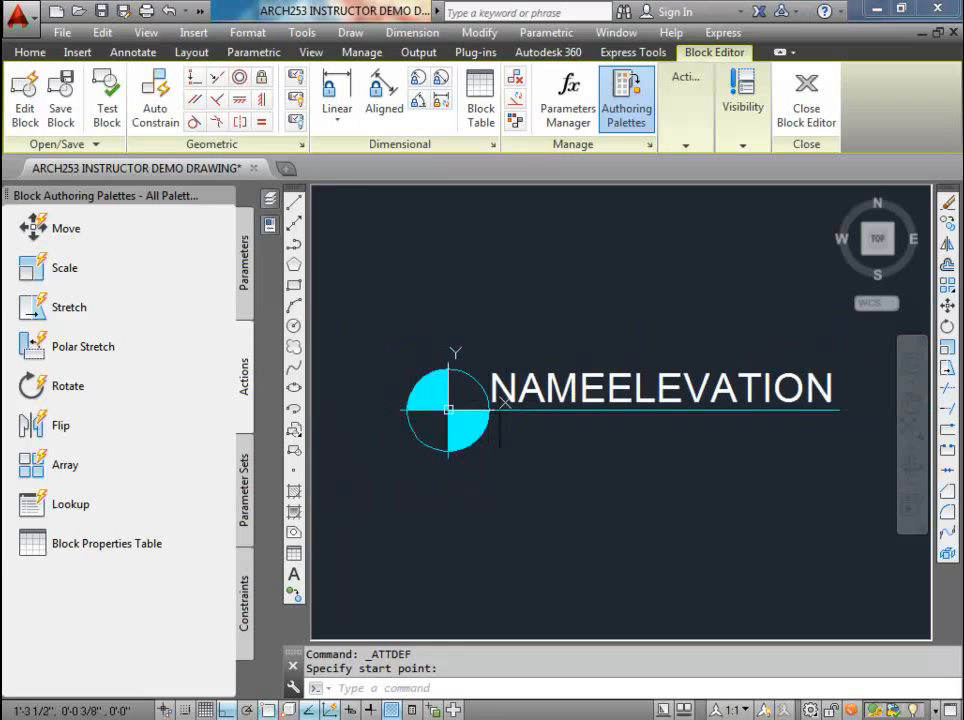
Step: Put the NameElevation attribute on layer A-FLOR-LEVL and make that layer current
left_click(529, 385)
left_click(30, 52)
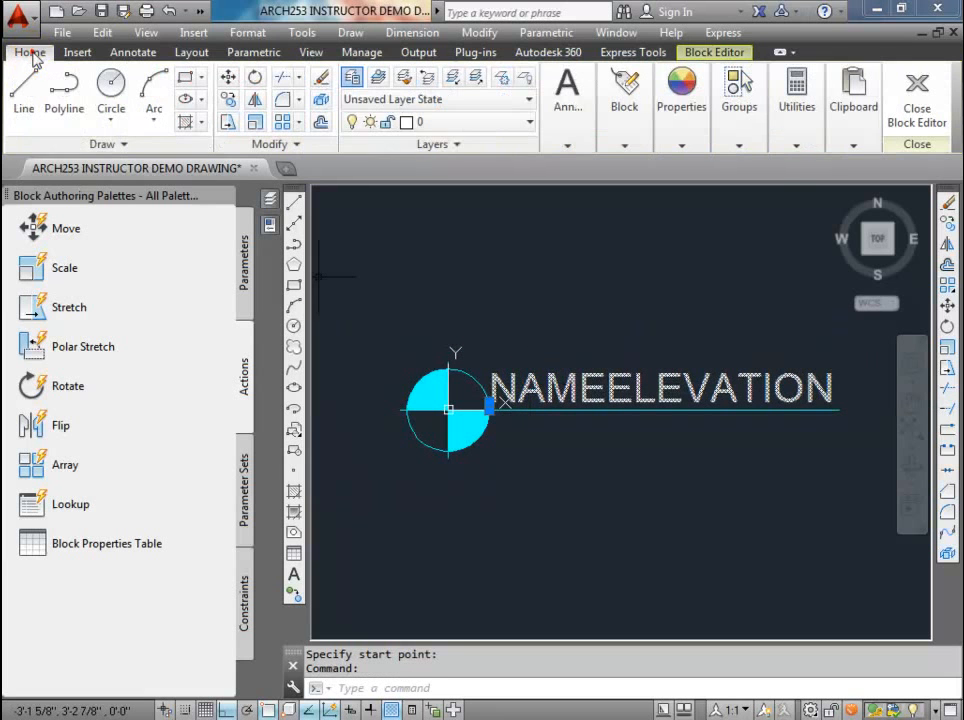
left_click(531, 122)
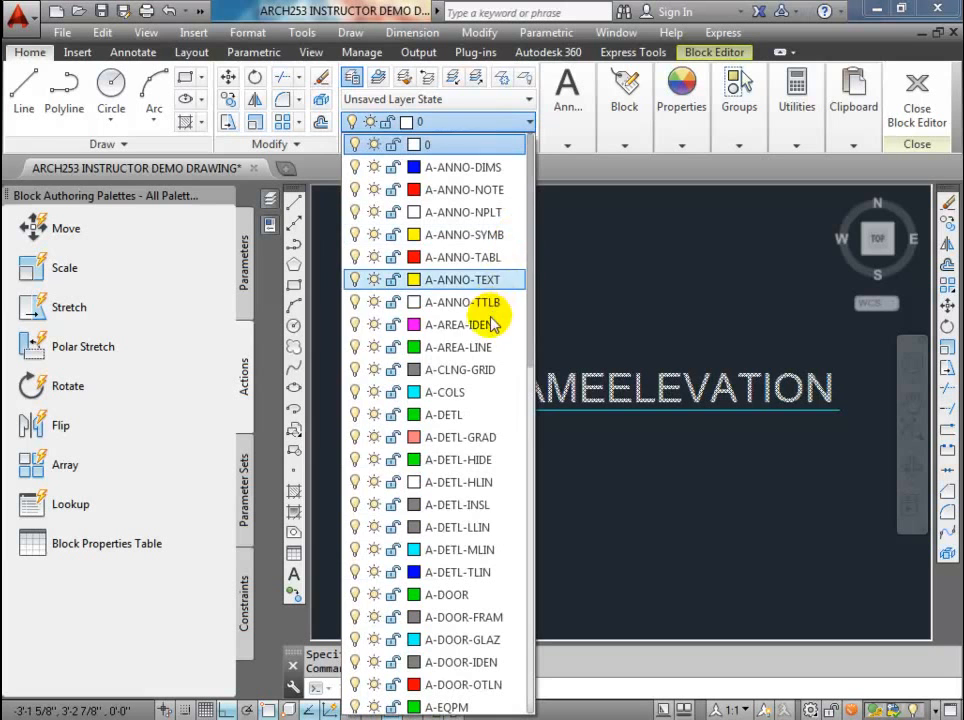
scroll(410, 545, "down", 4)
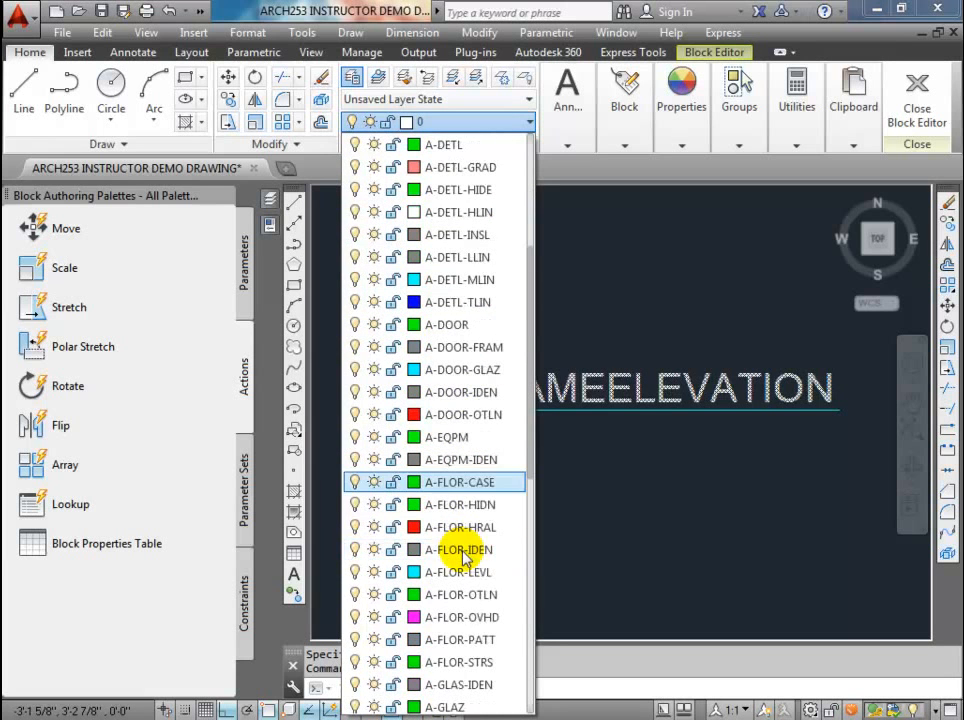
left_click(460, 573)
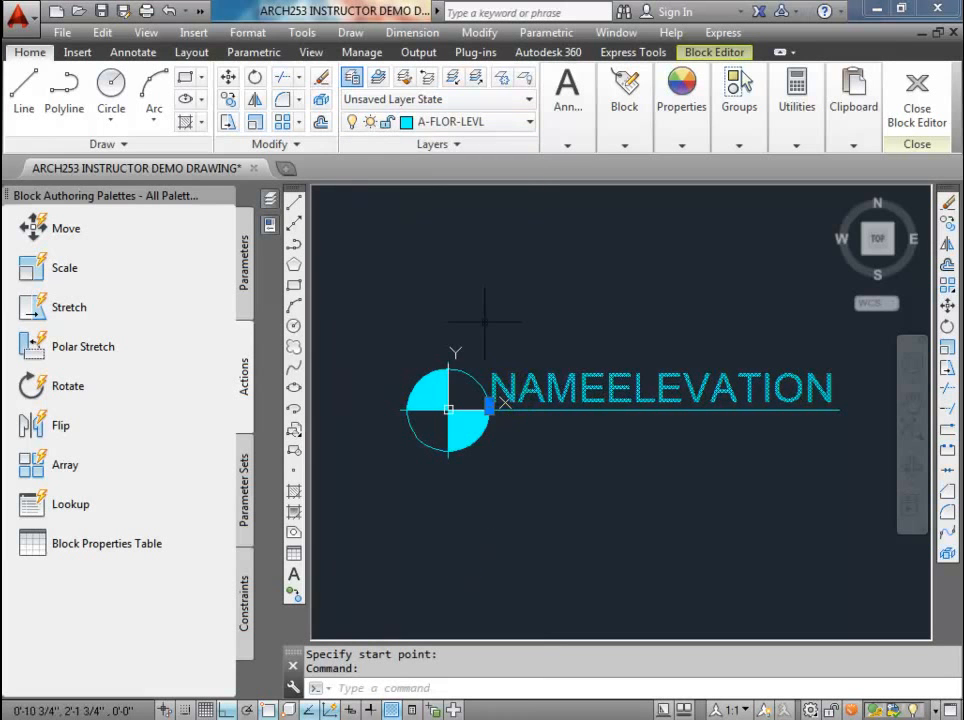
left_click(377, 77)
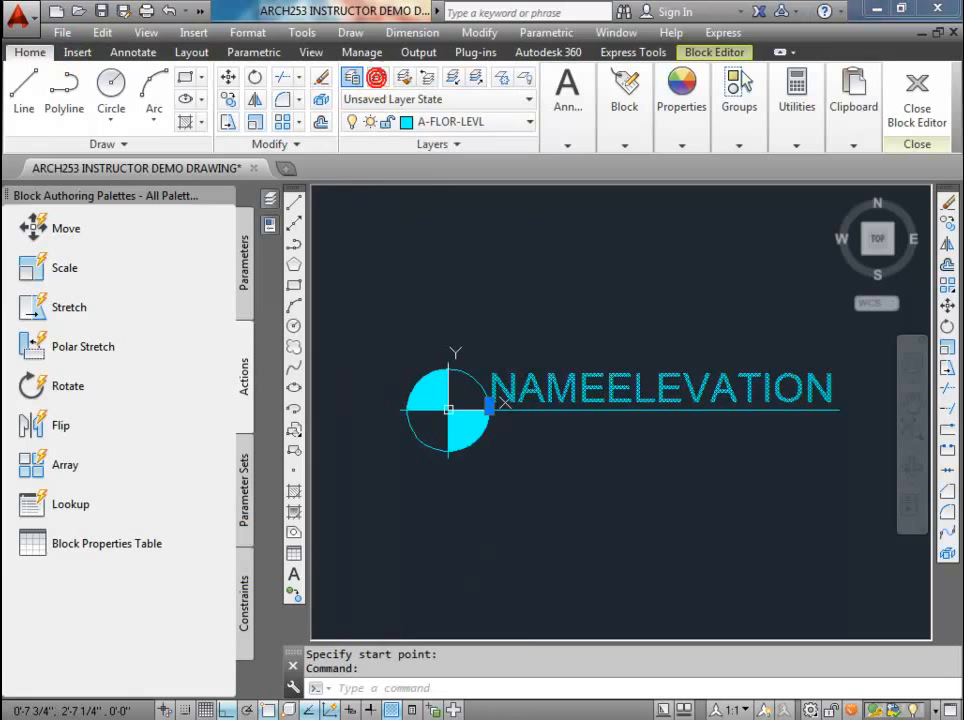
key("Escape")
key("Escape")
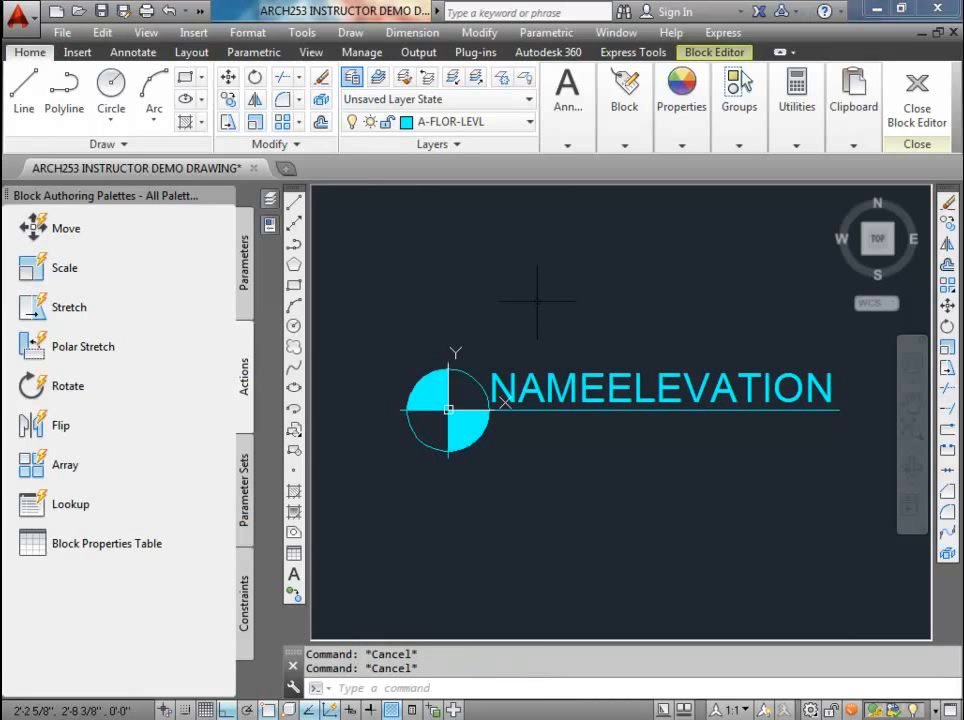
Step: Start a second attribute definition with tag ElevationNumber, prompt "Height of Level?" and default value 0'0"
left_click(565, 130)
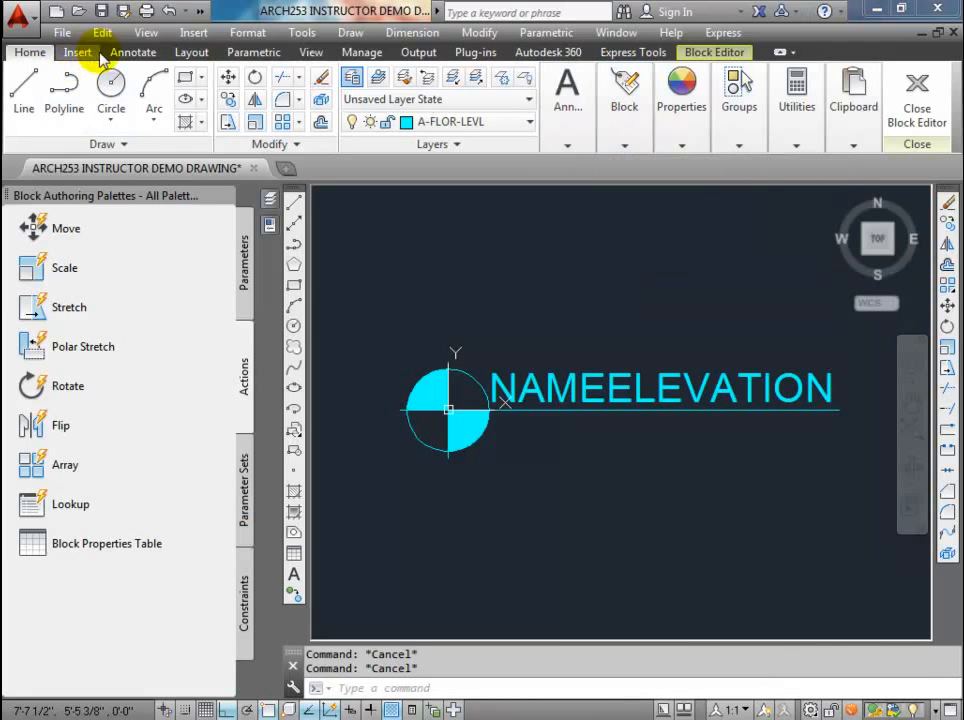
left_click(133, 52)
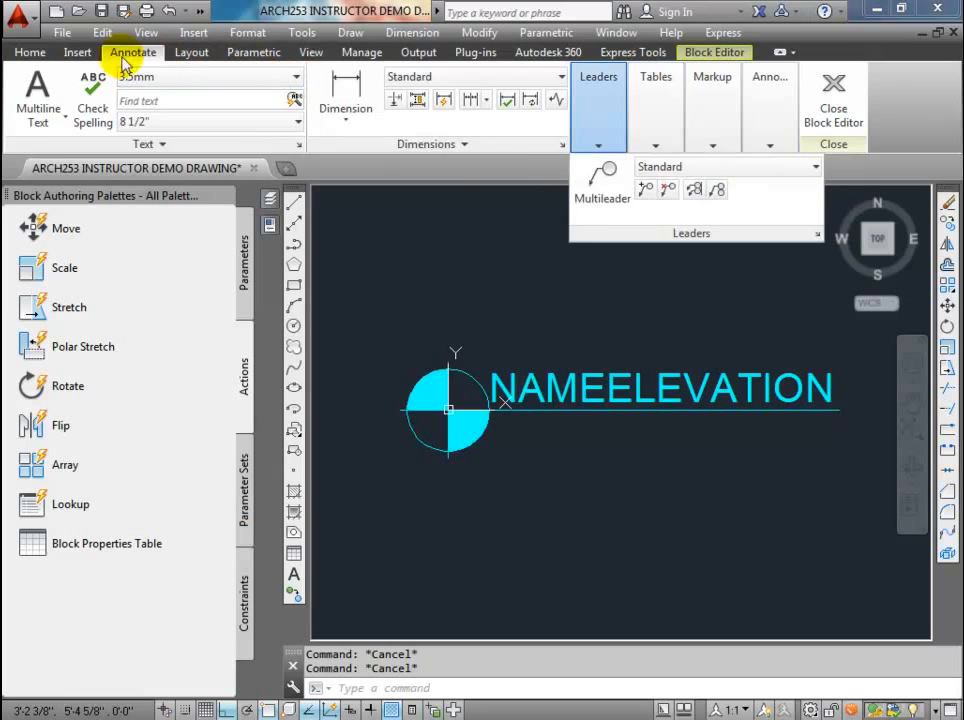
left_click(77, 52)
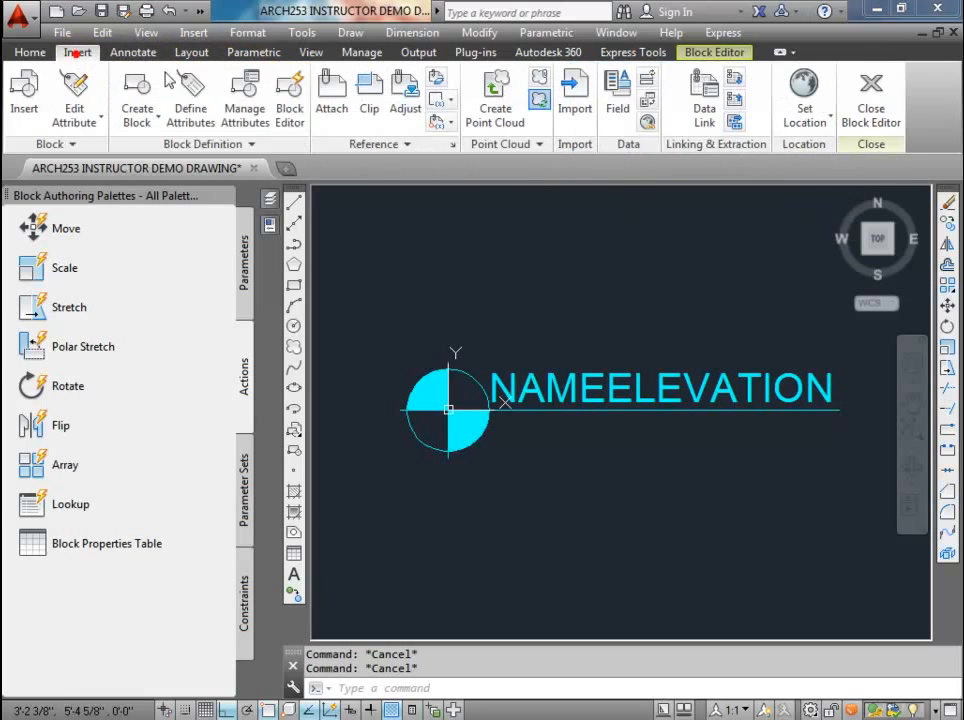
left_click(212, 108)
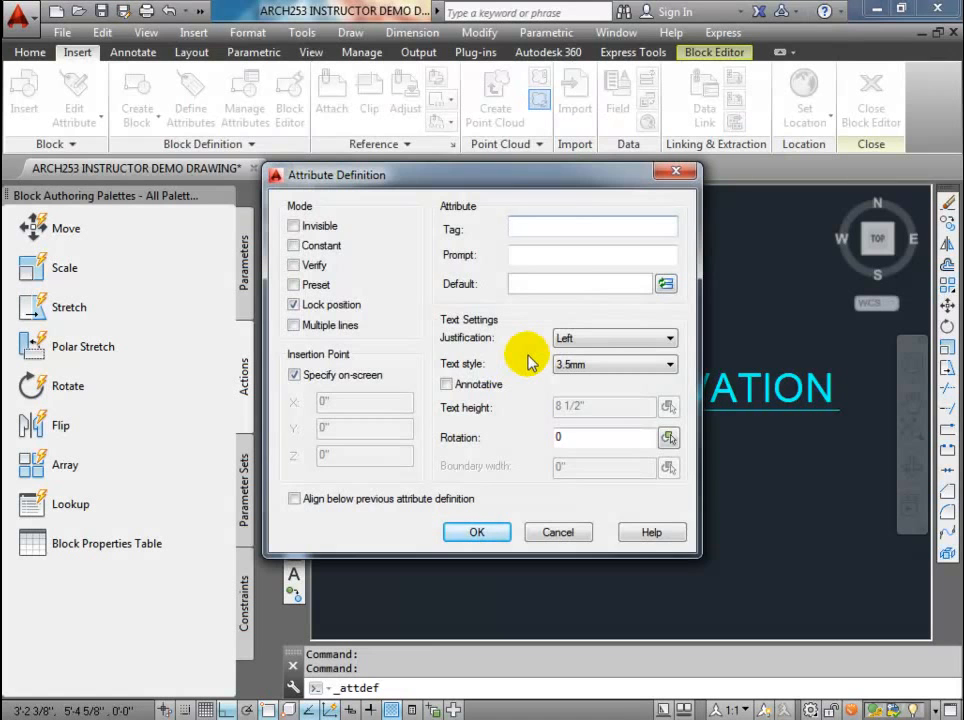
type("ElevationNumber")
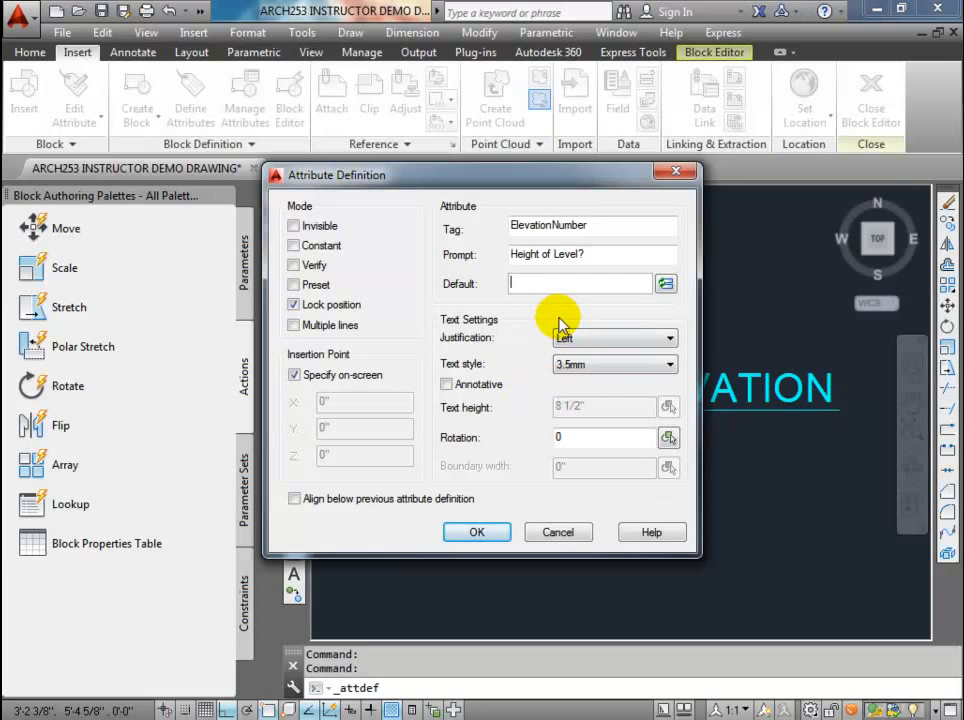
type("0")
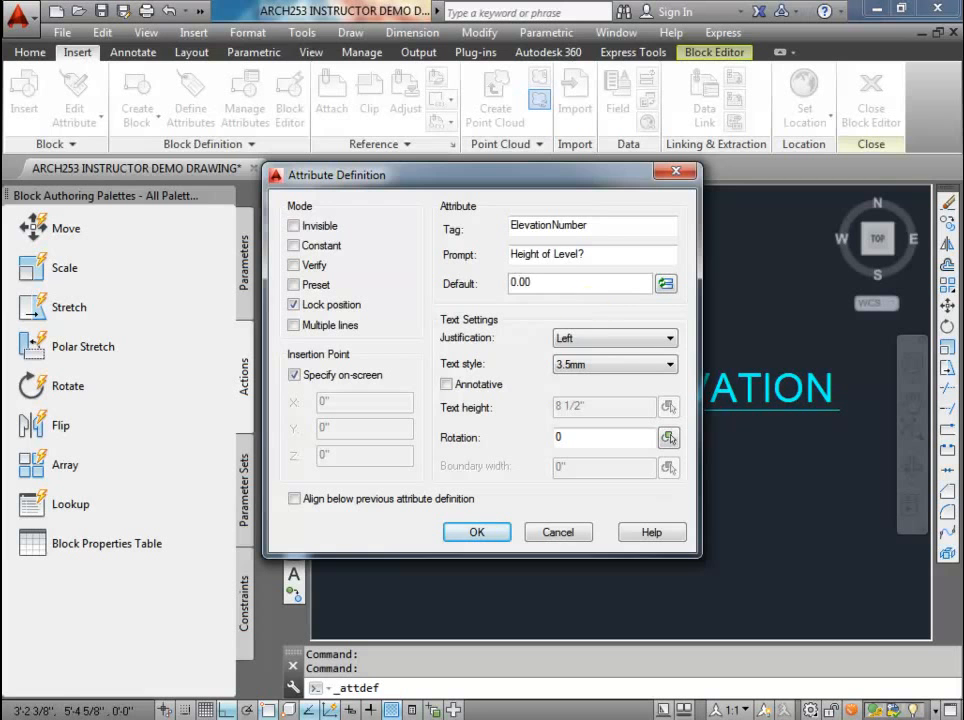
double_click(530, 282)
type("0")
Step: Give the attribute Top left justification and the 2.5mm text style, and place it at the circle's right quadrant, below the leader line
left_click(604, 342)
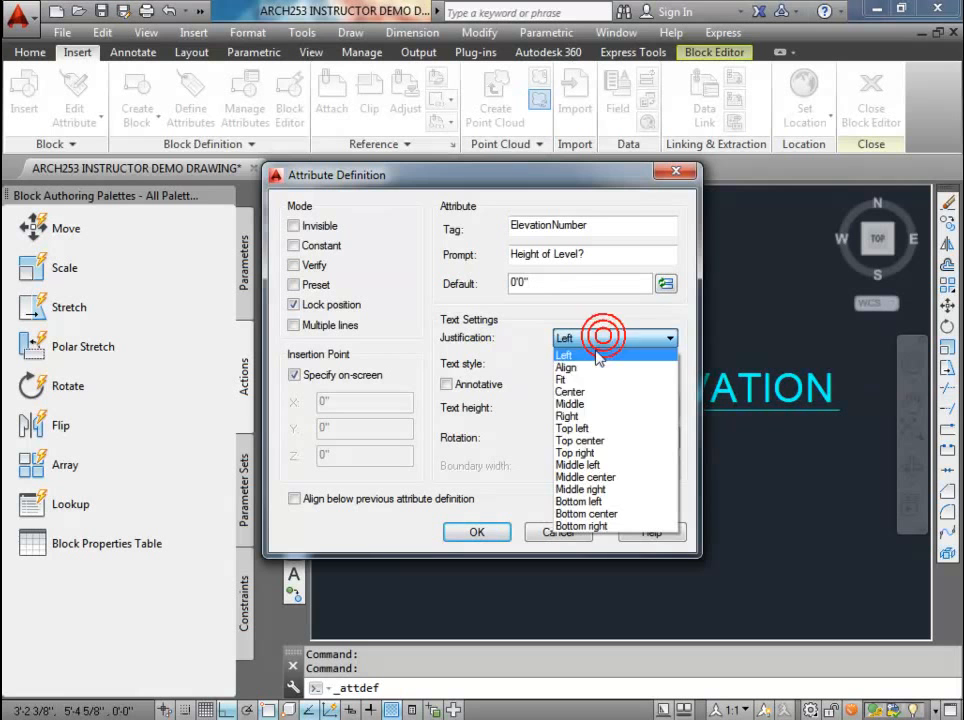
left_click(591, 430)
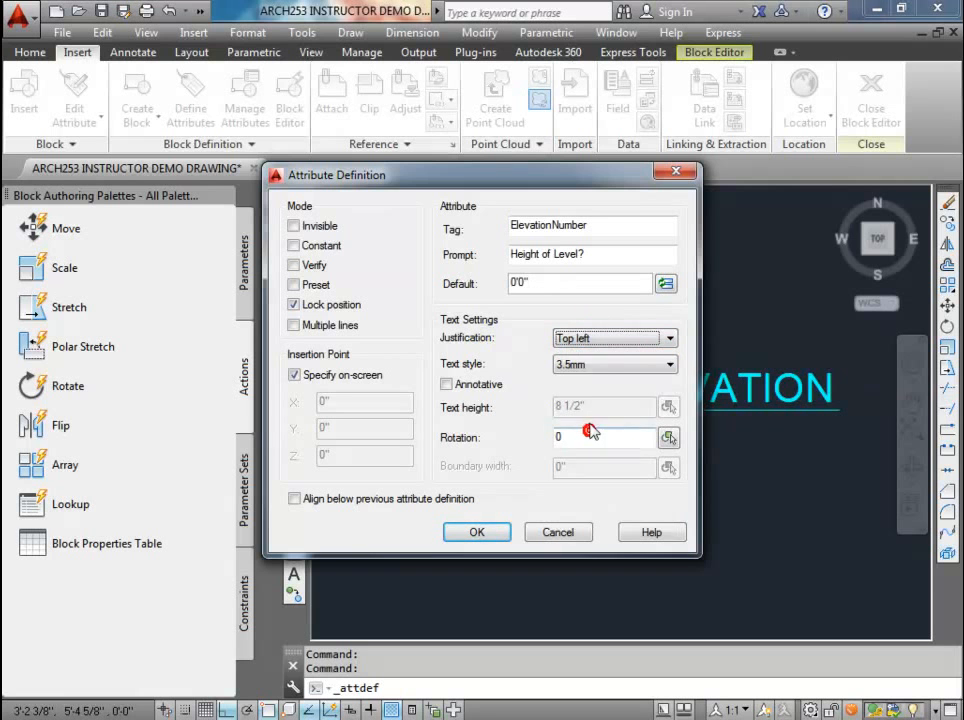
left_click(585, 365)
left_click(567, 393)
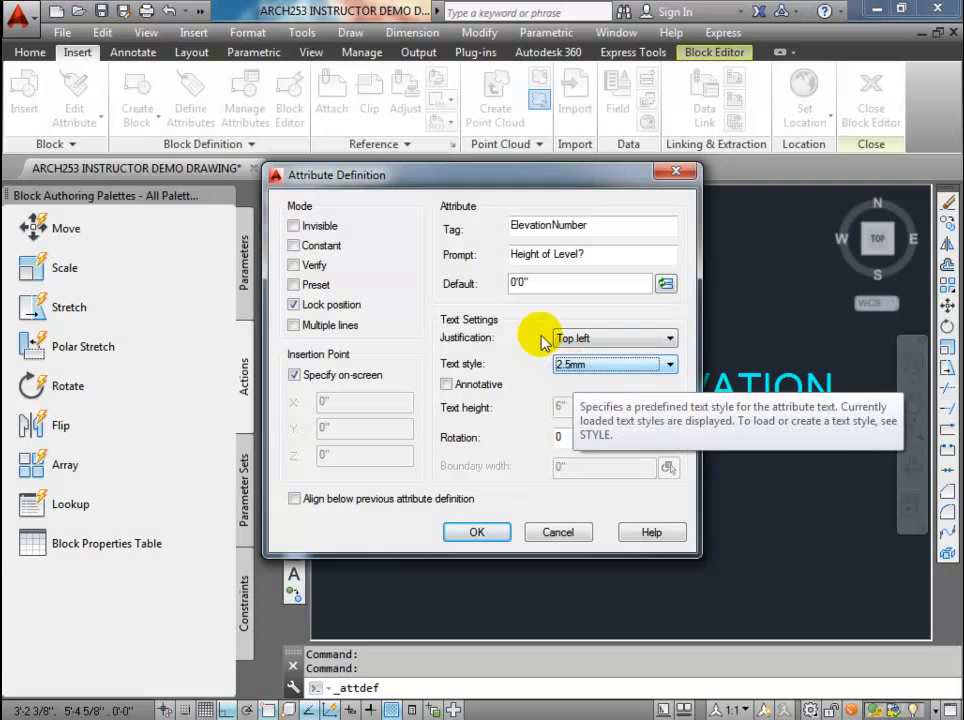
left_click(487, 534)
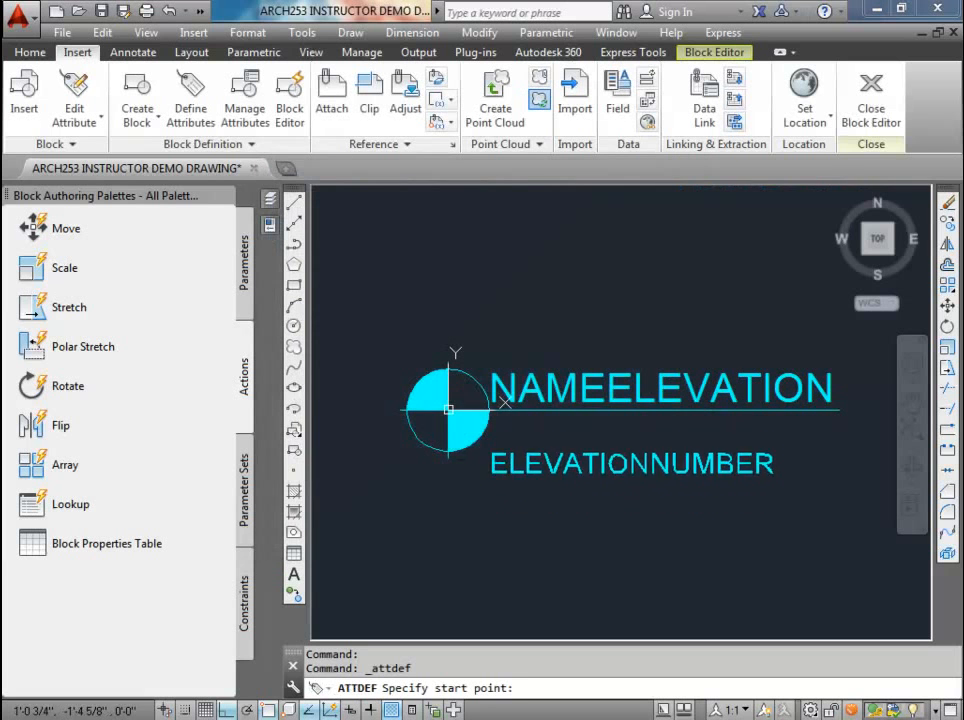
left_click(492, 413)
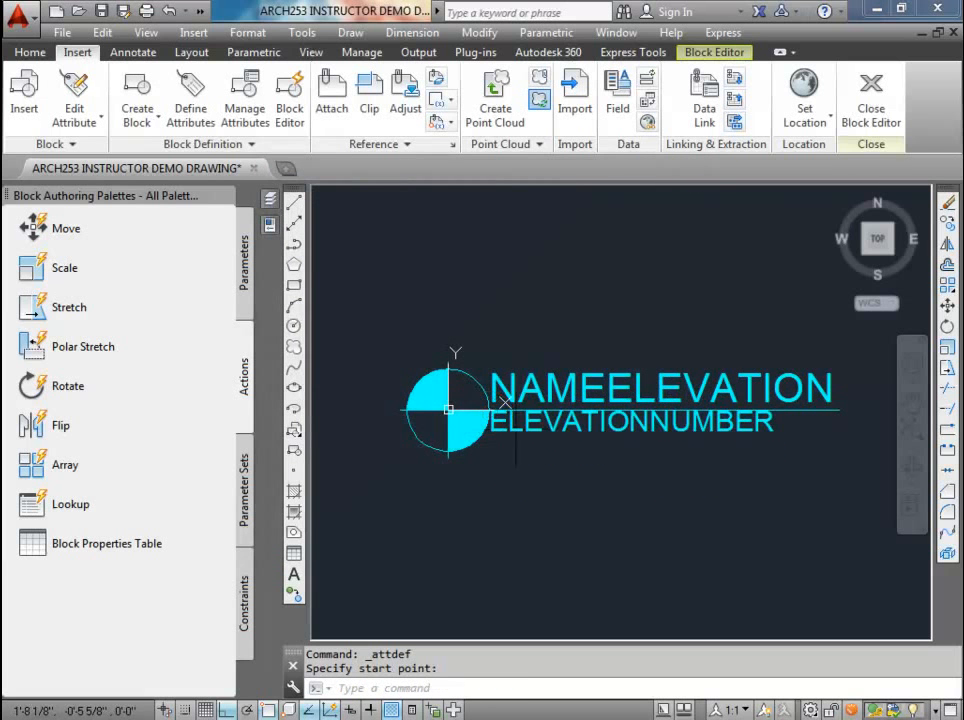
Step: Move the ElevationNumber attribute straight down by 1" from the leader line
scroll(518, 436, "up", 3)
left_click(498, 422)
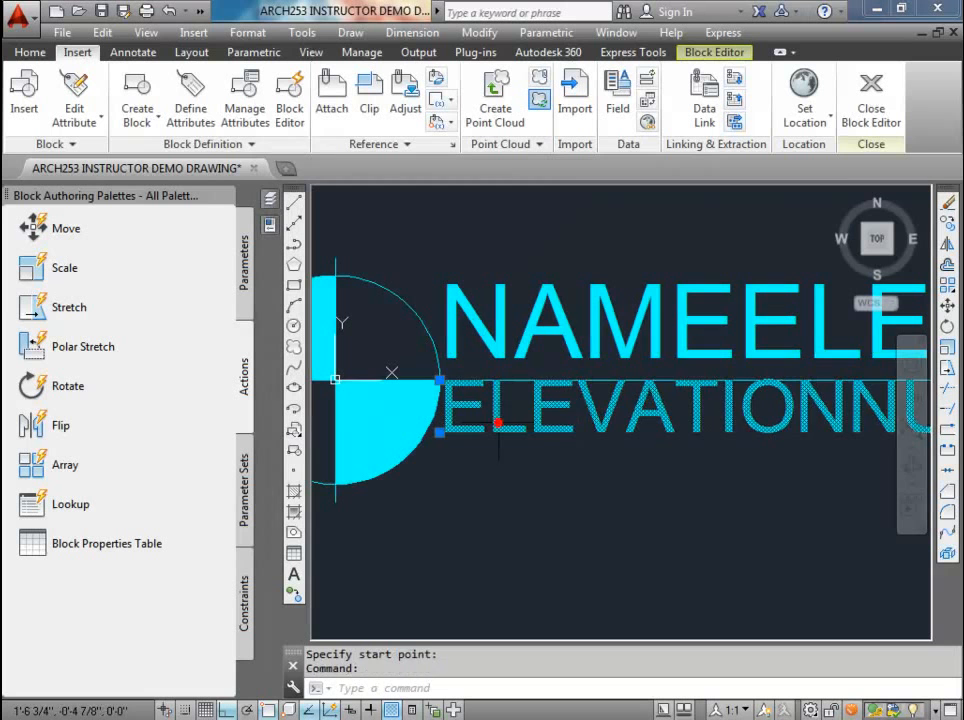
type("m")
key("Return")
left_click(477, 528)
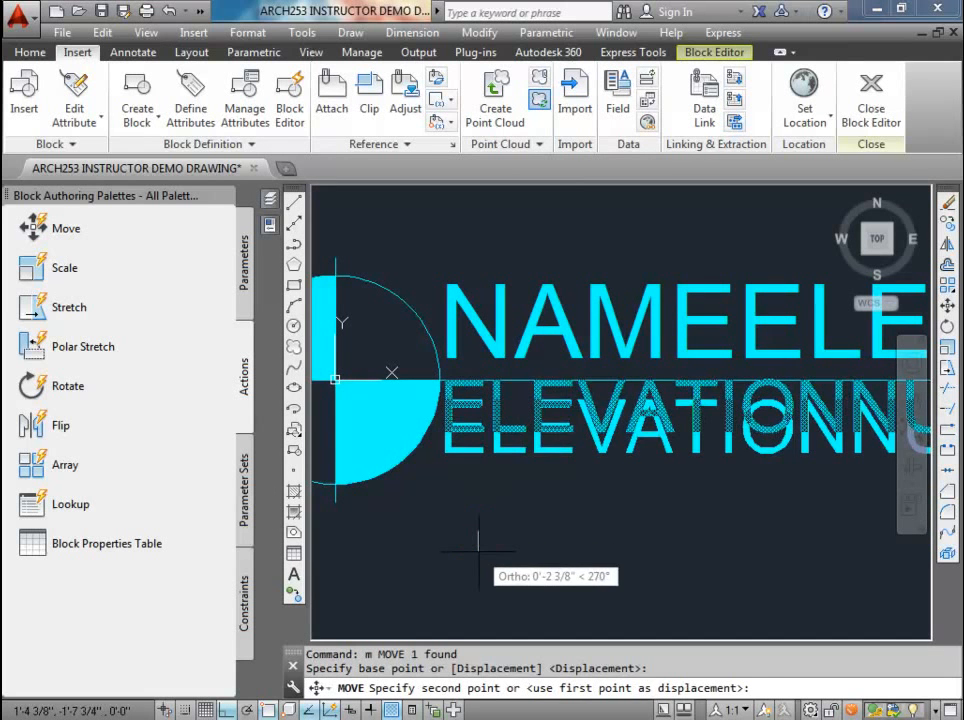
type("1")
key("Return")
scroll(470, 535, "down", 3)
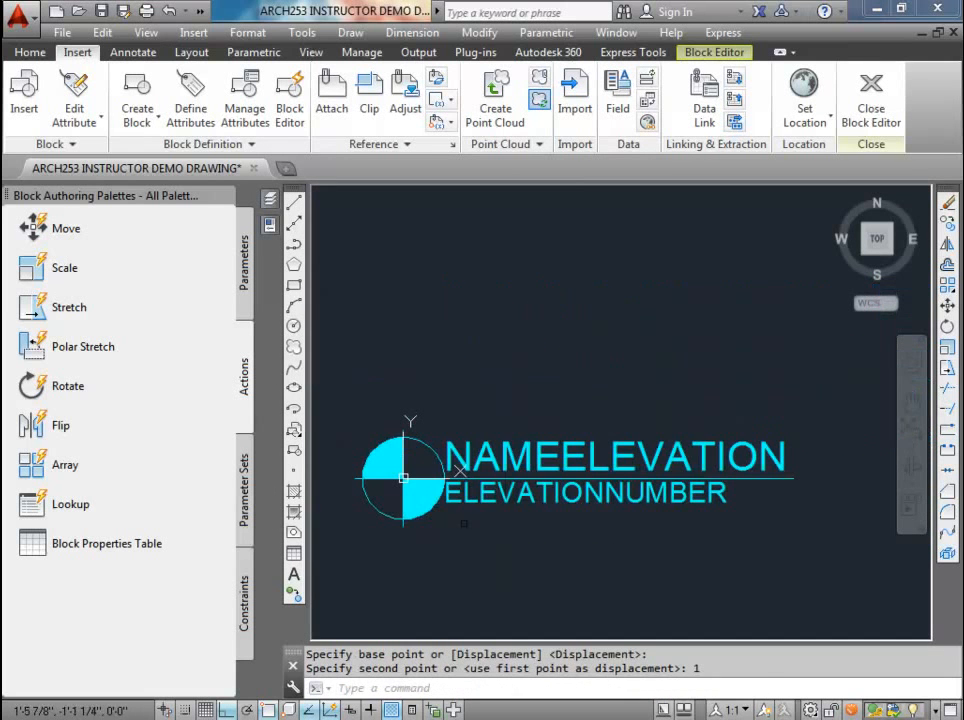
Step: Move the ElevationNumber attribute 5" to the right, away from the circle
left_click(490, 491)
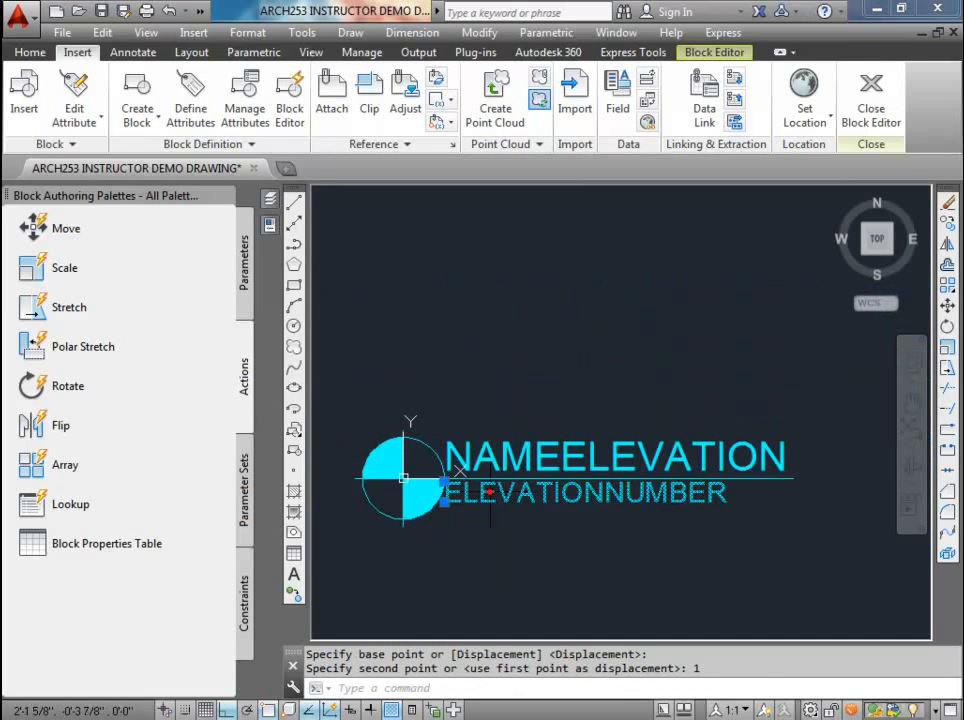
type("m")
key("Return")
left_click(489, 600)
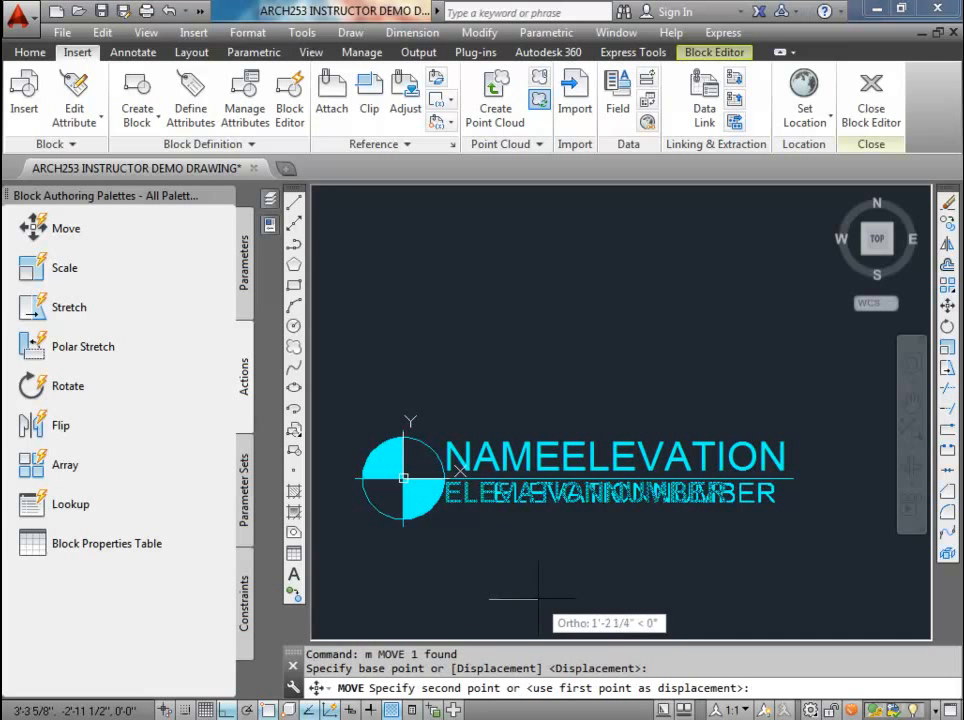
type("5")
key("Return")
scroll(545, 520, "down", 2)
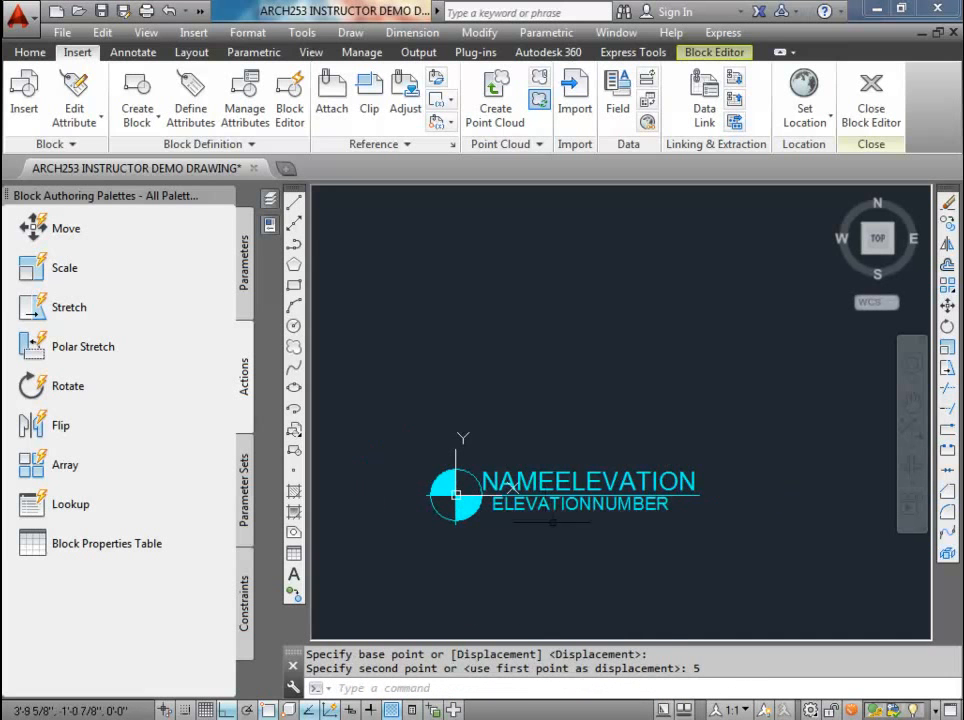
scroll(636, 403, "up", 2)
mouse_move(592, 474)
middle_mouse_down()
mouse_move(637, 401)
mouse_move(633, 374)
middle_mouse_up()
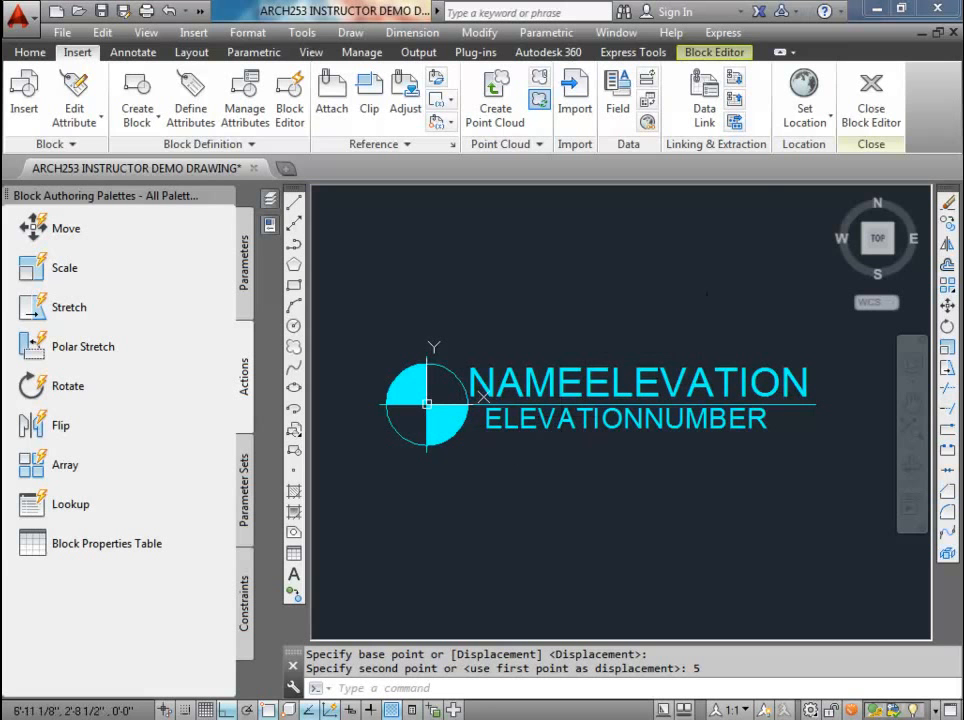
Step: Close the Block Editor and save the changes to the elevationLevel block
left_click(873, 98)
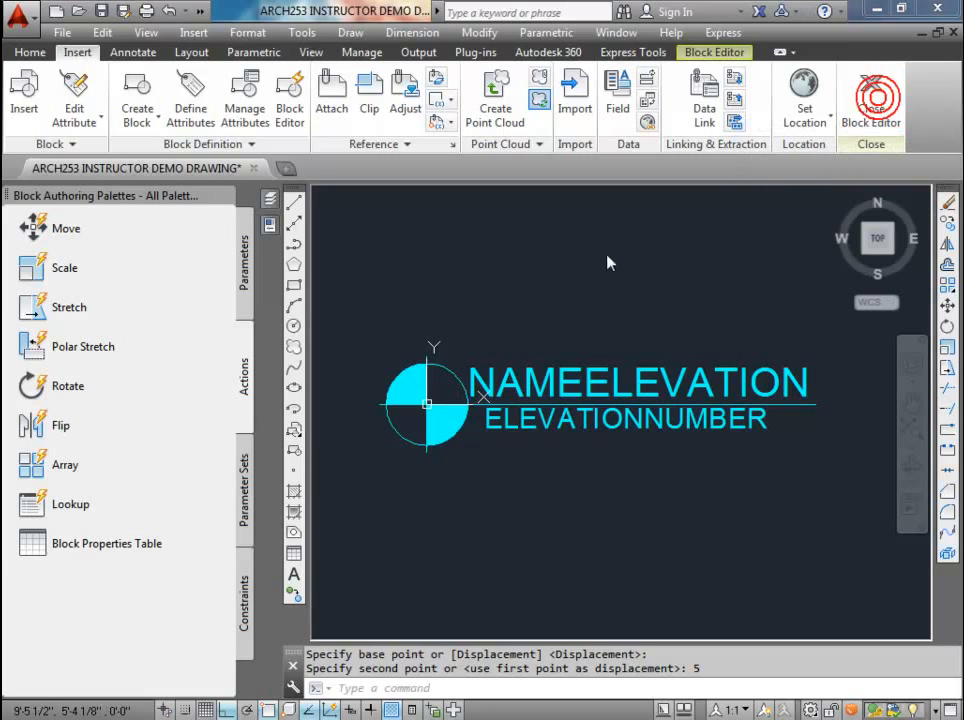
left_click(459, 337)
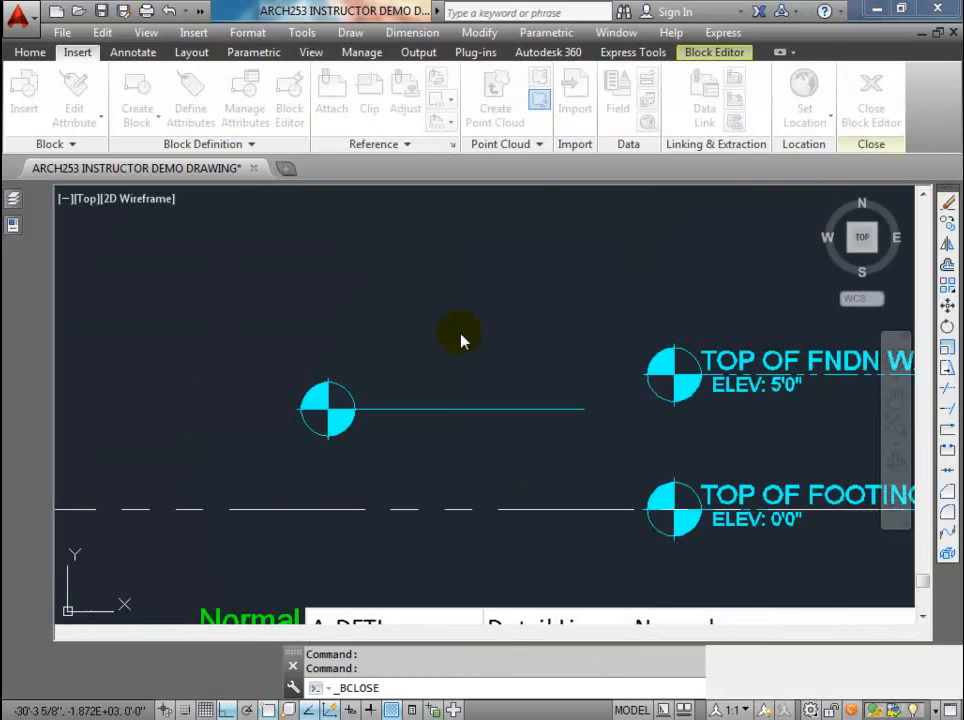
double_click(393, 411)
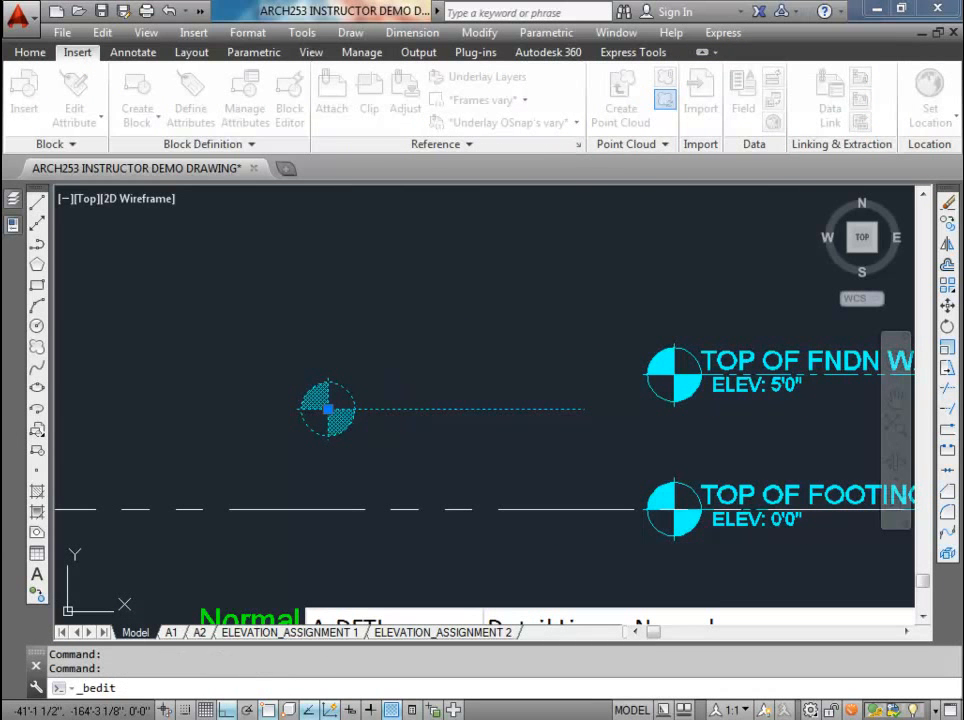
key("Escape")
Step: Synchronize the elevationLevel block's attributes in the Block Attribute Manager so the existing marker receives them
left_click(360, 409)
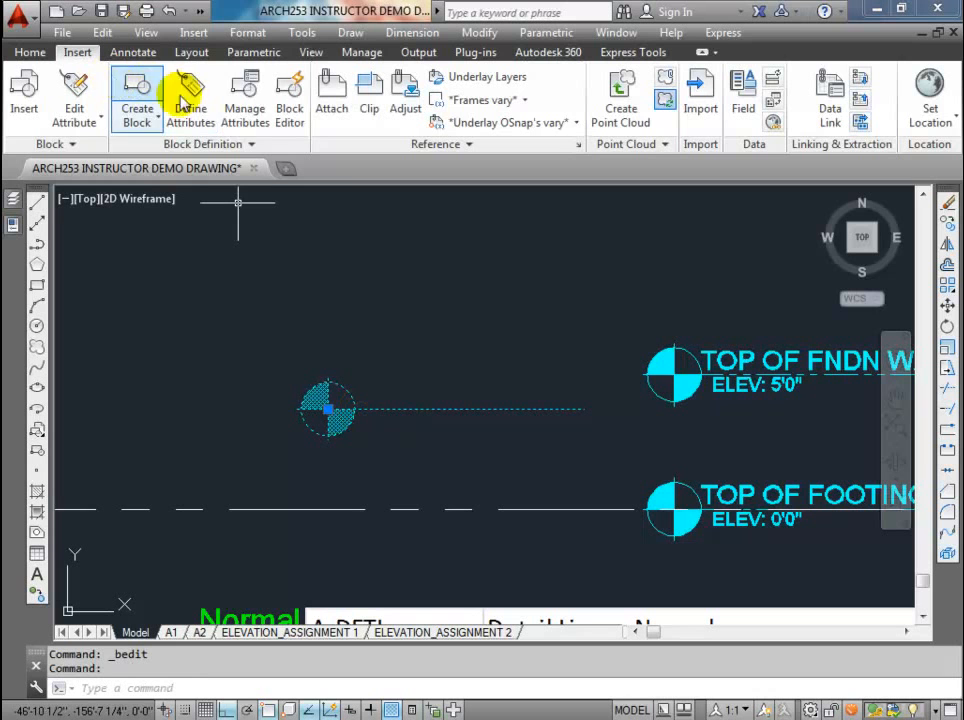
left_click(244, 103)
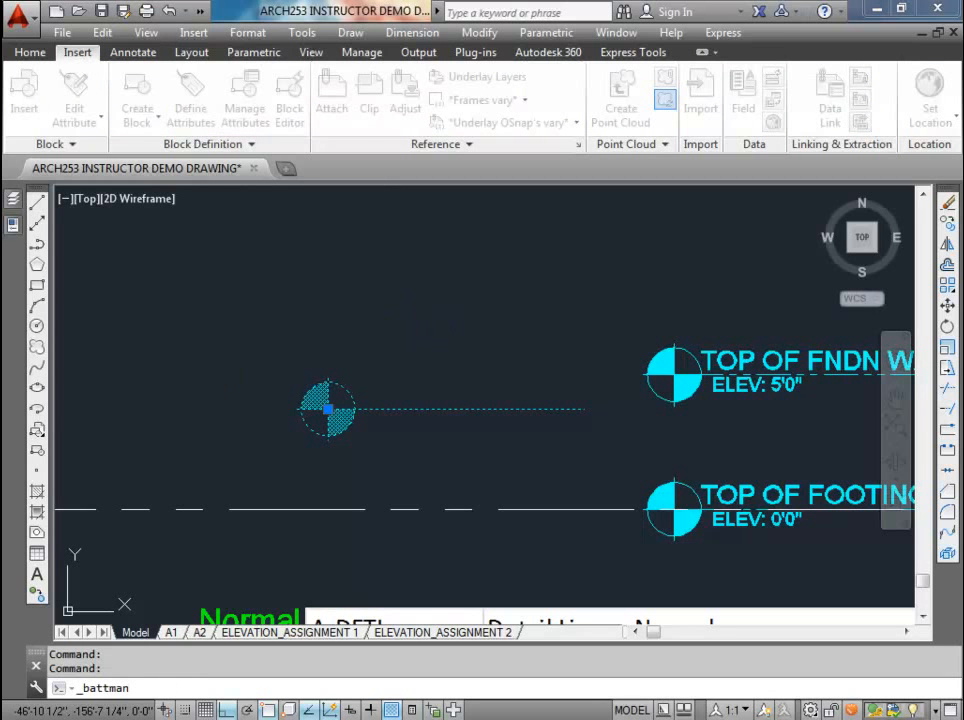
left_click(509, 241)
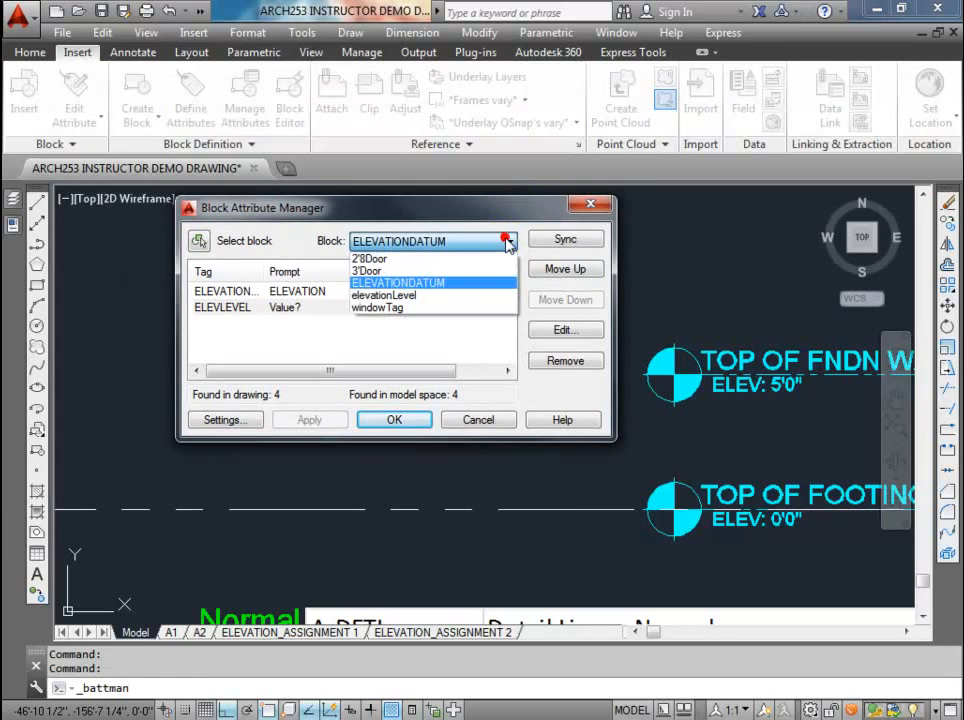
left_click(400, 295)
left_click(333, 291)
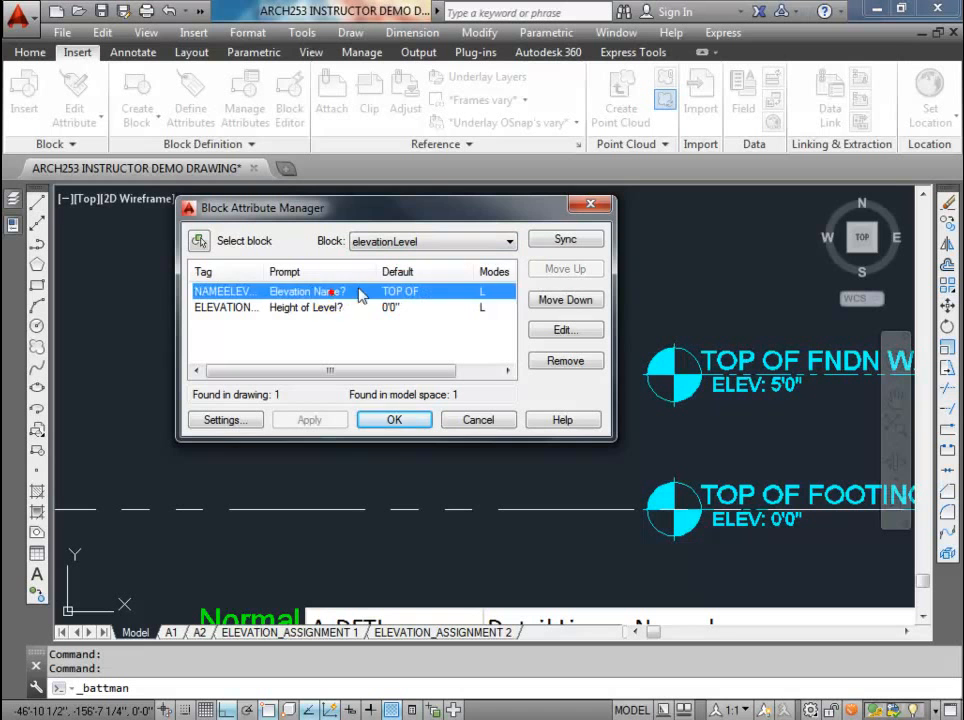
left_click(387, 307)
left_click(564, 241)
mouse_move(528, 211)
left_mouse_down()
mouse_move(722, 220)
mouse_move(751, 118)
mouse_move(716, 126)
left_mouse_up()
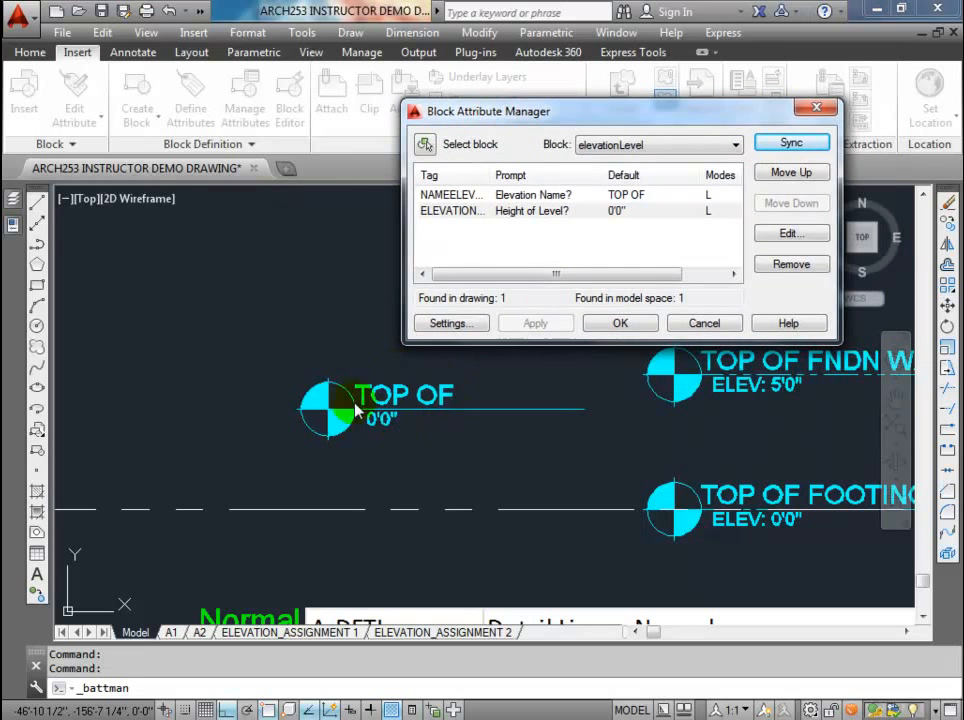
left_click(622, 323)
Step: Change the elevationLevel marker's name attribute to TOP OF FOOTING
left_click(431, 388)
double_click(431, 388)
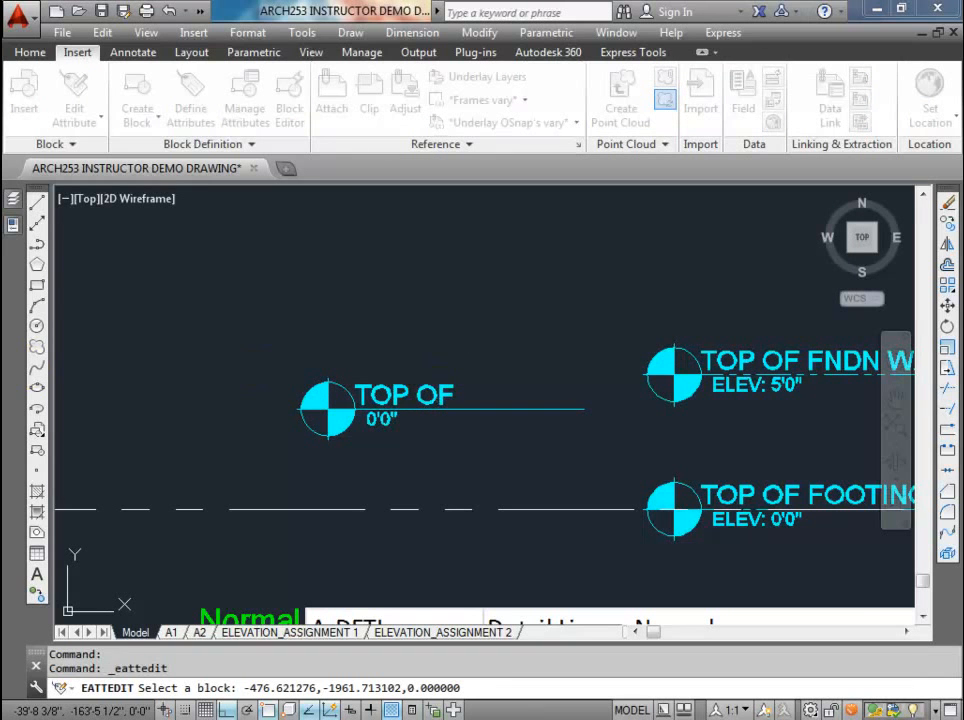
left_click_drag(168, 140, 440, 88)
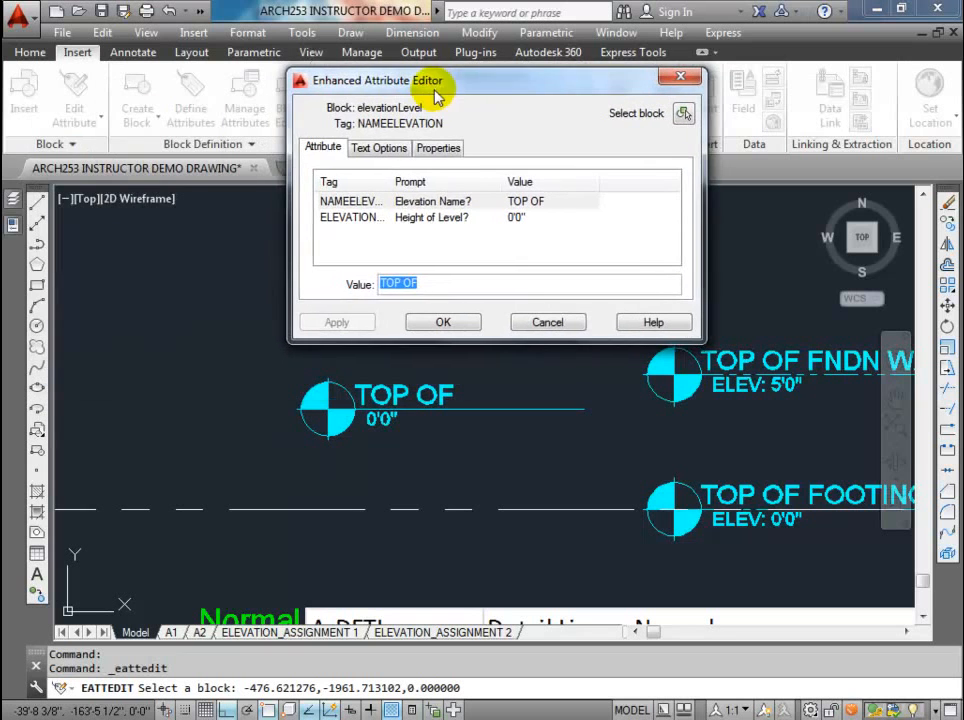
left_click(428, 281)
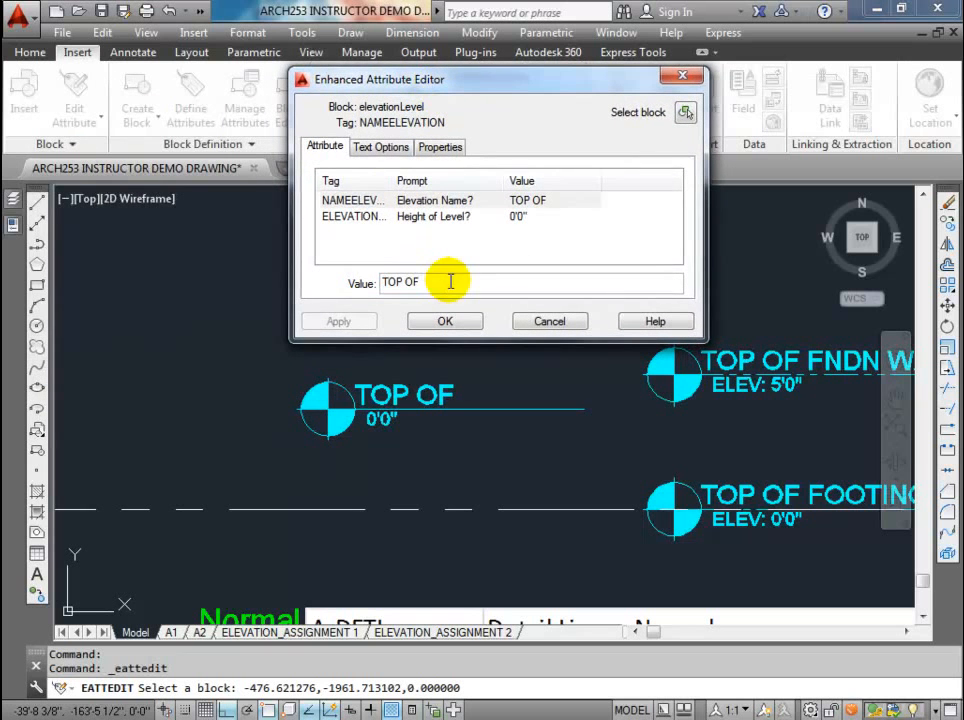
type("FOOTI")
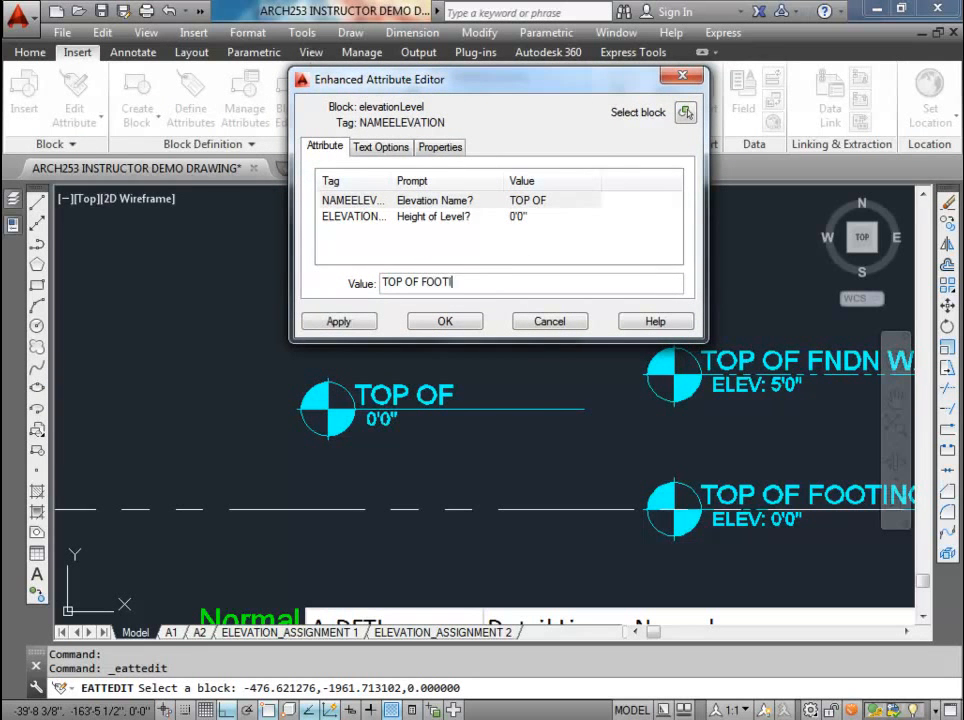
type("NG")
left_click(455, 216)
left_click(402, 281)
left_click(364, 321)
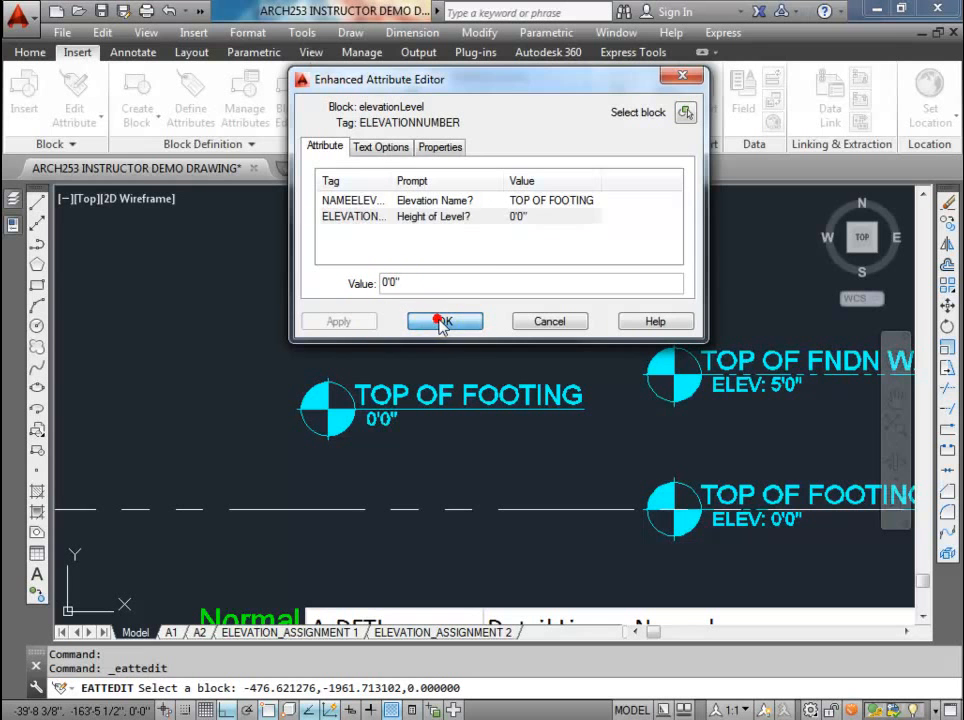
left_click(442, 321)
scroll(466, 383, "down", 2)
scroll(466, 383, "up", 2)
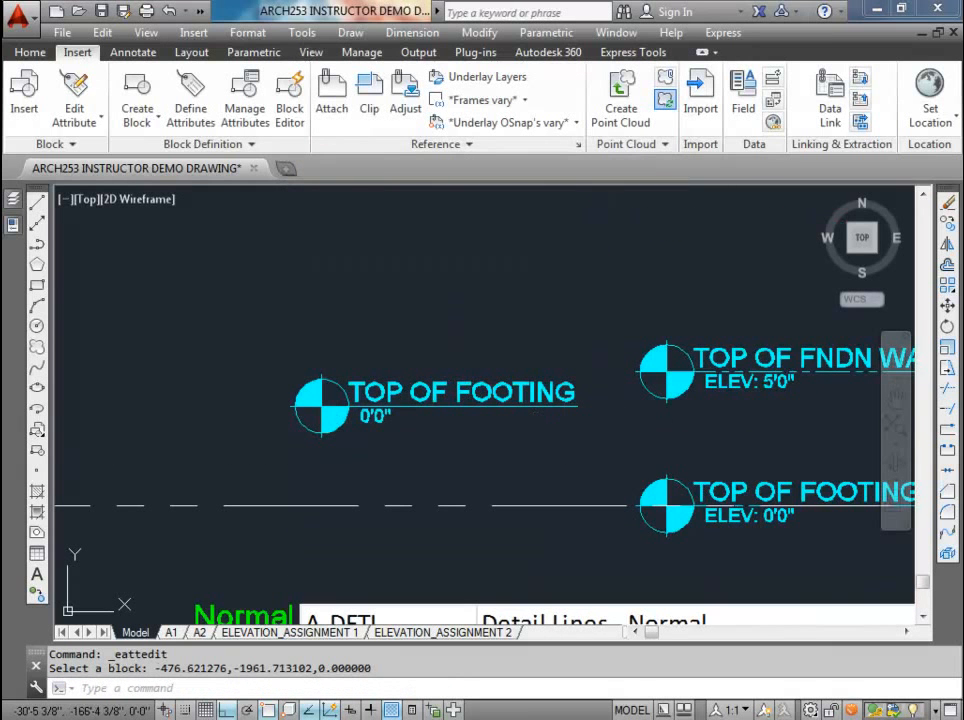
Step: Set the new marker's height attribute to ELEV: 0'0", matching the existing TOP OF FOOTING marker
left_click(679, 480)
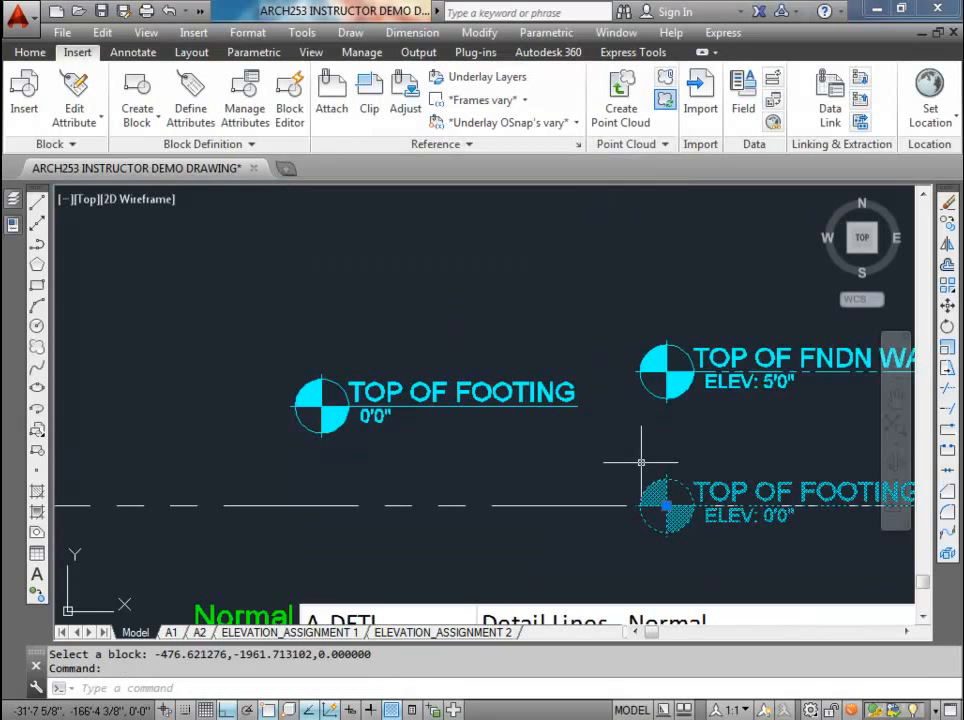
scroll(630, 452, "down", 2)
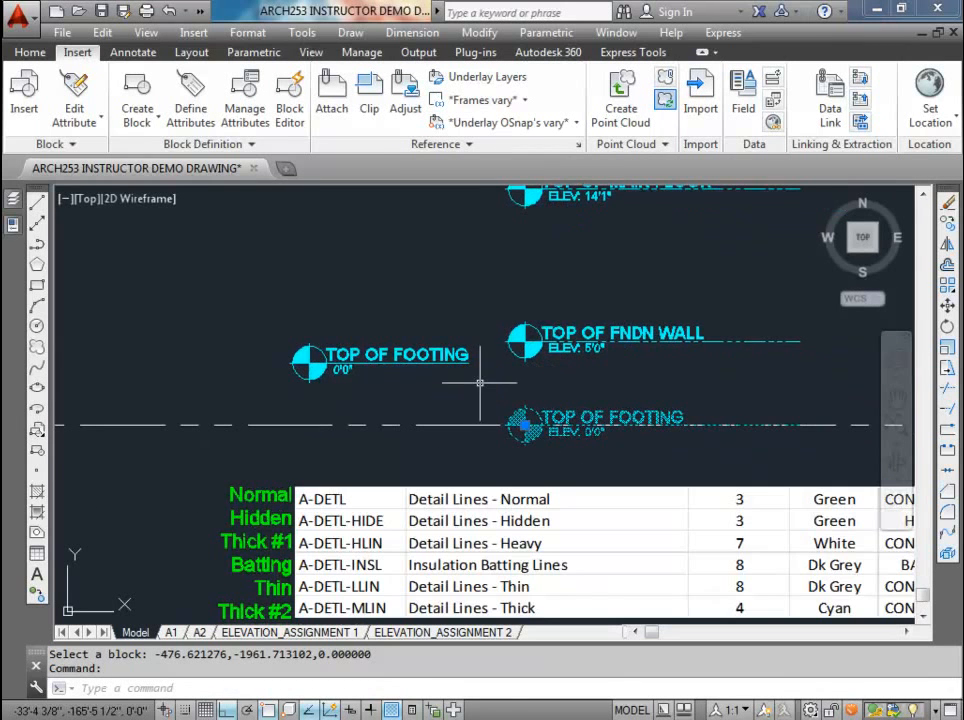
key("Escape")
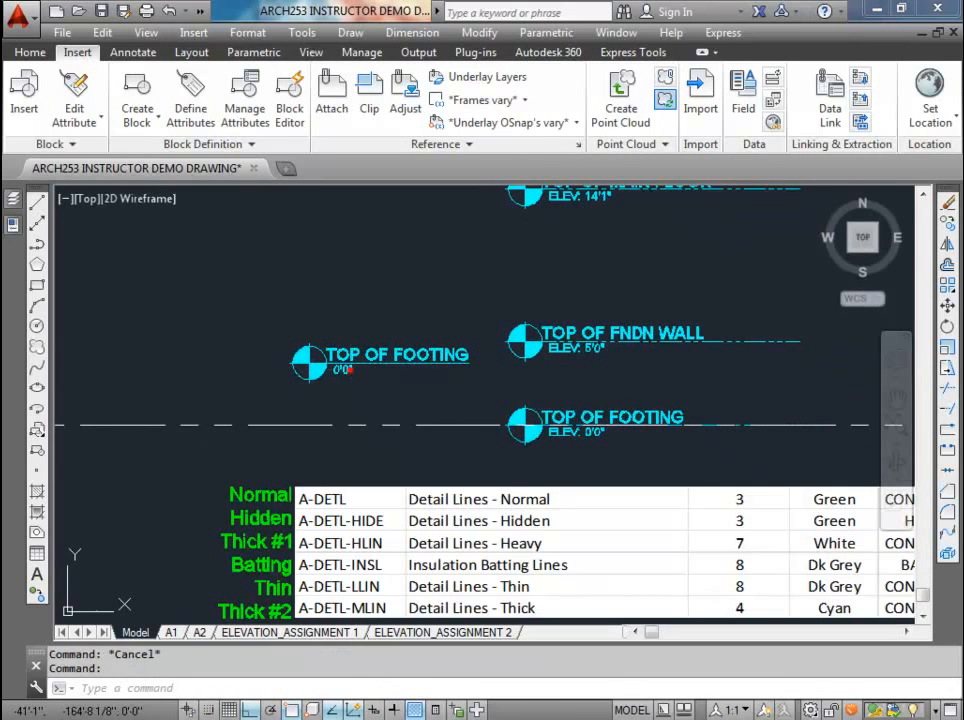
double_click(345, 370)
left_click(370, 440)
type("ELEV: 0'0\"")
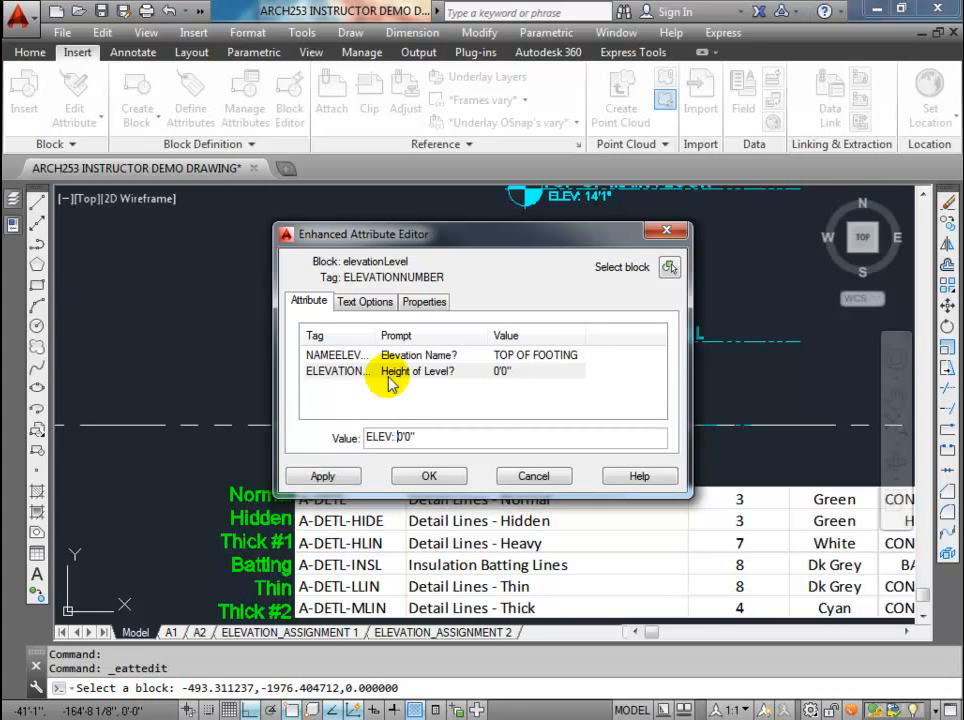
left_click(357, 479)
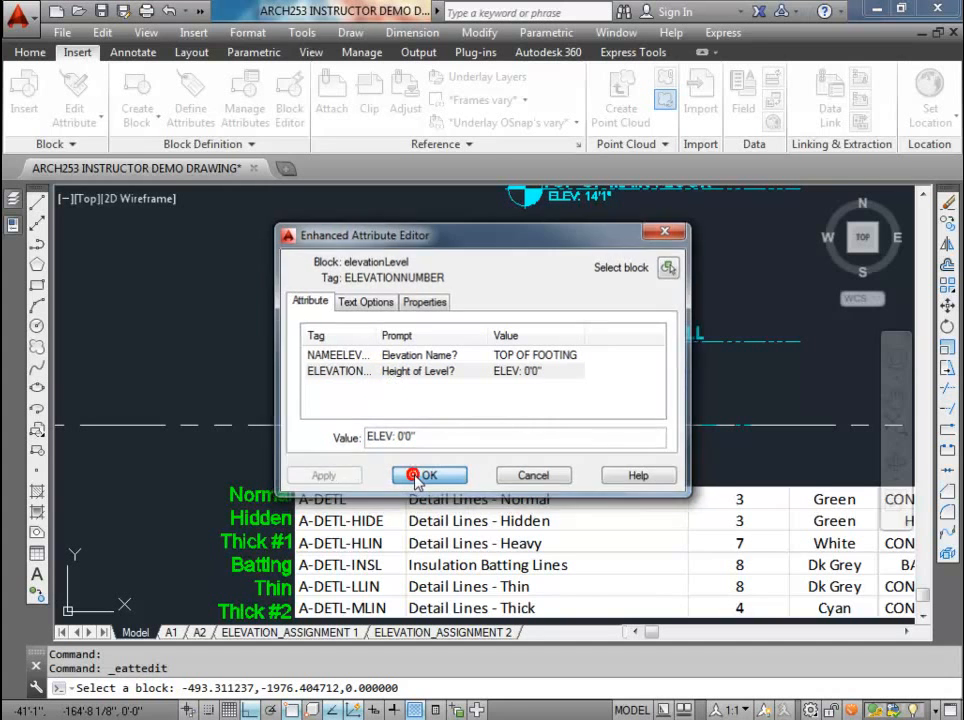
left_click(422, 477)
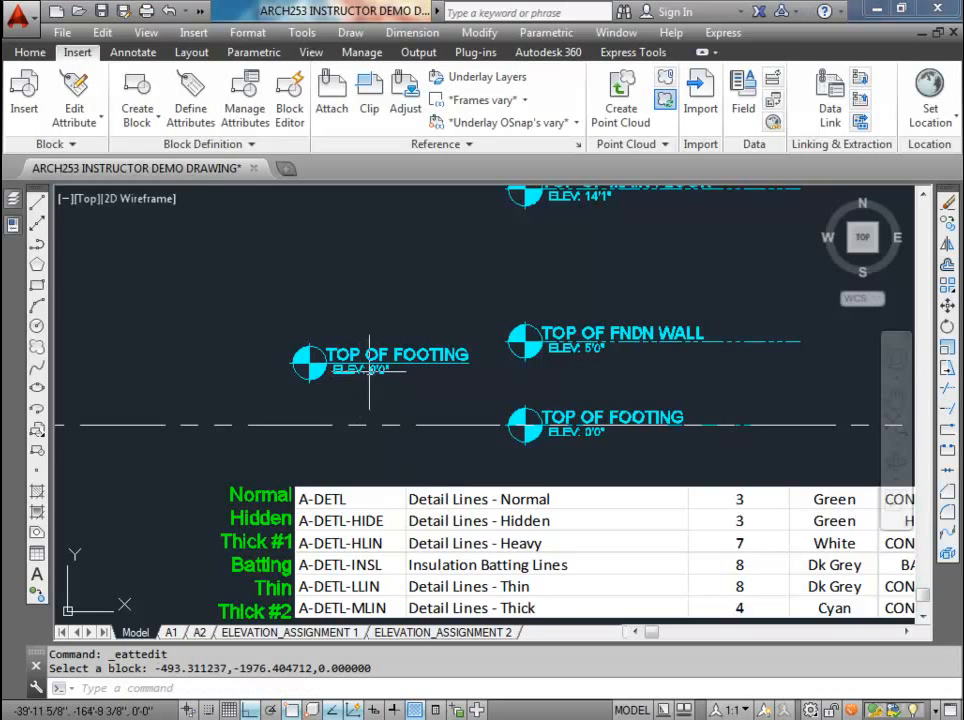
scroll(400, 371, "up", 2)
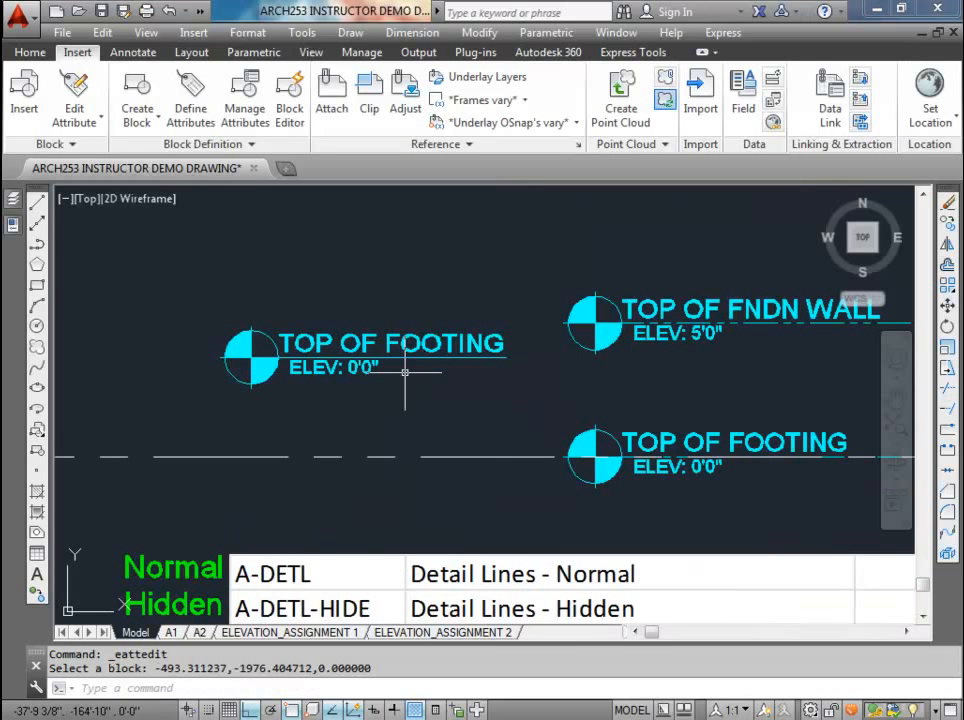
Step: Move the new TOP OF FOOTING marker straight down onto the horizontal construction line
left_click(418, 391)
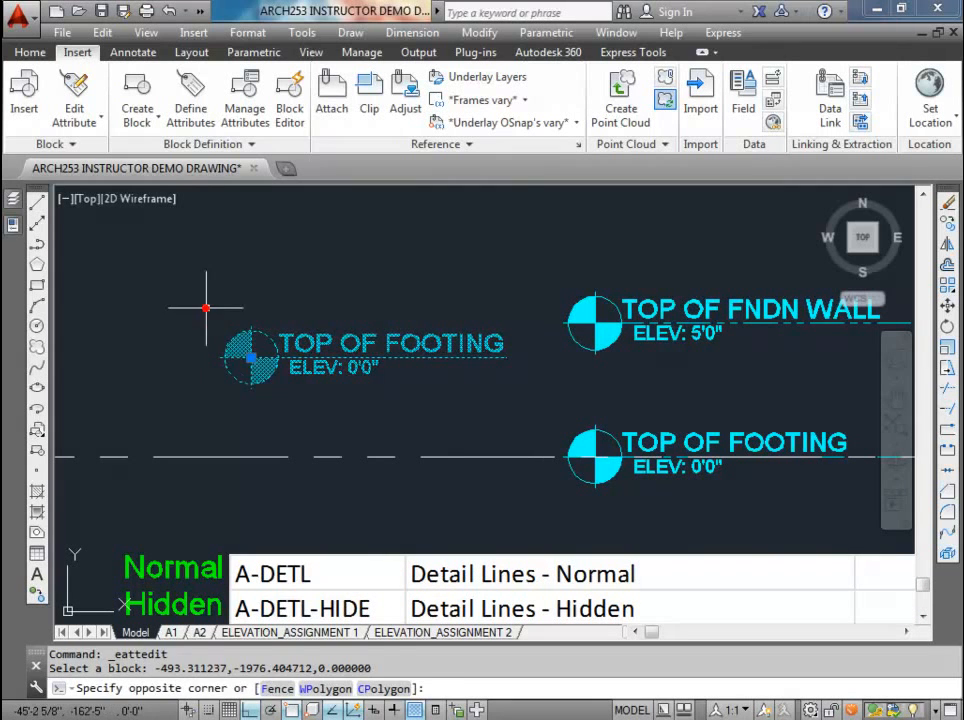
left_click(251, 356)
left_click(251, 356)
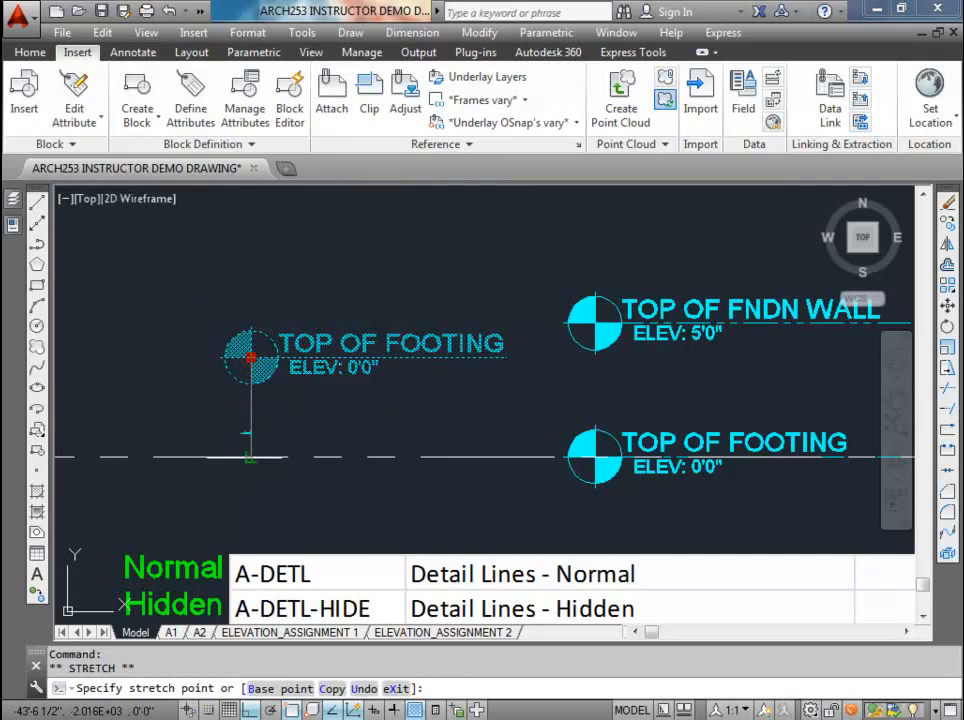
key("Escape")
key("Escape")
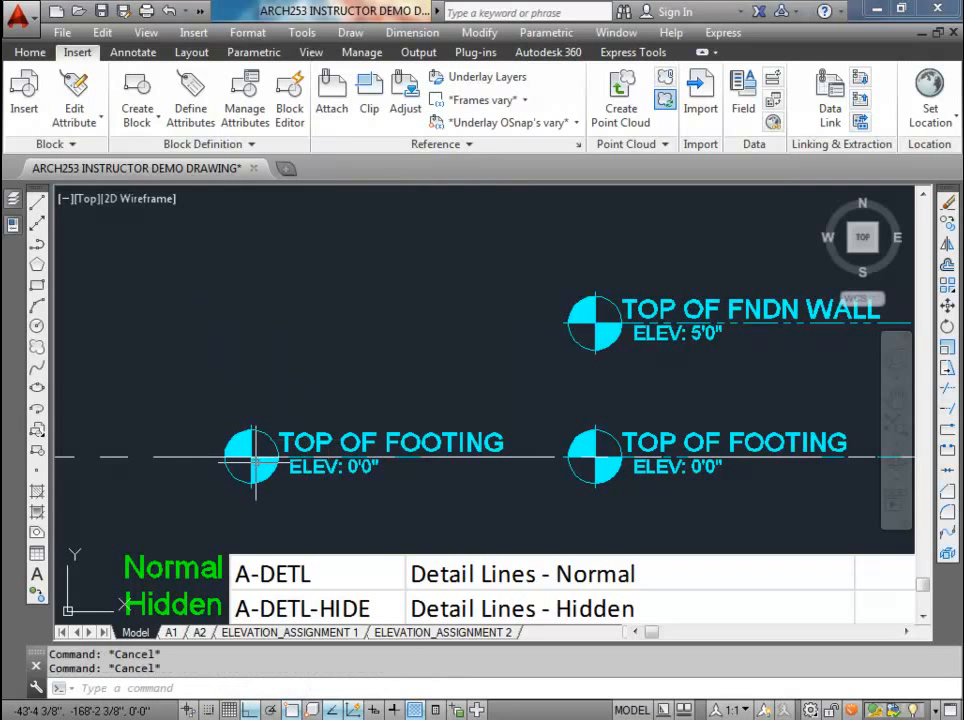
Step: Erase the duplicate TOP OF FOOTING marker beside the existing column of level markers
scroll(252, 458, "down", 2)
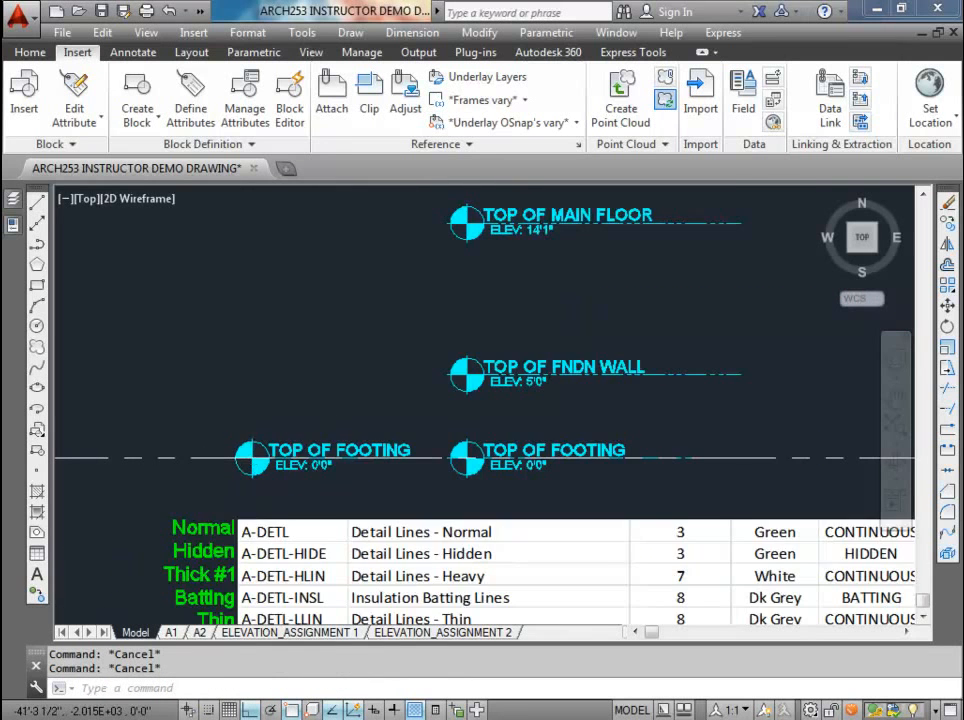
scroll(296, 457, "down", 3)
middle_click_drag(479, 477, 499, 450)
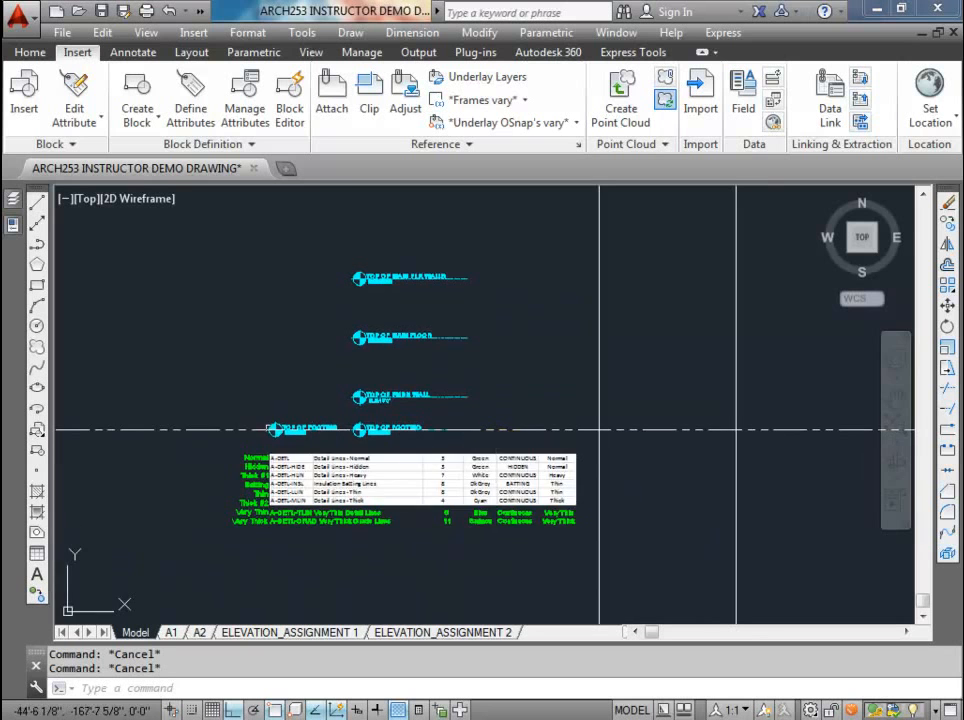
scroll(372, 428, "up", 2)
left_click(291, 428)
key("Delete")
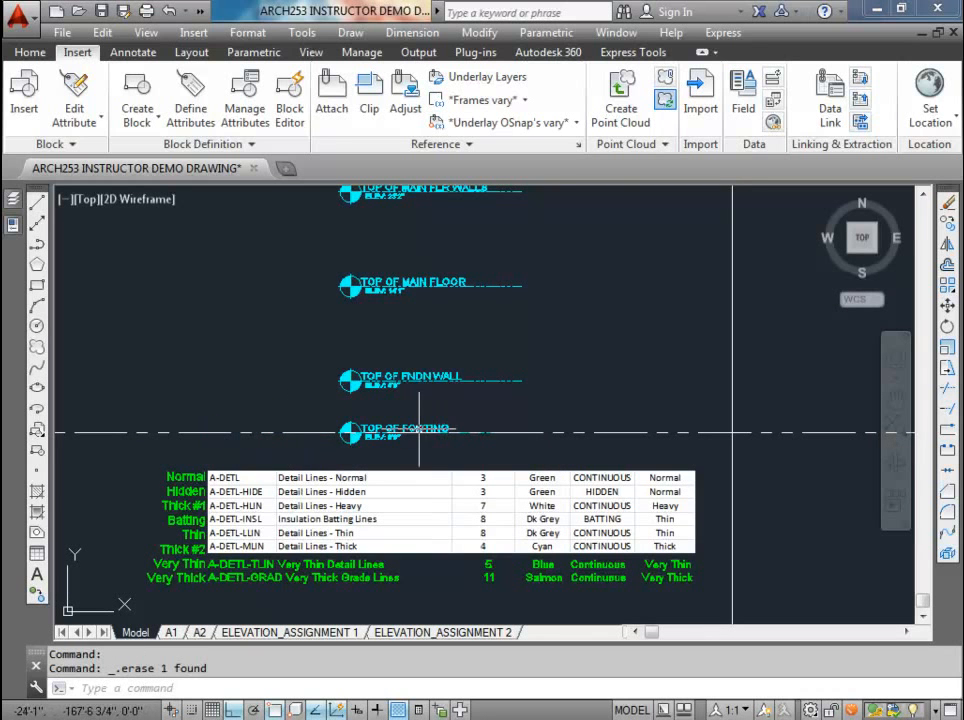
Step: Copy the horizontal construction line at TOP OF FOOTING straight up to the TOP OF FNDN WALL level
scroll(419, 429, "down", 2)
middle_click_drag(483, 428, 318, 417)
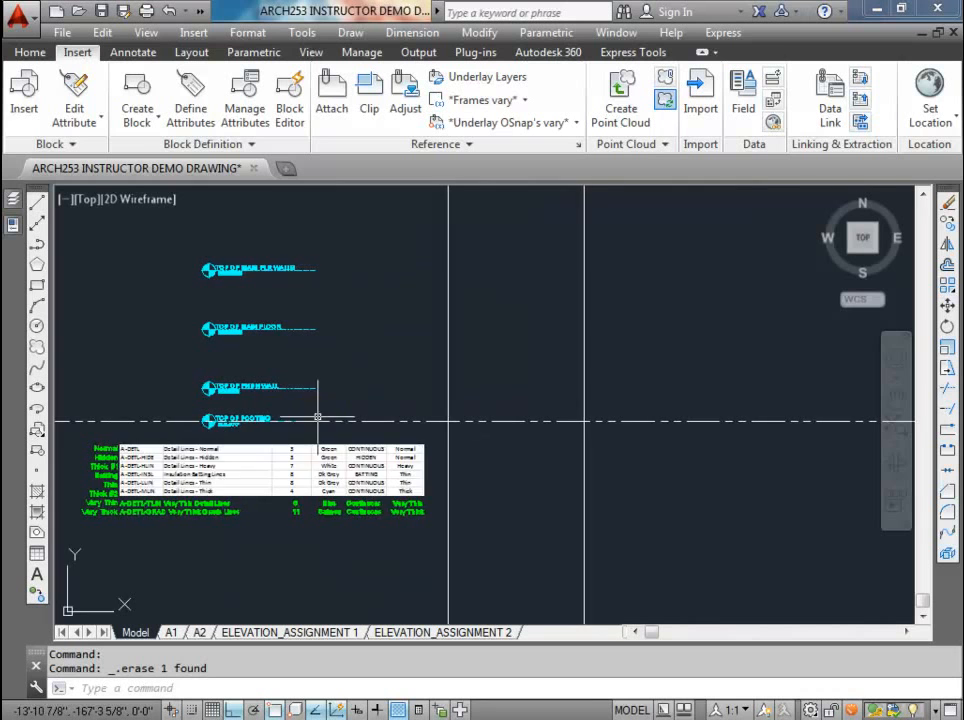
scroll(264, 418, "up", 4)
scroll(252, 419, "down", 2)
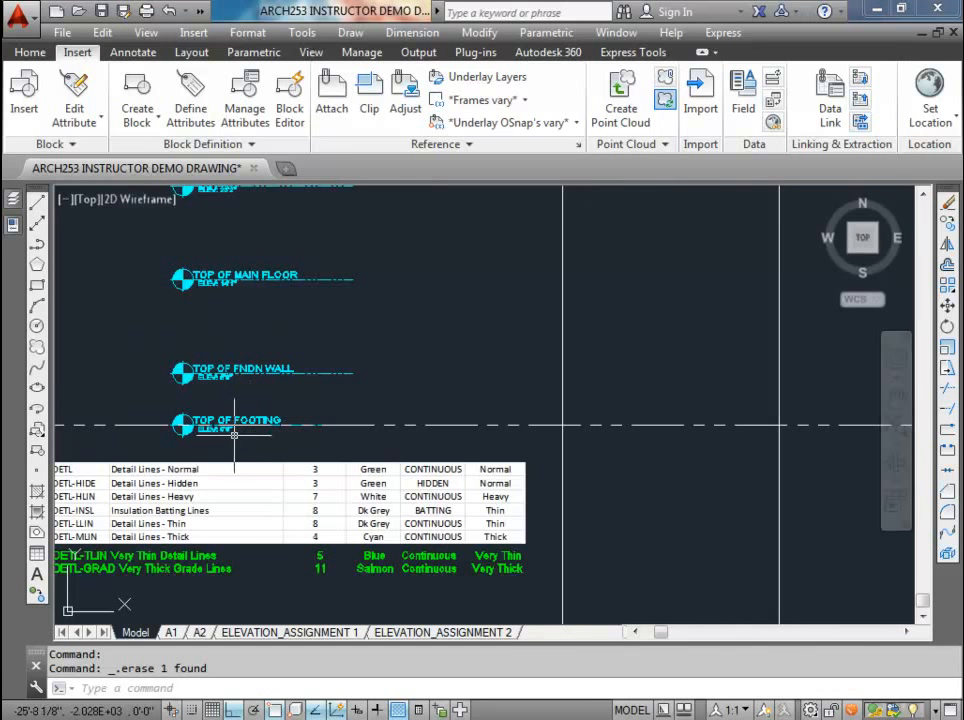
middle_click_drag(233, 332, 229, 415)
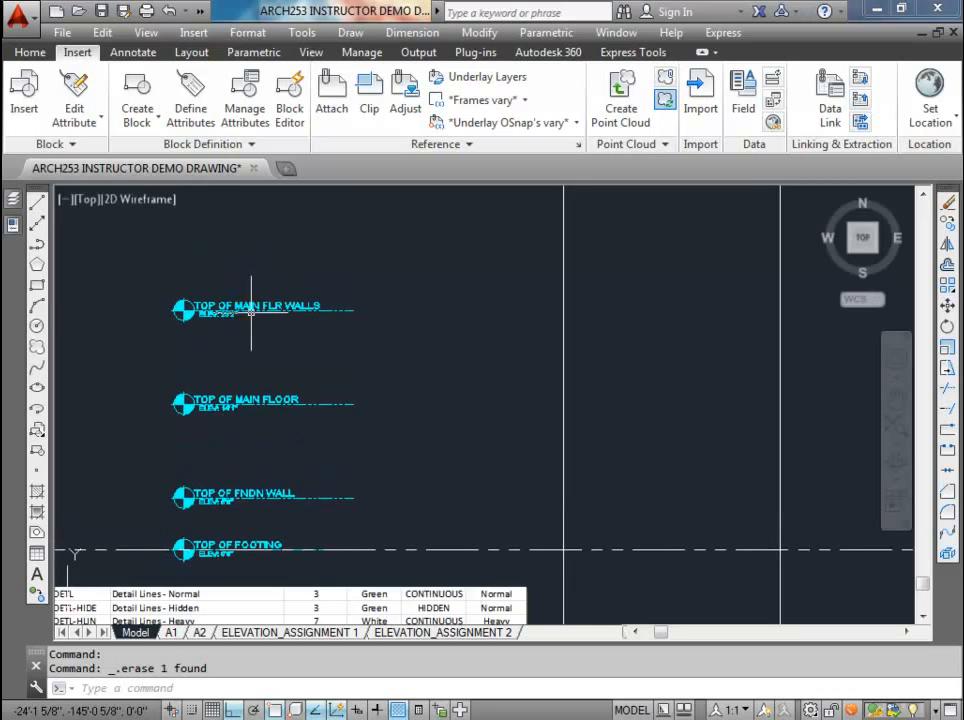
middle_click_drag(244, 357, 273, 347)
left_click(495, 508)
left_click(471, 461)
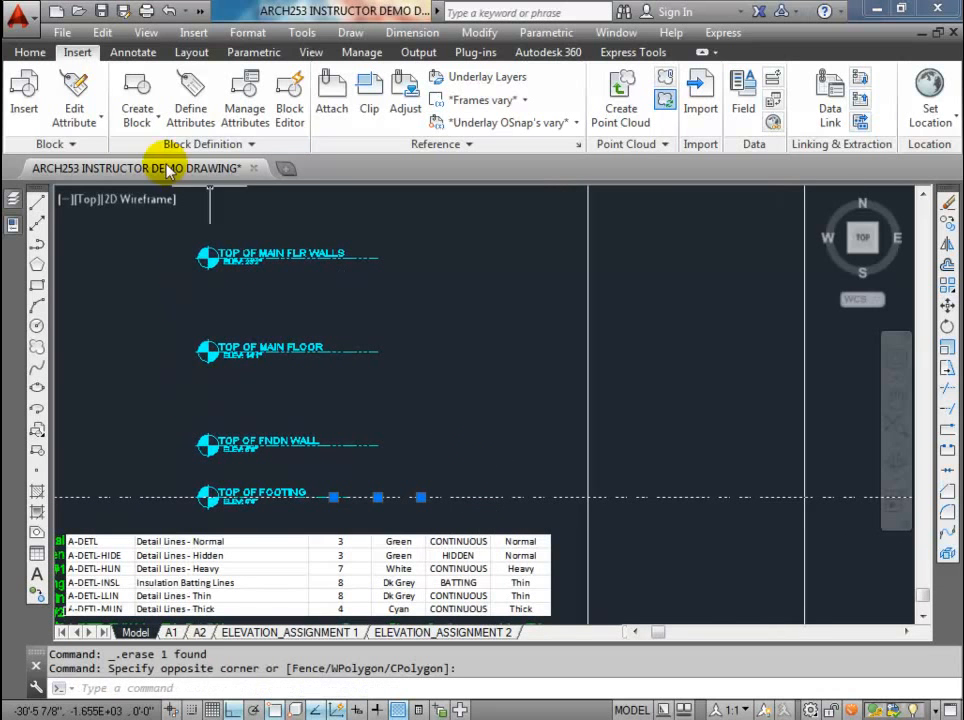
left_click(30, 52)
left_click(228, 100)
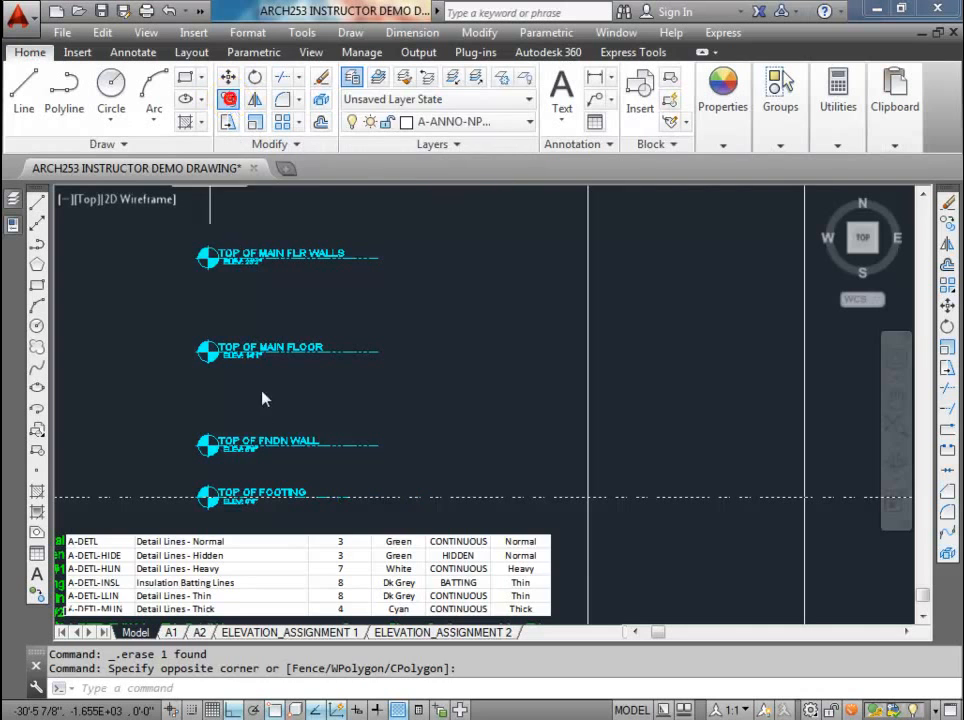
scroll(215, 485, "up", 4)
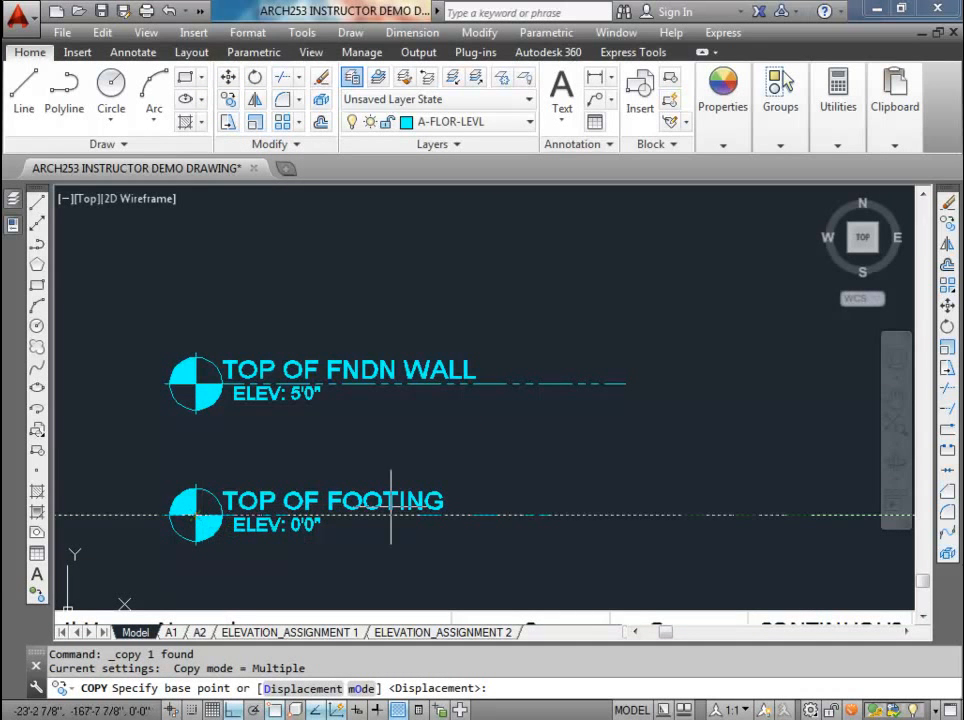
left_click(625, 516)
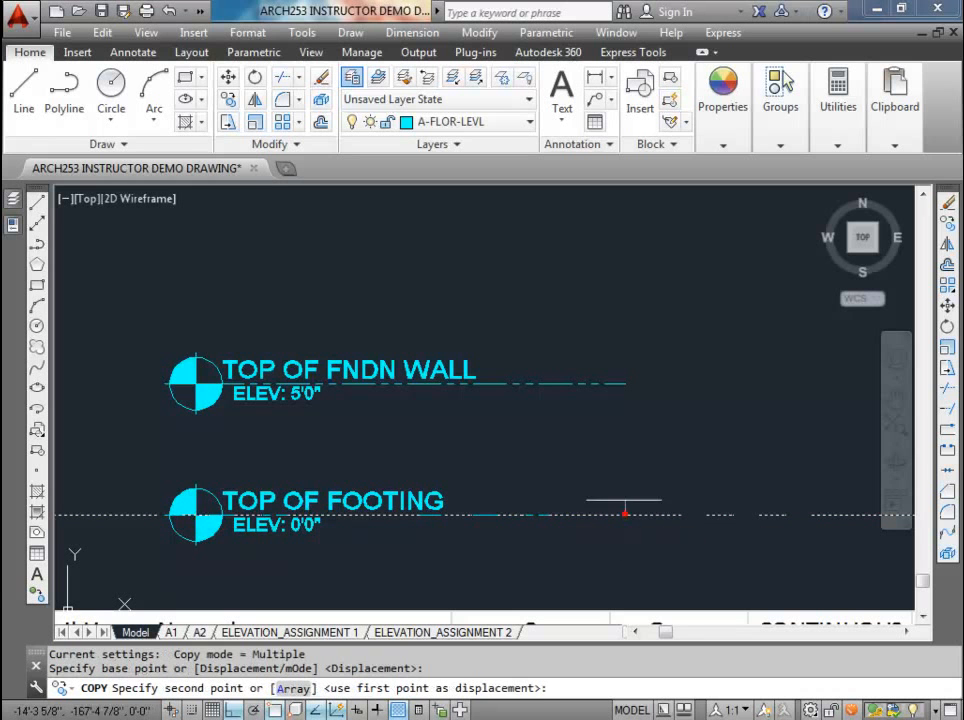
scroll(631, 326, "down", 3)
middle_click_drag(631, 326, 596, 393)
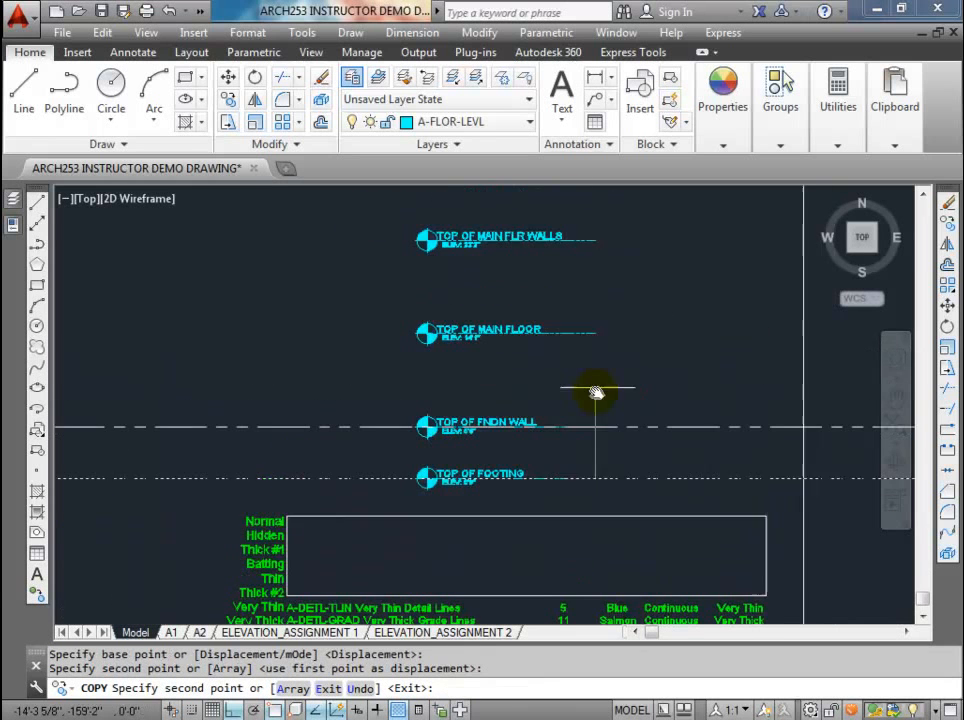
Step: Place further copies of the construction line at the TOP OF MAIN FLOOR and TOP OF MAIN FLR WALLS levels
left_click(592, 333)
middle_click_drag(593, 244, 560, 436)
scroll(560, 436, "down", 2)
key("Escape")
scroll(507, 394, "up", 5)
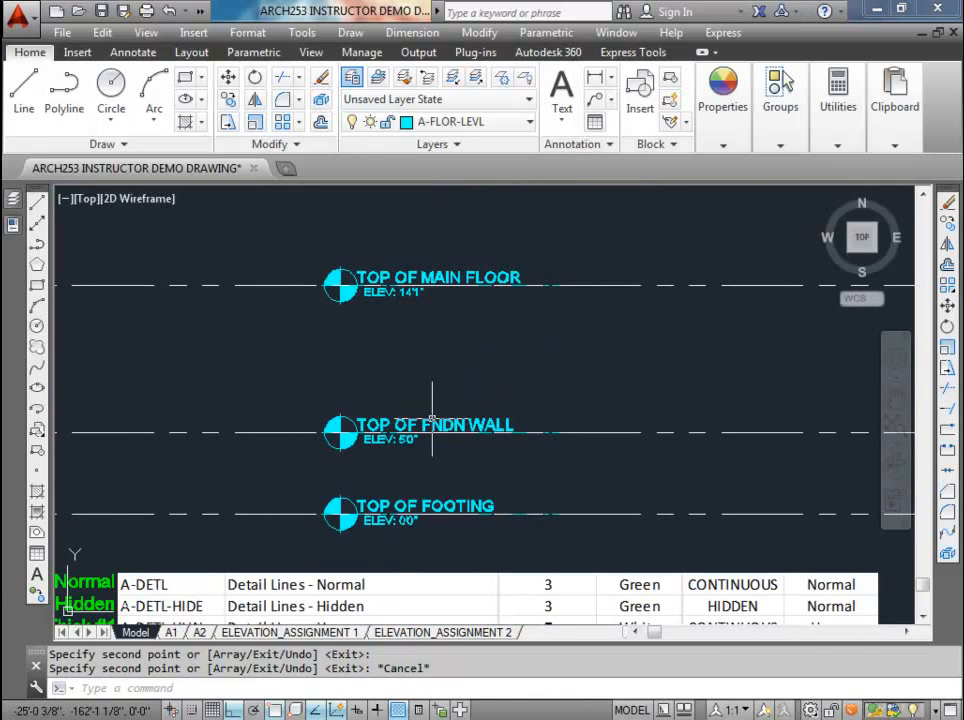
Step: Add a vertical linear dimension between the TOP OF FOOTING and TOP OF FNDN WALL construction lines
left_click(595, 77)
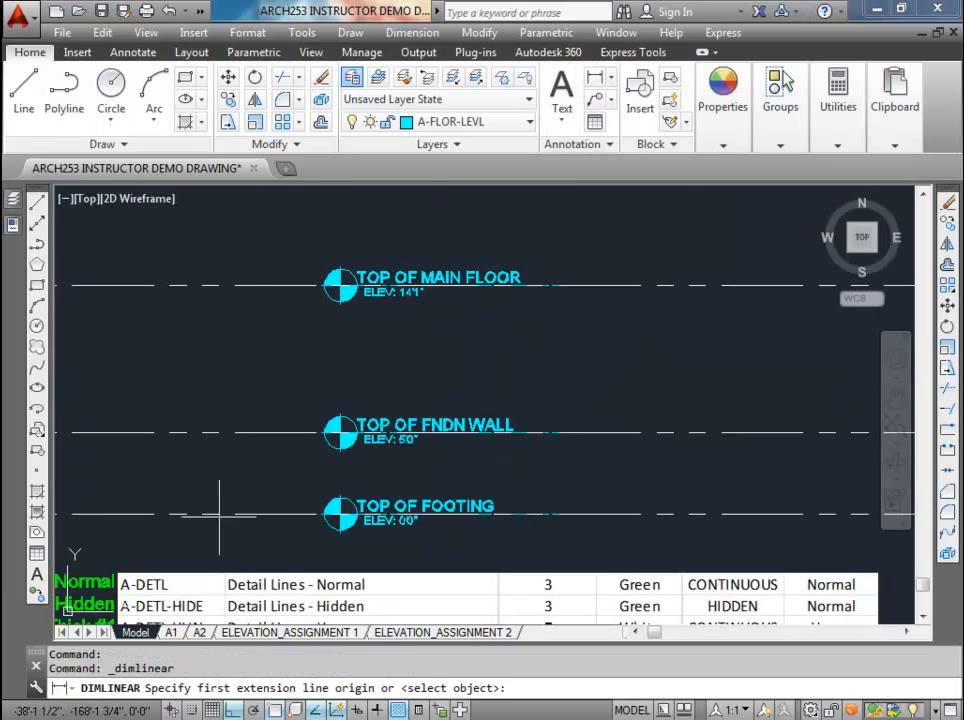
left_click(606, 514)
left_click(606, 432)
left_click(605, 472)
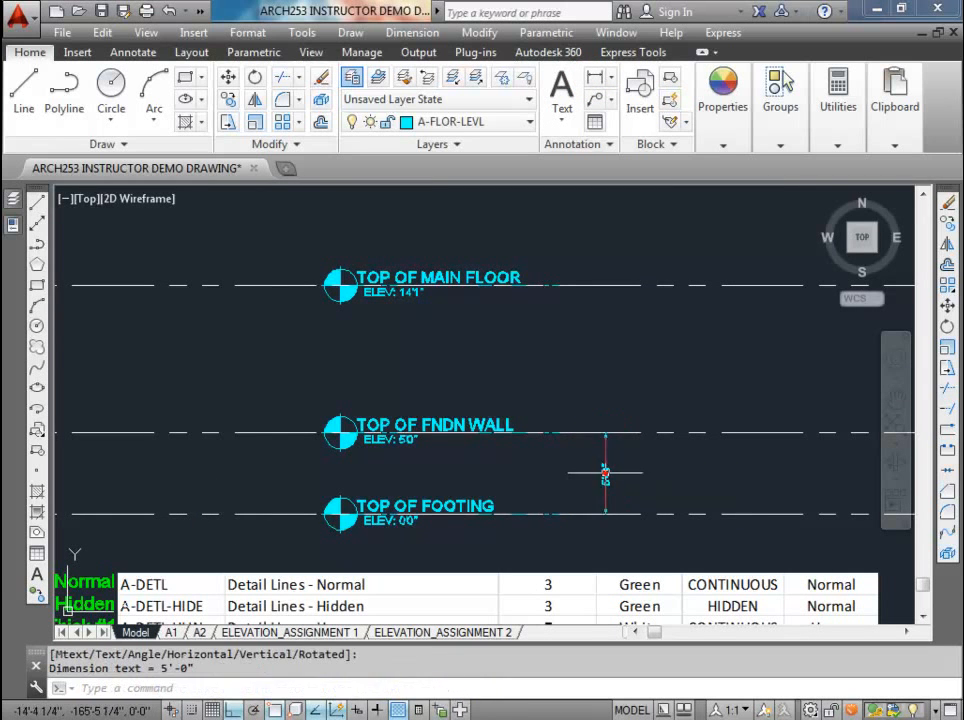
scroll(605, 475, "up", 4)
scroll(607, 485, "down", 2)
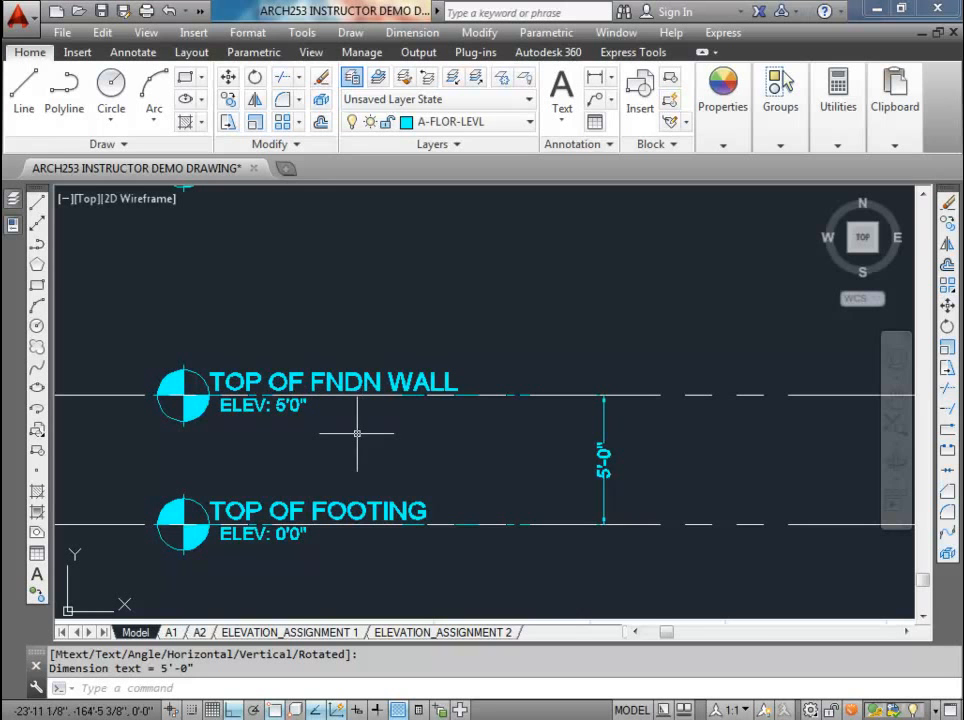
Step: Continue the vertical dimension from TOP OF FNDN WALL up to the TOP OF MAIN FLOOR construction line
scroll(358, 433, "down", 2)
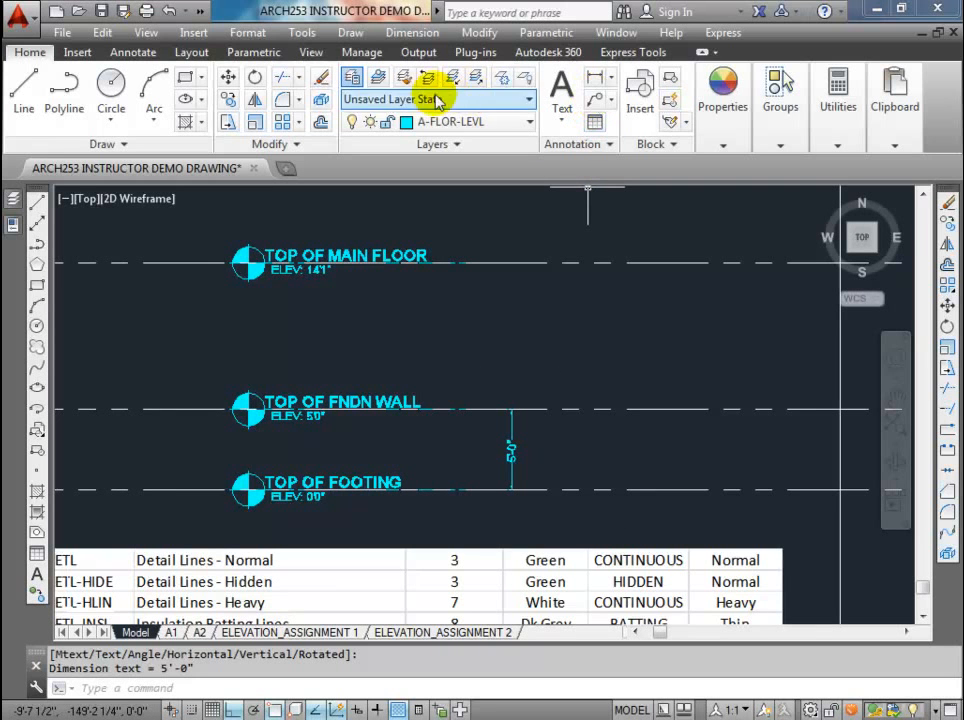
left_click(133, 52)
left_click(468, 99)
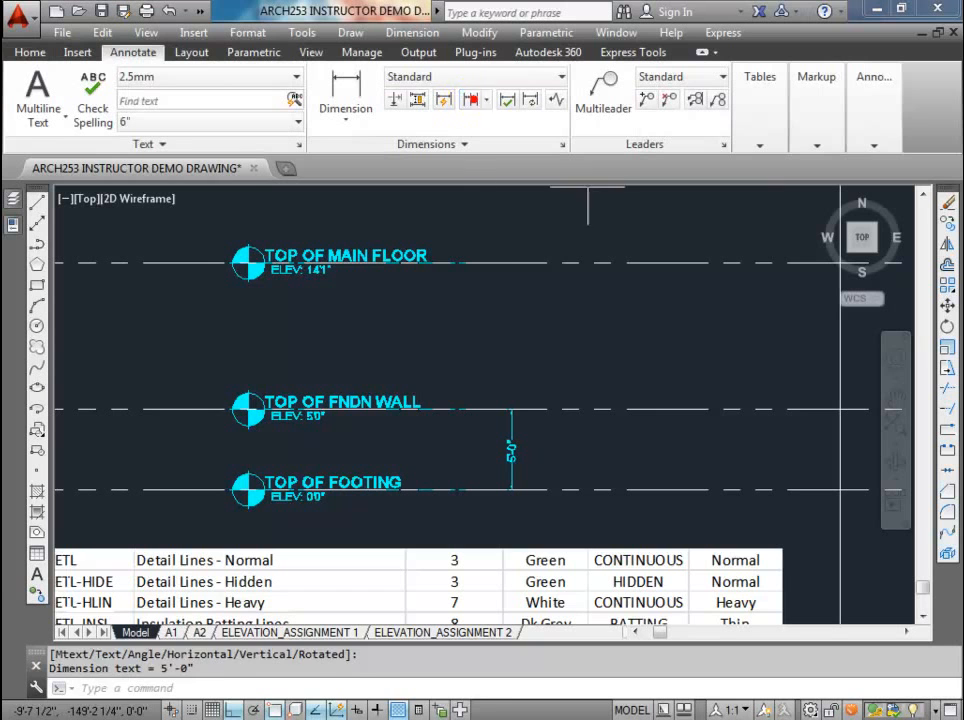
left_click(512, 263)
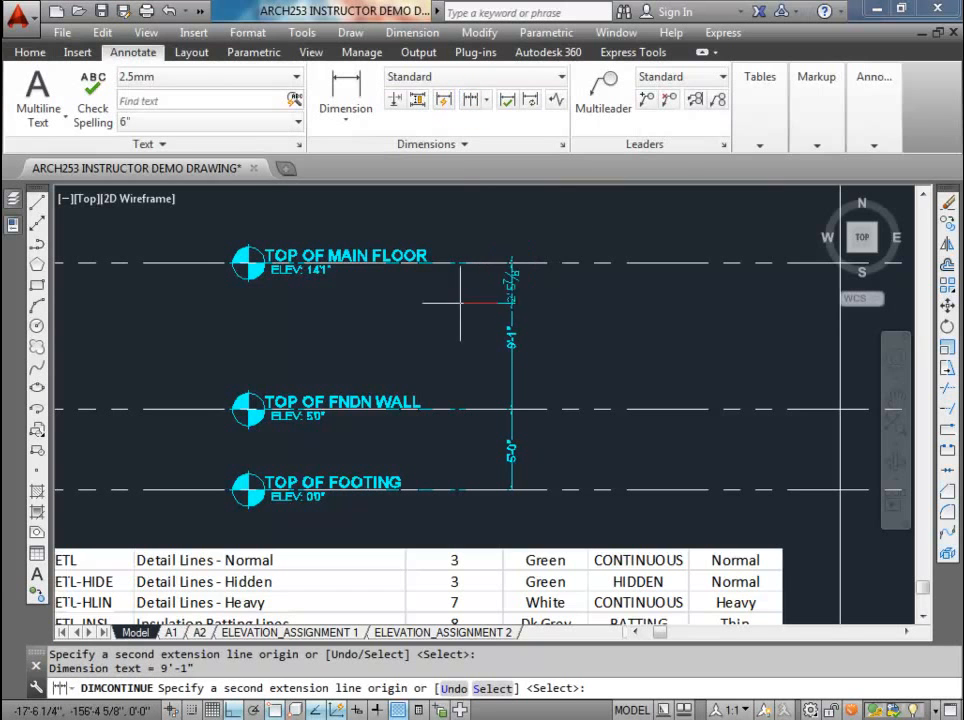
key("Escape")
scroll(325, 265, "up", 3)
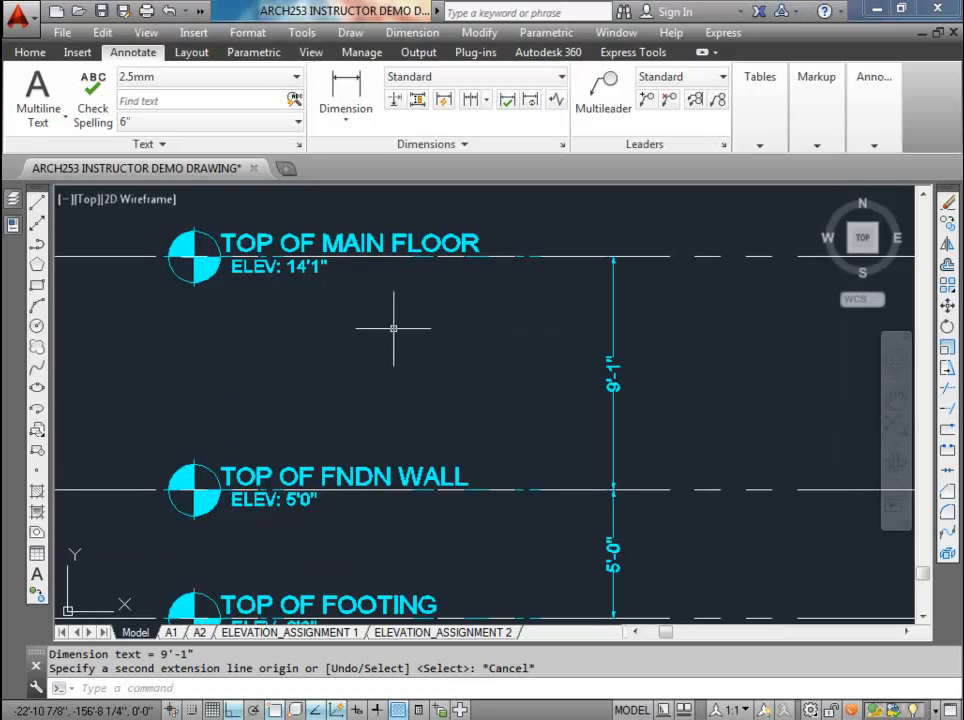
Step: Copy the horizontal construction line at TOP OF FNDN WALL straight up by 8'1"
middle_click_drag(394, 329, 394, 374)
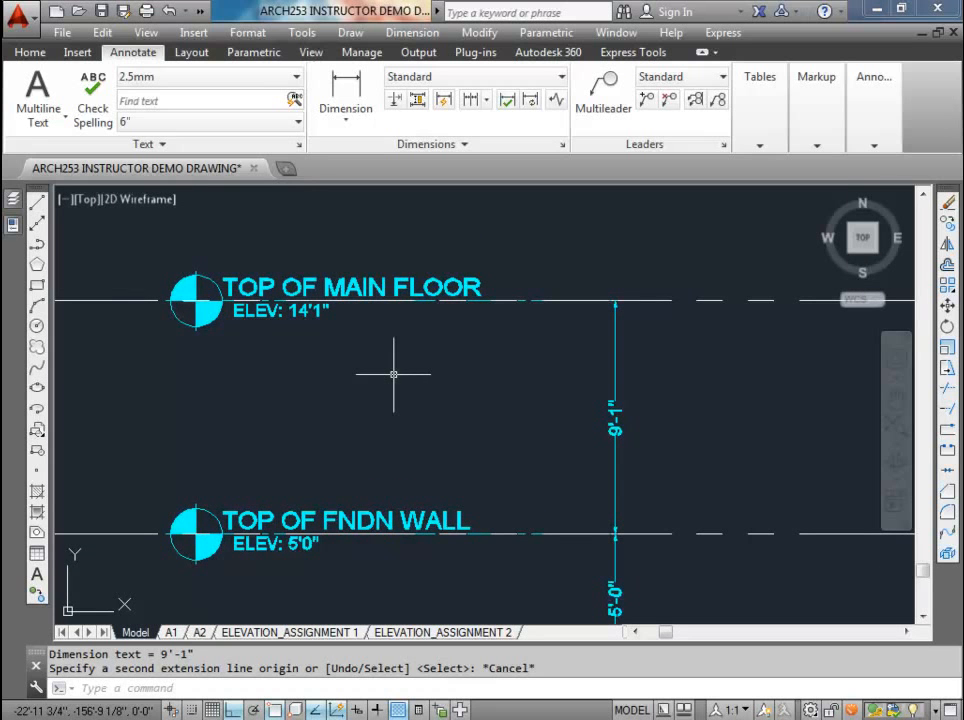
scroll(325, 207, "down", 2)
left_click(28, 52)
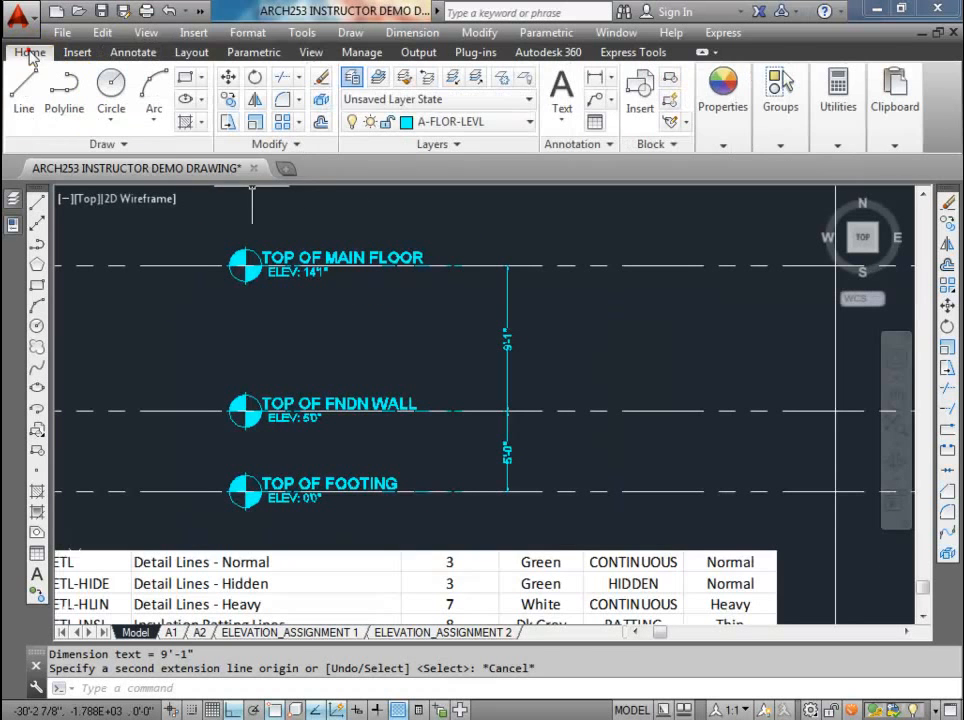
left_click(228, 99)
left_click(183, 409)
left_click(155, 417)
key("Return")
left_click(164, 440)
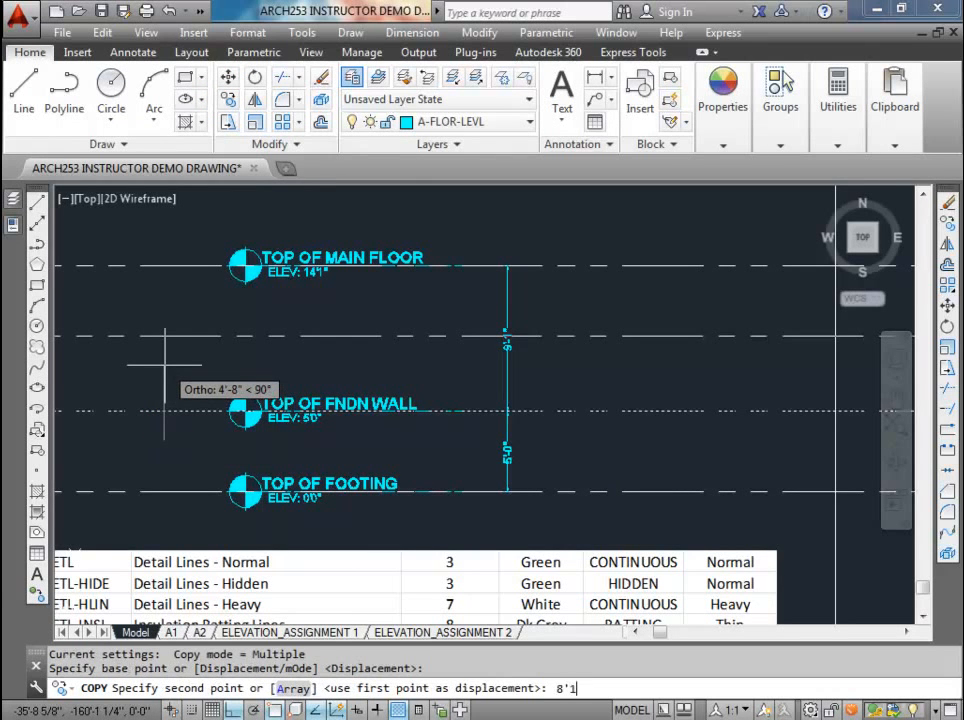
type("8'1")
key("Return")
key("Escape")
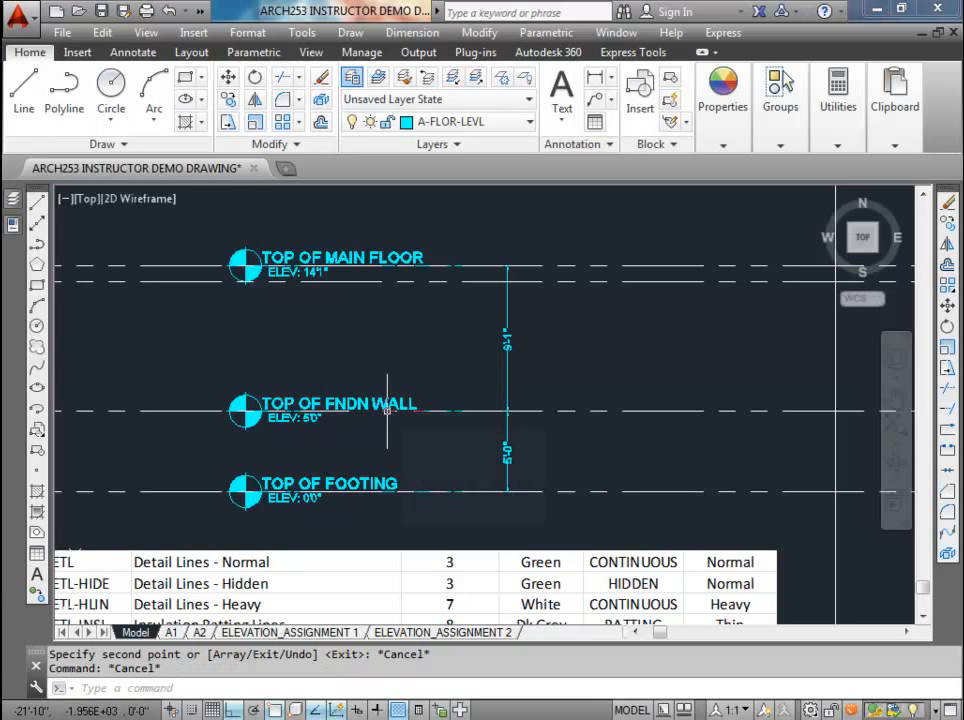
Step: Re-anchor the upper end of the vertical dimension above TOP OF FNDN WALL to the construction line just below TOP OF MAIN FLOOR
mouse_move(387, 410)
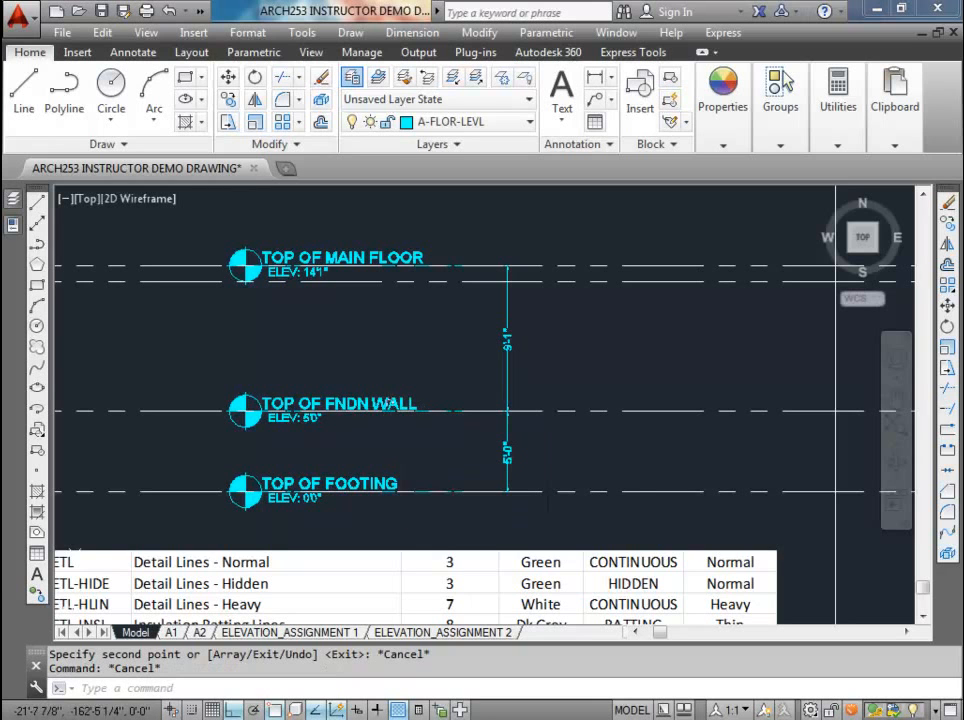
left_click(373, 281)
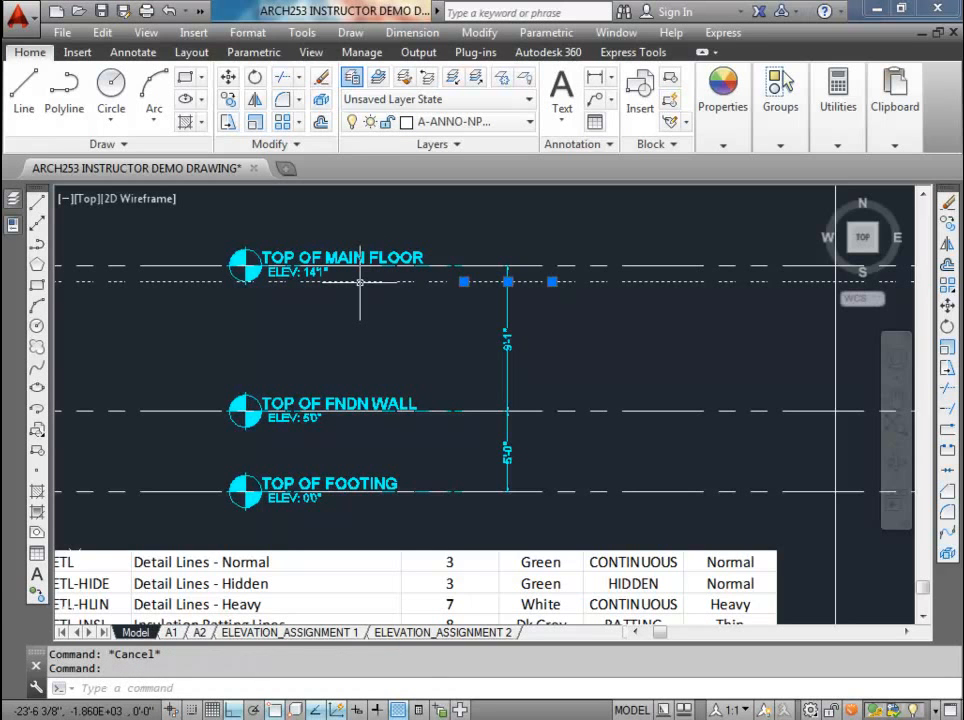
left_click(510, 322)
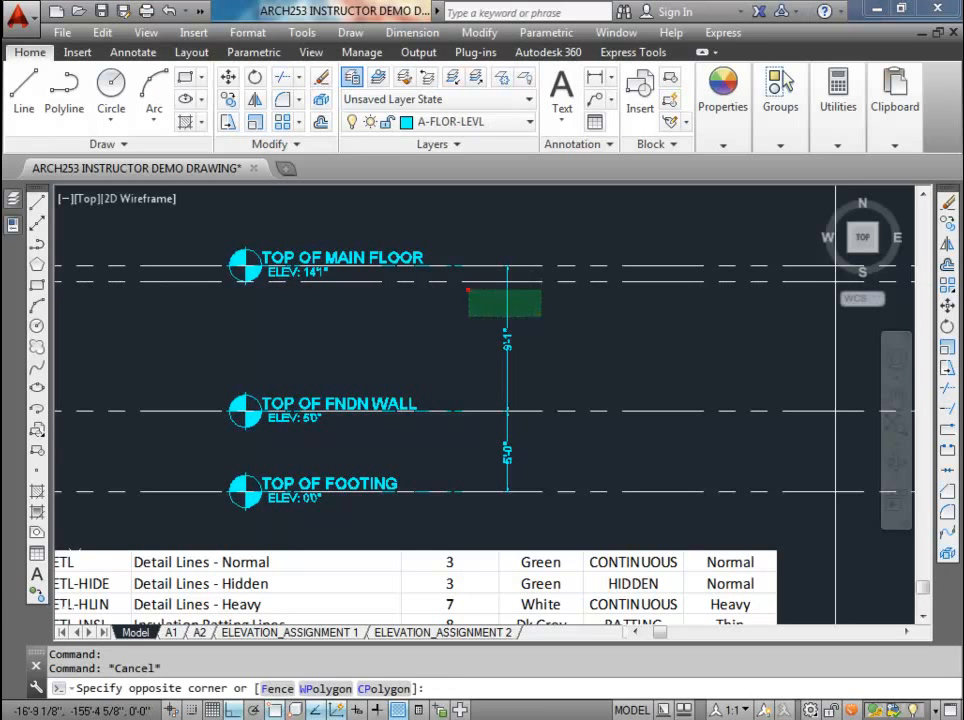
left_click(463, 287)
left_click(507, 265)
key("Escape")
key("Escape")
scroll(506, 340, "up", 4)
scroll(506, 340, "down", 2)
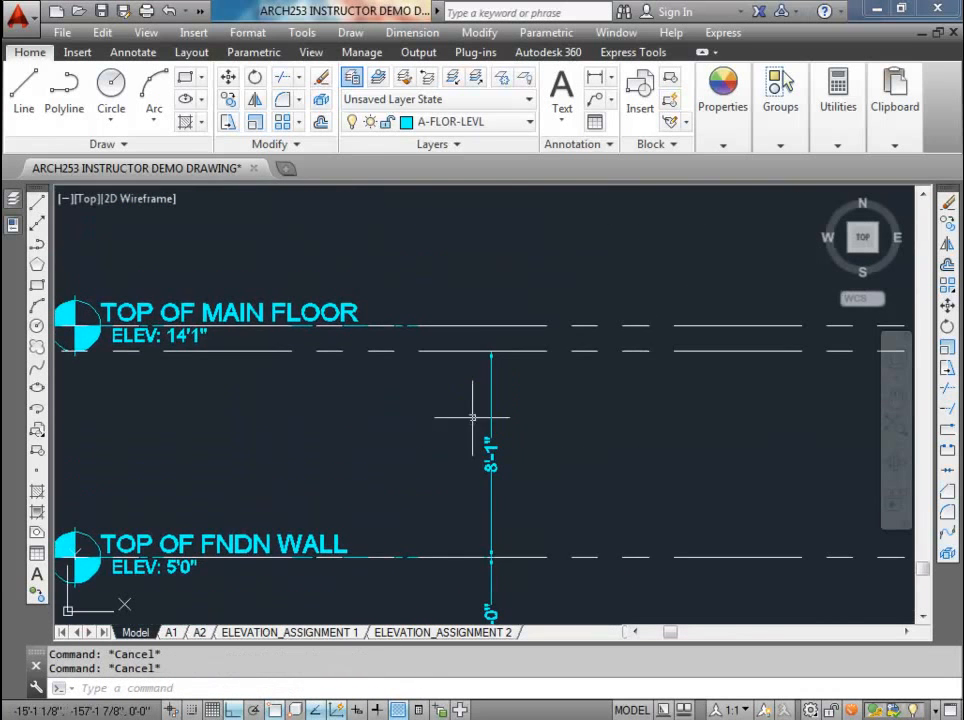
Step: Add a vertical linear dimension from the construction line just below TOP OF MAIN FLOOR up to the main floor line
scroll(469, 415, "up", 2)
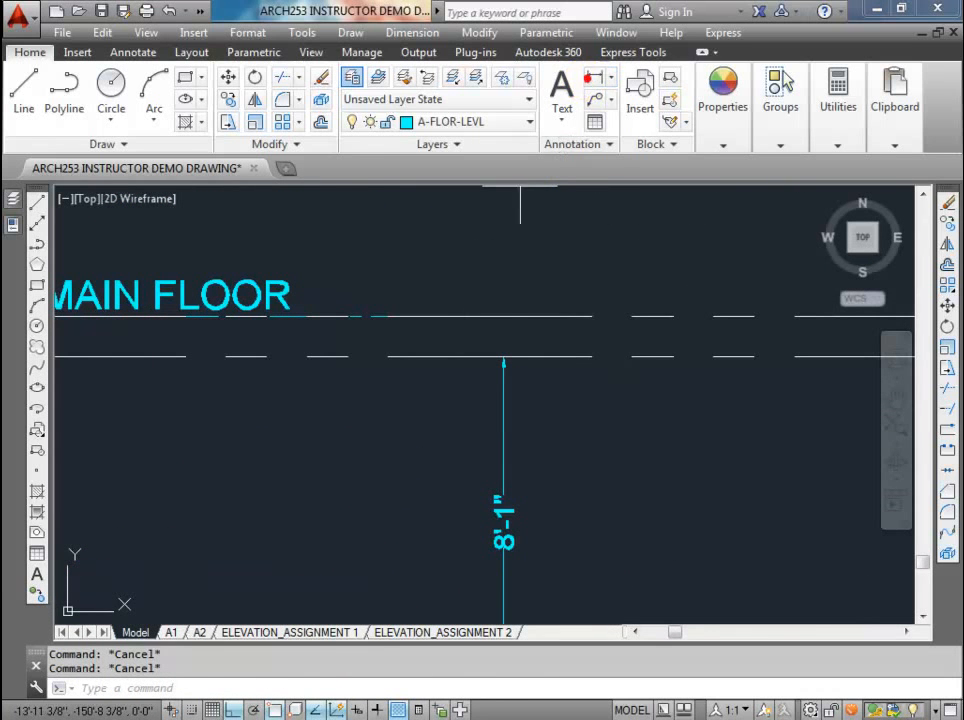
left_click(595, 78)
left_click(503, 356)
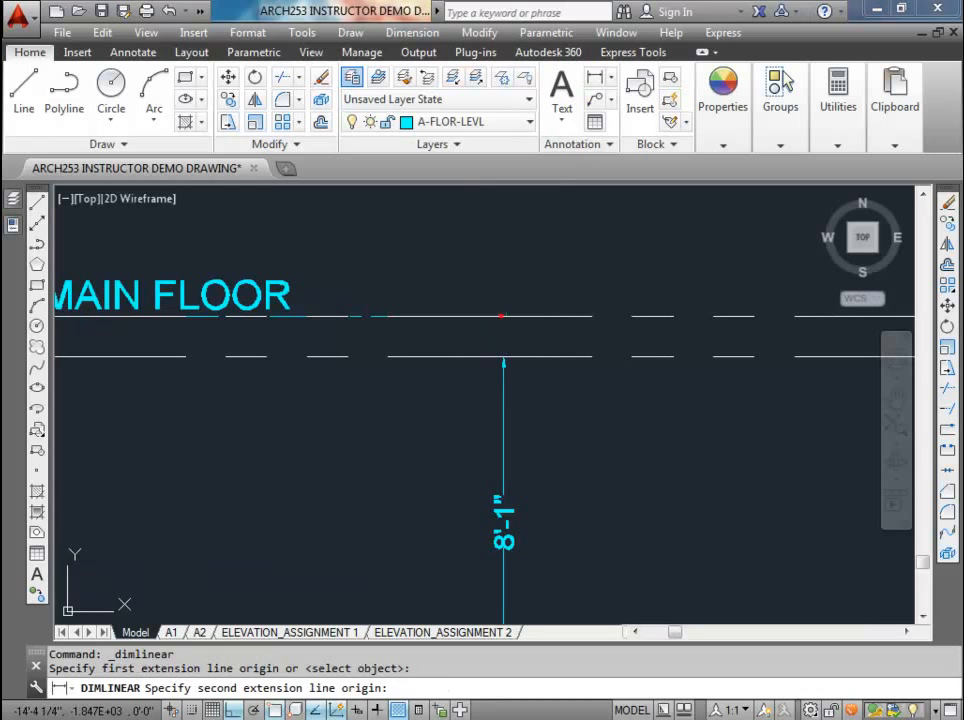
left_click(501, 316)
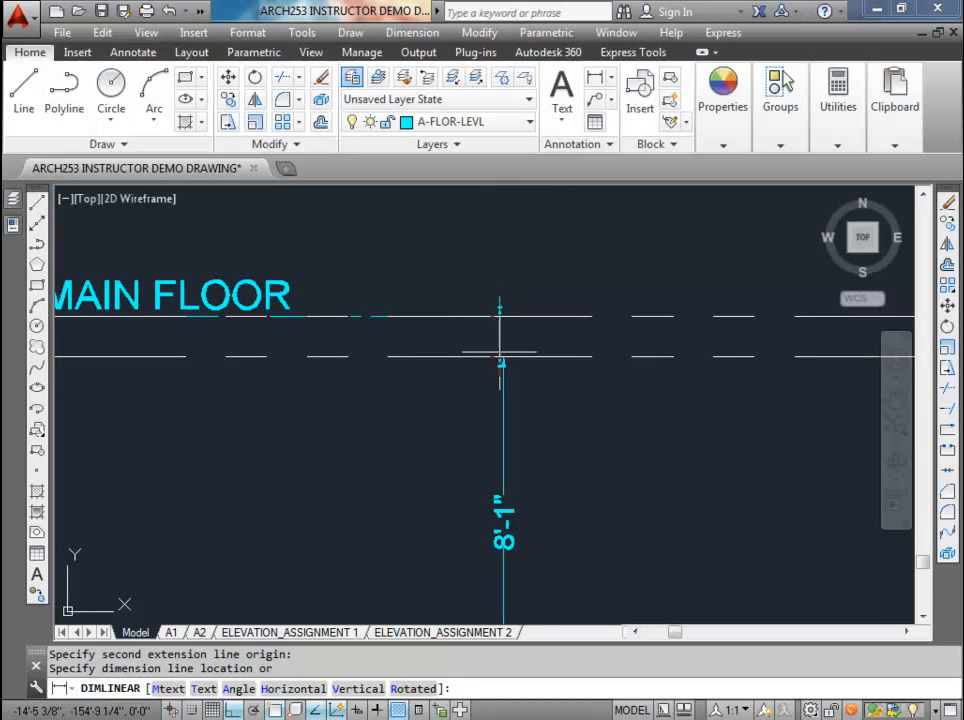
left_click(502, 342)
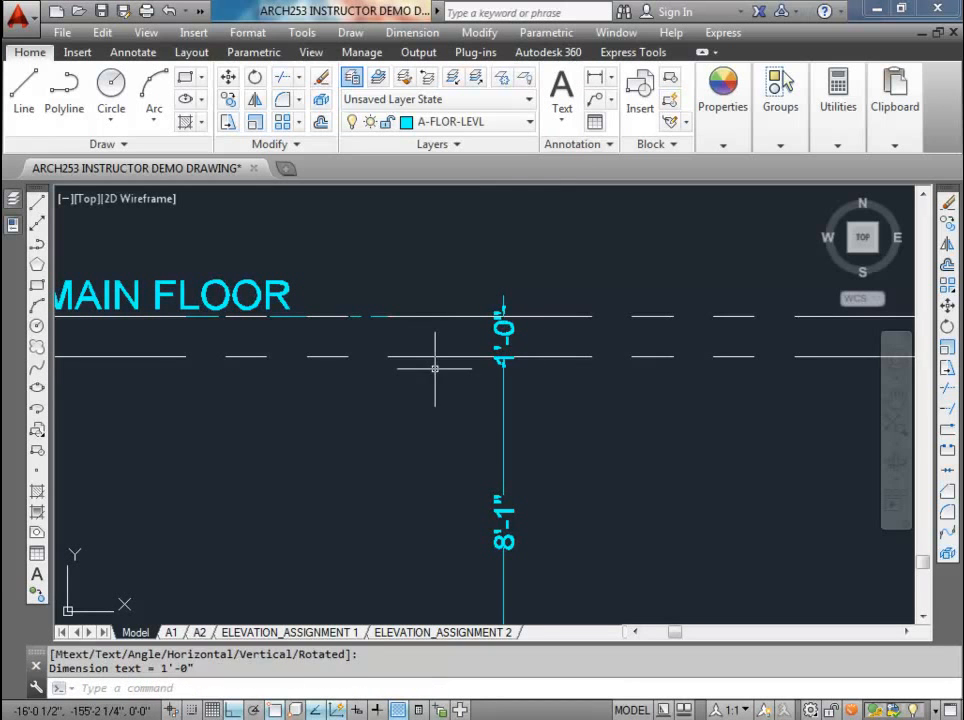
key("Escape")
Step: Check the elevation level attribute values of the TOP OF MAIN FLOOR and TOP OF FNDN WALL markers
scroll(435, 368, "down", 2)
middle_click_drag(429, 381, 467, 369)
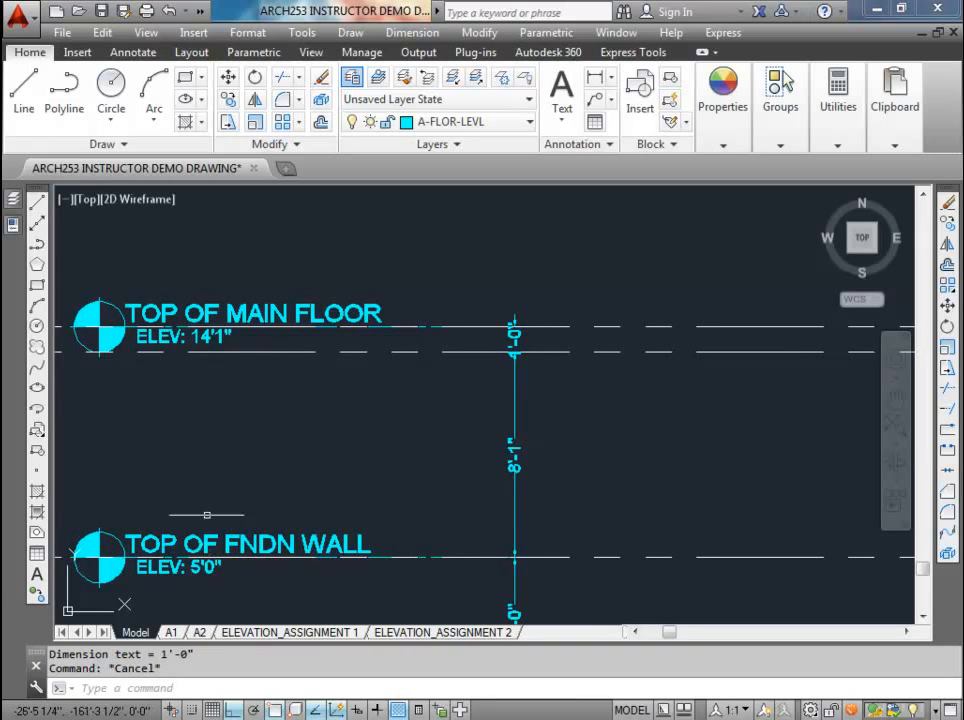
double_click(235, 316)
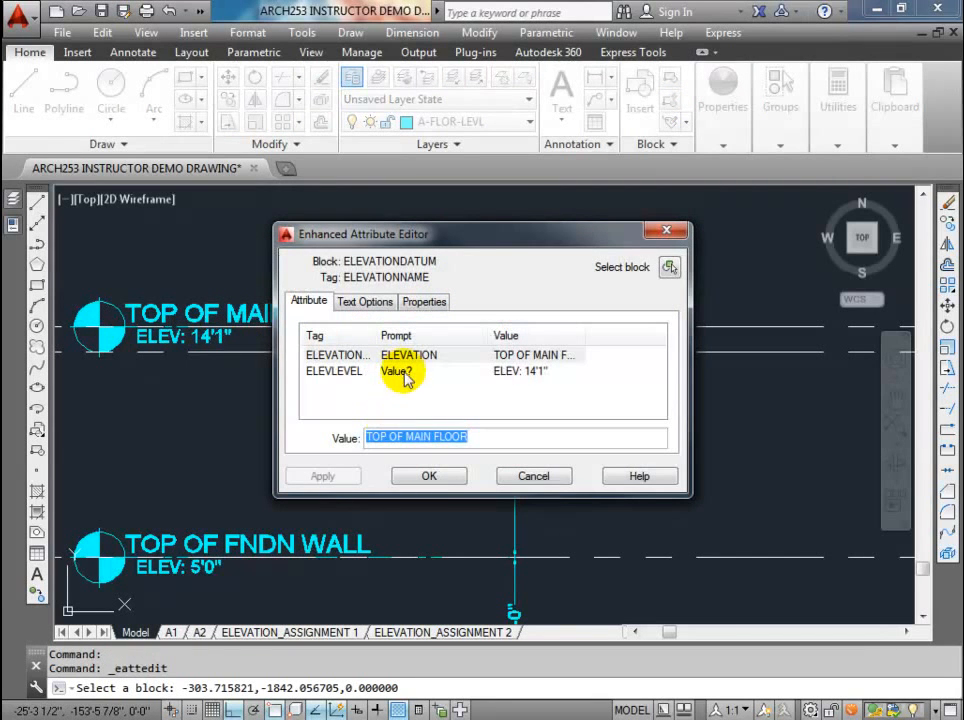
left_click(403, 372)
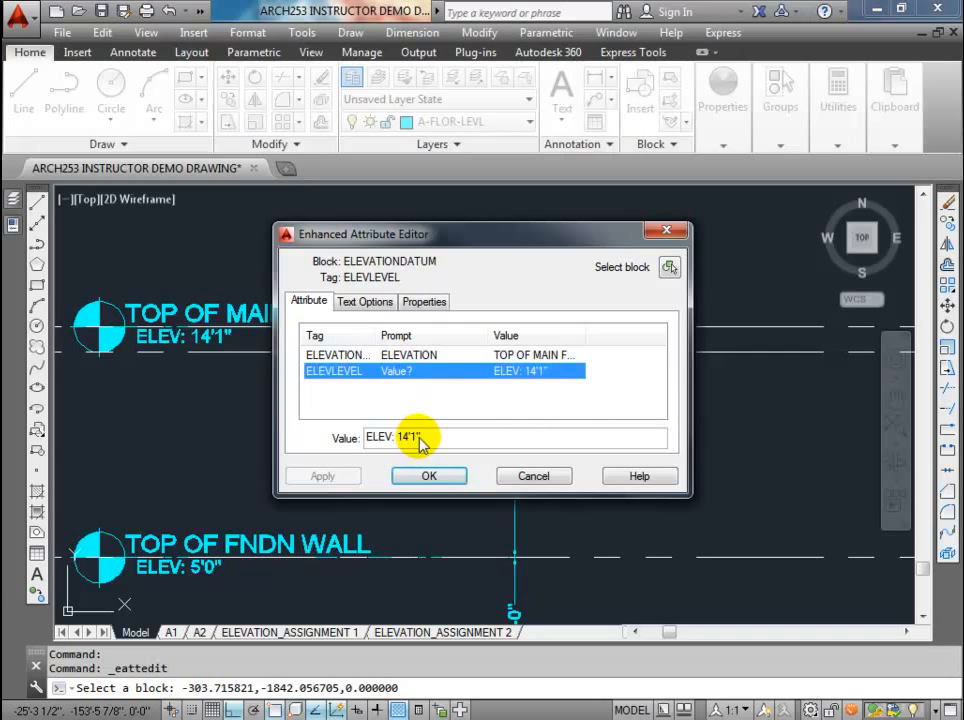
left_click(429, 476)
middle_click_drag(327, 487, 344, 401)
double_click(289, 460)
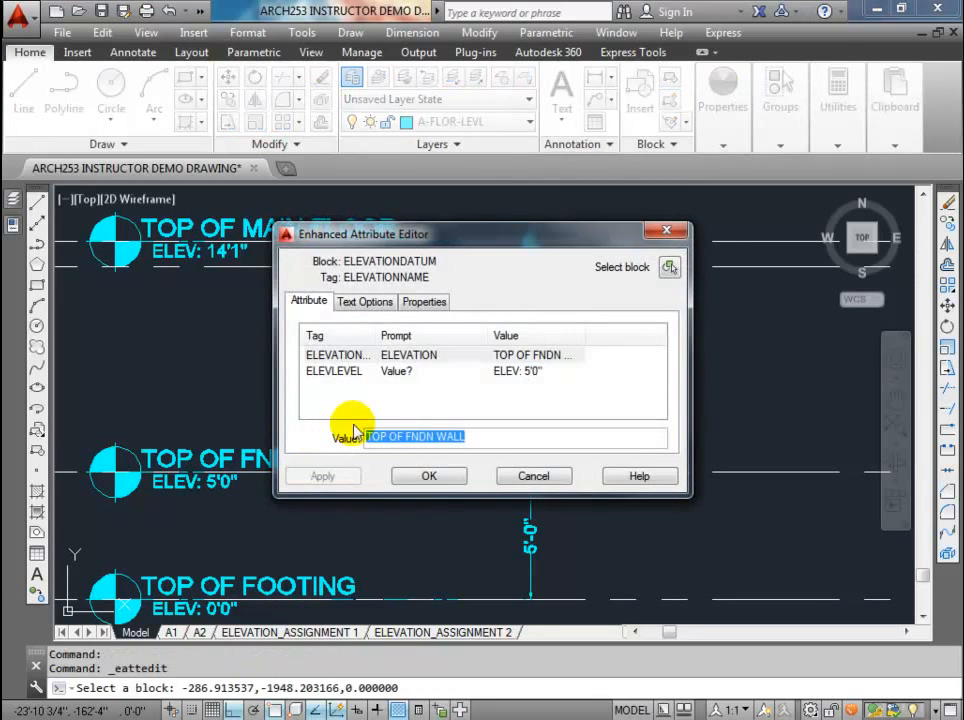
left_click(409, 371)
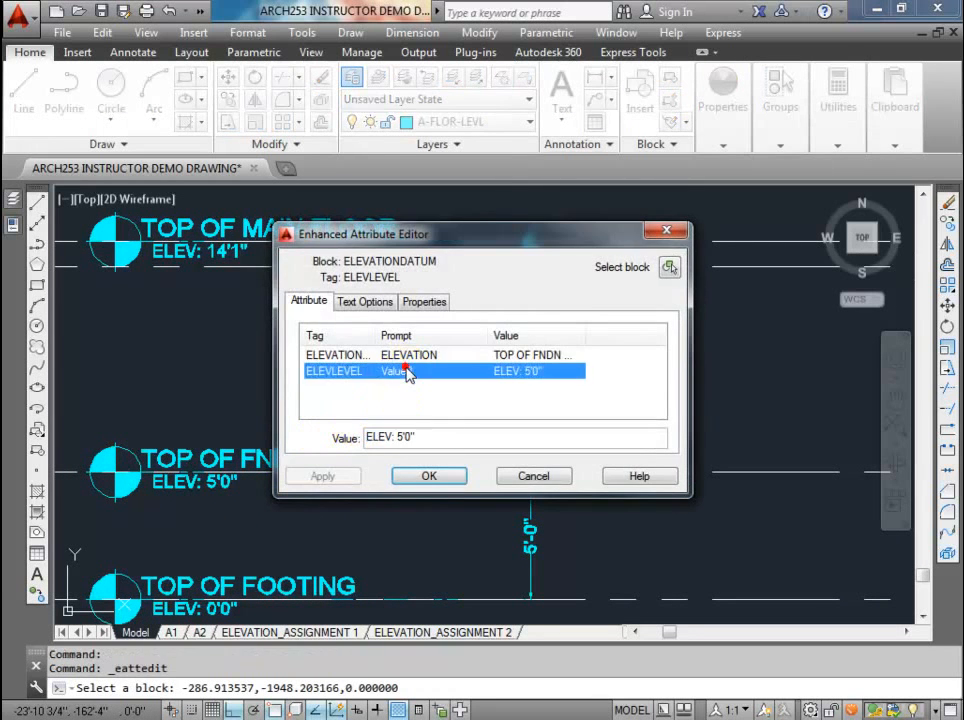
left_click(426, 478)
Step: Add a vertical linear dimension from TOP OF MAIN FLOOR to TOP OF MAIN FLR WALLS, in line with the dimensions below
middle_click_drag(270, 548, 280, 508)
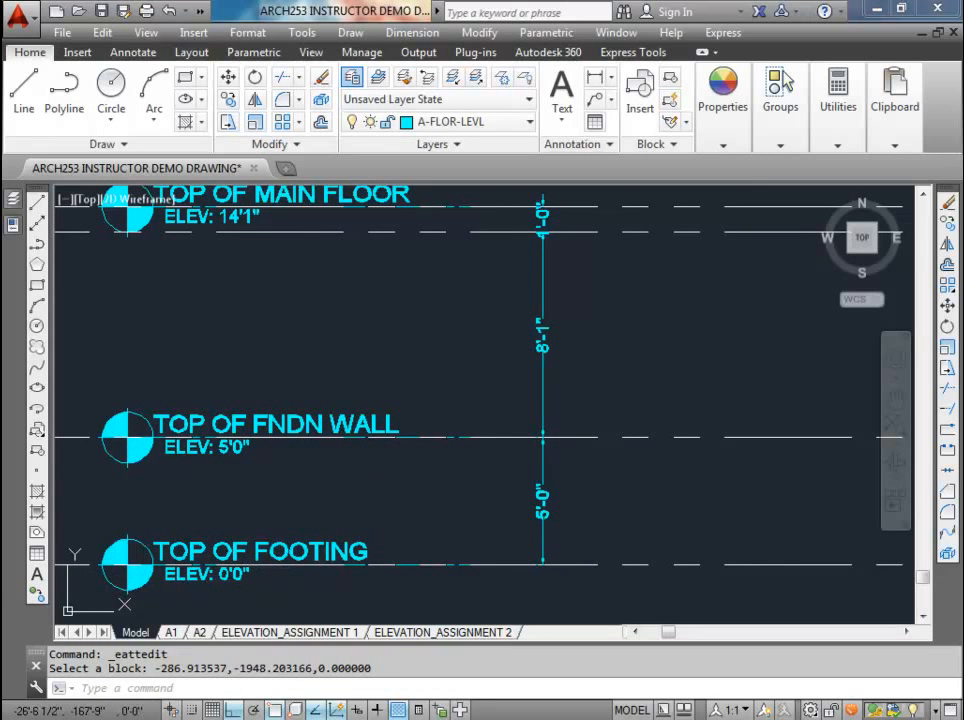
scroll(230, 558, "down", 2)
scroll(228, 340, "up", 3)
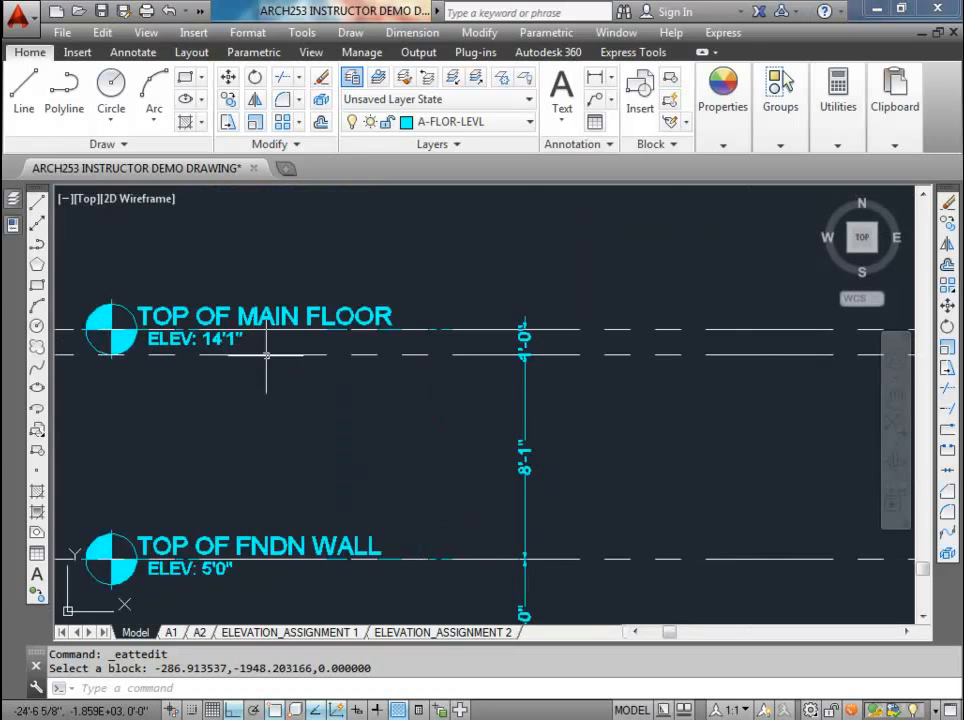
middle_click_drag(307, 354, 307, 479)
left_click(595, 78)
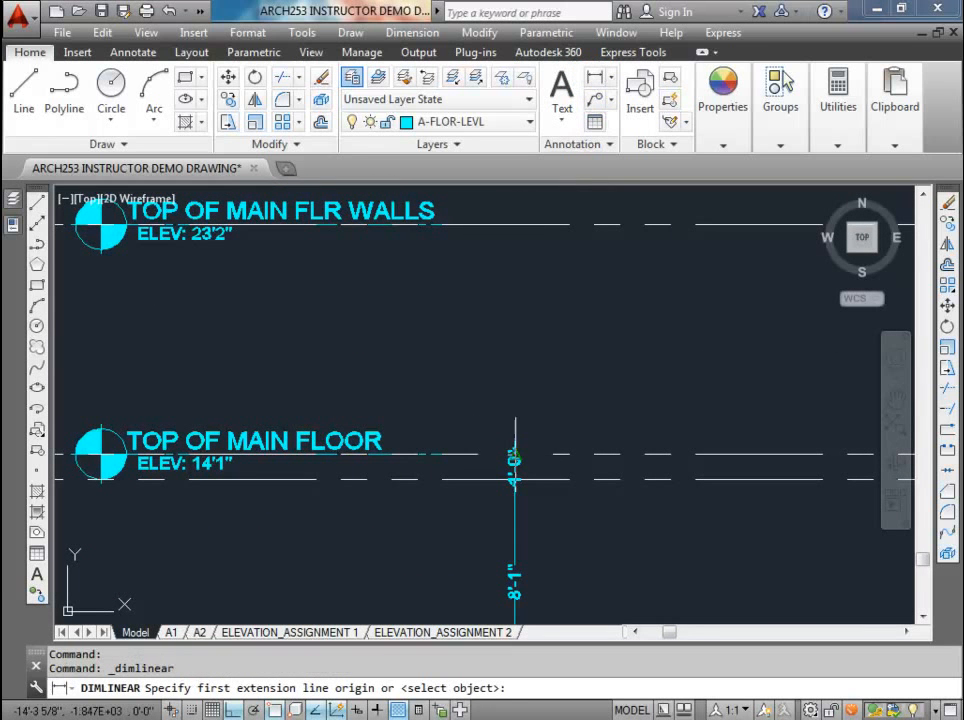
left_click(514, 456)
left_click(508, 226)
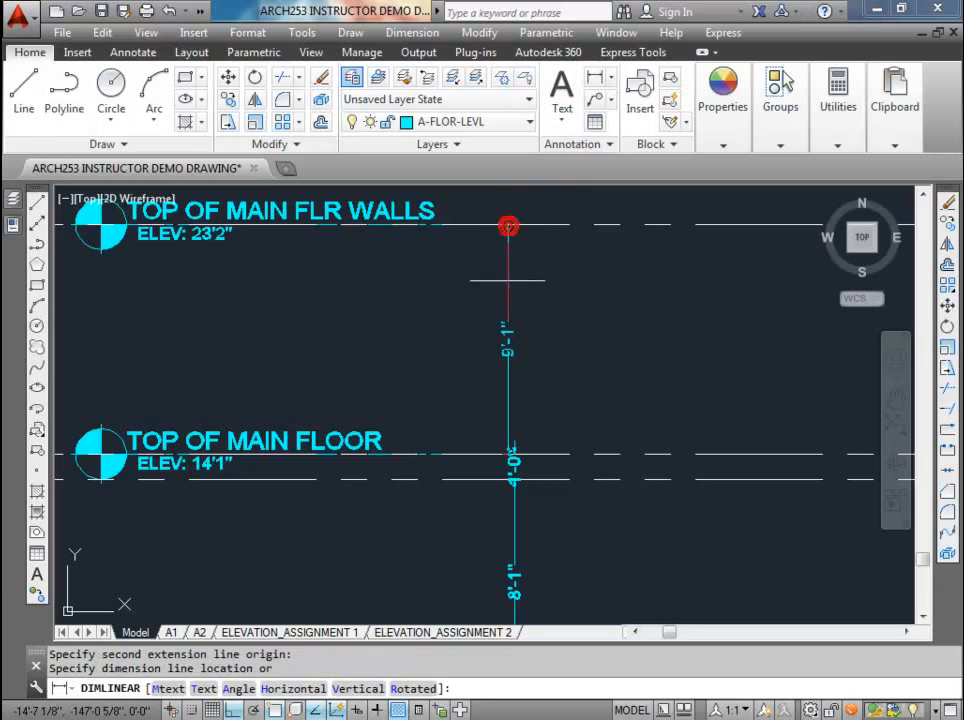
left_click(514, 456)
key("Escape")
key("Escape")
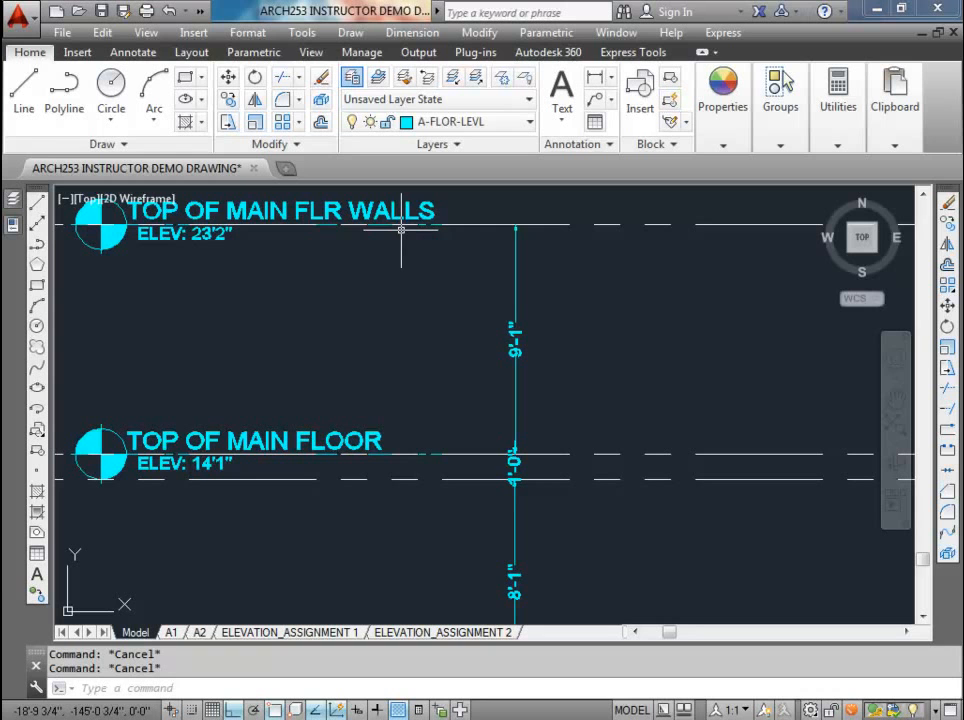
Step: Copy the TOP OF MAIN FLR WALLS level marker straight up into the empty space above it
middle_click_drag(368, 289, 370, 383)
scroll(370, 387, "down", 2)
middle_click_drag(362, 300, 363, 385)
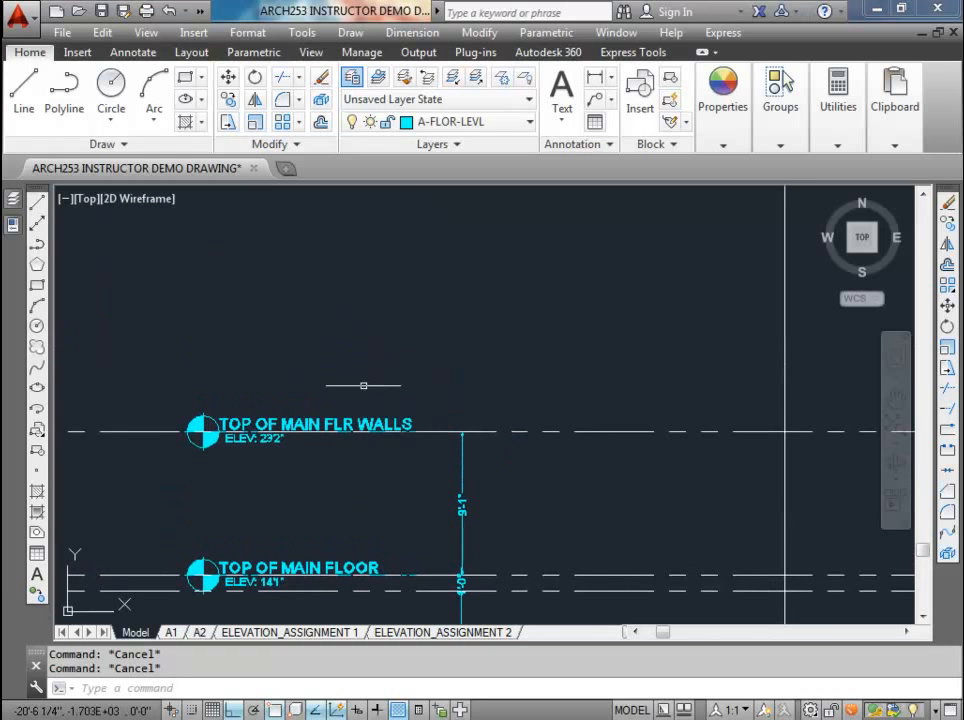
left_click(254, 422)
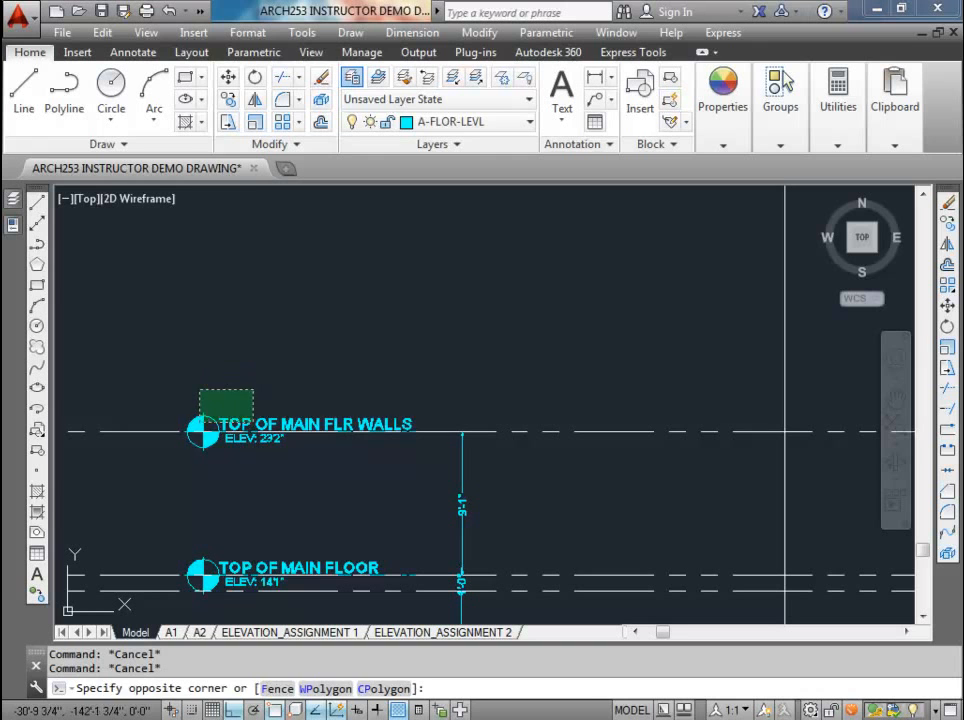
left_click(200, 391)
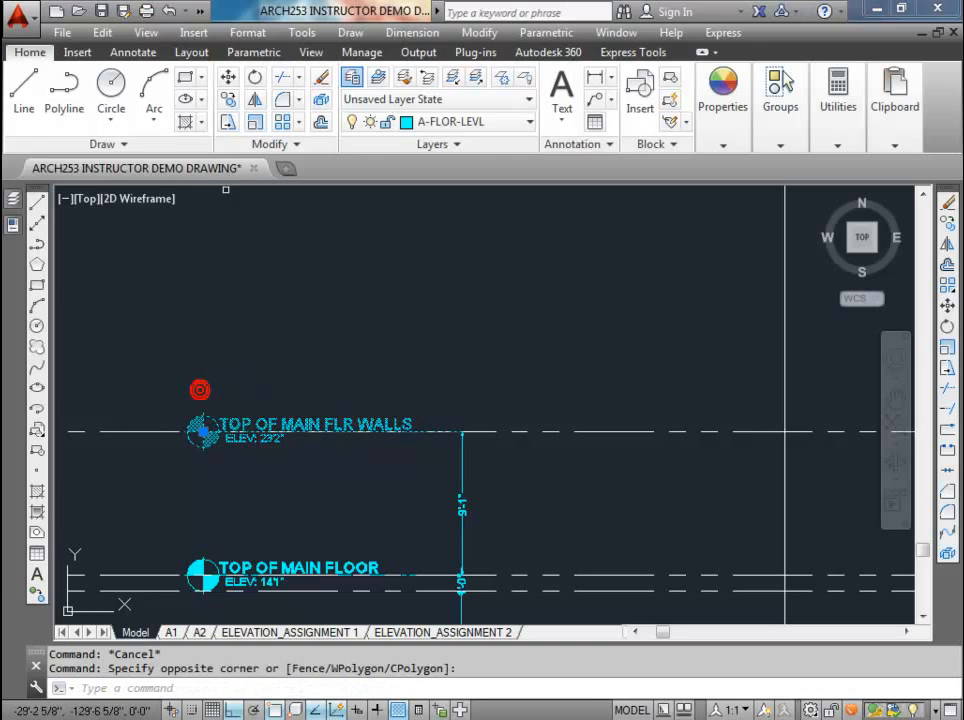
left_click(227, 102)
left_click(179, 394)
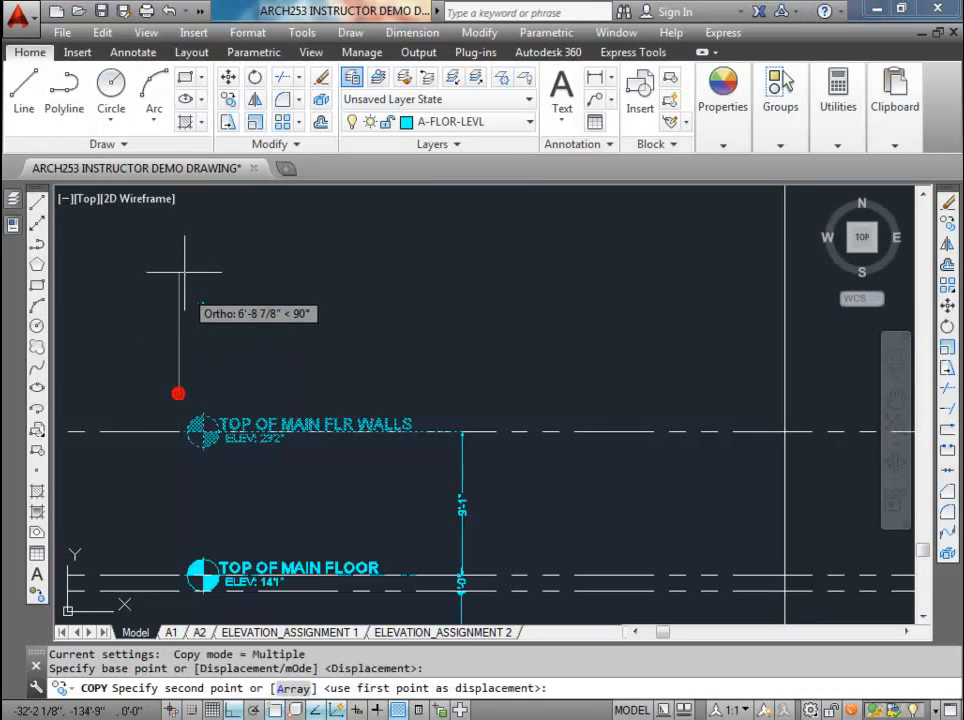
key("Escape")
key("Escape")
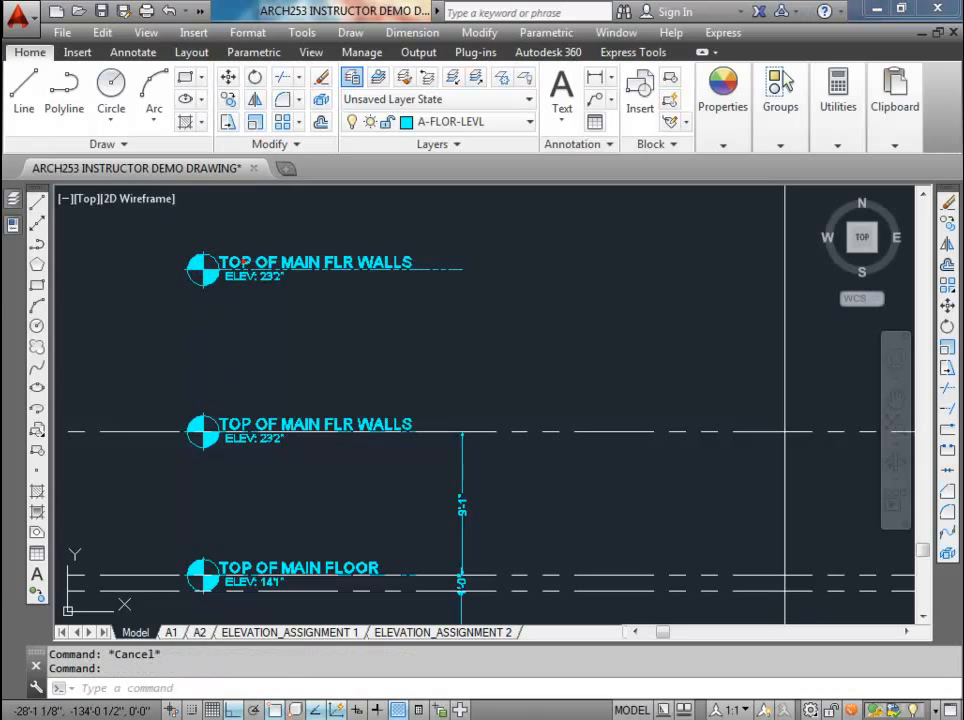
Step: Change the elevation name attribute of the uppermost level marker to TOP OF ROOF
double_click(245, 267)
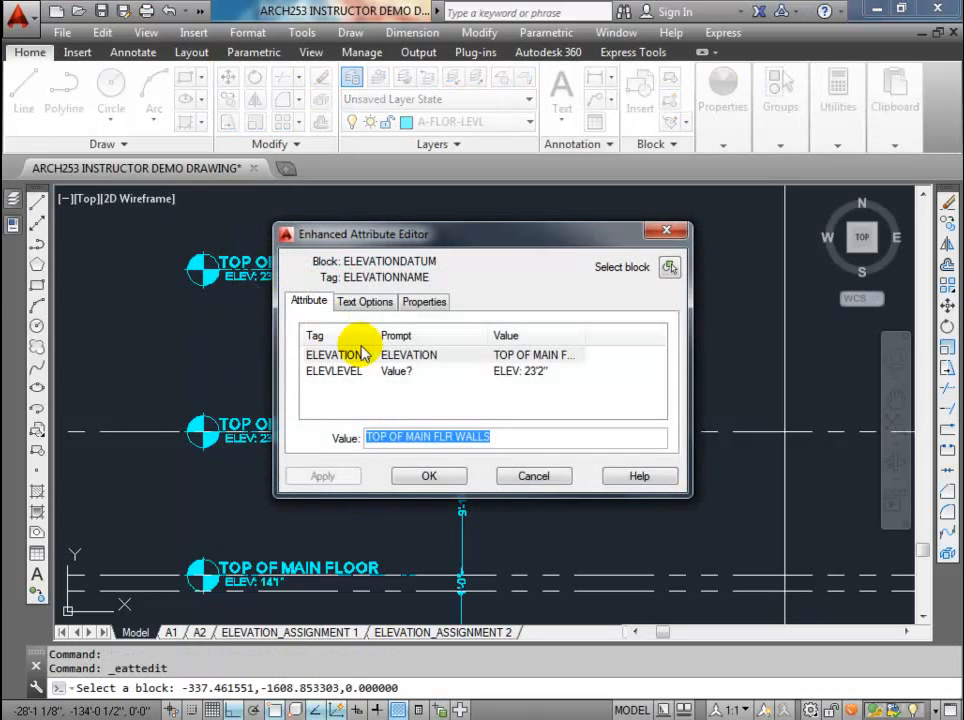
left_click(415, 437)
left_click_drag(402, 437, 538, 434)
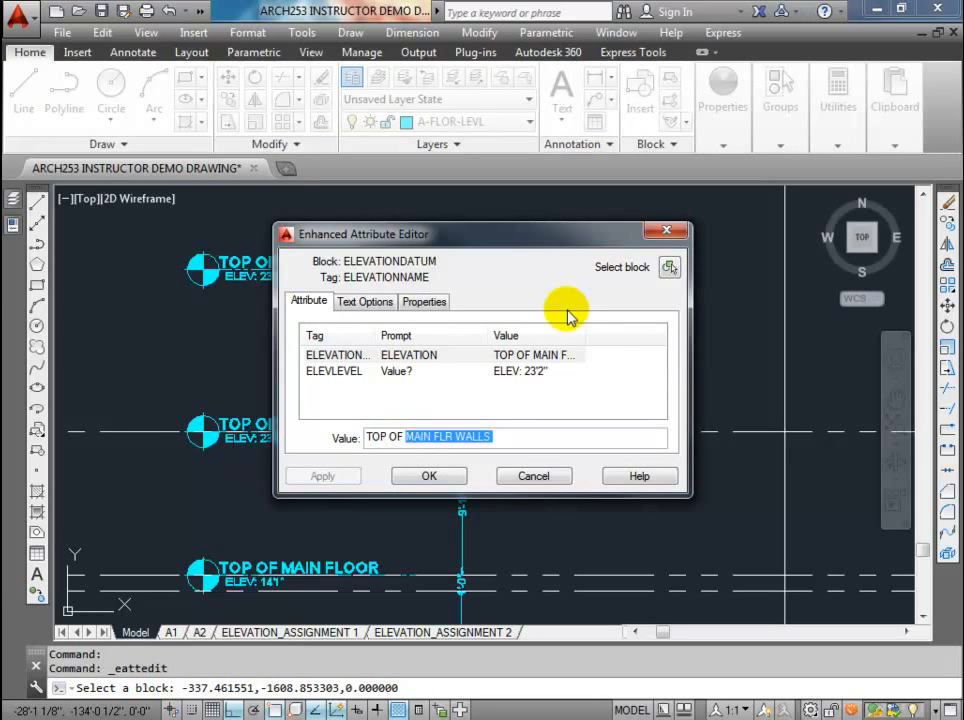
type("roof")
key("BackSpace")
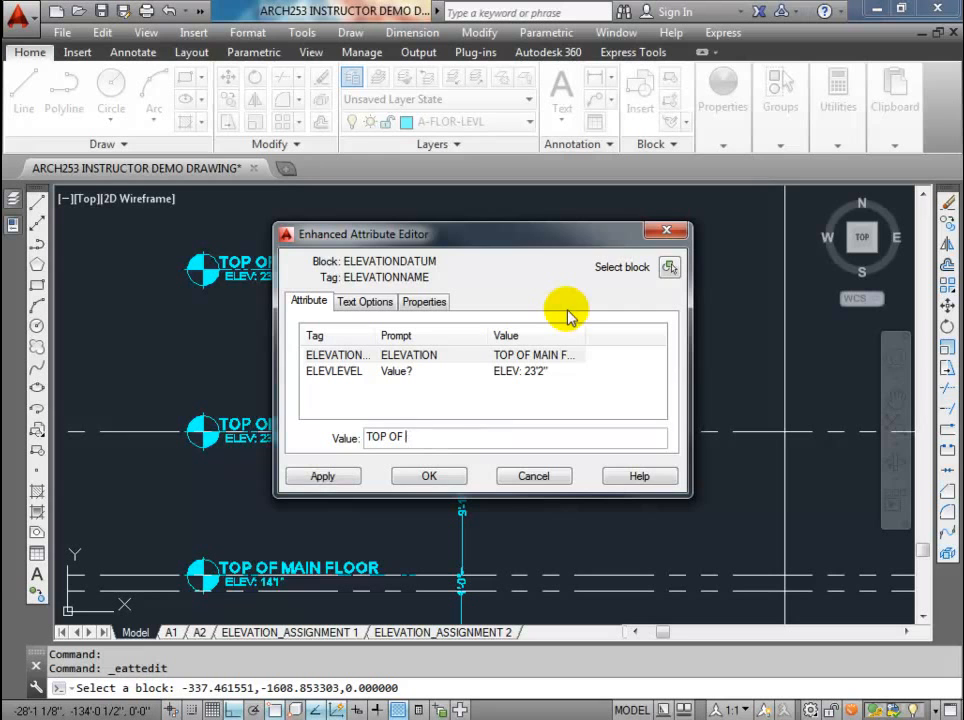
type("ROOF")
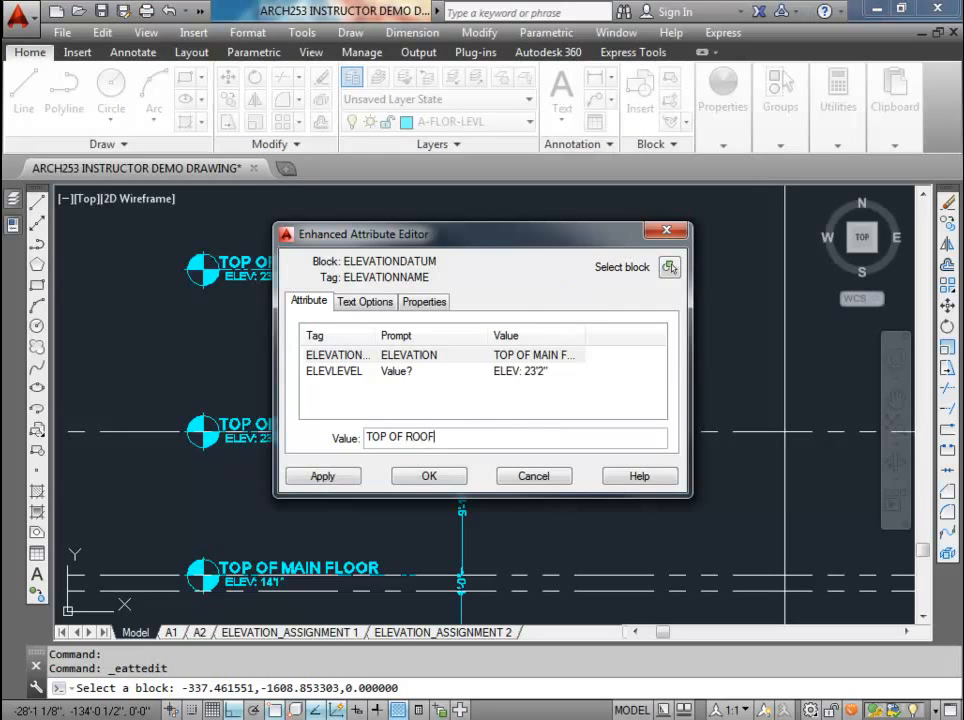
Step: Set the uppermost marker's elevation level attribute to "ELEV: ???" and apply the attribute edits
left_click(519, 370)
left_click(440, 437)
double_click(400, 438)
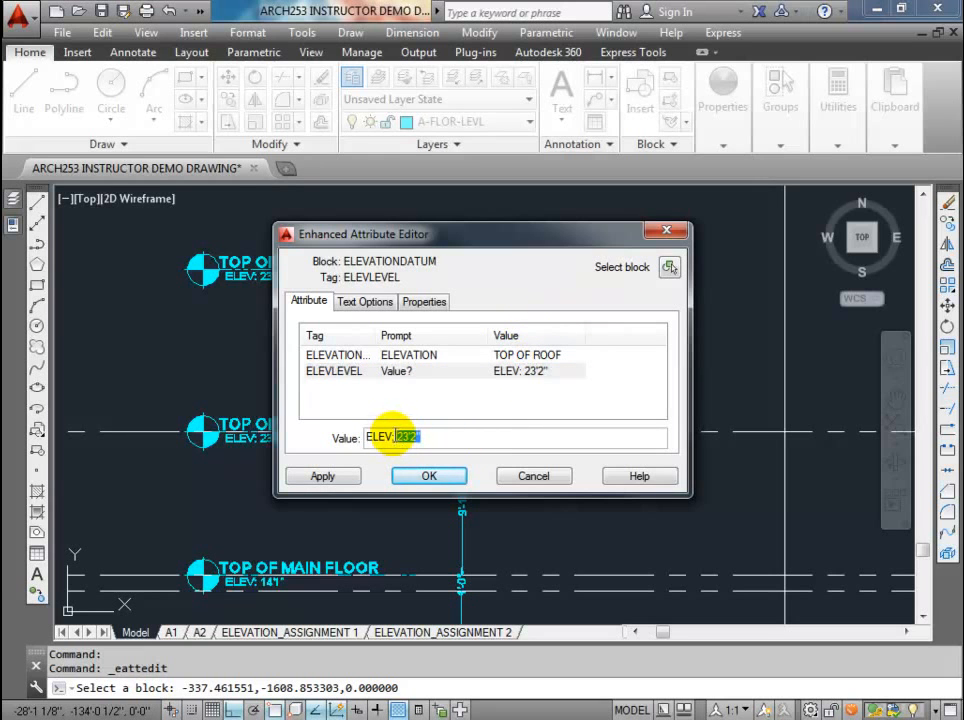
type("???")
left_click(340, 476)
left_click(430, 477)
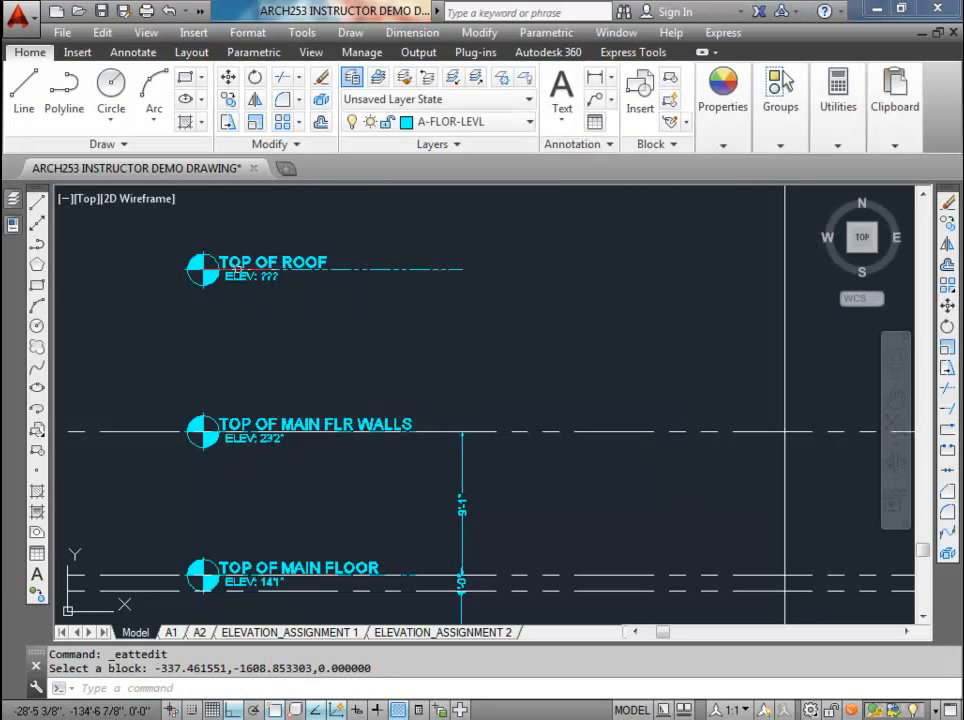
Step: Review the layout of level markers and construction lines, and the detail line layer table beneath them
scroll(270, 274, "down", 2)
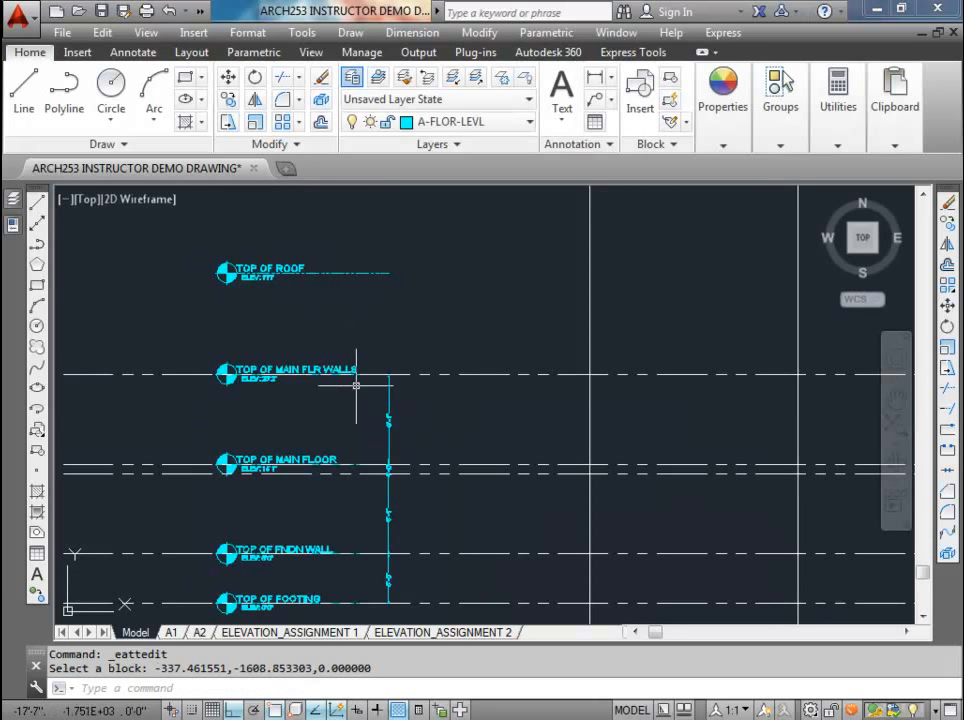
scroll(366, 396, "down", 3)
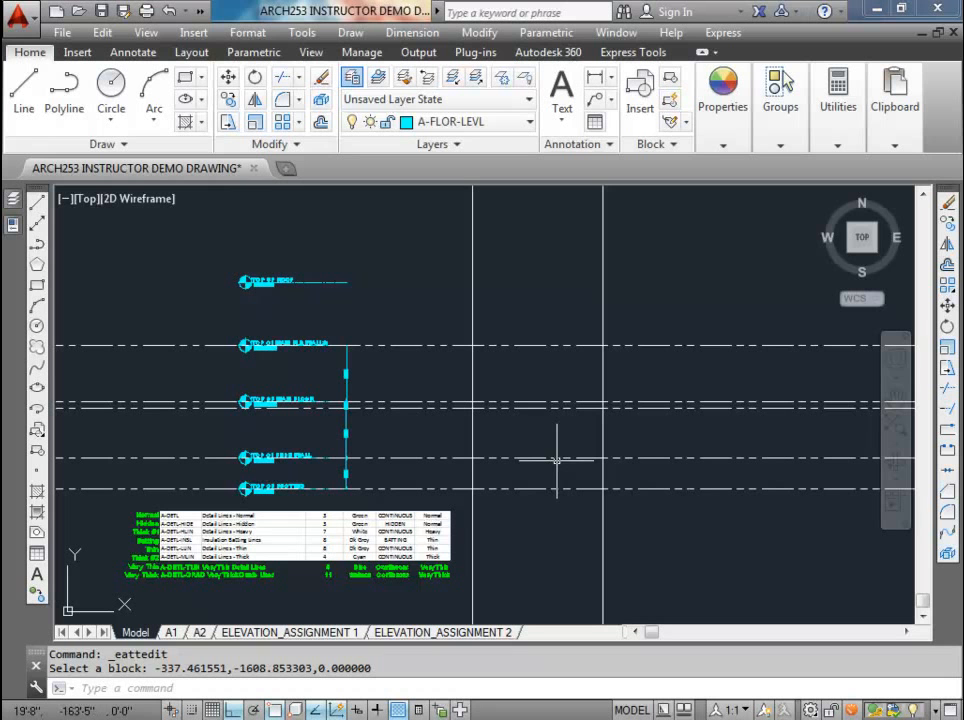
scroll(560, 490, "up", 2)
scroll(484, 473, "down", 2)
scroll(296, 435, "up", 3)
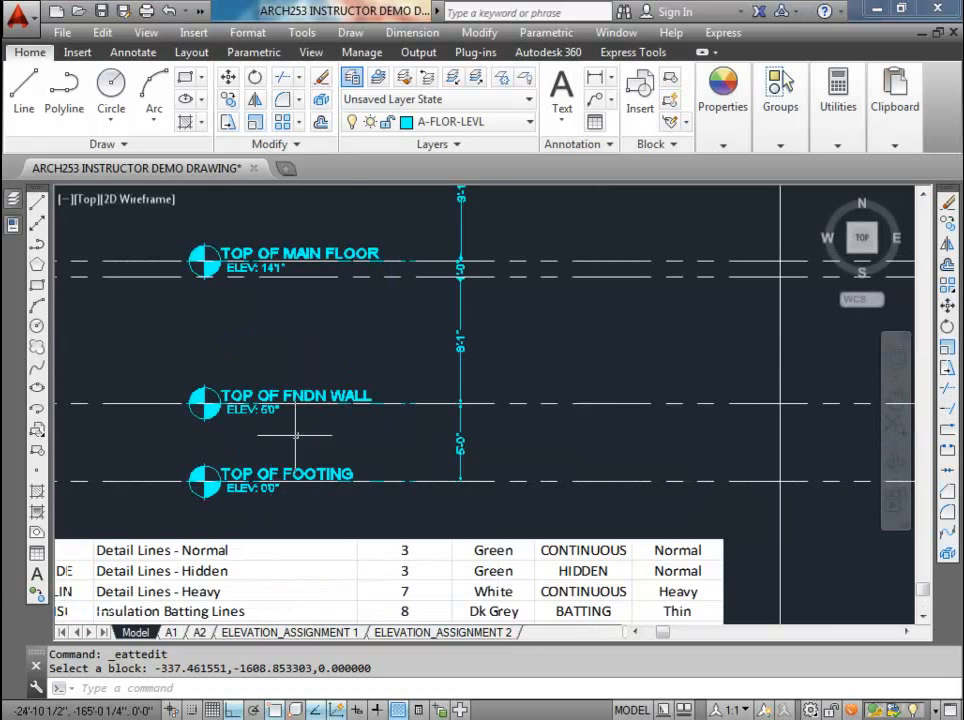
scroll(283, 451, "down", 4)
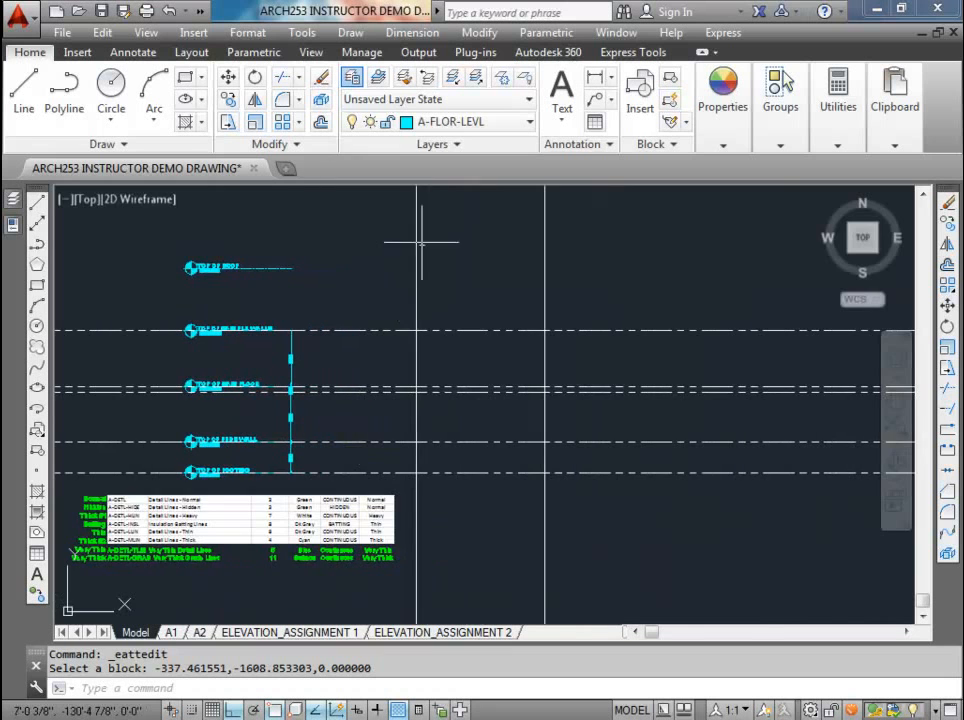
scroll(180, 455, "up", 5)
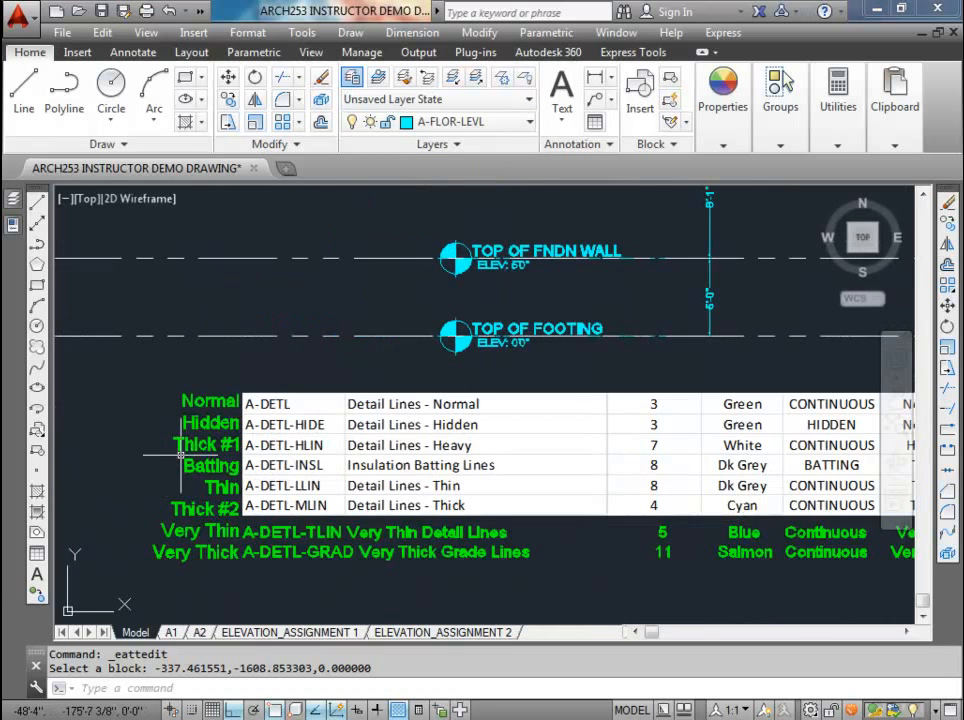
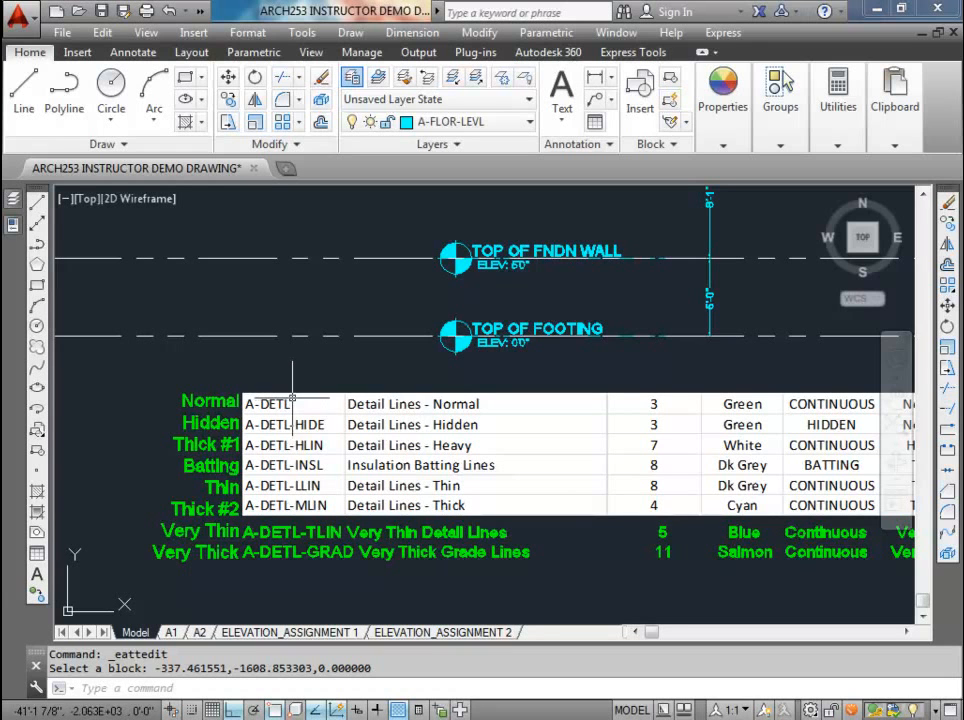
Step: Make A-DETL, the normal detail line layer, the current layer
scroll(292, 398, "down", 4)
scroll(380, 420, "up", 3)
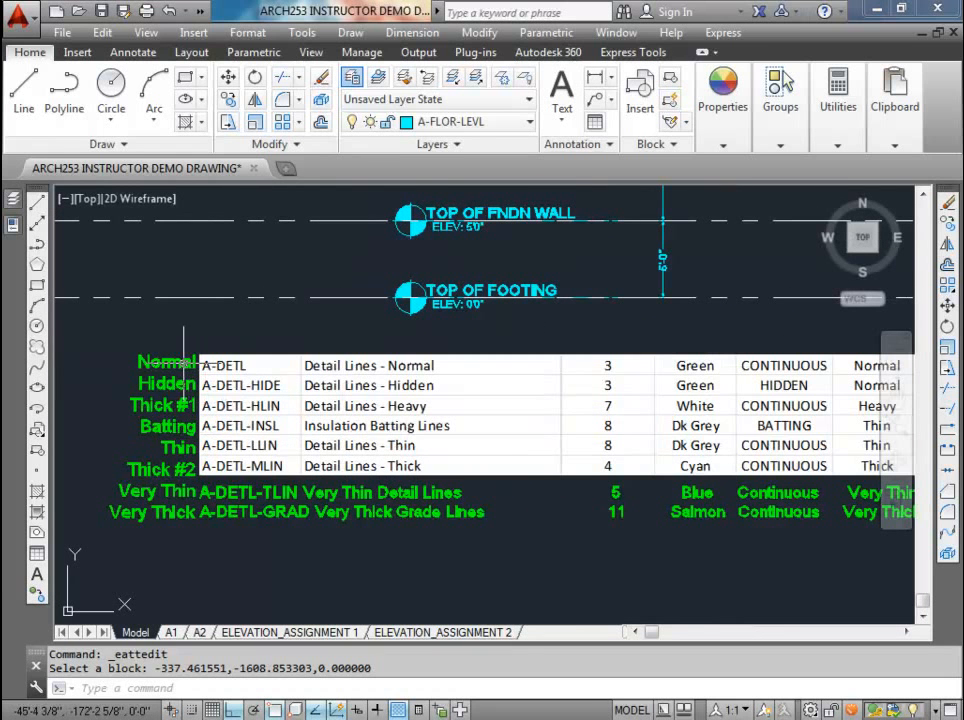
scroll(194, 351, "down", 3)
middle_click_drag(491, 383, 359, 467)
scroll(359, 467, "up", 3)
scroll(387, 437, "down", 2)
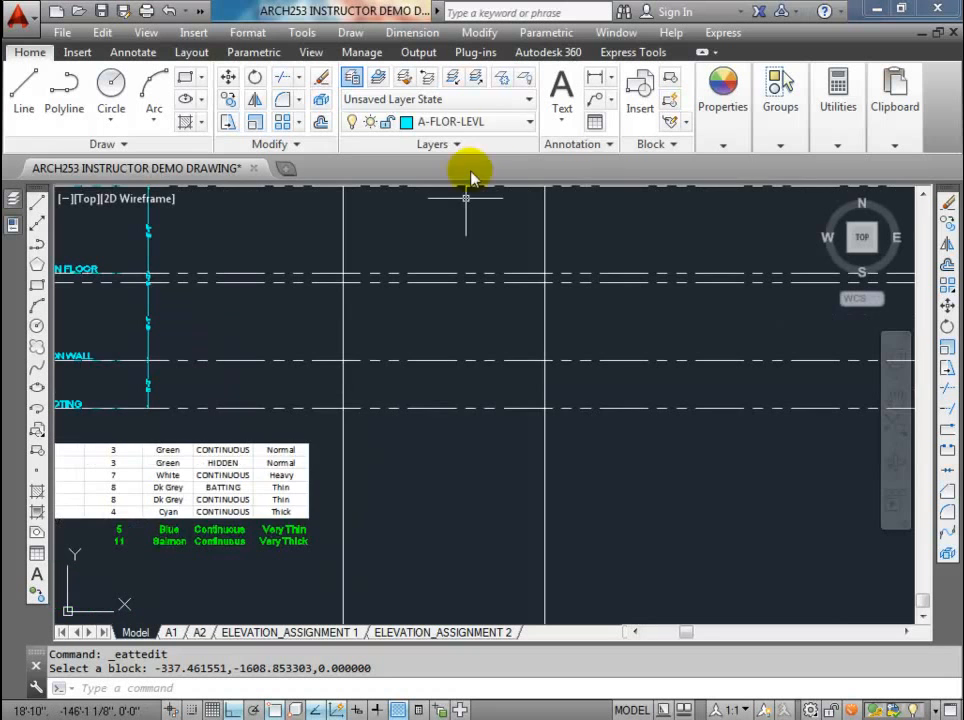
left_click(529, 121)
scroll(510, 303, "up", 10)
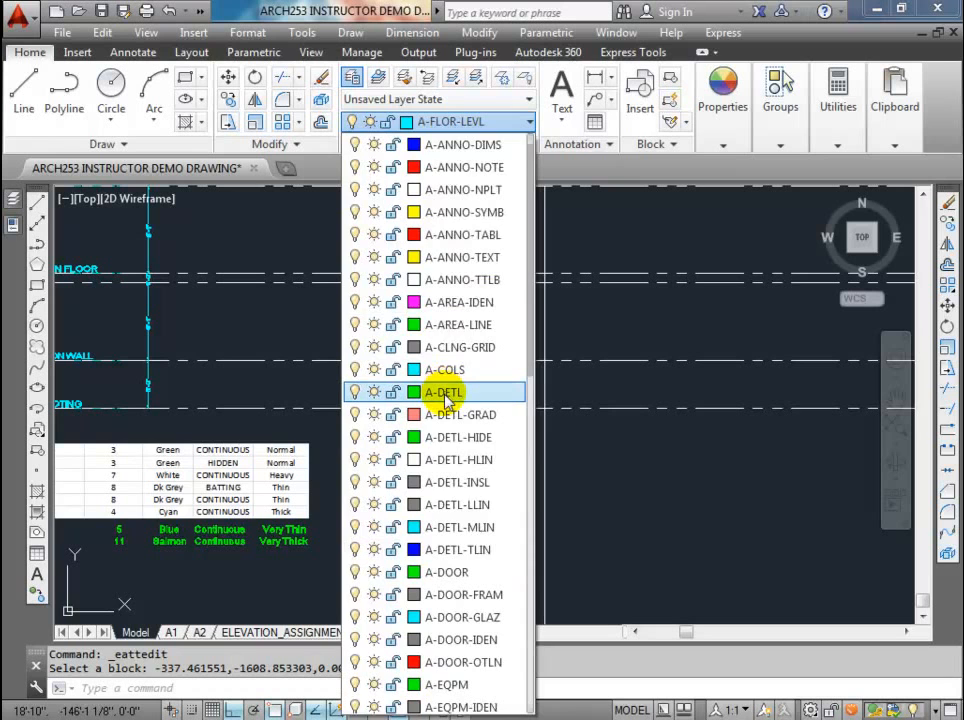
left_click(445, 393)
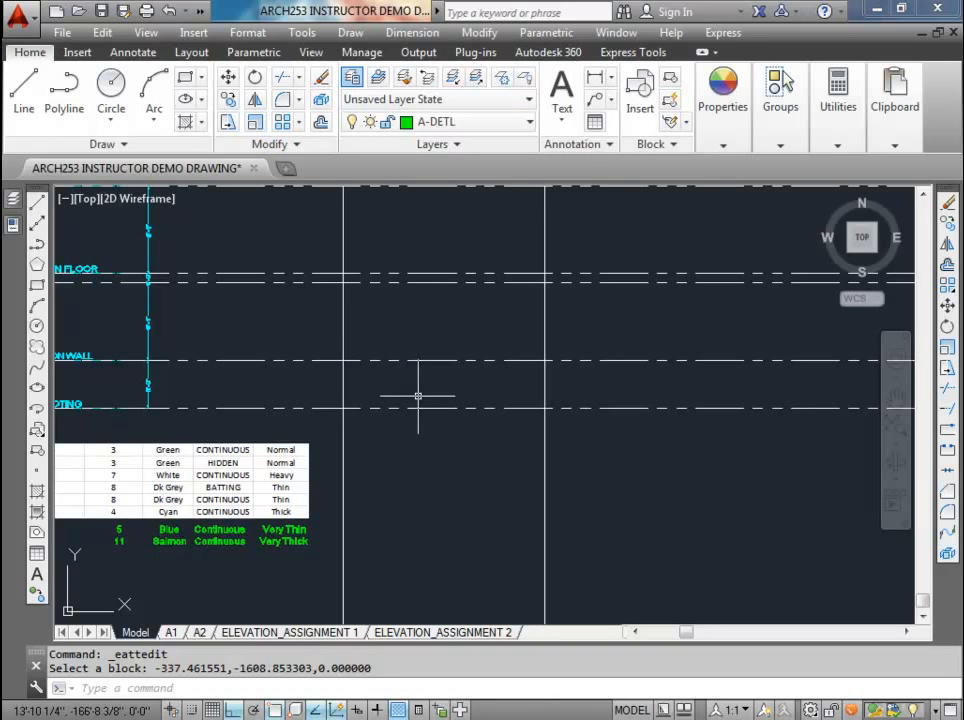
Step: Draw a foundation wall rectangle between the two vertical construction lines below the foundation plan, from the TOP OF FOOTING line to the TOP OF FNDN WALL line
type("rec")
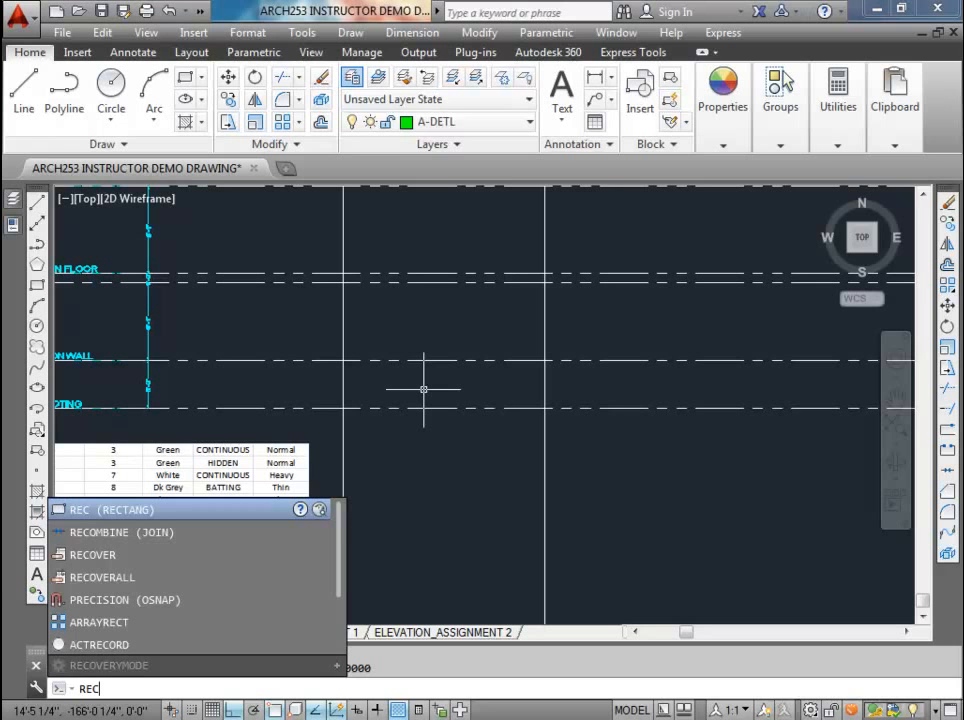
key("Return")
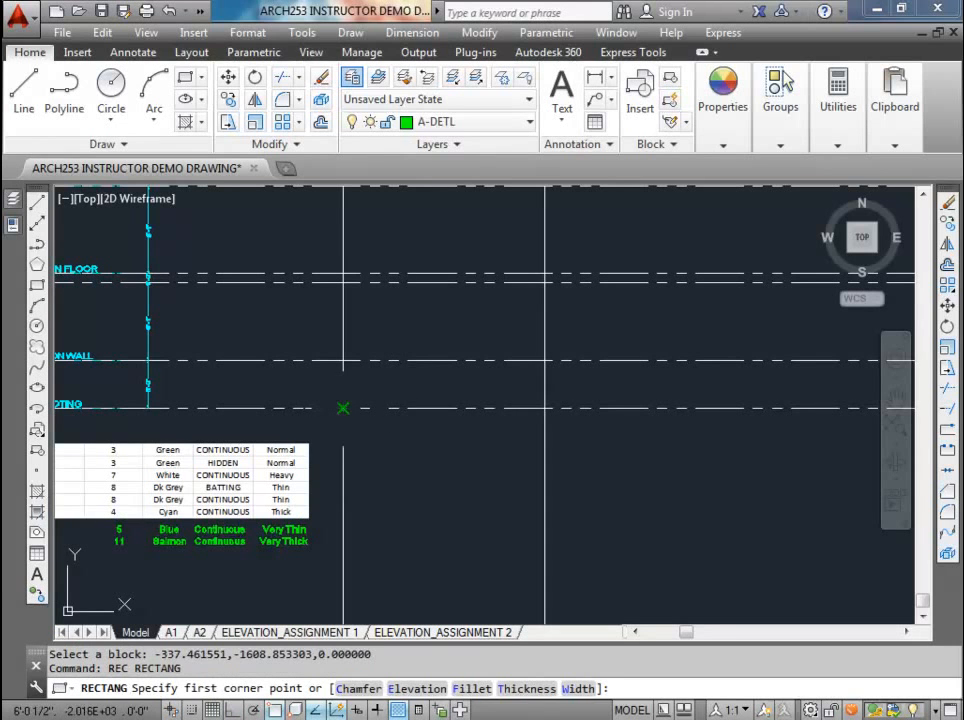
left_click(343, 408)
left_click(545, 359)
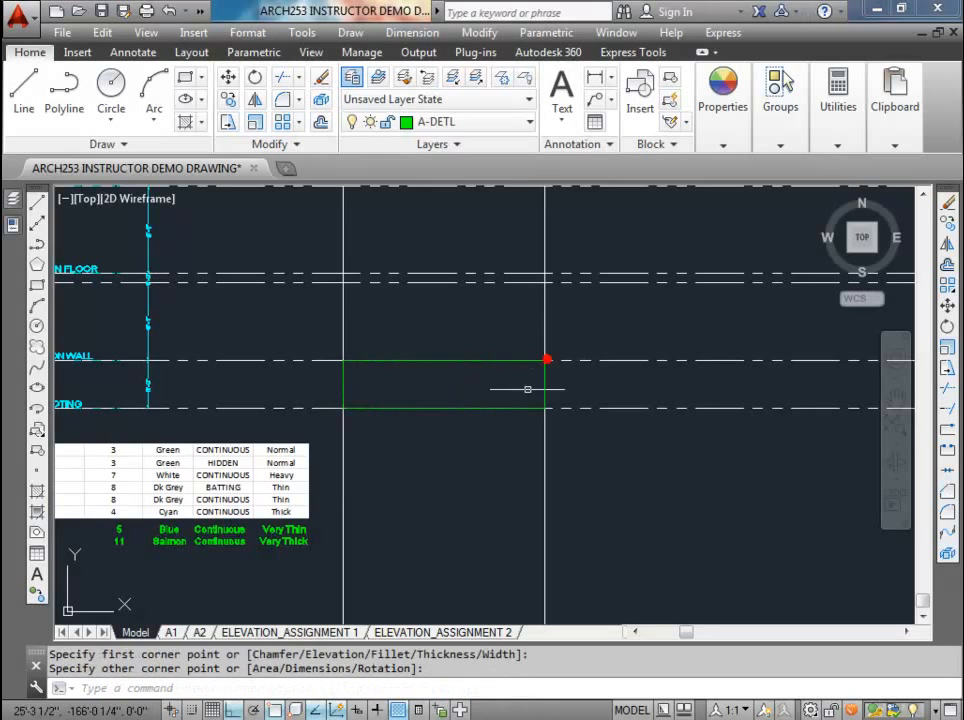
Step: Delete the two vertical construction lines running down from the foundation plan
scroll(516, 393, "down", 3)
scroll(456, 456, "up", 3)
scroll(469, 378, "down", 4)
key("Escape")
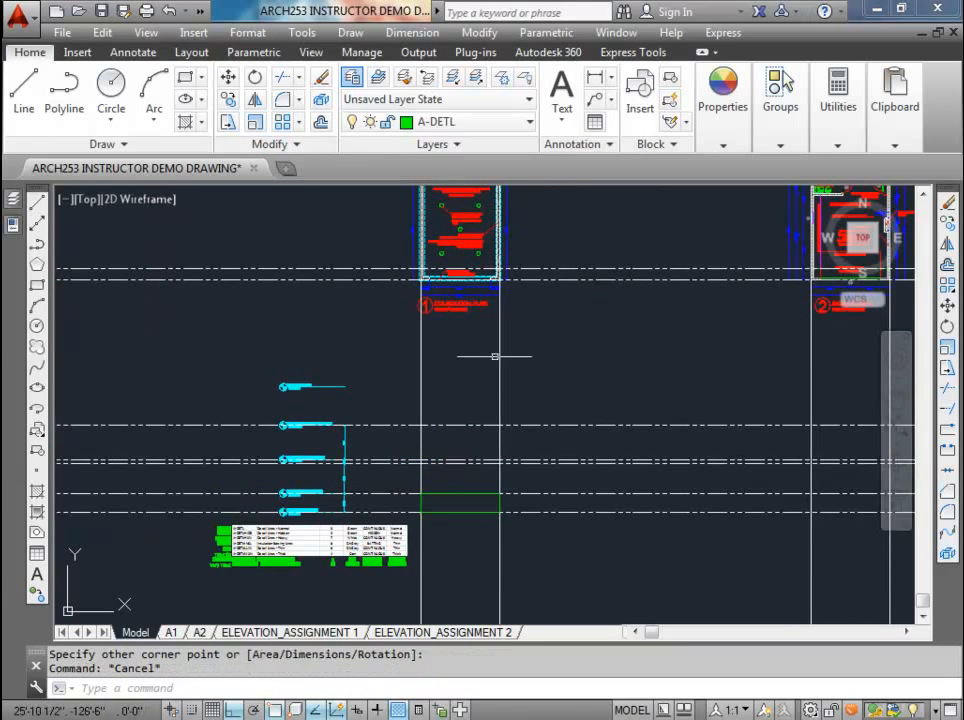
key("Escape")
scroll(500, 356, "up", 2)
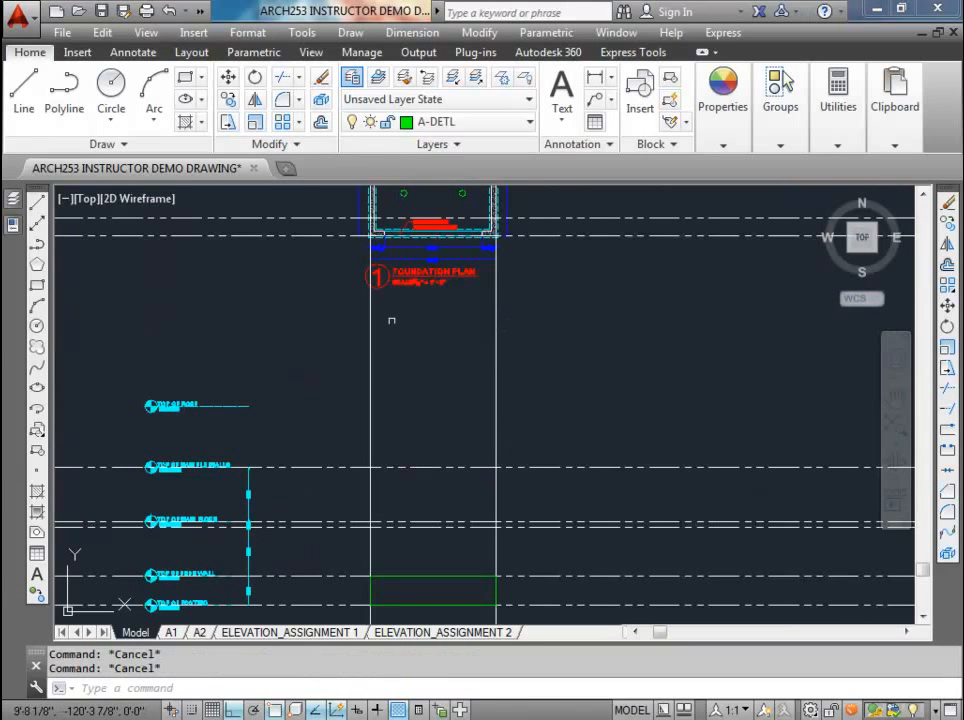
left_click(512, 374)
left_click(287, 338)
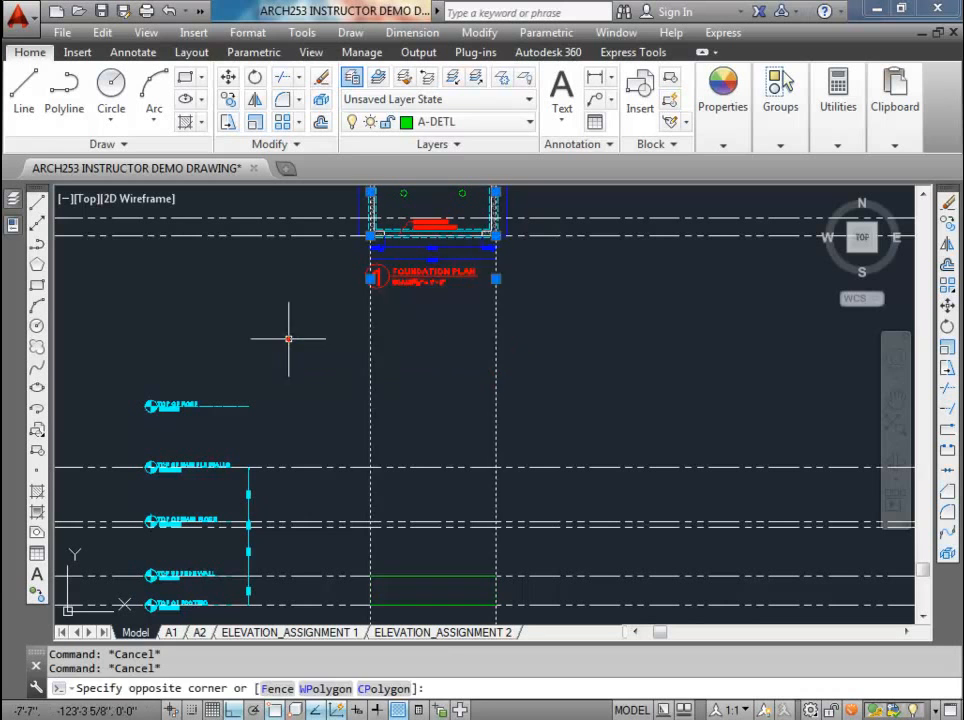
key("Delete")
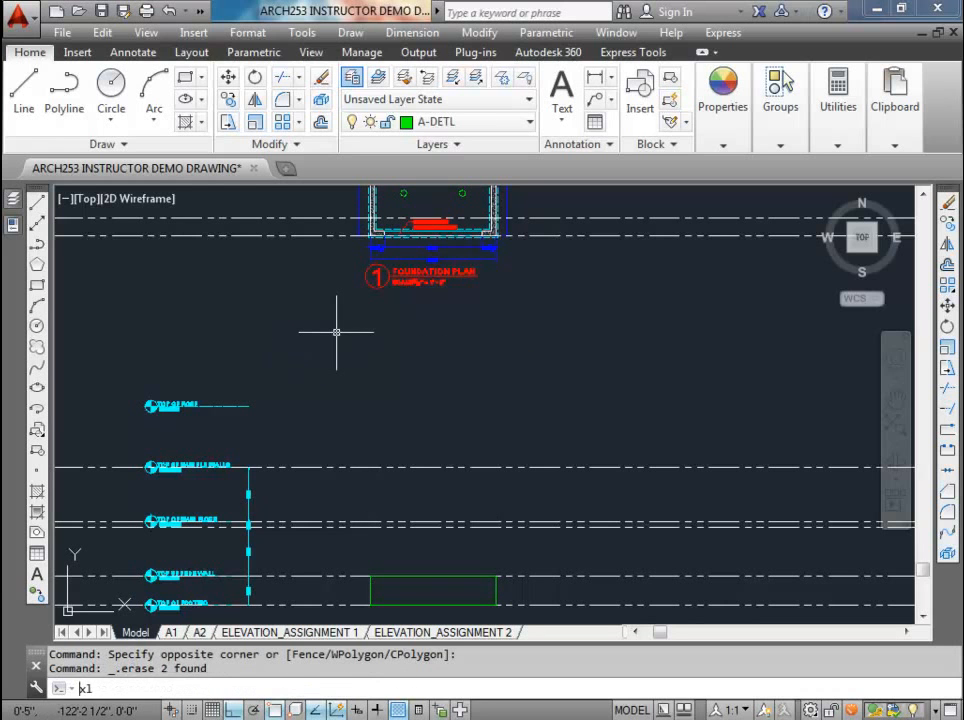
Step: Draw vertical construction lines through the foundation plan's lower-left and lower-right outer wall corners
key("Return")
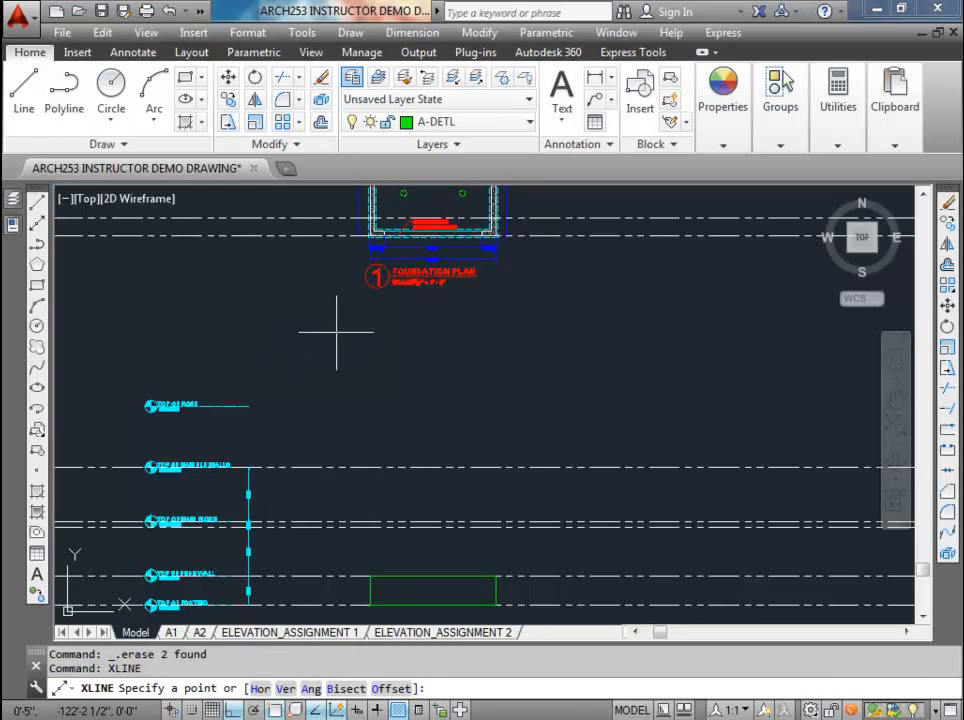
type("v")
key("Return")
scroll(340, 320, "up", 4)
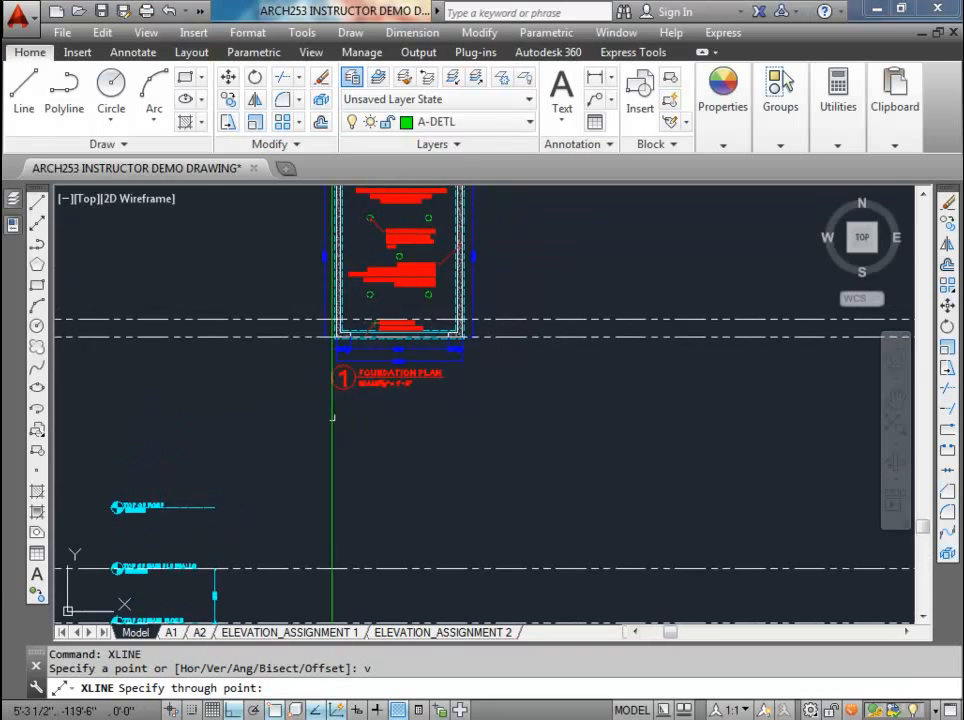
scroll(340, 316, "up", 4)
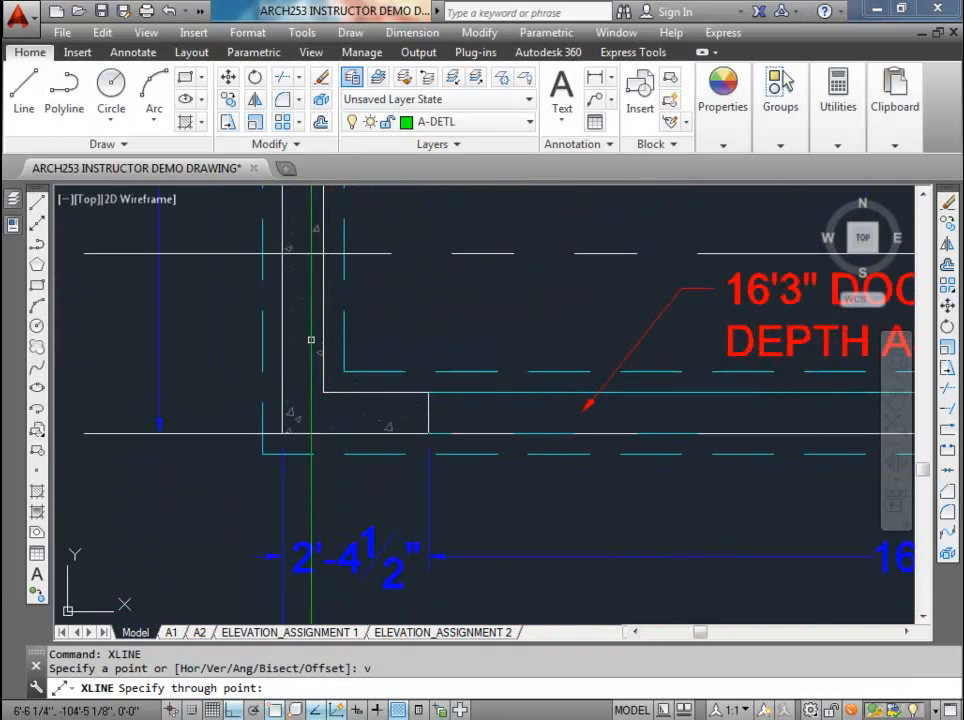
left_click(283, 433)
scroll(300, 420, "down", 4)
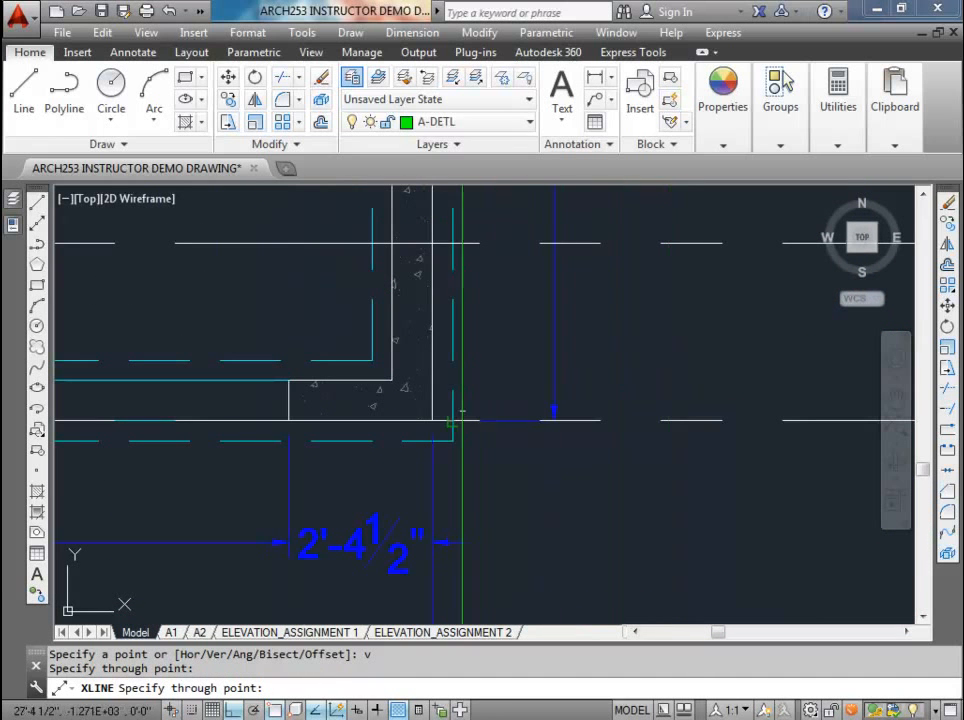
left_click(432, 420)
scroll(432, 420, "down", 8)
scroll(432, 364, "down", 4)
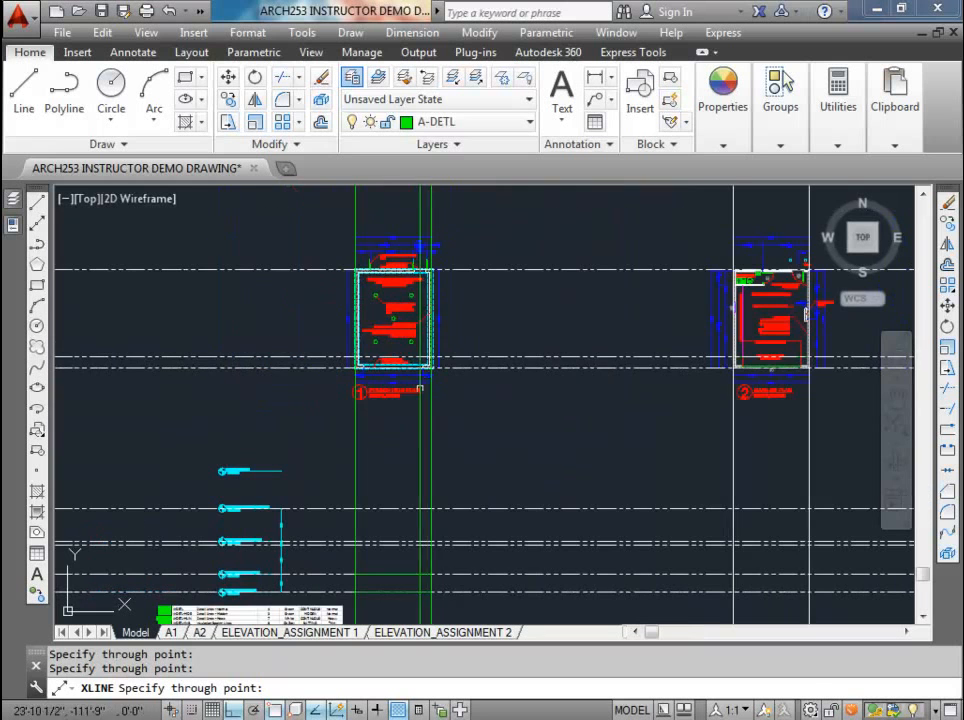
key("Escape")
middle_click_drag(850, 402, 484, 396)
left_click(463, 446)
left_click(307, 431)
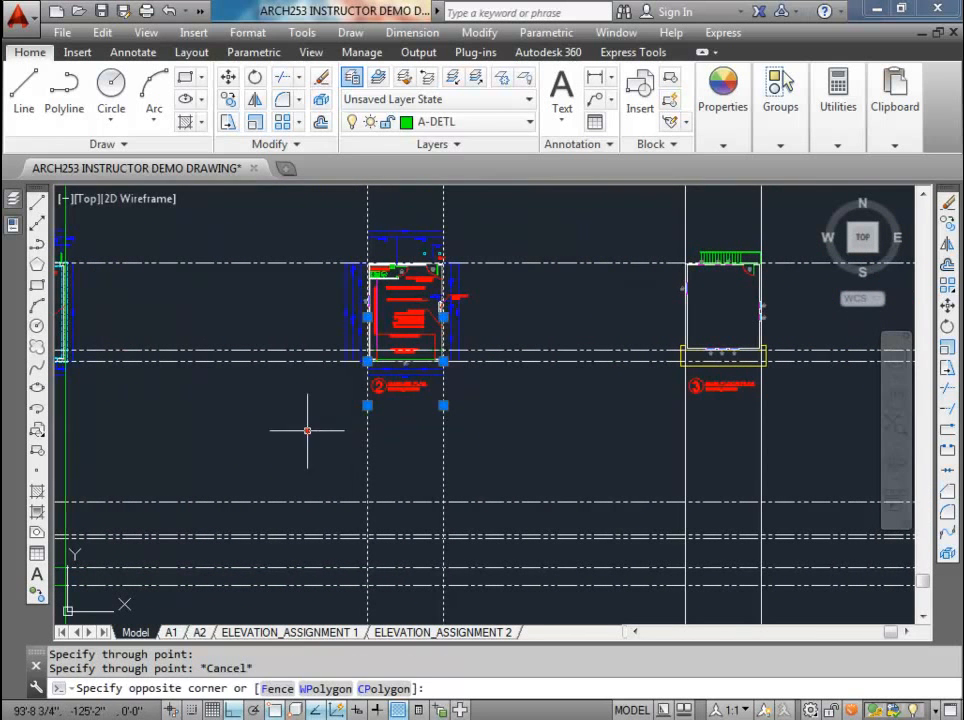
left_click(618, 426)
key("Escape")
key("Escape")
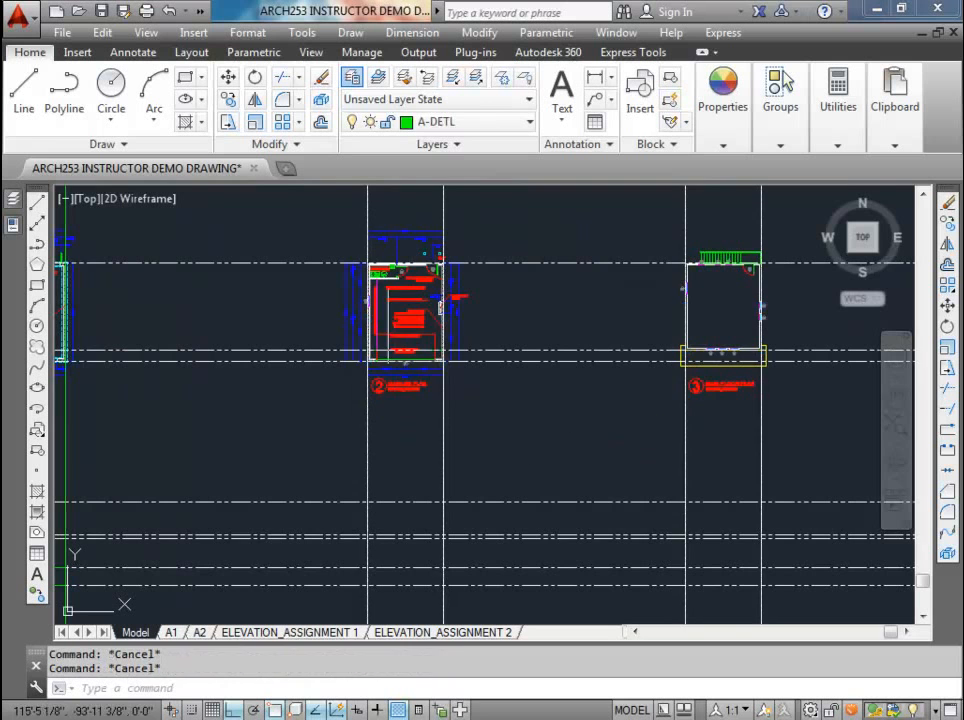
Step: Move the two green vertical construction lines through the foundation plan to the A-ANNO-NPLT layer
scroll(421, 402, "up", 4)
scroll(461, 376, "down", 4)
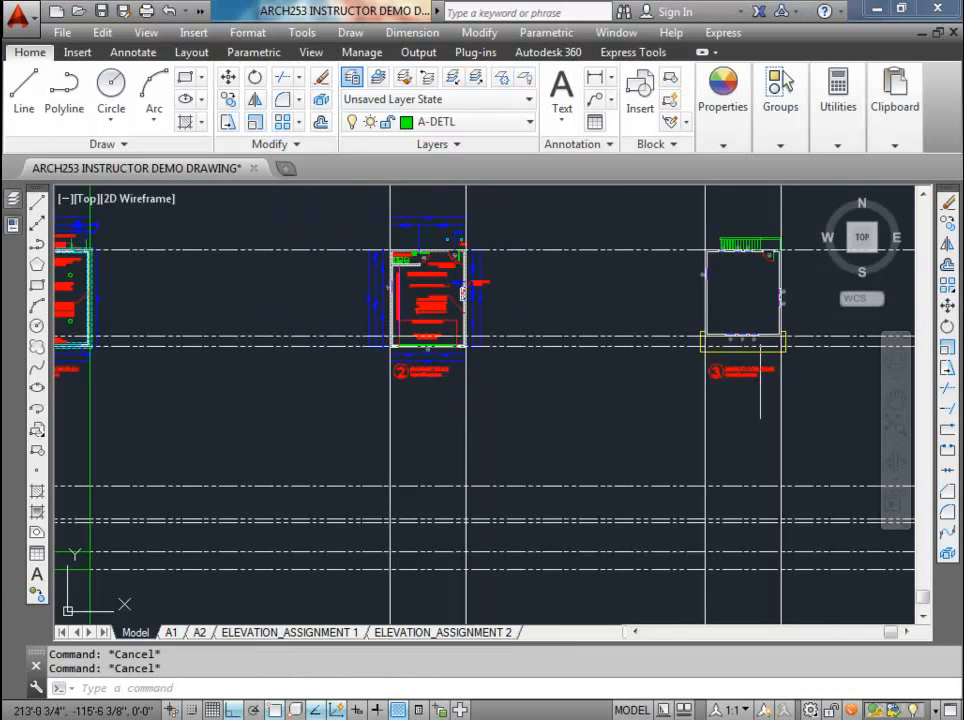
scroll(762, 385, "up", 4)
scroll(645, 341, "down", 6)
middle_click_drag(329, 389, 401, 397)
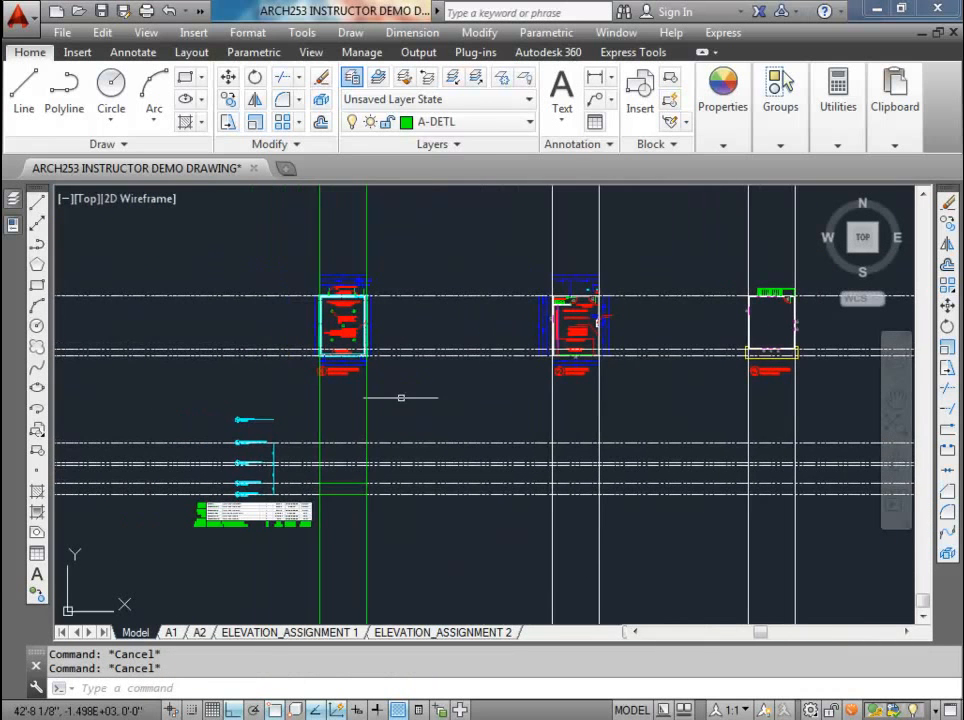
left_click(383, 404)
left_click(312, 394)
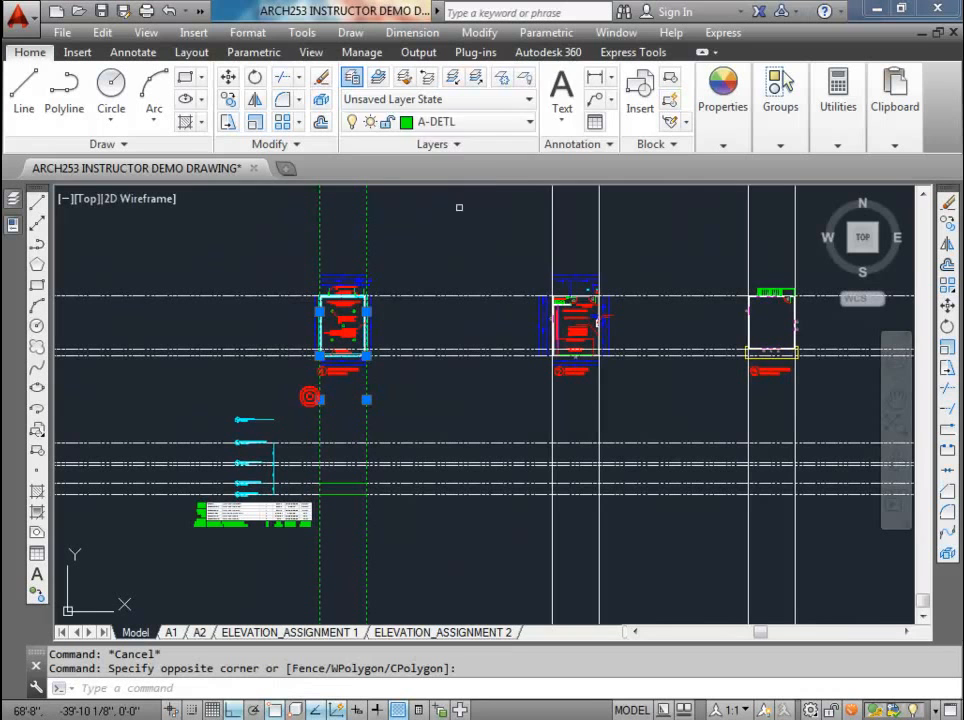
left_click(531, 123)
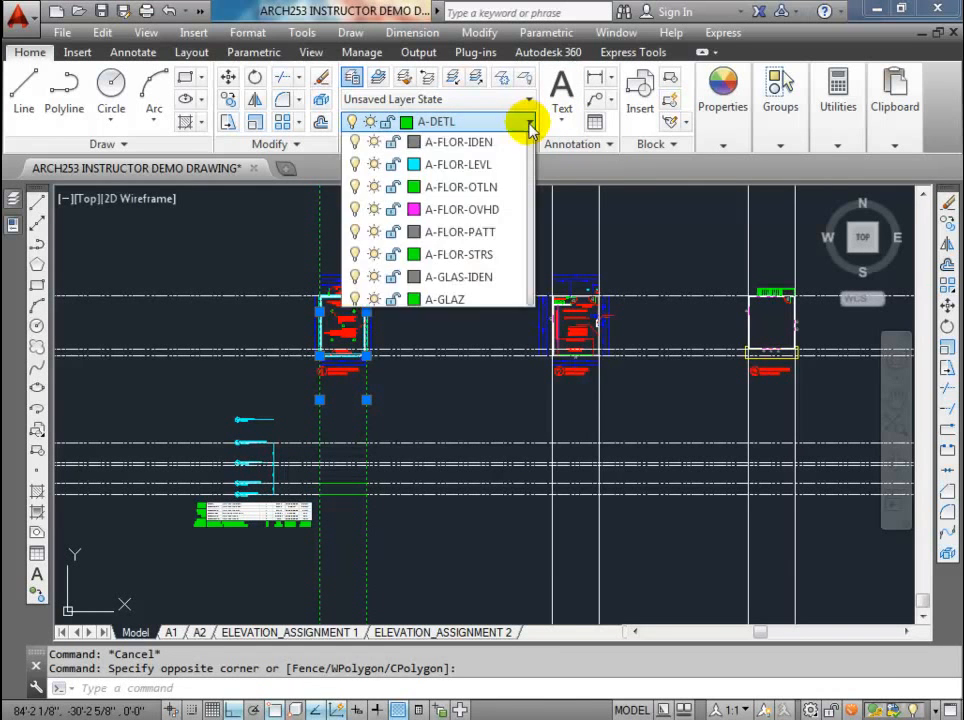
scroll(516, 271, "up", 4)
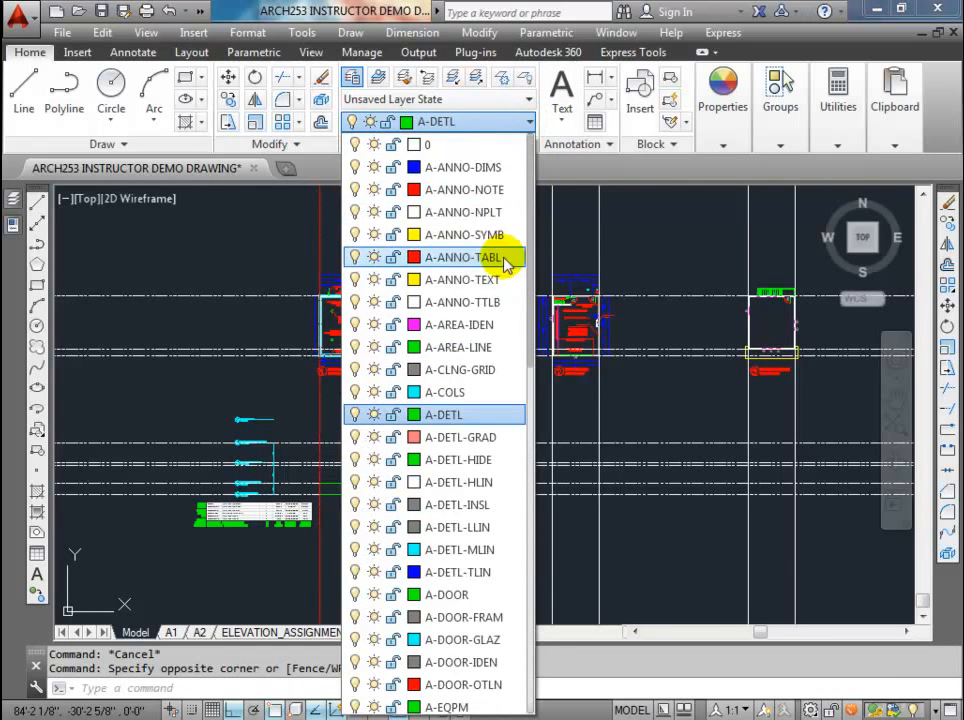
left_click(468, 212)
key("Escape")
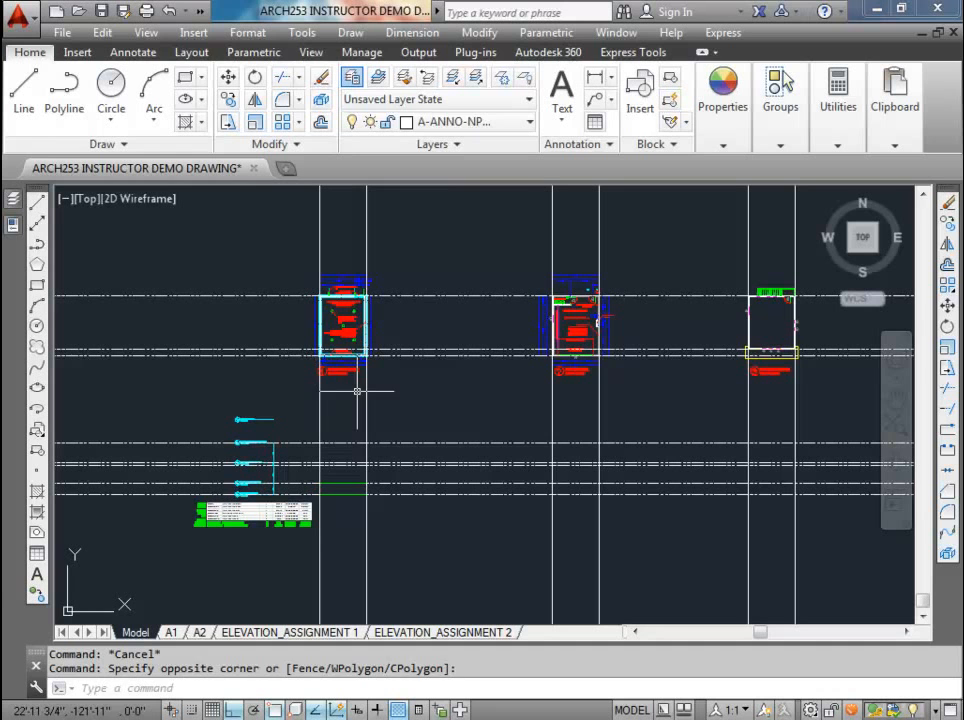
key("Escape")
Step: Set the linetype of all six vertical construction lines through the three plans to PHANTOMX2
left_click(809, 413)
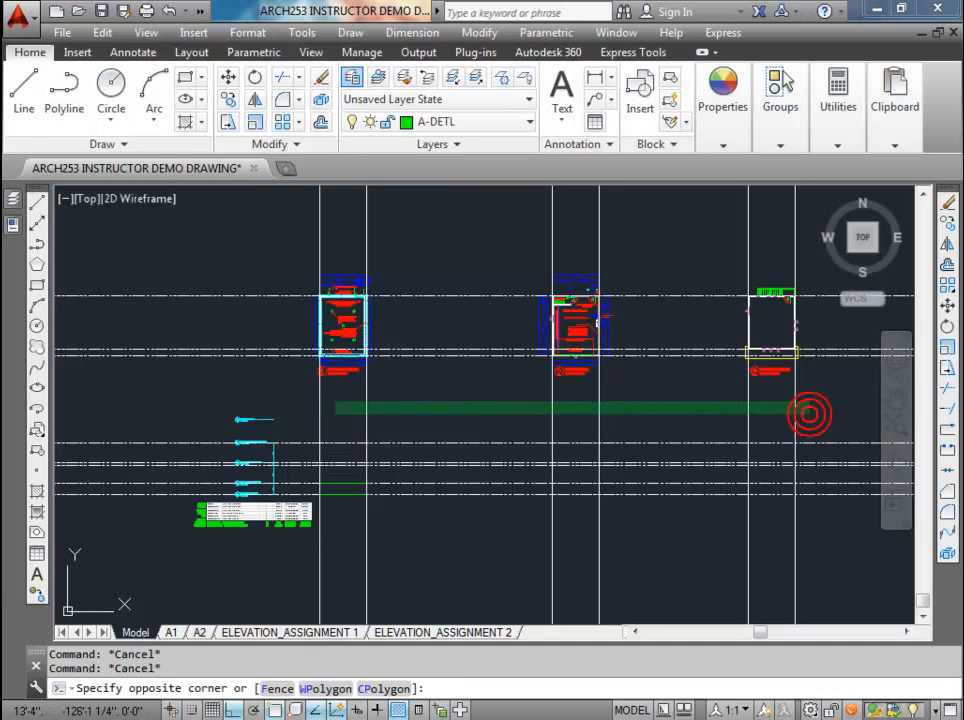
left_click(336, 404)
left_click(717, 136)
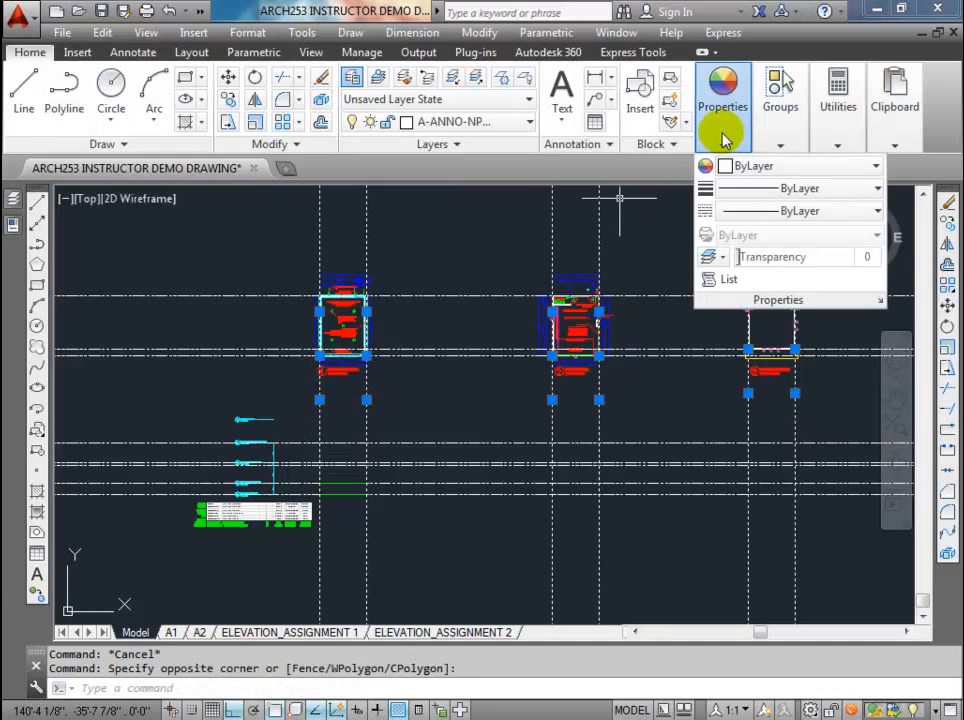
left_click(766, 210)
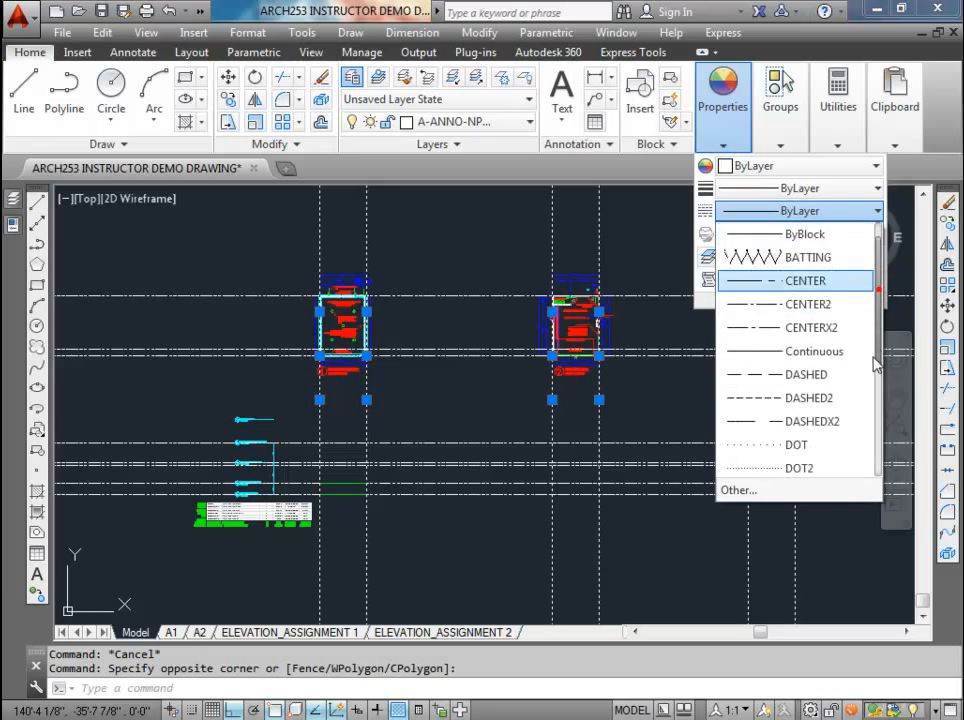
left_click_drag(876, 365, 872, 469)
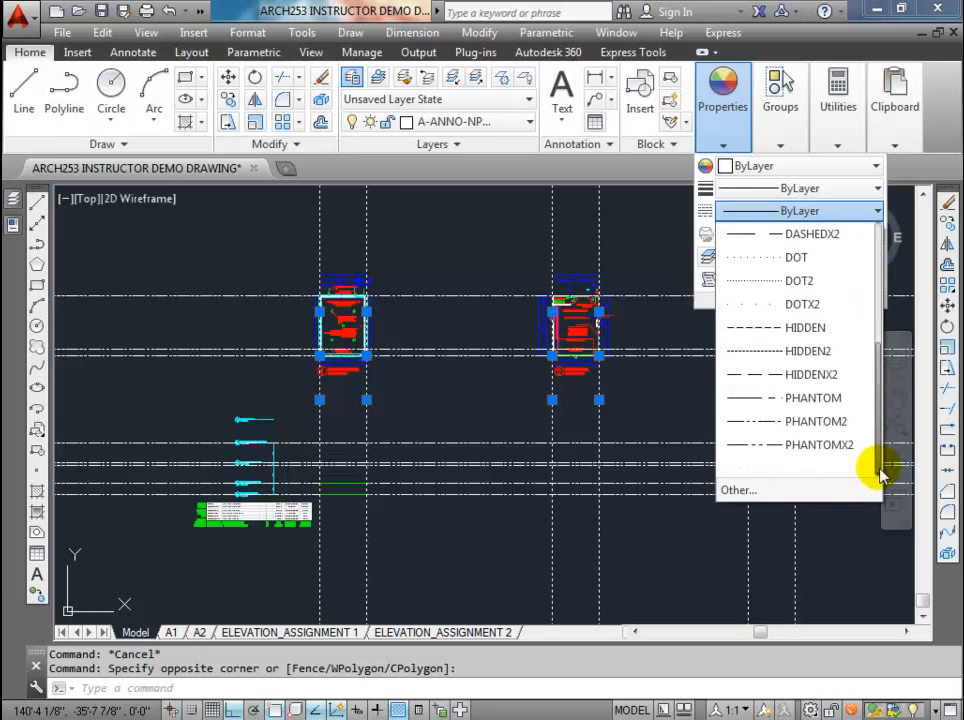
left_click(796, 445)
key("Escape")
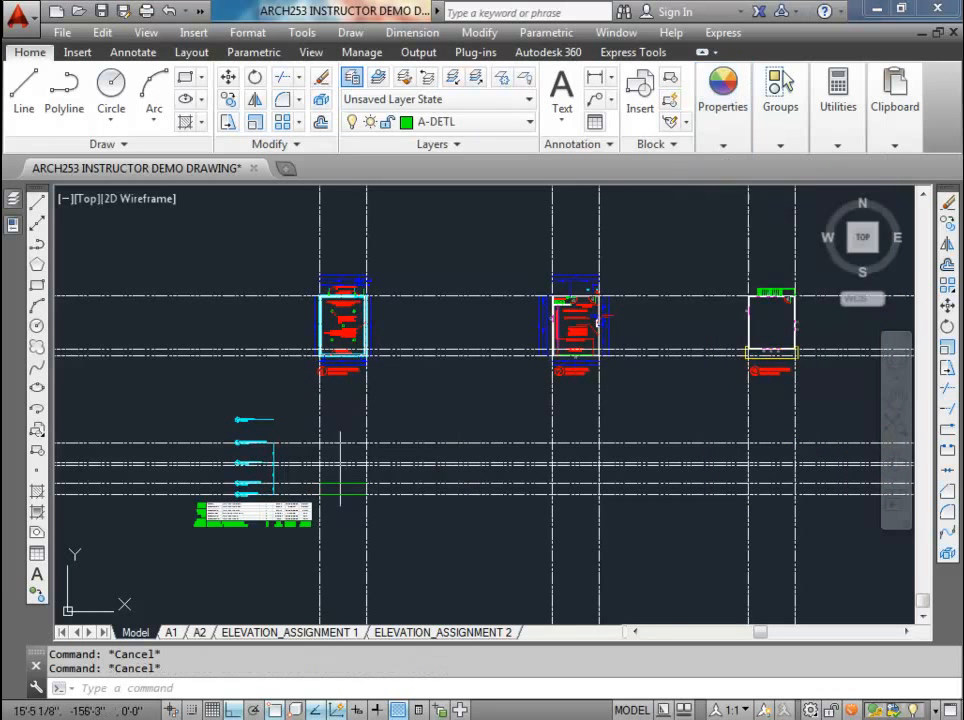
Step: Examine the foundation wall rectangle and how it lines up with the vertical construction lines and the footing and foundation wall level lines
scroll(330, 484, "up", 8)
scroll(333, 486, "down", 2)
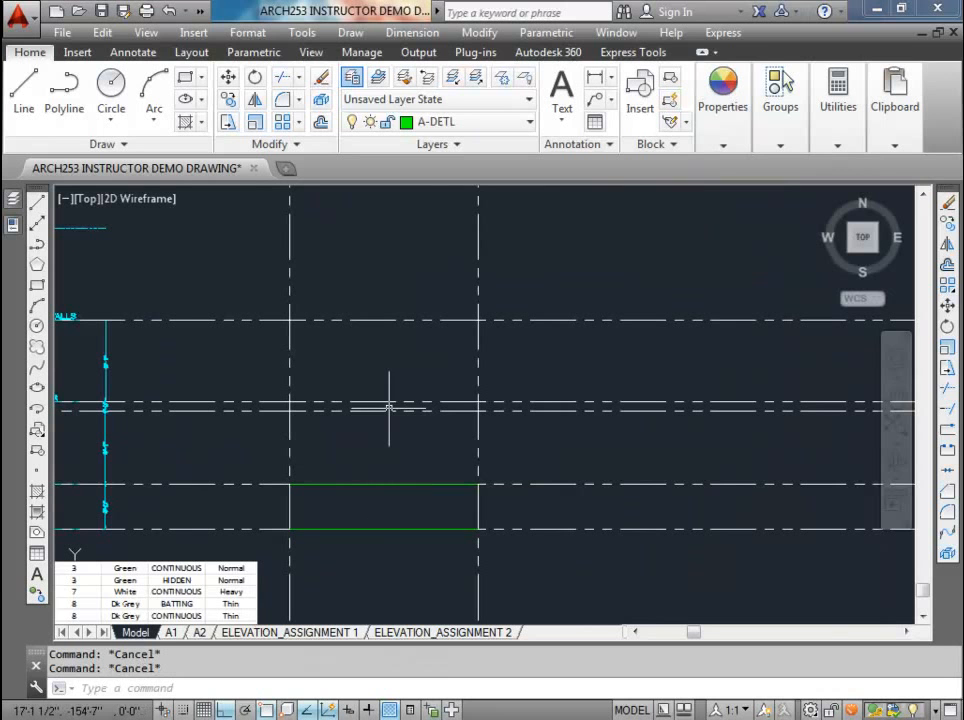
left_click(427, 484)
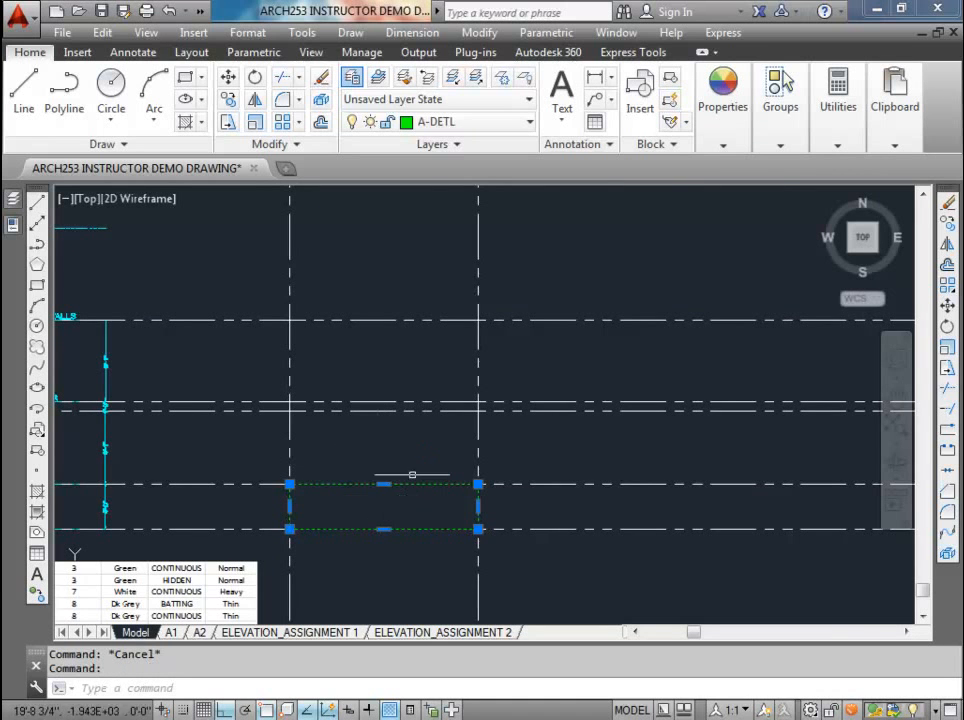
middle_click_drag(395, 514, 444, 442)
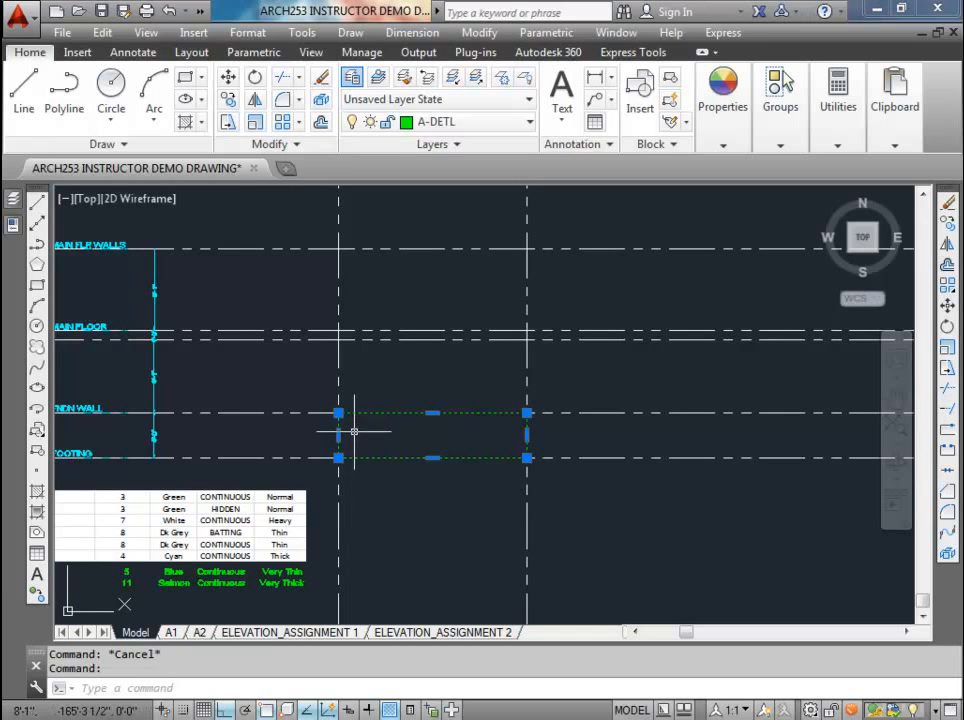
key("Escape")
middle_click_drag(349, 467, 436, 463)
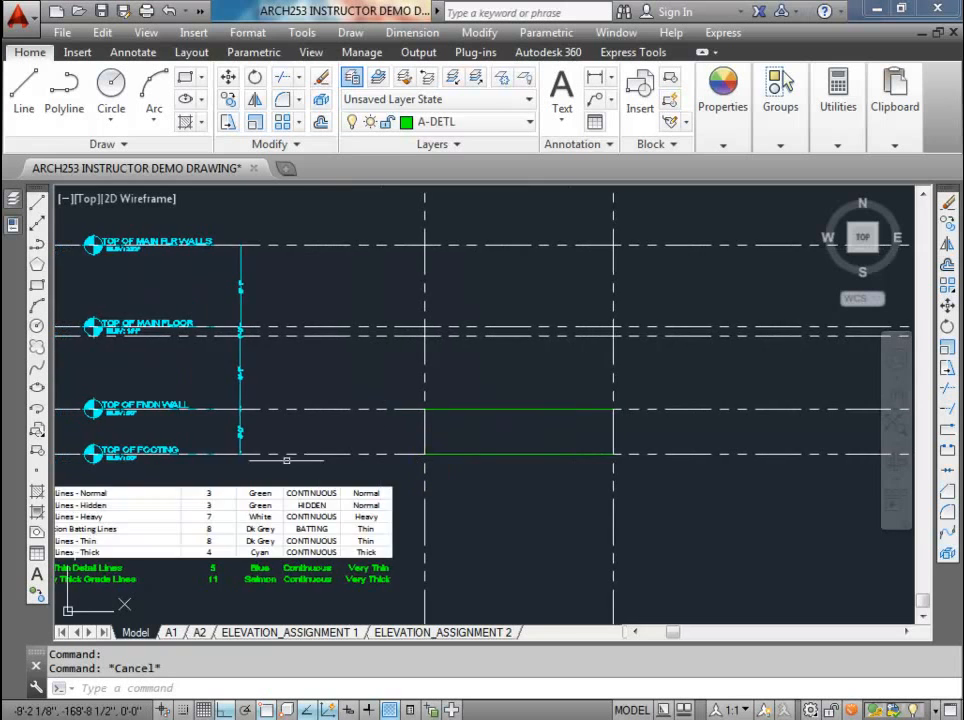
scroll(409, 464, "up", 4)
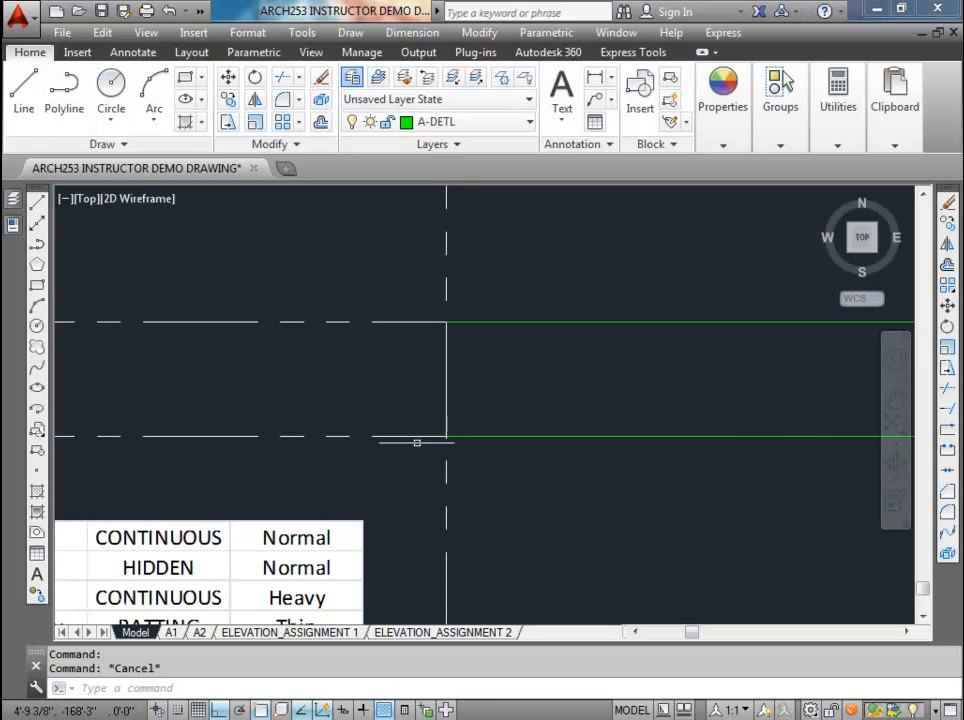
scroll(430, 445, "down", 2)
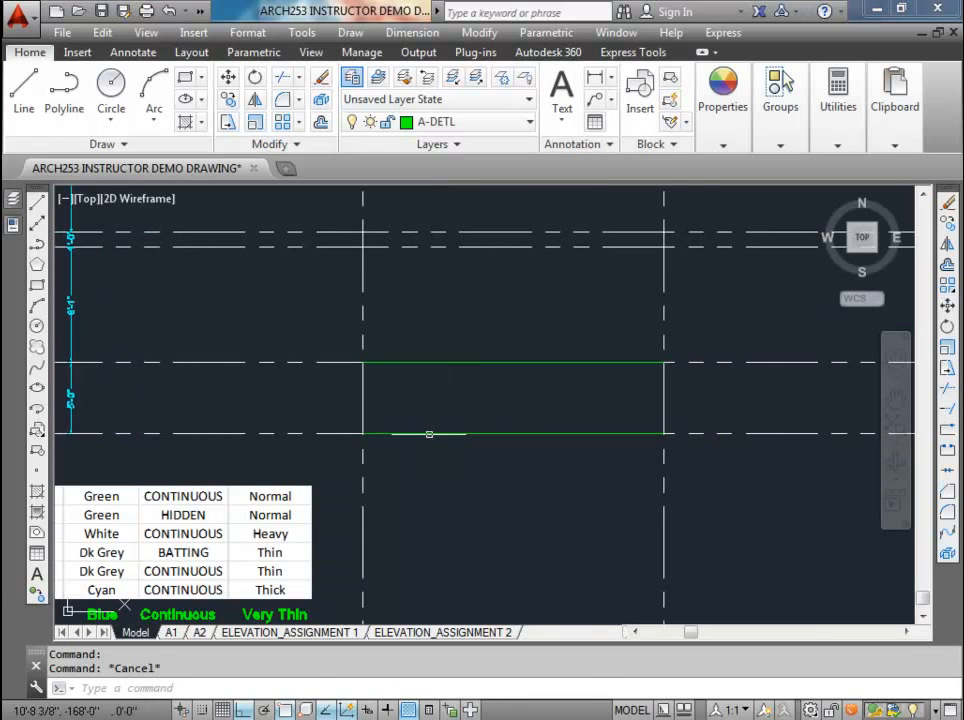
Step: Draw the footing rectangle from a corner offset @-4,-6 from the foundation wall's lower-left corner to the wall's lower-right corner
type("rec")
key("Return")
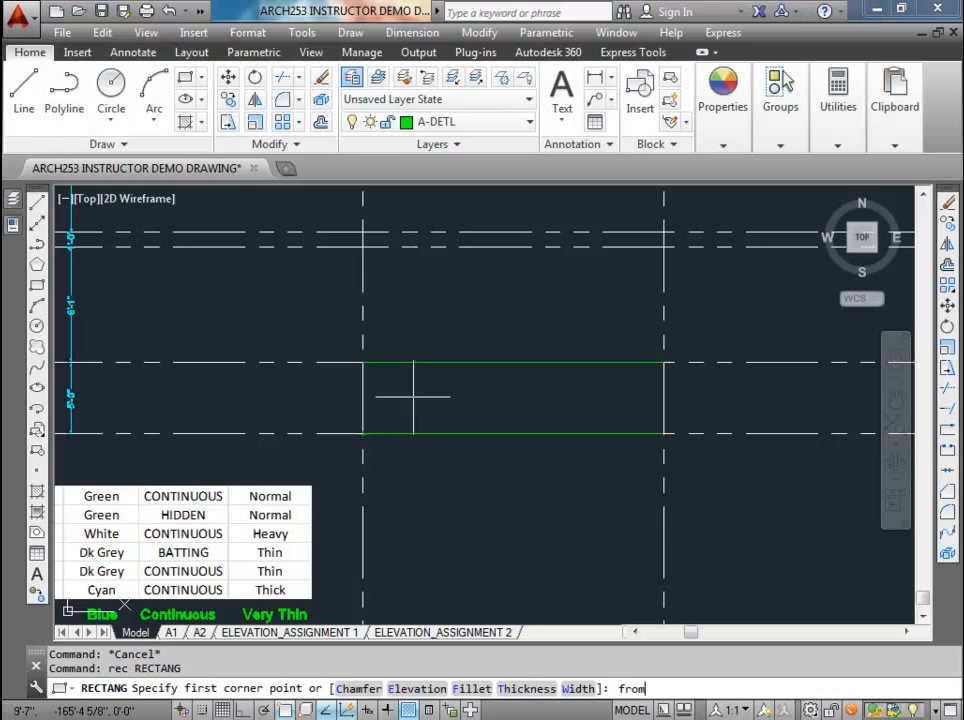
key("Return")
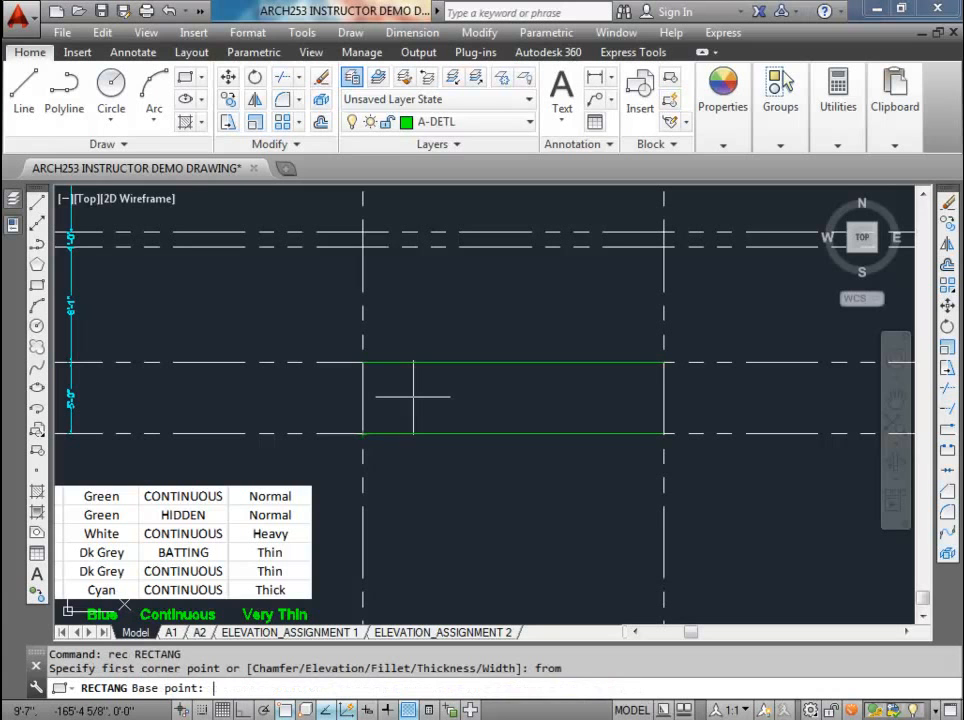
left_click(363, 435)
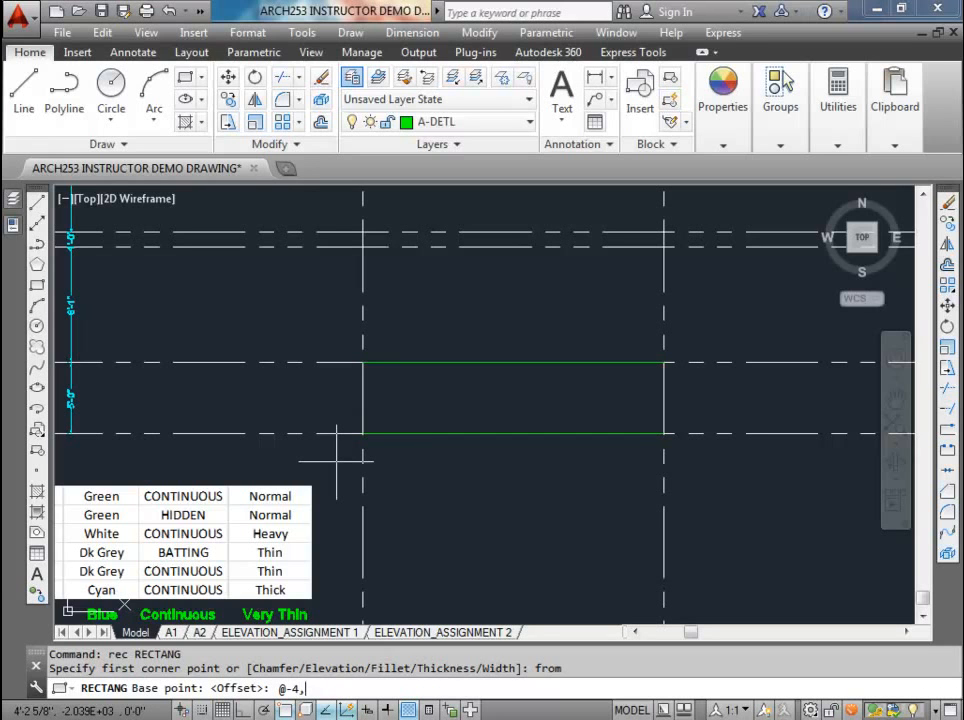
key("Return")
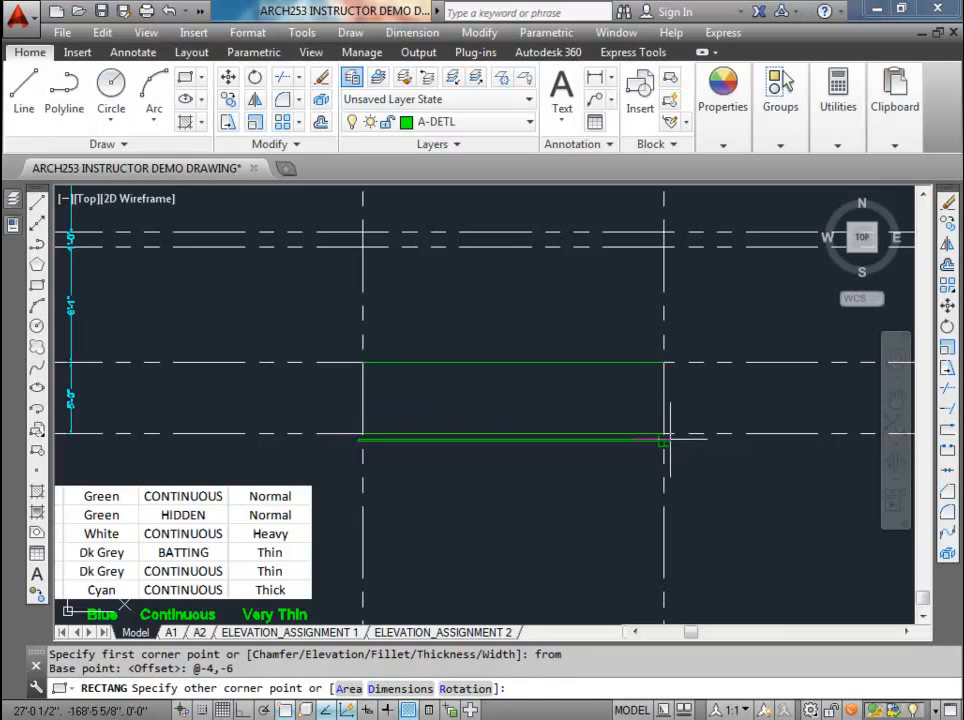
scroll(650, 427, "up", 3)
left_click(638, 424)
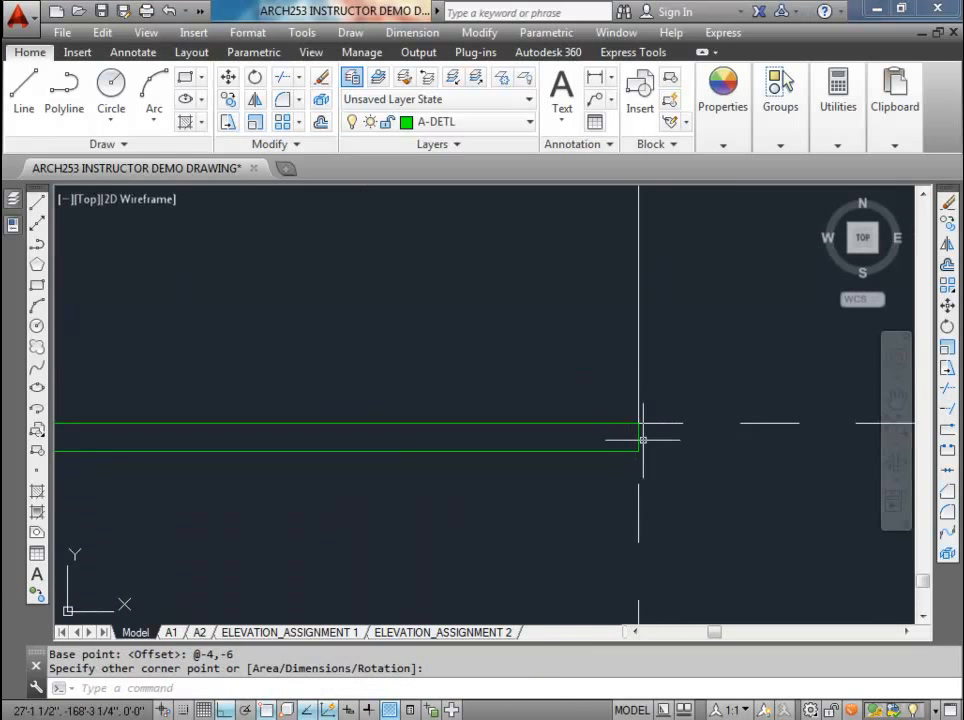
Step: Stretch the footing rectangle's right edge outward by 4 inches
left_click(639, 436)
left_click(638, 437)
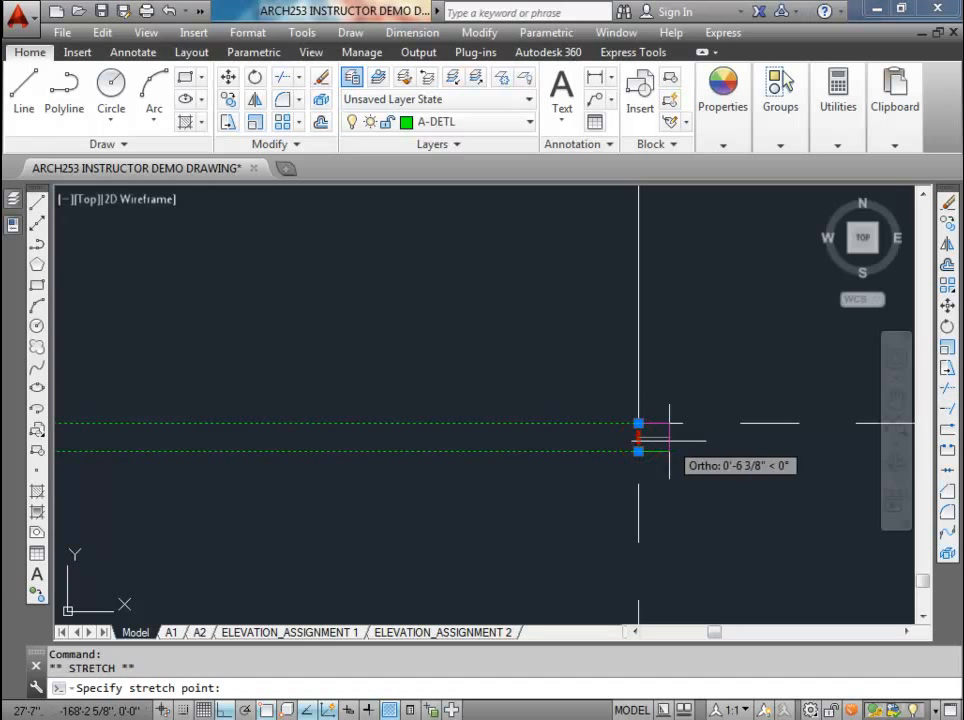
type("4")
key("Return")
key("Escape")
scroll(557, 443, "down", 3)
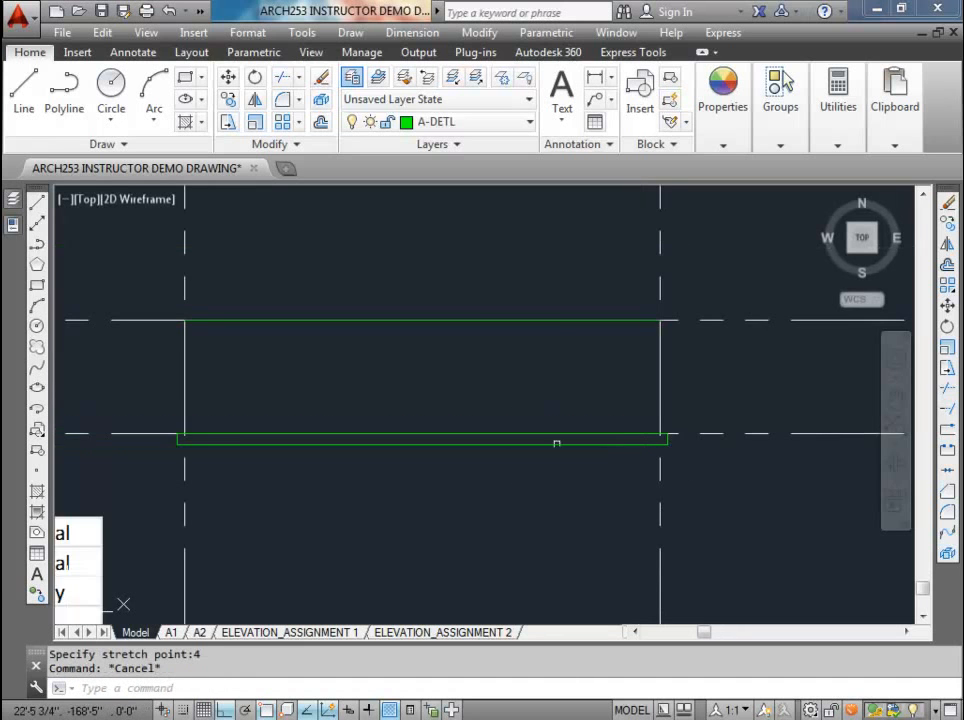
Step: Dimension the footing's projection past the foundation wall and its thickness at the left end
scroll(178, 436, "up", 5)
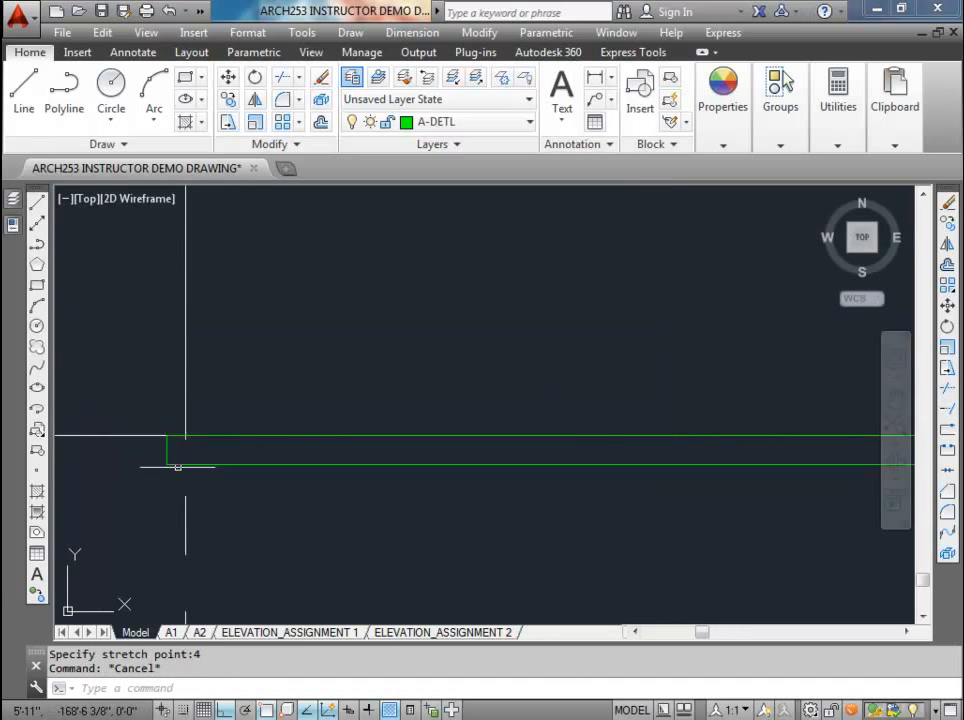
scroll(178, 466, "down", 3)
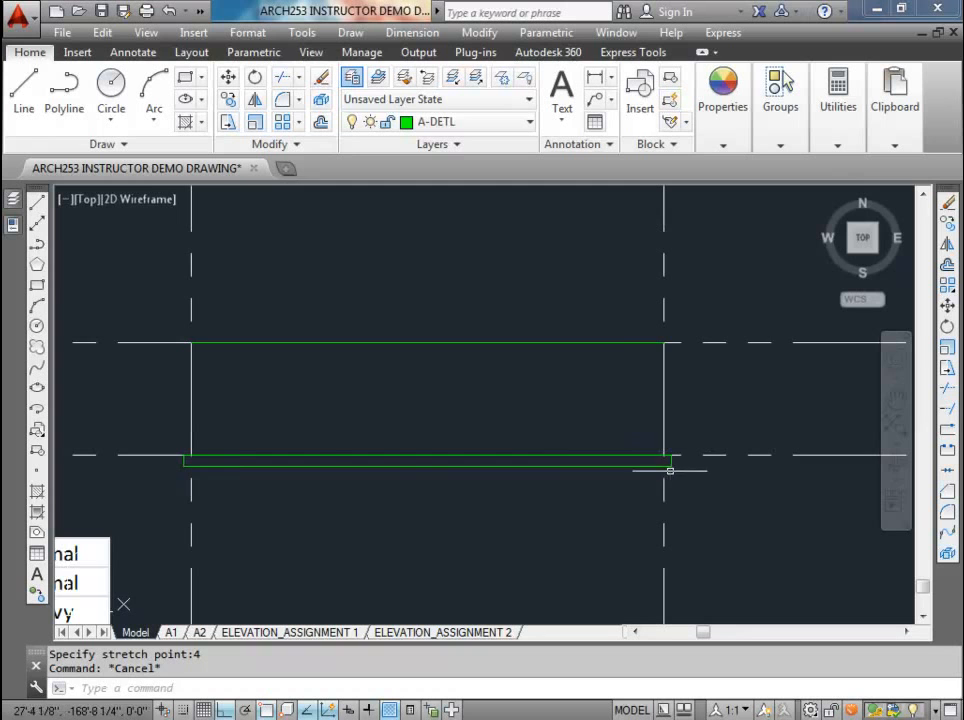
scroll(199, 460, "up", 5)
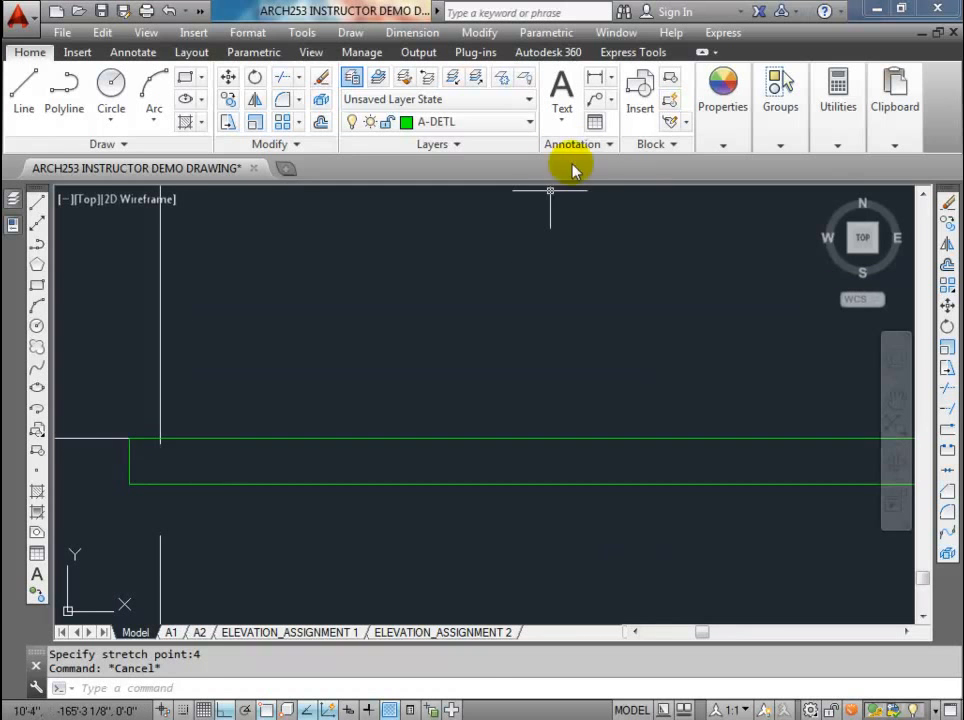
left_click(596, 78)
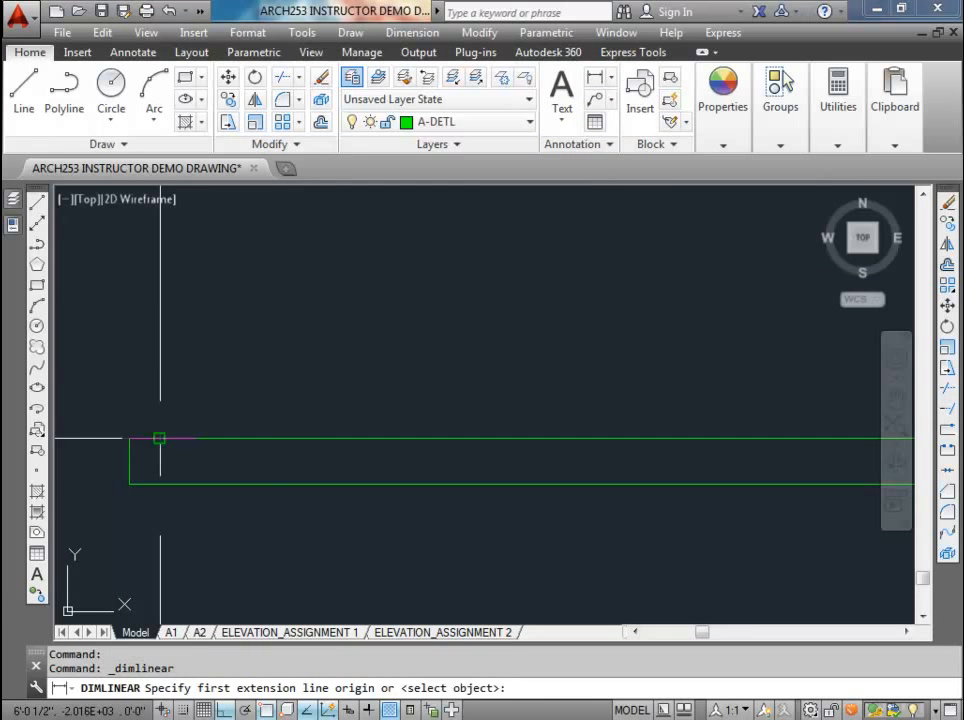
left_click(159, 438)
left_click(129, 438)
left_click(145, 392)
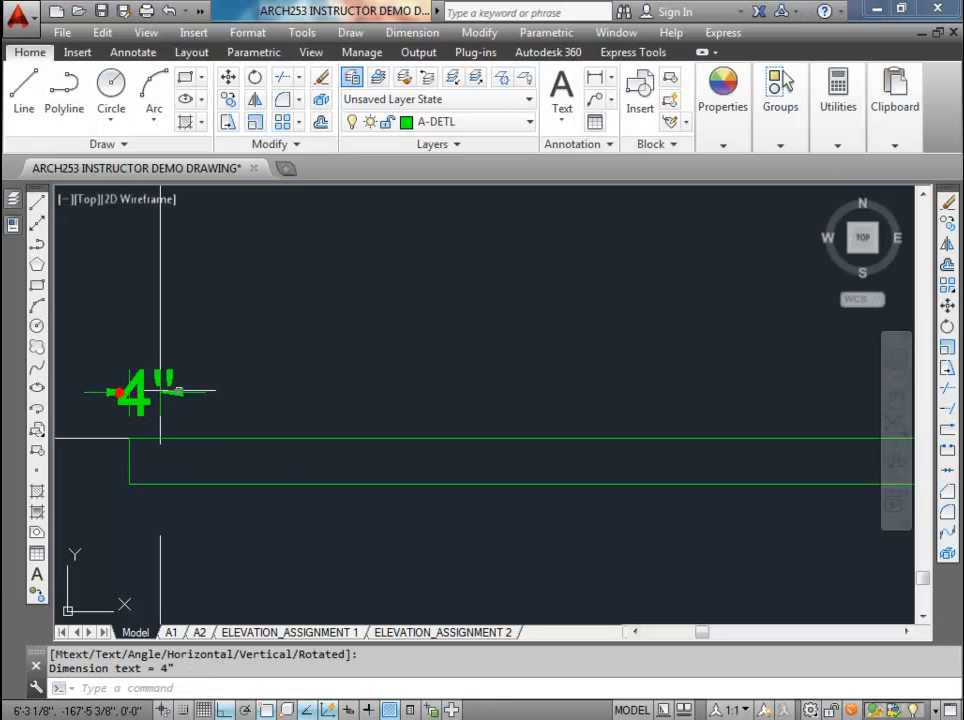
key("Return")
left_click(129, 438)
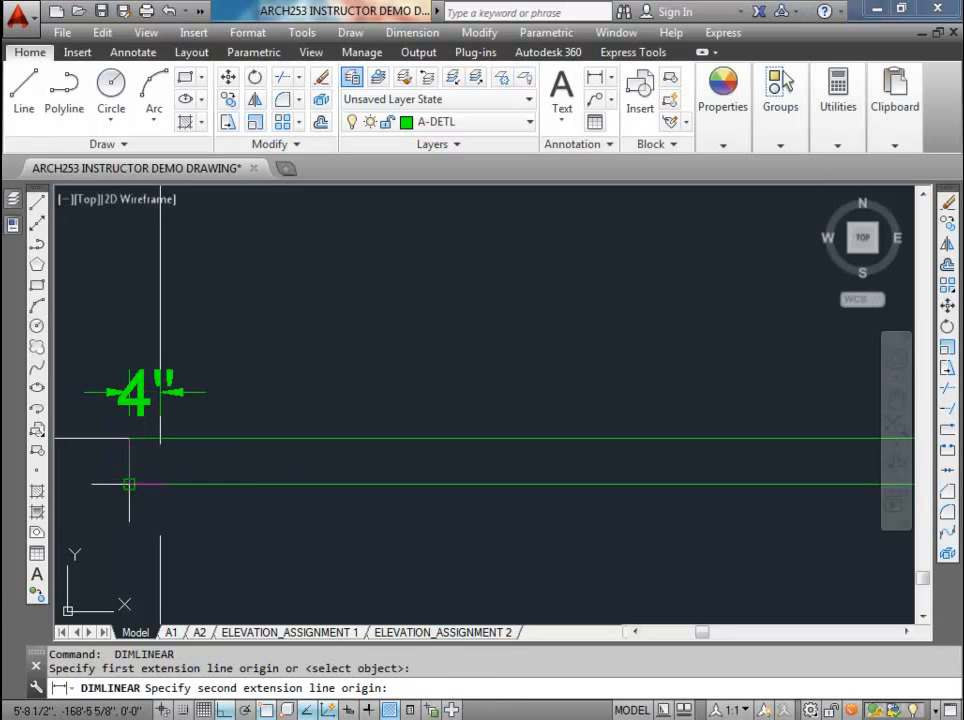
left_click(129, 483)
left_click(101, 473)
scroll(211, 455, "down", 2)
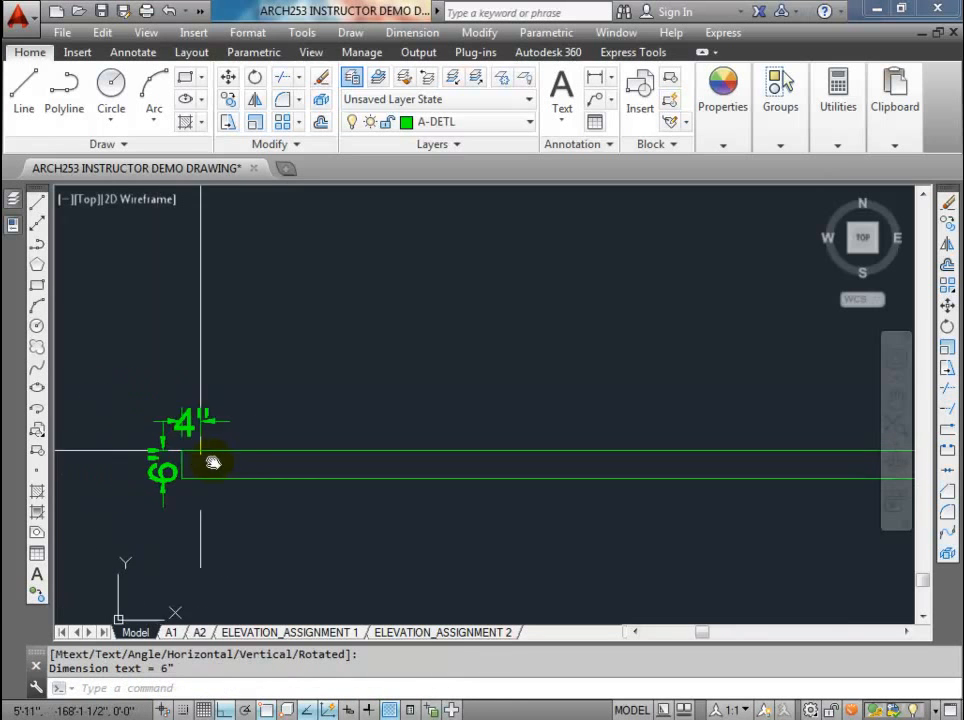
Step: Erase the two check dimensions at the left end of the footing
left_click(217, 438)
left_click(172, 476)
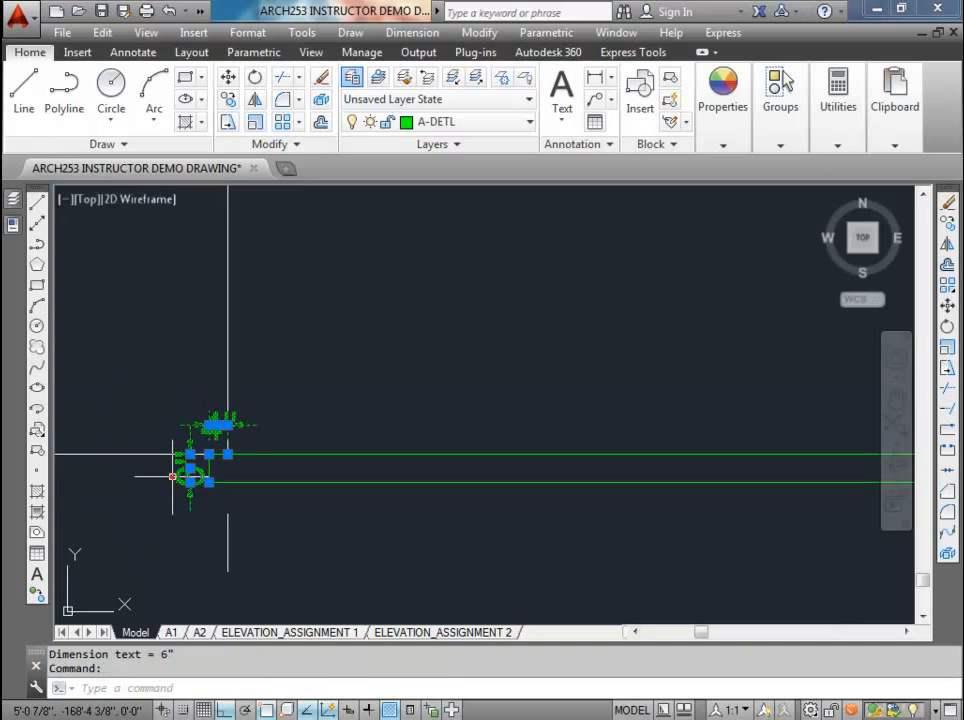
key("Delete")
scroll(282, 437, "down", 2)
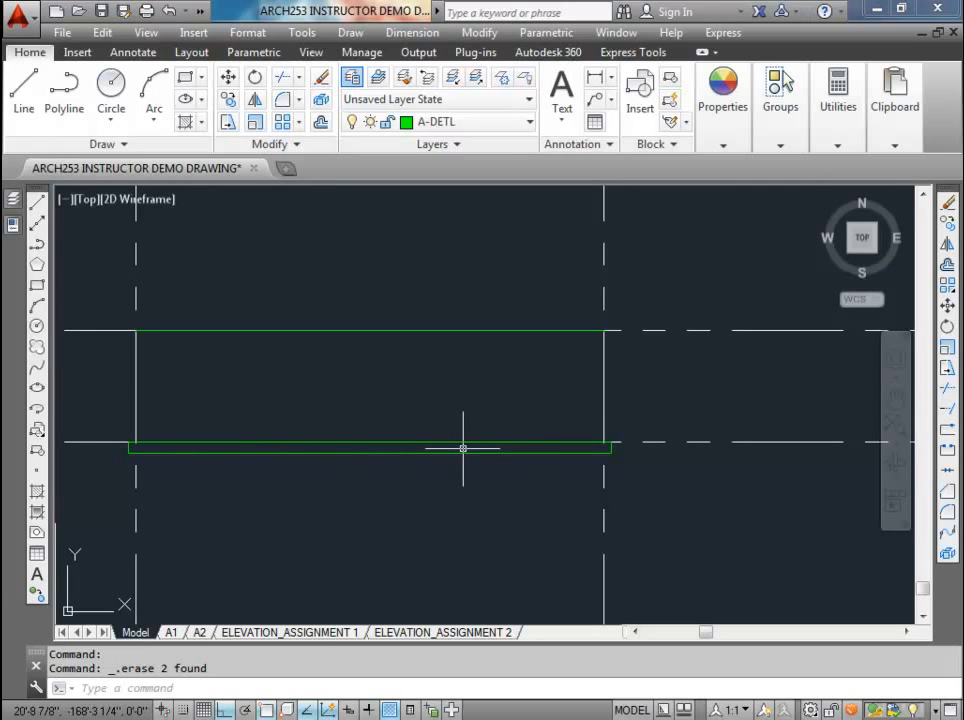
key("Return")
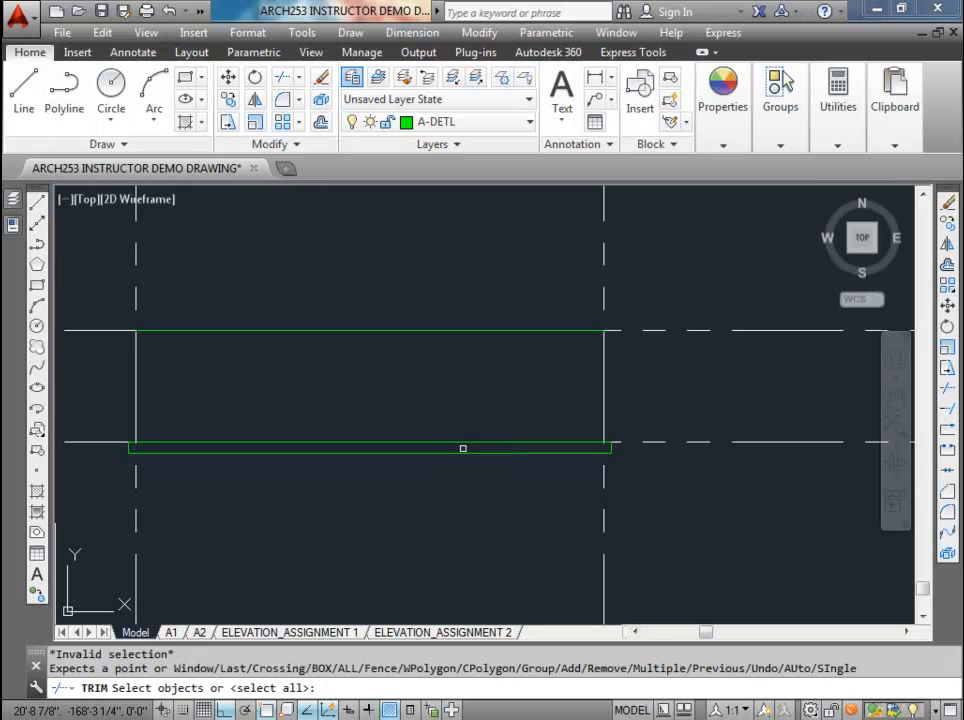
left_click(440, 449)
left_click(385, 419)
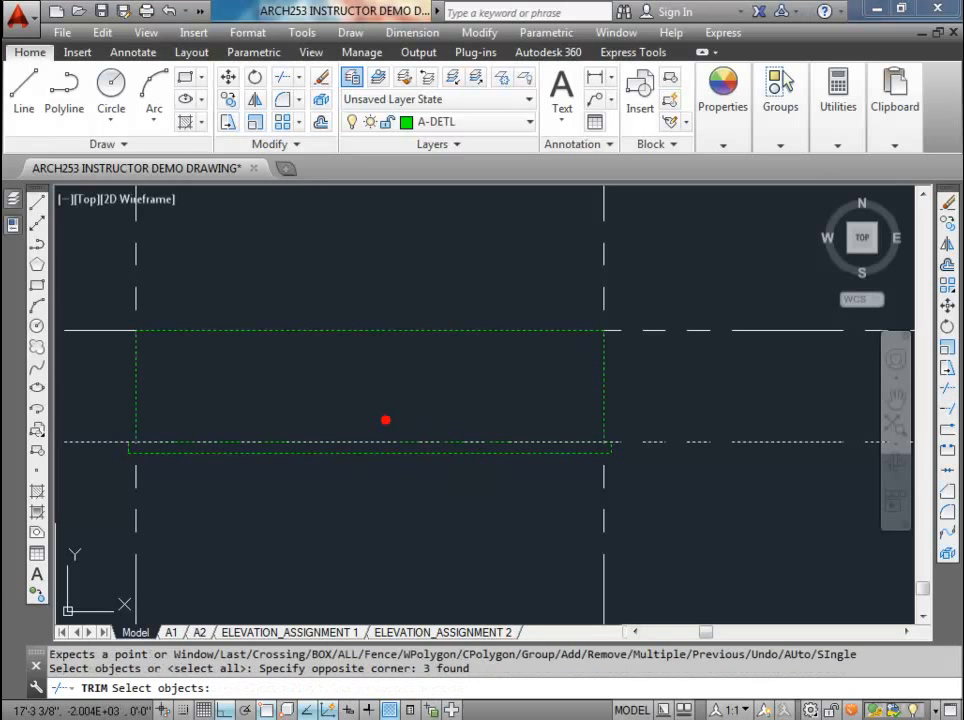
key("Escape")
key("Escape")
Step: Trim away the overlapping lines between the foundation wall and the footing, using all objects as cutting edges
key("Return")
key("Return")
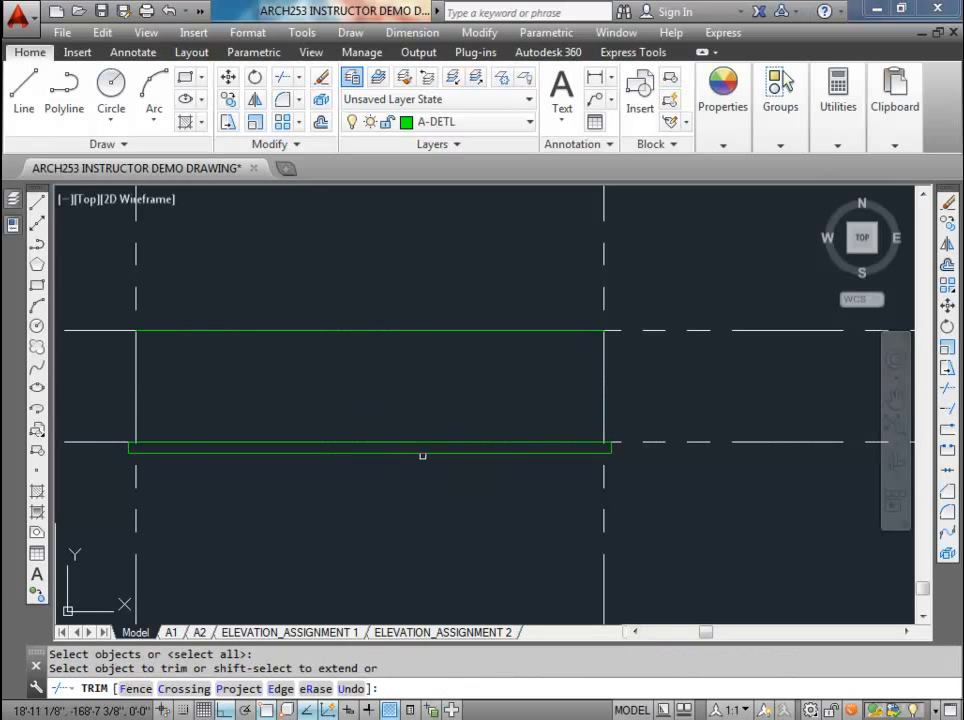
left_click(425, 447)
left_click(372, 417)
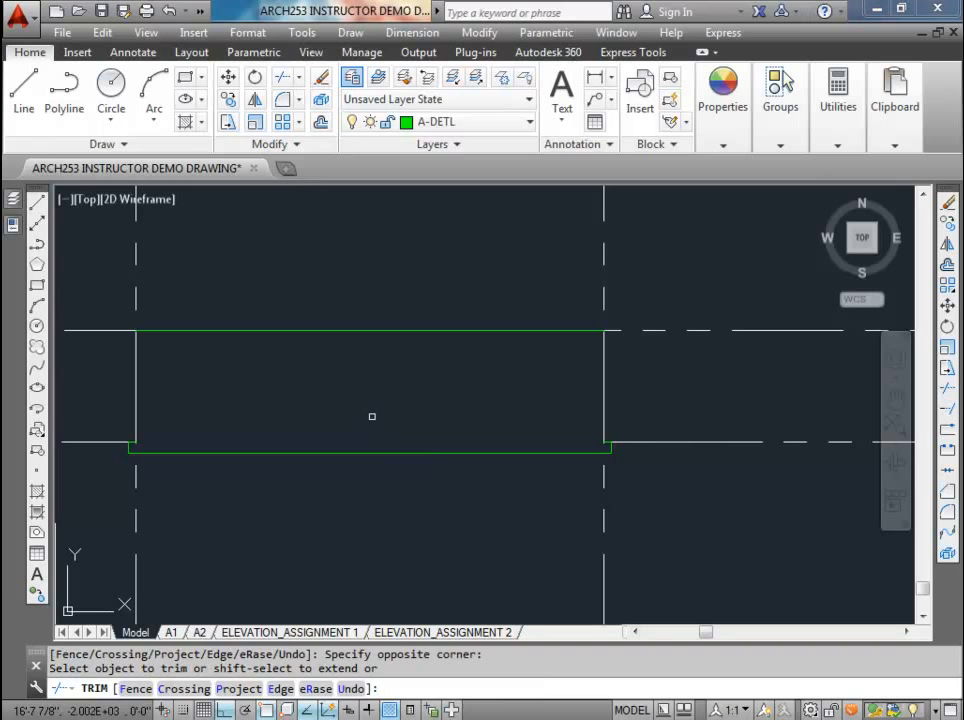
key("Escape")
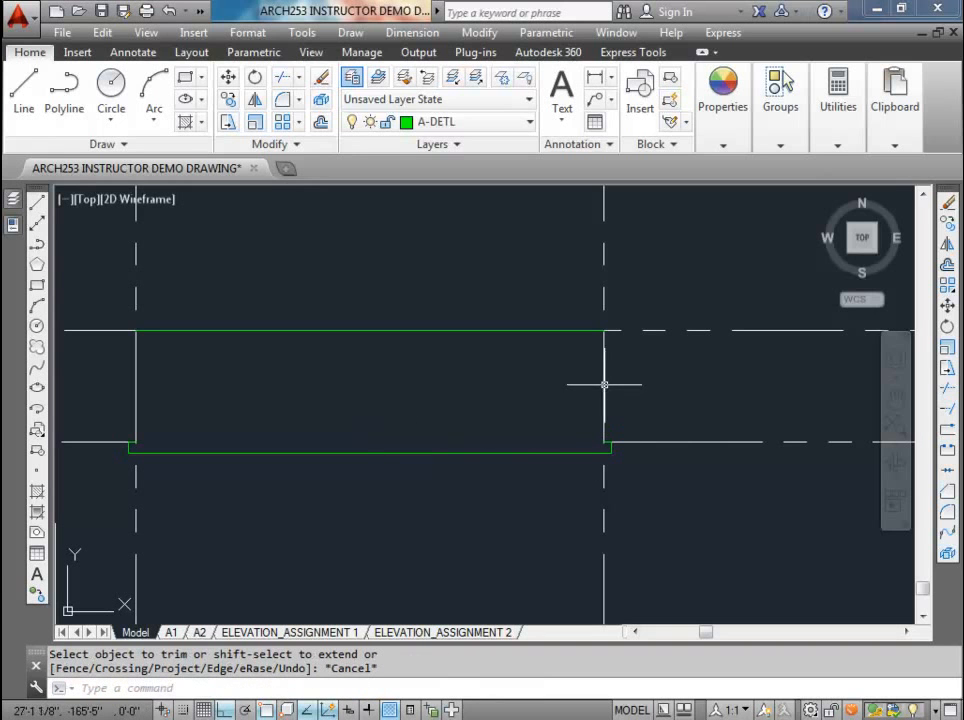
Step: Select the foundation wall and footing outlines to examine how the trimmed shapes meet, and clear the selection
left_click(596, 314)
key("Escape")
key("Escape")
left_click(586, 334)
left_click(575, 324)
key("Escape")
key("Escape")
left_click(570, 329)
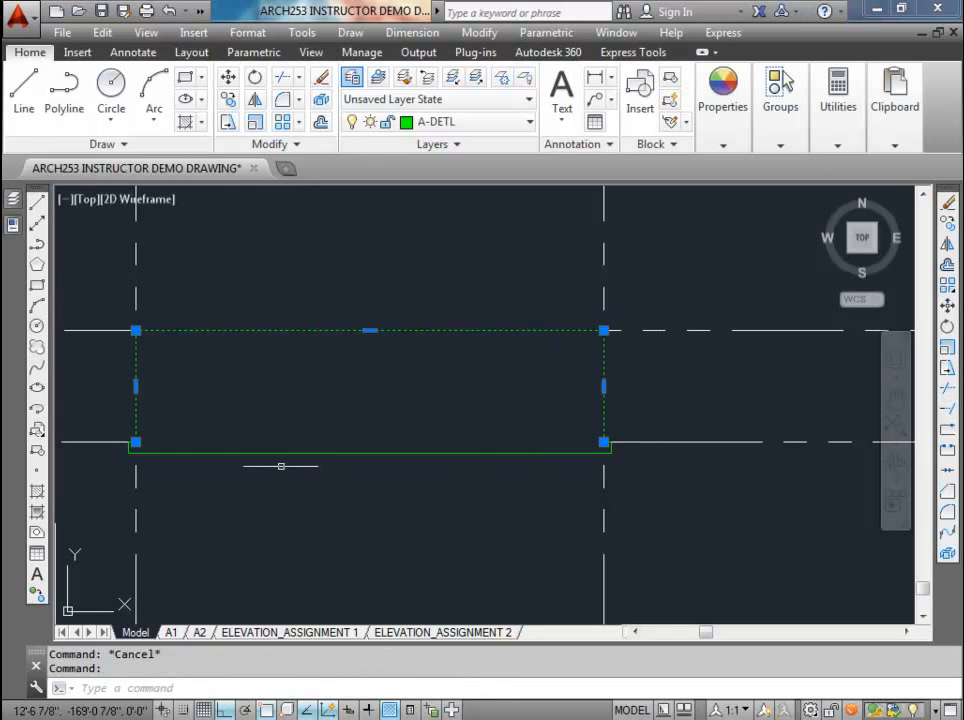
left_click(288, 452)
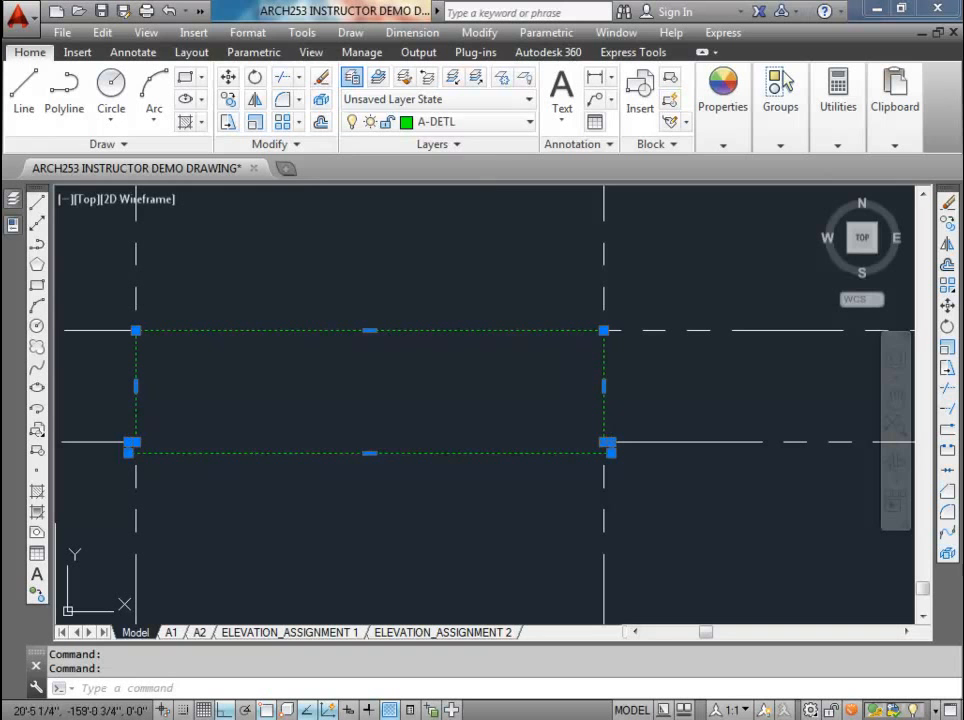
key("Escape")
key("Escape")
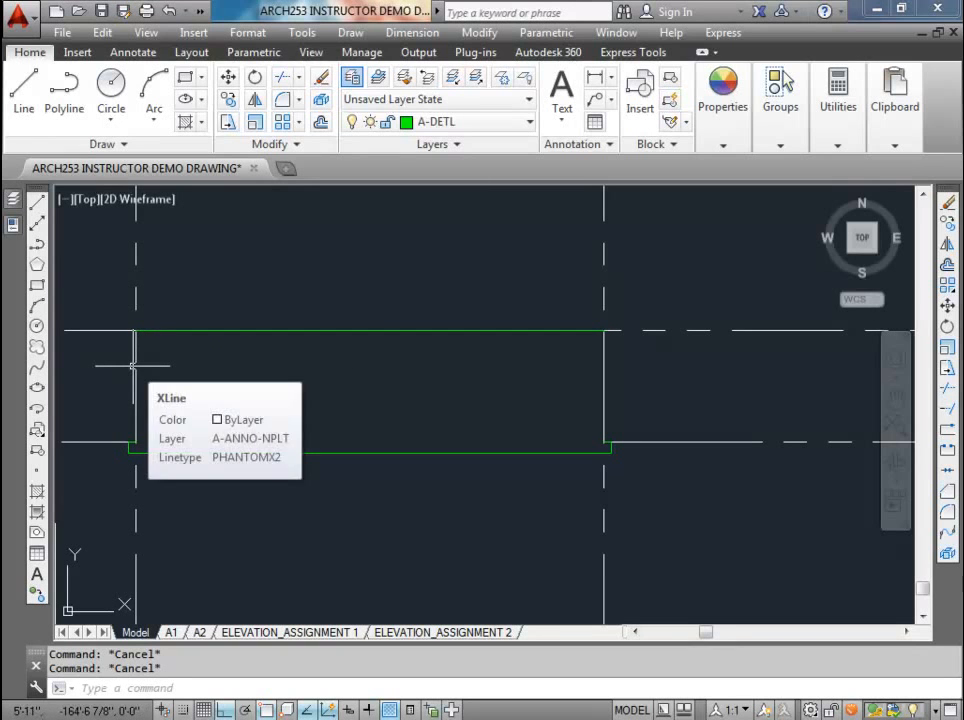
Step: Draw a wall rectangle between the vertical construction lines, from the top of foundation wall level to the line just below the main floor level
scroll(177, 357, "down", 4)
mouse_move(189, 370)
middle_mouse_down()
mouse_move(267, 439)
mouse_move(288, 445)
middle_mouse_up()
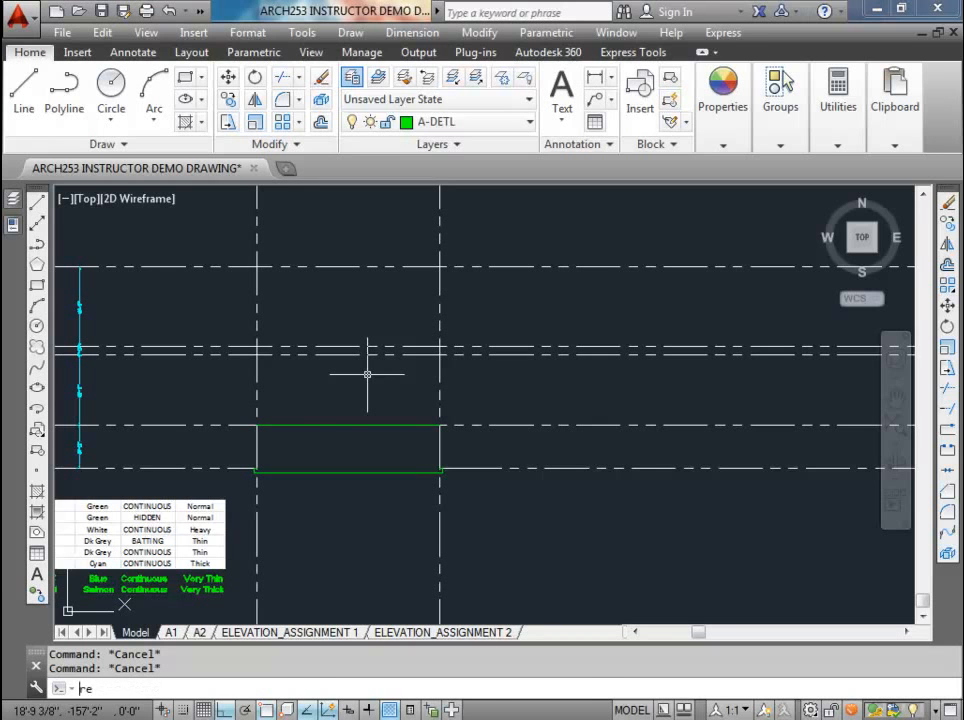
type("c")
key("Return")
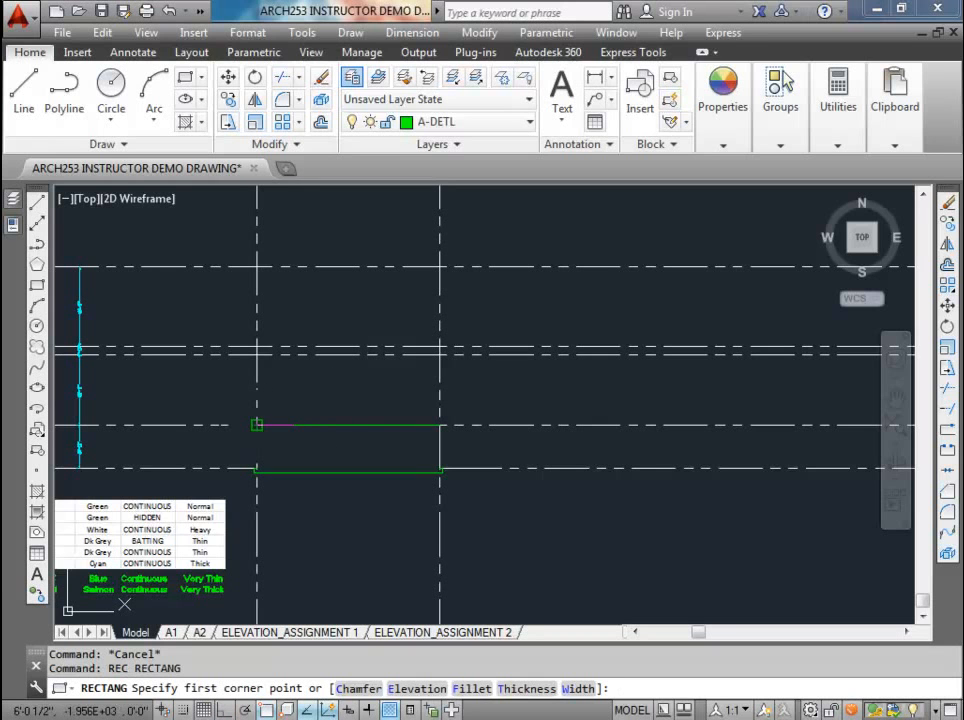
left_click(257, 425)
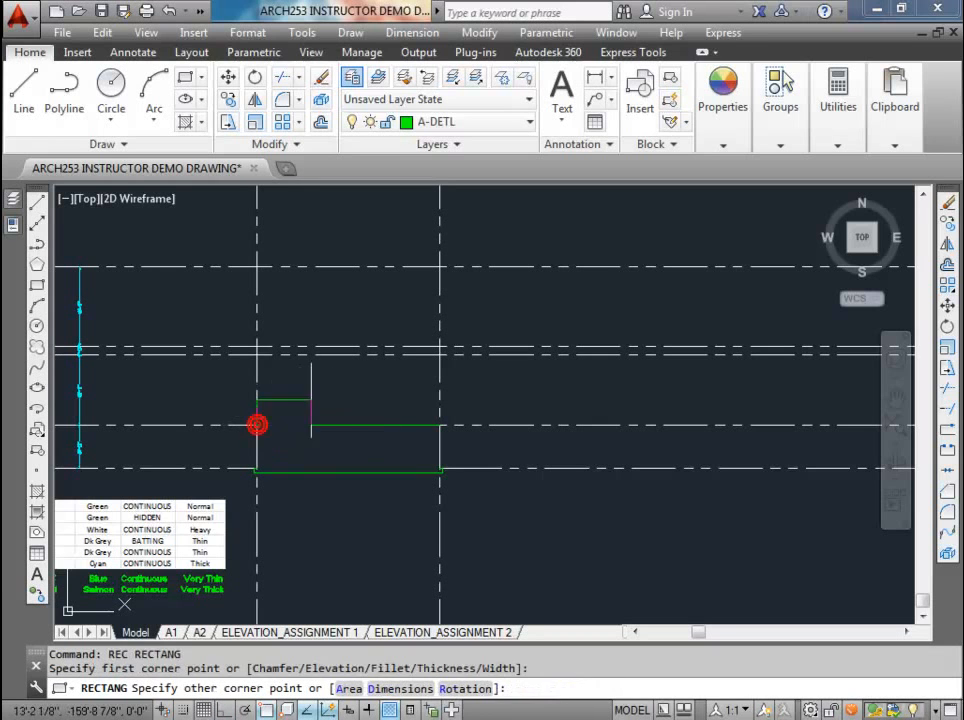
scroll(430, 363, "up", 2)
left_click(446, 350)
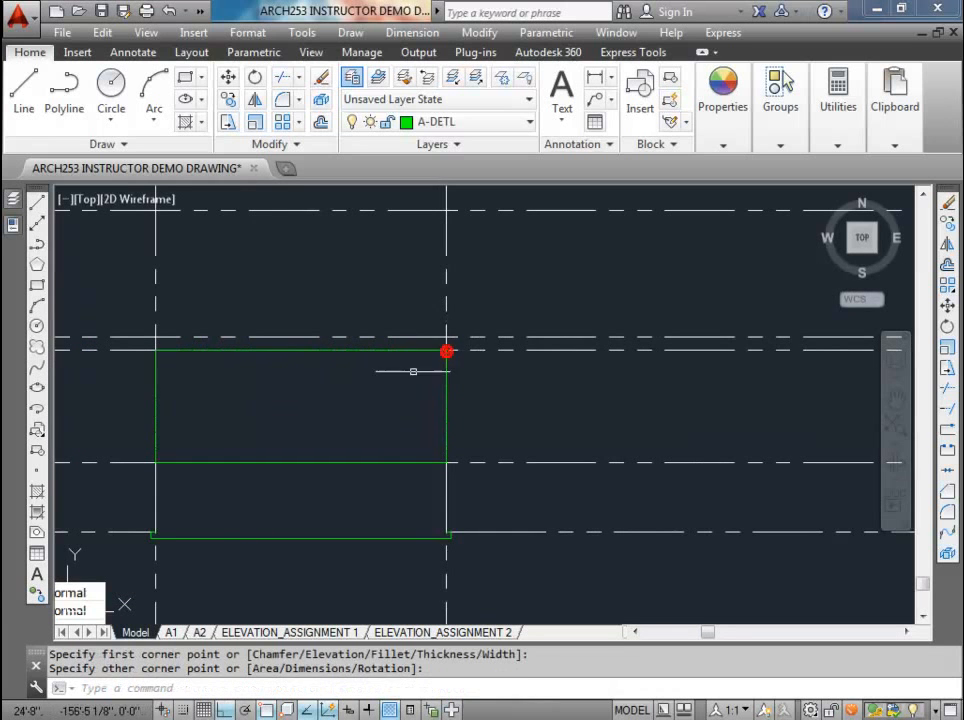
Step: Stretch the left and right edges of the rectangle above the foundation wall outward by 1 inch each
scroll(385, 402, "down", 2)
middle_click_drag(322, 415, 384, 420)
middle_click_drag(312, 441, 355, 445)
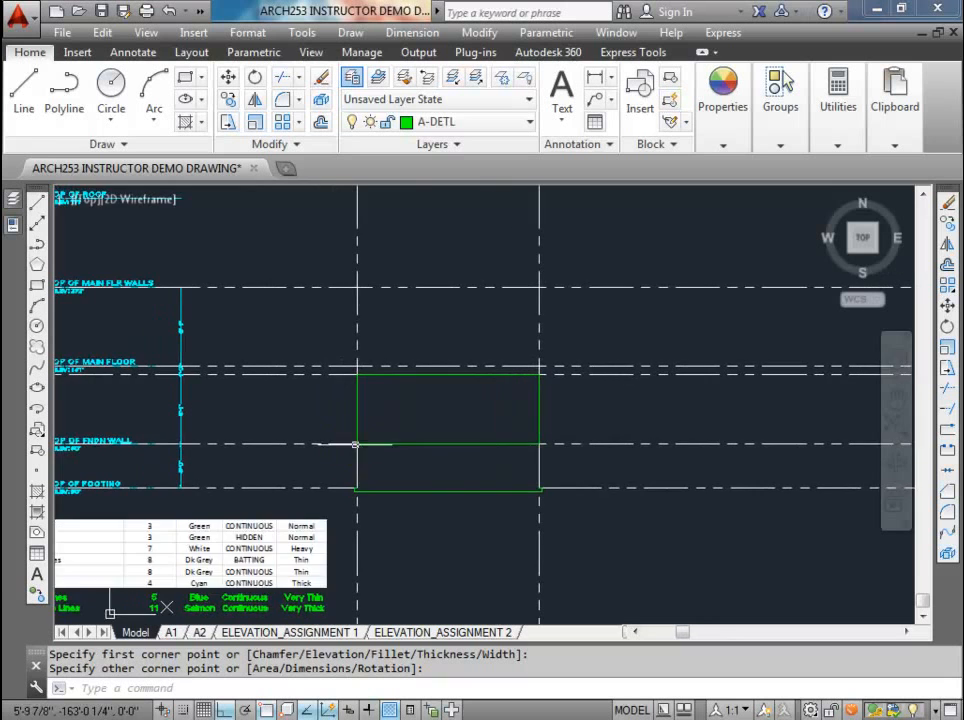
scroll(370, 437, "up", 2)
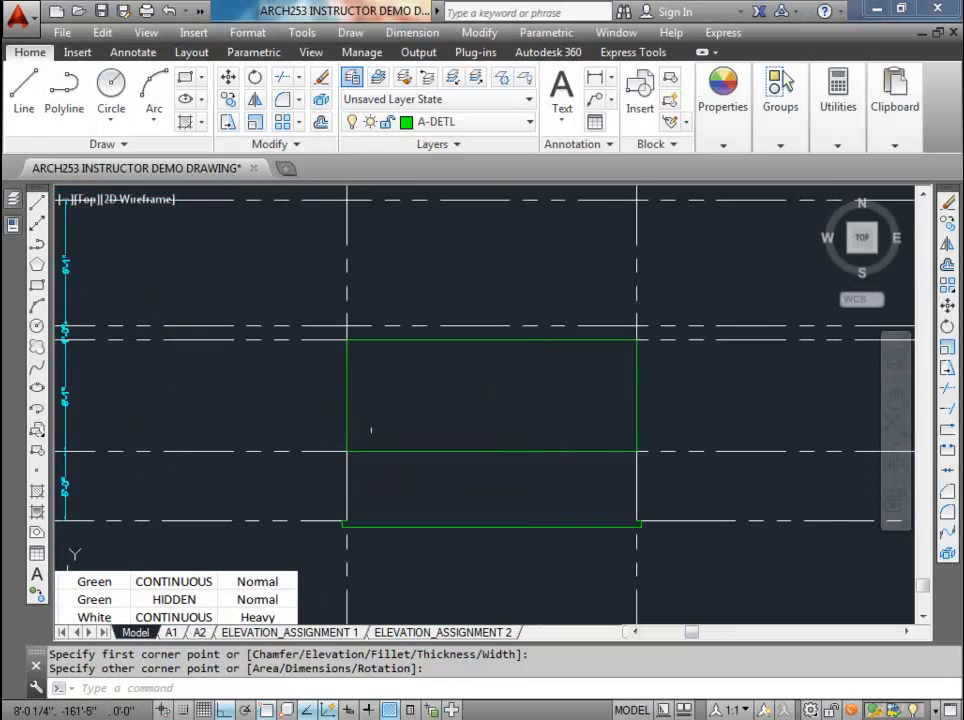
left_click(347, 382)
scroll(357, 402, "up", 5)
scroll(355, 398, "down", 3)
middle_click_drag(358, 398, 338, 416)
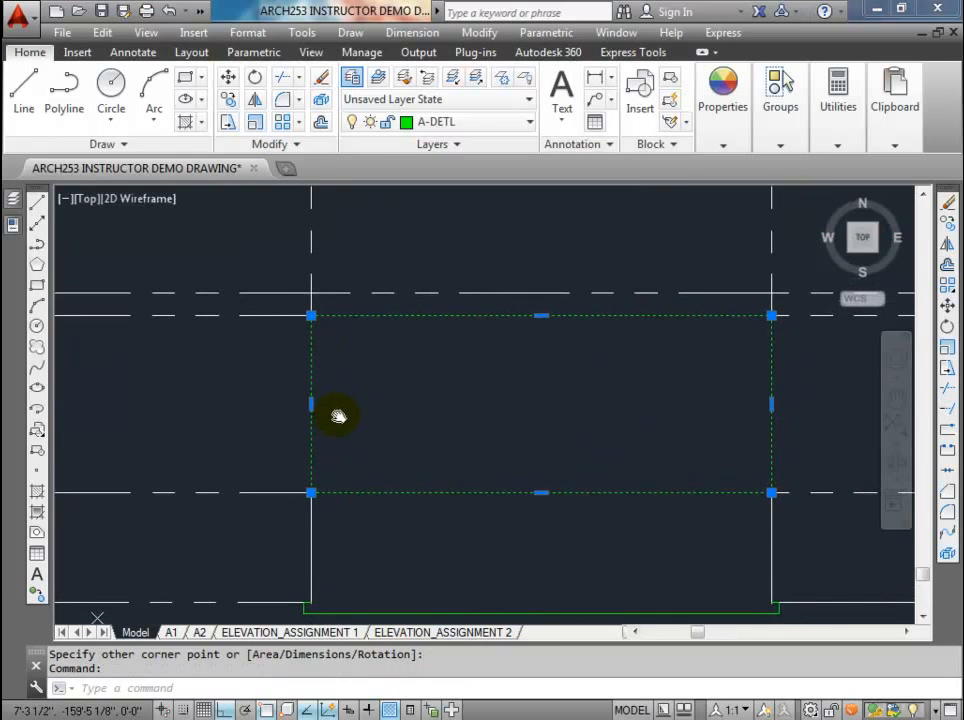
left_click(311, 403)
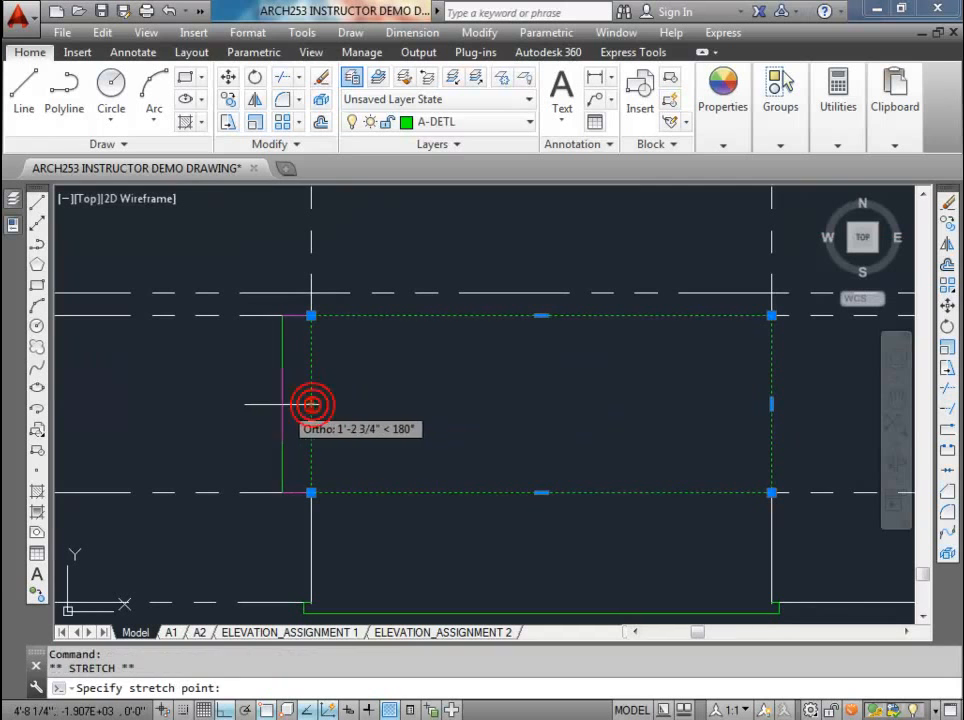
type("1")
key("Return")
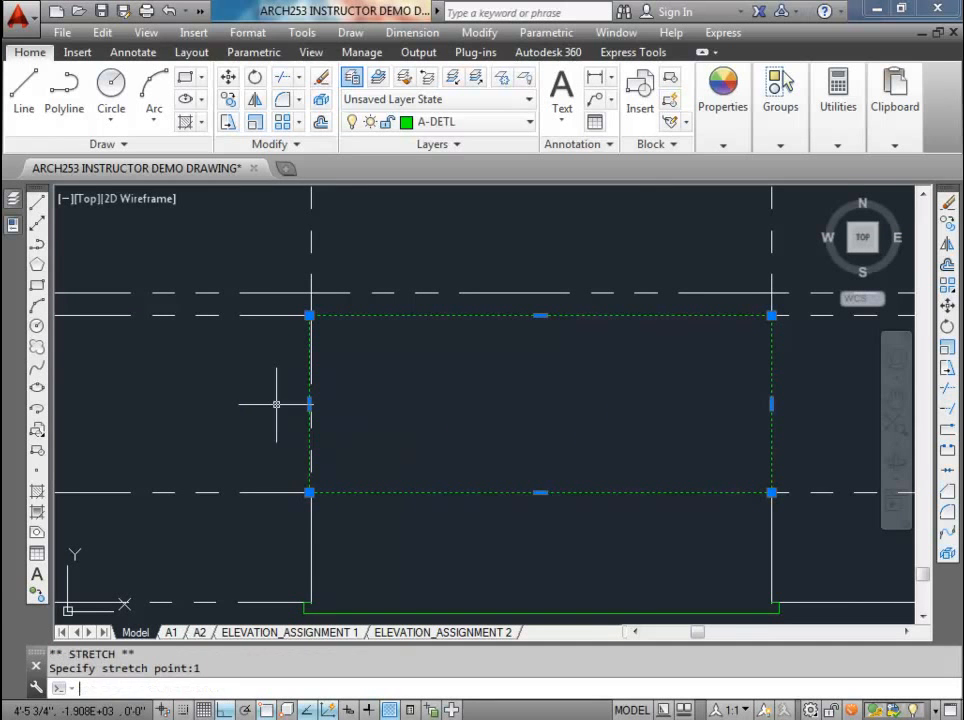
left_click(771, 403)
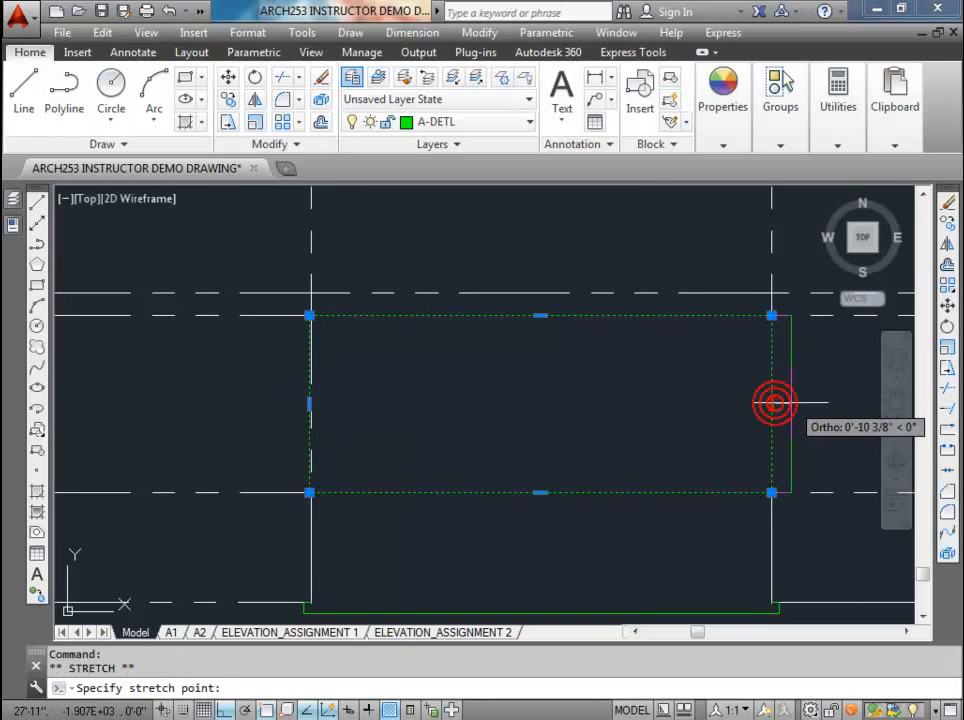
key("Escape")
key("Escape")
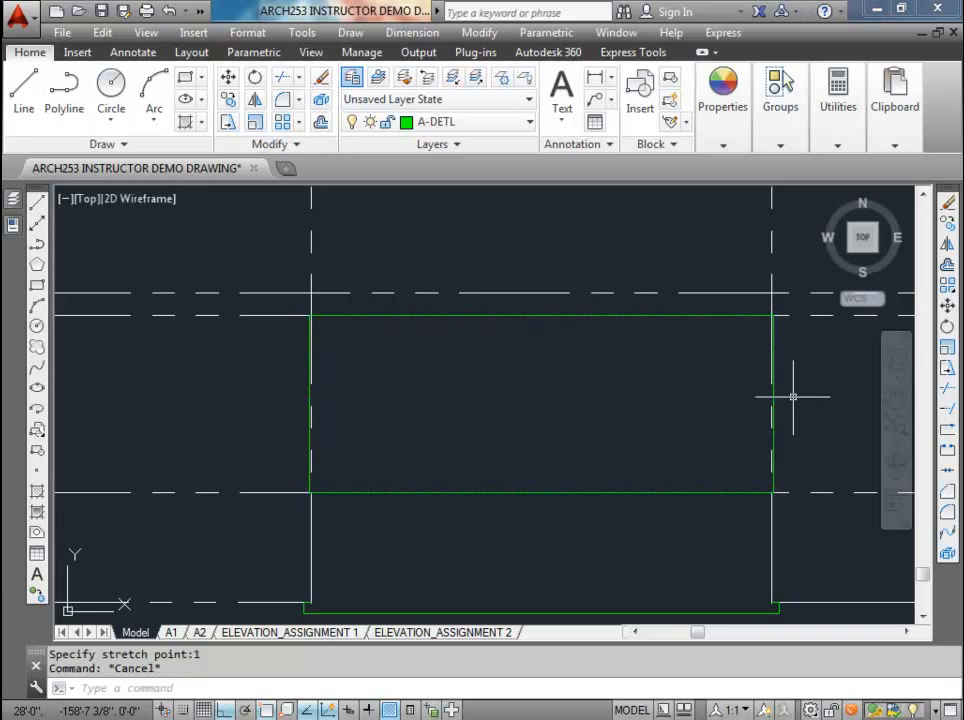
Step: Draw a floor rectangle on top of the lower wall rectangle, from its upper-left corner to the main floor level line above its right edge
scroll(302, 503, "up", 5)
scroll(360, 478, "up", 5)
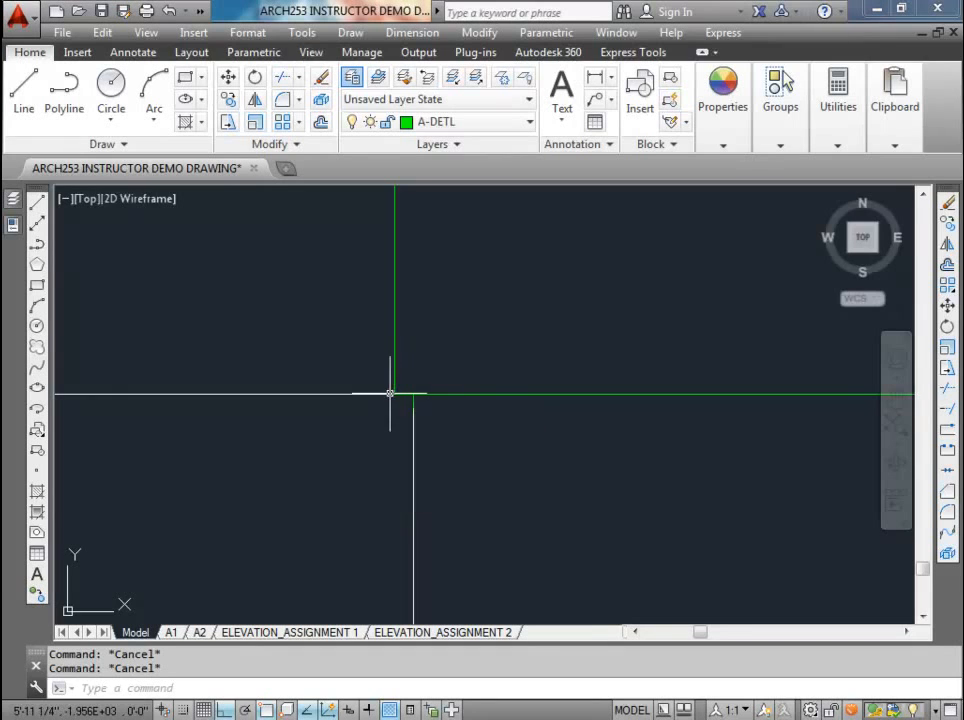
scroll(392, 390, "down", 4)
middle_click_drag(392, 383, 356, 433)
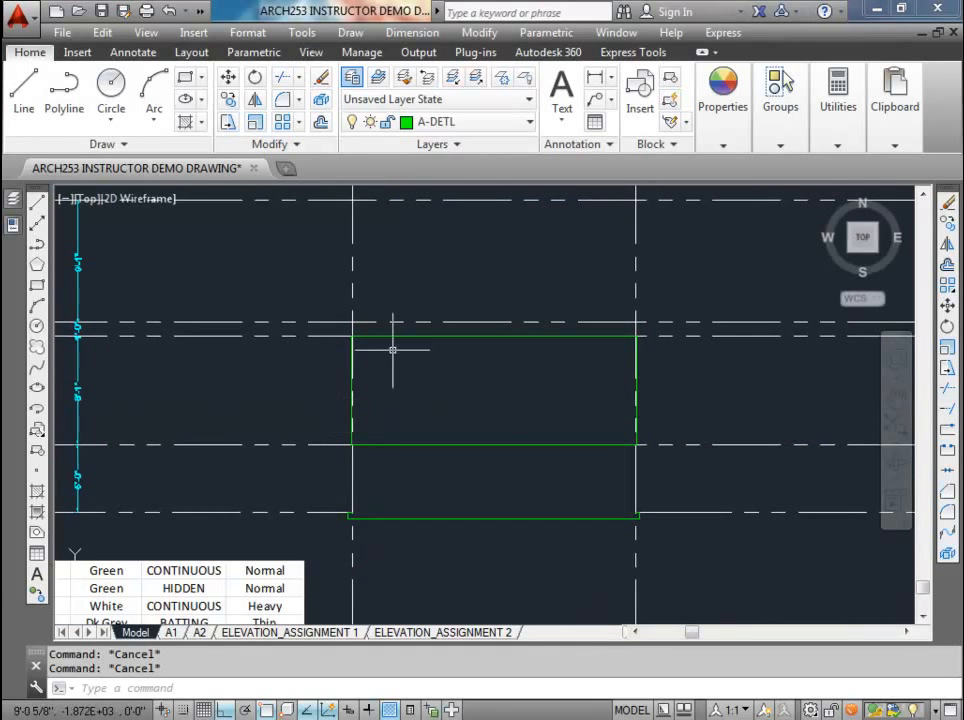
scroll(415, 339, "up", 2)
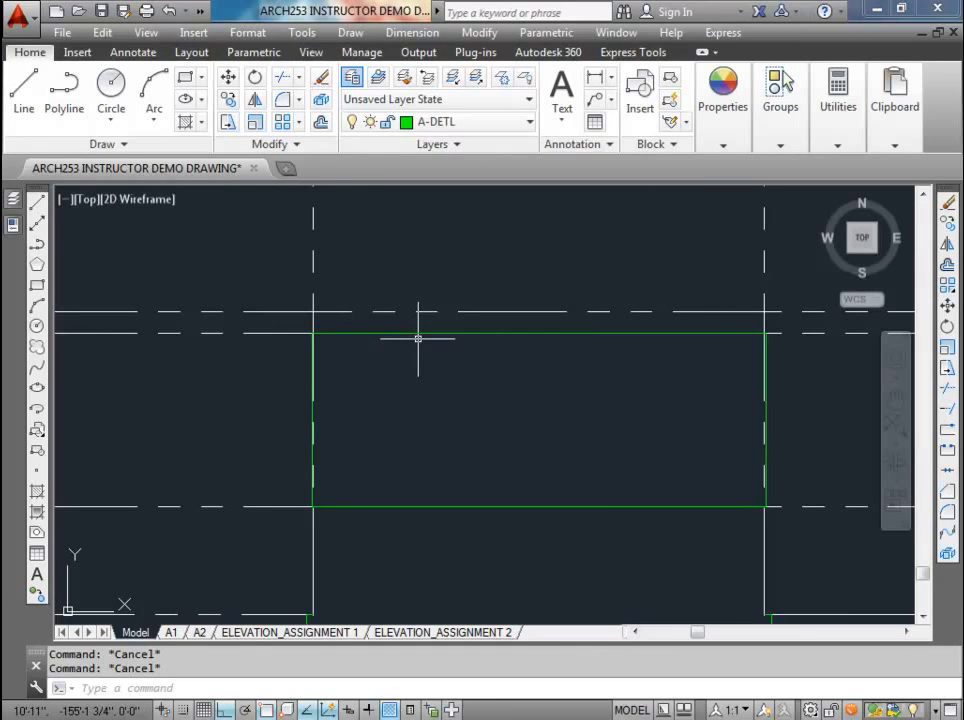
key("Return")
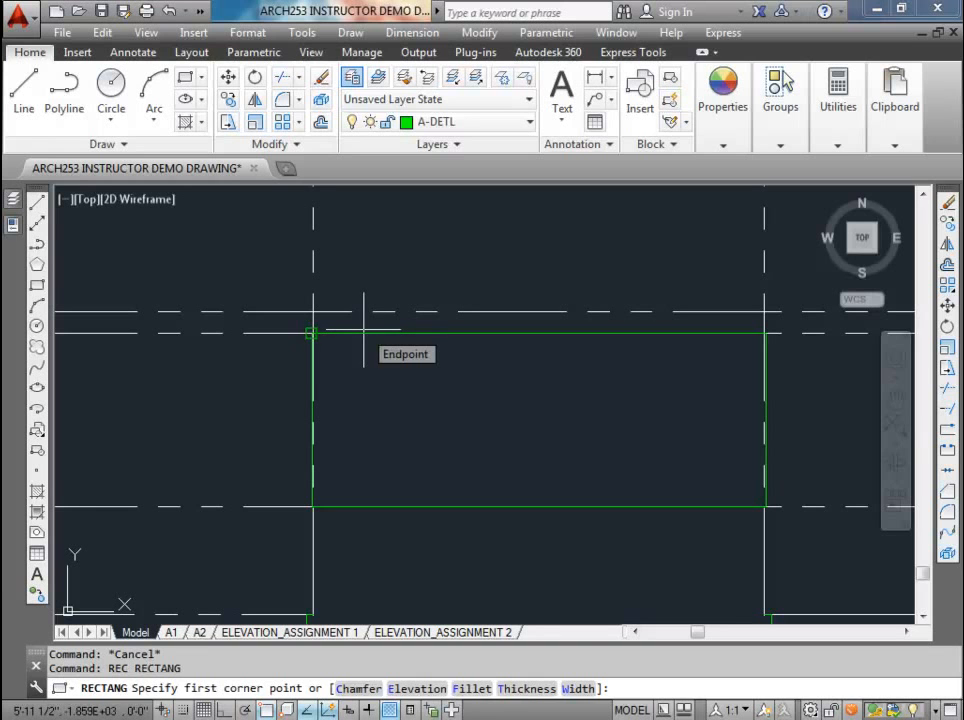
key("Escape")
type("rec")
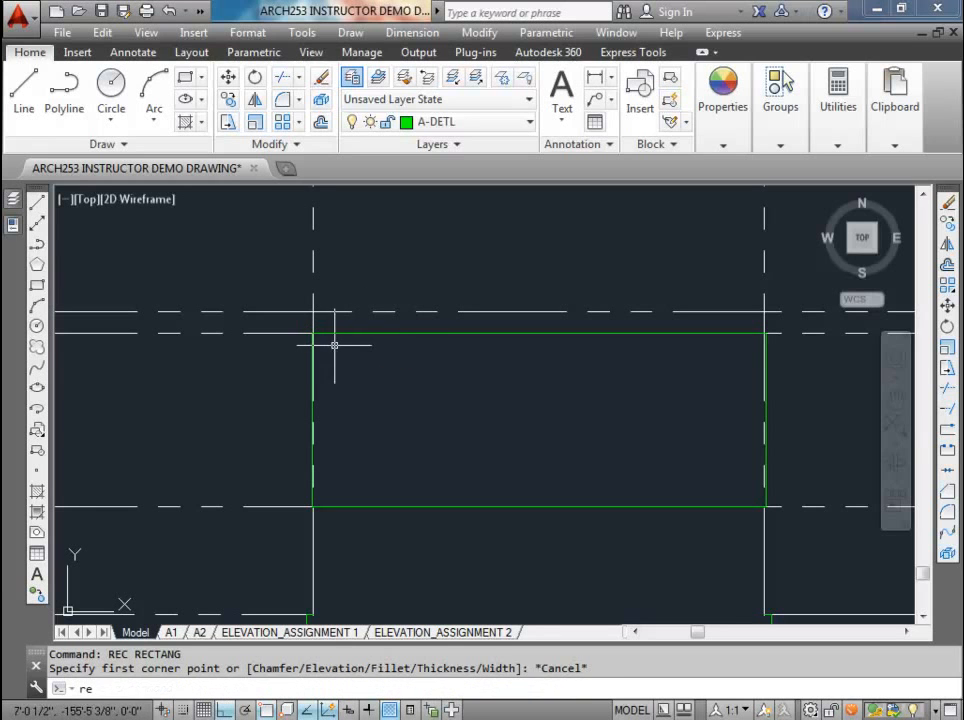
key("Return")
scroll(312, 333, "up", 3)
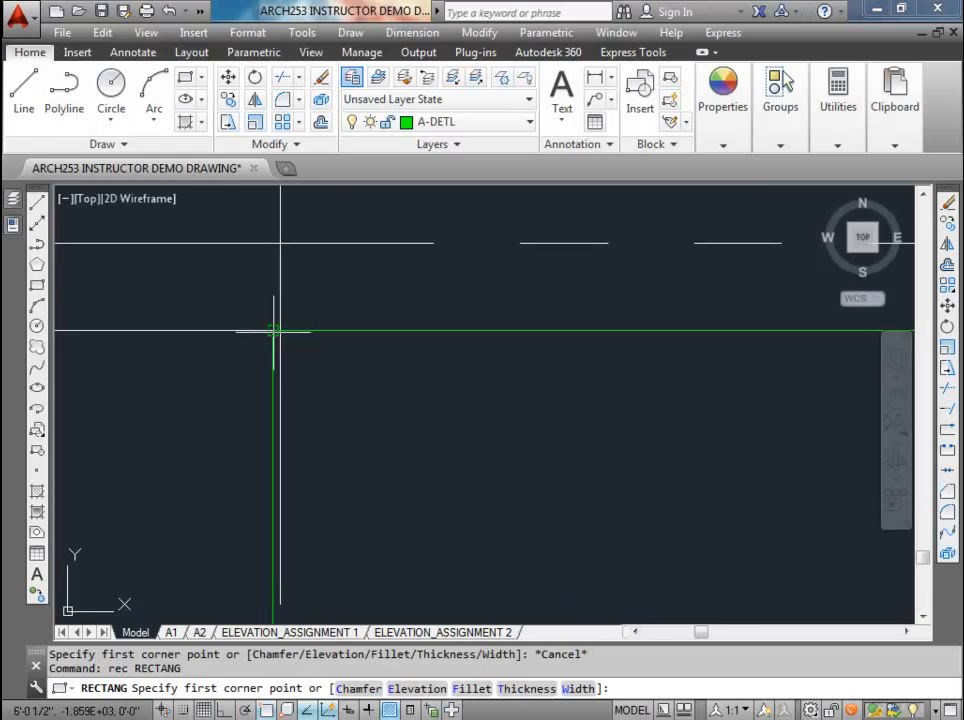
left_click(271, 327)
scroll(271, 327, "down", 3)
scroll(720, 325, "up", 4)
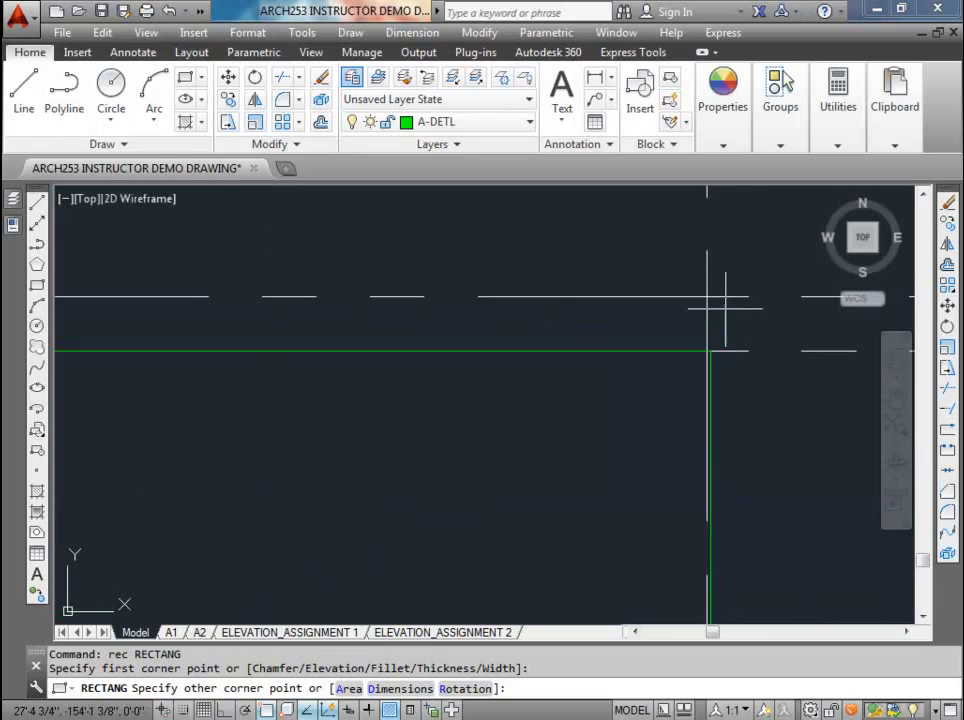
left_click(711, 297)
key("Escape")
key("Escape")
Step: Regenerate the drawing to refresh the display of the stacked rectangles and construction lines
scroll(711, 320, "down", 3)
scroll(710, 327, "up", 3)
middle_click_drag(710, 327, 488, 380)
scroll(437, 368, "down", 2)
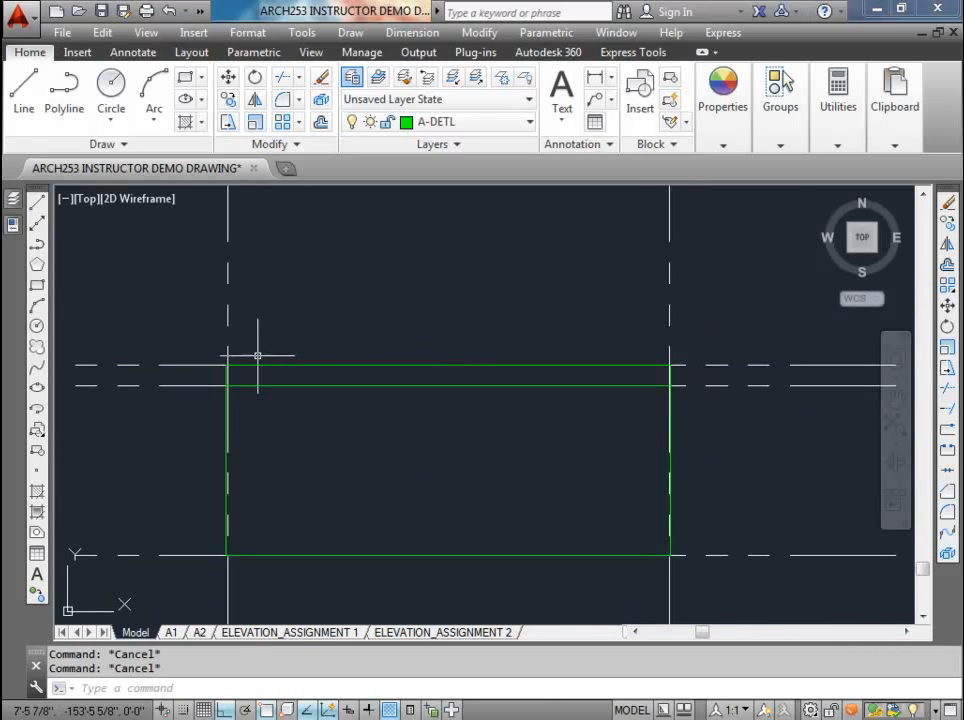
type("re")
key("Return")
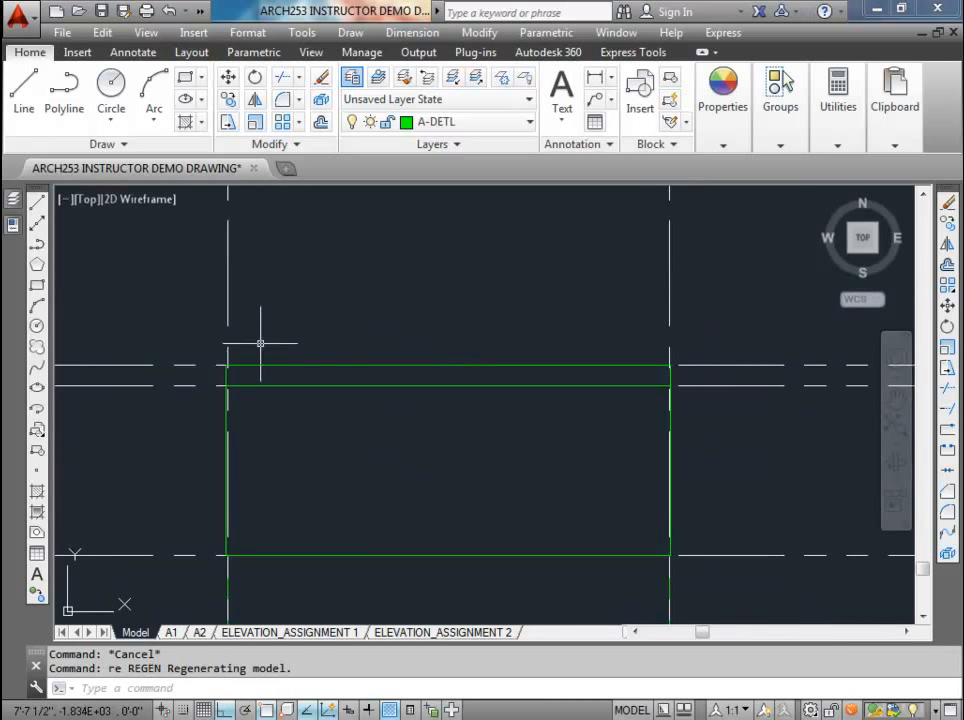
key("Escape")
Step: Draw a rectangle from the floor rectangle's upper-left corner to the top of main floor walls level at the right vertical construction line
scroll(237, 346, "up", 4)
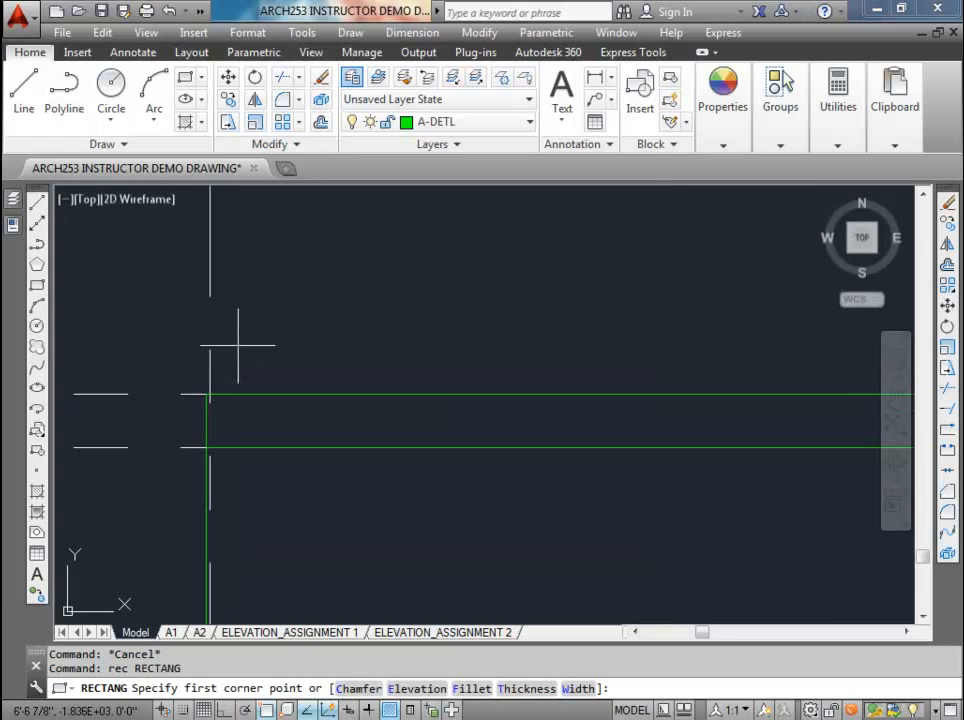
left_click(203, 395)
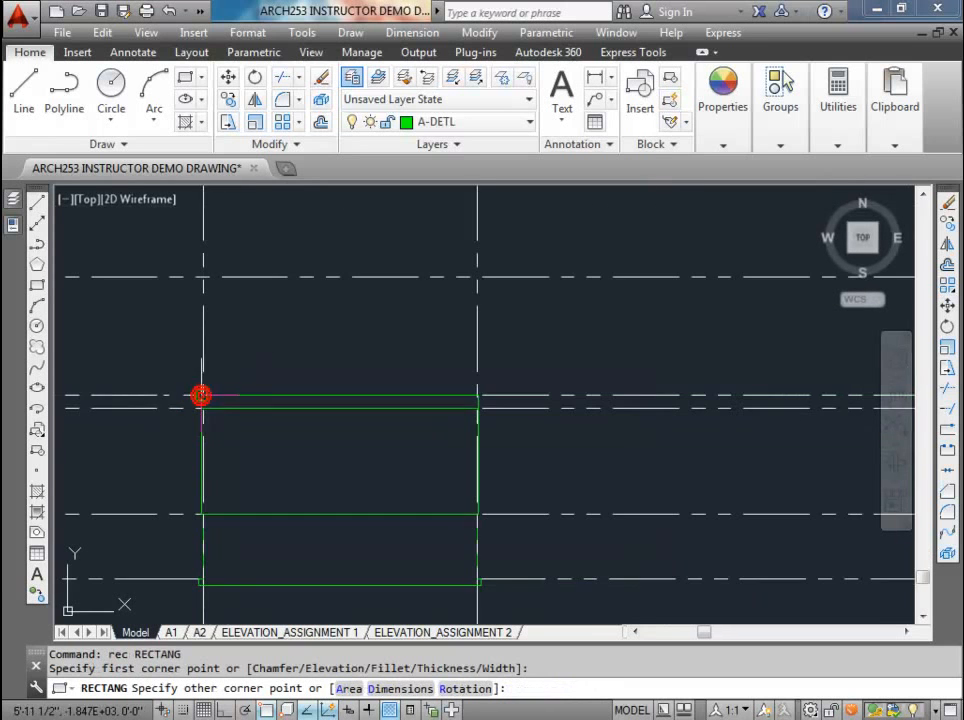
scroll(478, 347, "up", 2)
scroll(474, 358, "up", 2)
middle_click_drag(470, 373, 414, 488)
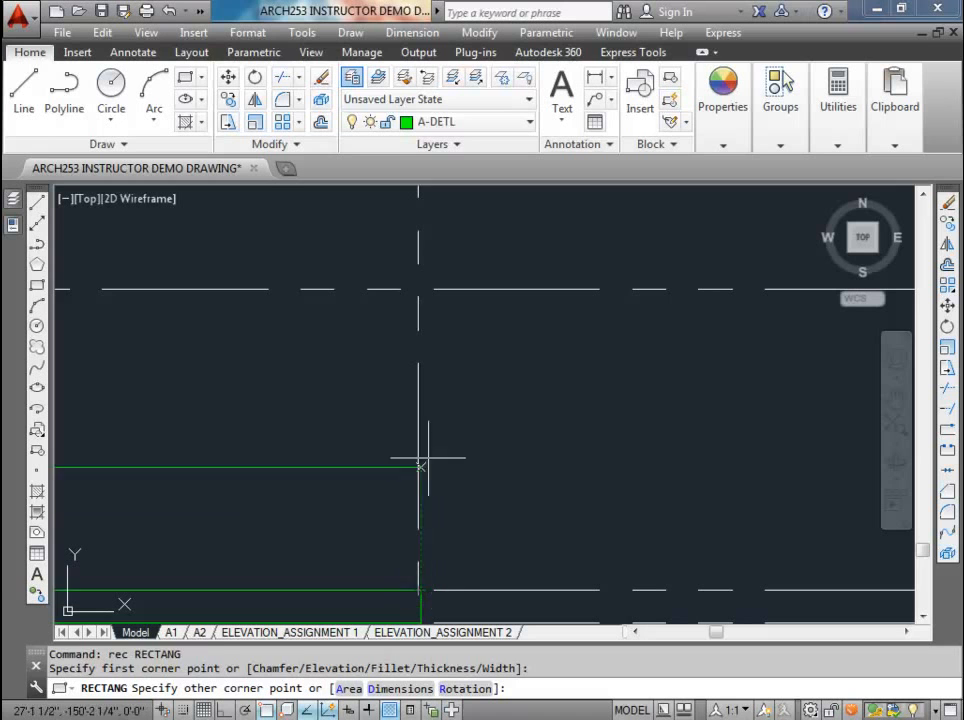
key("F8")
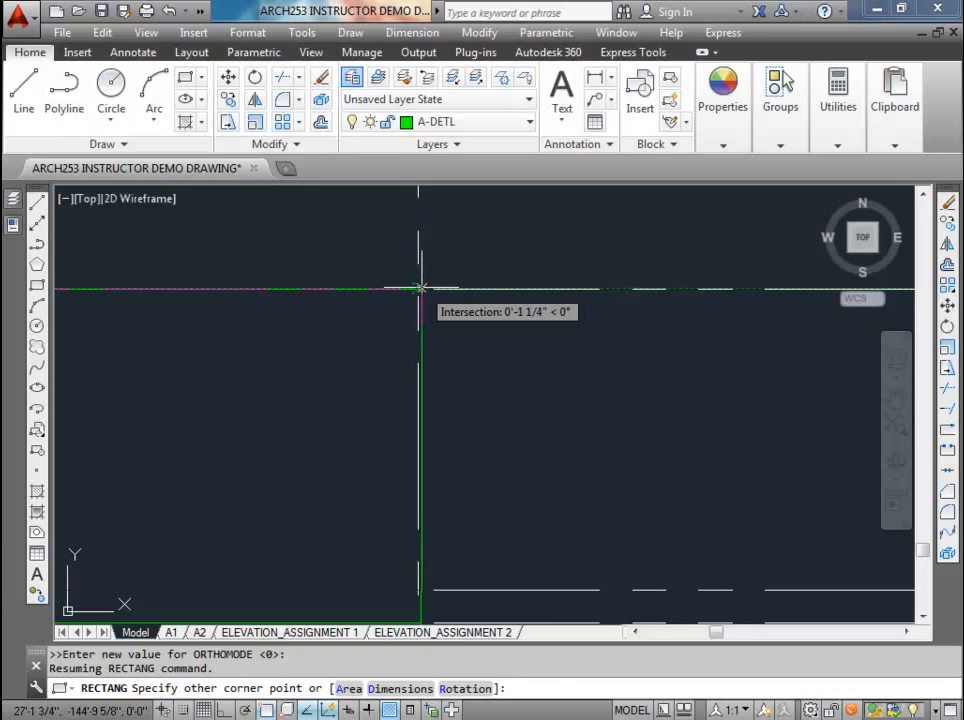
left_click(418, 289)
Step: Try to stretch the uppermost rectangle's upper-right corner outward, undo the stretch, and erase that rectangle
left_click(413, 337)
left_click(415, 357)
scroll(416, 345, "up", 2)
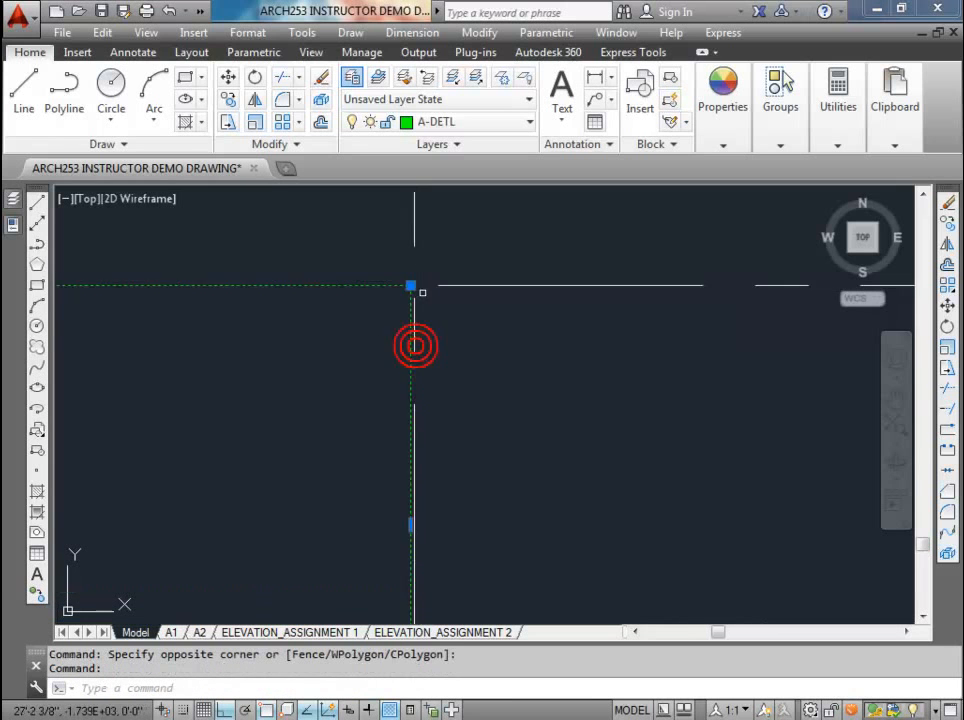
left_click(403, 281)
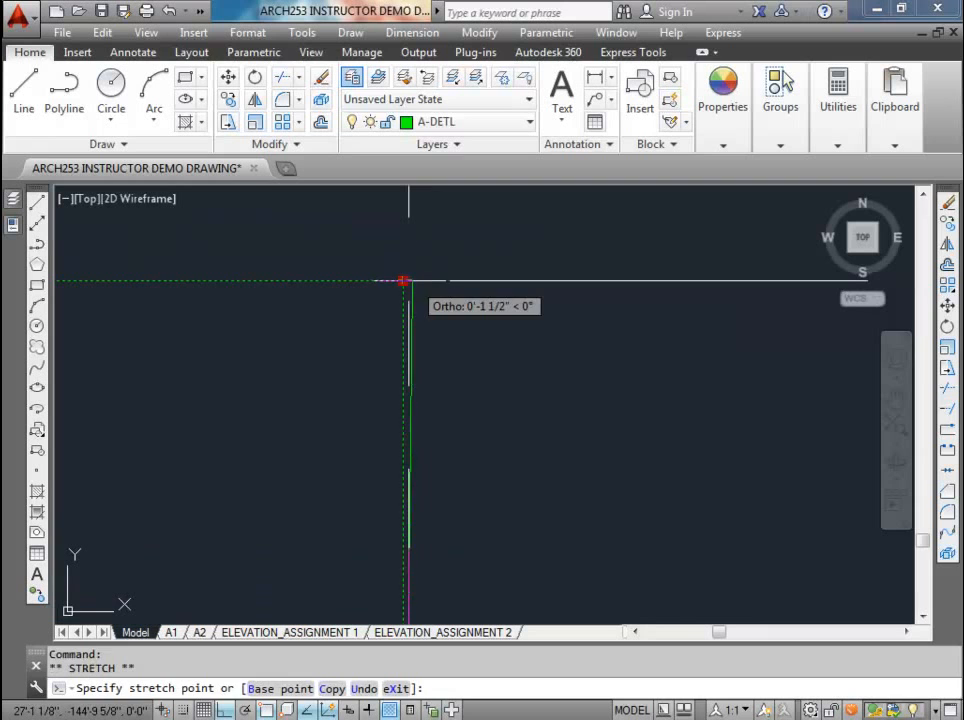
left_click(409, 281)
mouse_move(410, 282)
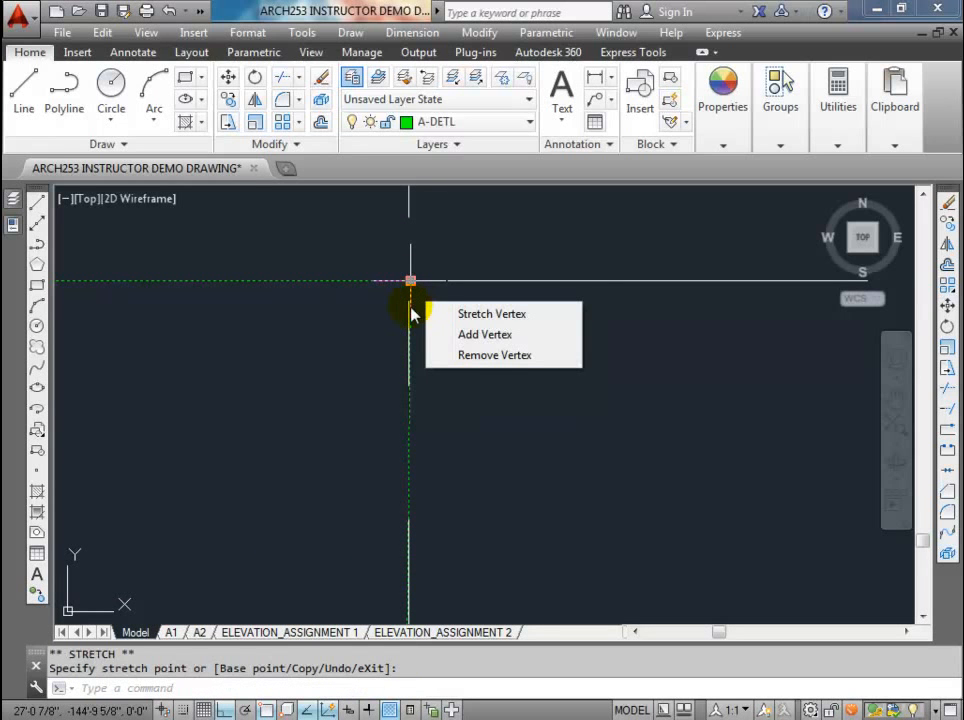
key("Escape")
key("ctrl+z")
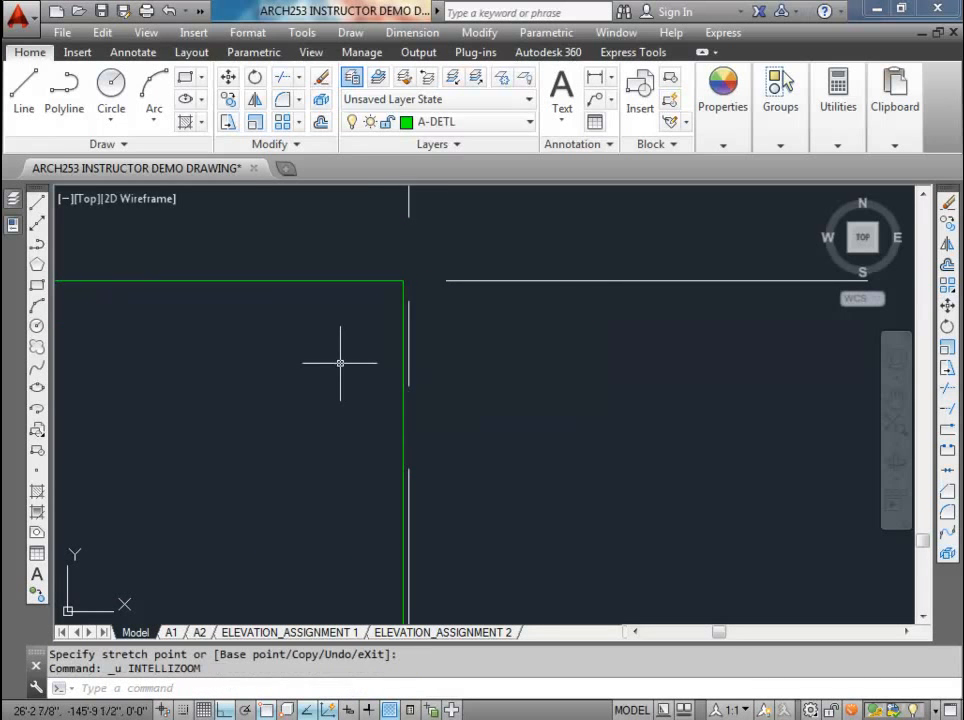
left_click(351, 330)
key("Delete")
Step: Move the left vertical construction line outward by 1 inch to line up with the wall edge
mouse_move(351, 330)
middle_mouse_down()
mouse_move(559, 314)
mouse_move(542, 318)
middle_mouse_up()
scroll(427, 341, "up", 2)
middle_click_drag(347, 333, 332, 376)
left_click(190, 351)
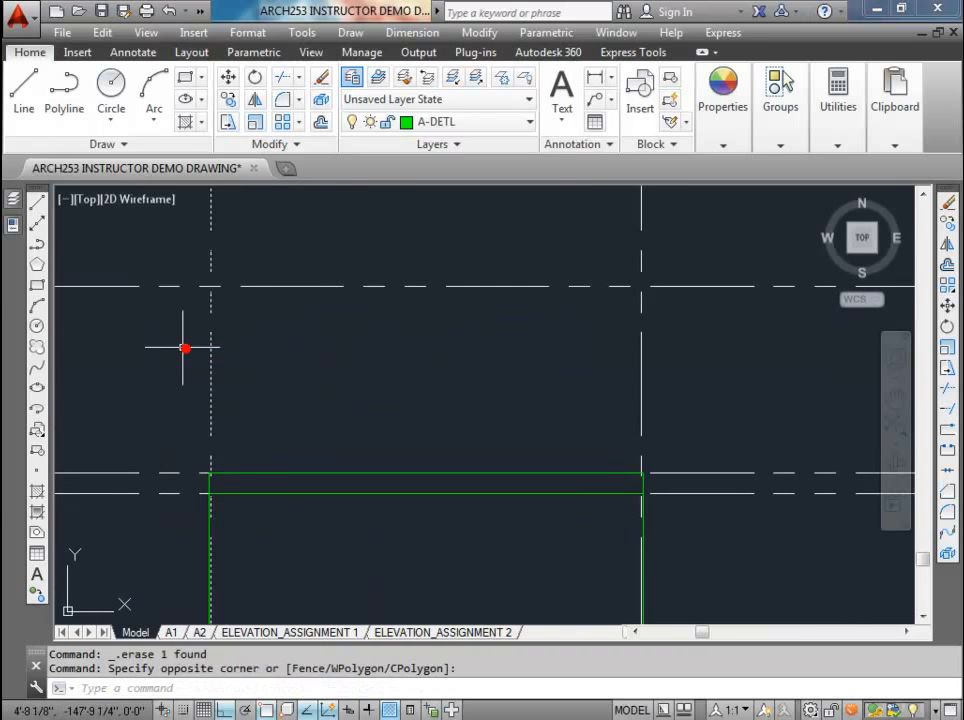
left_click(202, 346)
type("m")
key("Return")
left_click(393, 370)
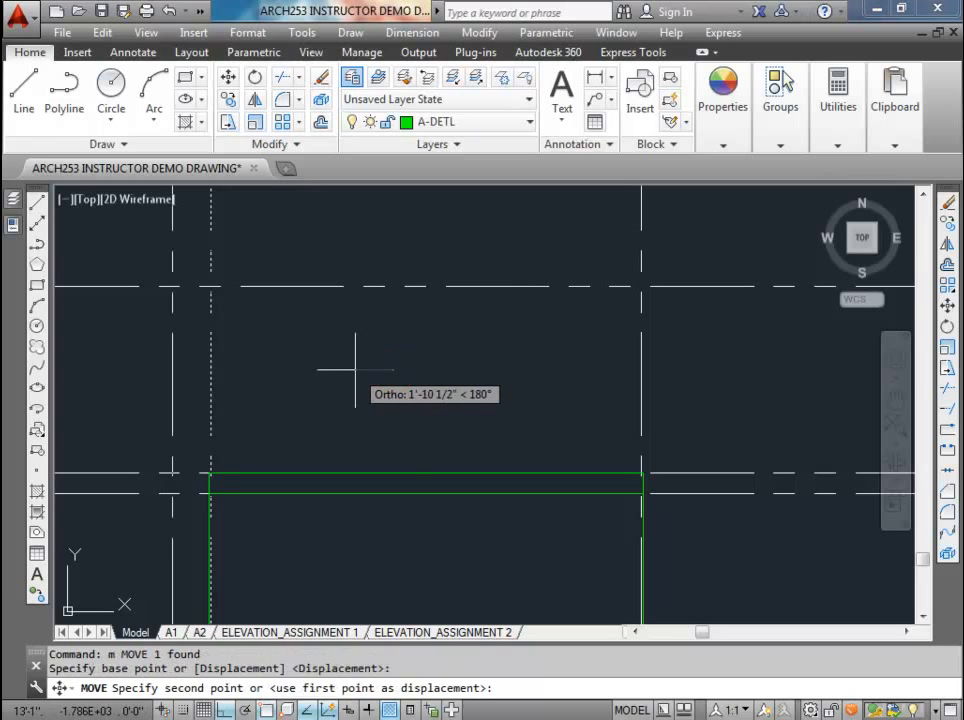
type("1")
key("Return")
Step: Move the right vertical construction line outward by 1 inch to line up with the wall edge
left_click(674, 354)
left_click(613, 342)
type("m")
key("Return")
left_click(541, 386)
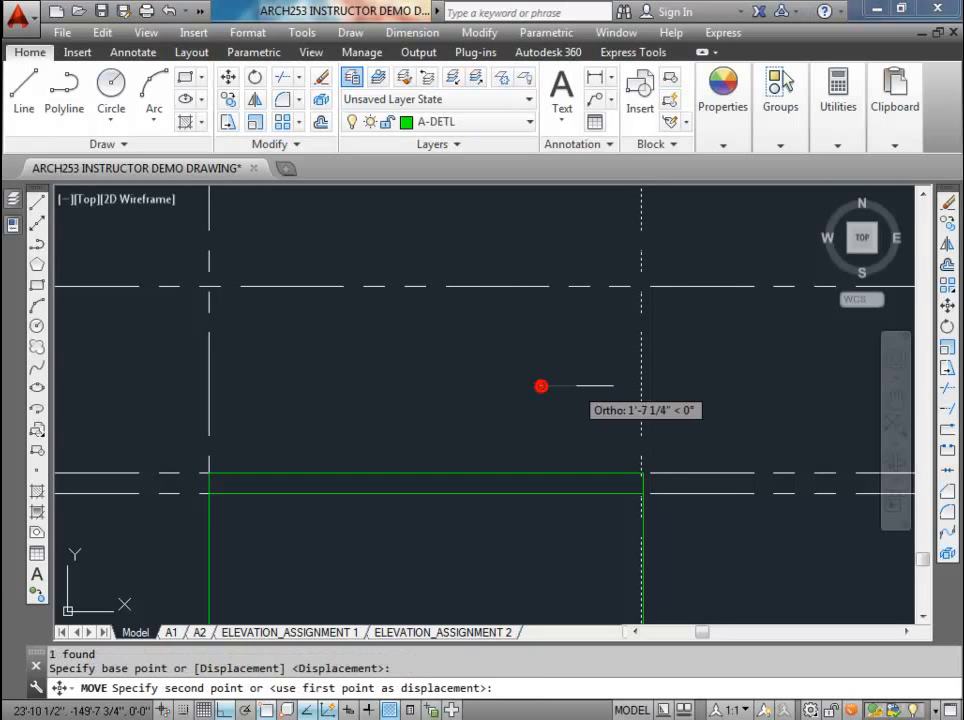
type("1")
key("Return")
key("Escape")
key("Escape")
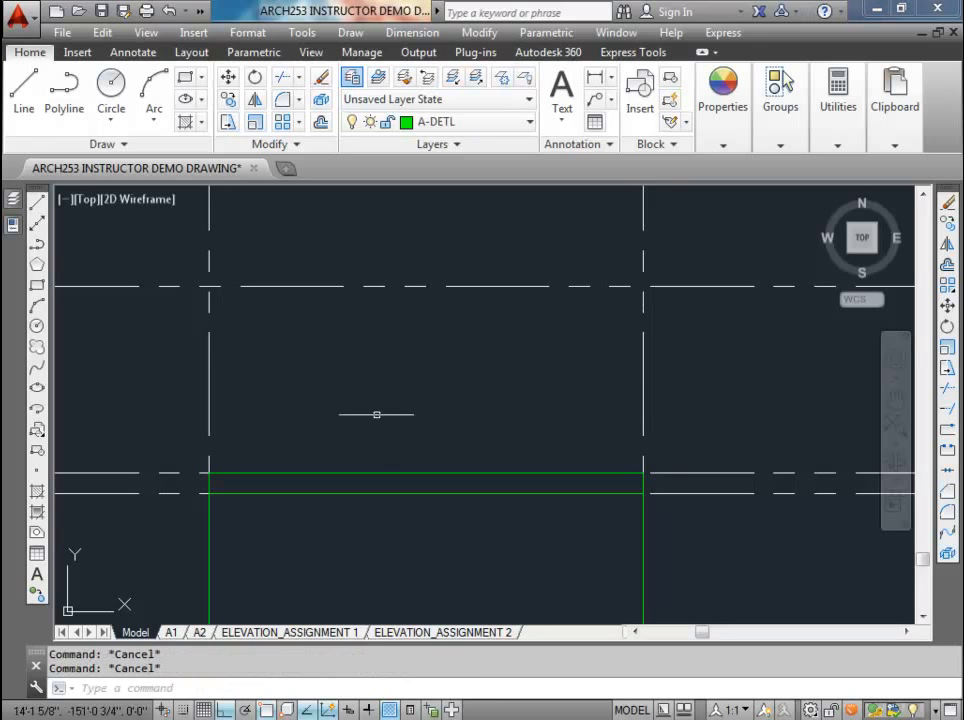
Step: Draw the main floor wall rectangle between the vertical construction lines, from the main floor level to the top of main floor walls level
key("Return")
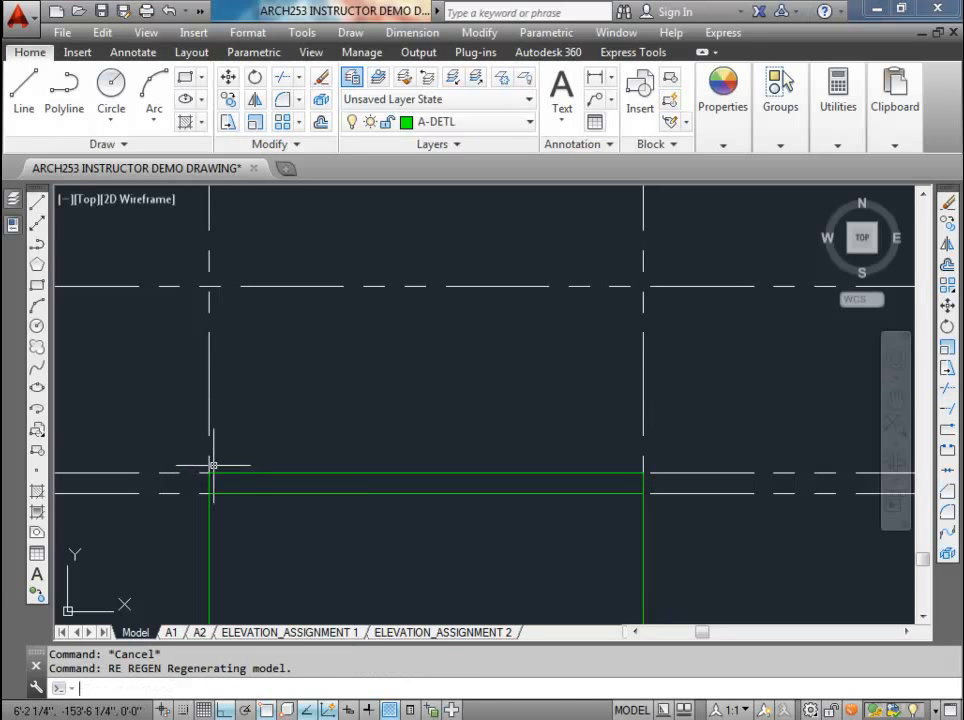
type("rec")
key("Return")
left_click(208, 472)
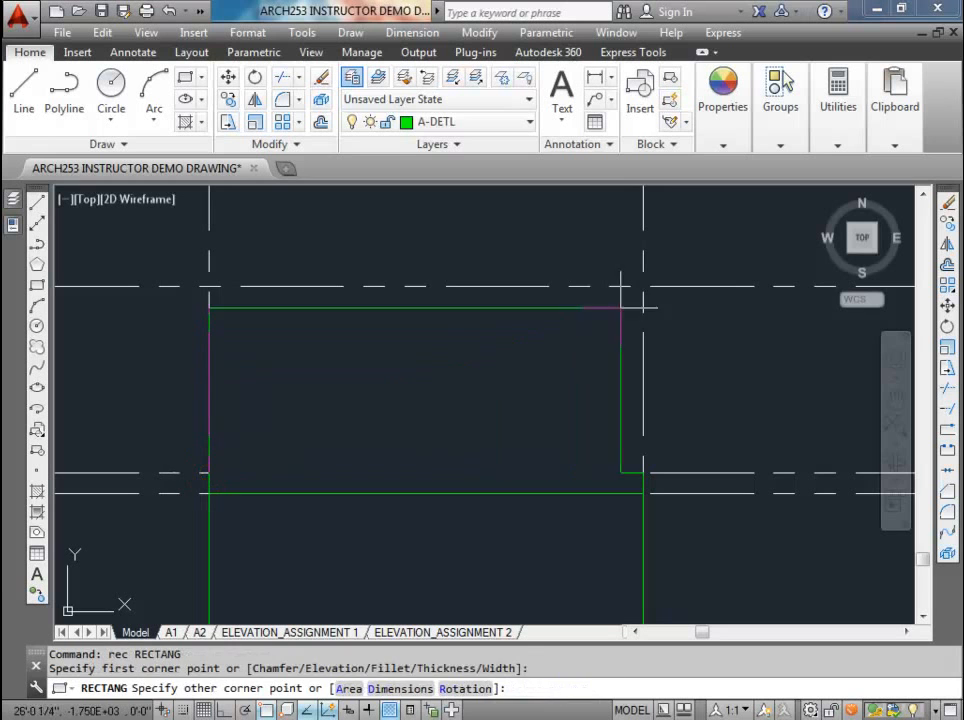
left_click(643, 287)
scroll(438, 398, "down", 4)
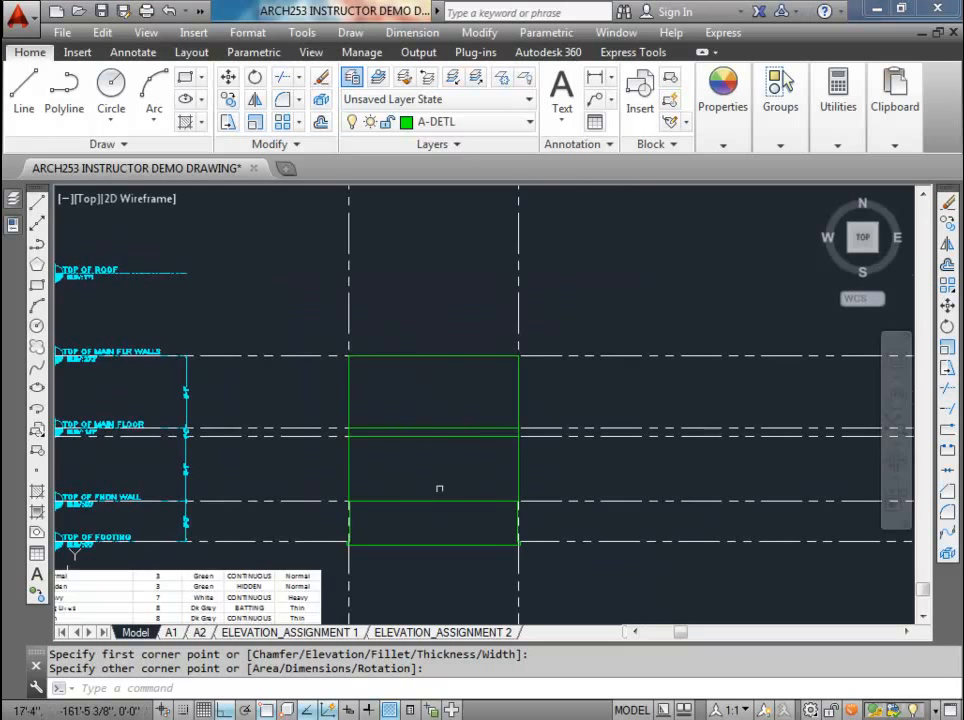
scroll(439, 488, "up", 2)
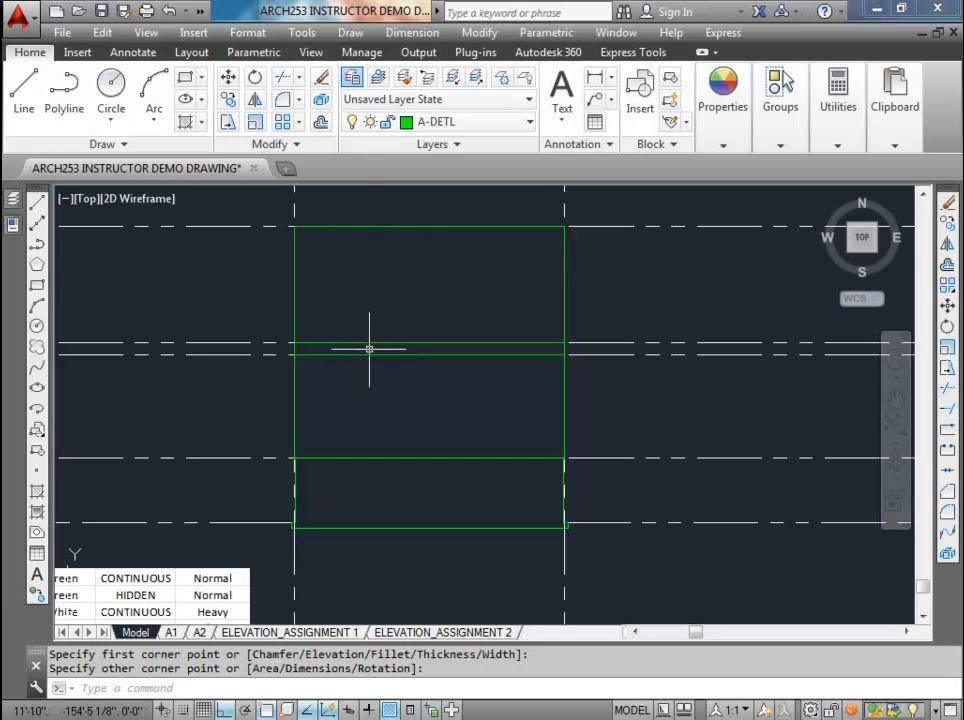
Step: Copy the top of foundation wall level line 8 inches straight down
scroll(368, 333, "down", 2)
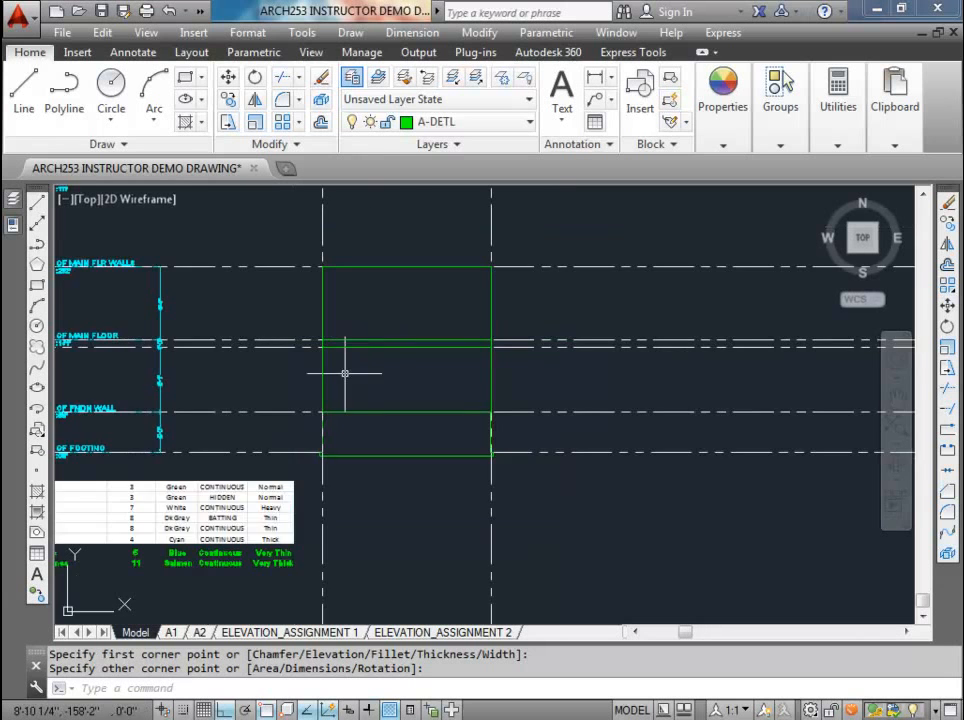
middle_click_drag(344, 372, 433, 386)
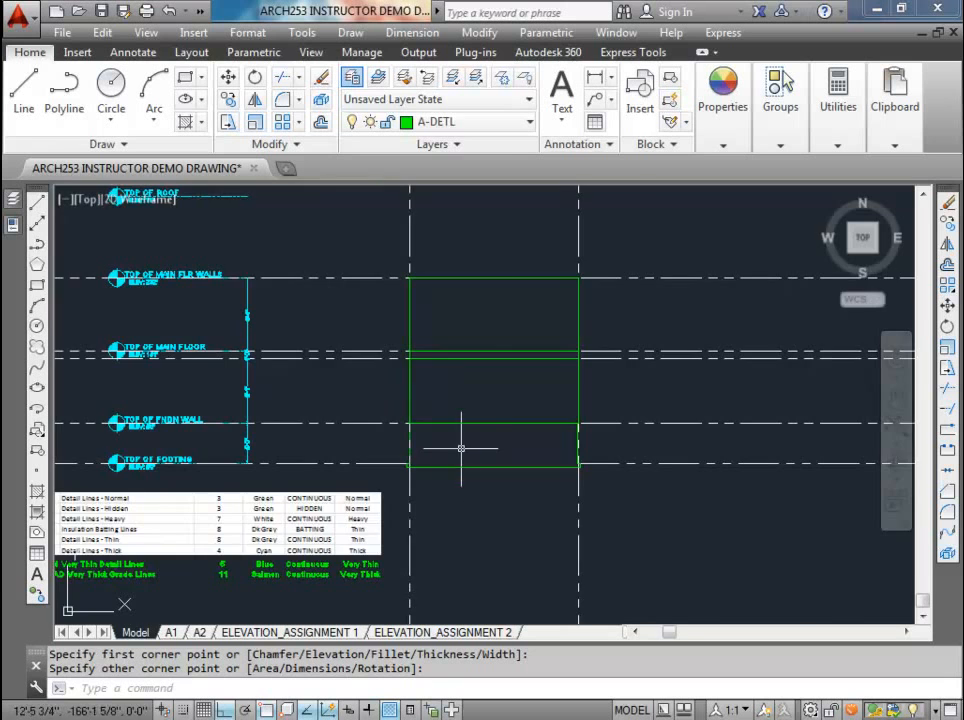
scroll(461, 448, "up", 2)
middle_click_drag(463, 447, 418, 442)
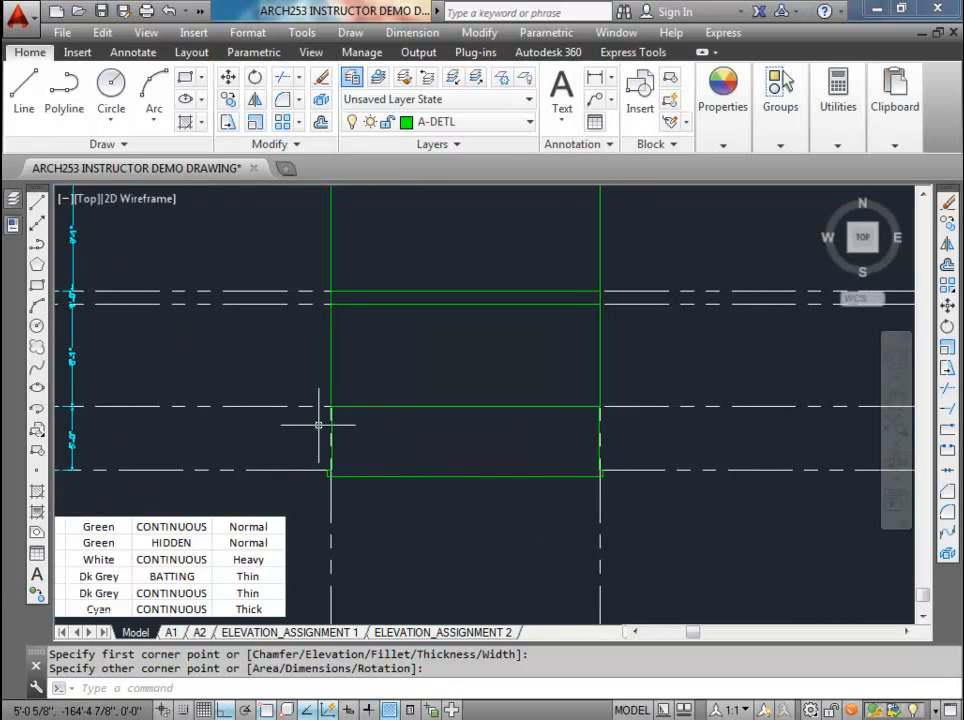
left_click(229, 100)
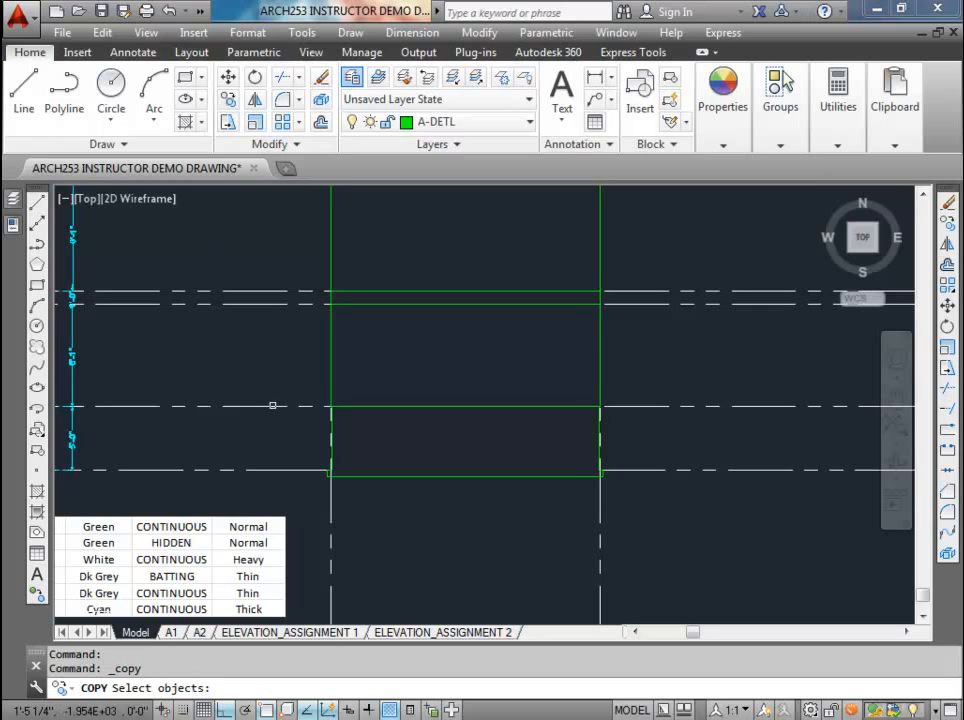
left_click(272, 405)
key("Return")
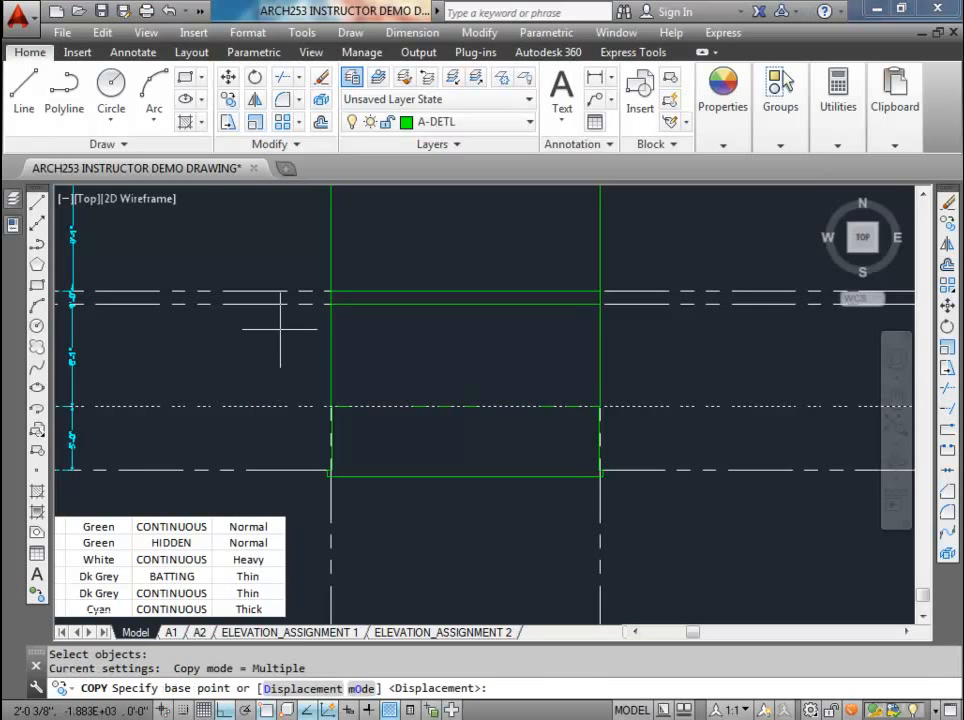
left_click(277, 331)
type("8")
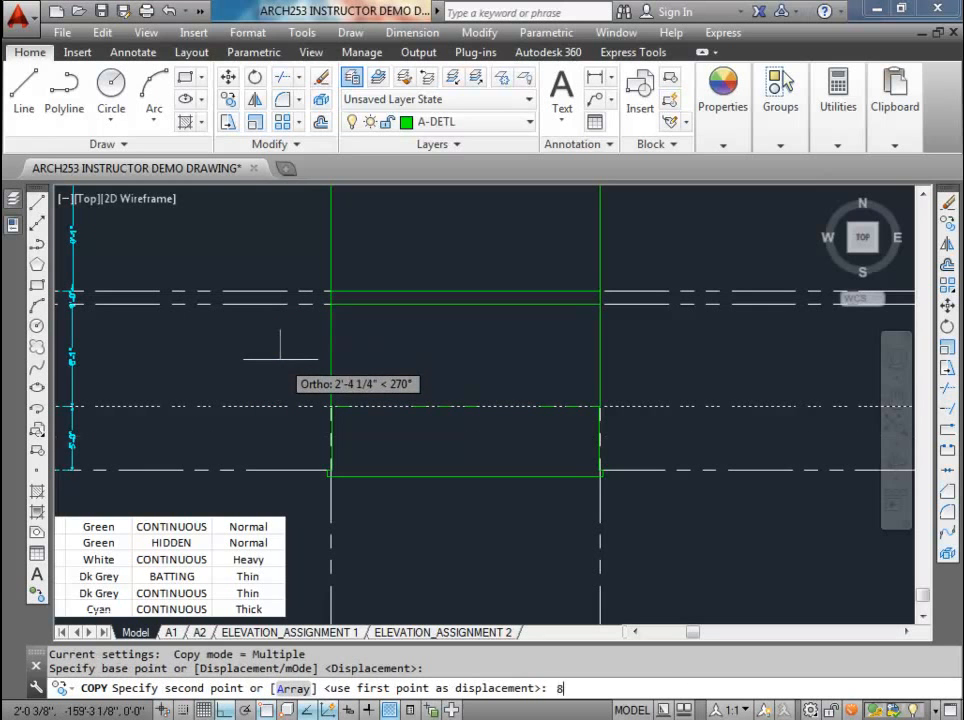
key("Return")
key("Escape")
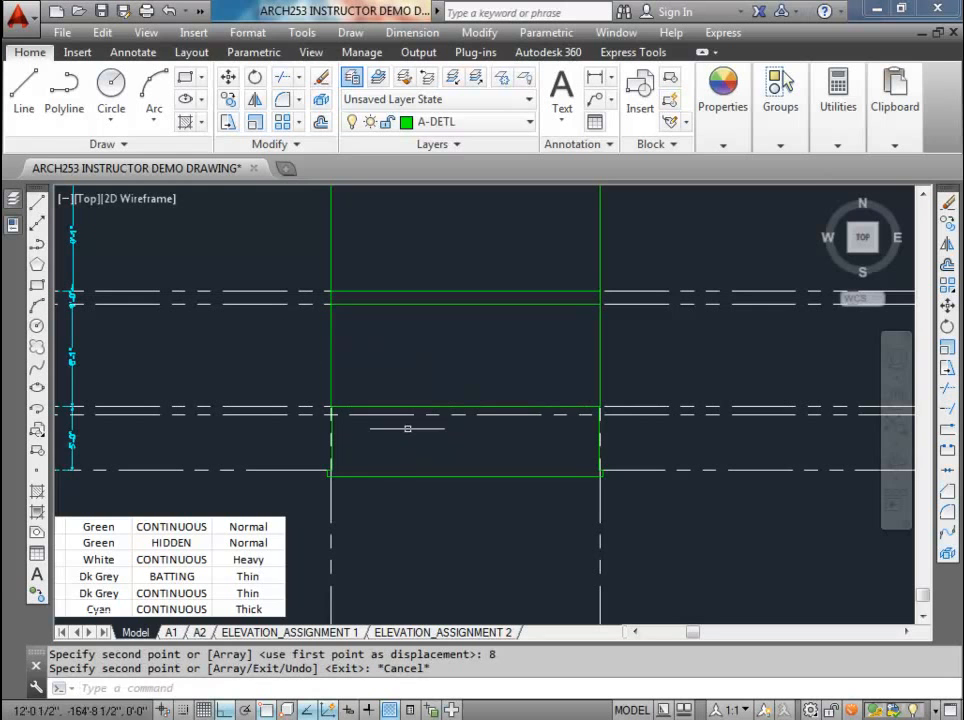
Step: On the A-DETL-GRAD layer, draw a horizontal grade line between the foundation wall faces, along the line 8 inches below the wall top
left_click(530, 122)
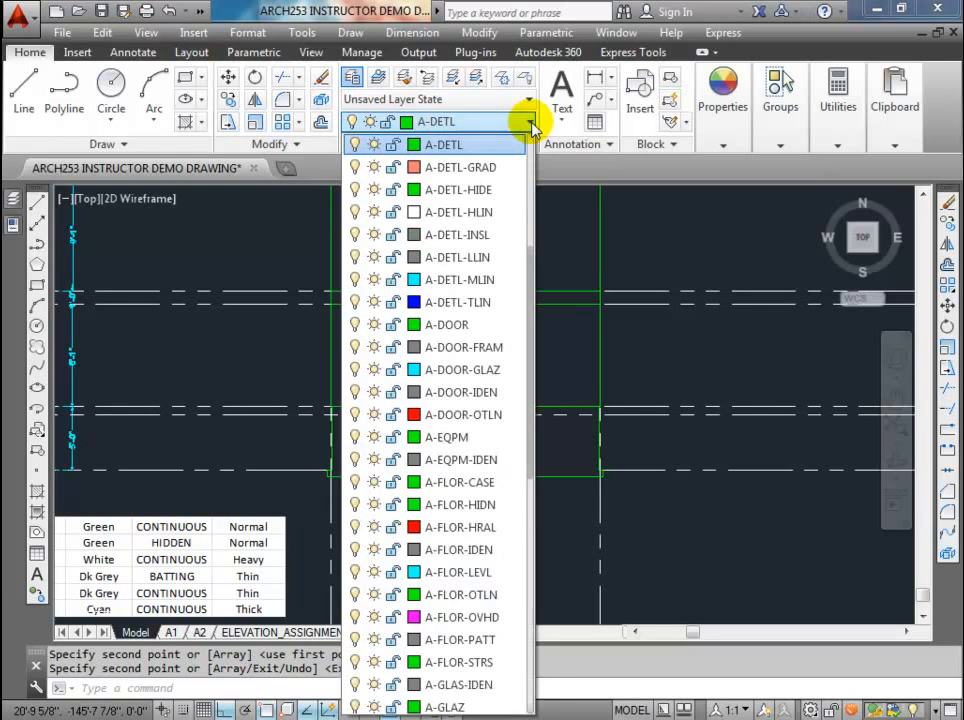
left_click(465, 169)
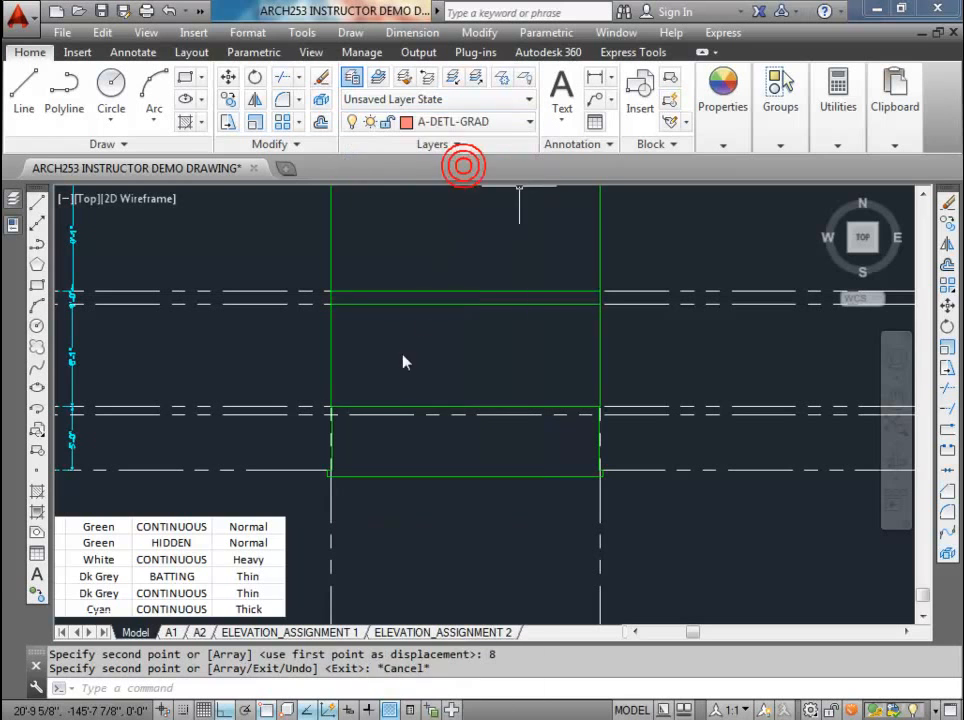
type("l")
key("Return")
scroll(368, 425, "up", 5)
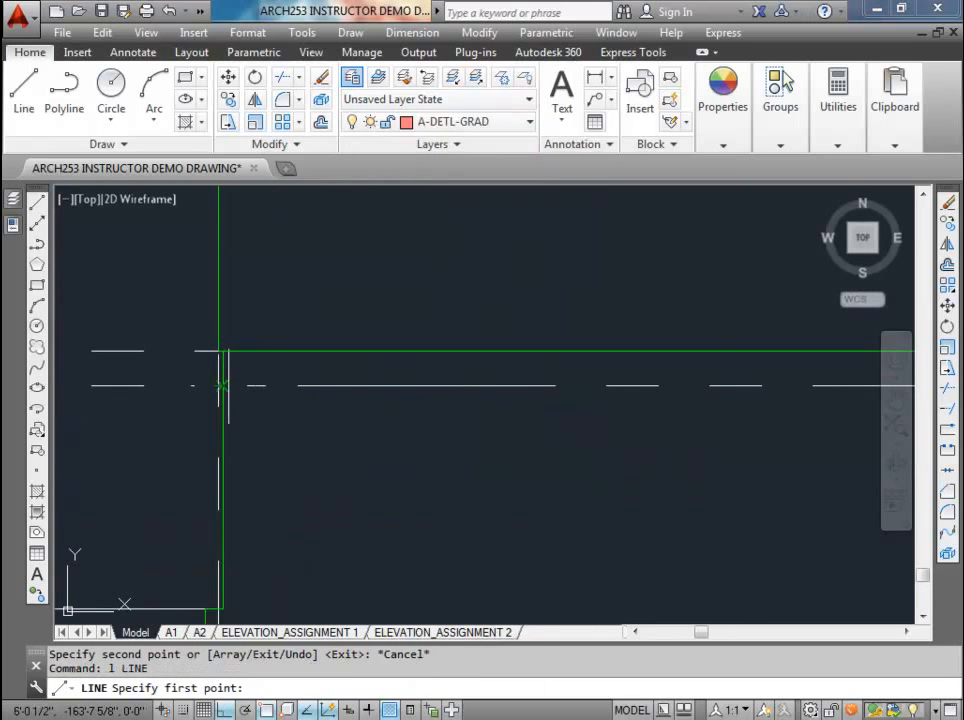
left_click(222, 386)
scroll(222, 386, "down", 5)
scroll(580, 387, "up", 5)
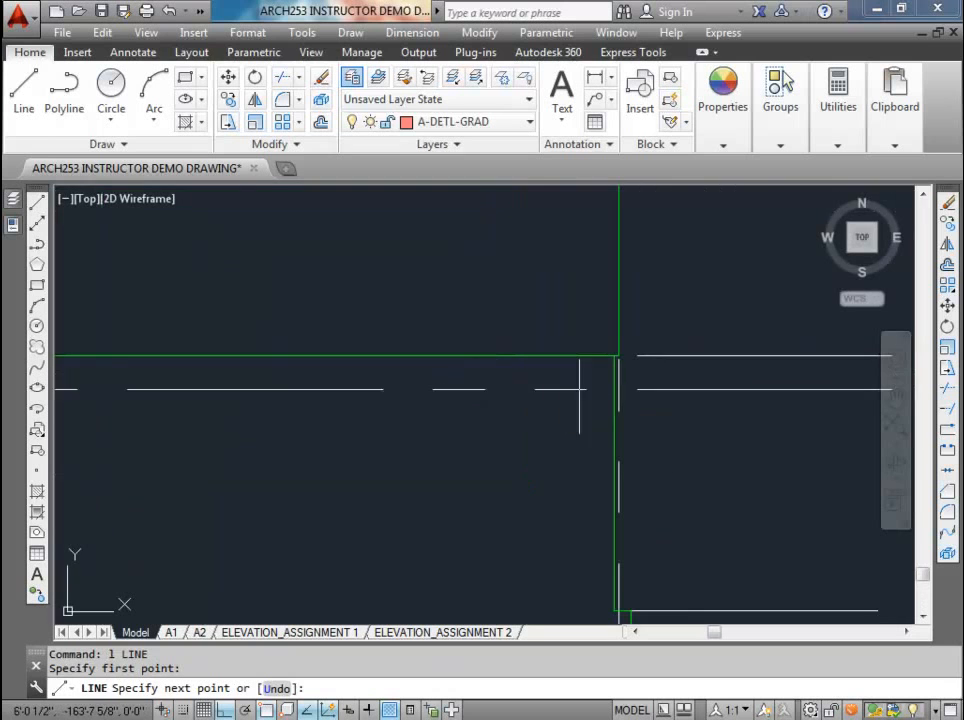
left_click(615, 389)
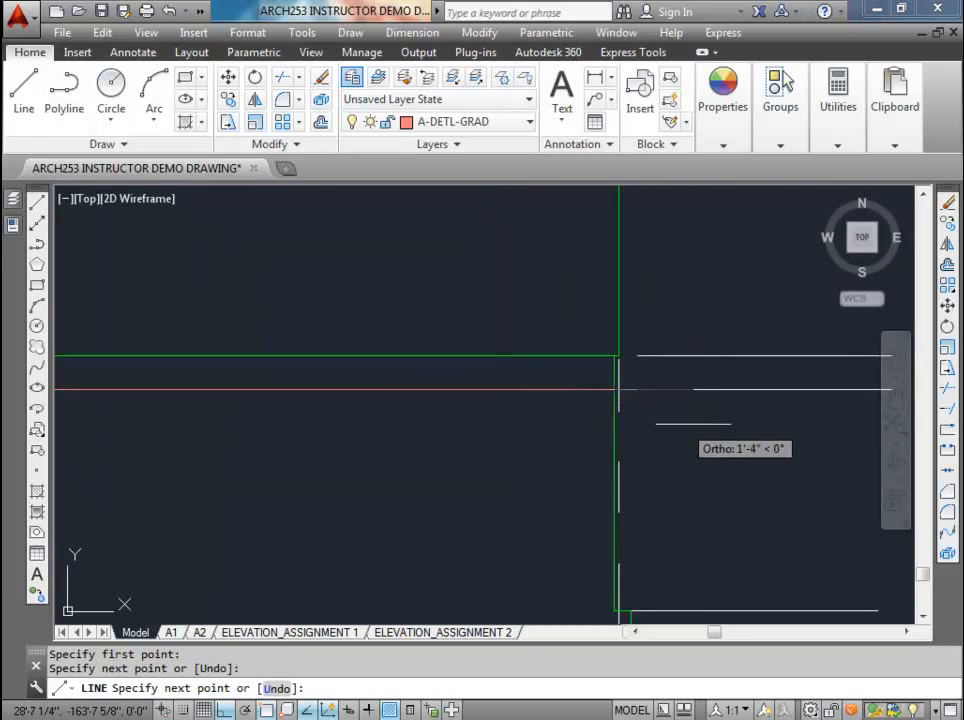
Step: With Ortho off, continue the grade line past the right foundation wall with a short segment sloping down and away
key("F8")
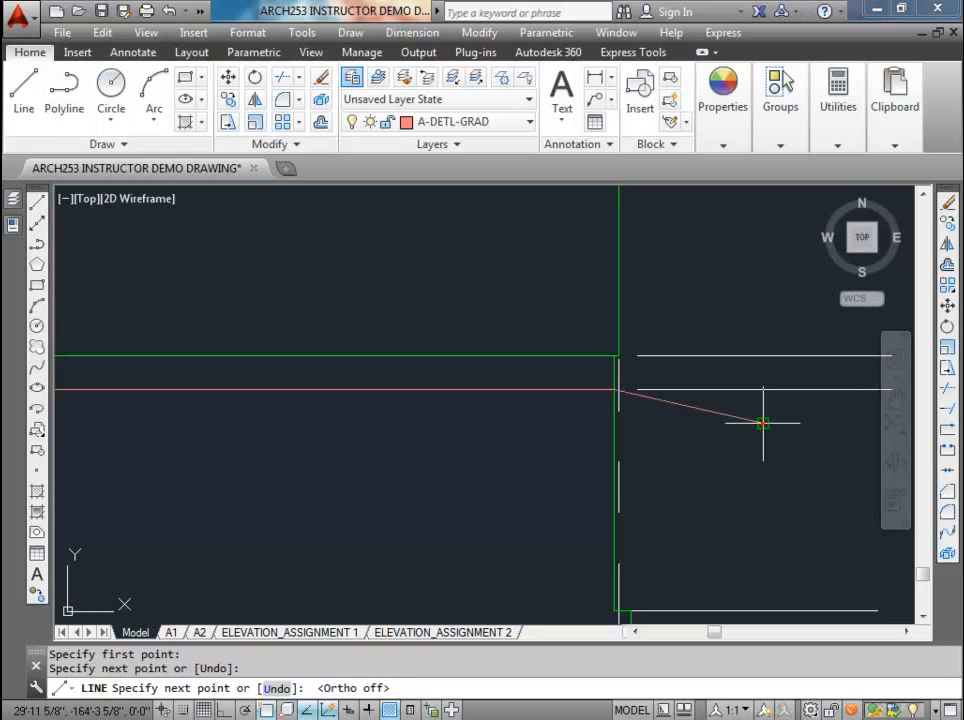
left_click(762, 423)
key("Return")
Step: Draw a short grade line sloping down and away from the left foundation wall, starting at the end of the horizontal grade line
middle_click_drag(532, 432, 710, 425)
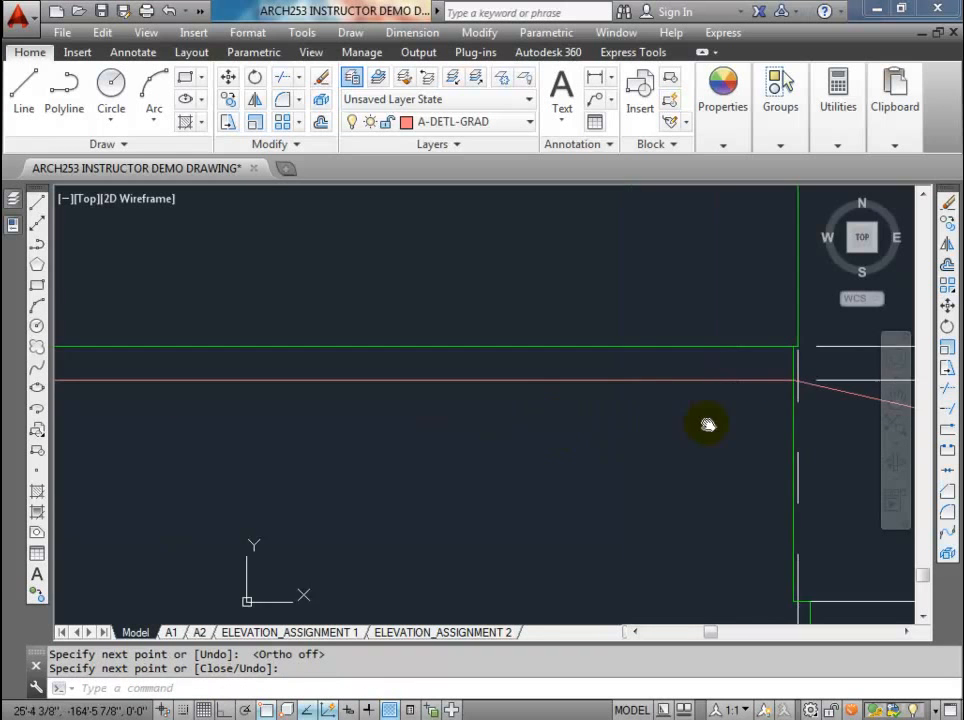
scroll(710, 425, "down", 4)
type("l")
key("Return")
scroll(301, 412, "up", 5)
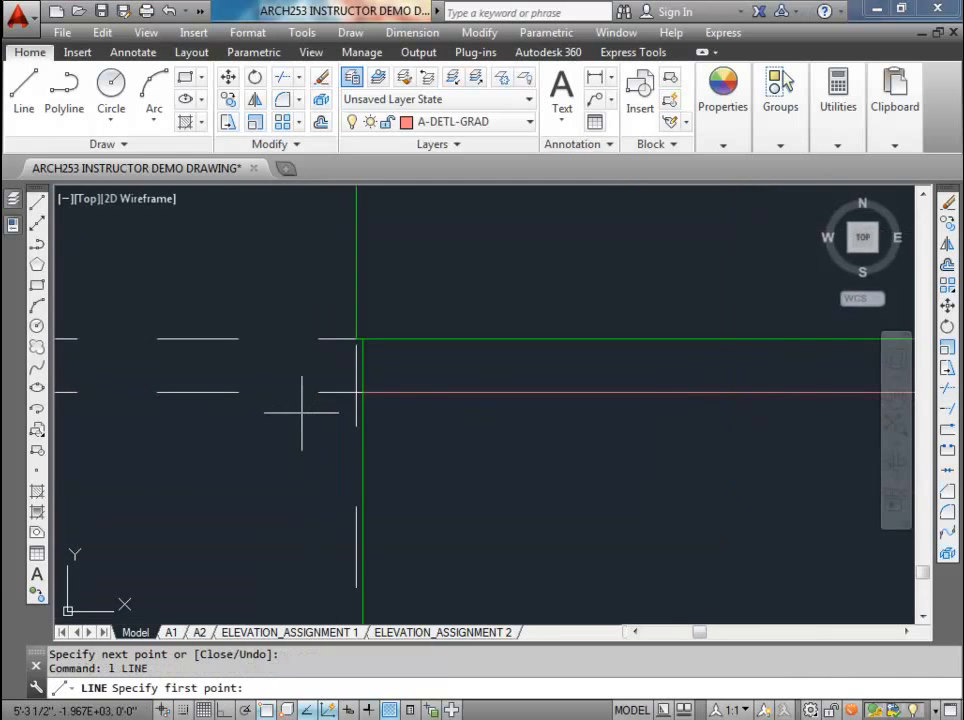
left_click(362, 392)
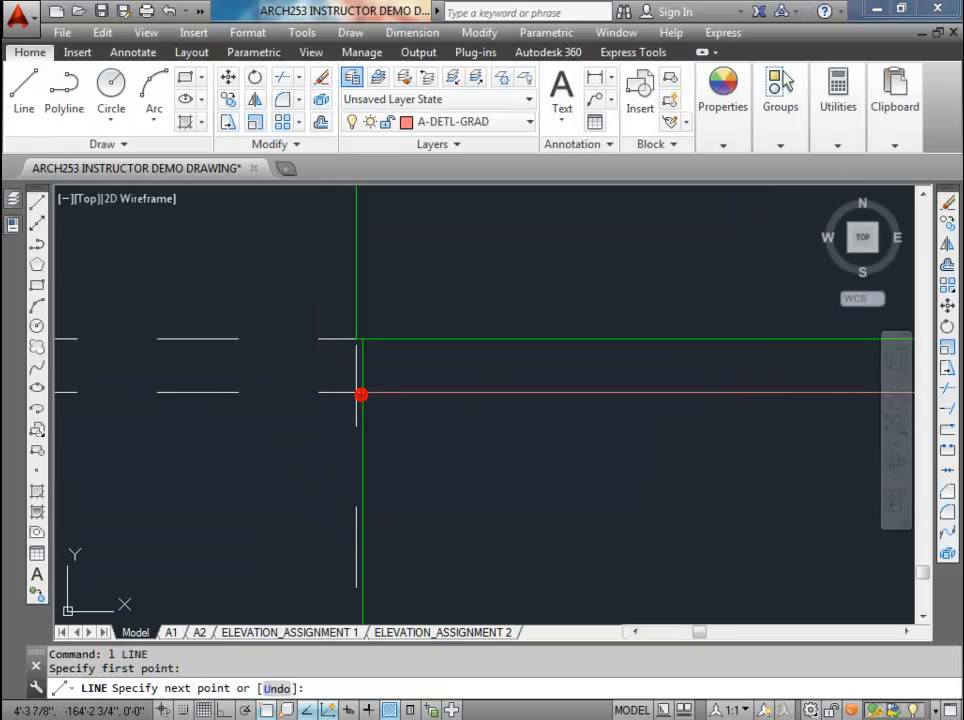
left_click(175, 431)
key("Escape")
scroll(216, 380, "down", 2)
scroll(288, 398, "up", 5)
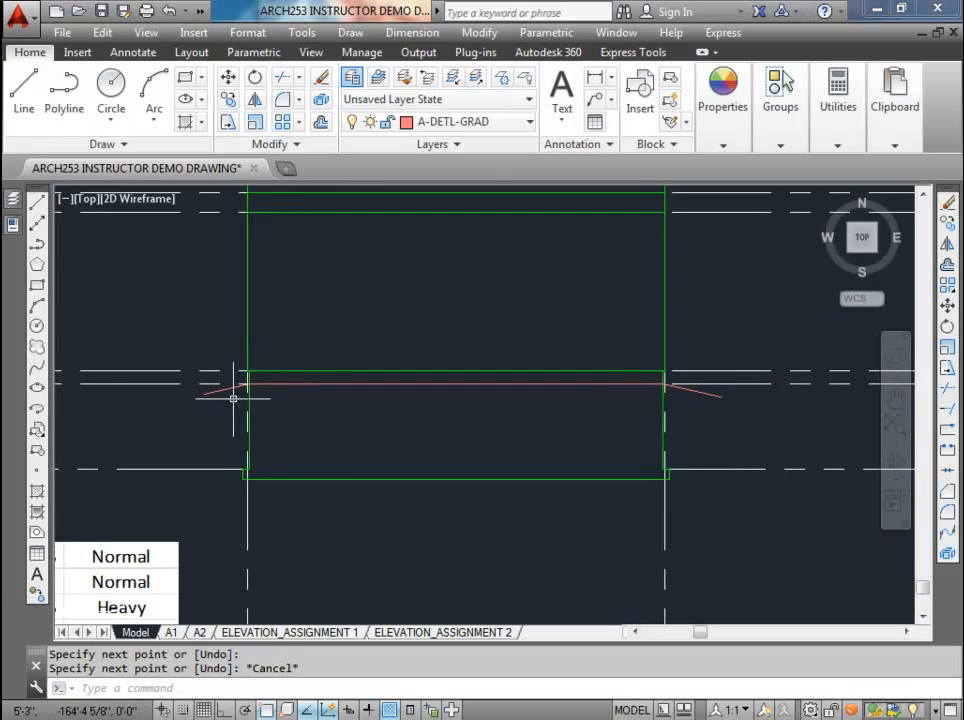
scroll(301, 415, "down", 2)
middle_click_drag(301, 415, 443, 430)
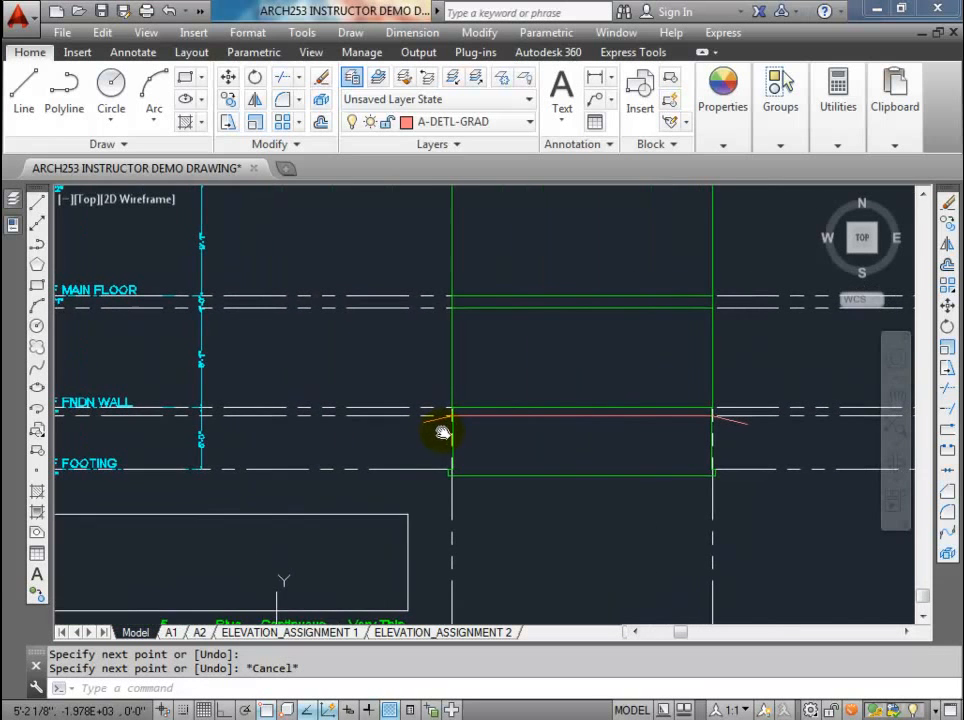
left_click(386, 415)
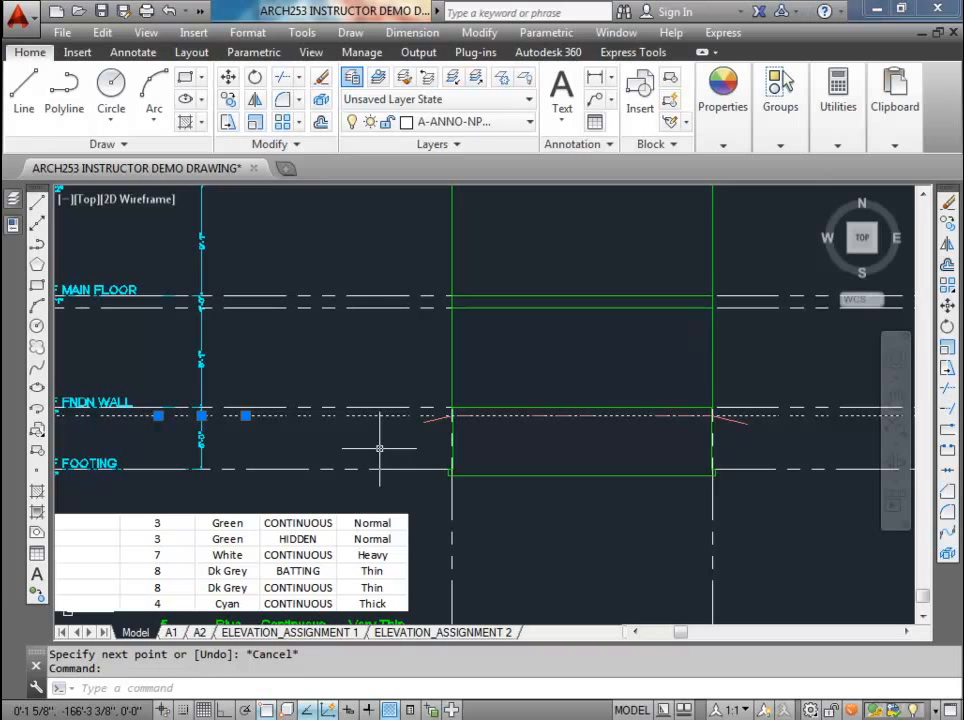
key("Escape")
key("Escape")
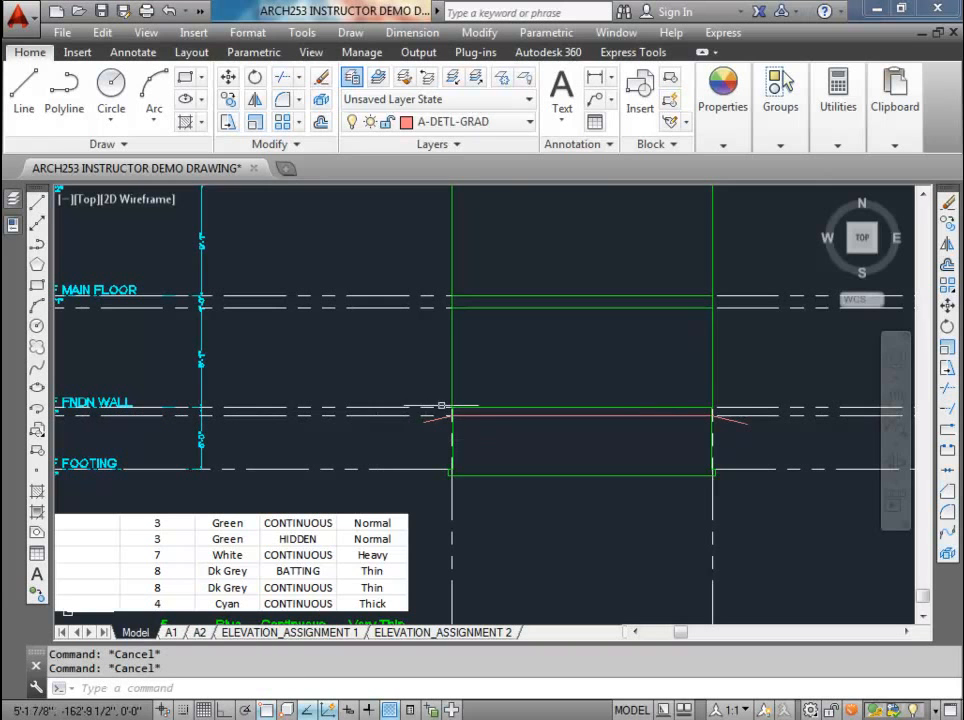
scroll(445, 415, "up", 5)
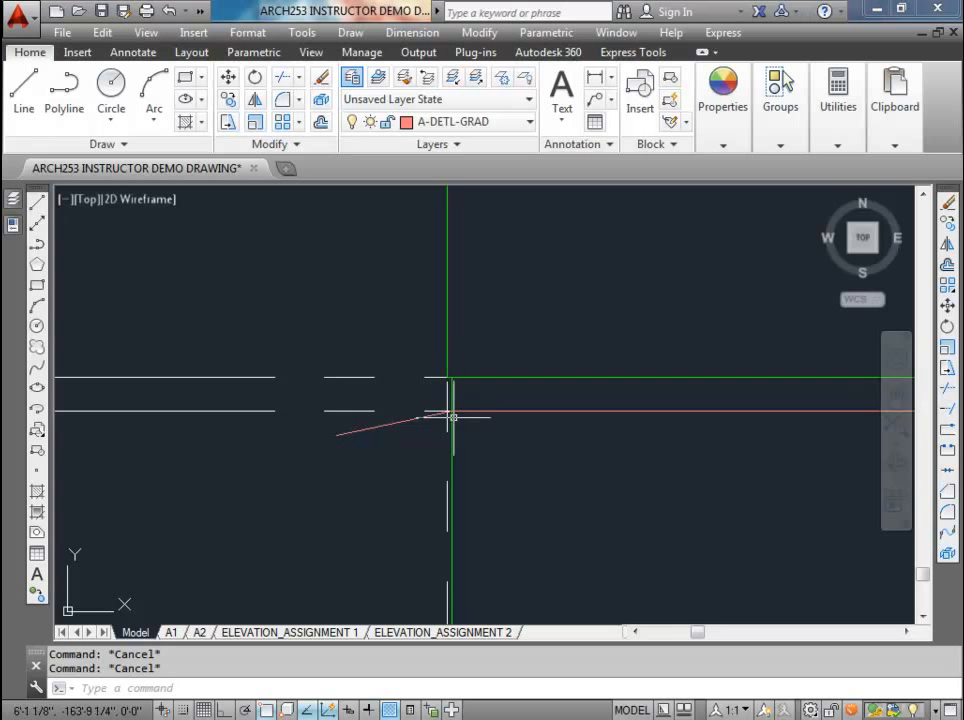
scroll(446, 400, "down", 5)
scroll(440, 420, "up", 4)
middle_click_drag(430, 443, 406, 495)
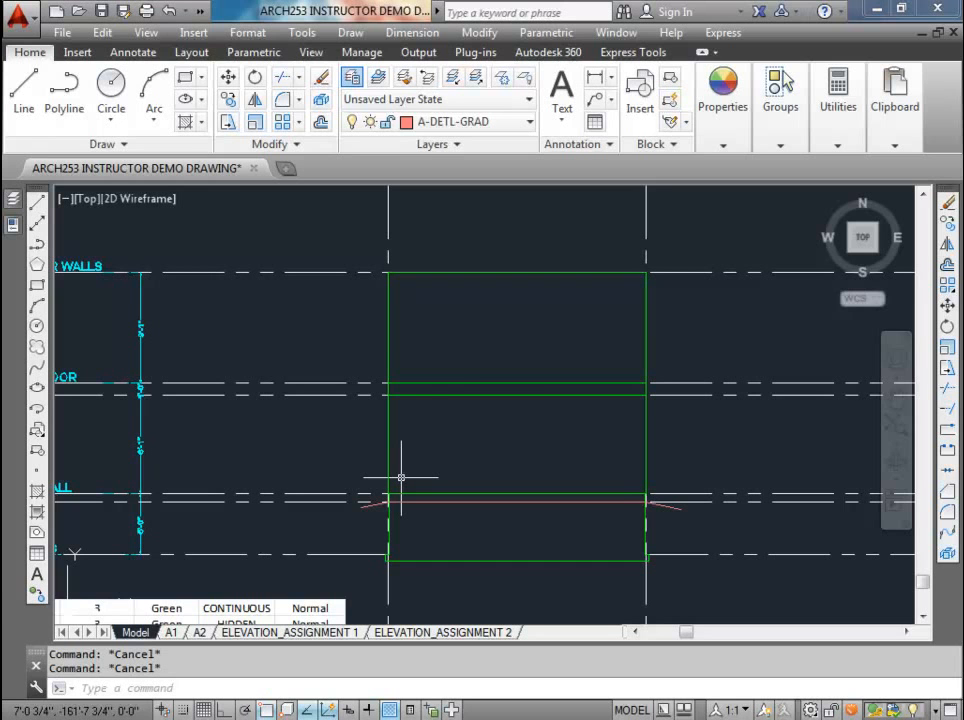
Step: Break the foundation wall outline on both sides at the grade line, leaving a small gap just below grade
mouse_move(445, 518)
middle_mouse_down()
mouse_move(396, 476)
mouse_move(429, 477)
mouse_move(406, 458)
middle_mouse_up()
scroll(451, 490, "up", 4)
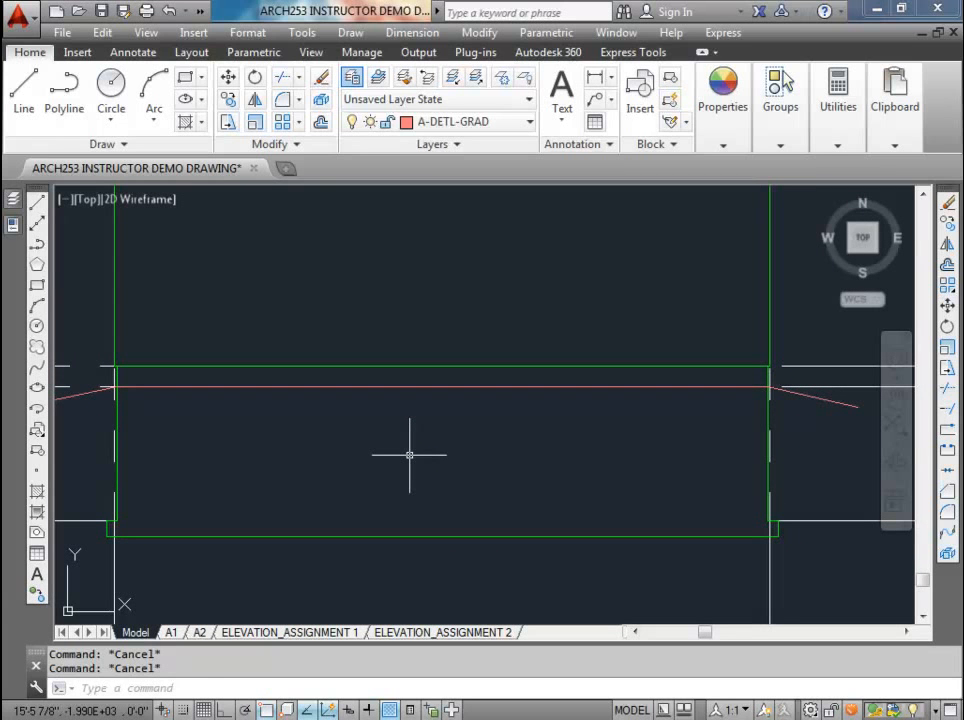
key("Return")
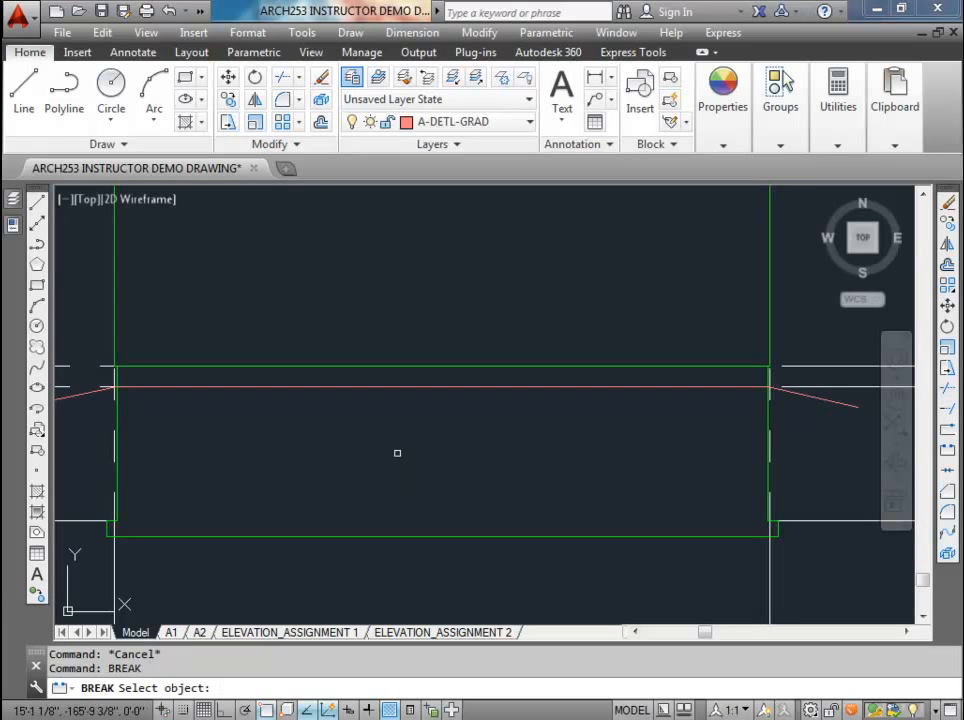
left_click(117, 419)
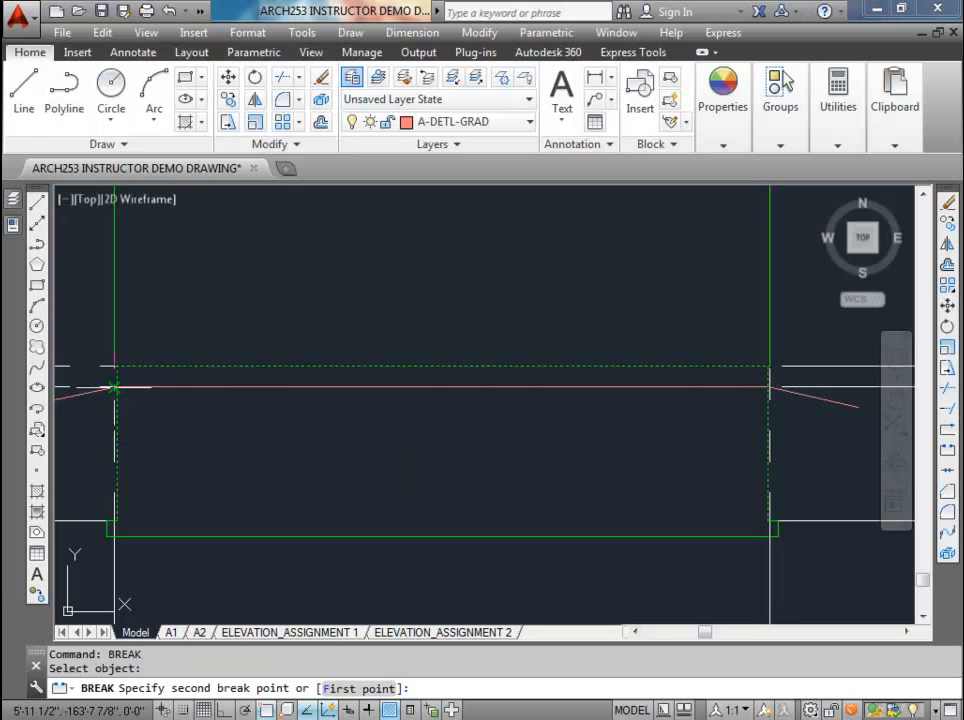
left_click(117, 386)
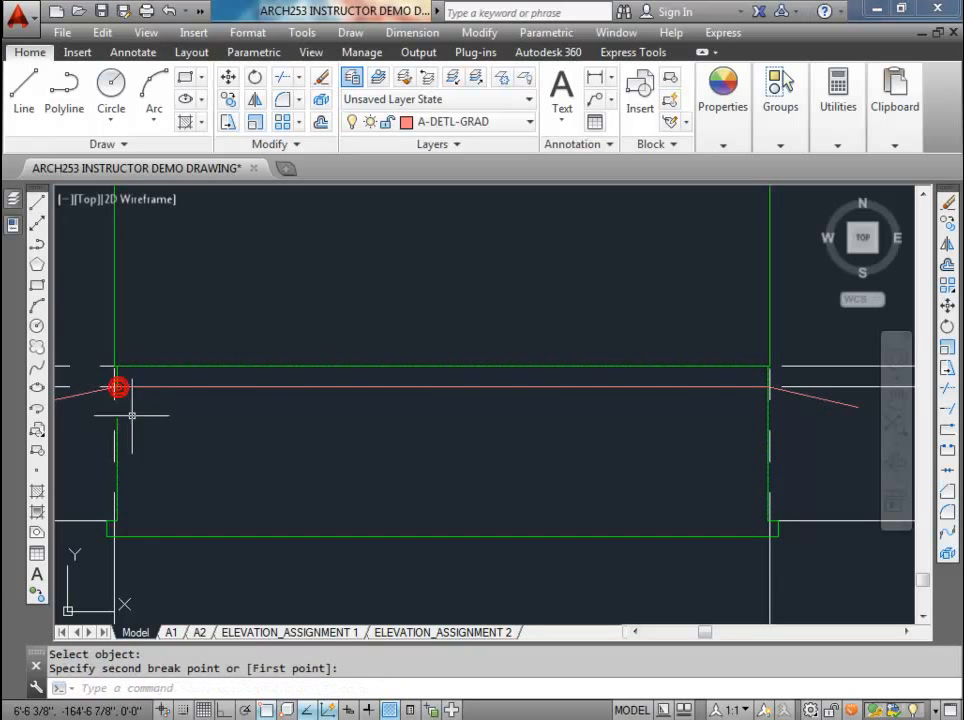
key("Return")
left_click(766, 414)
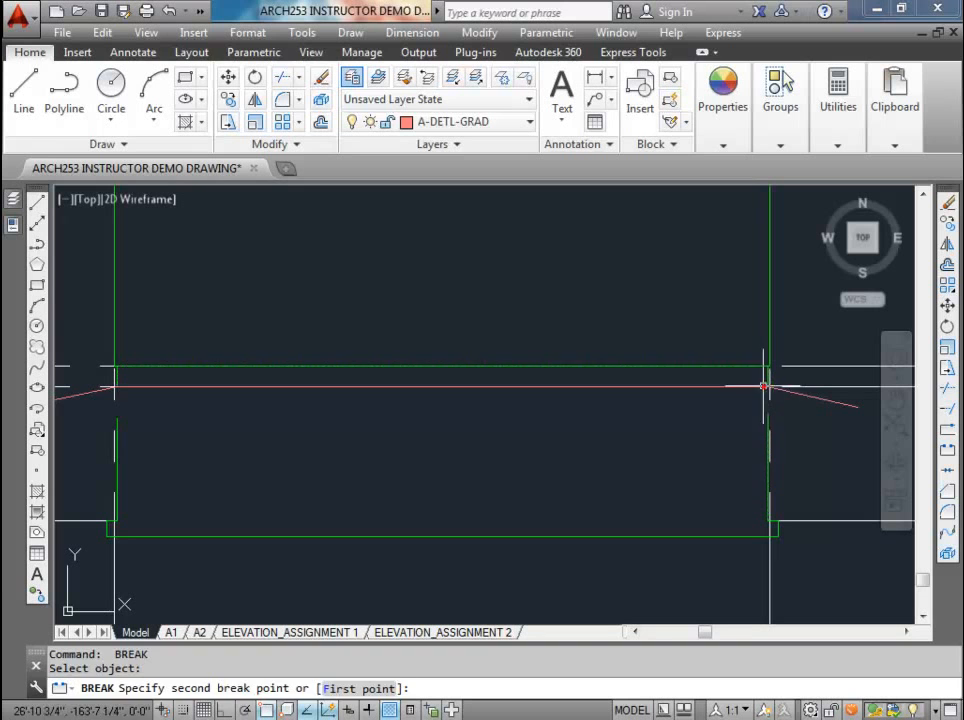
left_click(766, 386)
Step: Stretch the upper ends of both below-grade foundation wall segments up to the grade line to close the gaps
left_click(117, 419)
left_click(117, 419)
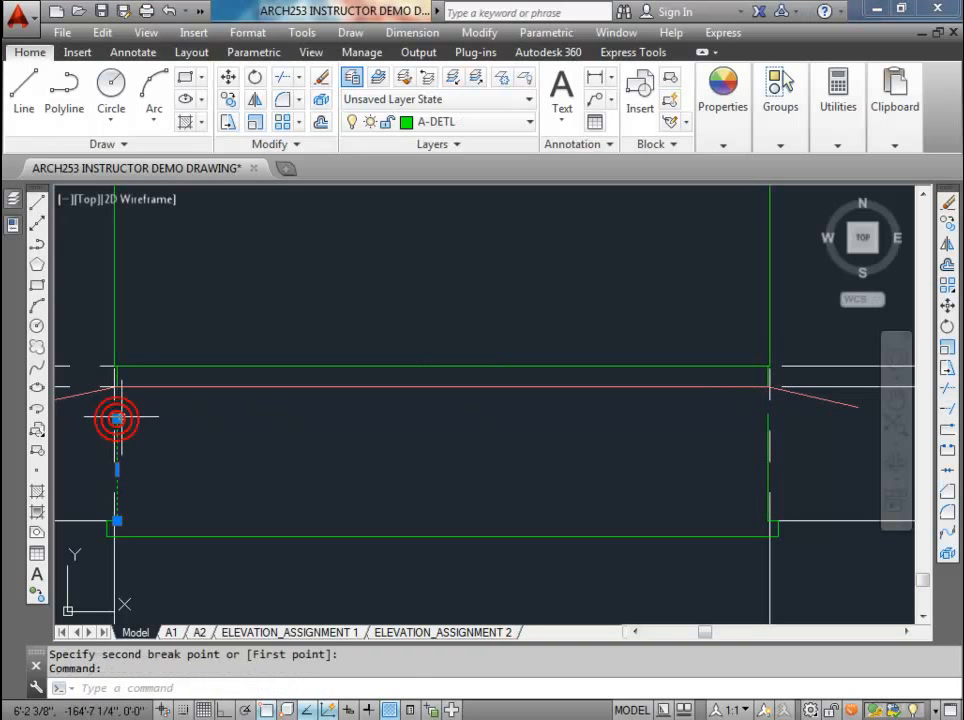
left_click(117, 386)
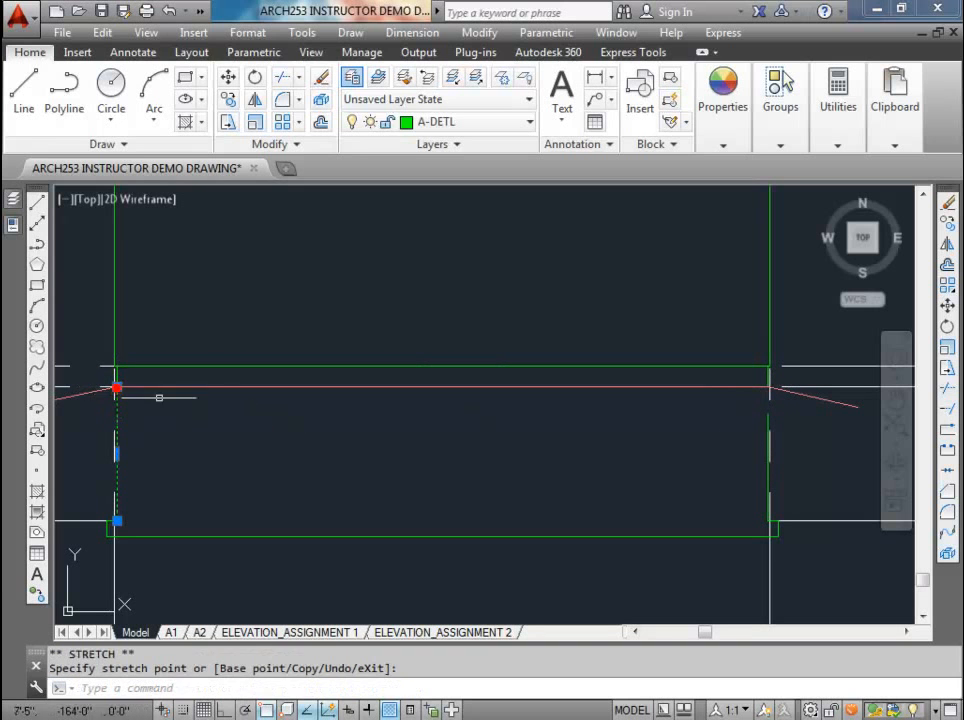
left_click(766, 418)
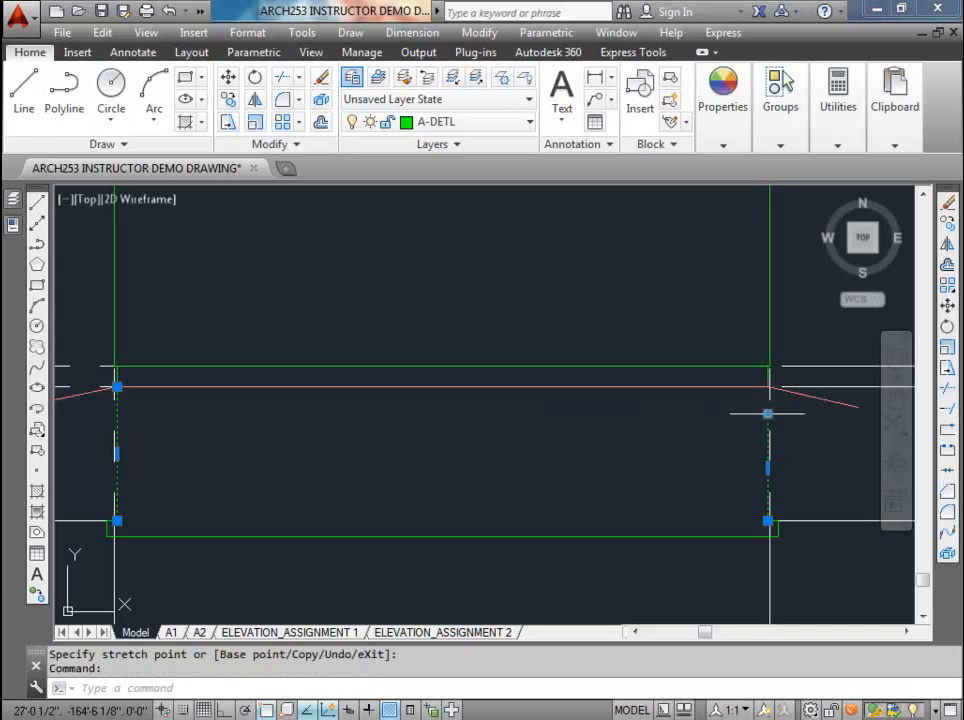
left_click(767, 413)
left_click(764, 387)
key("Escape")
key("Escape")
Step: Move the footing outline and both below-grade foundation wall segments to the A-DETL-HIDE layer
left_click(764, 415)
left_click(757, 536)
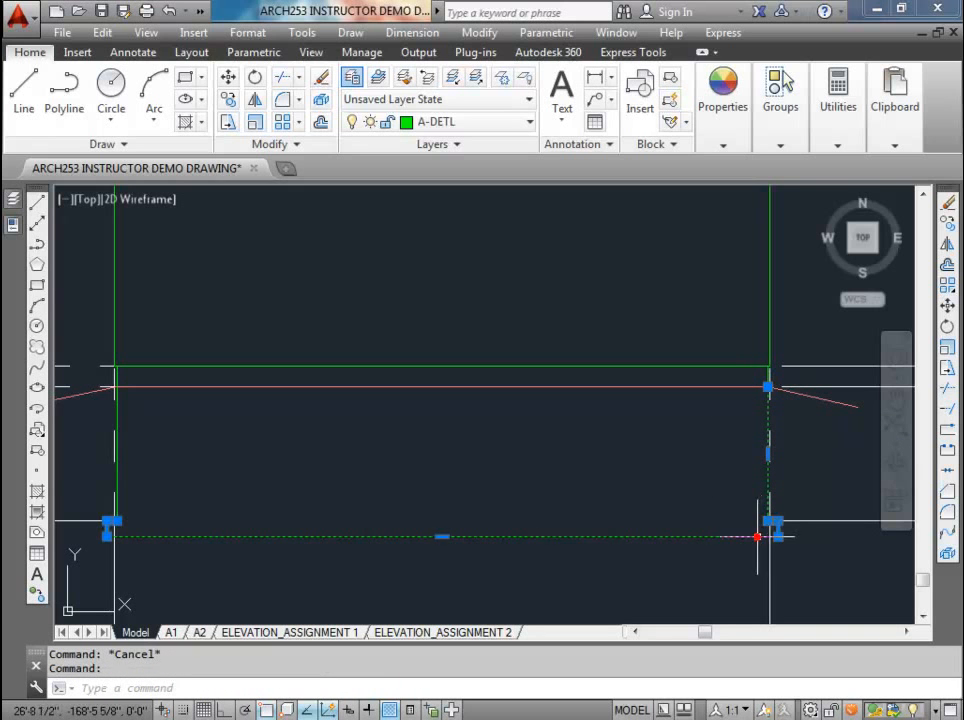
left_click(115, 474)
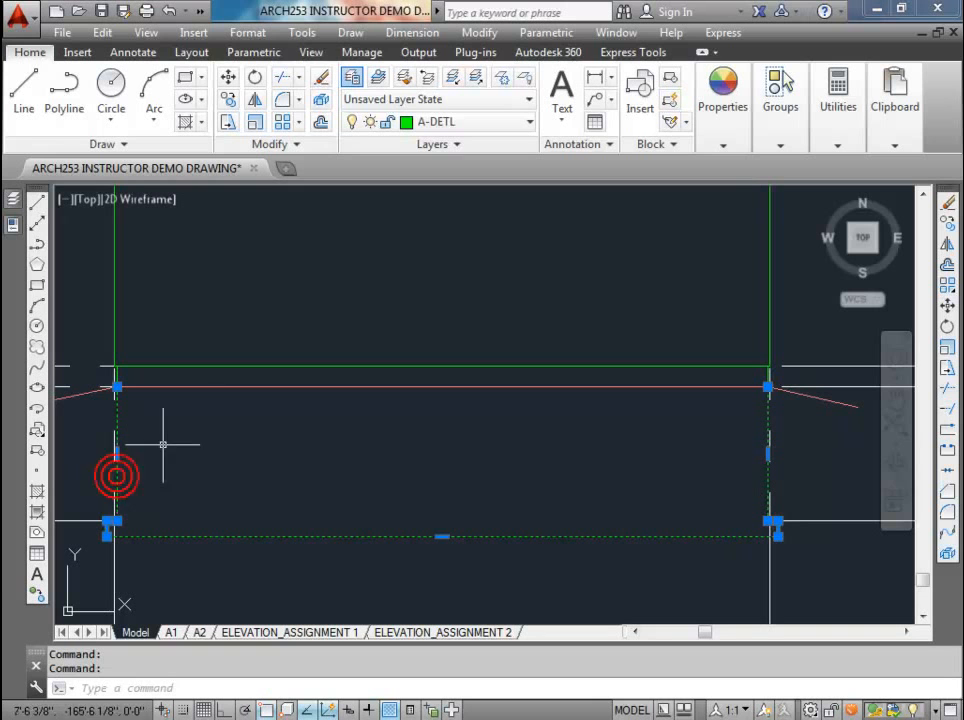
left_click(531, 122)
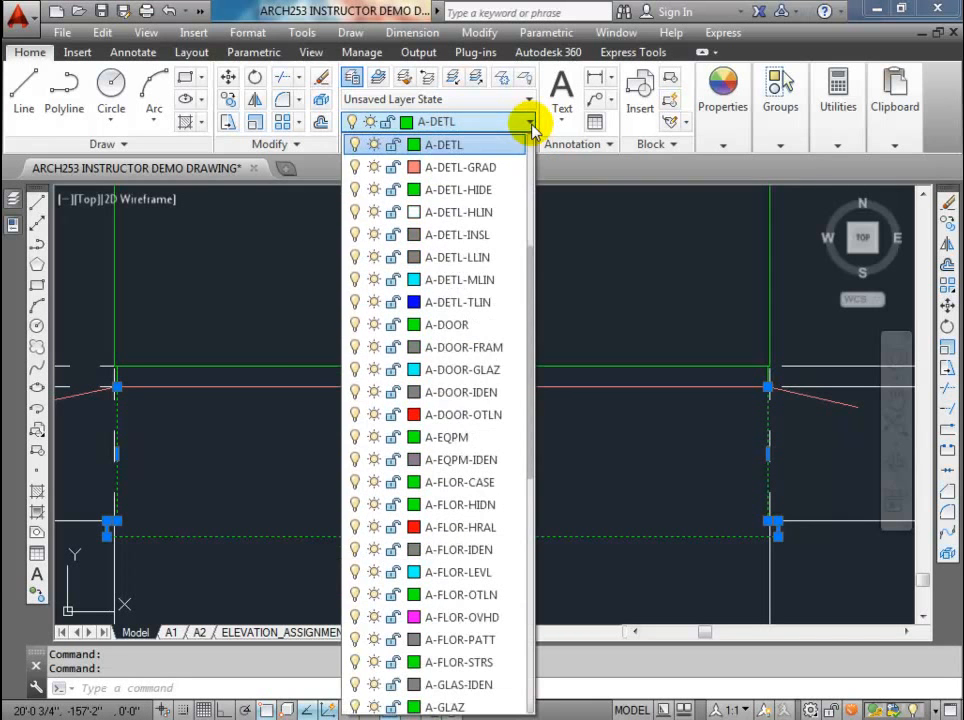
left_click(470, 190)
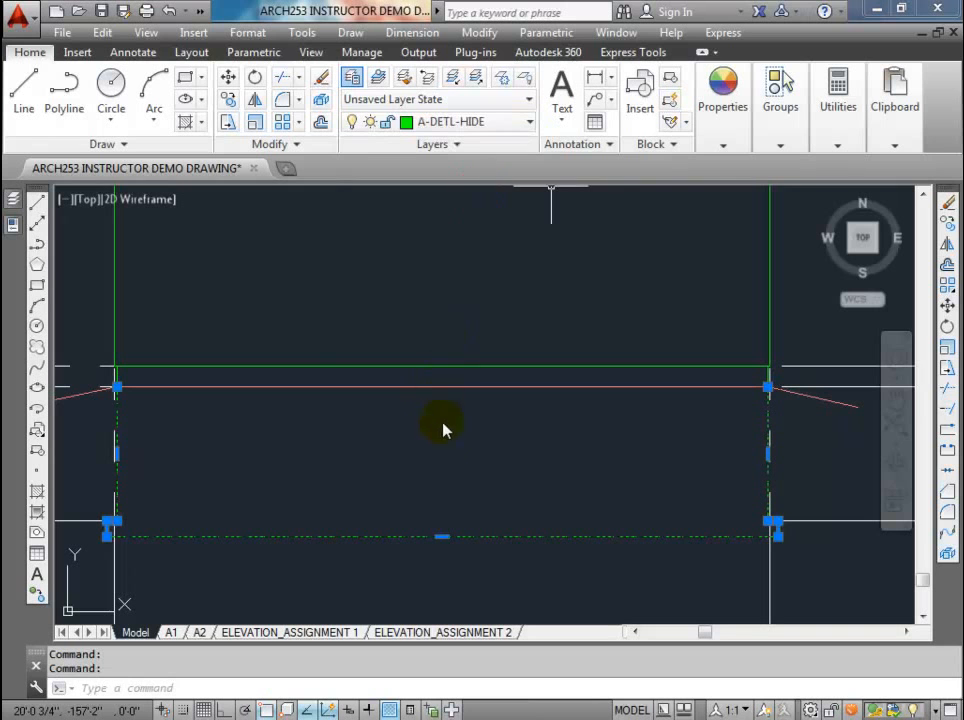
key("Escape")
scroll(383, 460, "down", 2)
scroll(263, 472, "up", 2)
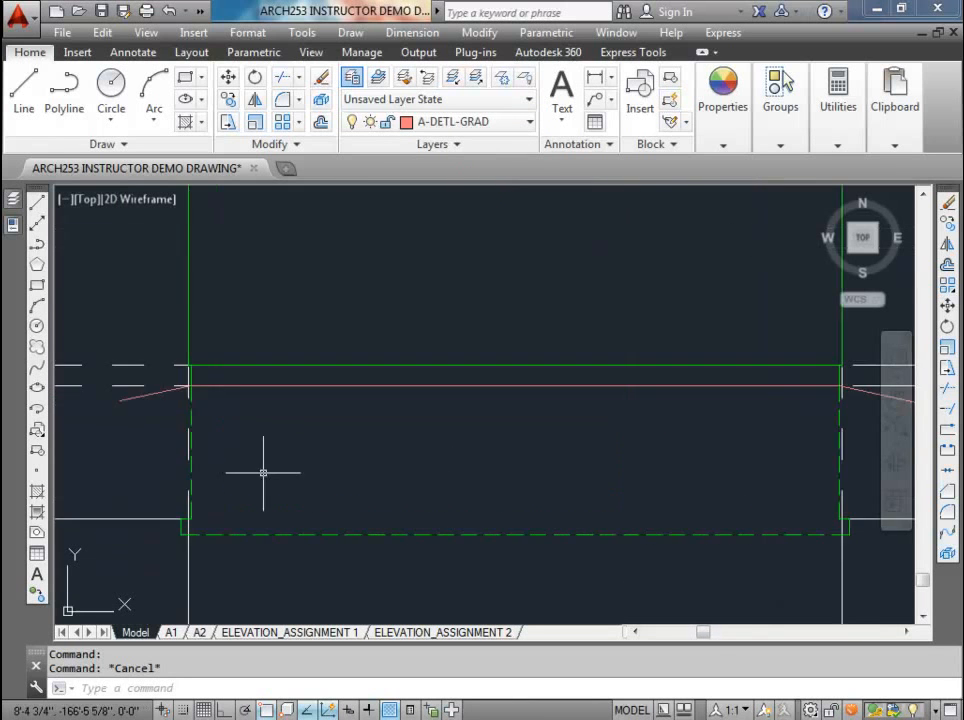
Step: Inspect the hidden below-grade foundation and footing lines, the wall corners at grade, and the upper main floor wall outline
scroll(263, 472, "up", 2)
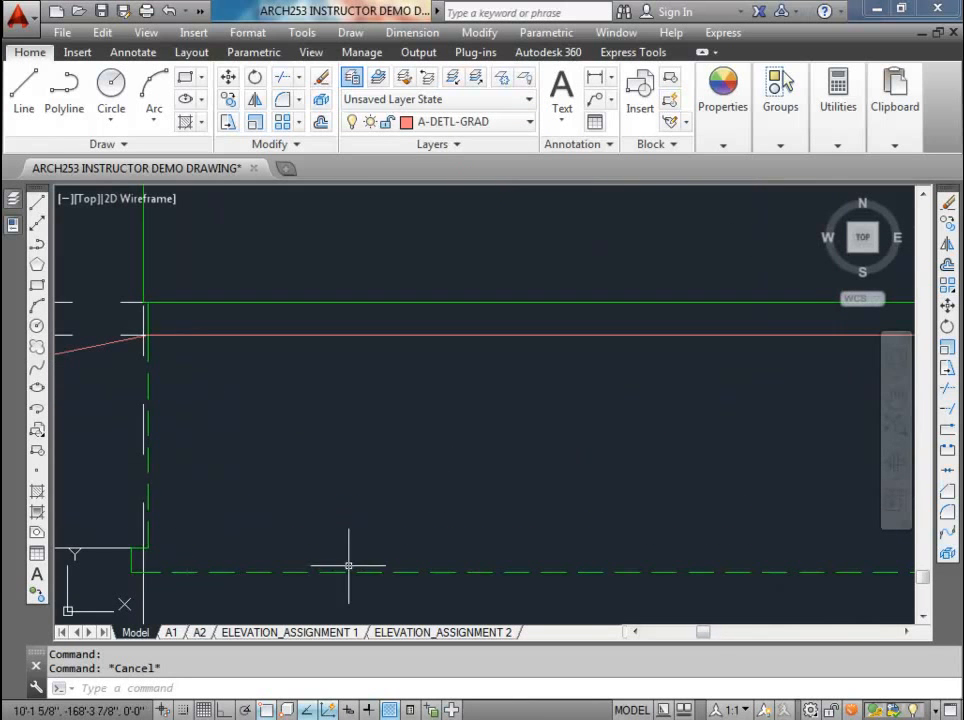
scroll(346, 566, "down", 2)
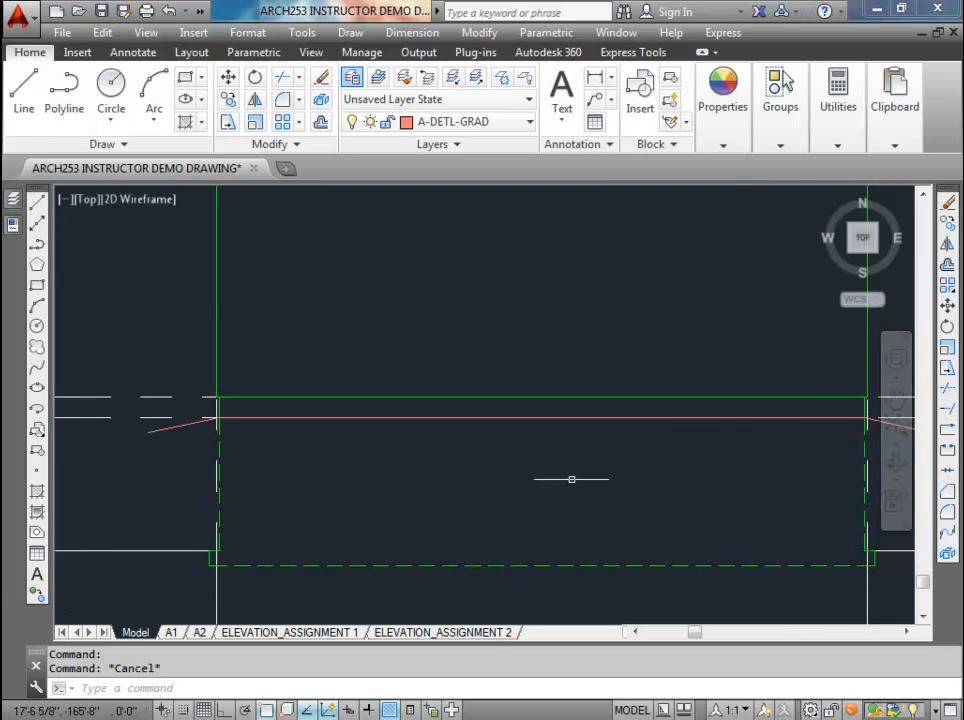
scroll(572, 477, "down", 2)
scroll(750, 448, "up", 6)
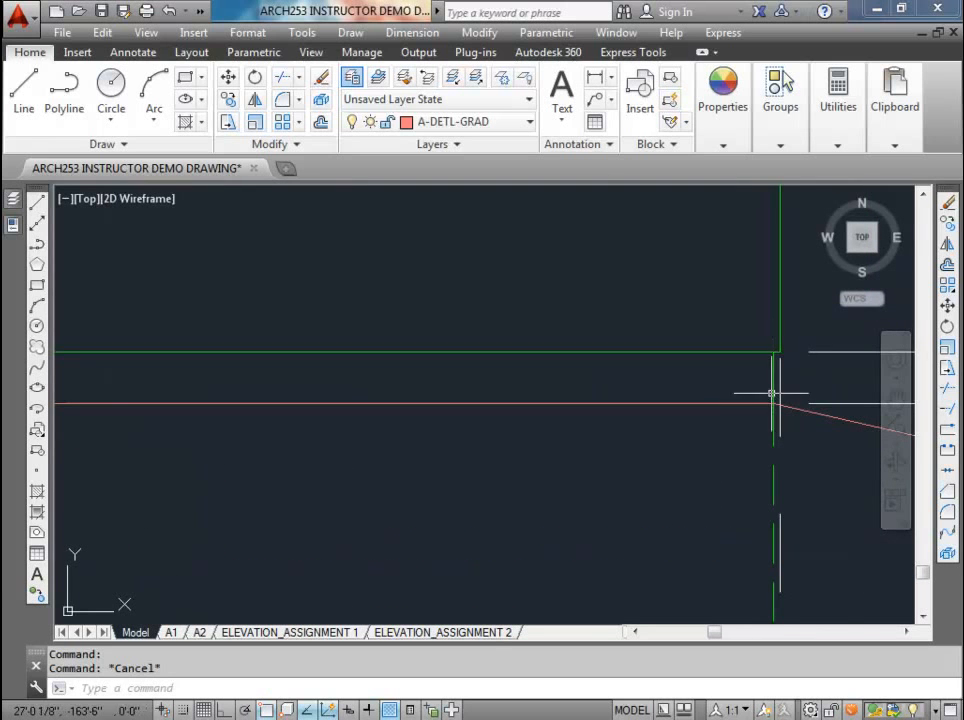
scroll(765, 385, "down", 4)
scroll(765, 381, "down", 5)
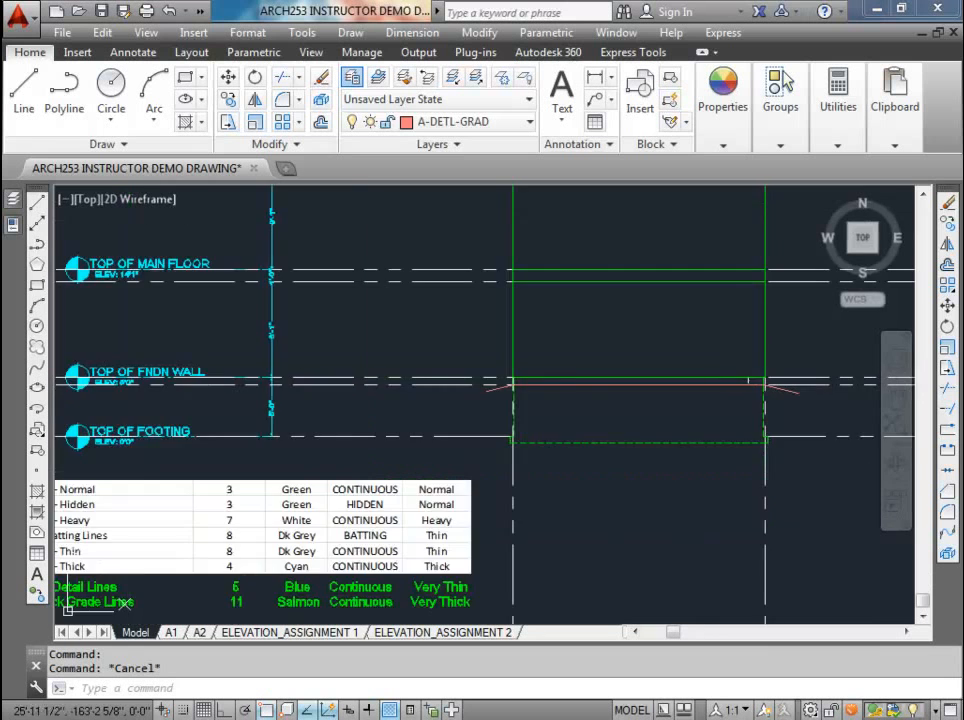
middle_click_drag(732, 351, 584, 433)
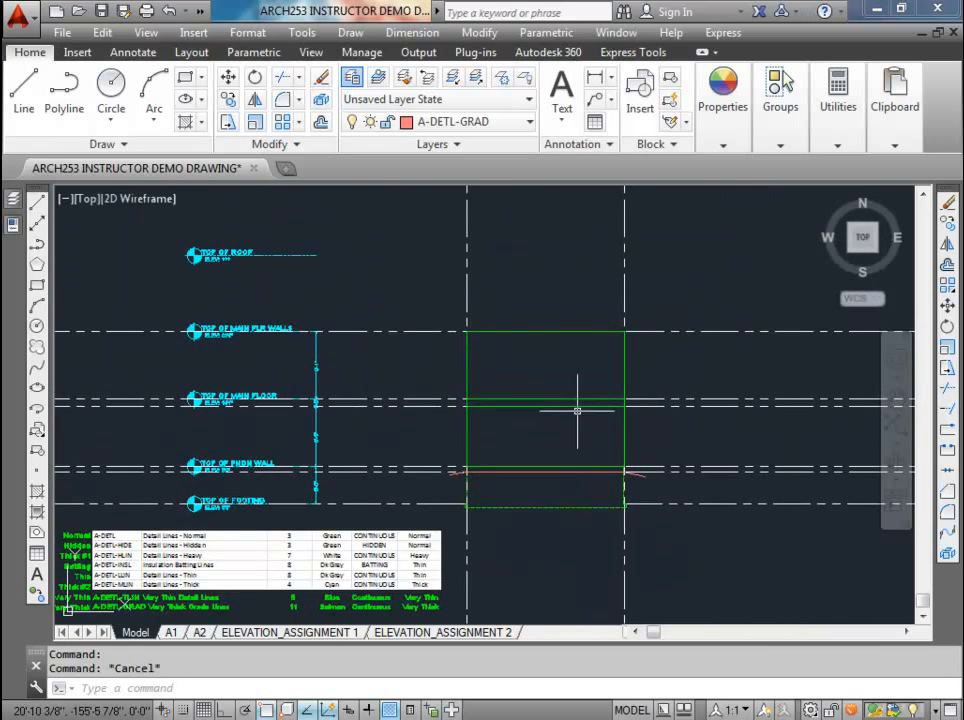
middle_click_drag(563, 383, 523, 502)
scroll(478, 460, "up", 4)
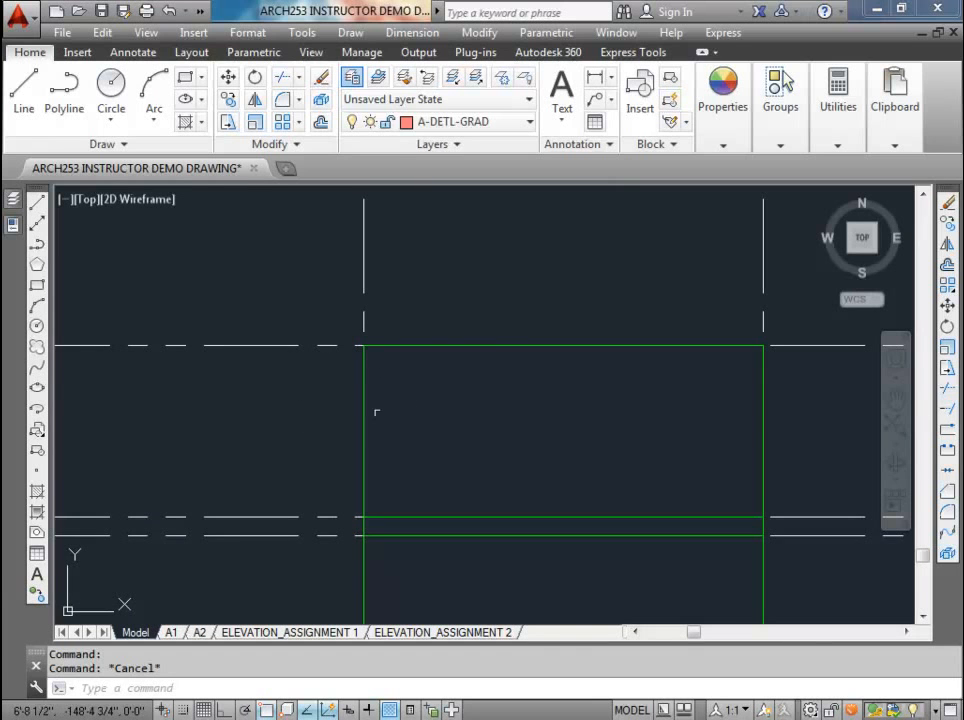
scroll(378, 411, "down", 2)
scroll(390, 392, "up", 4)
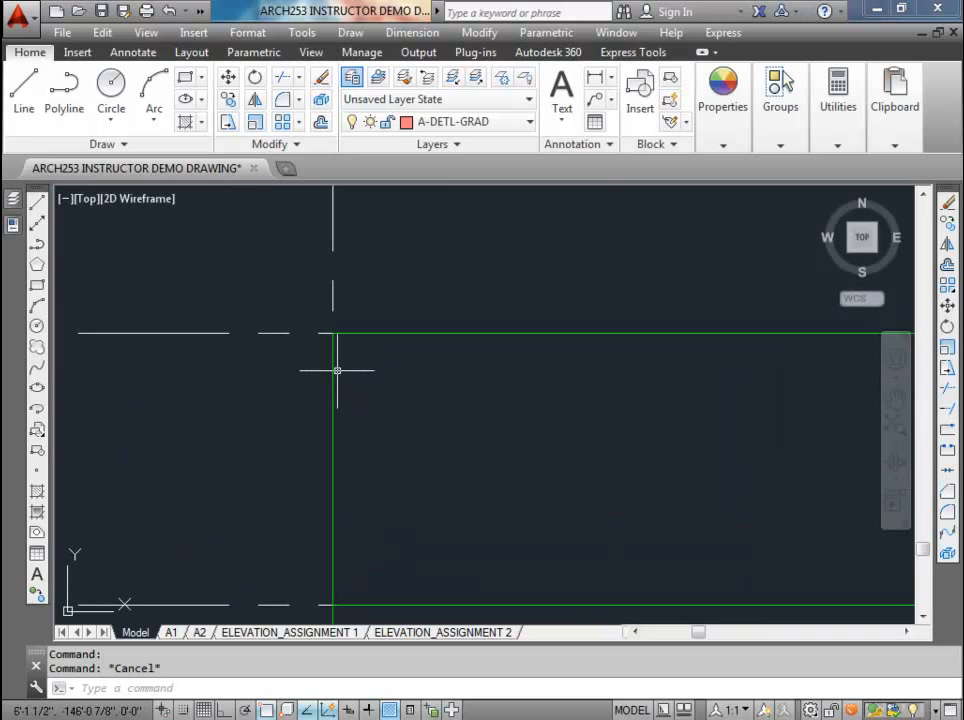
Step: Make the wall outline's layer, A-DETL, the current layer
left_click(378, 77)
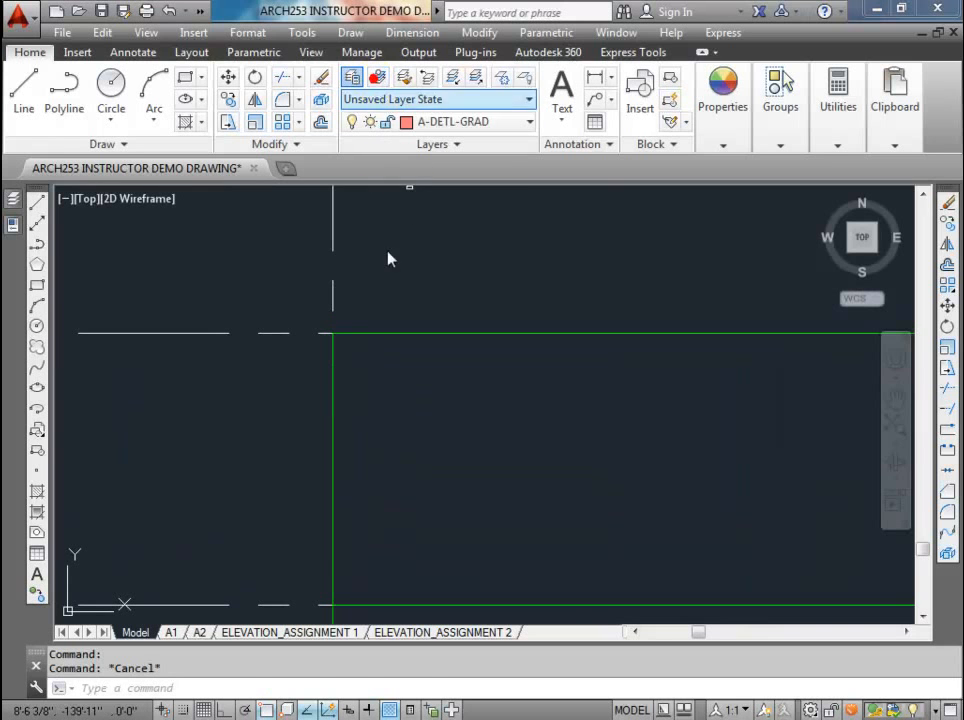
left_click(333, 387)
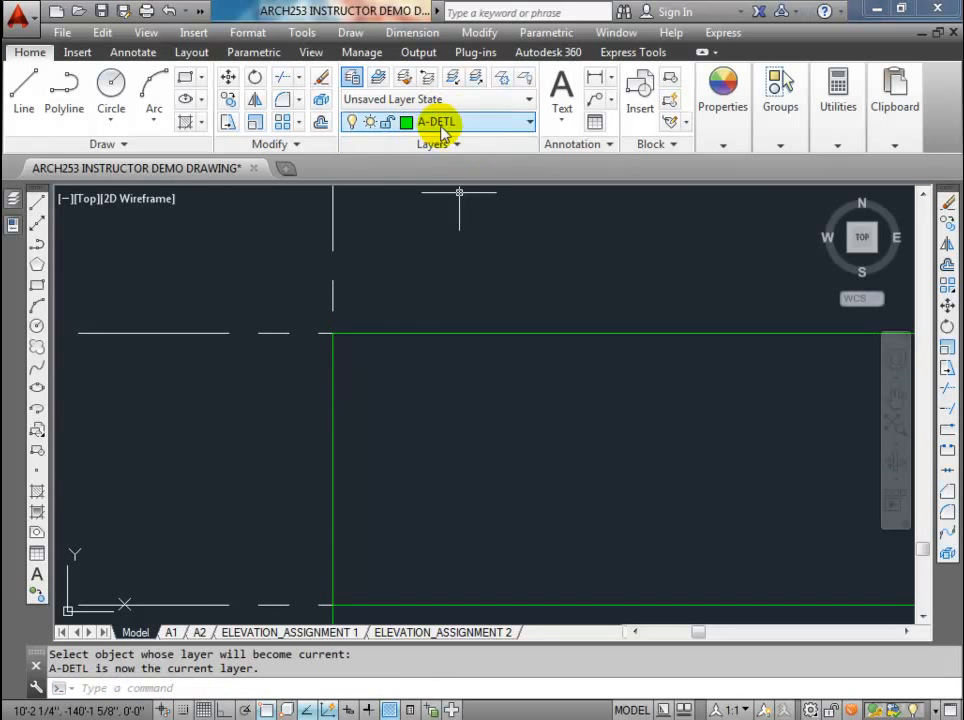
scroll(315, 329, "up", 2)
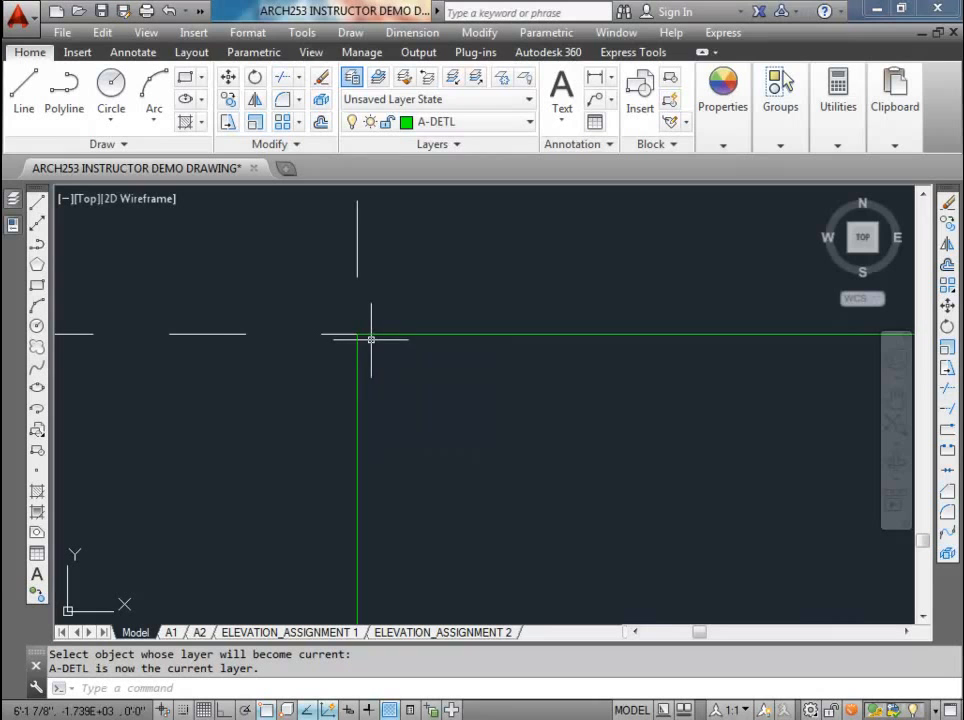
scroll(371, 340, "down", 2)
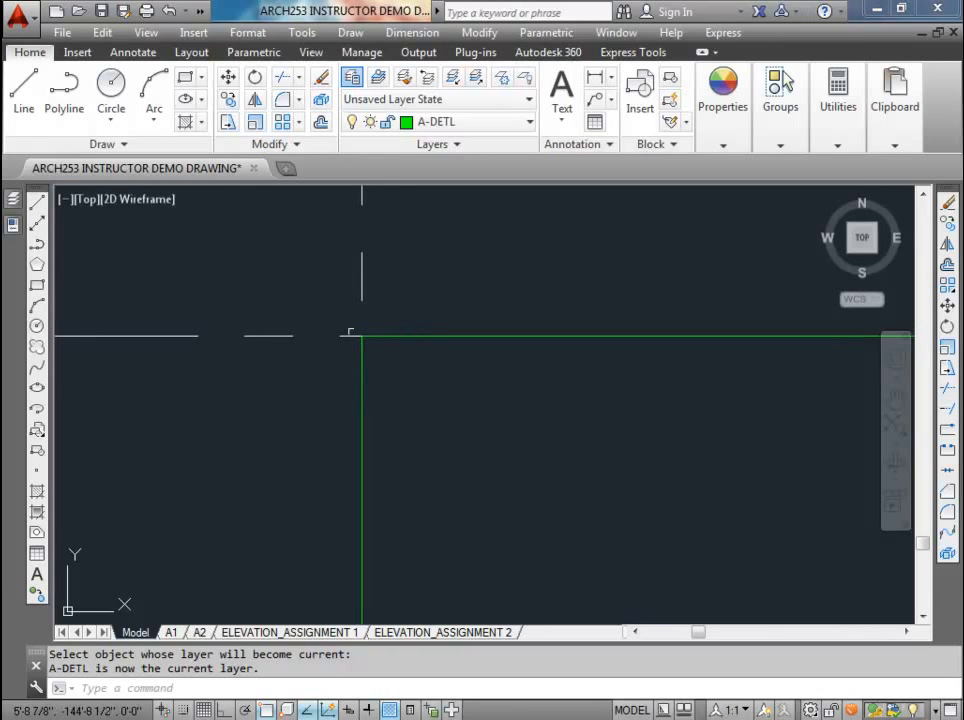
scroll(373, 338, "up", 2)
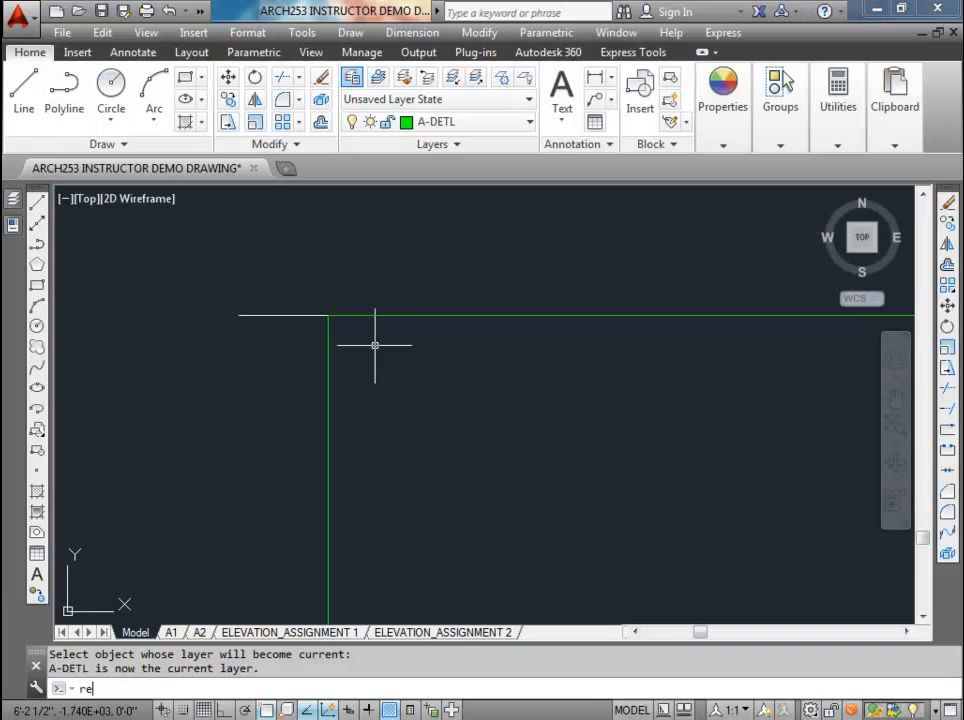
Step: Try to draw a plate rectangle inside the upper-left wall corner with its opposite corner at 5.5,1.5, and undo it
type("c")
key("Return")
left_click(387, 384)
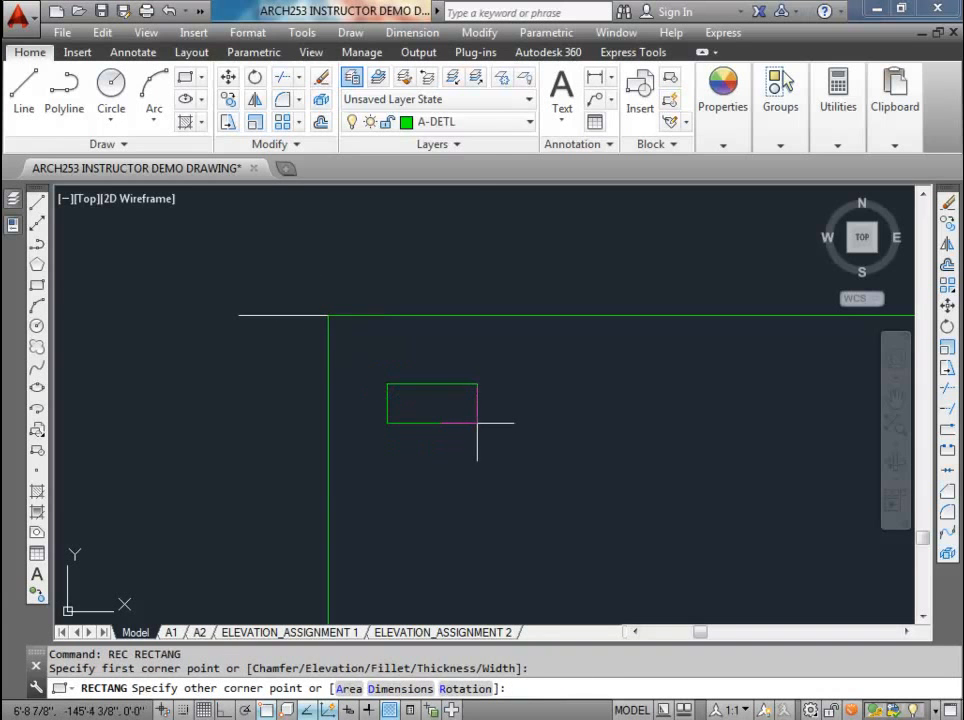
type("5.5,1.5")
key("Return")
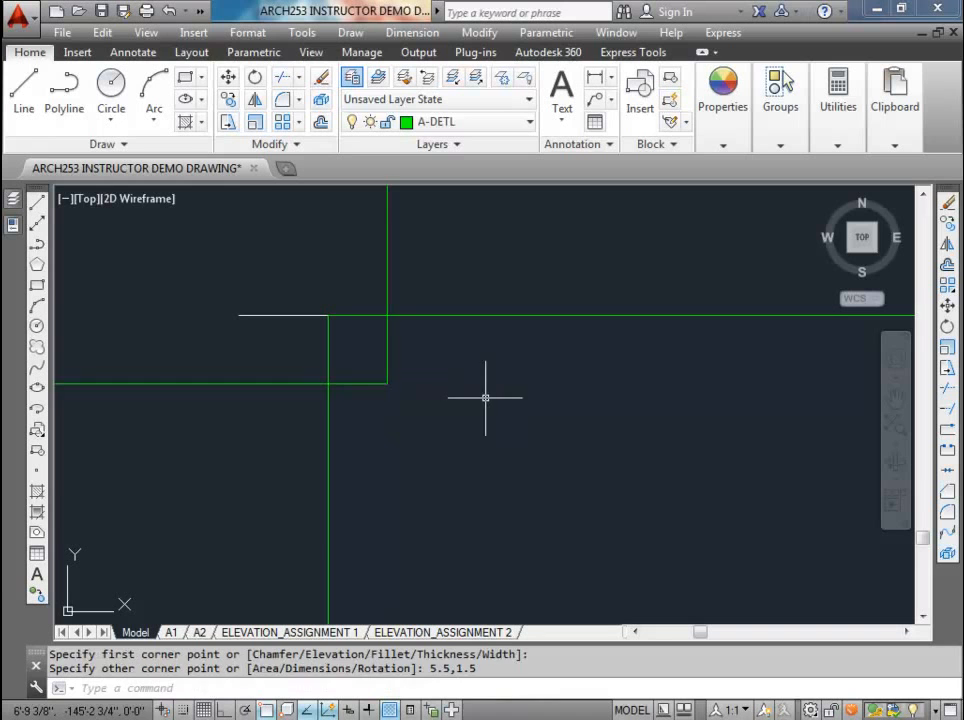
key("ctrl+z")
Step: Draw a 5.5 by 1.5 inch plate rectangle inside the wall near its upper-left corner, using a relative opposite corner
type("rec")
key("Return")
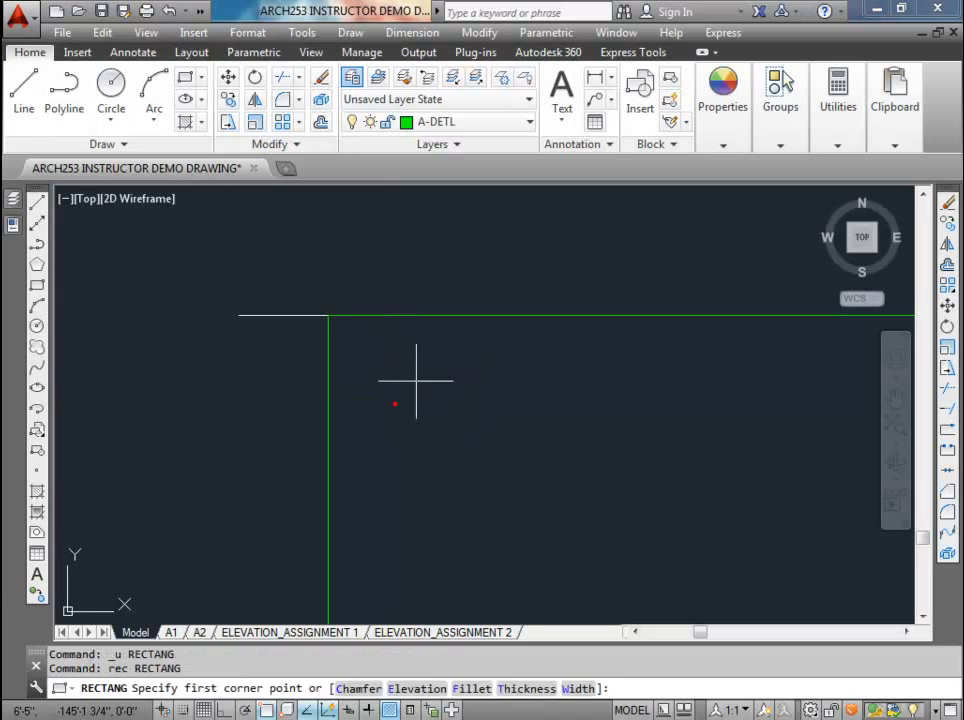
left_click(395, 404)
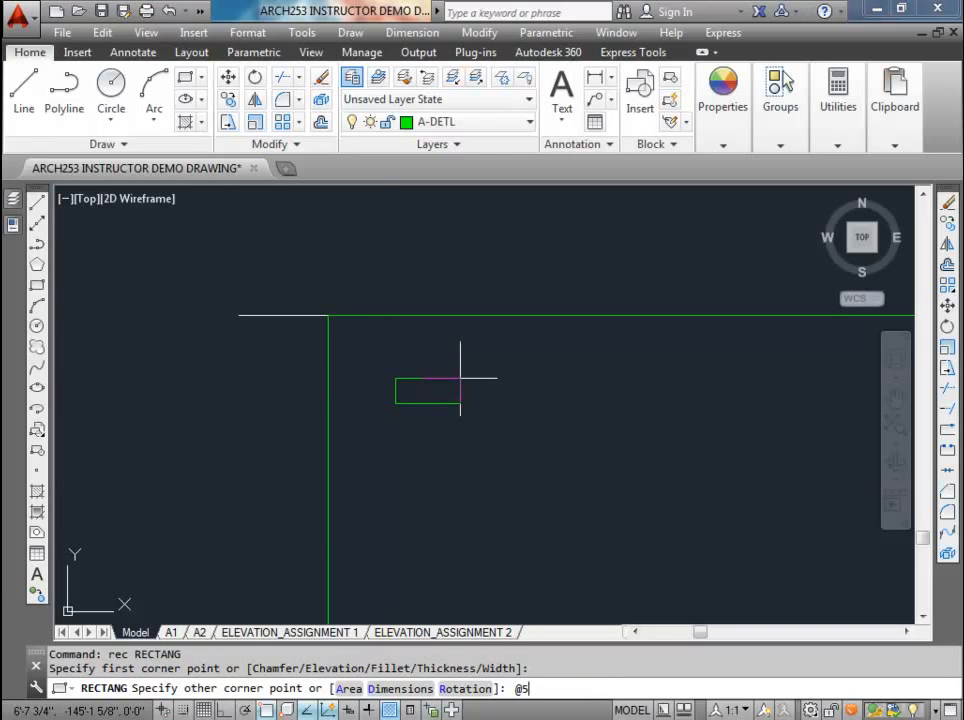
type("@5.5,1.5")
key("Return")
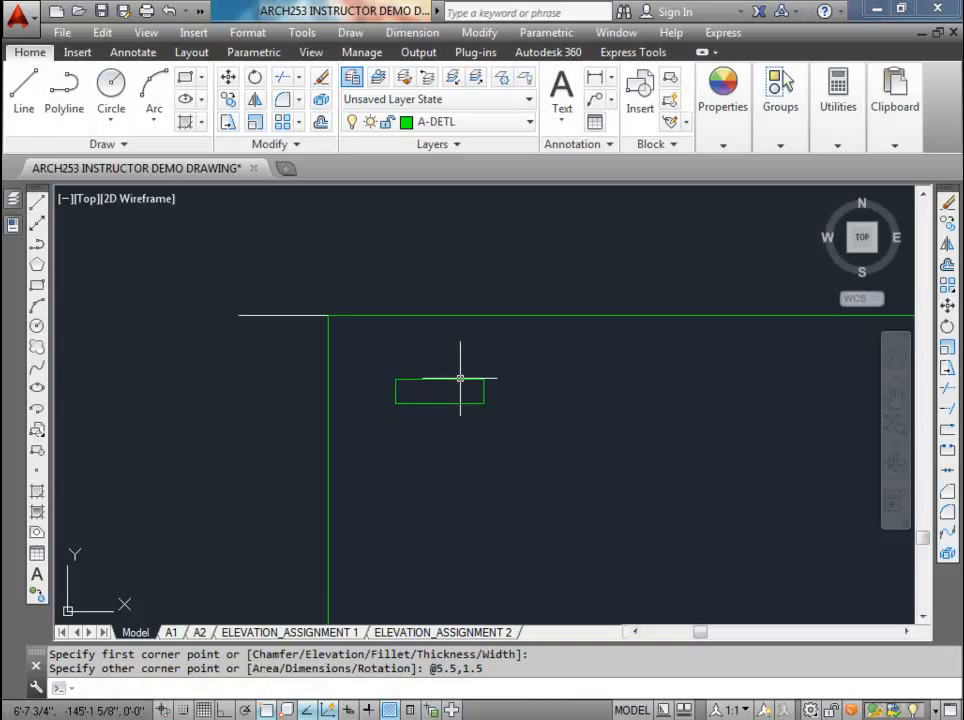
left_click(404, 380)
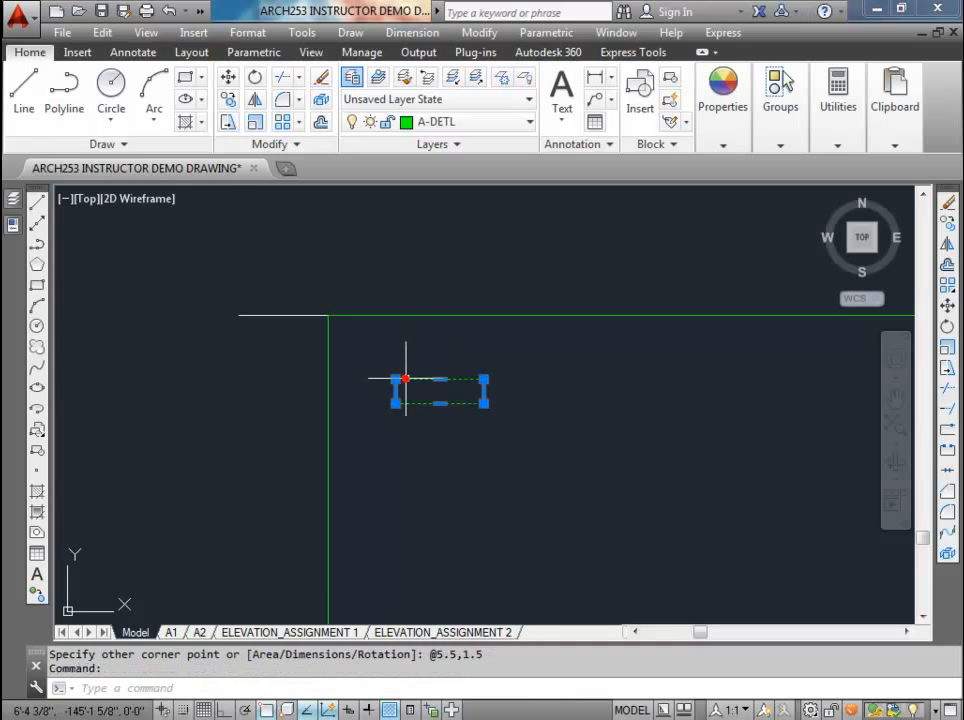
key("Escape")
Step: Draw two diagonal lines between opposite corners of the plate rectangle to form an X
type("l")
key("Return")
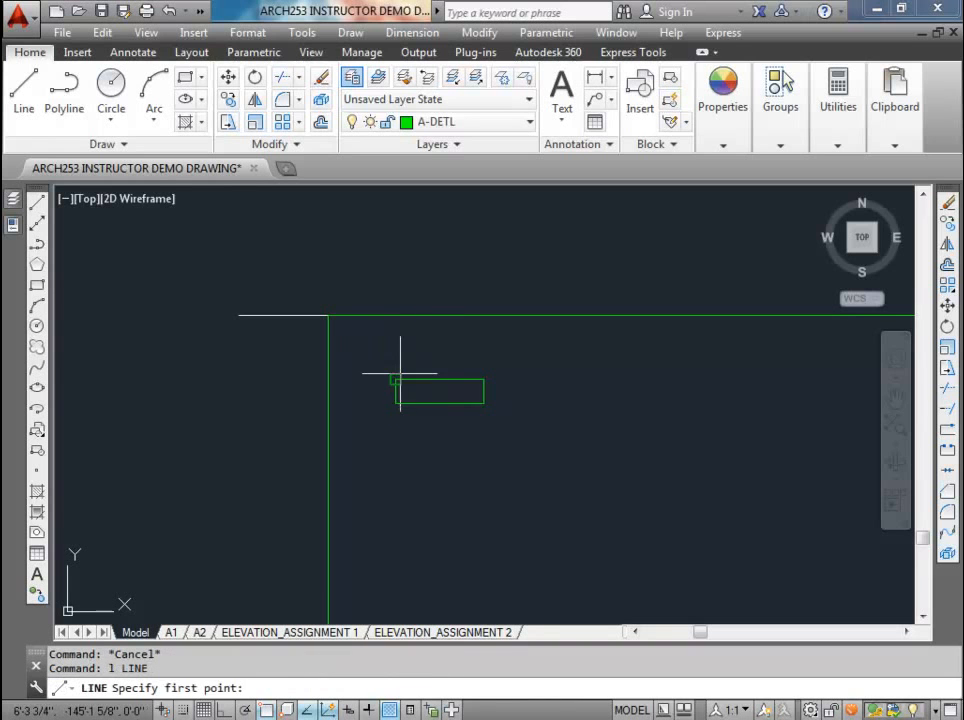
left_click(395, 380)
left_click(481, 404)
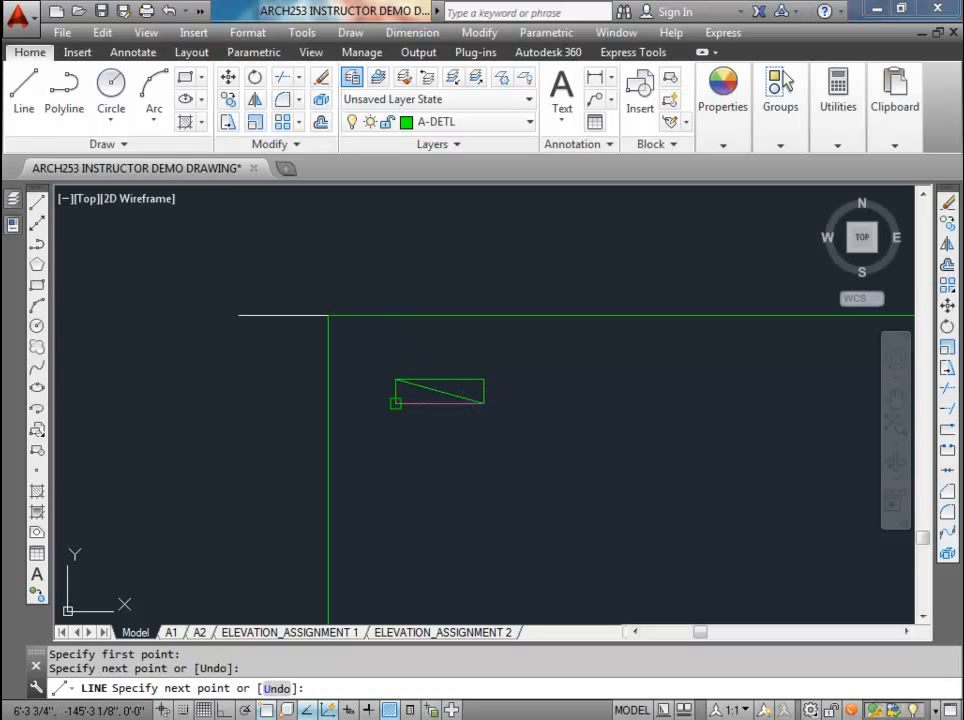
key("Return")
key("Return")
left_click(396, 403)
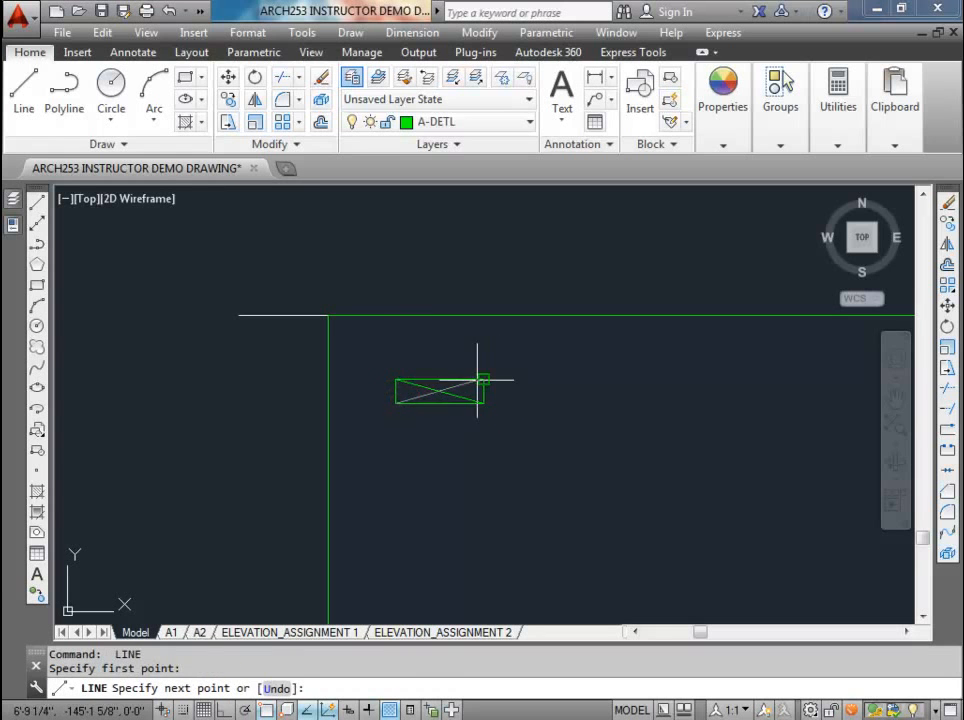
key("Escape")
Step: Copy the crossed plate rectangle directly below the original to form a double top plate
left_click(383, 361)
left_click(514, 426)
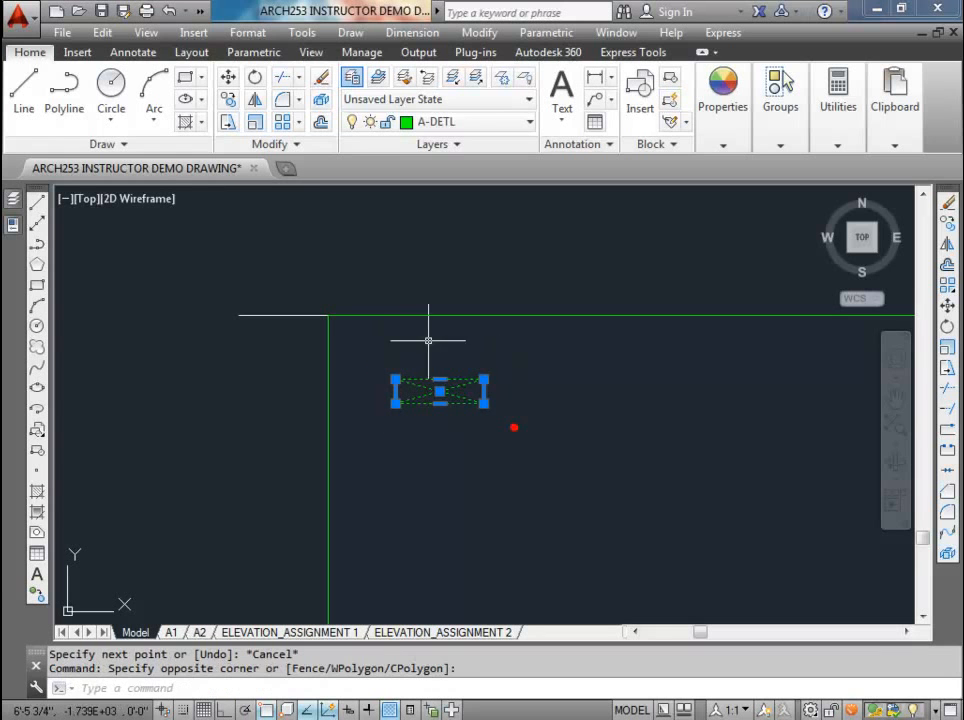
left_click(186, 100)
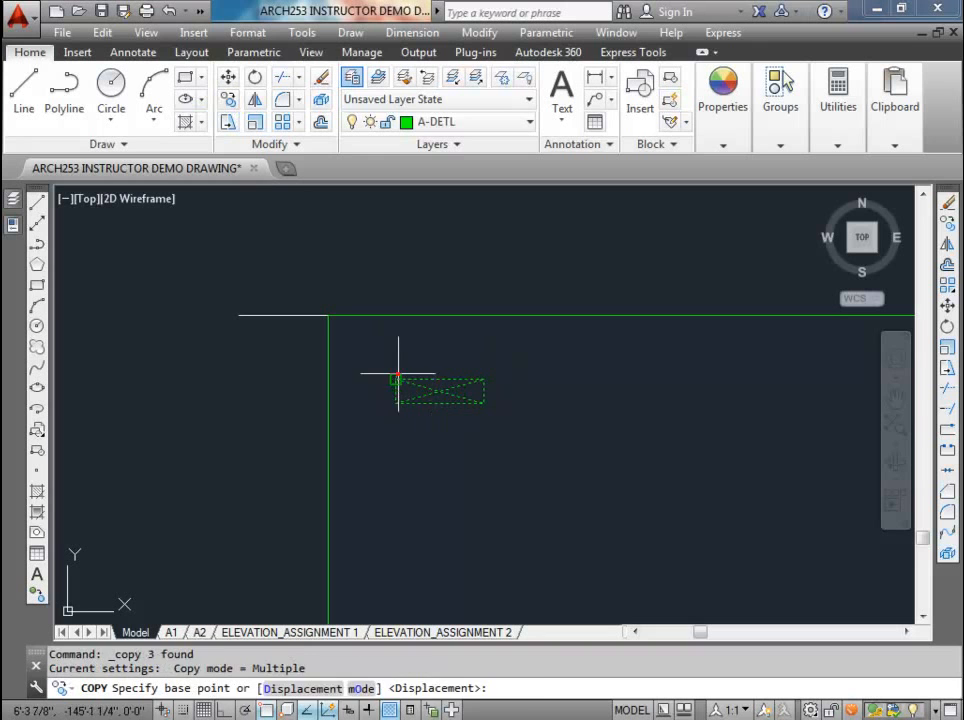
left_click(396, 379)
left_click(396, 401)
key("Escape")
key("Escape")
left_click(390, 368)
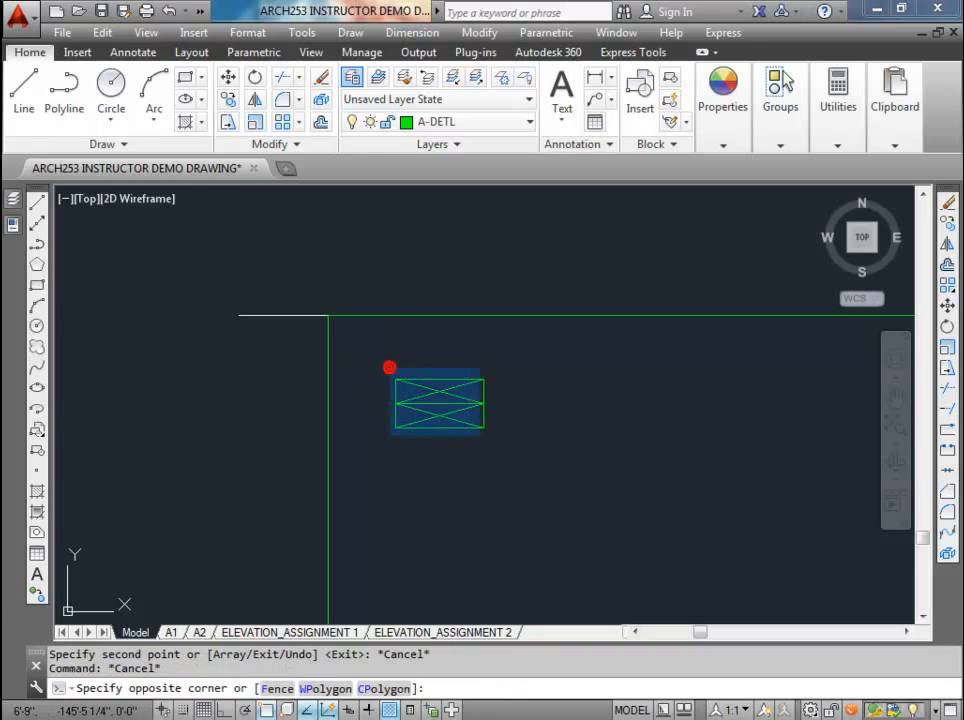
left_click(495, 441)
type("m")
key("Return")
left_click(386, 377)
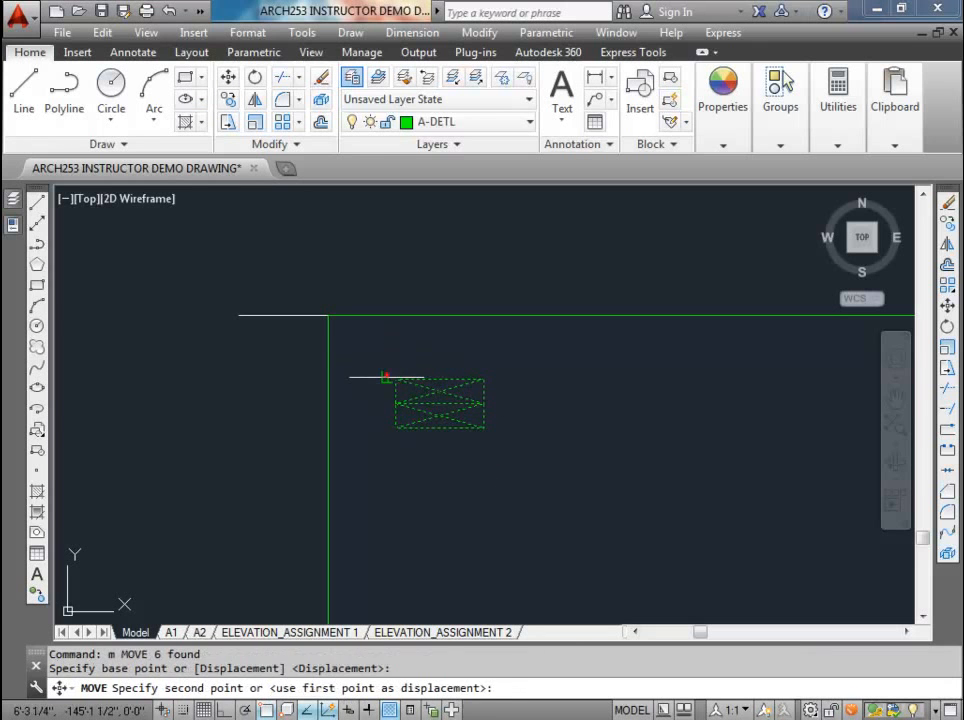
key("Escape")
Step: Move the double top plate by its upper-left corner to the inside of the wall's upper-left corner
left_click(386, 362)
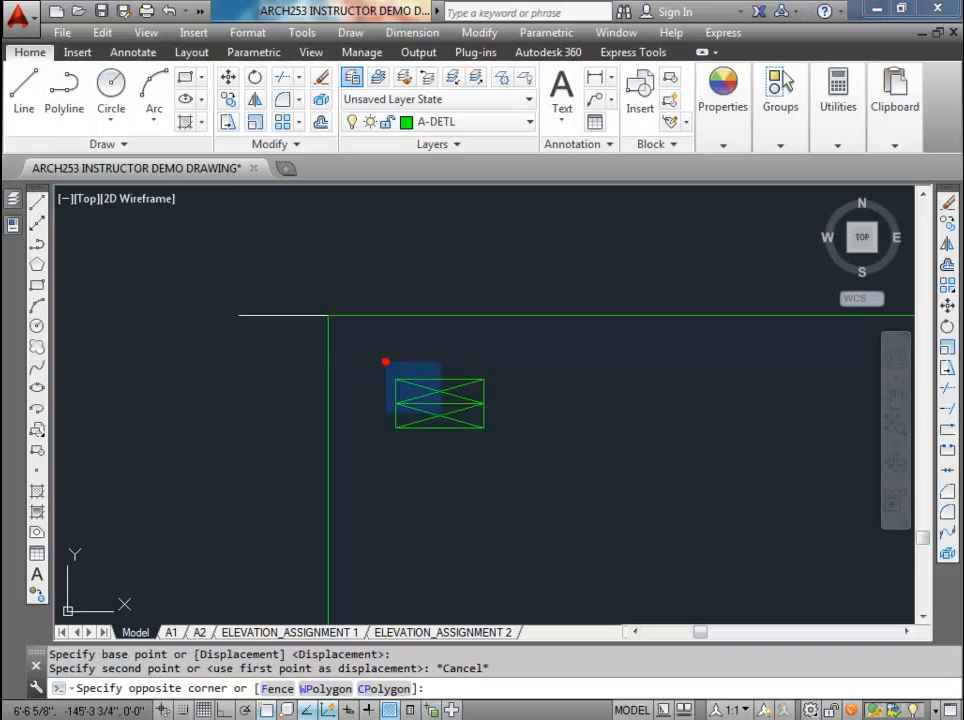
left_click(516, 448)
type("m")
key("Return")
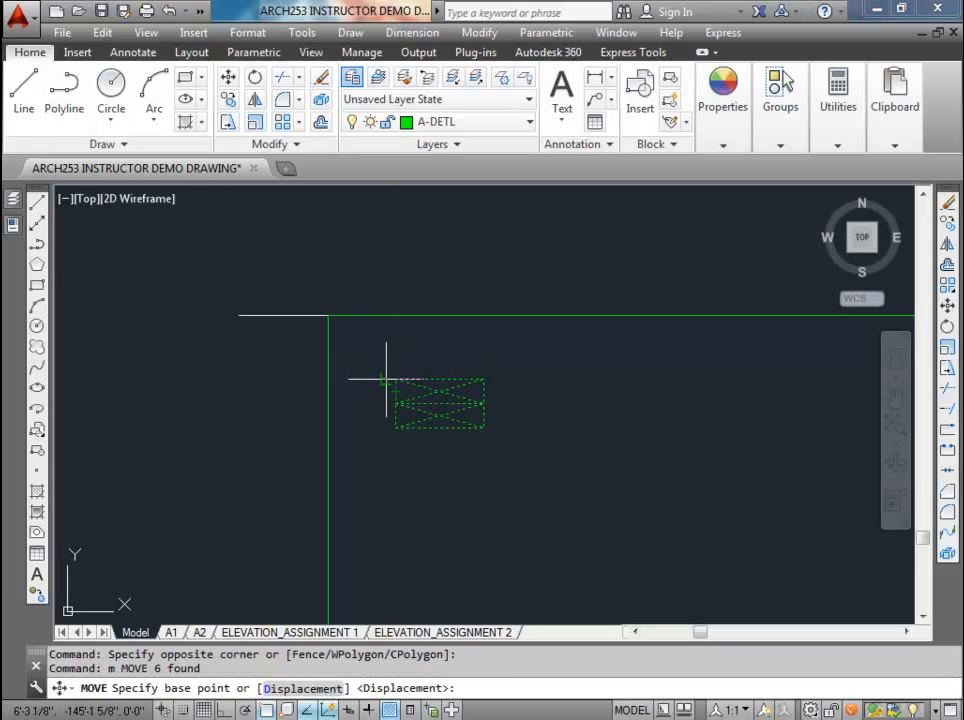
left_click(395, 379)
left_click(328, 317)
key("Escape")
key("Escape")
Step: Draw the overhang construction line 16 inches outward from the wall's upper-left corner, with a vertical line straight down from its end
scroll(347, 393, "down", 1)
scroll(347, 393, "down", 2)
scroll(360, 385, "up", 4)
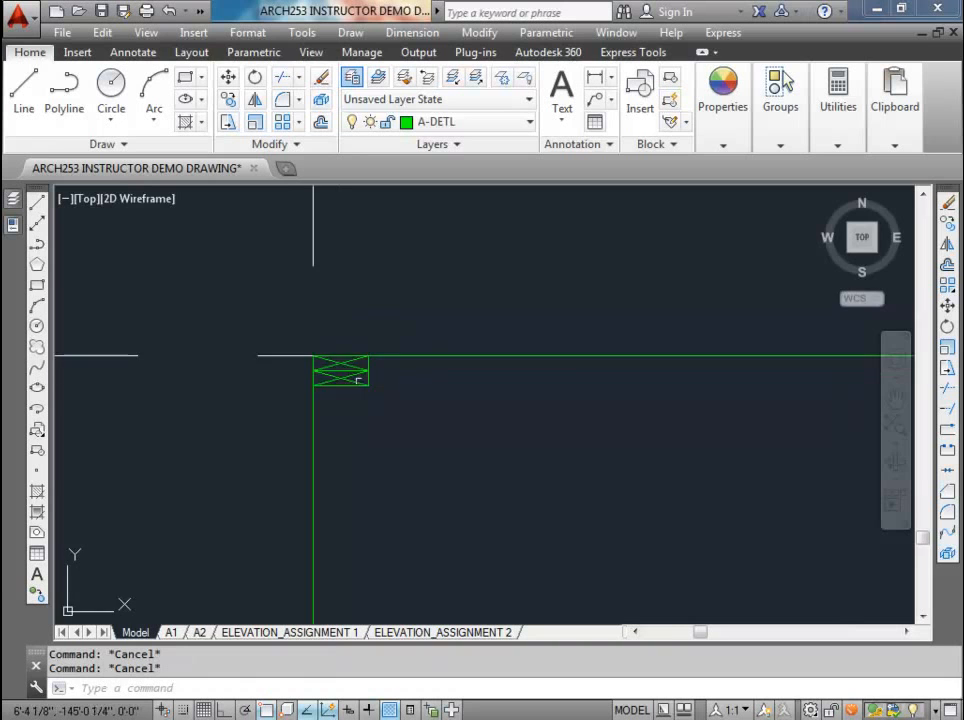
scroll(358, 383, "down", 2)
middle_click_drag(358, 383, 472, 464)
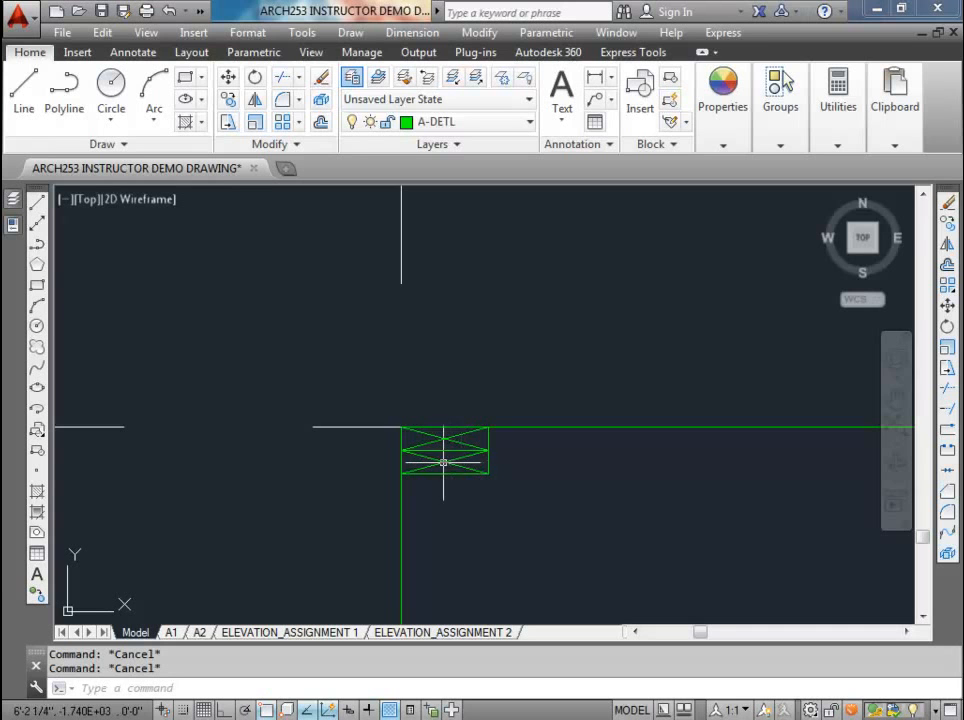
scroll(443, 462, "down", 3)
middle_click_drag(445, 460, 473, 455)
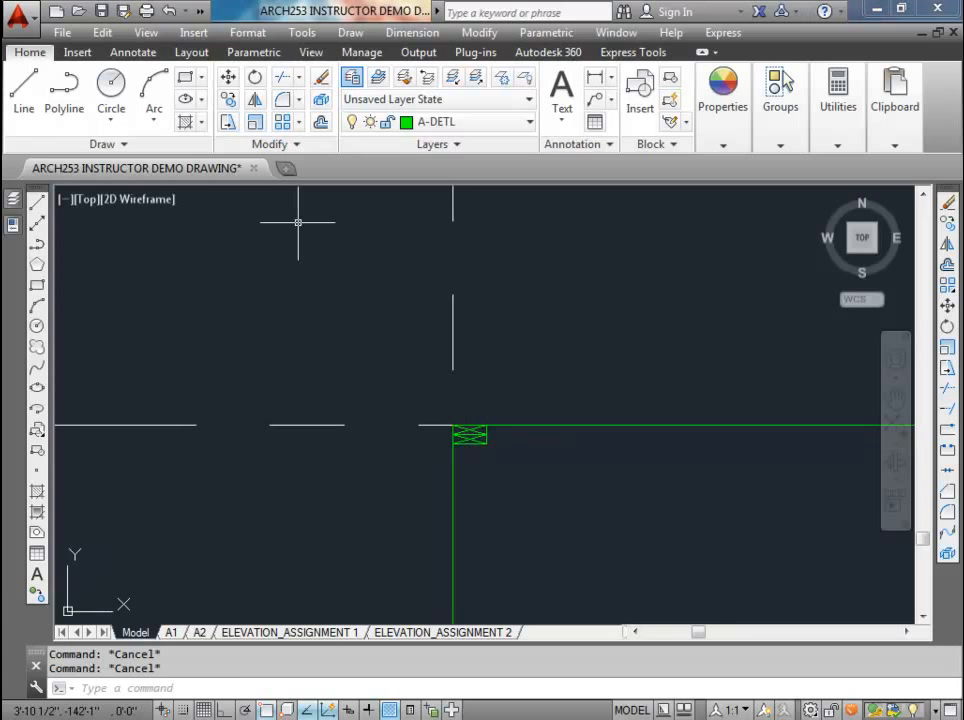
type("l")
key("Return")
left_click(447, 424)
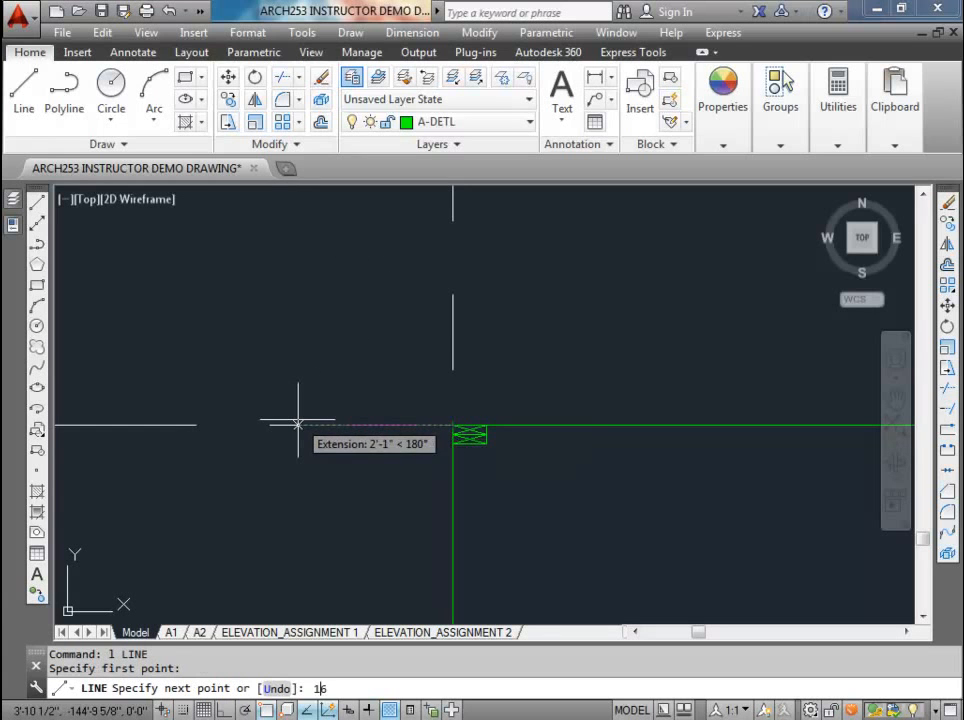
type("16")
key("Return")
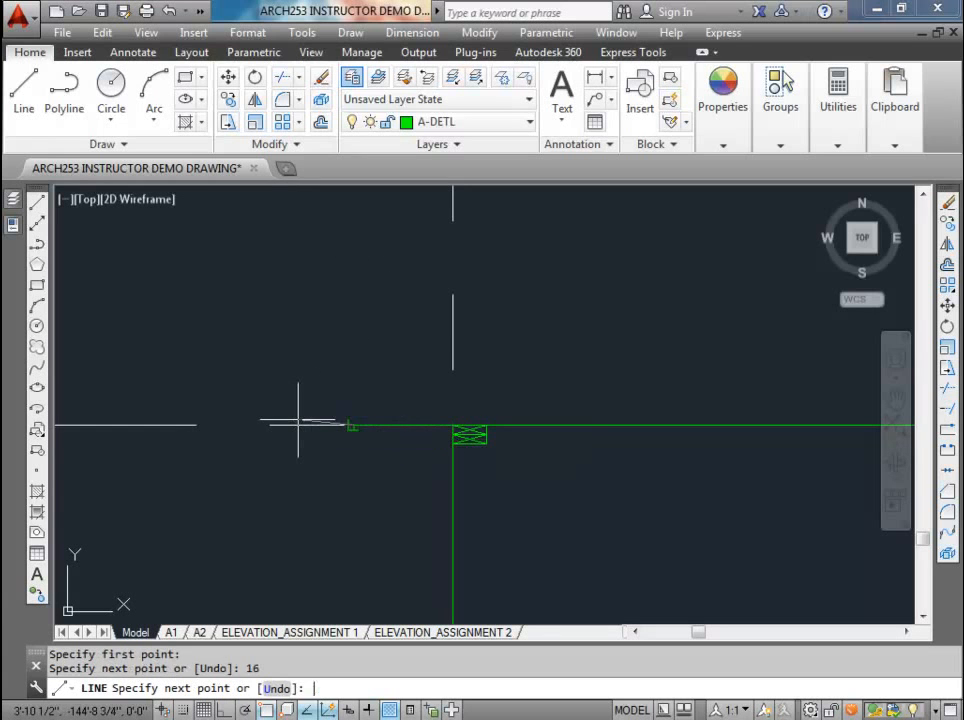
key("F8")
left_click(354, 546)
key("Escape")
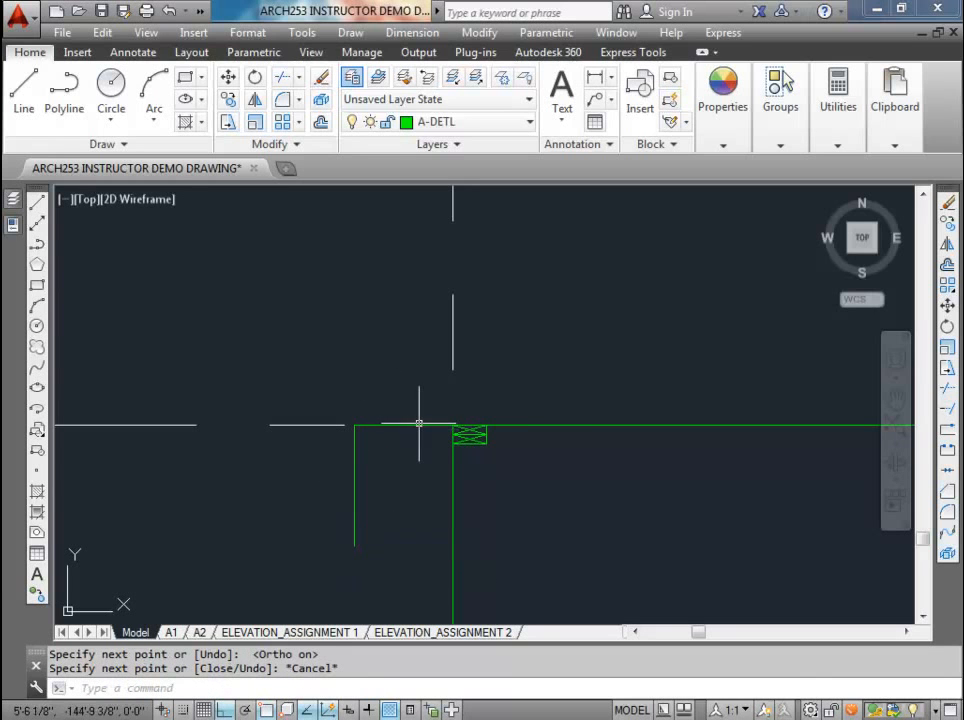
Step: Draw a 6 inch vertical line straight up from the wall's upper-left corner
scroll(426, 413, "up", 2)
middle_click_drag(456, 422, 415, 407)
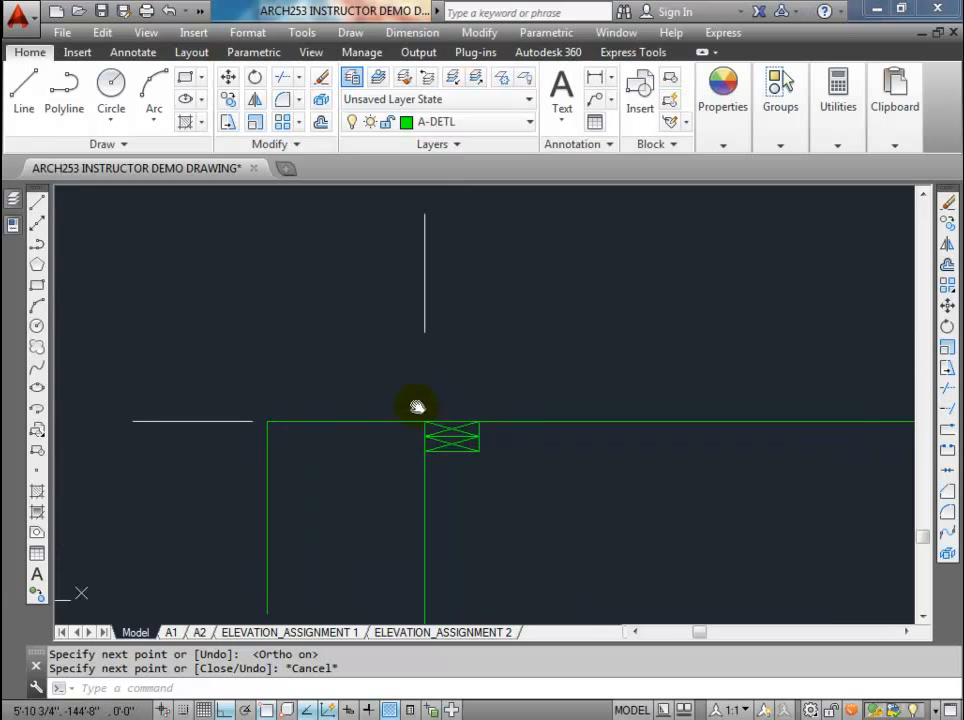
key("Return")
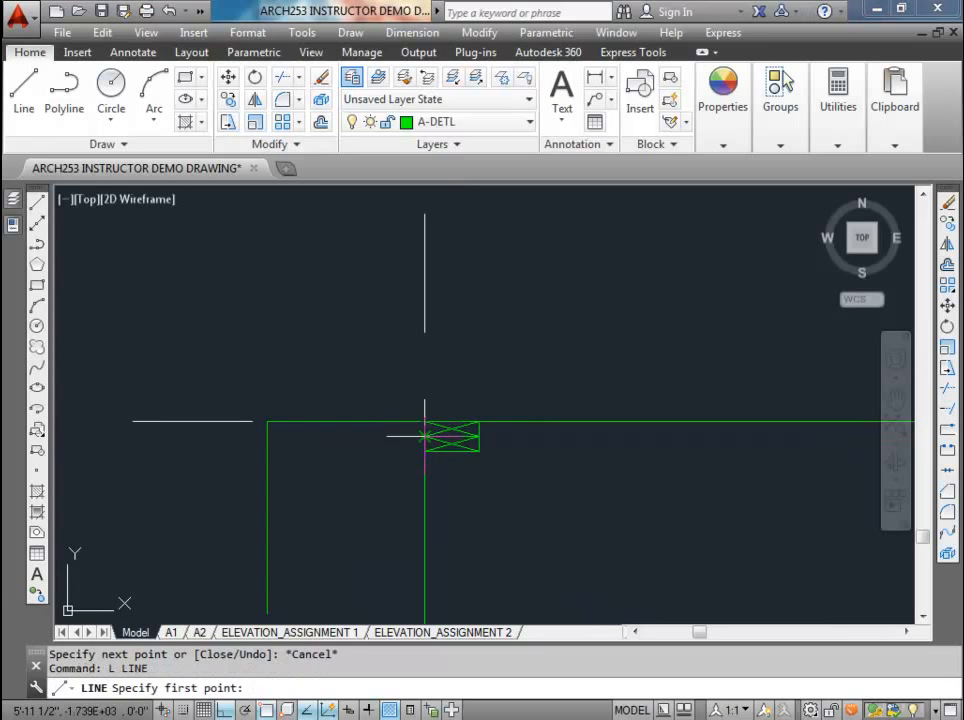
left_click(424, 421)
type("6")
key("Return")
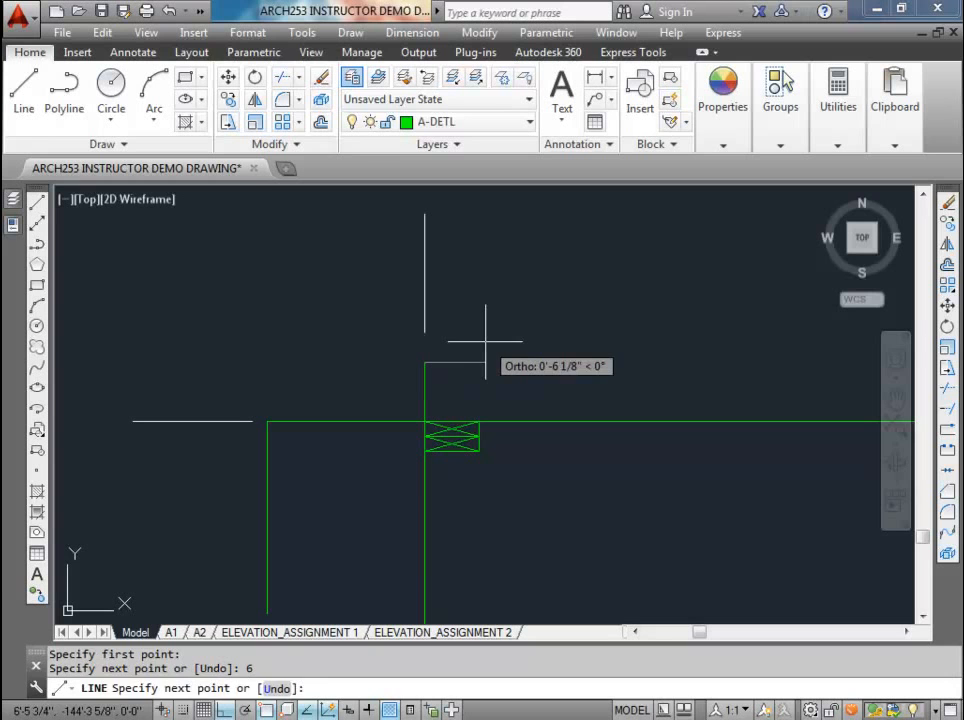
key("Escape")
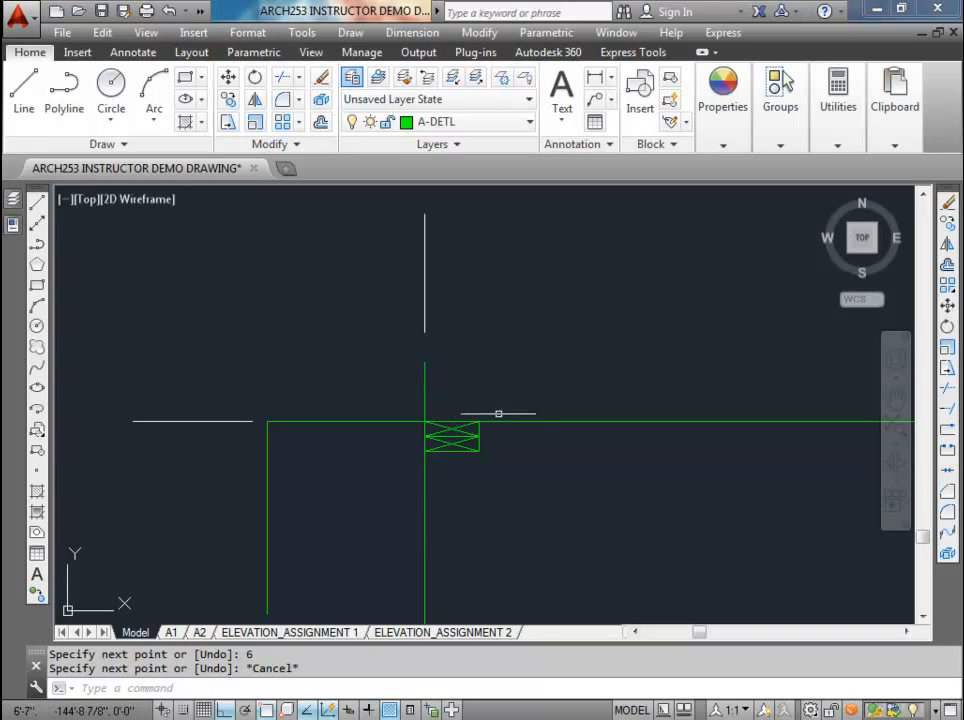
Step: Try to draw a horizontal line from the wall's upper-left corner along the upper wall line
type("l")
key("Return")
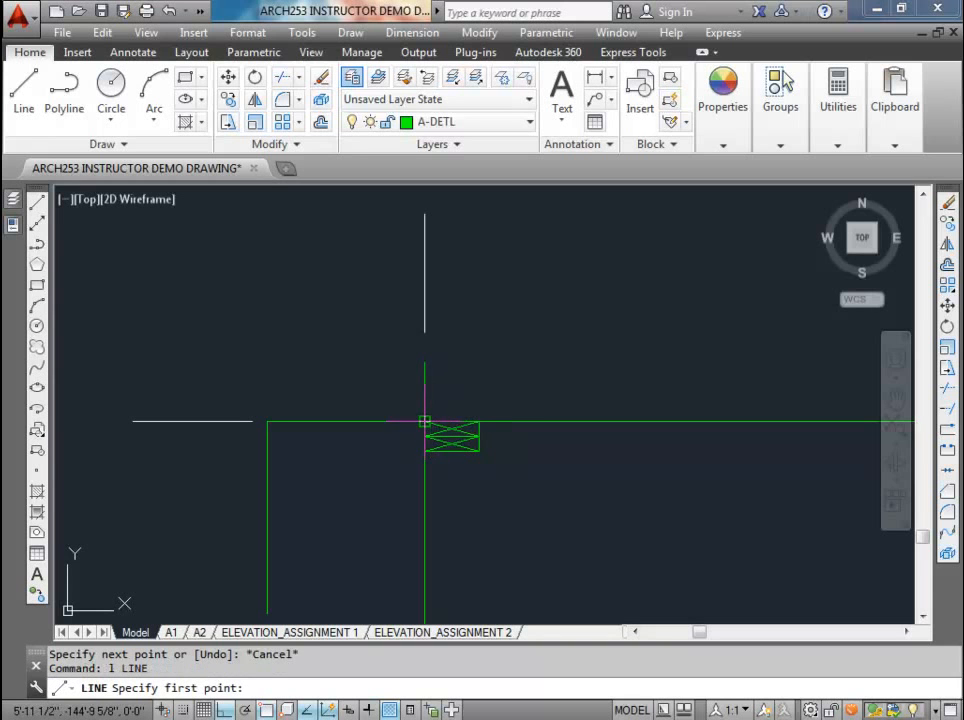
left_click(424, 421)
left_click(645, 421)
key("Escape")
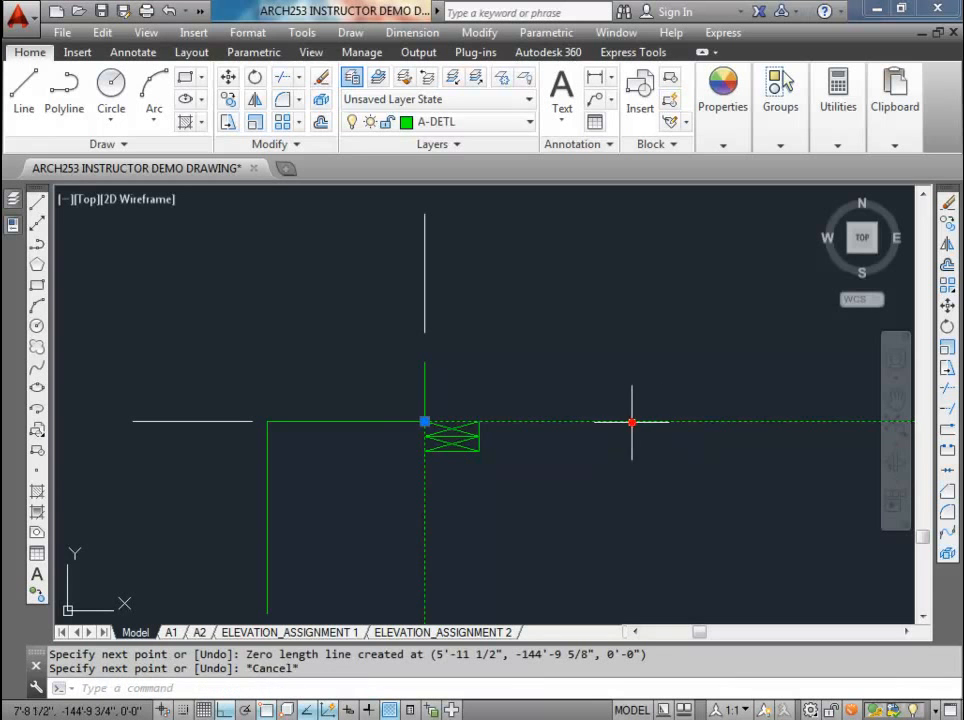
key("Escape")
Step: Check which line objects exist around the wall's upper-left corner and along the upper wall line
left_click(424, 405)
key("Escape")
left_click(405, 407)
left_click(713, 437)
key("Escape")
left_click(403, 404)
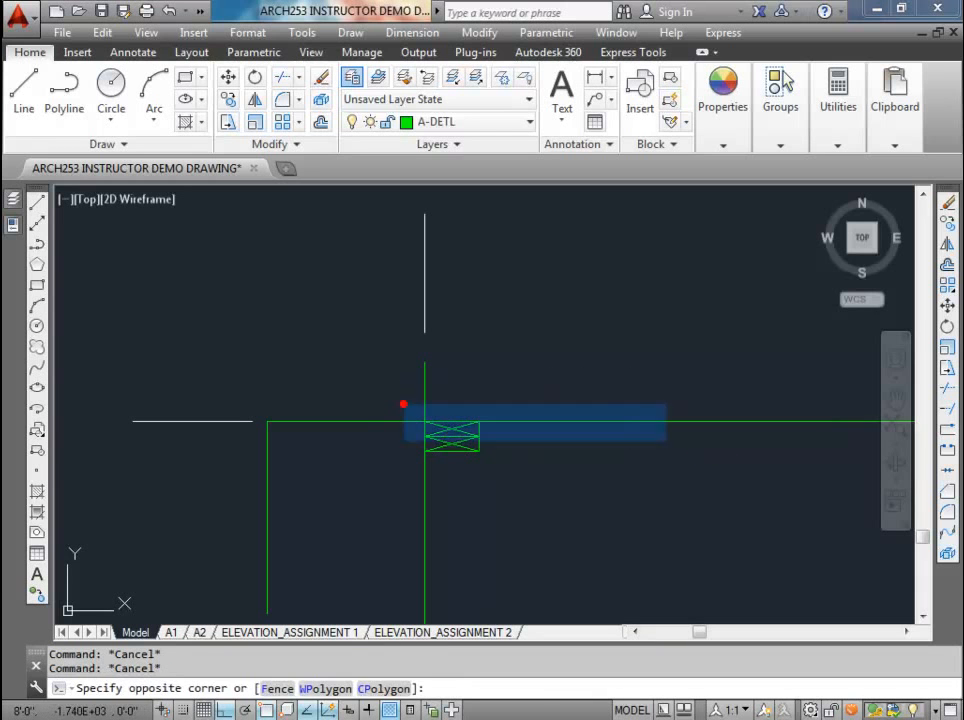
left_click(811, 441)
key("Escape")
left_click(583, 421)
type("l")
key("Return")
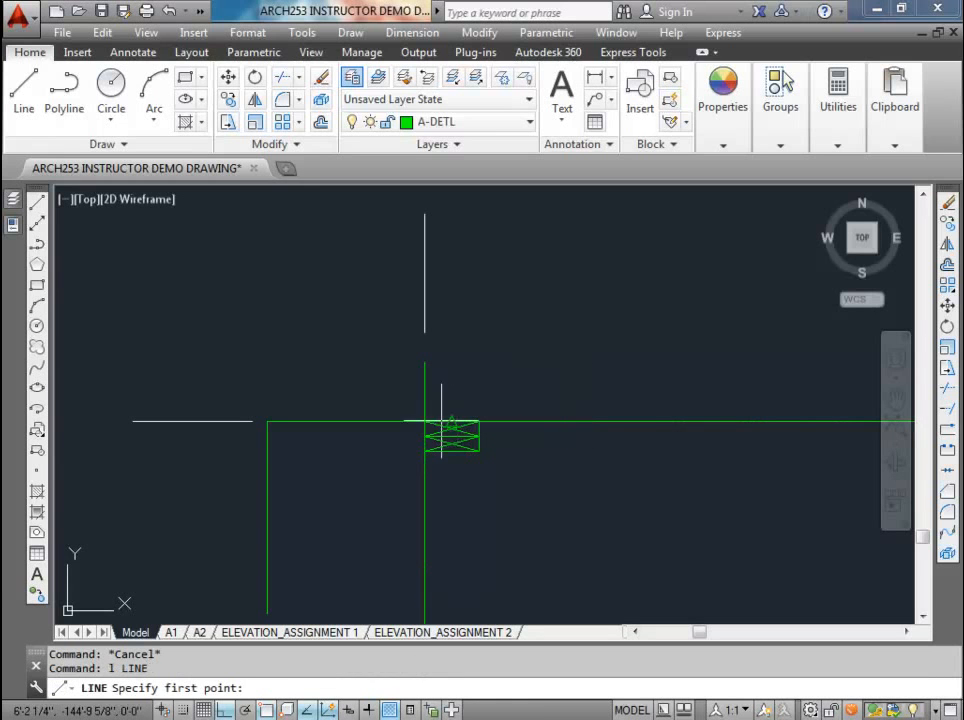
left_click(424, 421)
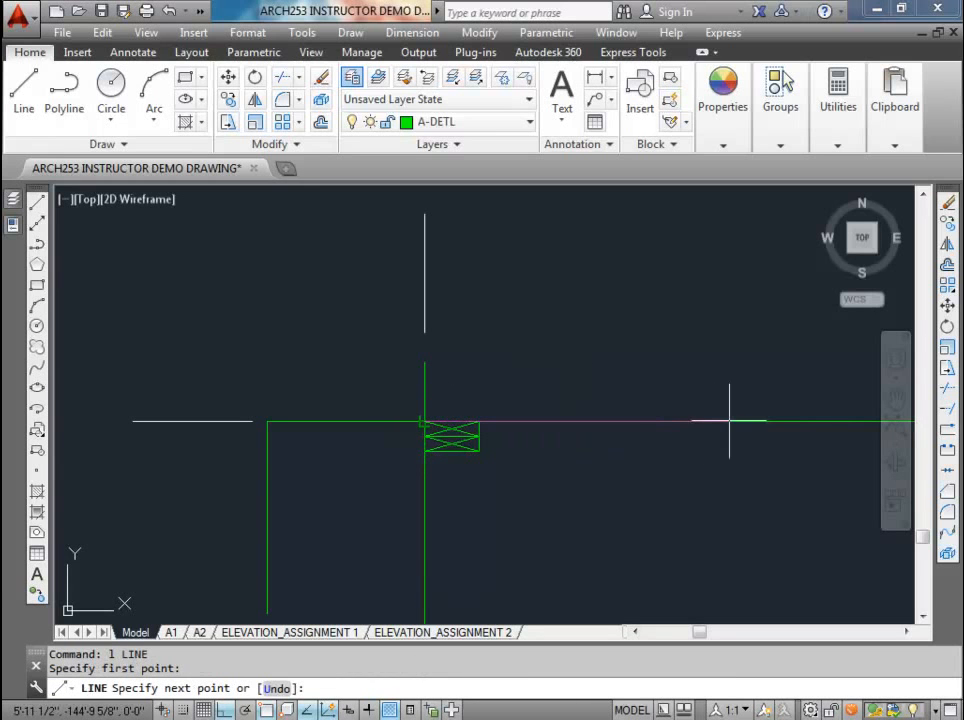
key("Escape")
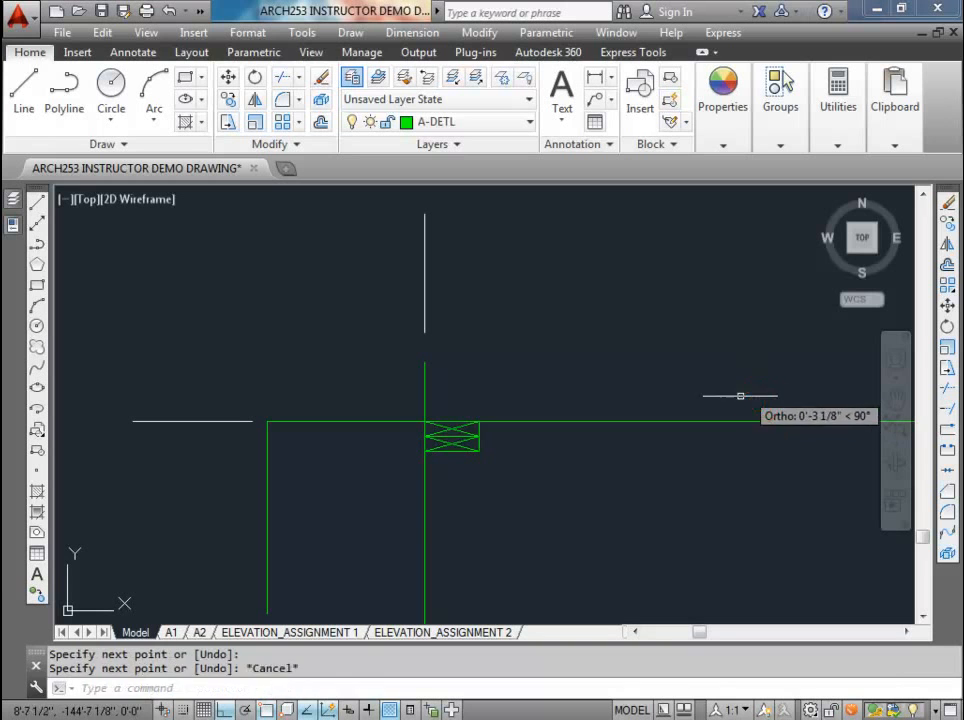
Step: Copy the upper wall line together with the upper top plate 3.5 inches straight up
left_click(405, 405)
left_click(806, 437)
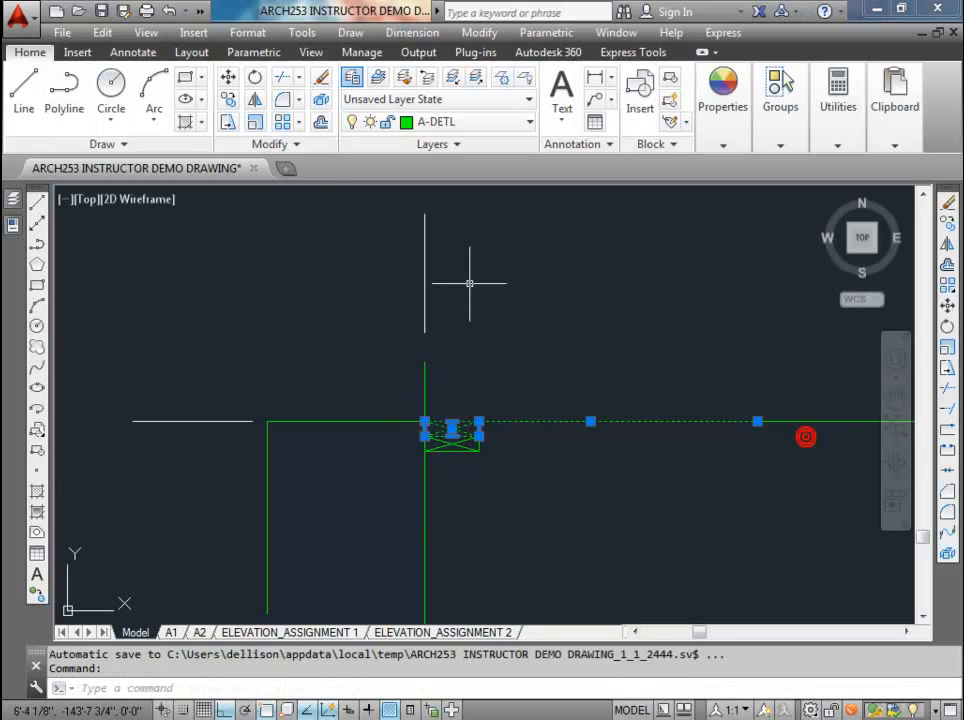
left_click(230, 101)
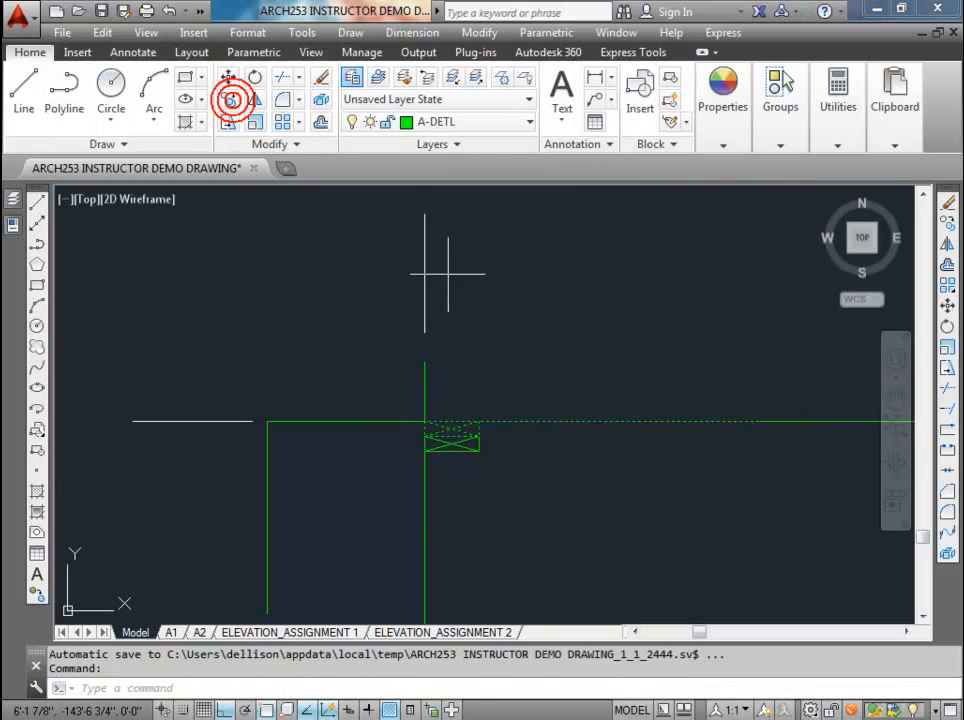
left_click(510, 332)
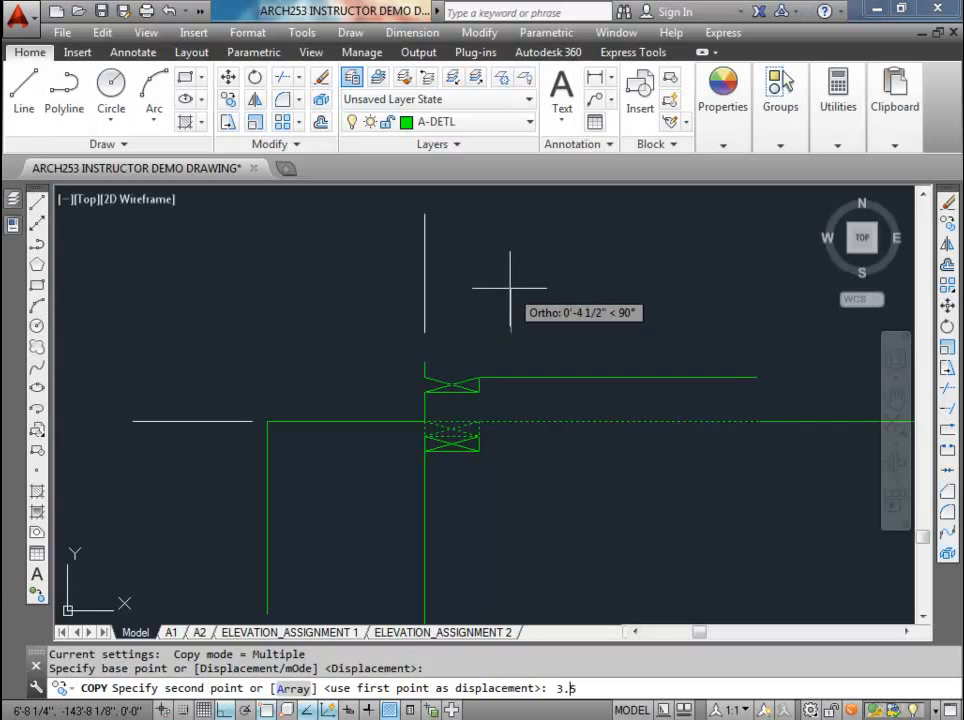
type("3.5")
key("Return")
key("Escape")
Step: Erase the copied top plate pieces, keeping only the copied horizontal line
left_click(488, 404)
left_click(454, 394)
key("Delete")
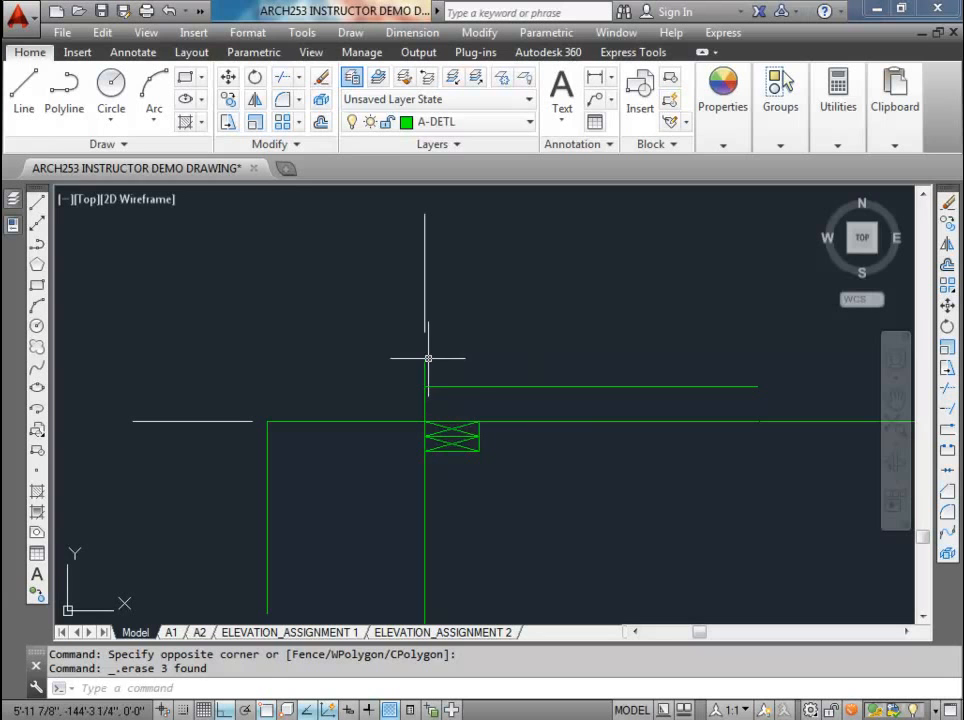
type("l")
key("Return")
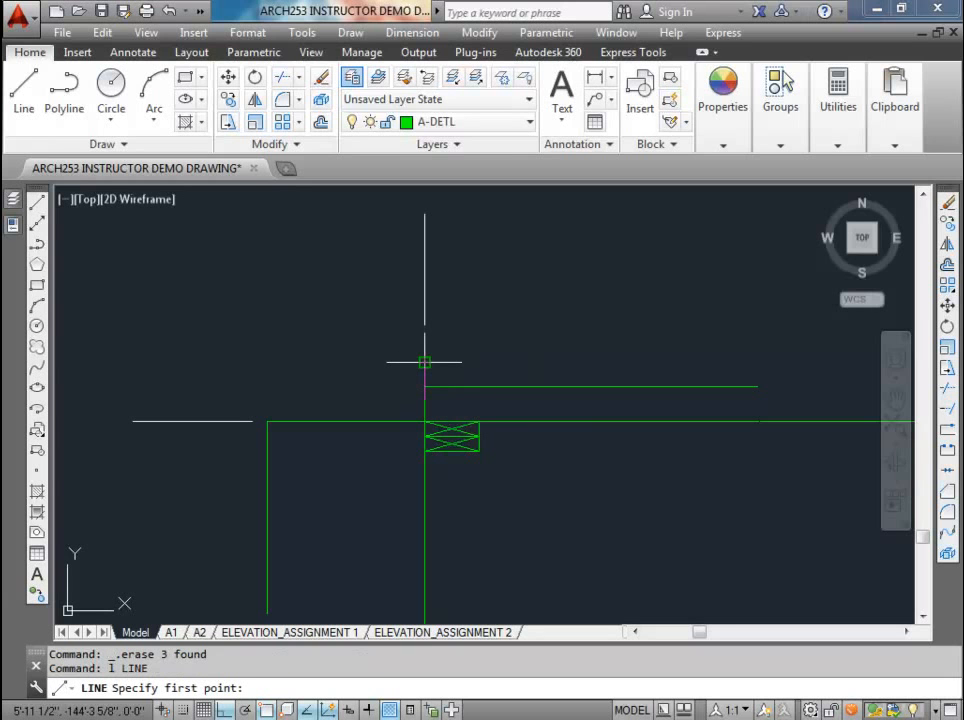
left_click(424, 362)
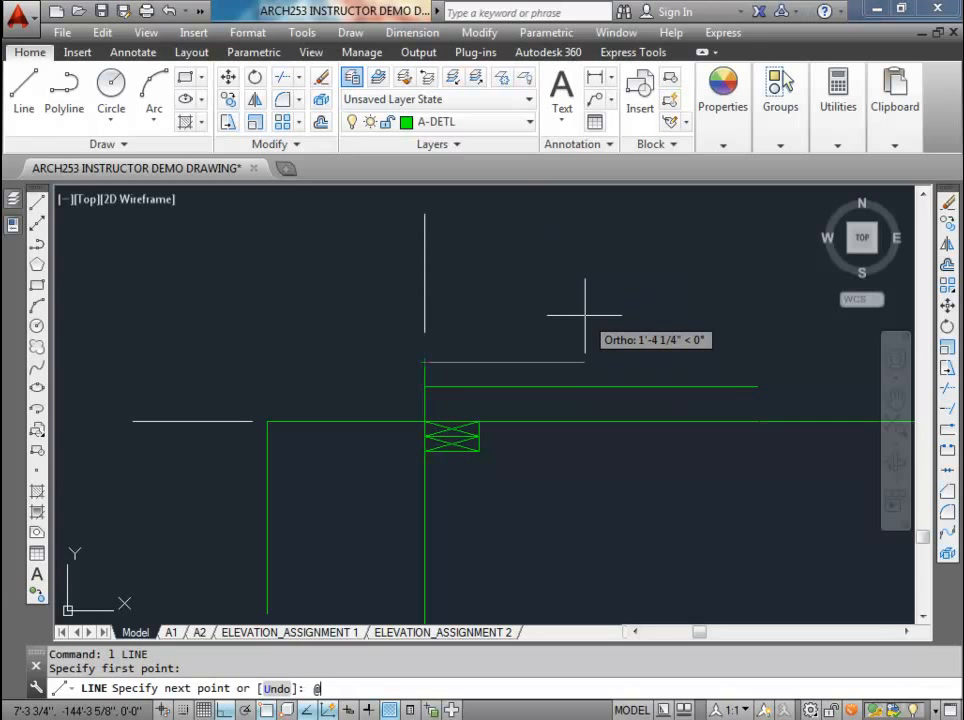
key("Return")
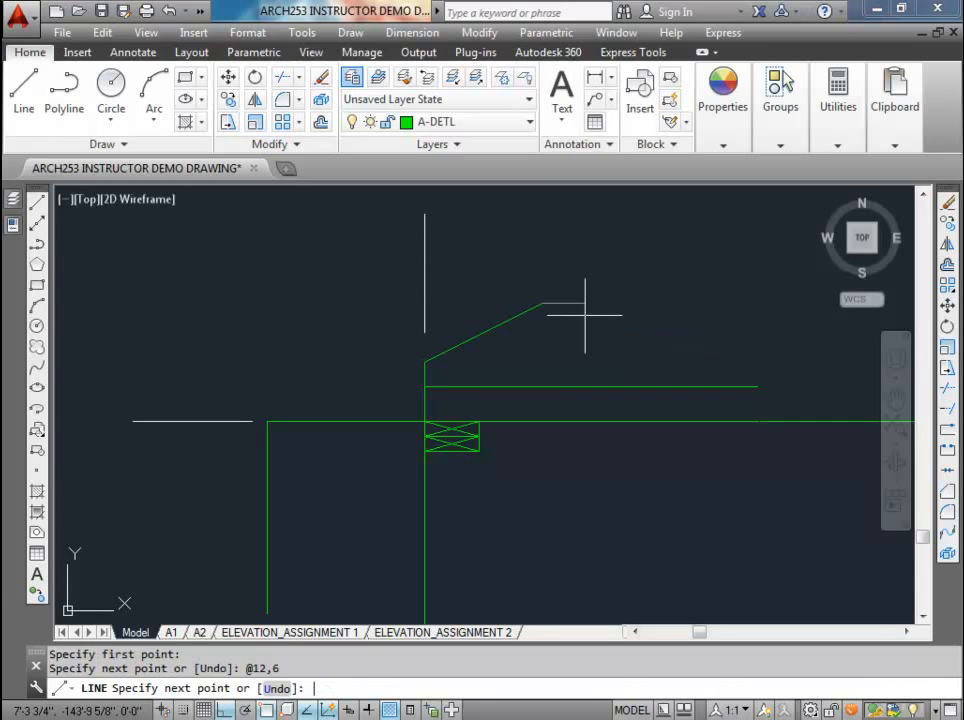
key("Escape")
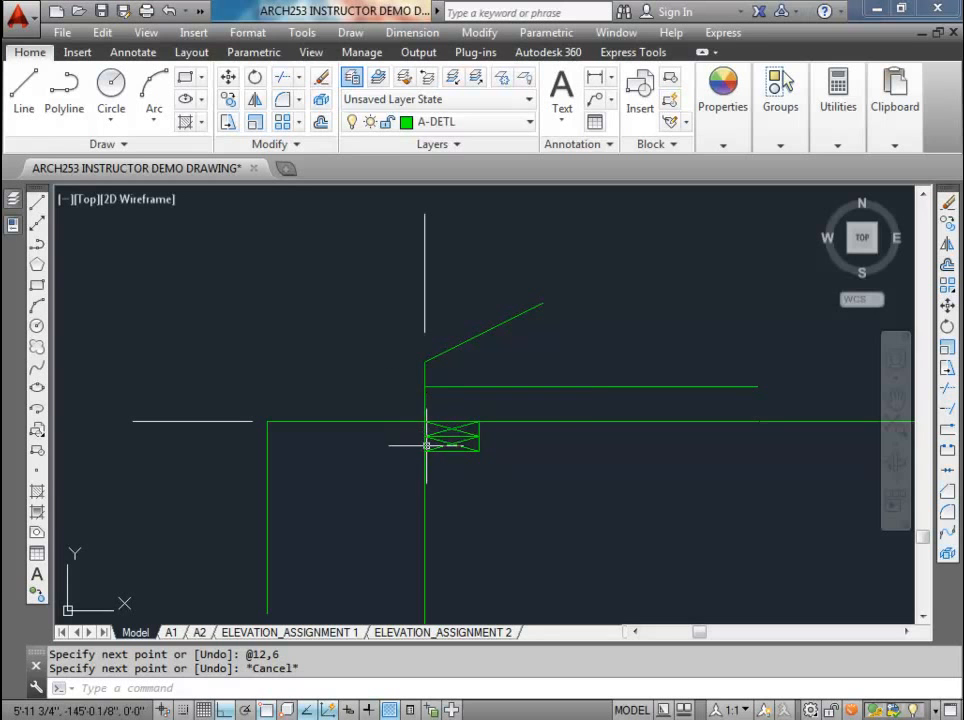
Step: Try to offset the sloped roof line downward by 3.5 inches and erase the resulting copy
left_click(320, 121)
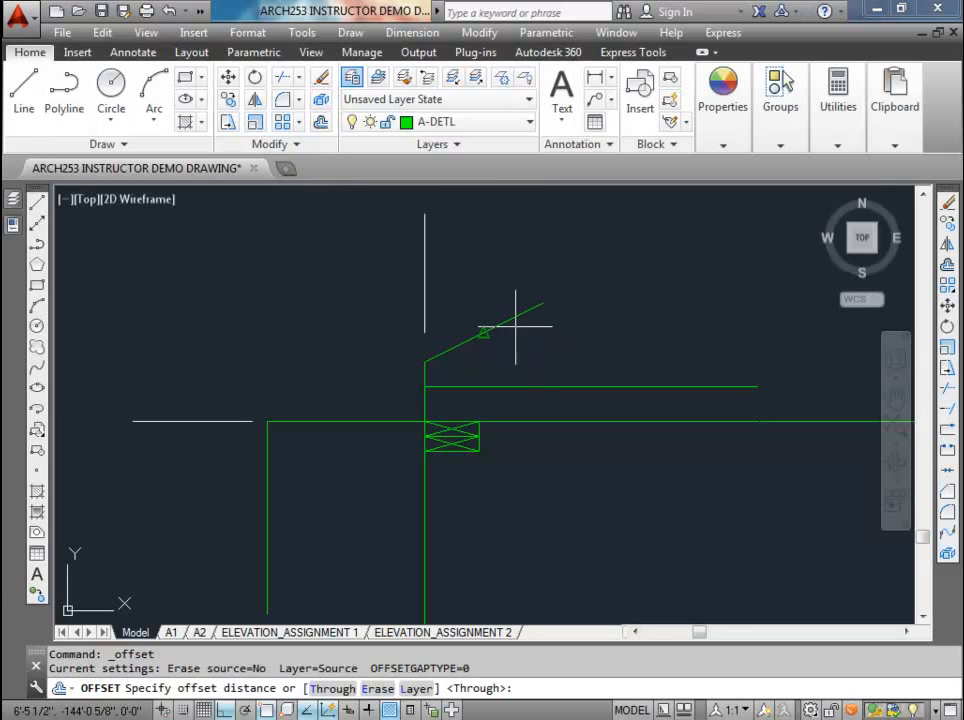
key("Return")
type("3.")
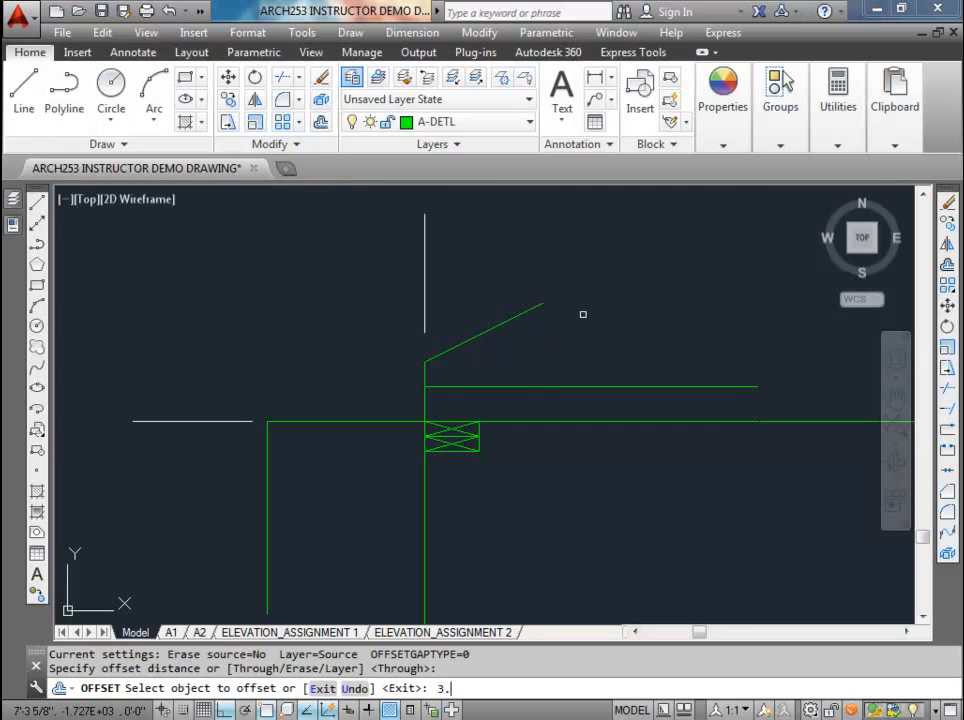
type("5")
key("Return")
left_click(516, 318)
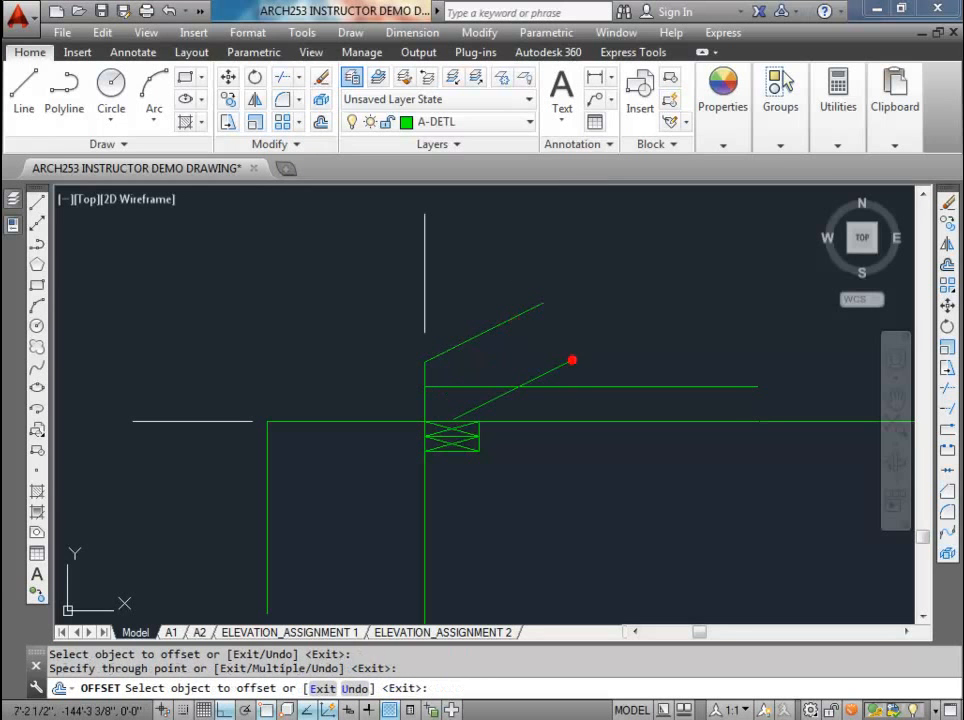
key("Escape")
left_click(570, 360)
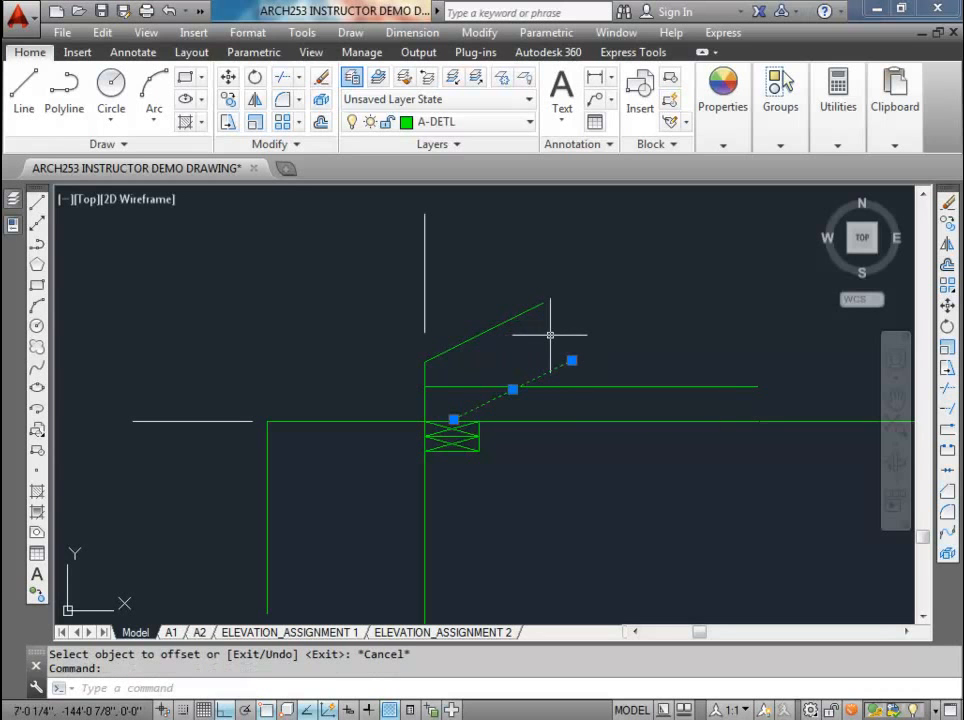
key("Delete")
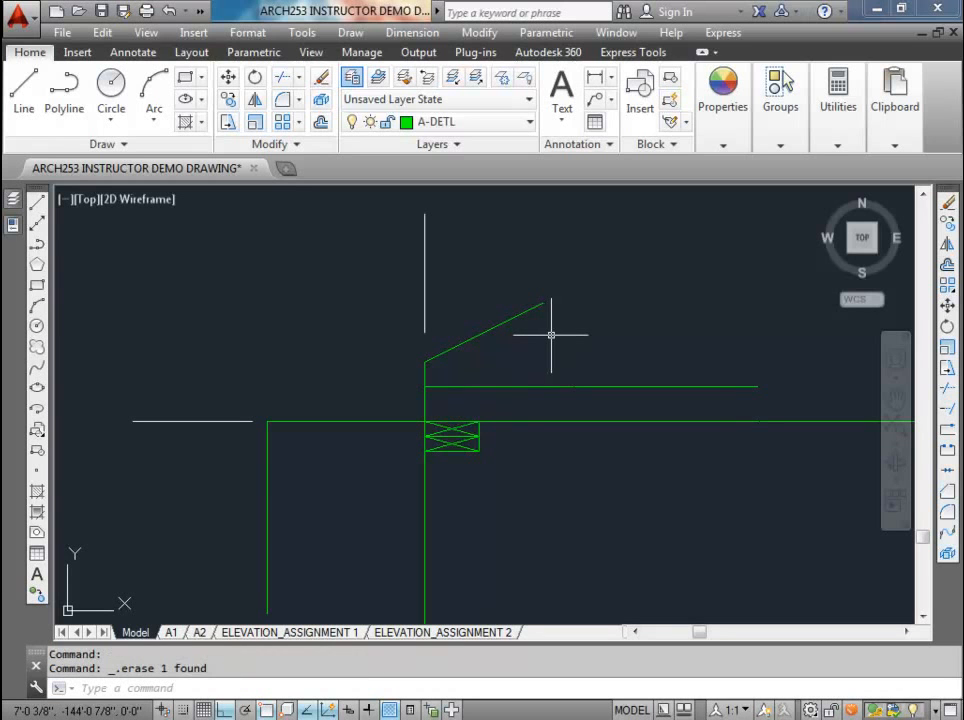
Step: Offset the sloped roof line 3.5 inches toward its lower side
left_click(318, 121)
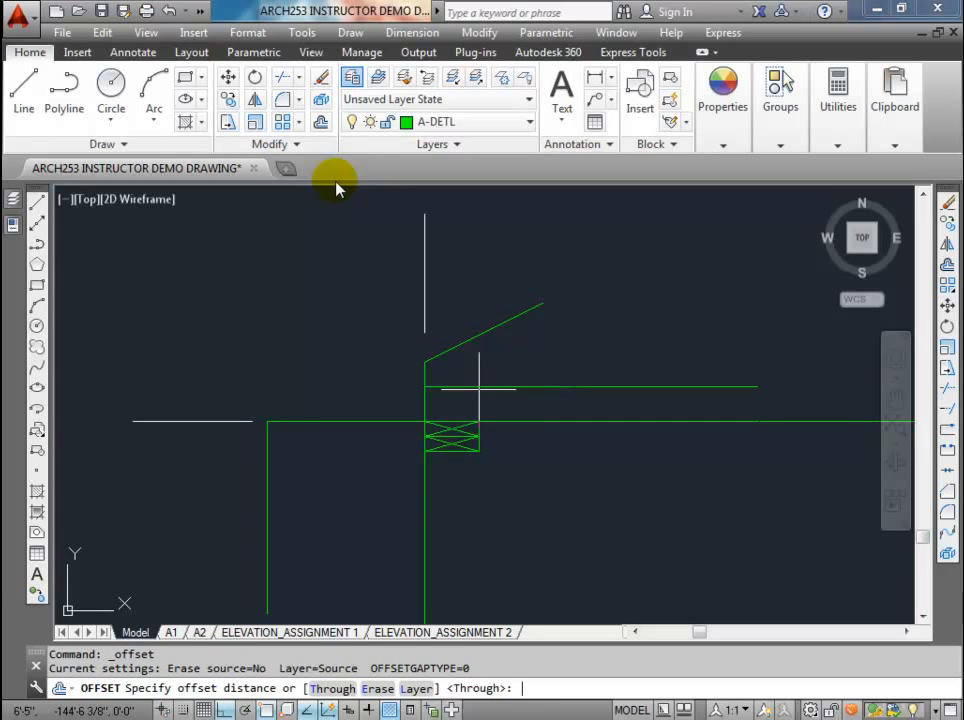
key("Return")
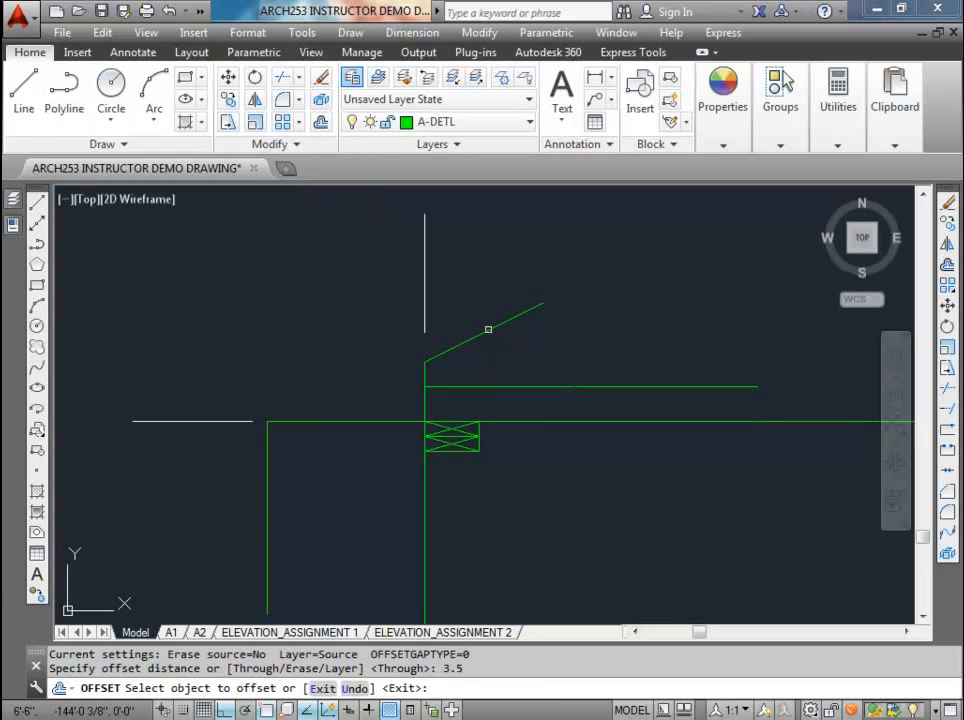
left_click(489, 329)
left_click(513, 353)
key("Escape")
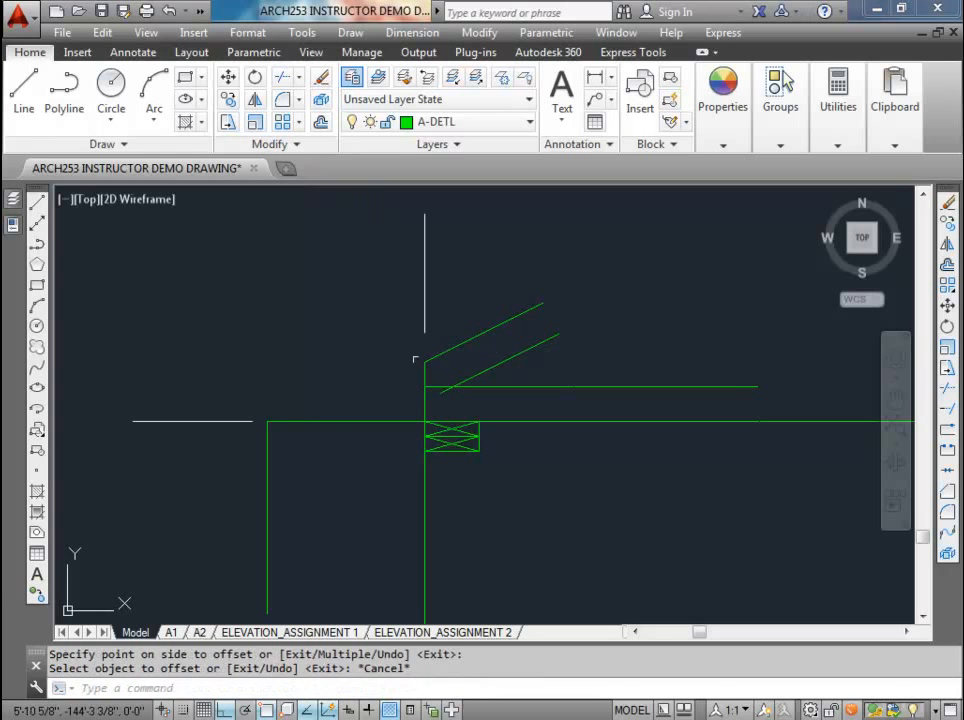
Step: Extend both parallel sloped roof lines down to the vertical line at the outer end of the overhang
middle_click_drag(325, 405, 327, 374)
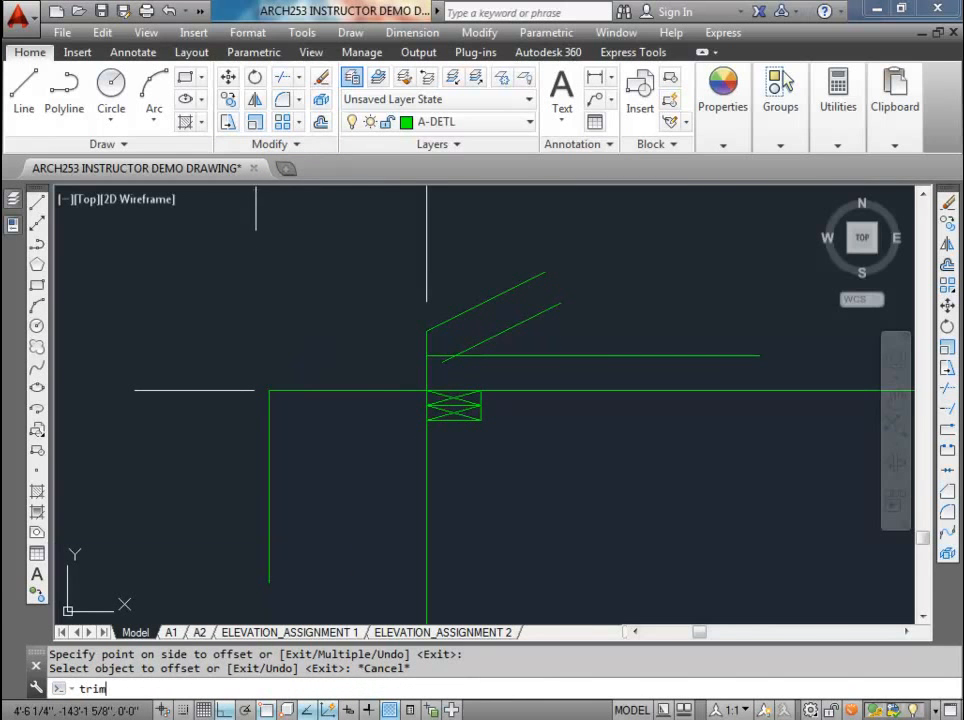
key("Return")
left_click(446, 323)
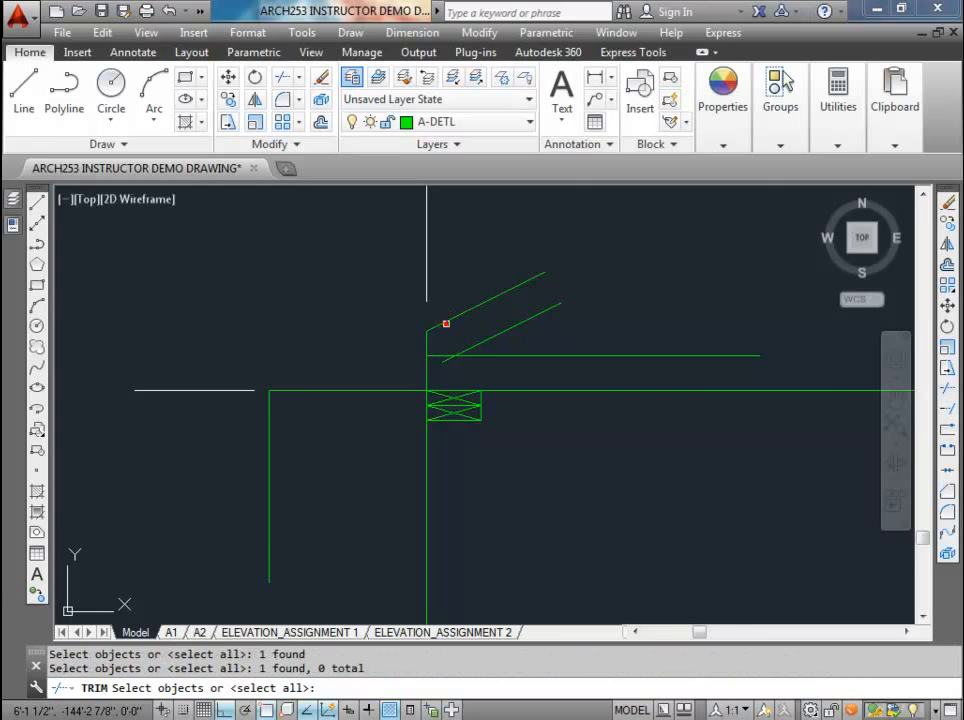
key("Return")
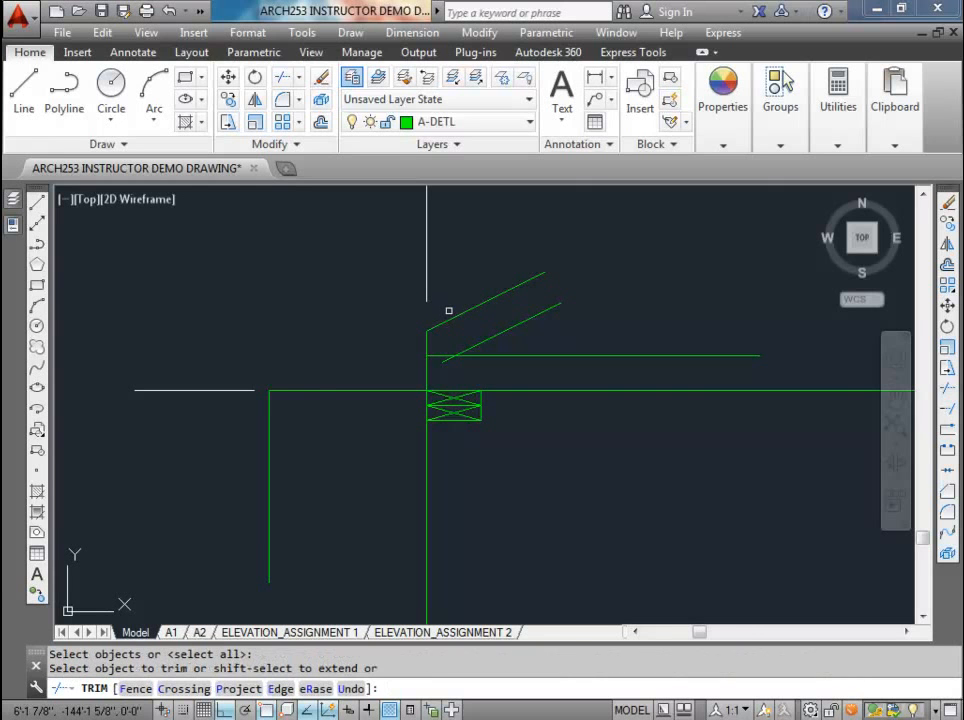
left_click(446, 322, "shift")
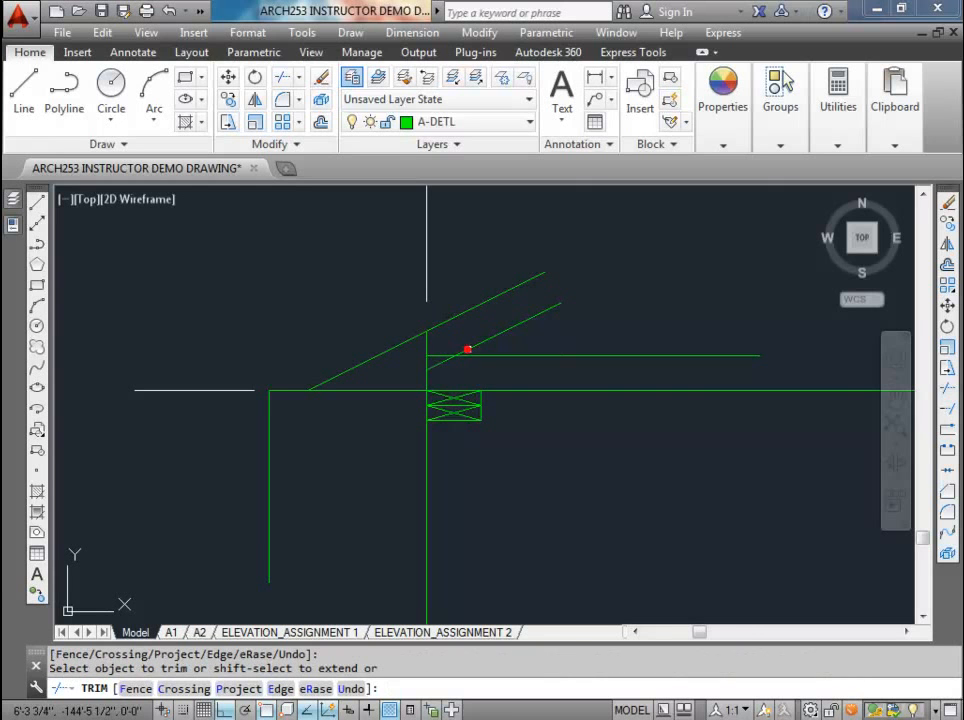
left_click(410, 378, "shift")
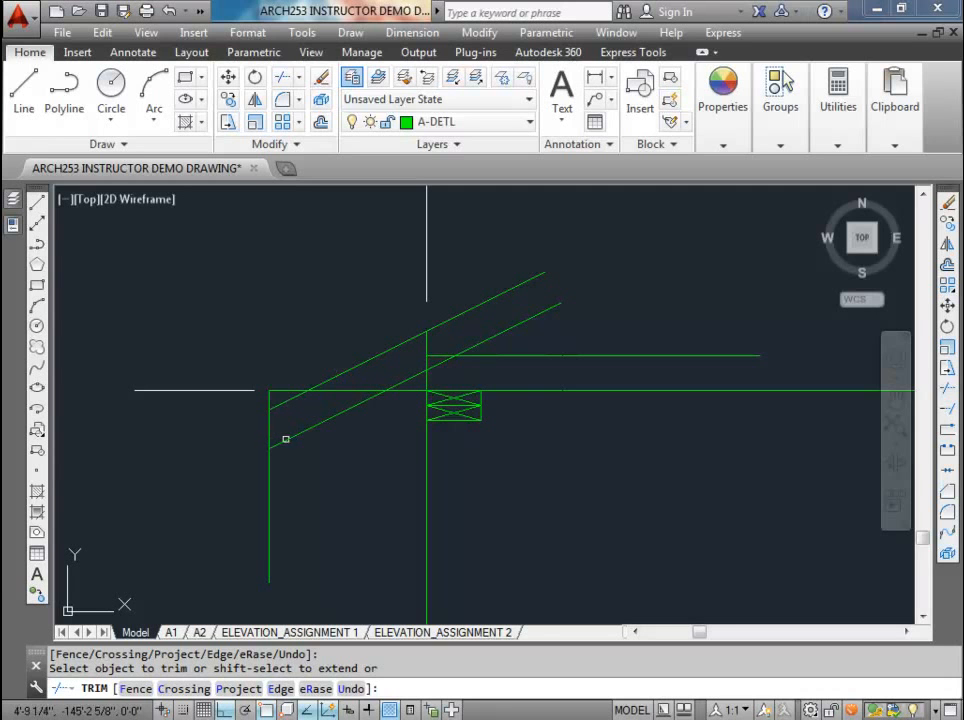
key("Escape")
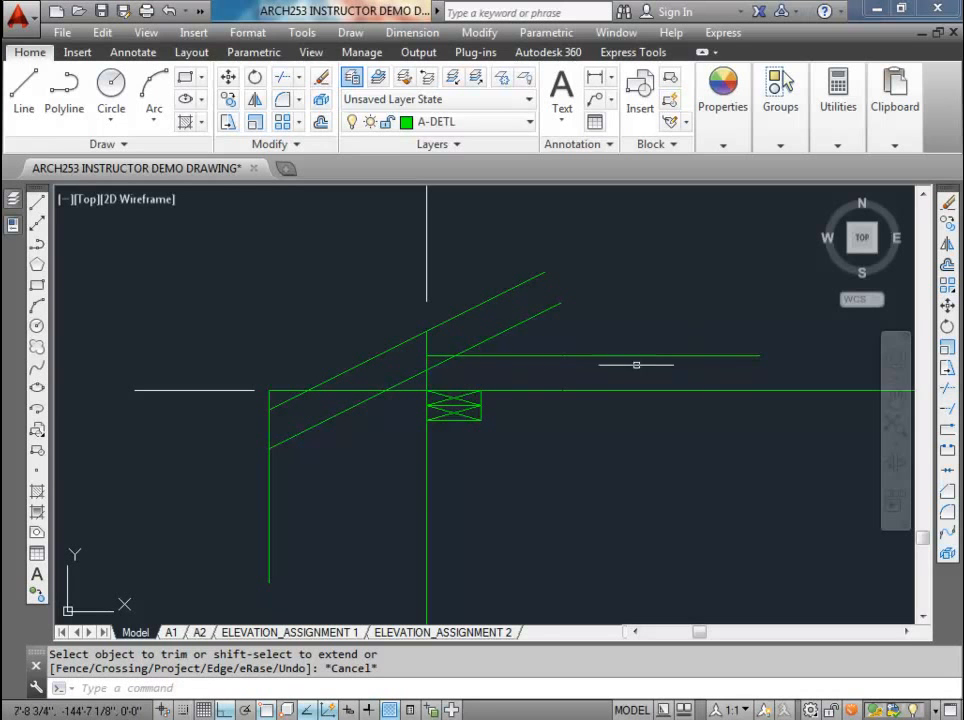
Step: Draw a rectangle from the upper sloped line's lower endpoint on the overhang line to the relative corner @1.5,-5.5
middle_click_drag(374, 443, 389, 406)
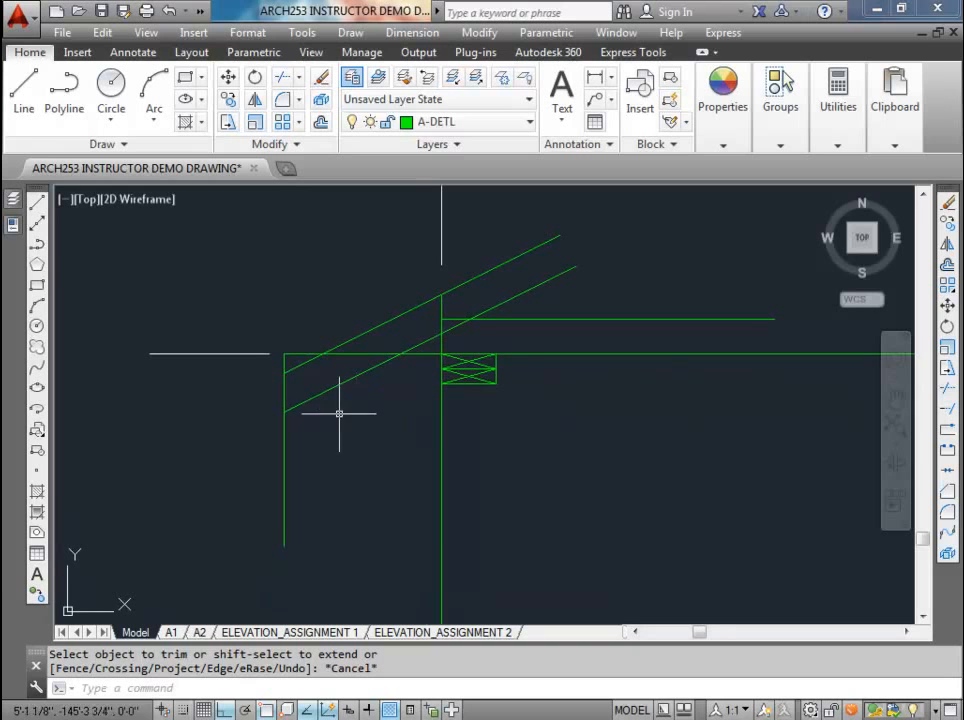
scroll(308, 384, "down", 2)
scroll(308, 384, "up", 2)
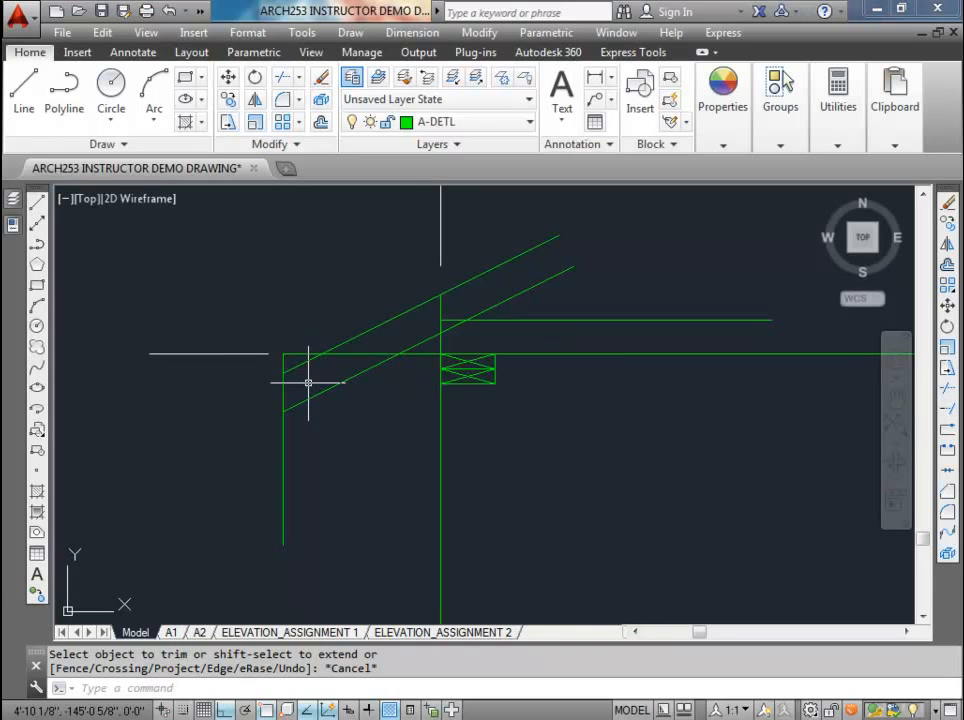
type("rec")
key("Return")
scroll(290, 362, "up", 4)
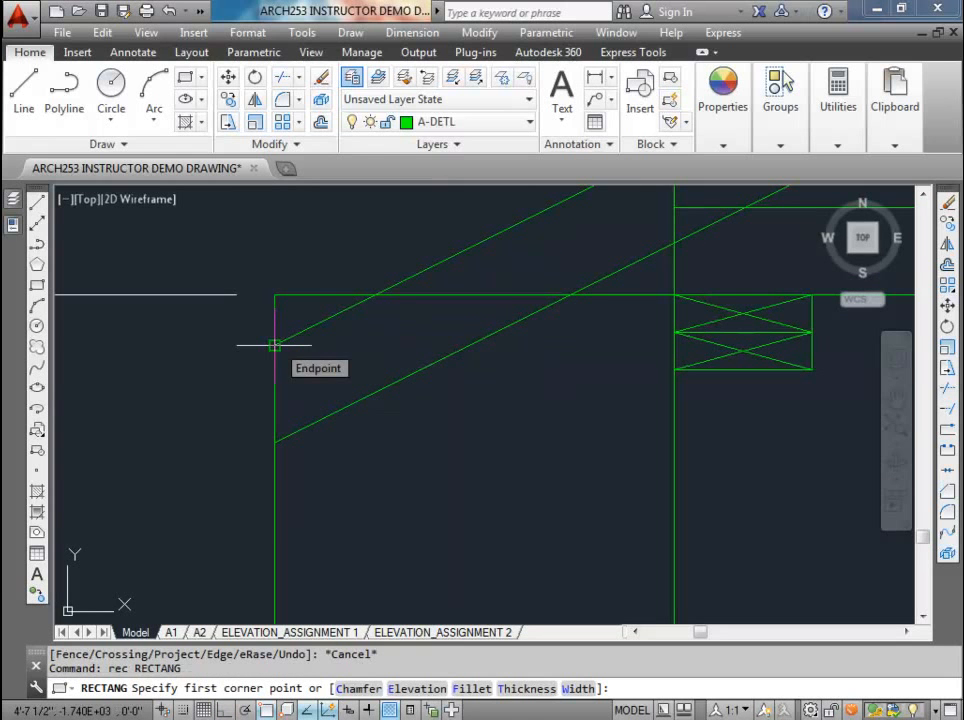
left_click(274, 345)
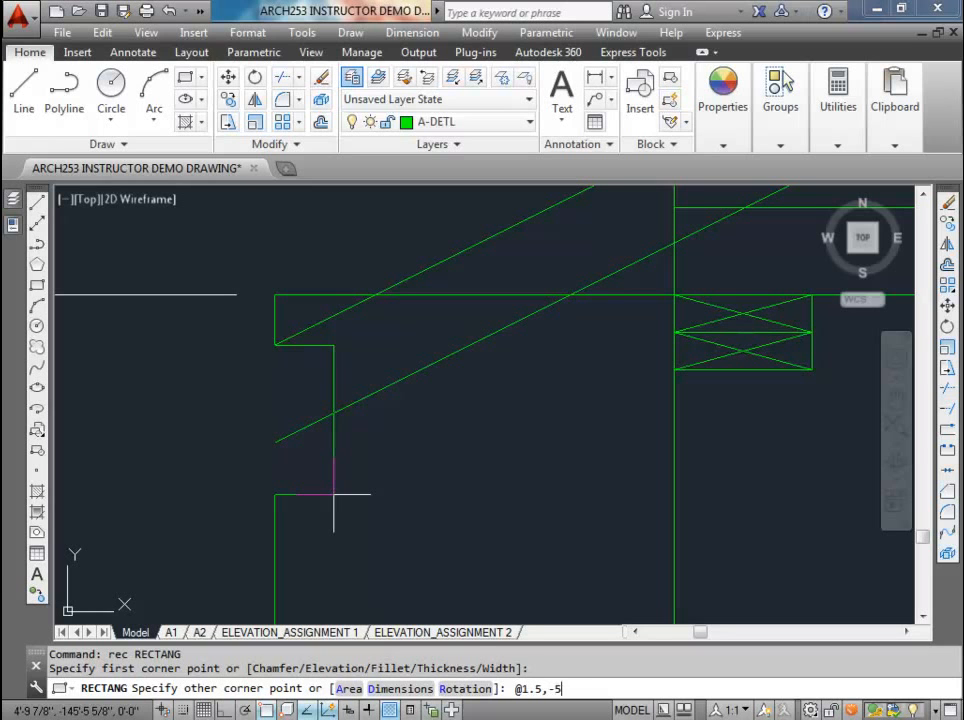
key("Return")
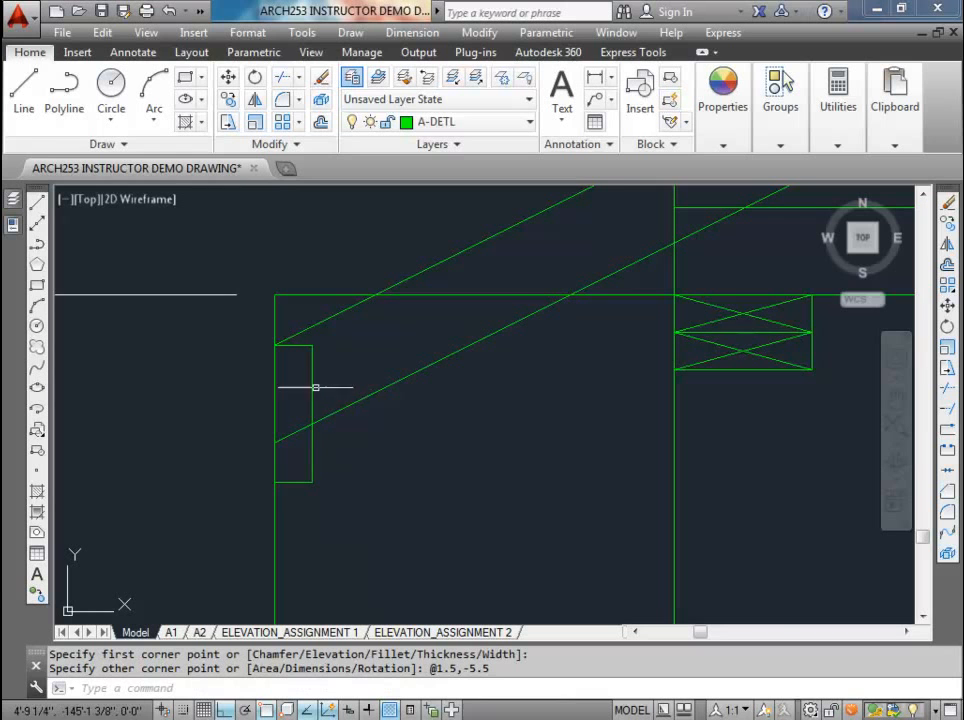
Step: Move the 1.5 by 5.5 inch rectangle straight up about 1 3/8 inches along the overhang line
scroll(297, 380, "down", 2)
left_click(307, 360)
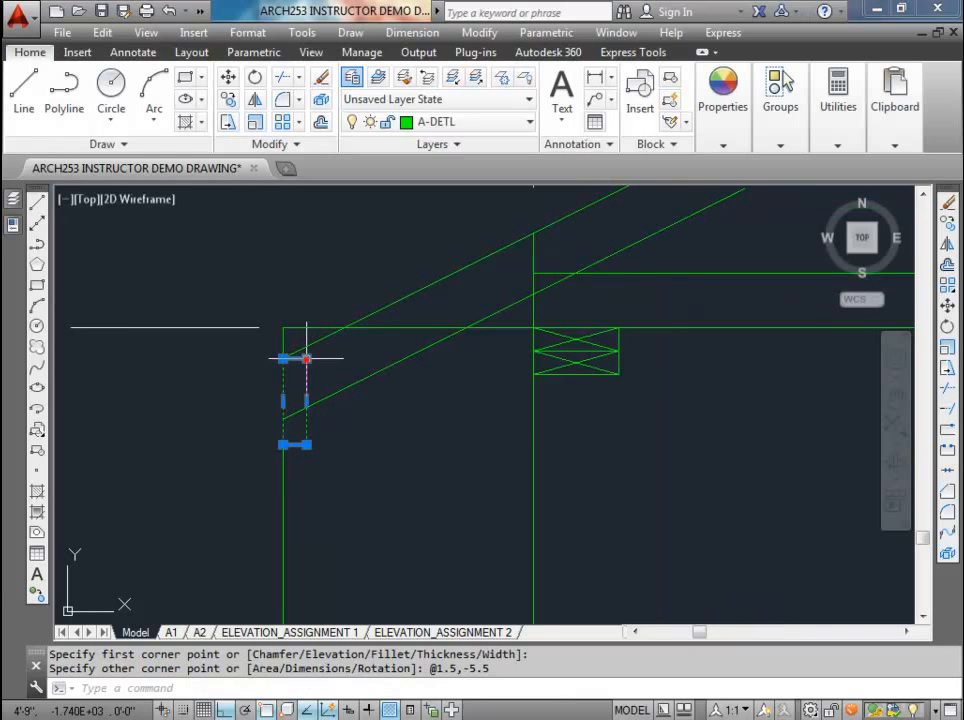
key("Escape")
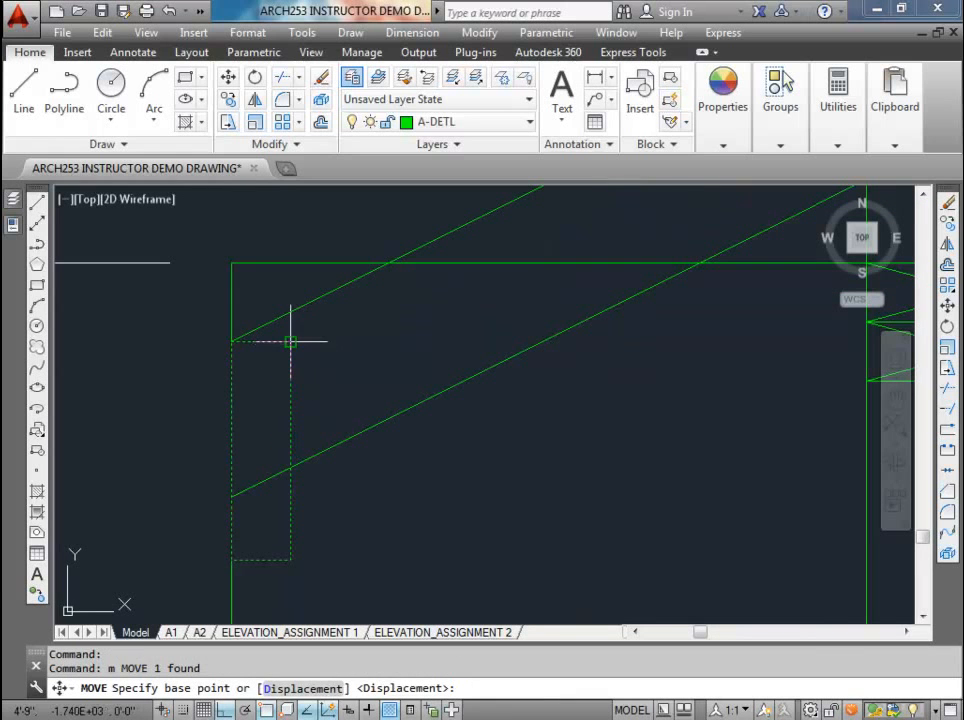
left_click(290, 342)
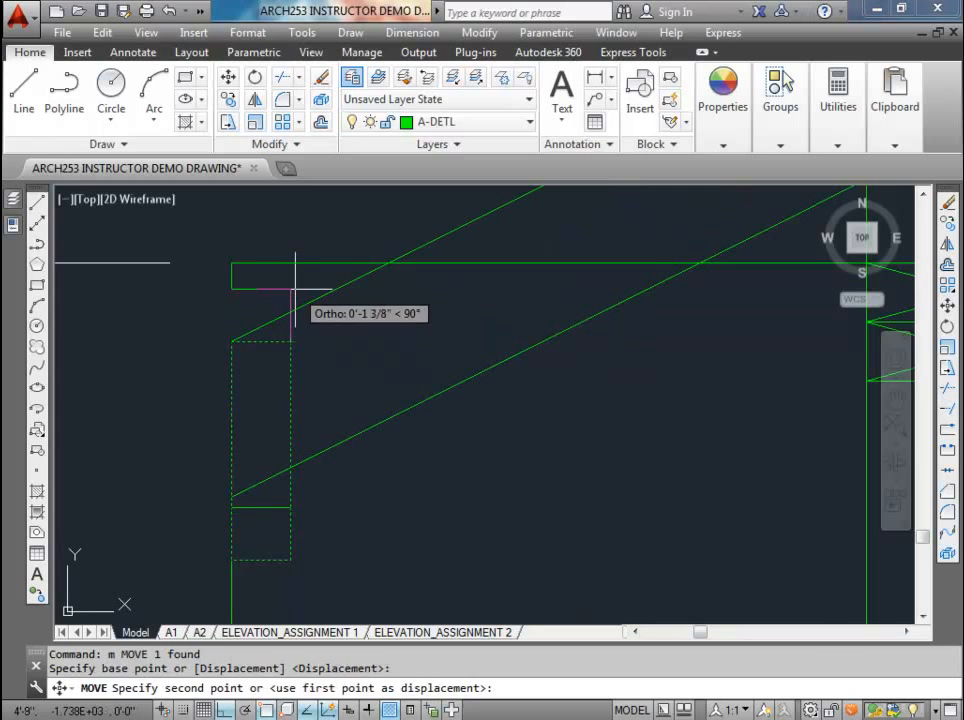
left_click(293, 288)
Step: Move the fascia rectangle vertically so its upper inner corner lies on the upper sloped roof line
left_click(291, 291)
mouse_move(289, 296)
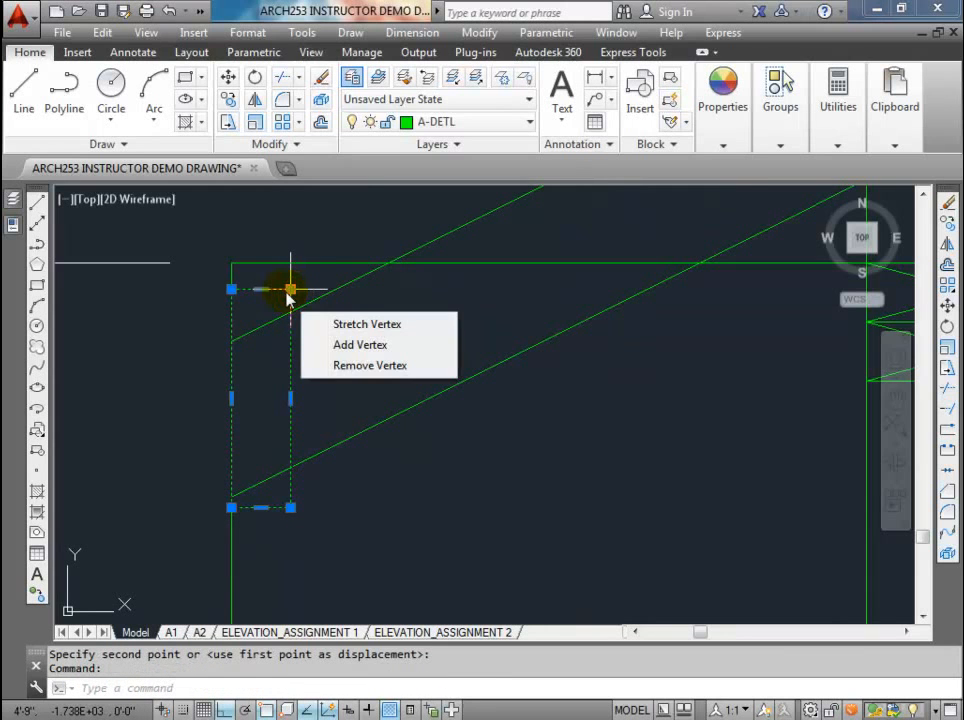
left_click(259, 327)
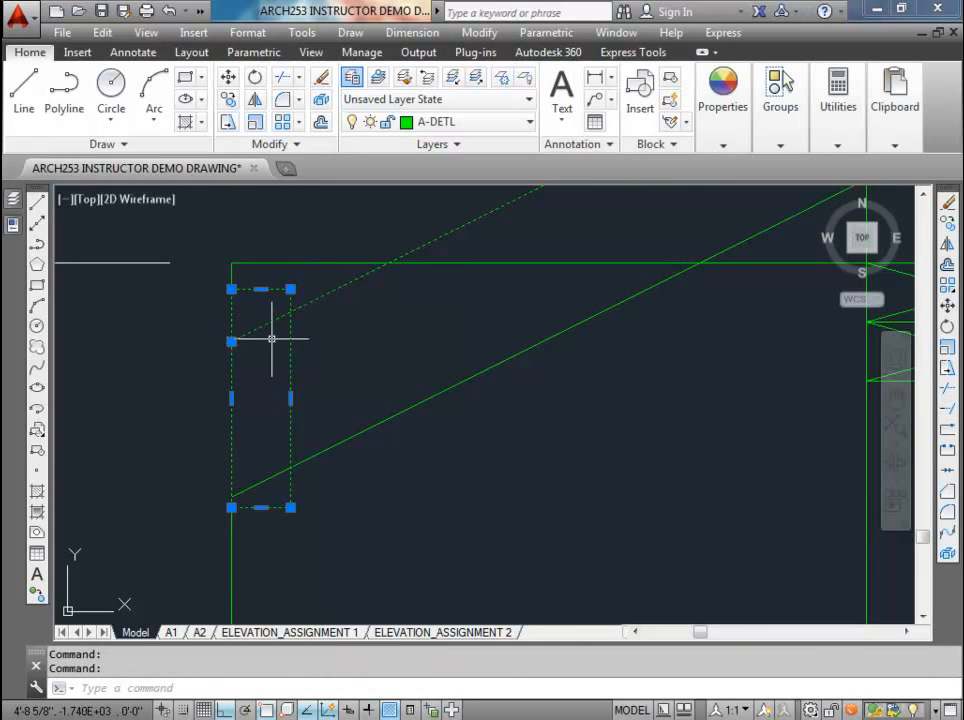
key("Escape")
key("Escape")
left_click(282, 290)
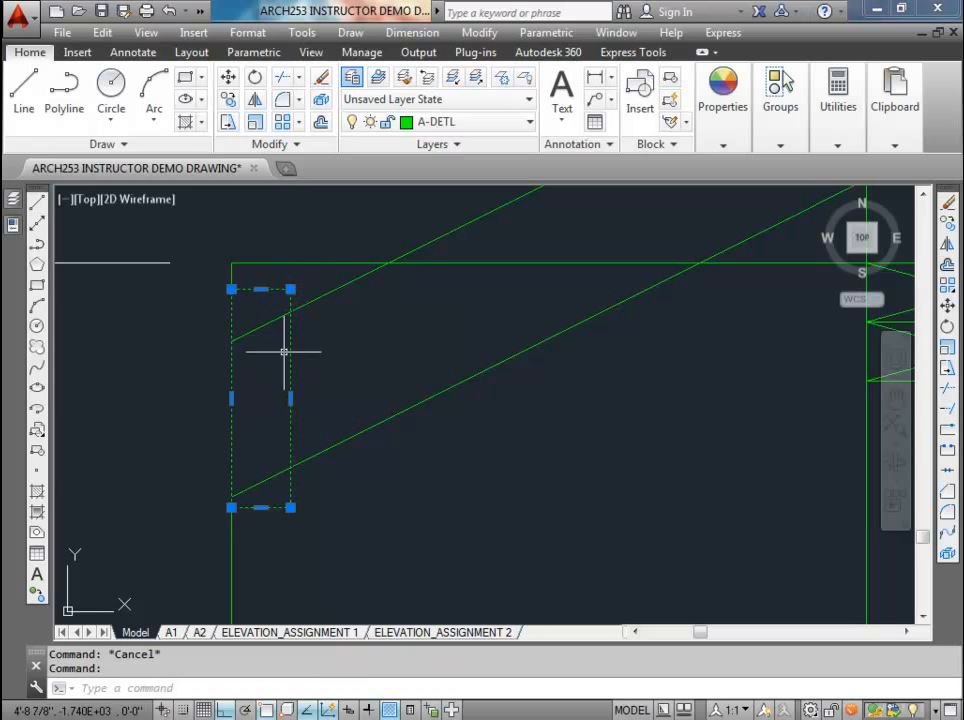
type("m")
key("Return")
left_click(290, 289)
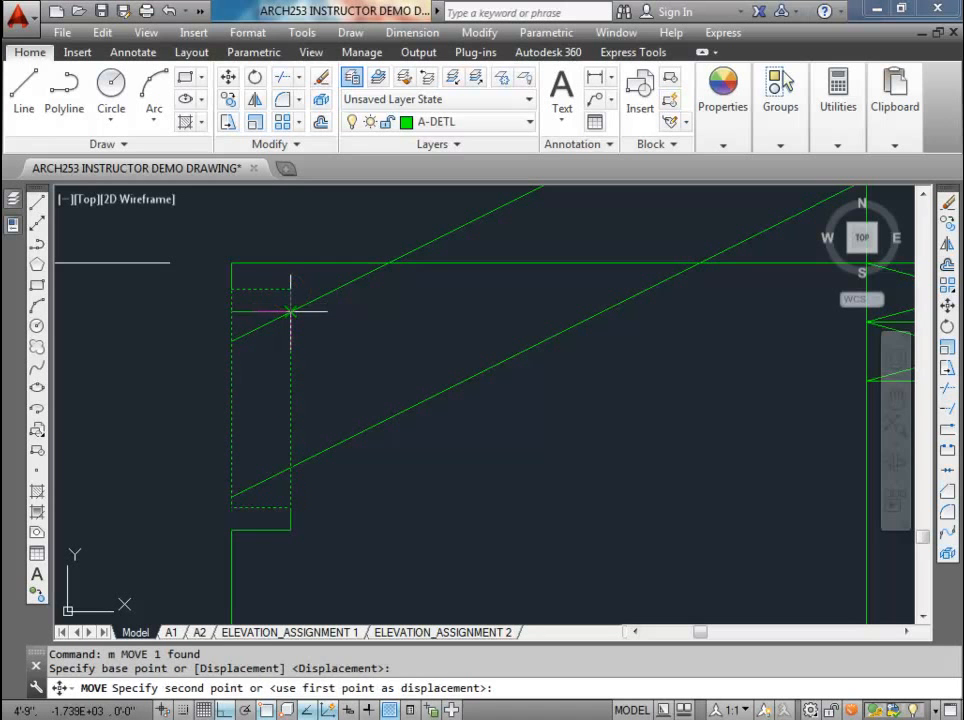
left_click(290, 313)
key("Escape")
key("Escape")
Step: Offset the upper sloped roof line 0.375 inch toward its upper side
scroll(296, 349, "down", 3)
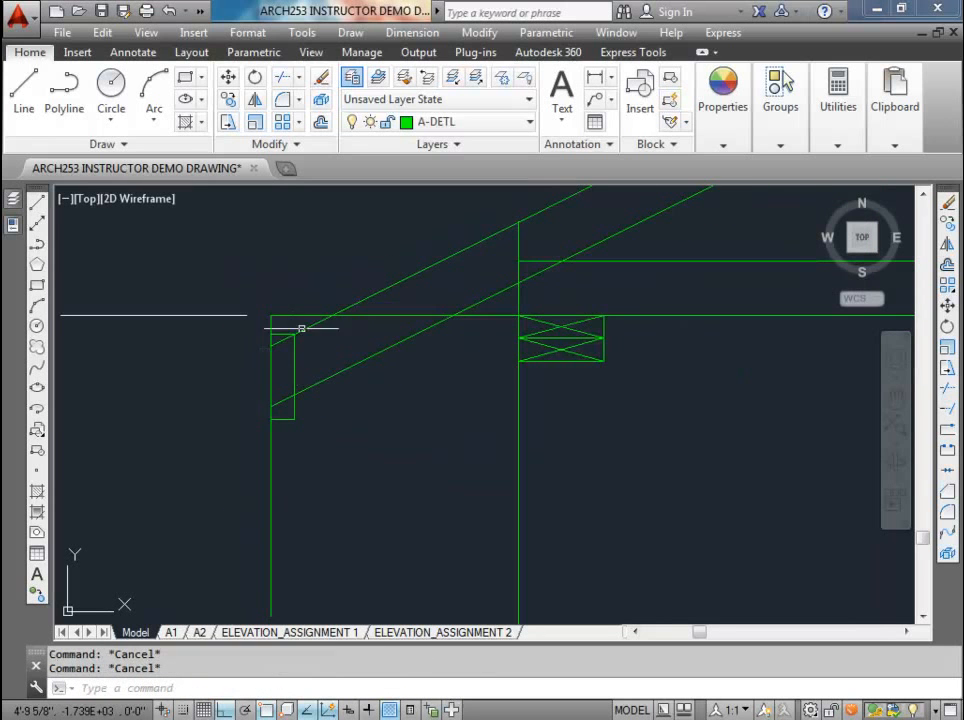
middle_click_drag(291, 338, 286, 384)
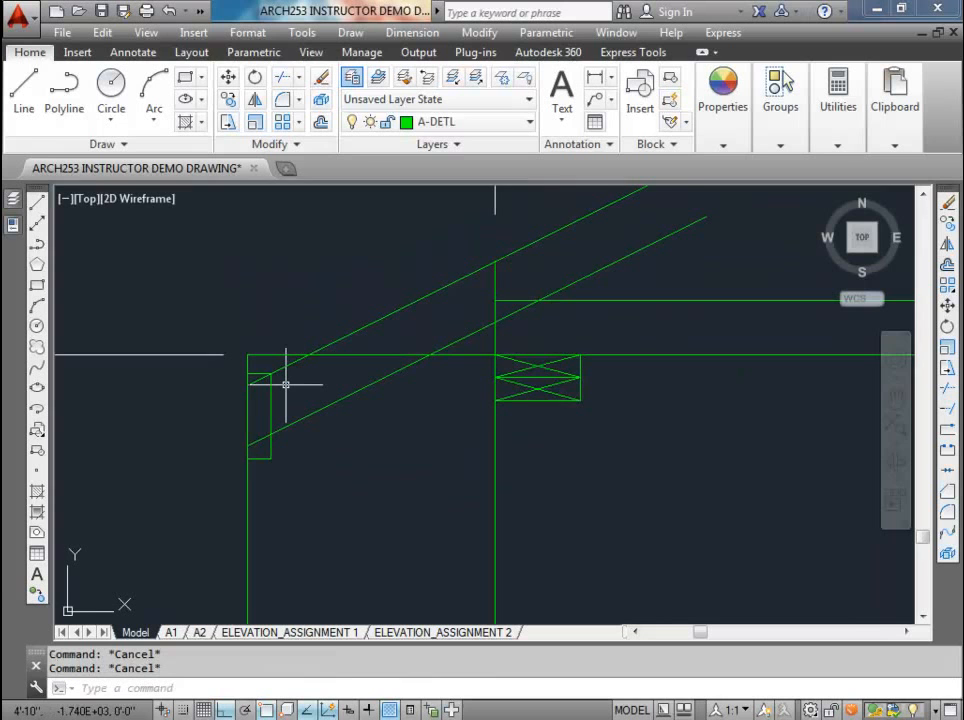
scroll(286, 384, "down", 2)
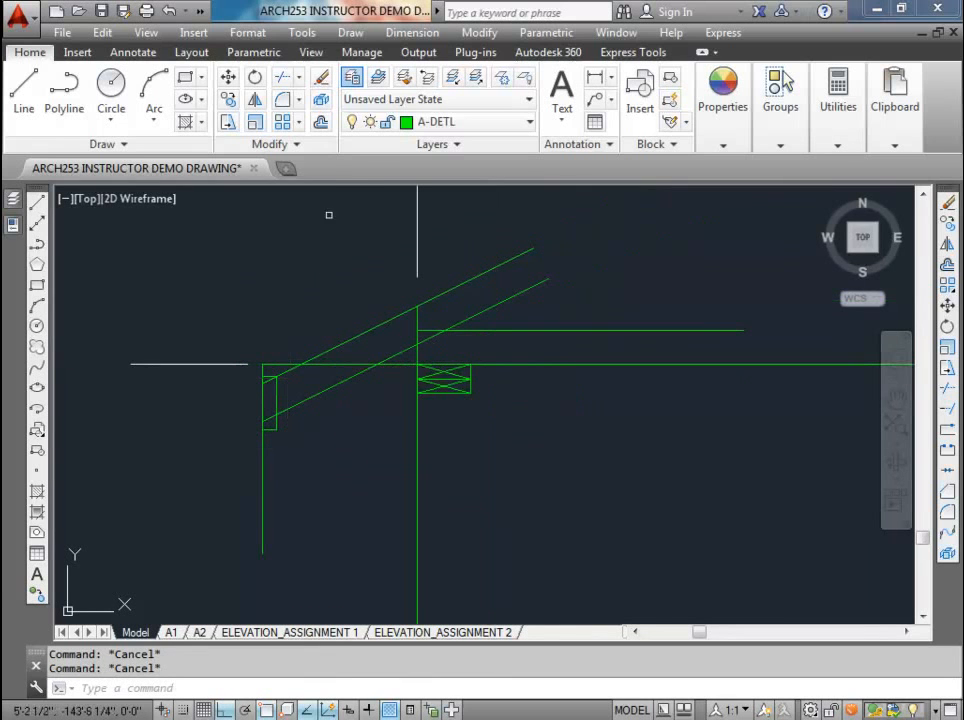
left_click(321, 123)
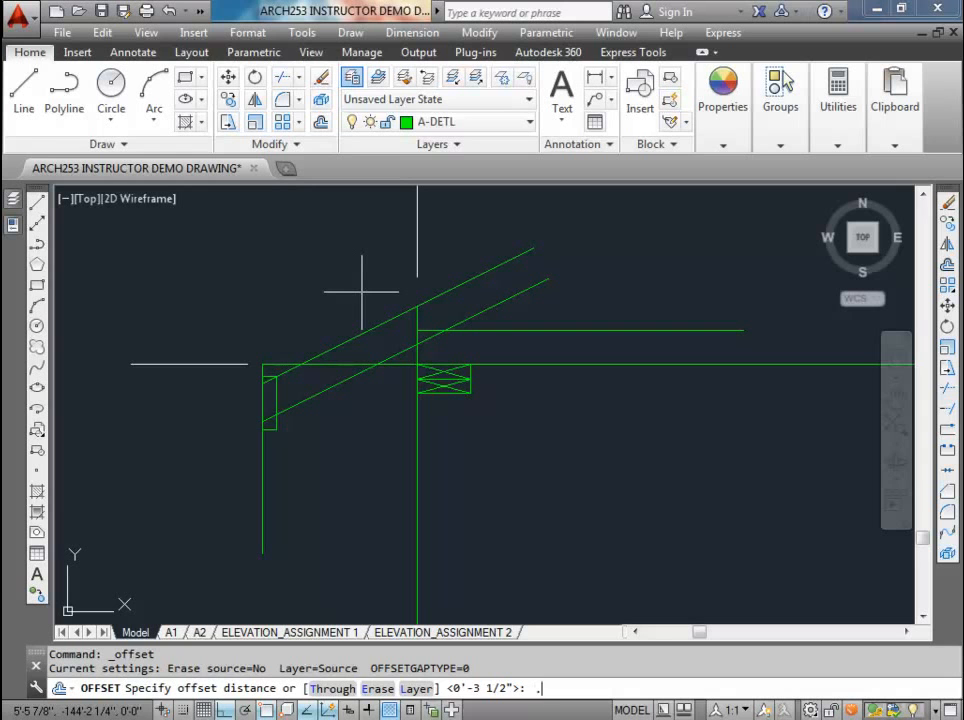
key("Return")
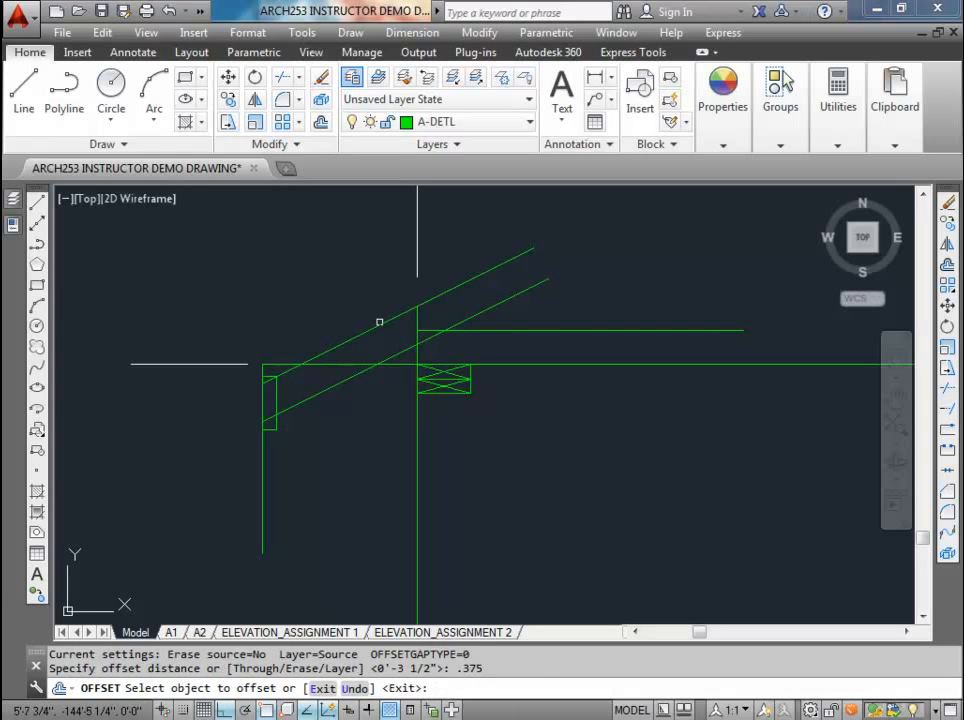
left_click(386, 321)
left_click(364, 273)
key("Escape")
Step: Draw a short line from the fascia's upper inner corner square to the offset roof line to close the sheathing's lower end
scroll(280, 385, "up", 4)
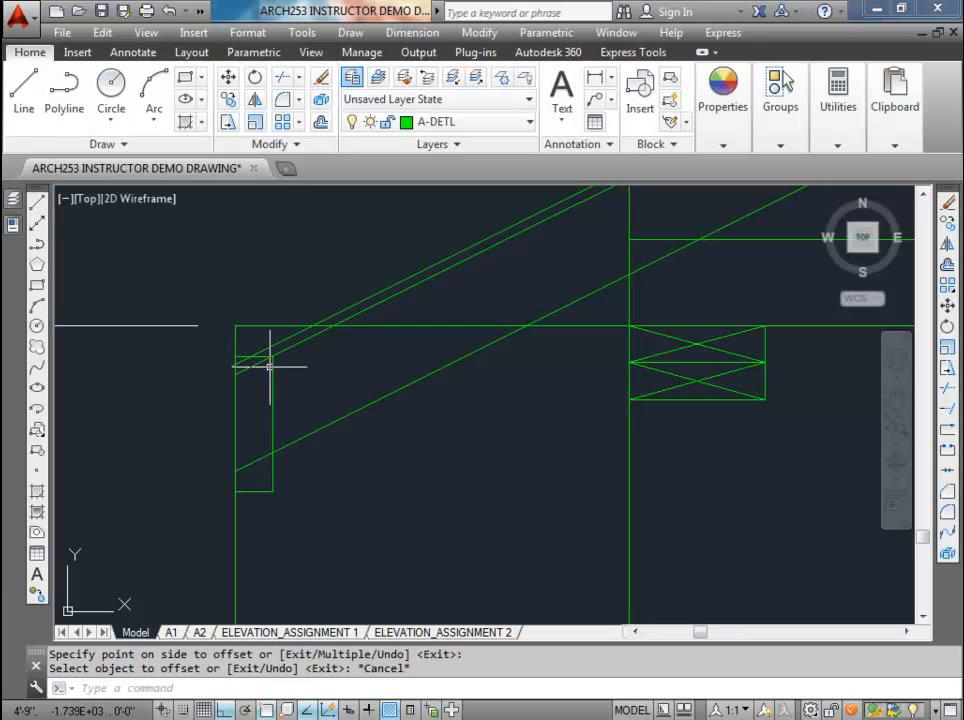
type("l")
key("Return")
left_click(268, 346)
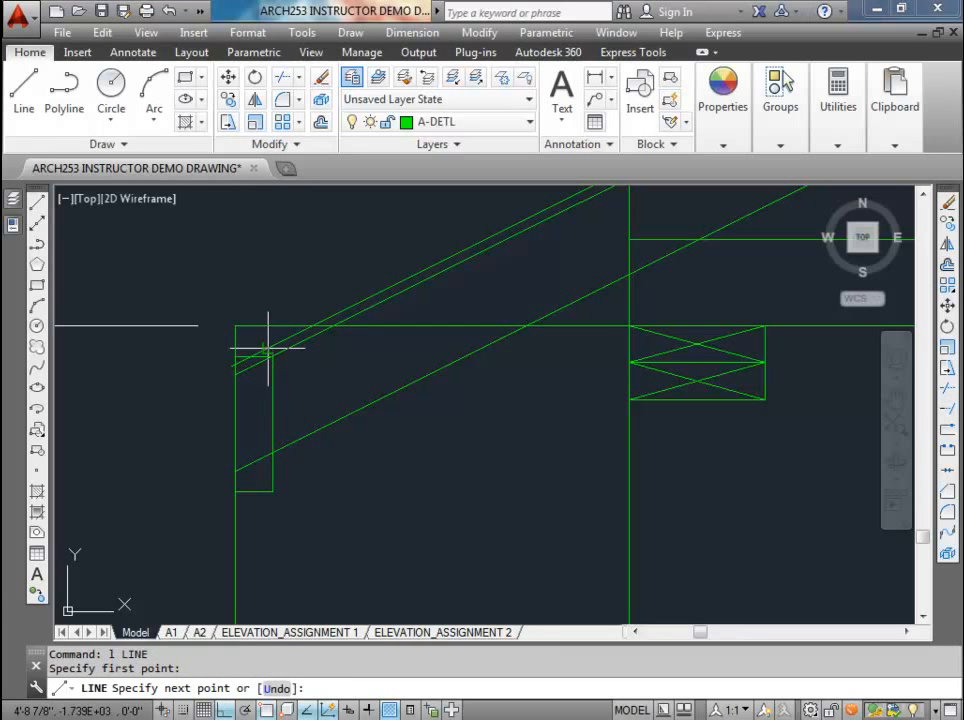
left_click(271, 348)
key("Escape")
key("Escape")
Step: Shorten the outer offset roof line so it ends at the short closing line above the fascia
left_click(262, 351)
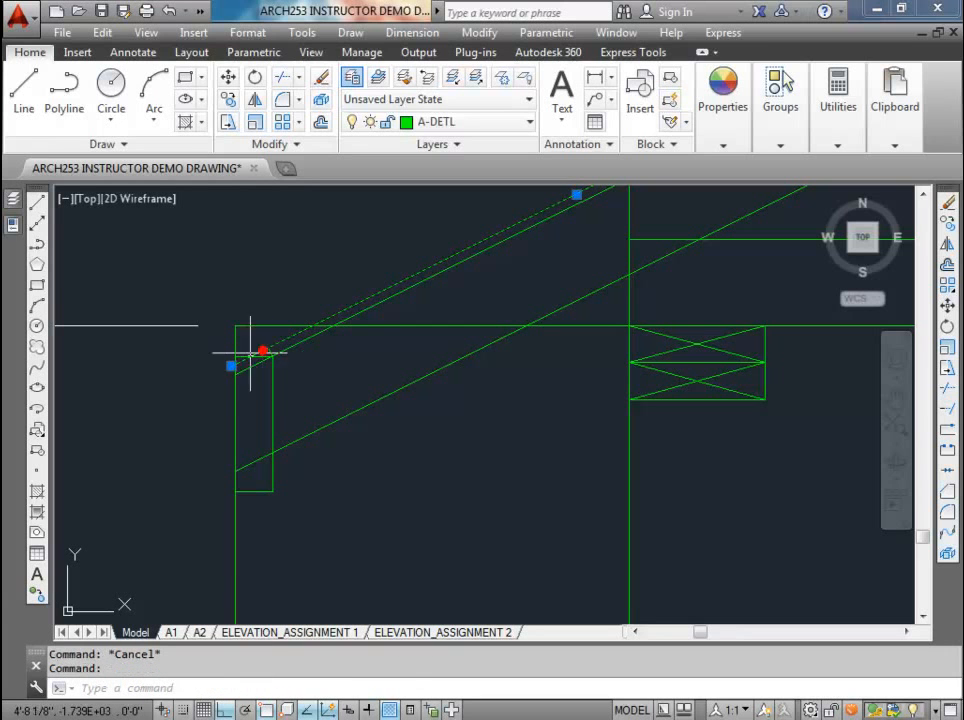
left_click(231, 366)
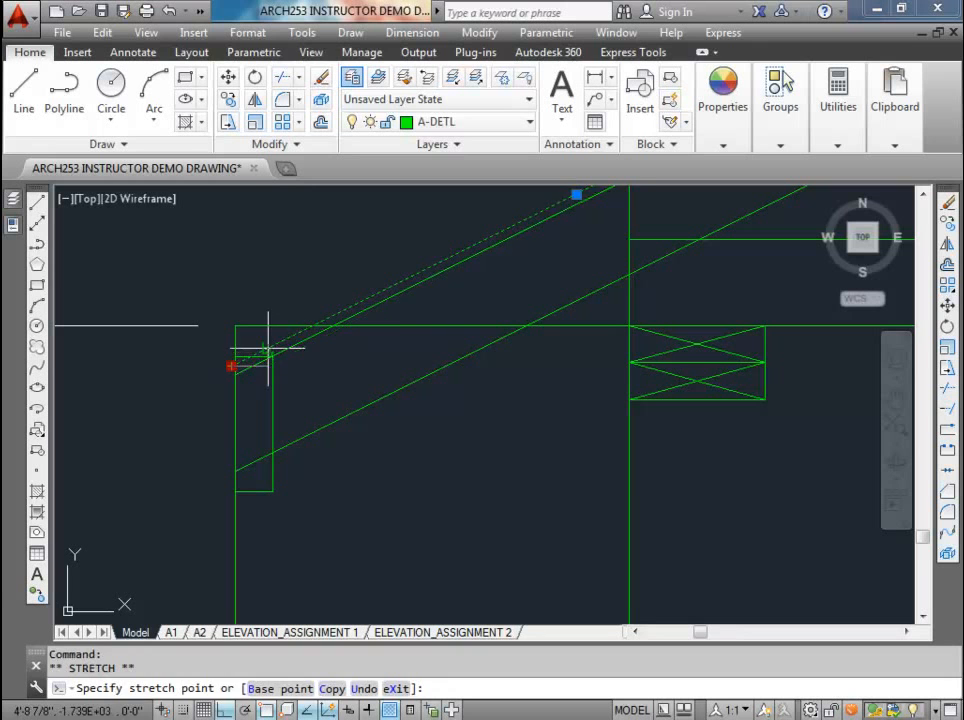
left_click(267, 347)
key("Escape")
key("Escape")
Step: Shorten the original upper sloped line to the fascia's upper inner corner and the lower sloped line to the fascia's inner edge
scroll(262, 346, "down", 2)
scroll(263, 351, "up", 2)
left_click(249, 350)
left_click(247, 350)
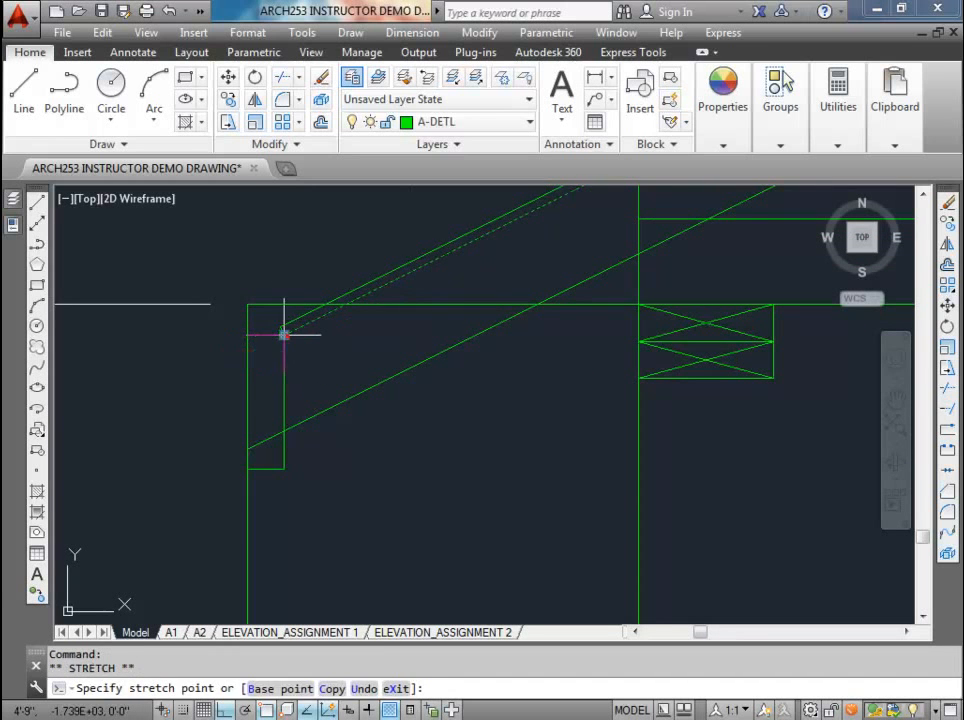
left_click(284, 334)
left_click(269, 438)
left_click(247, 448)
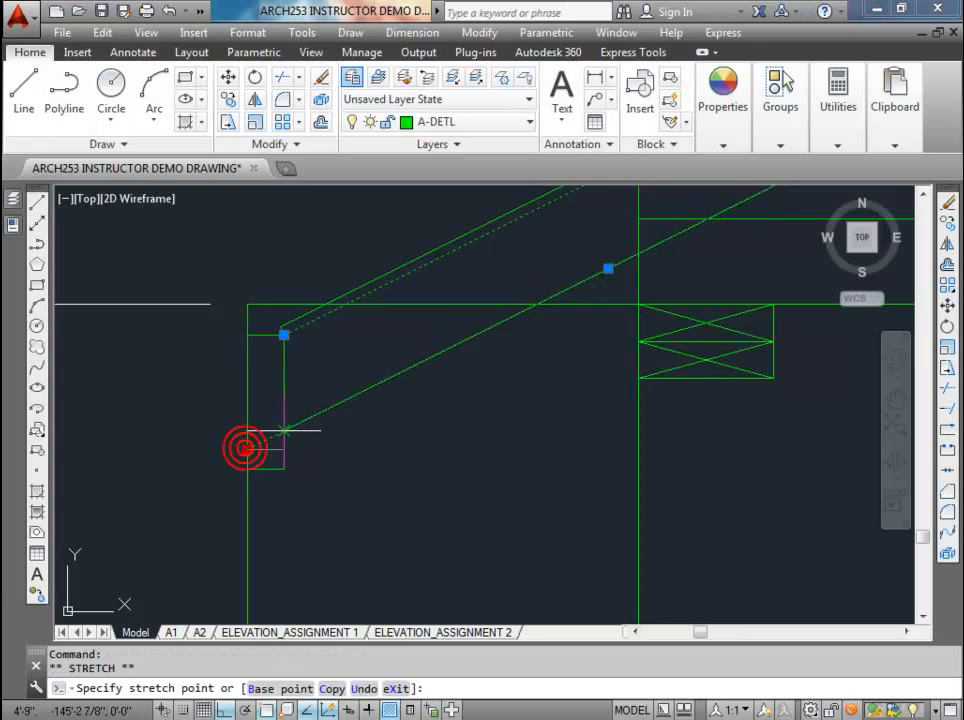
left_click(284, 430)
key("Escape")
key("Escape")
Step: Erase the vertical line at the overhang's outer end and the horizontal overhang line running to the wall
scroll(282, 432, "down", 3)
scroll(280, 437, "up", 2)
left_click(280, 437)
left_click(207, 445)
key("Delete")
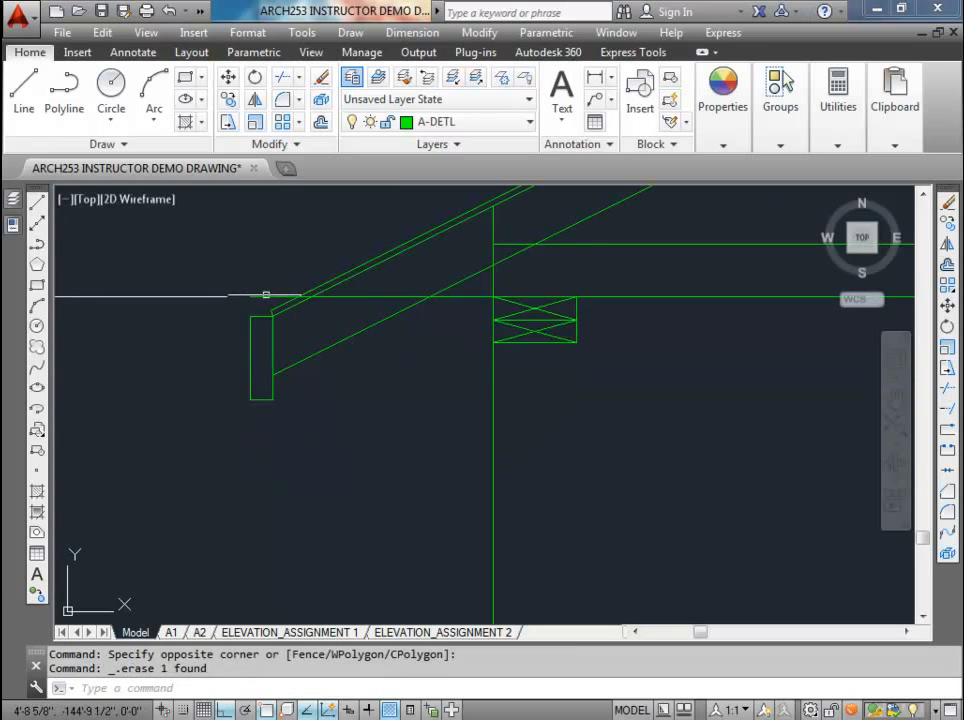
left_click(265, 296)
key("Delete")
scroll(176, 297, "down", 2)
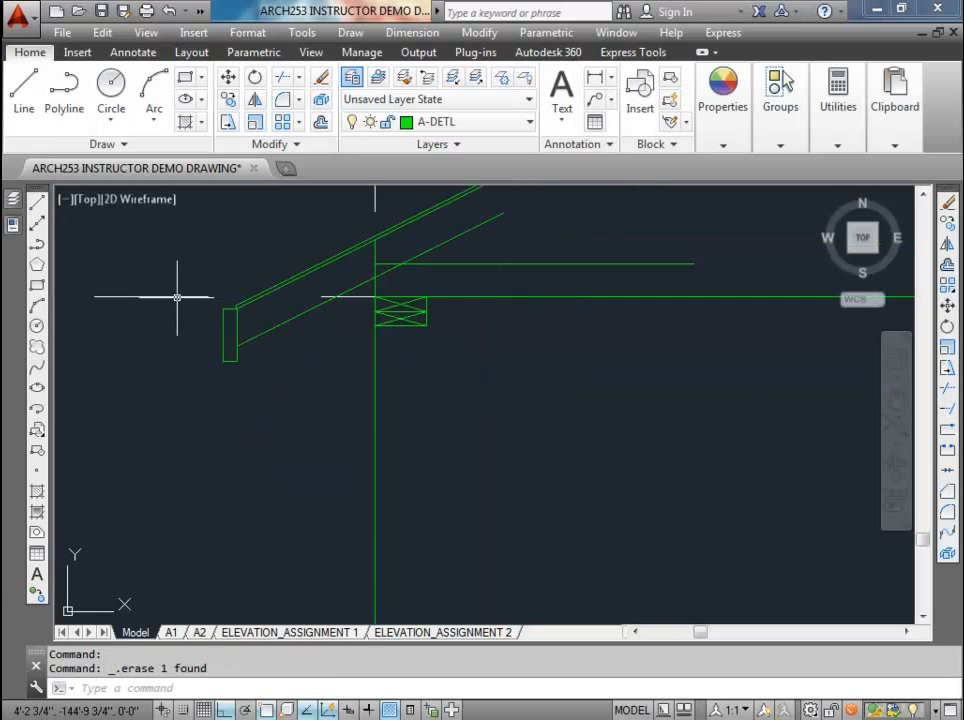
scroll(252, 402, "down", 1)
scroll(243, 390, "up", 4)
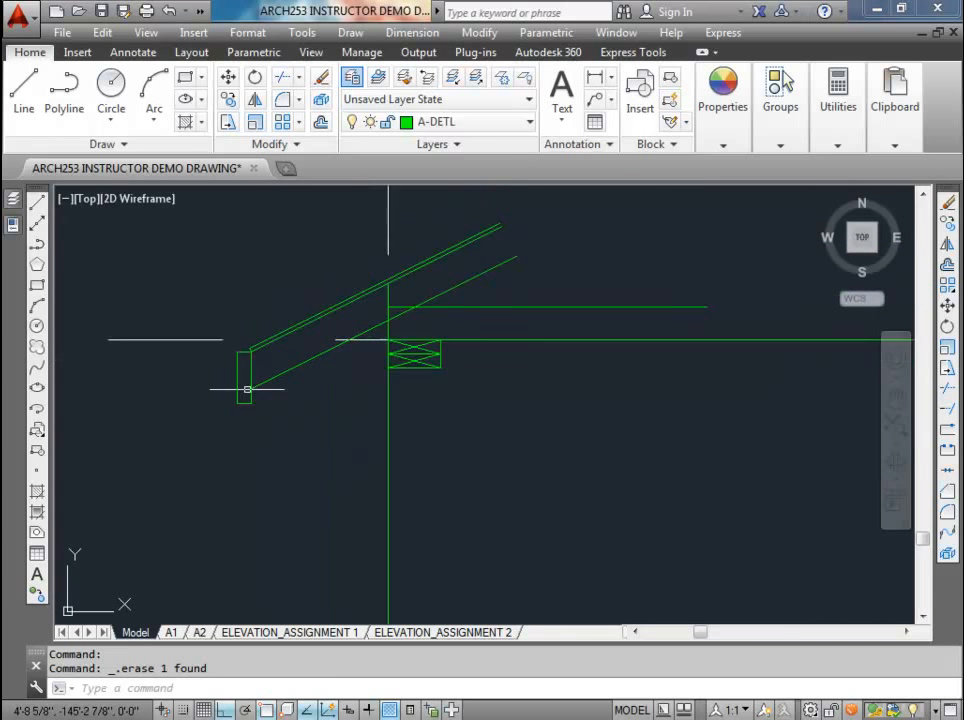
Step: Draw a line from the lower sloped line's fascia end to the wall and stretch its wall end up to the sloped line's intersection
scroll(241, 381, "down", 2)
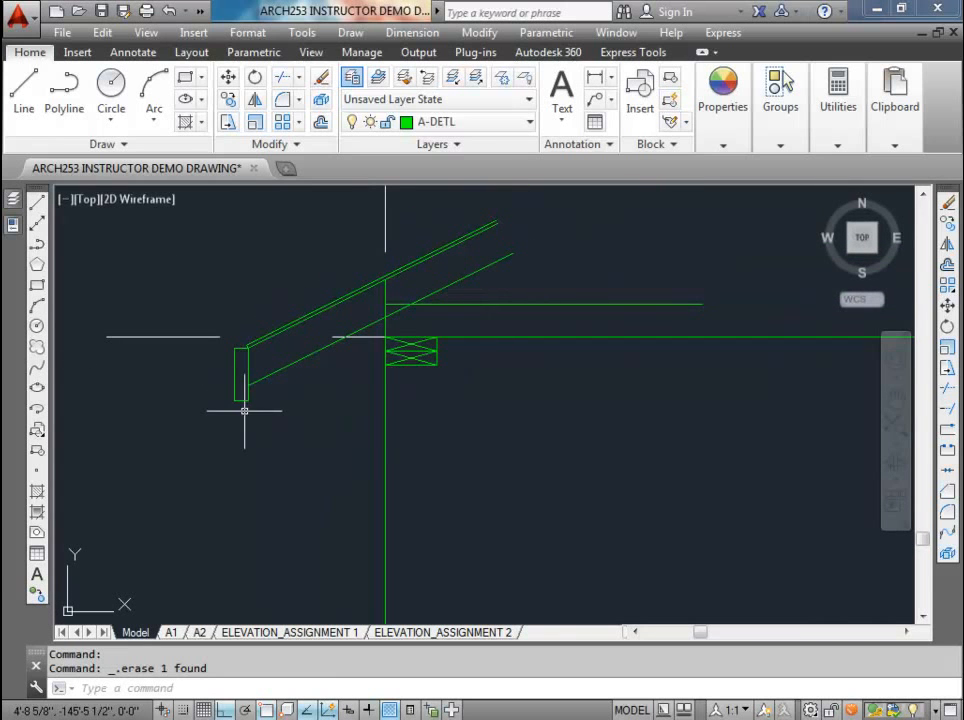
type("l")
key("Return")
scroll(246, 390, "up", 2)
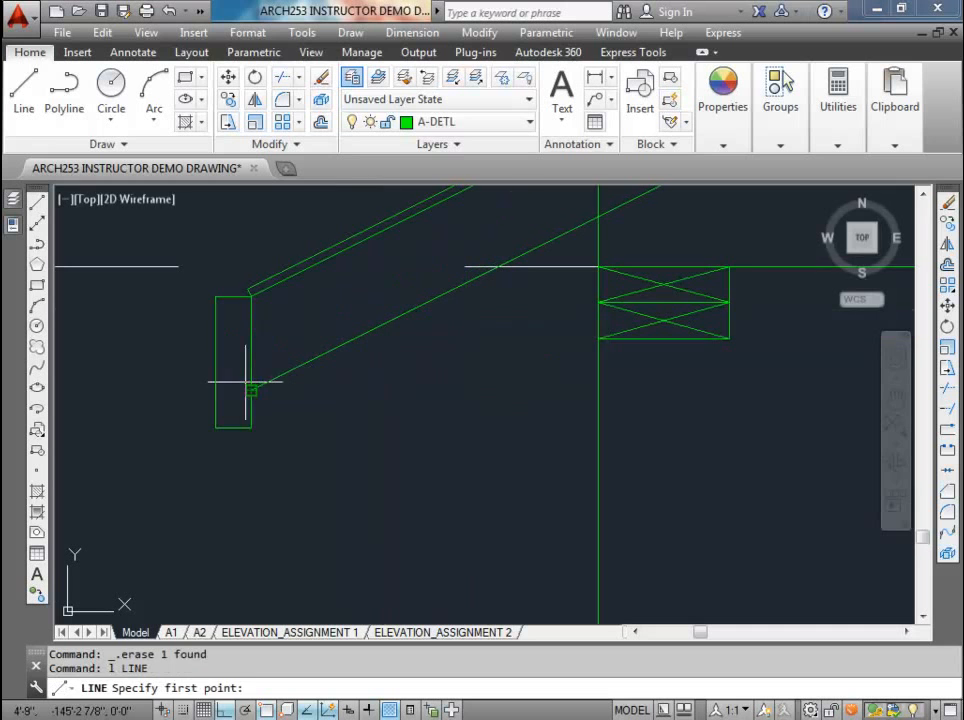
left_click(251, 390)
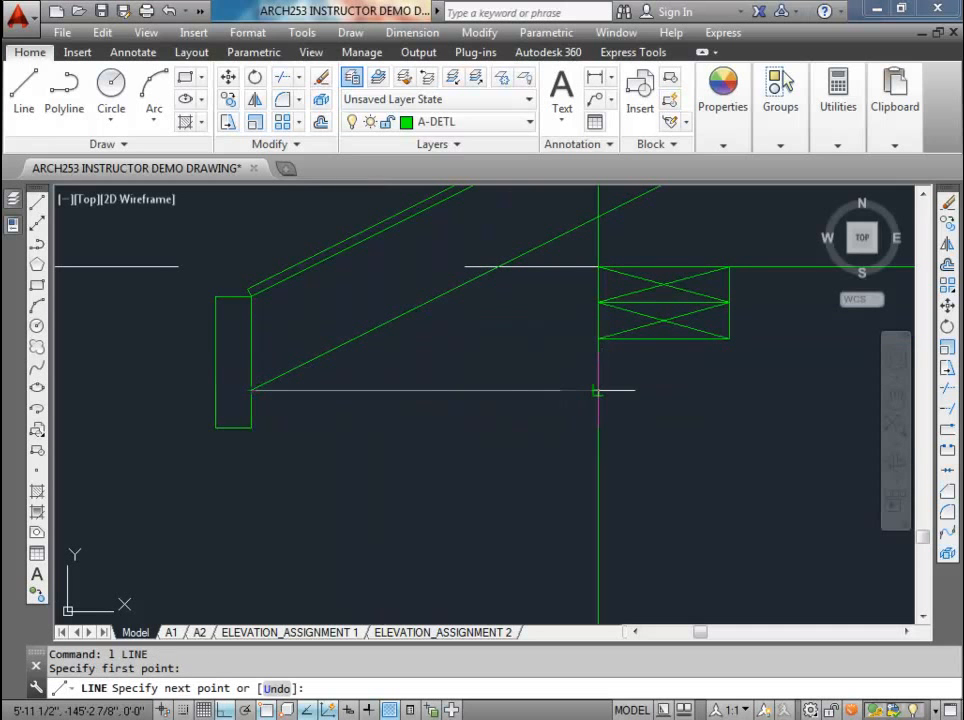
left_click(598, 390)
key("Return")
scroll(433, 378, "down", 4)
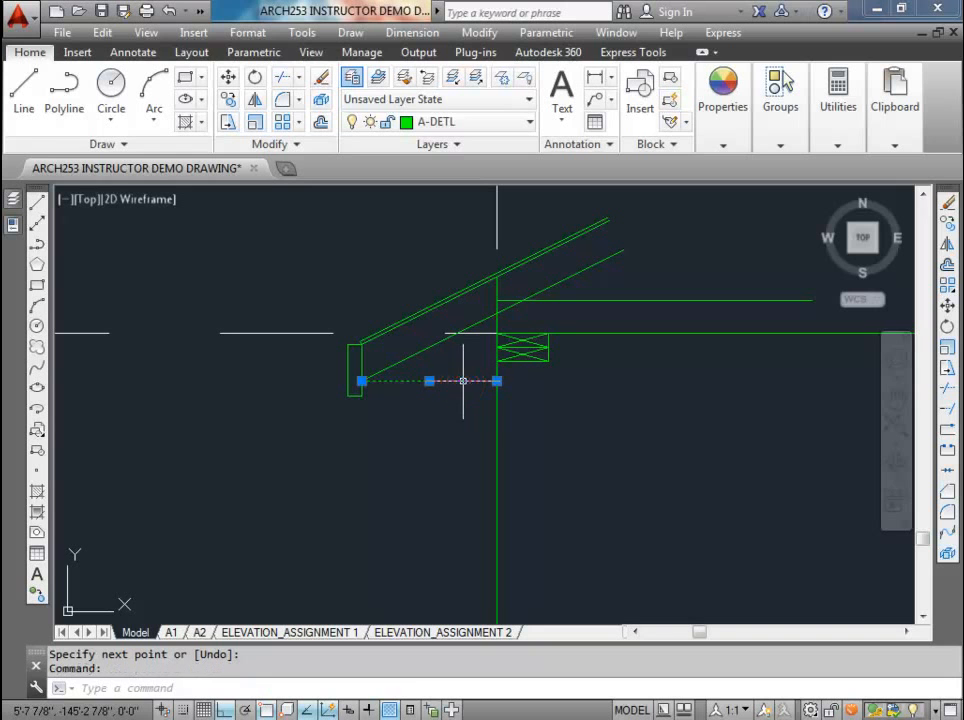
left_click(497, 381)
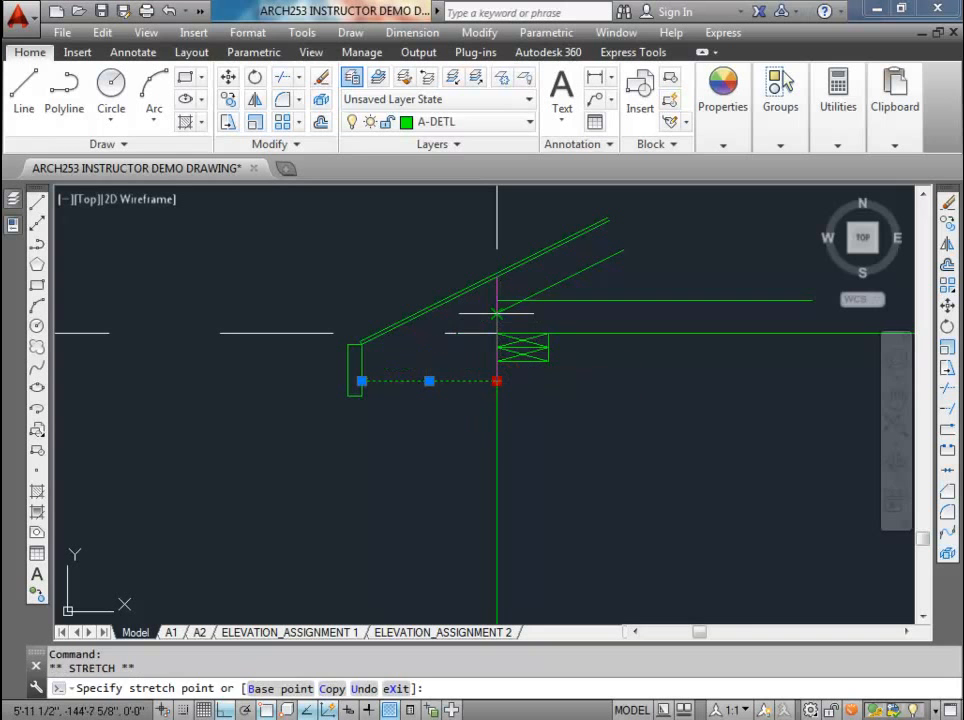
Step: Offset the sloped soffit line between the fascia and the wall 3/8 inch toward its lower side
left_click(320, 121)
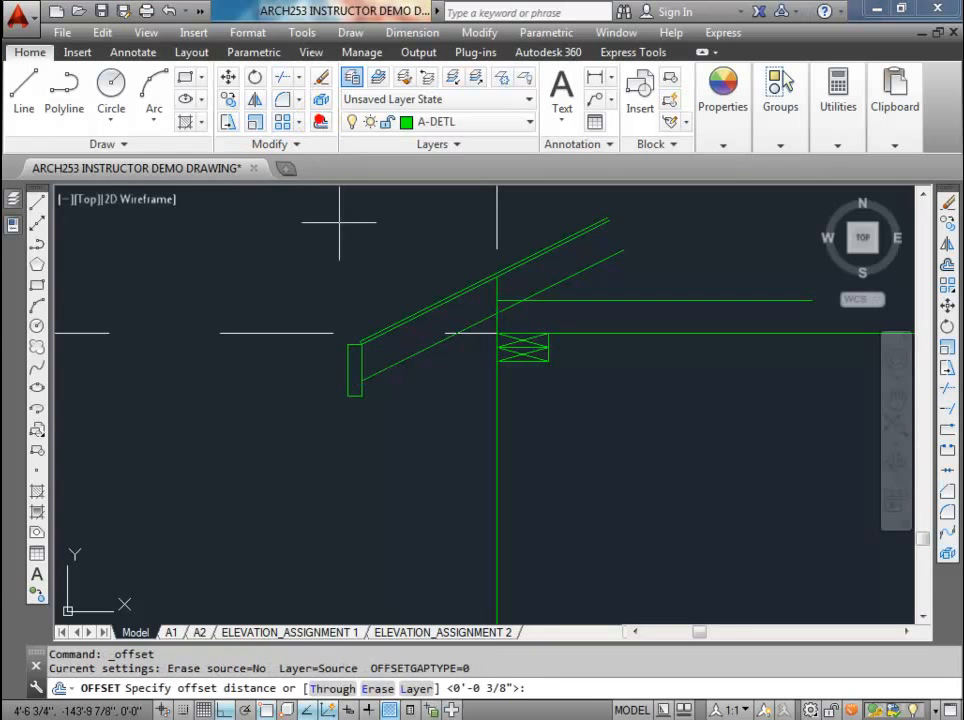
key("Return")
left_click(424, 349)
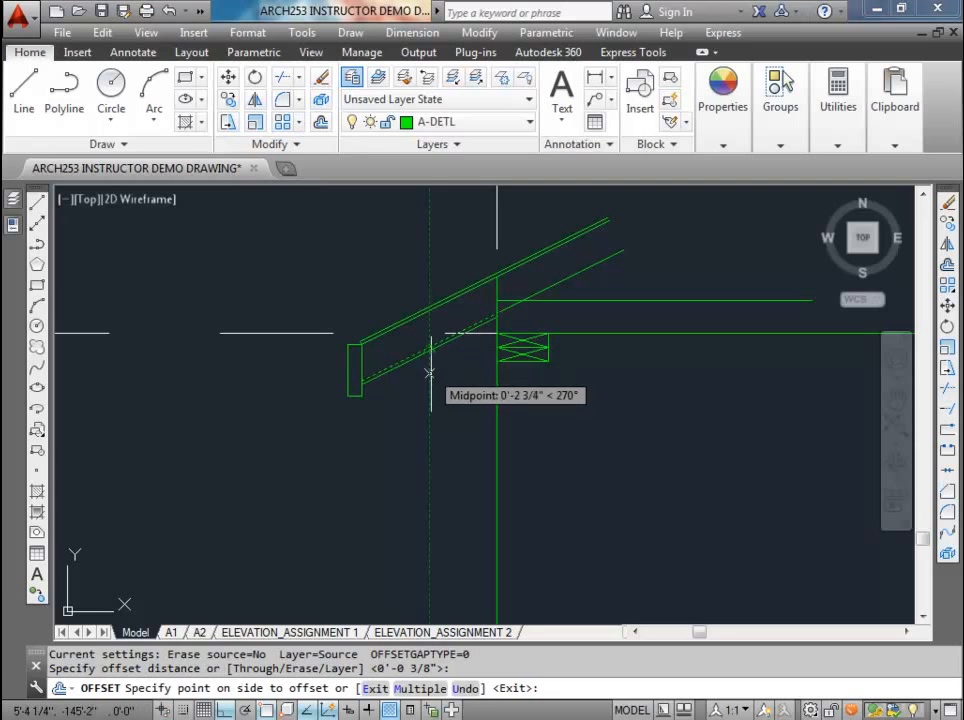
left_click(432, 383)
key("Escape")
Step: Draw a short line joining the fascia ends of the soffit line and its offset copy
scroll(377, 383, "up", 5)
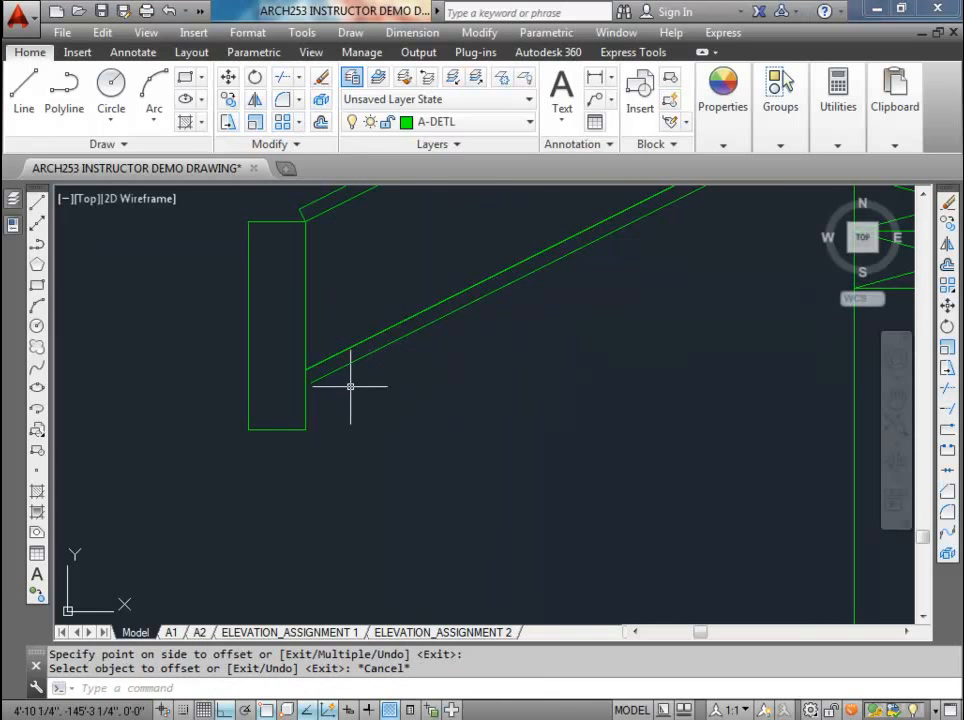
type("l")
key("Return")
left_click(312, 382)
left_click(306, 369)
scroll(308, 346, "down", 4)
key("Return")
Step: Trim the end of the offset soffit line that runs past the vertical wall line
middle_click_drag(446, 318, 325, 424)
scroll(409, 362, "up", 4)
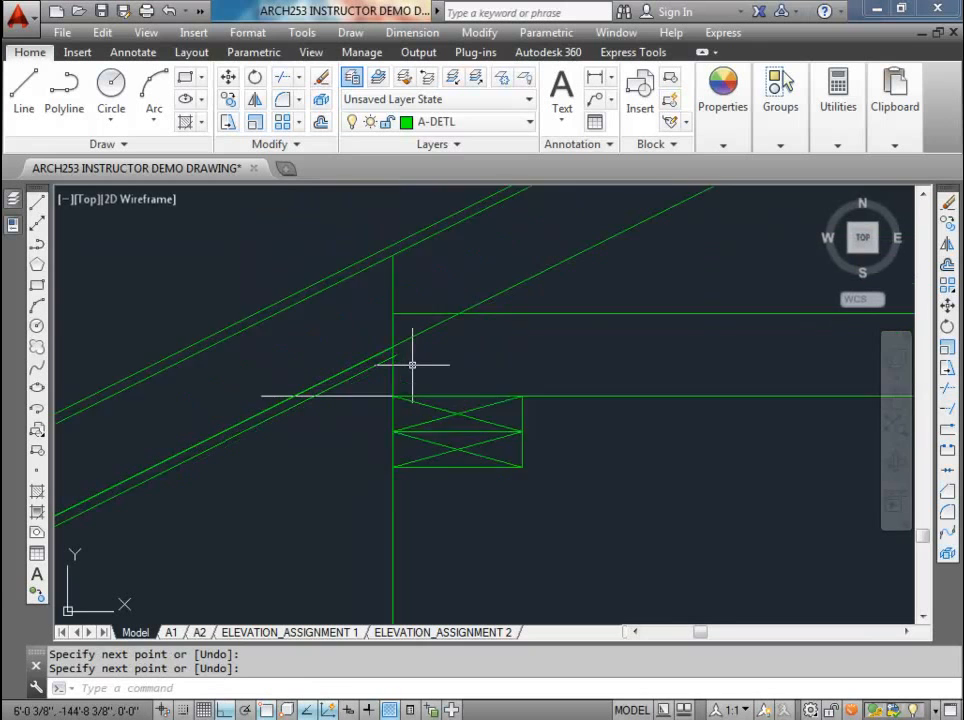
key("Escape")
key("Escape")
type("trim")
key("Return")
key("Return")
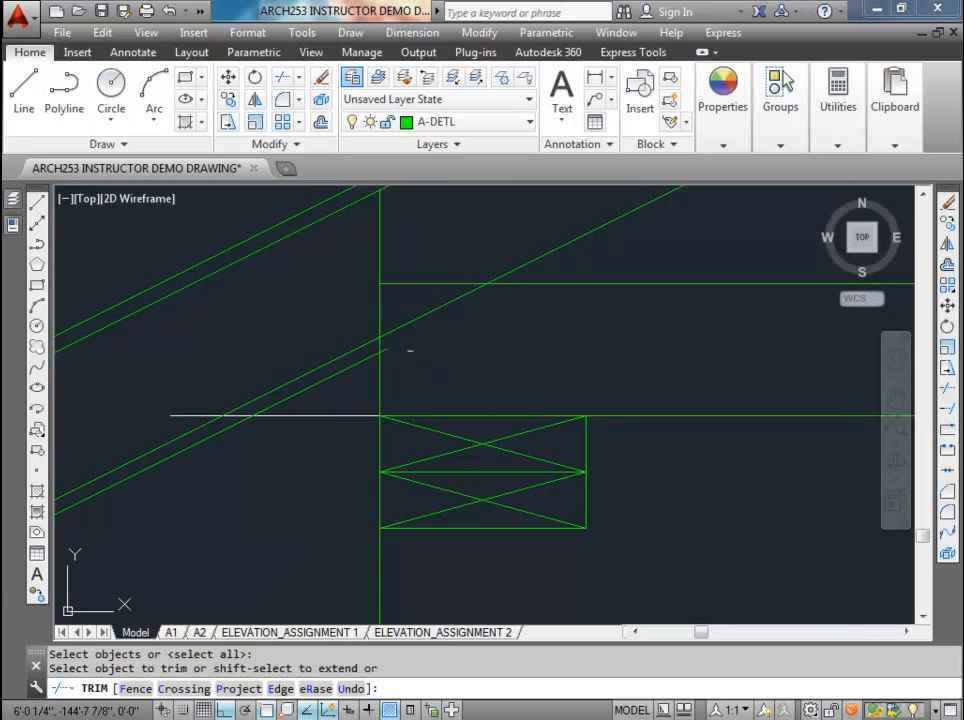
scroll(387, 348, "down", 4)
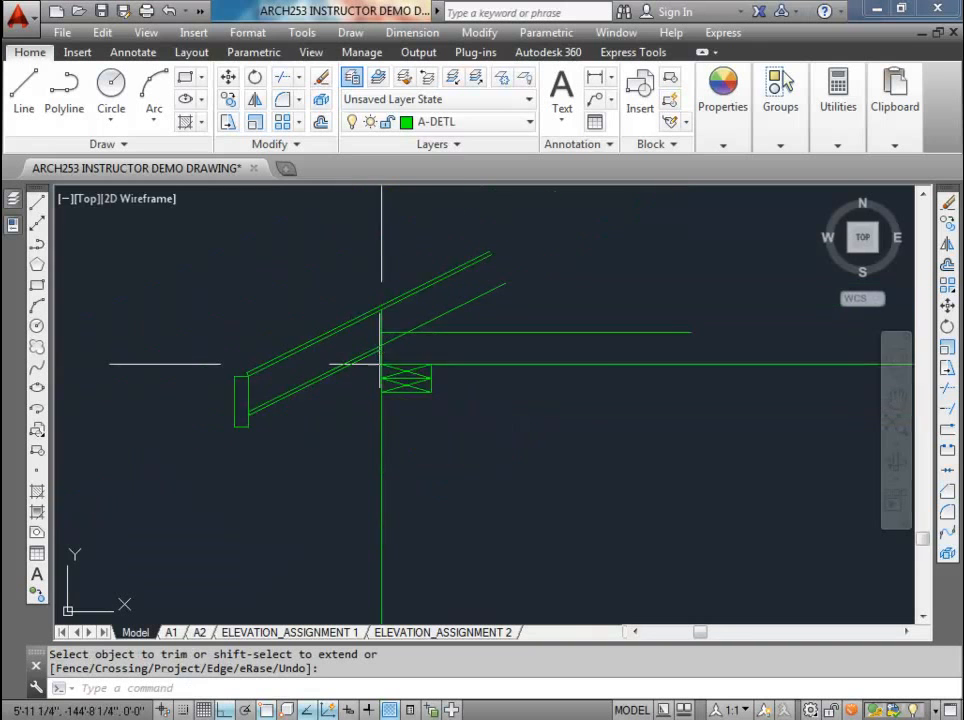
Step: Erase the two stacked top plate rectangles and their diagonal crosses at the head of the wall
left_click(407, 370)
left_click(367, 324)
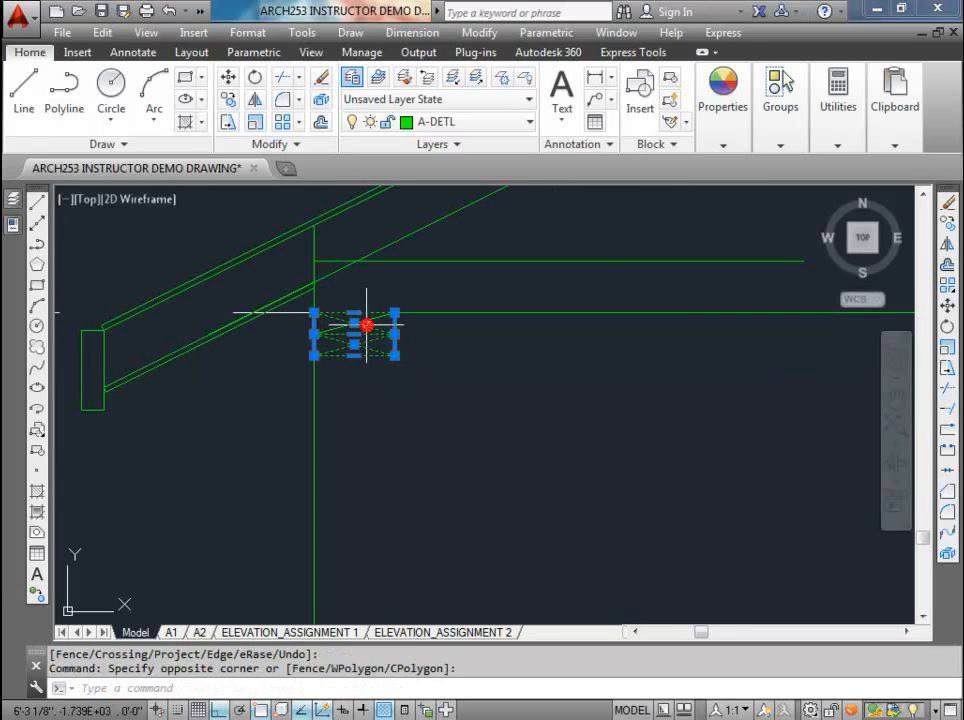
key("Delete")
scroll(361, 355, "down", 4)
left_click(356, 348)
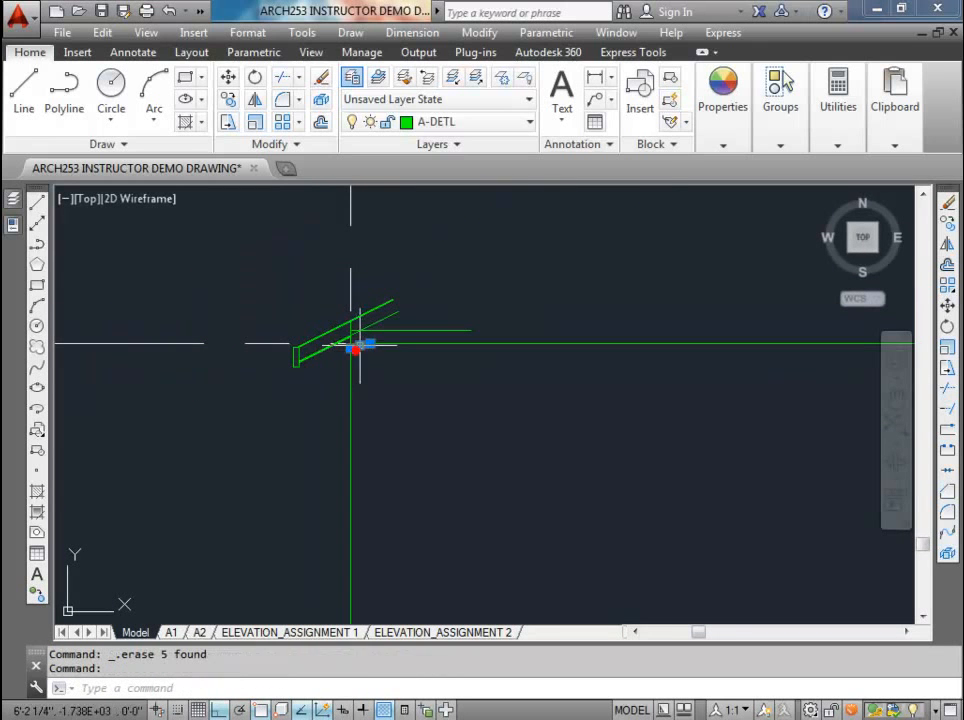
key("Delete")
Step: Mirror the left roof overhang assembly about a vertical line through the midpoint of the wall's top line, keeping the source objects
scroll(356, 360, "down", 4)
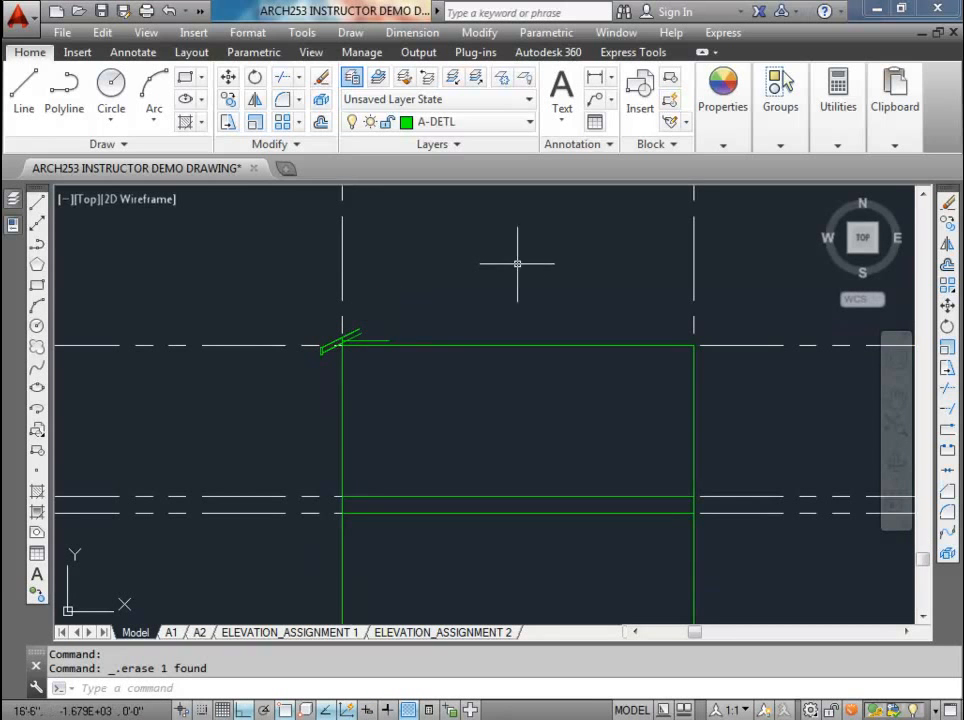
scroll(345, 326, "up", 3)
scroll(224, 378, "down", 2)
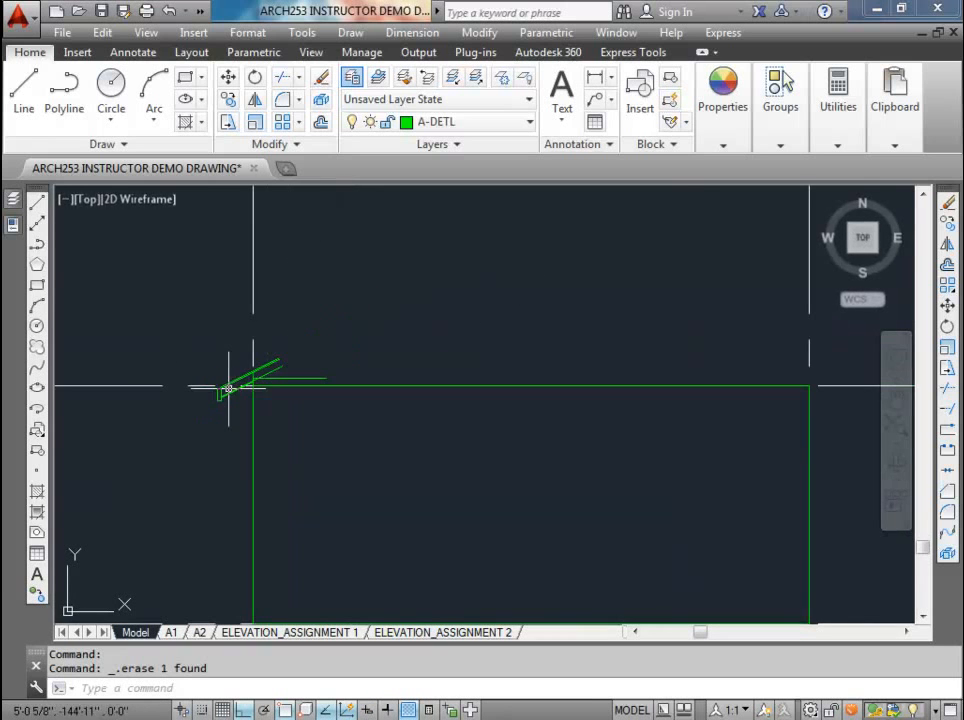
left_click(203, 337)
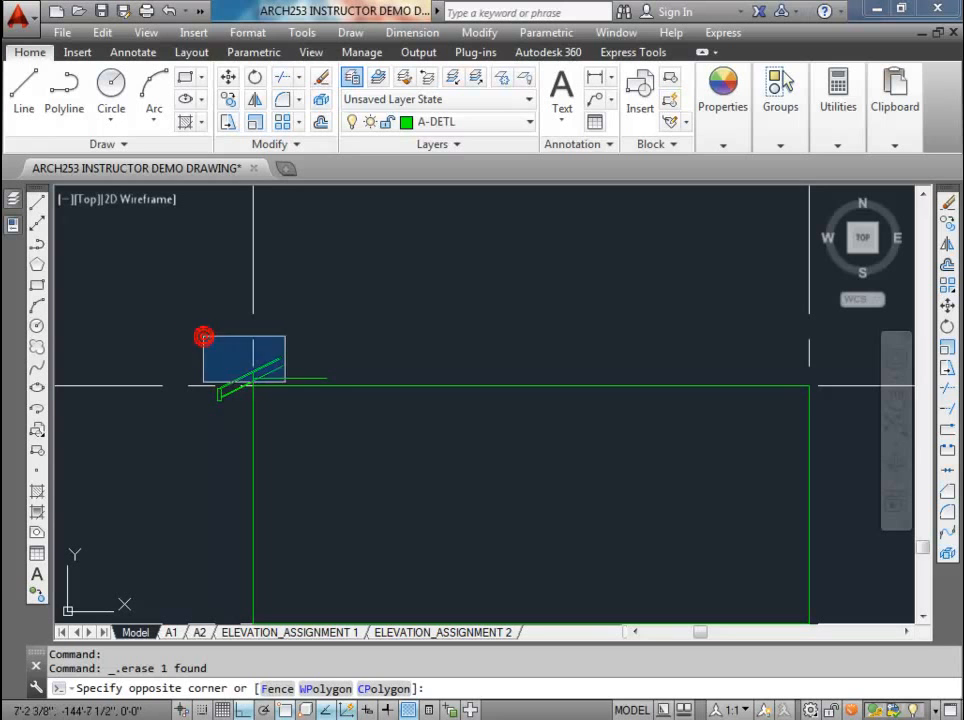
left_click(349, 432)
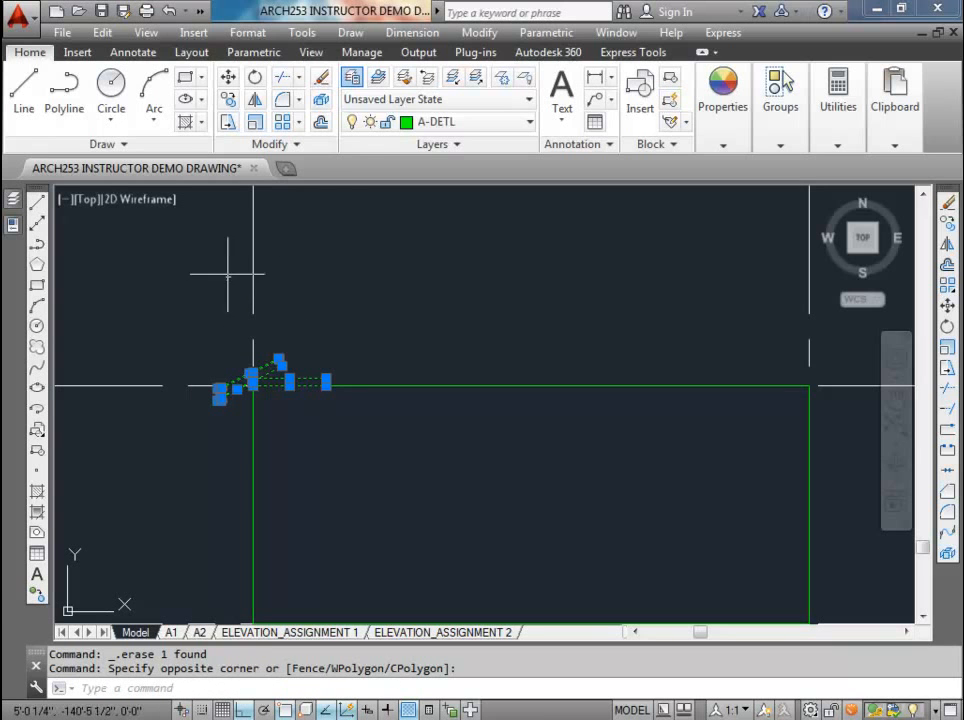
left_click(254, 106)
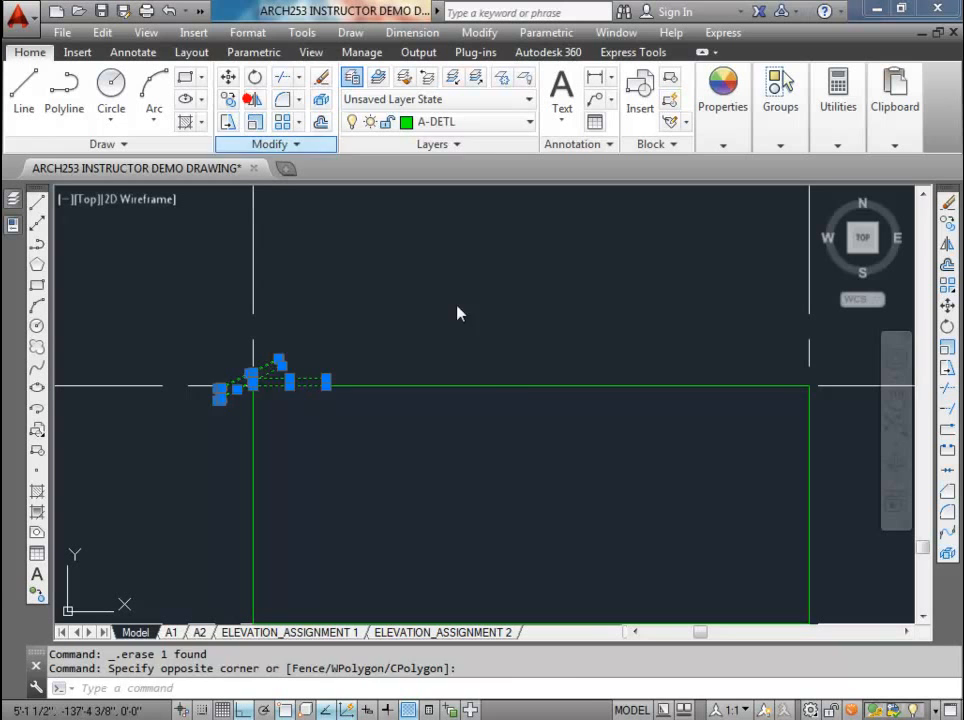
left_click(530, 386)
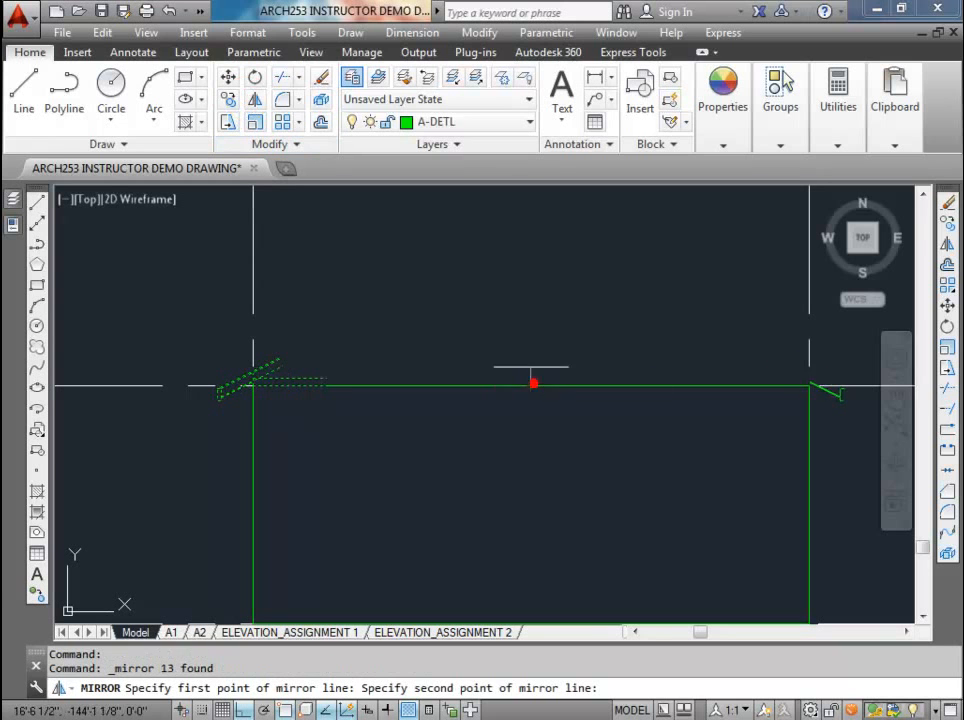
left_click(526, 311)
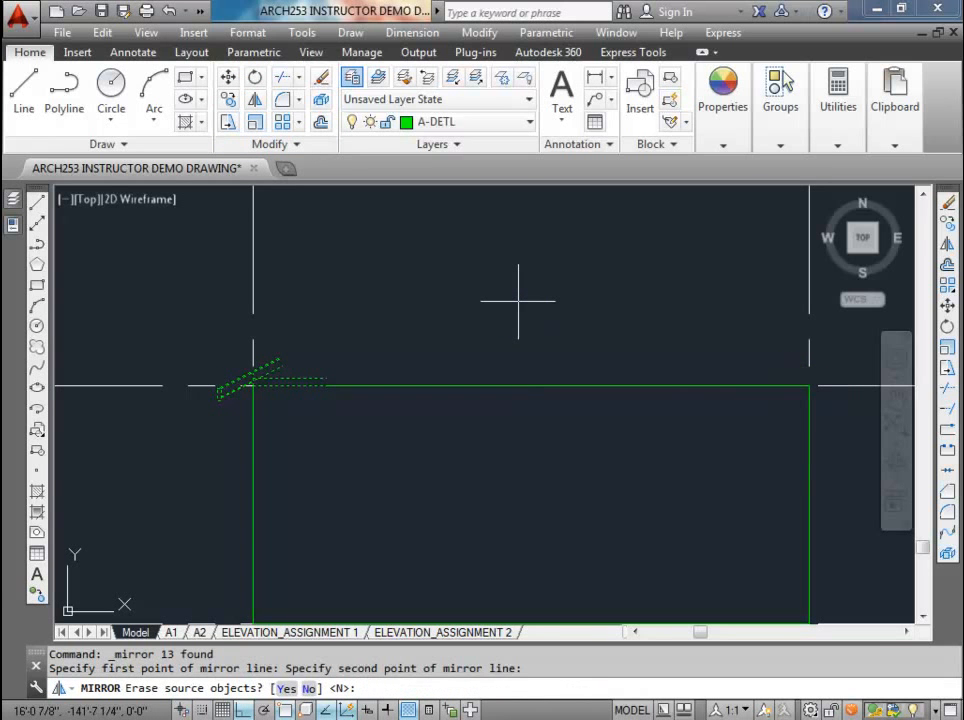
key("Return")
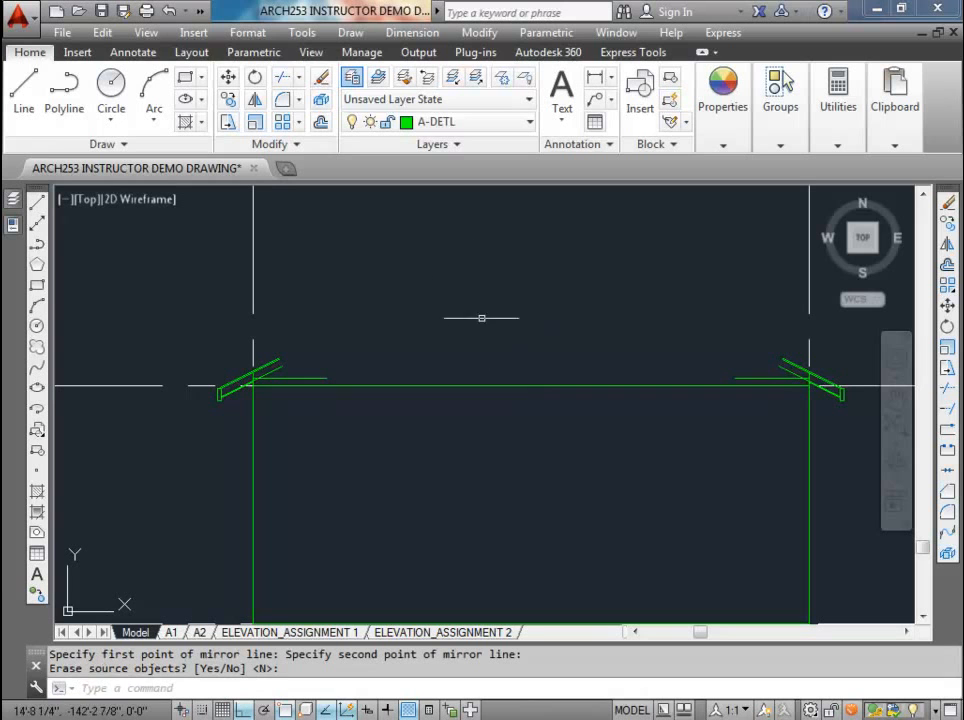
Step: Chamfer the outer sloped roof lines of the two overhangs so they meet in a sharp corner at the ridge
left_click(299, 101)
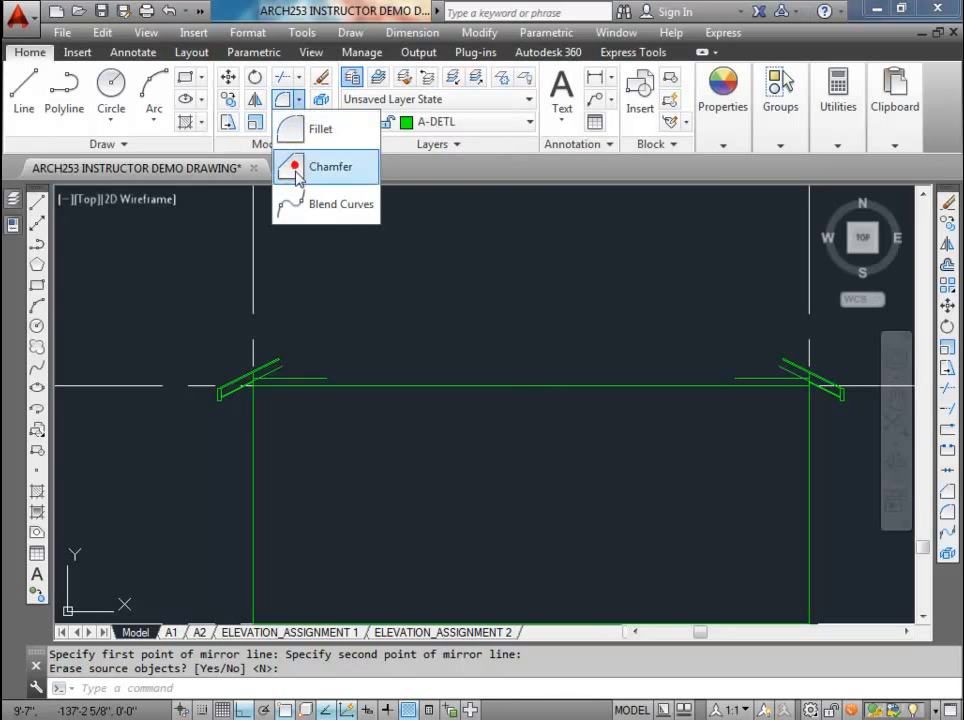
left_click(288, 165)
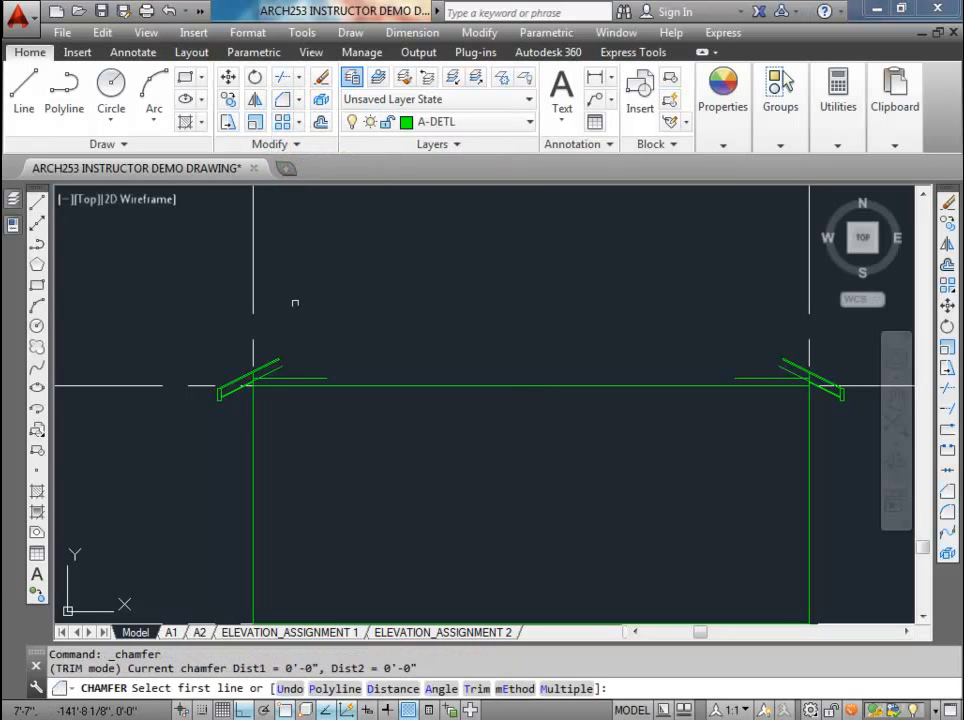
scroll(276, 358, "up", 3)
left_click(270, 361)
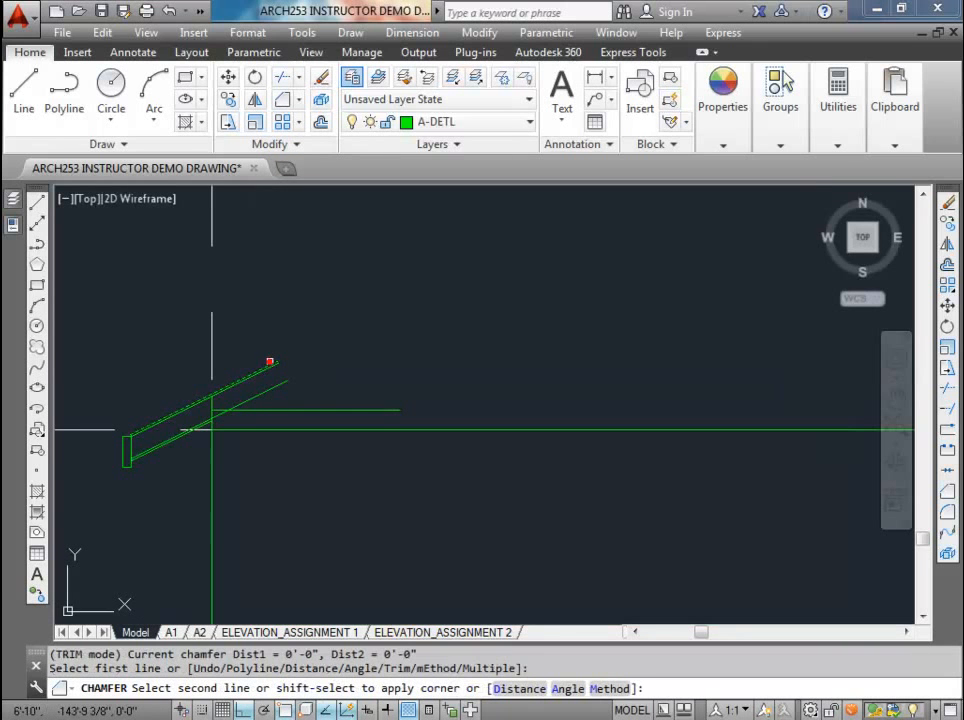
scroll(275, 355, "down", 4)
scroll(639, 346, "up", 4)
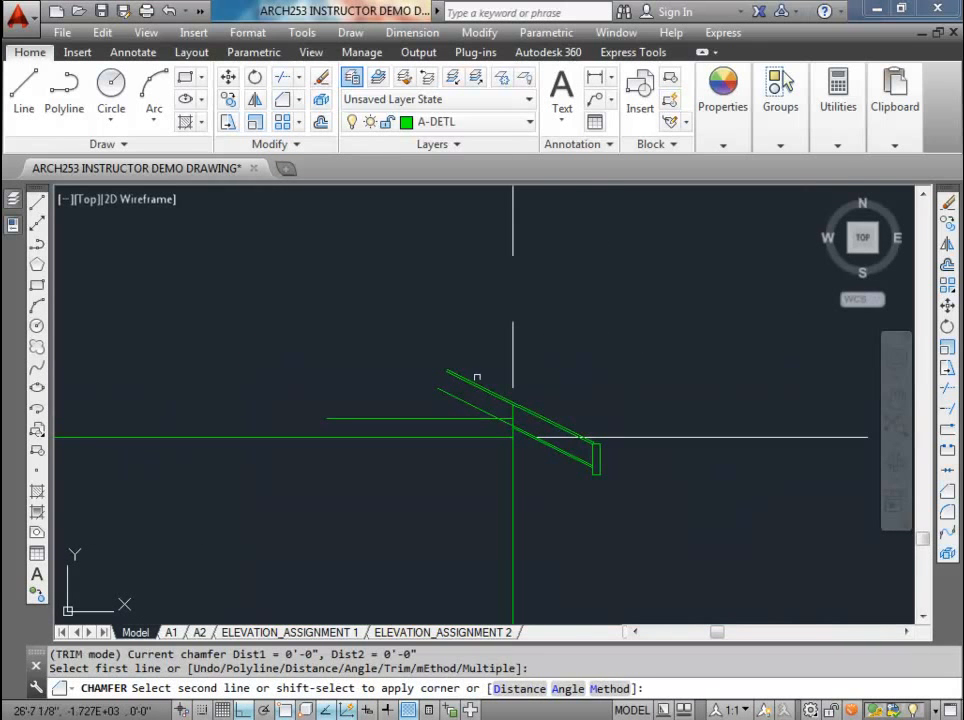
left_click(474, 381)
scroll(474, 381, "down", 5)
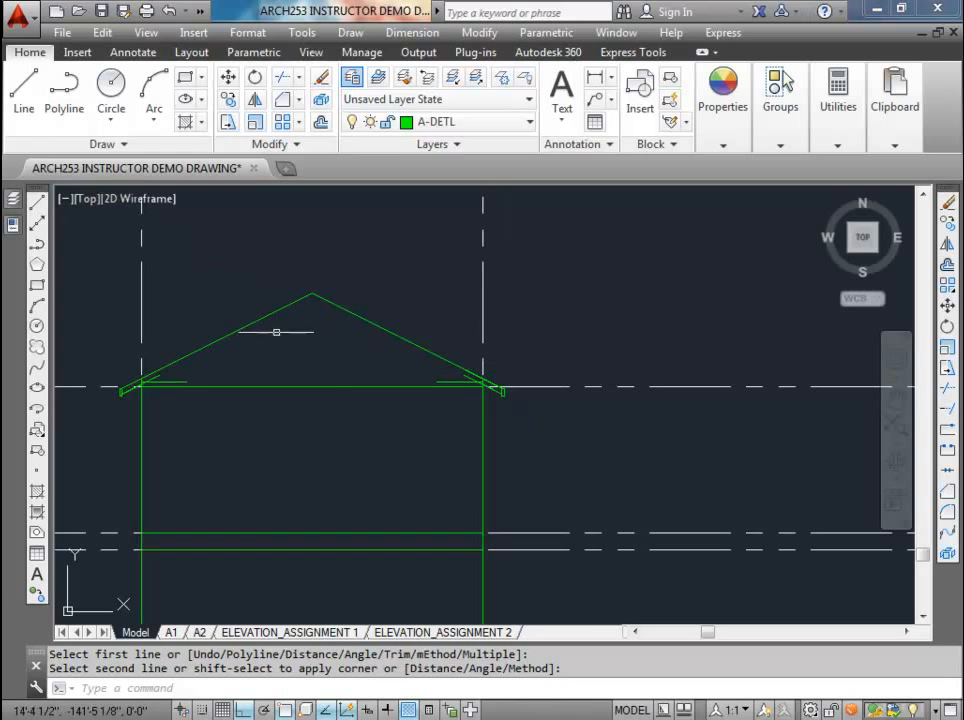
key("Escape")
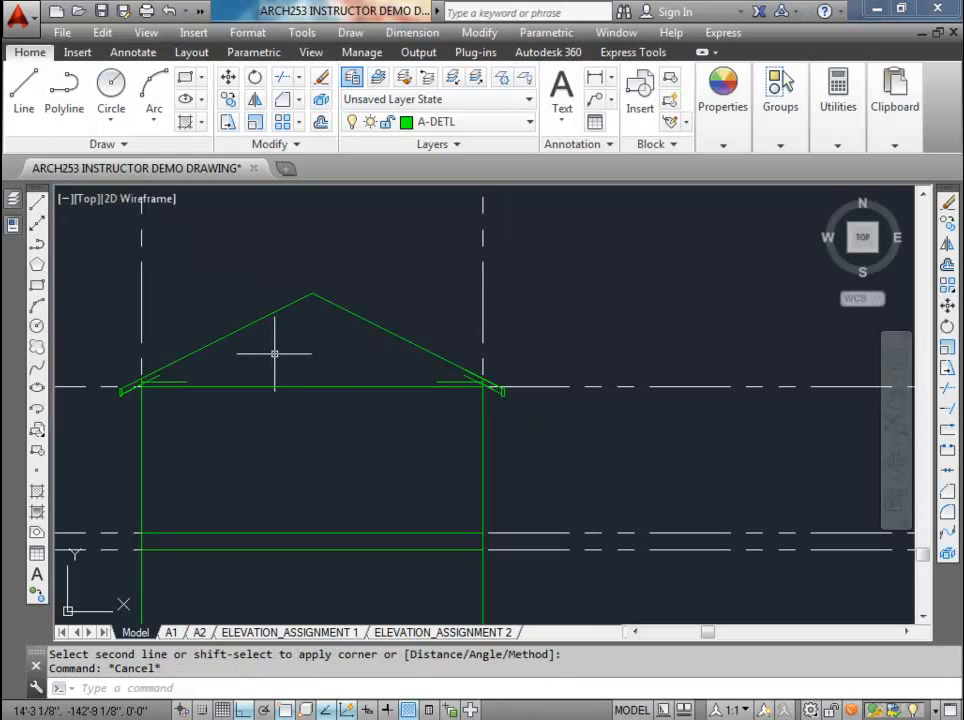
Step: Erase the short horizontal top plate lines at the head of the left wall
scroll(143, 390, "up", 5)
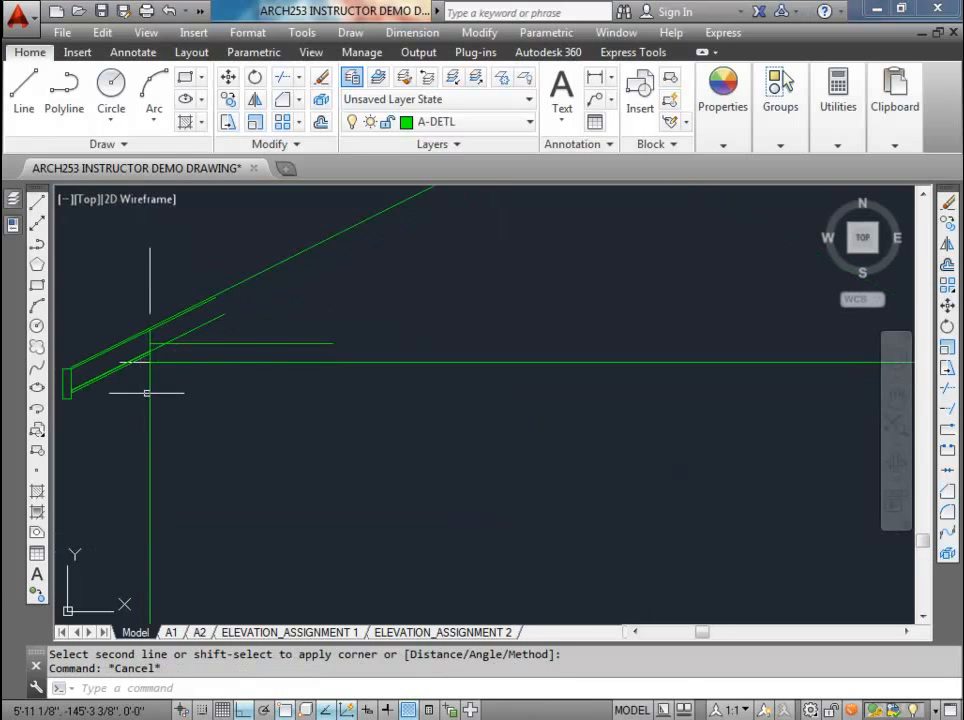
scroll(262, 398, "up", 5)
middle_click_drag(237, 398, 258, 436)
scroll(348, 393, "down", 5)
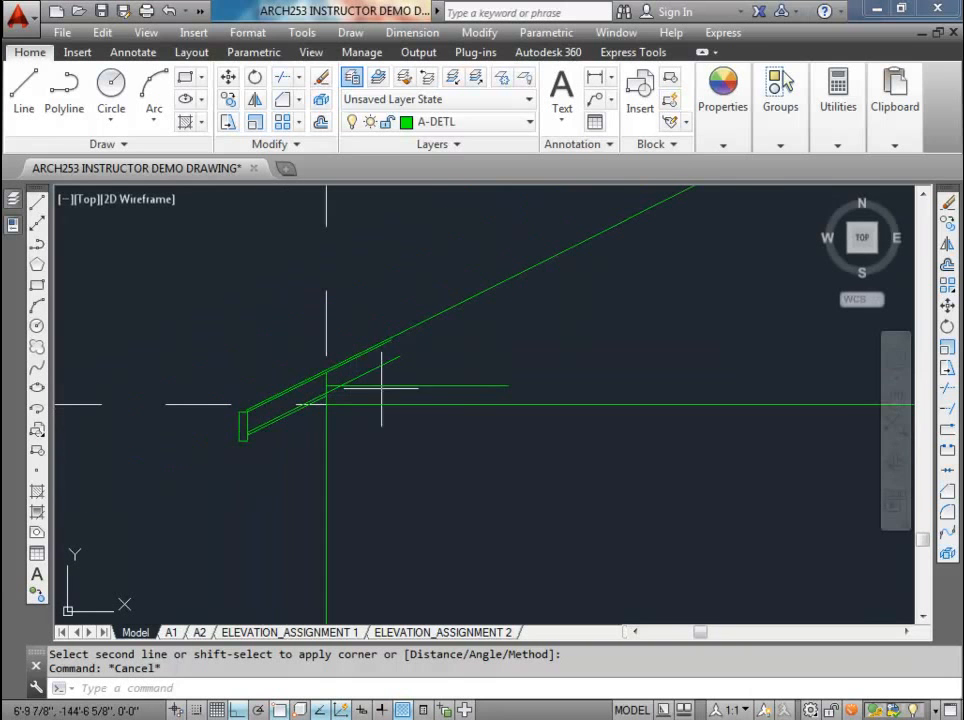
left_click(406, 386)
key("Delete")
left_click(437, 404)
key("Delete")
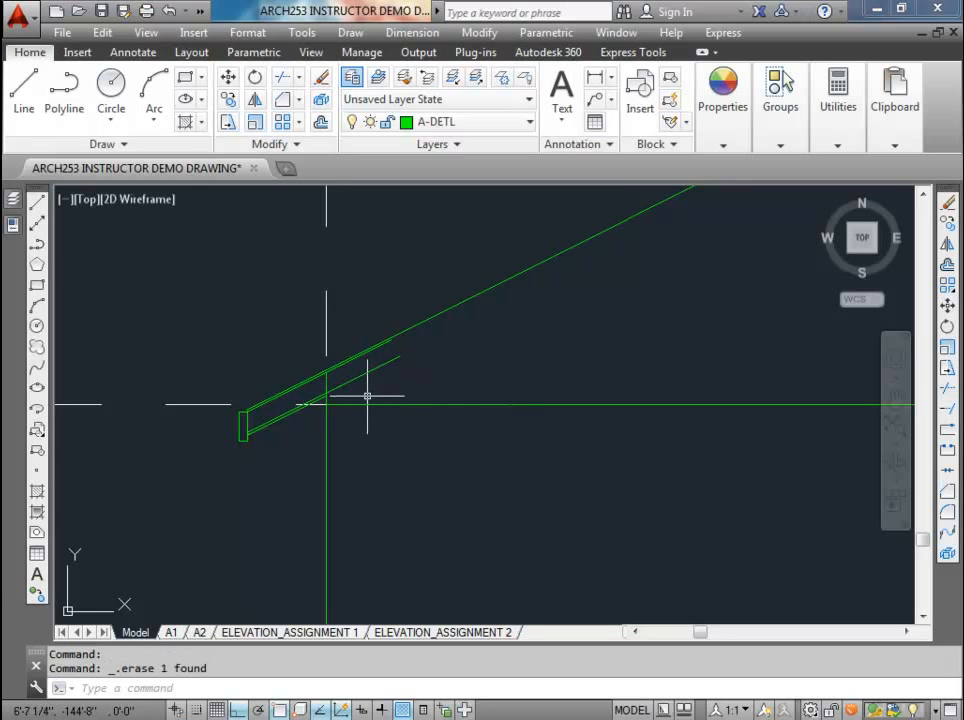
Step: Erase the sloped rafter line and the lower sheathing line at the left eave
scroll(366, 394, "up", 2)
left_click(356, 371)
key("Delete")
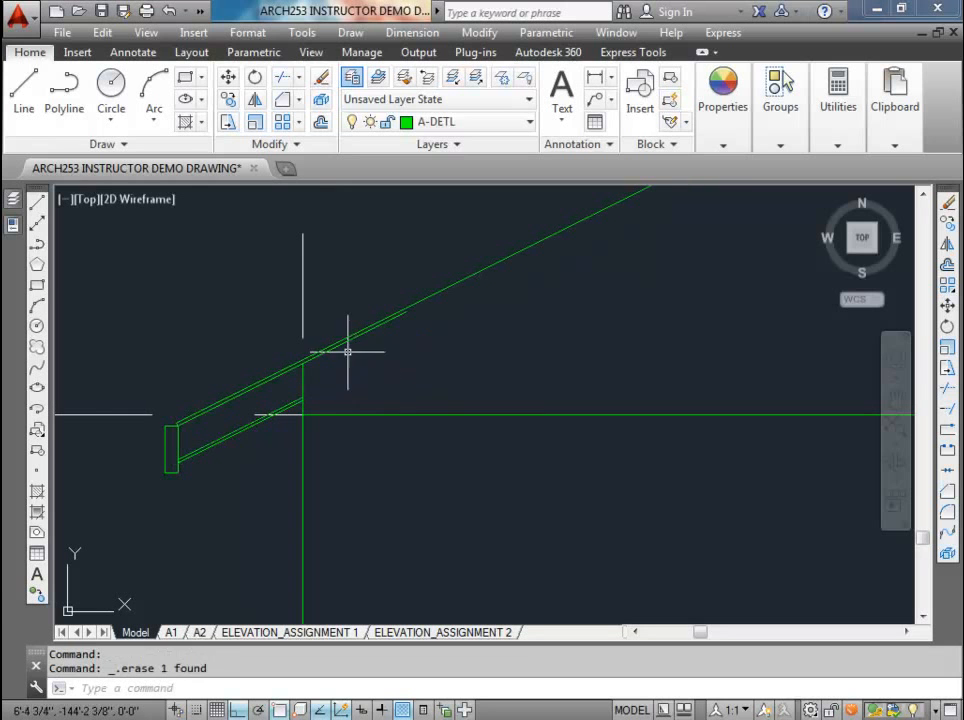
left_click(351, 340)
key("Delete")
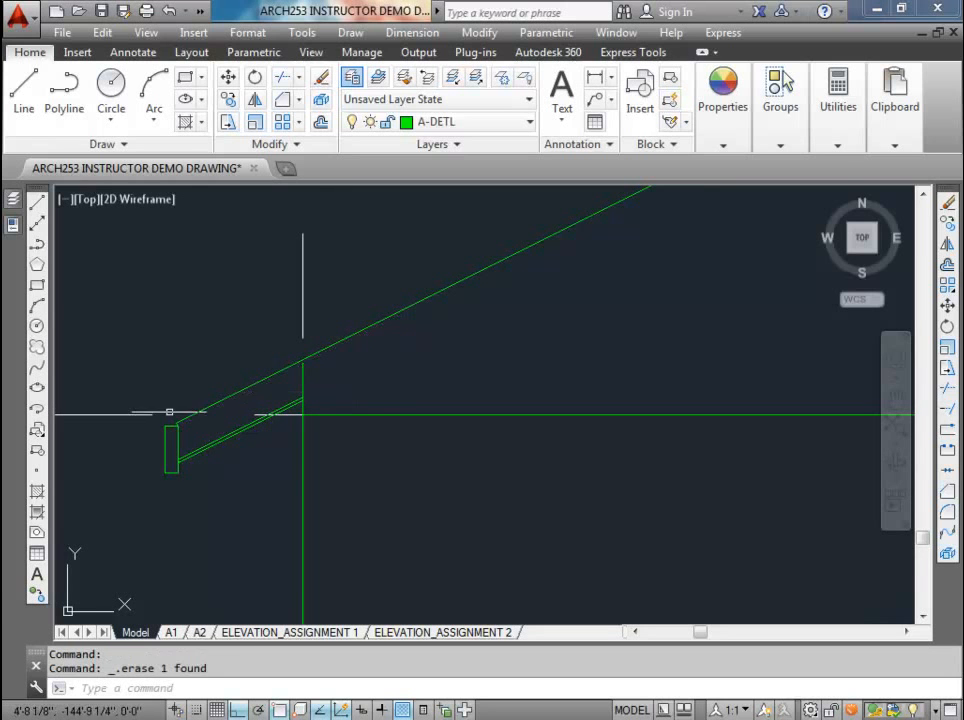
Step: Erase the upper of the two parallel soffit lines between the left fascia and wall
scroll(168, 420, "up", 3)
scroll(187, 463, "down", 3)
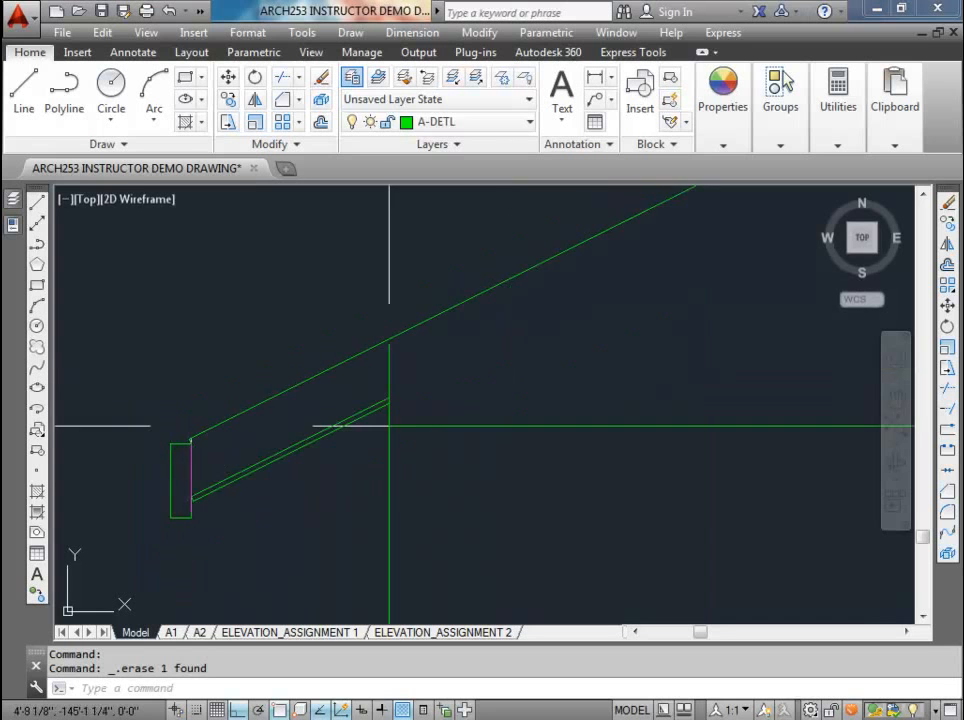
scroll(200, 503, "up", 3)
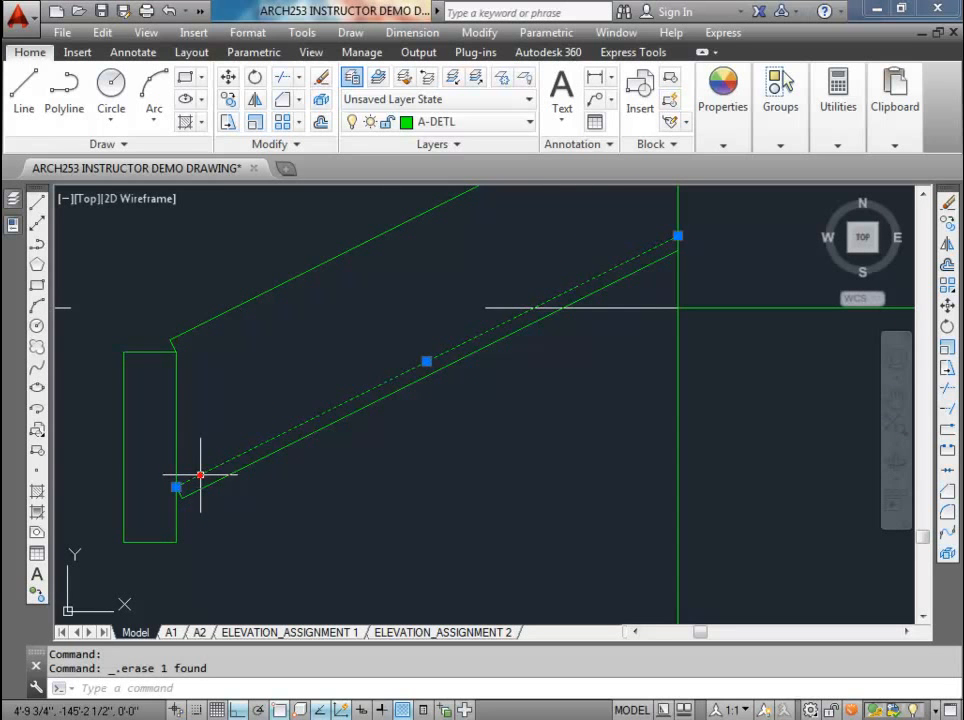
scroll(200, 475, "down", 2)
key("Delete")
scroll(205, 462, "up", 2)
scroll(194, 442, "down", 8)
scroll(269, 411, "down", 1)
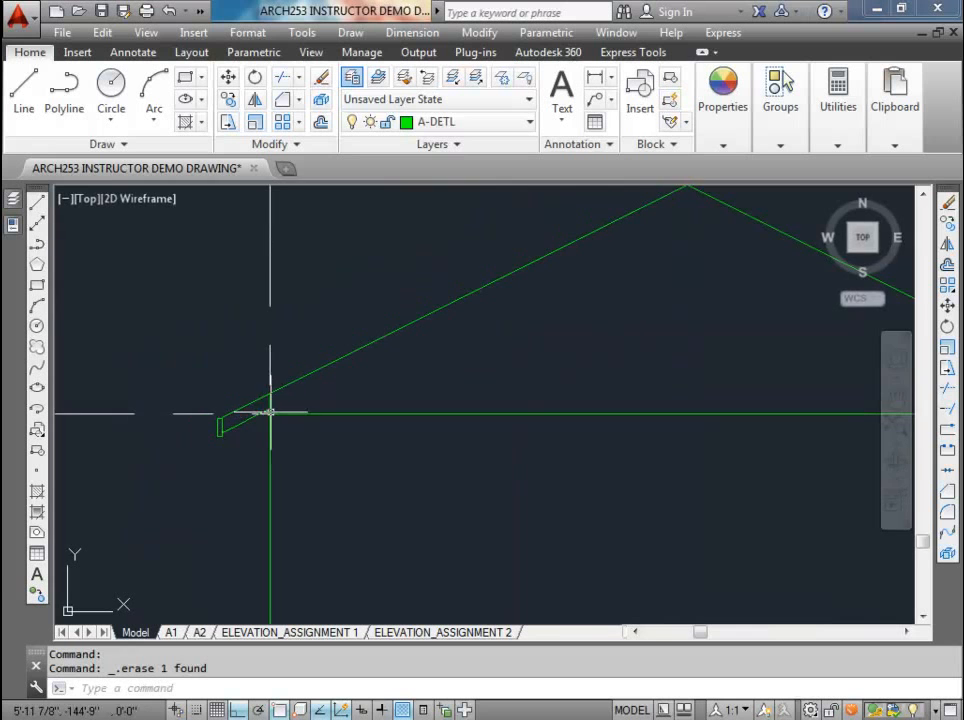
Step: Erase the short horizontal top plate lines and the sloped rafter line at the right wall head
scroll(312, 415, "down", 1)
scroll(320, 410, "down", 1)
scroll(582, 410, "up", 3)
scroll(678, 420, "up", 2)
left_click(587, 352)
left_click(537, 291)
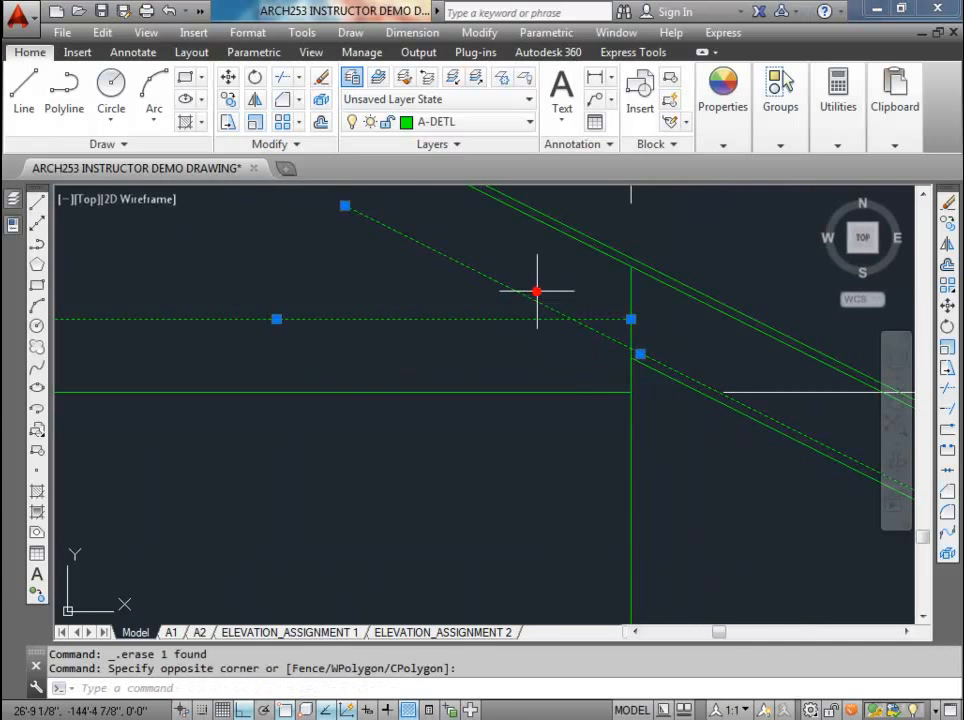
key("Delete")
left_click(547, 391)
key("Delete")
Step: Erase the upper soffit line and the lower sheathing line at the right eave
scroll(547, 391, "down", 3)
scroll(613, 391, "up", 5)
left_click(630, 396)
key("Delete")
scroll(629, 395, "down", 4)
scroll(719, 387, "up", 4)
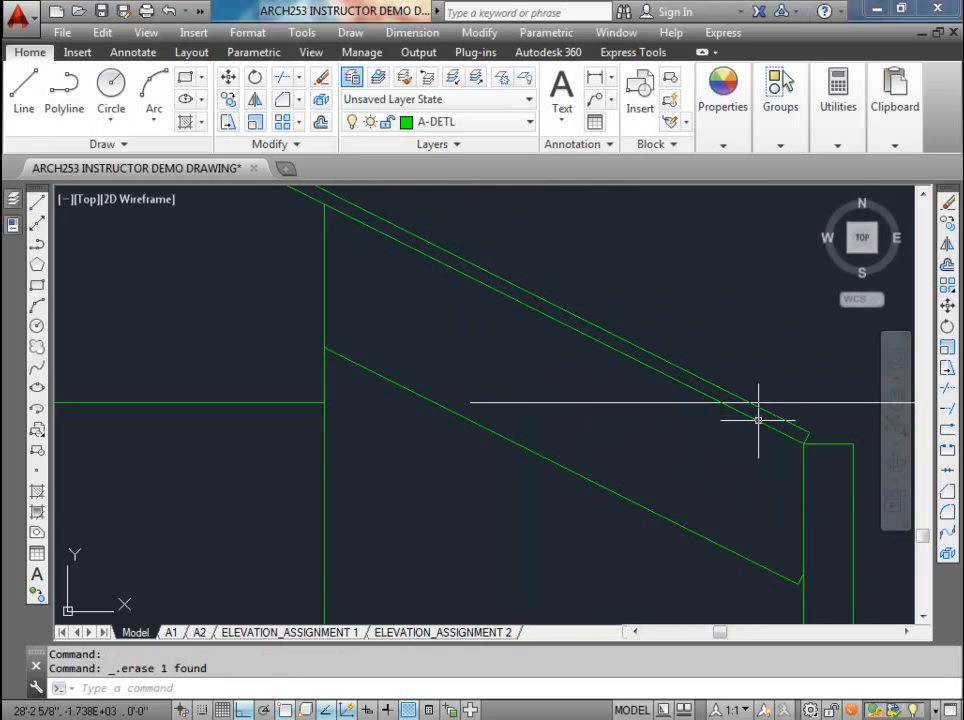
scroll(757, 422, "down", 5)
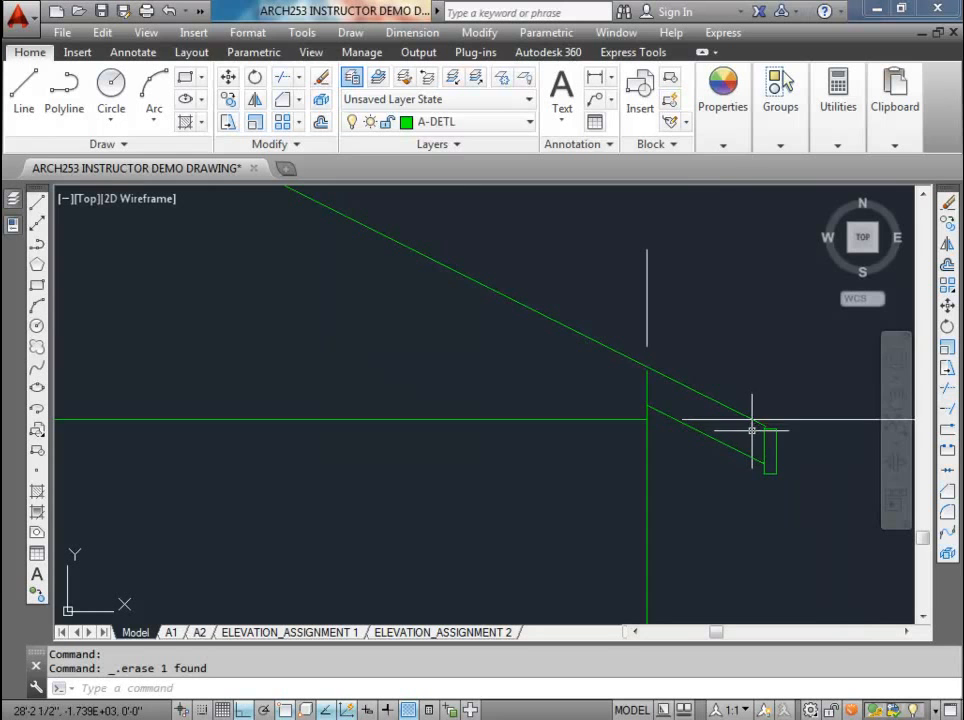
scroll(751, 430, "down", 5)
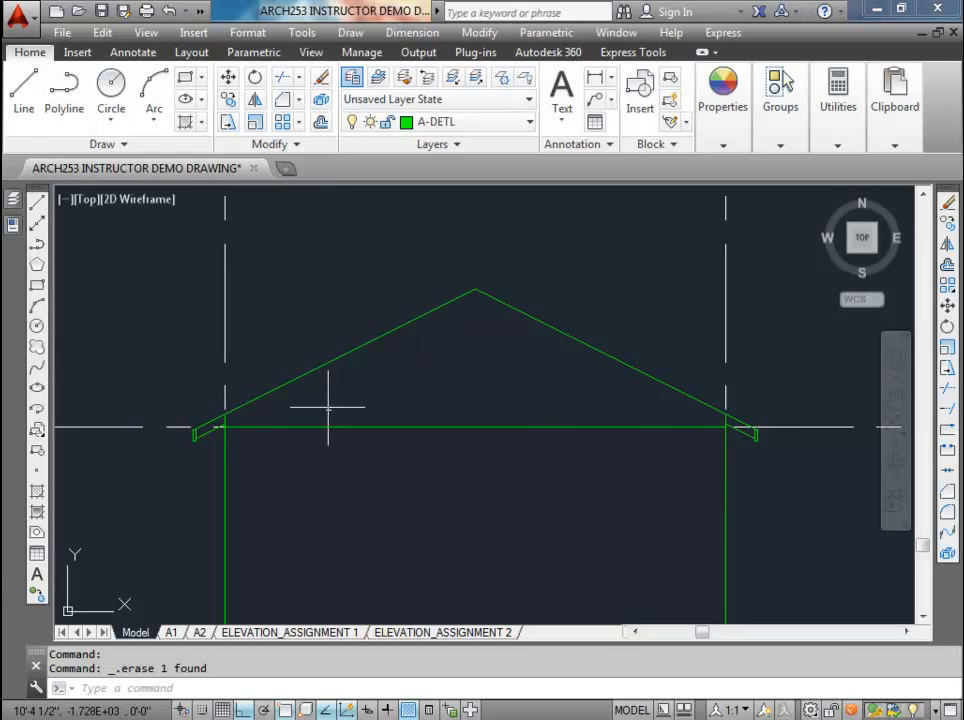
Step: Copy the horizontal construction line at the top of the main floor walls from the wall line's midpoint up to the roof peak
scroll(328, 396, "down", 4)
middle_click_drag(318, 377, 433, 350)
left_click(347, 377)
left_click(227, 99)
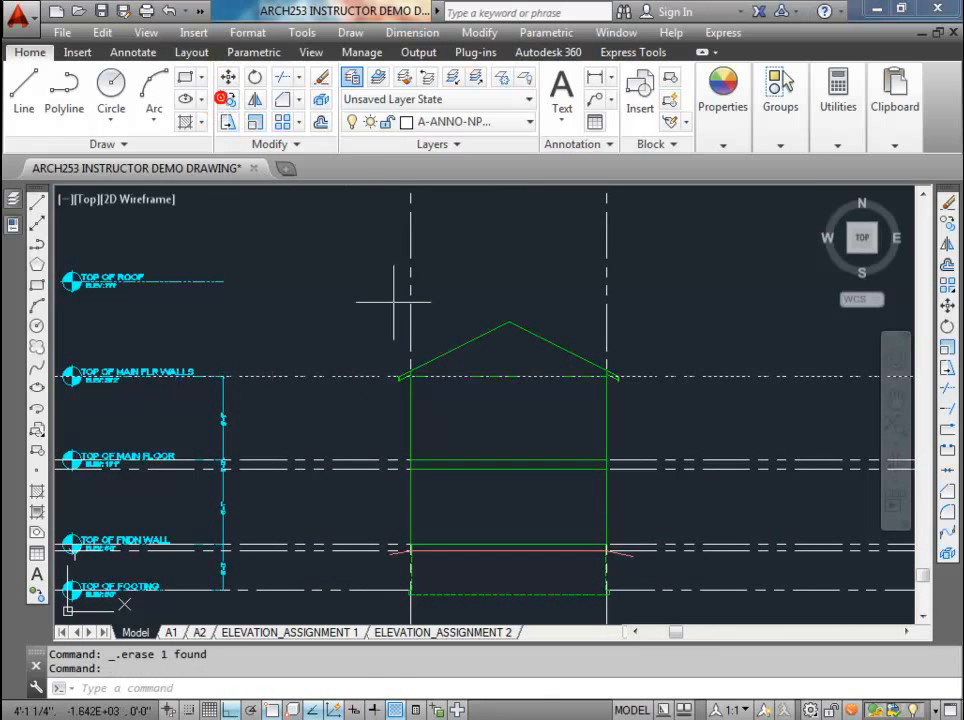
left_click(509, 377)
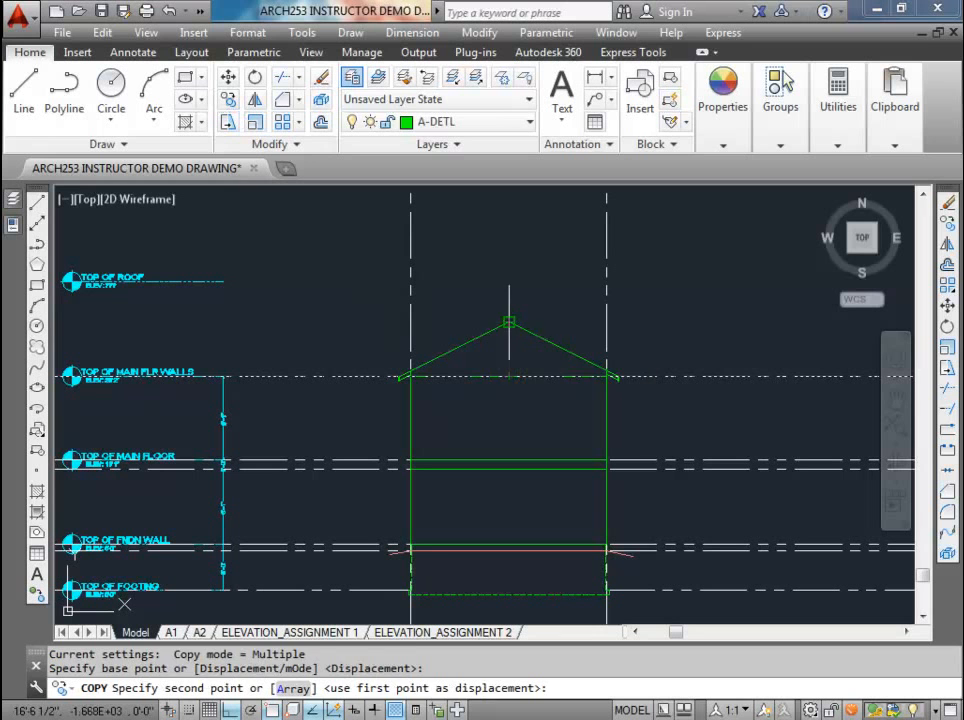
left_click(509, 321)
key("Escape")
scroll(510, 325, "up", 6)
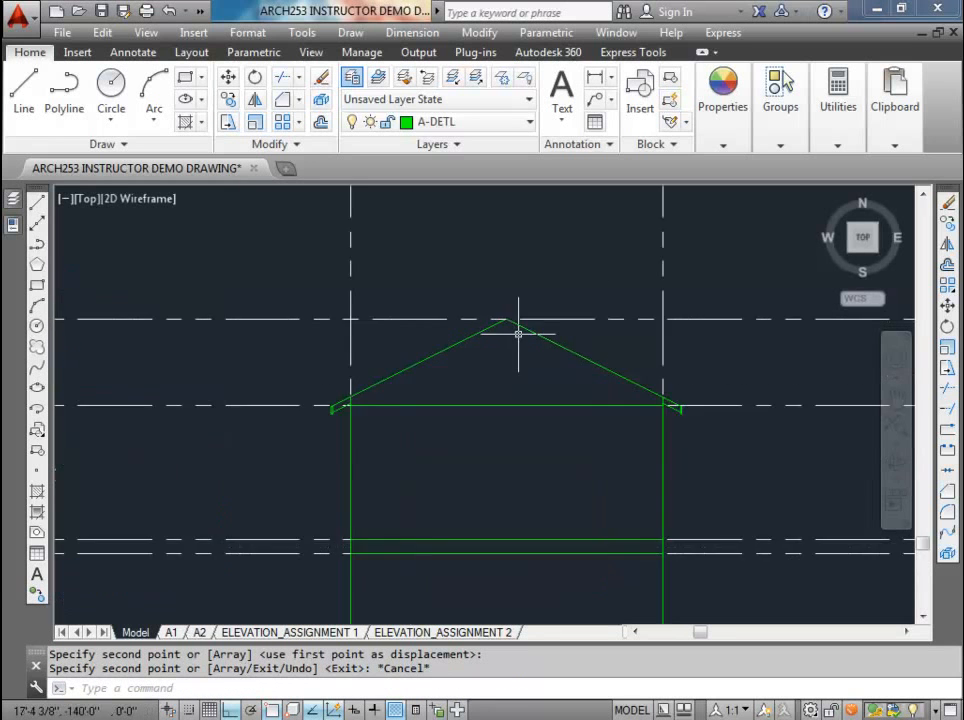
Step: Move the TOP OF ROOF datum from its line's end straight down onto the construction line through the ridge
scroll(467, 273, "down", 3)
middle_click_drag(254, 301, 581, 365)
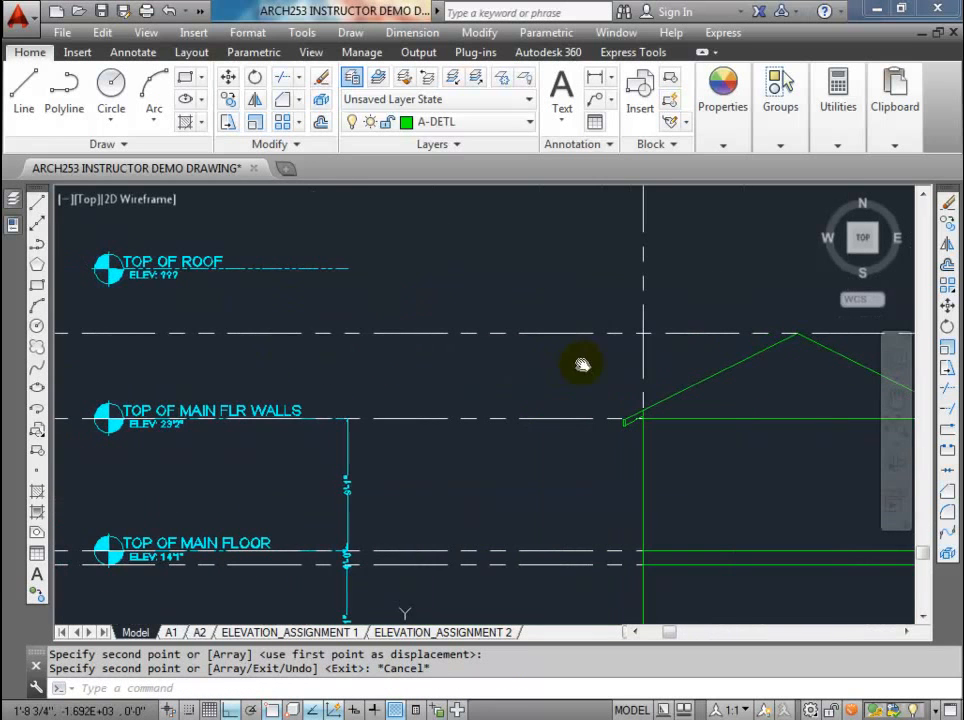
left_click(314, 297)
left_click(124, 244)
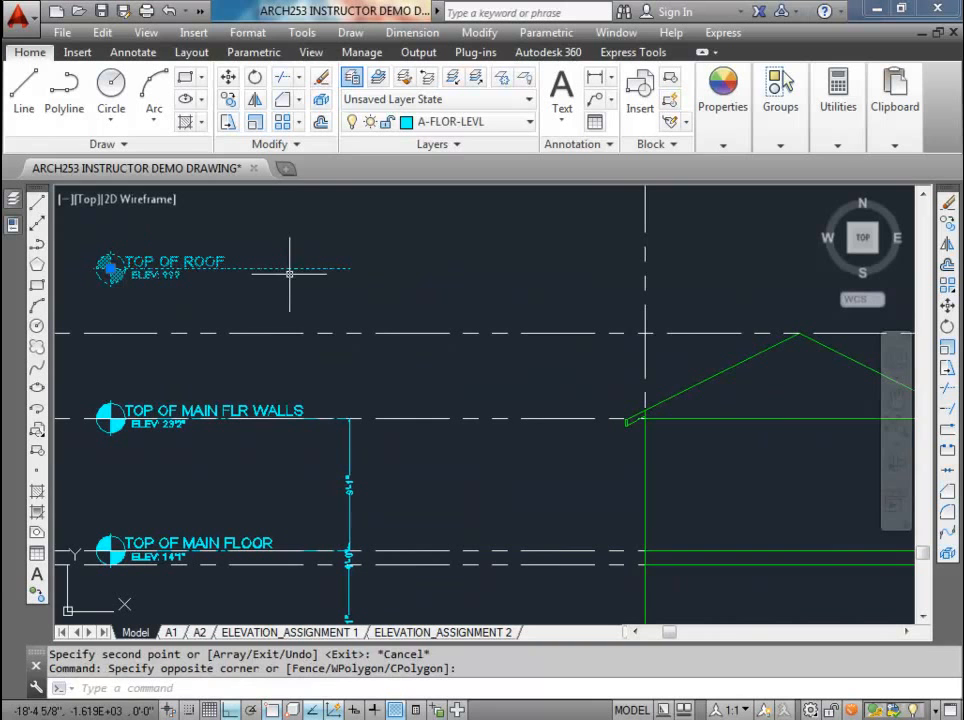
type("m")
key("Return")
left_click(349, 268)
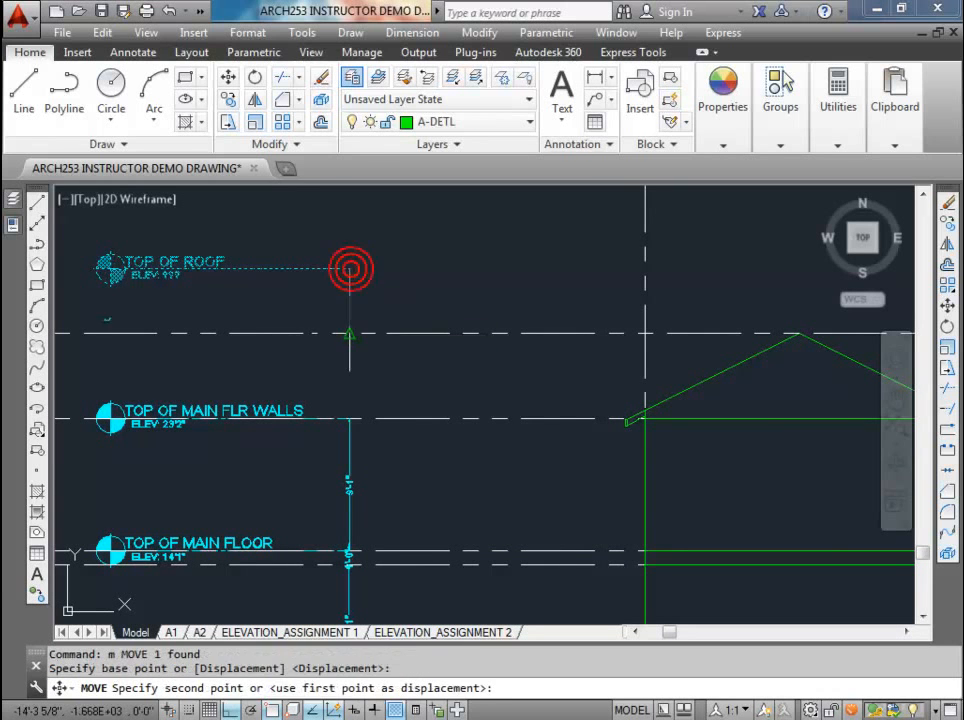
left_click(351, 332)
key("Escape")
key("Escape")
Step: Add a vertical linear dimension from the TOP OF MAIN FLR WALLS line to the TOP OF ROOF line, in line with the dimensions below
middle_click_drag(216, 348, 275, 348)
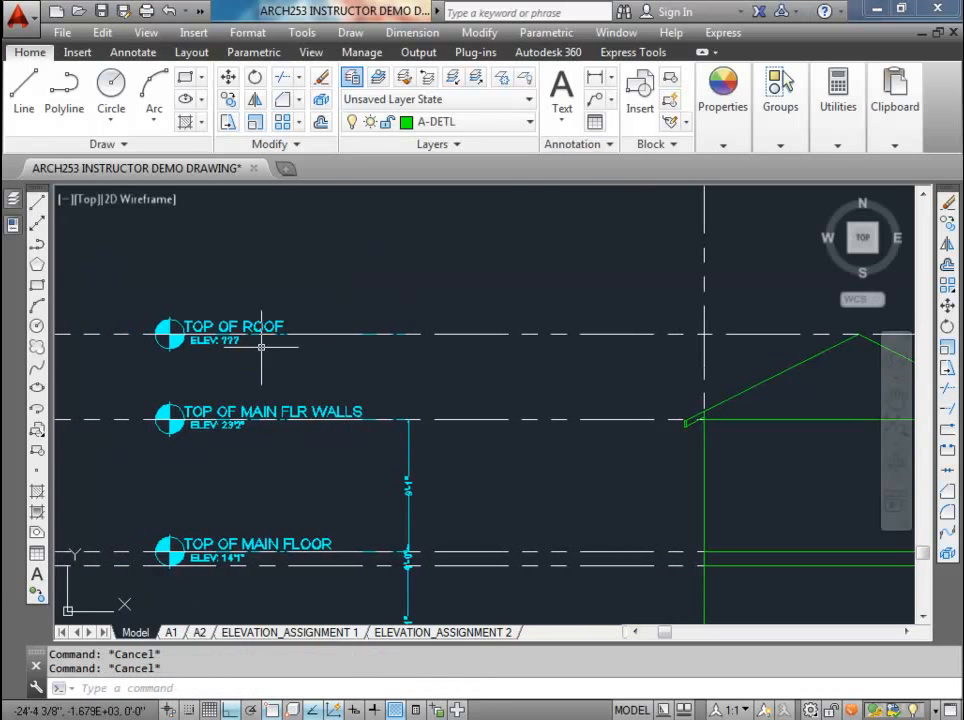
left_click(596, 76)
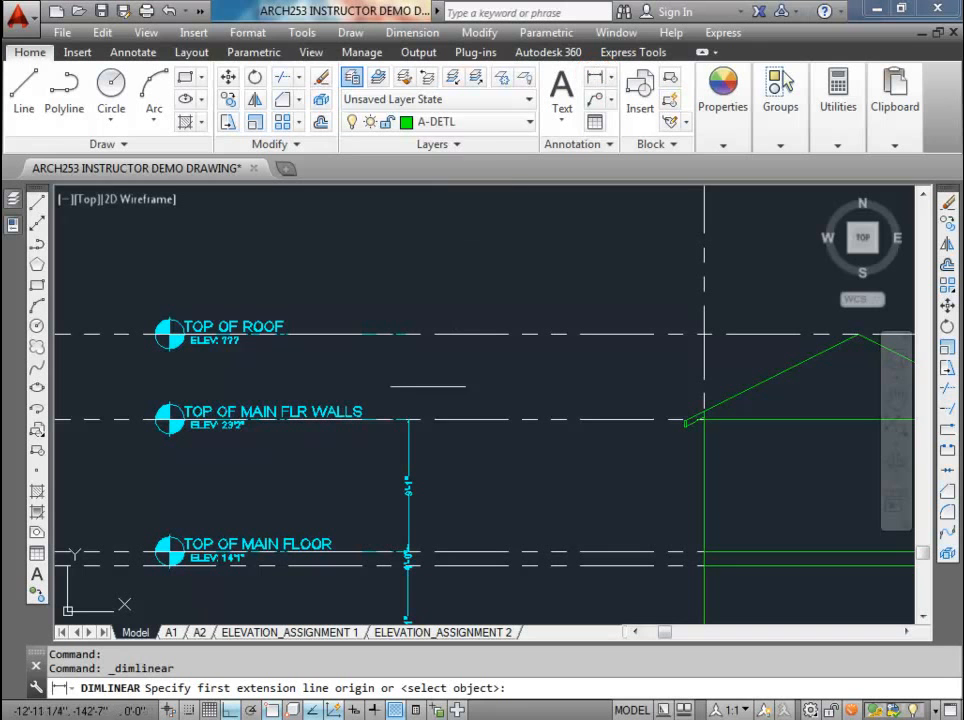
left_click(407, 419)
left_click(407, 333)
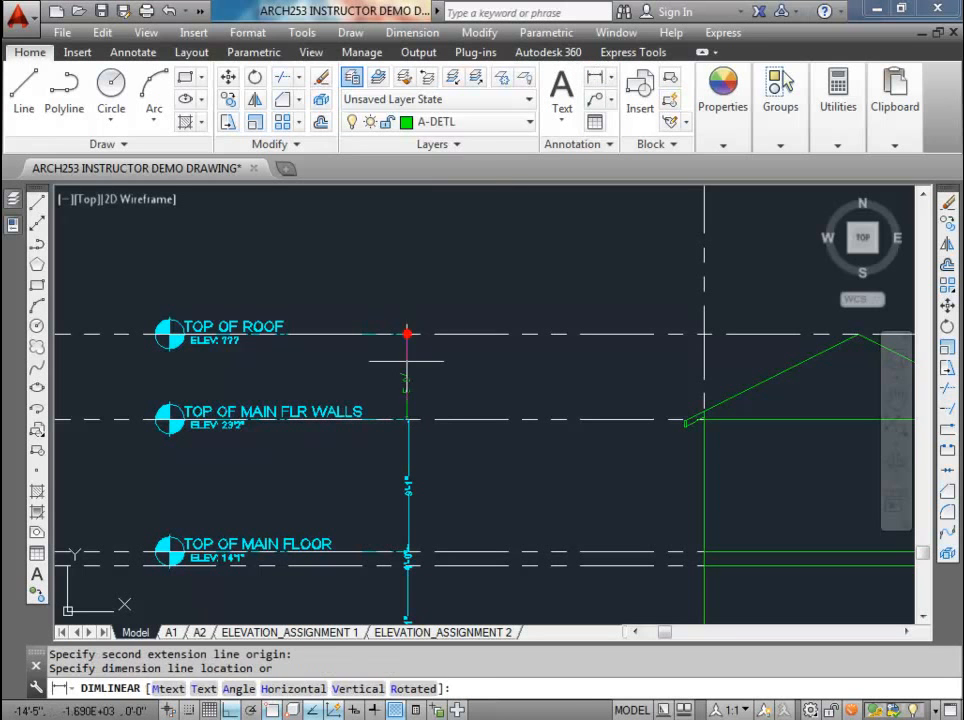
left_click(410, 361)
Step: Open the TOP OF ROOF datum's attributes and select the ??? placeholder in its elevation value
scroll(423, 361, "up", 3)
scroll(368, 398, "down", 2)
middle_click_drag(353, 409, 439, 398)
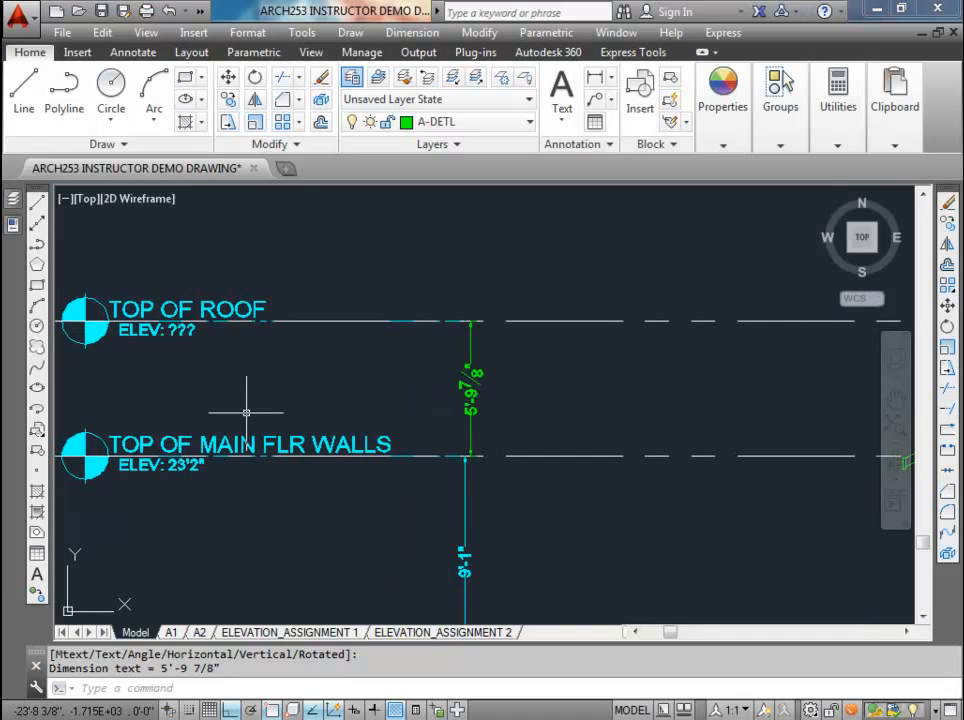
left_click(183, 333)
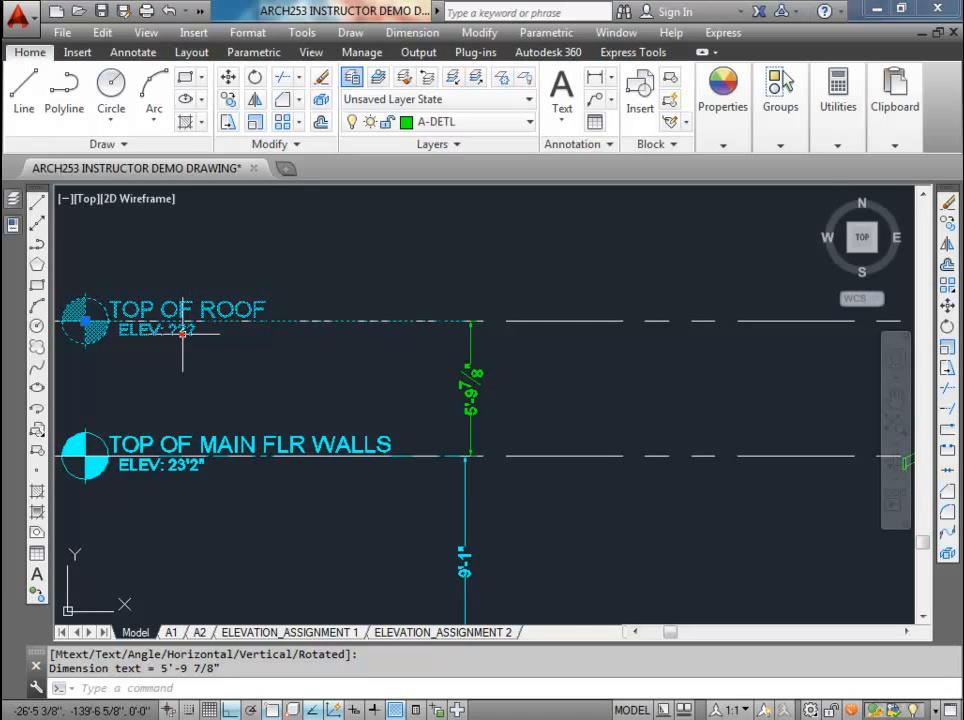
double_click(183, 333)
left_click_drag(450, 247, 527, 40)
left_click(489, 228)
left_click_drag(478, 226, 463, 230)
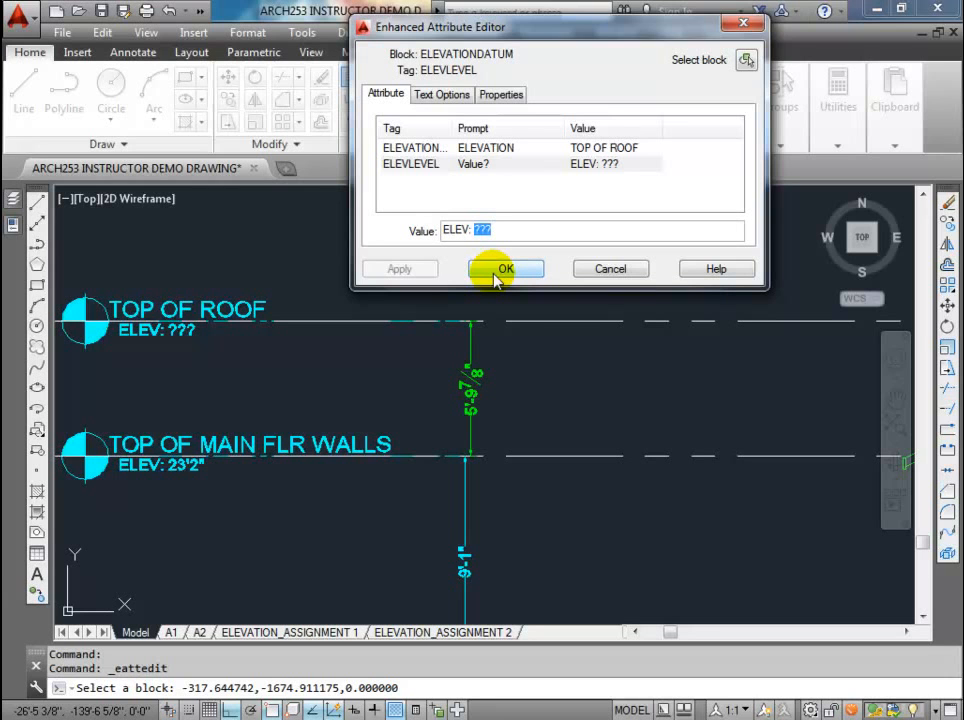
Step: Set the TOP OF ROOF datum's elevation value to ELEV: 29'0" and close its attributes
type("28")
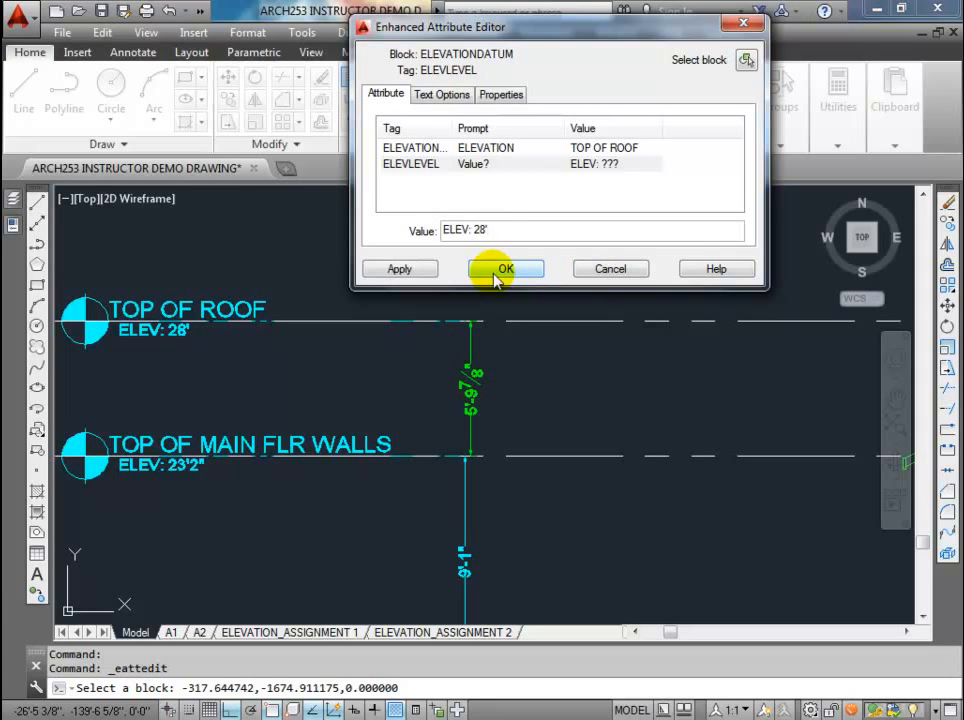
type("'0\"")
left_click(425, 270)
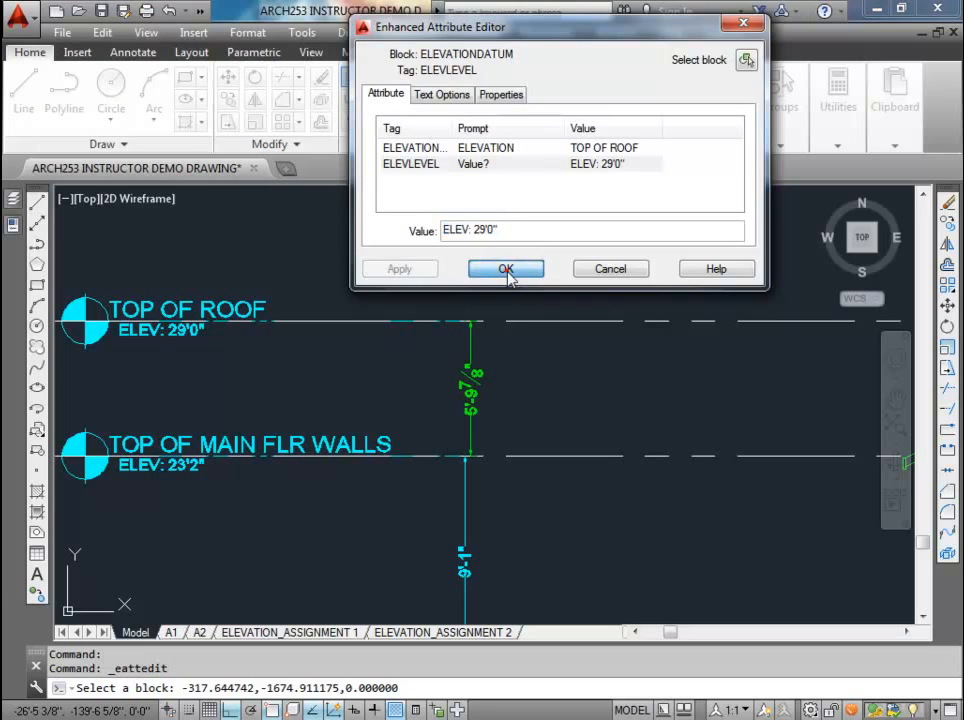
left_click(506, 270)
key("Escape")
key("Escape")
Step: Erase the short vertical line between the wall top and the roof slope at the left eave
scroll(280, 333, "down", 5)
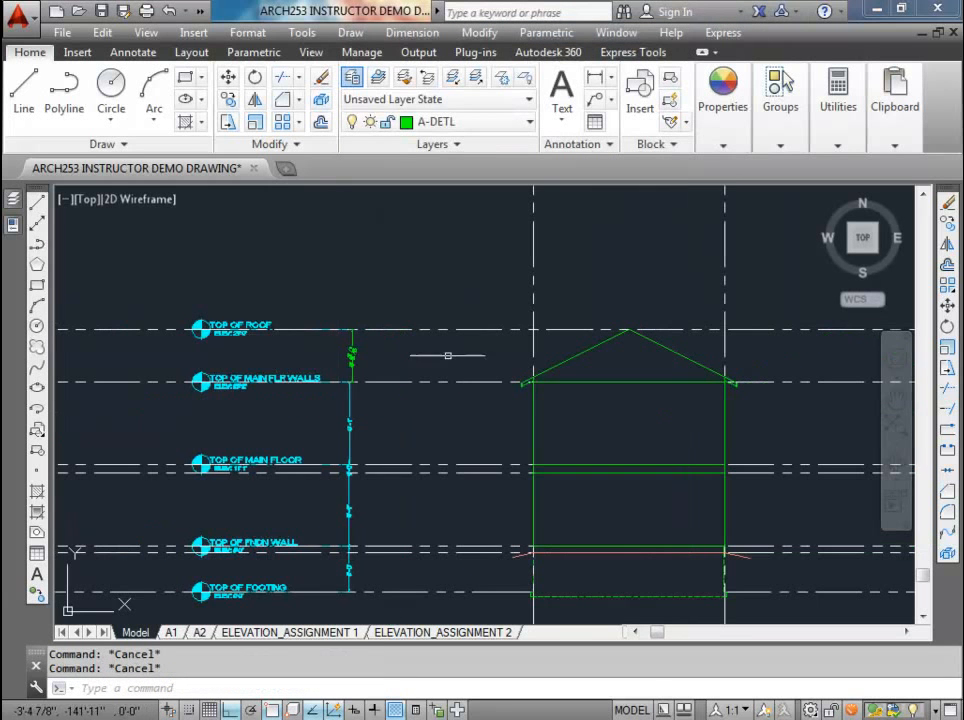
scroll(630, 354, "up", 2)
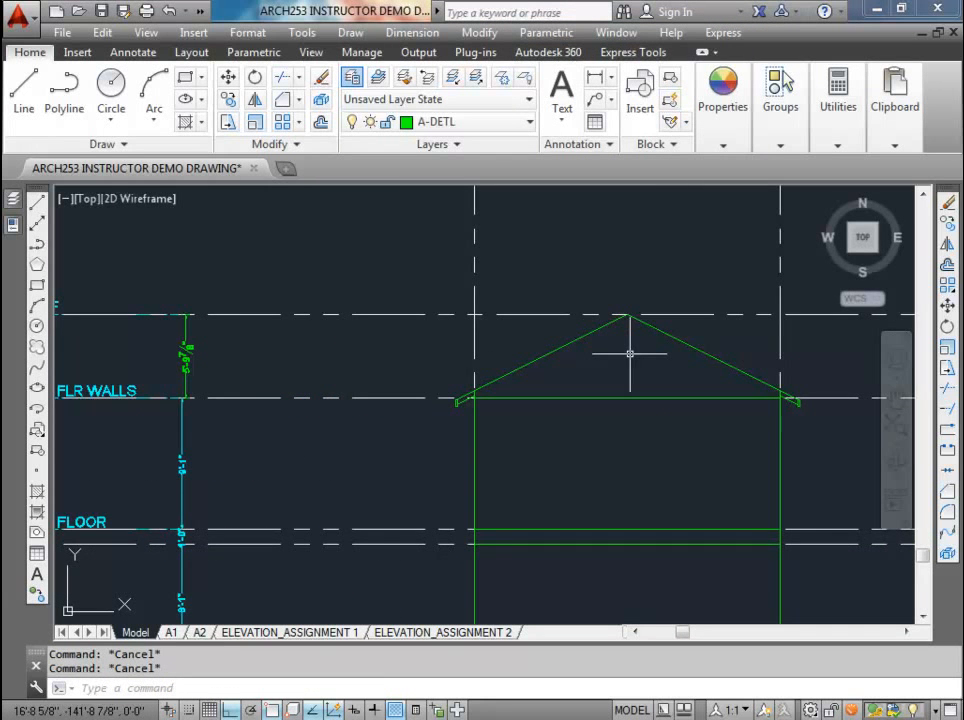
scroll(630, 354, "down", 2)
scroll(559, 396, "up", 4)
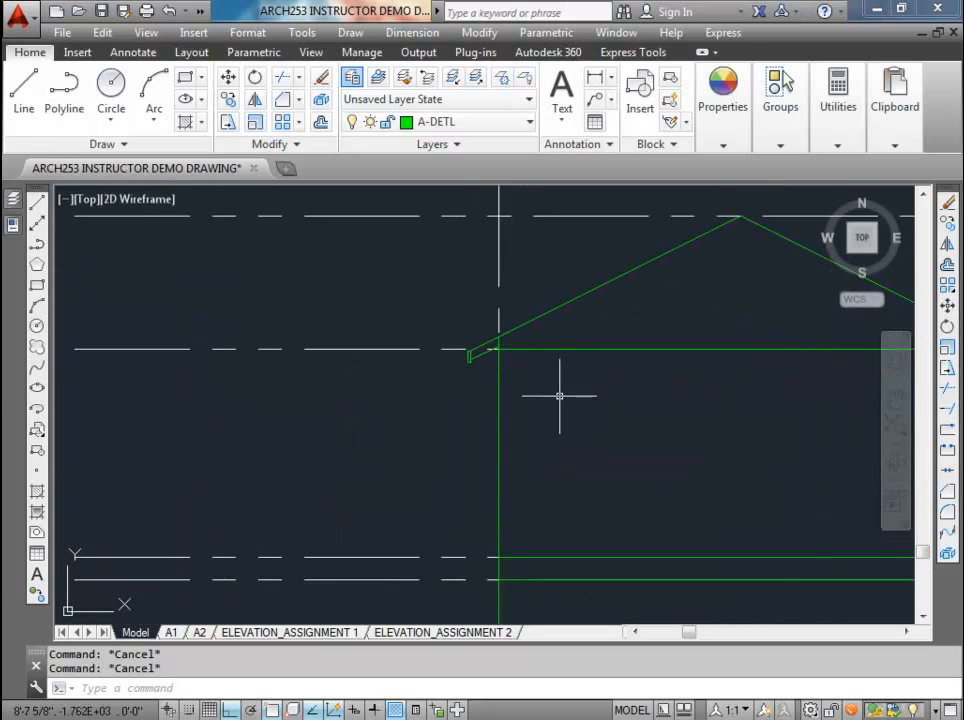
scroll(503, 347, "up", 3)
scroll(476, 289, "down", 1)
scroll(476, 289, "down", 1)
scroll(478, 291, "up", 2)
left_click(459, 297)
left_click(453, 295)
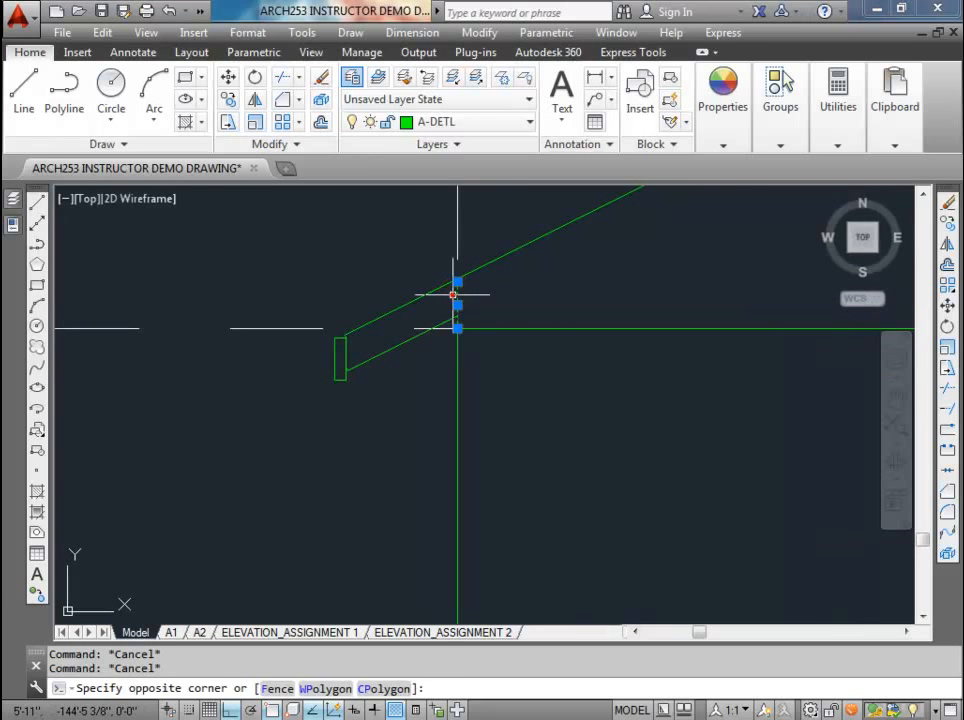
key("Delete")
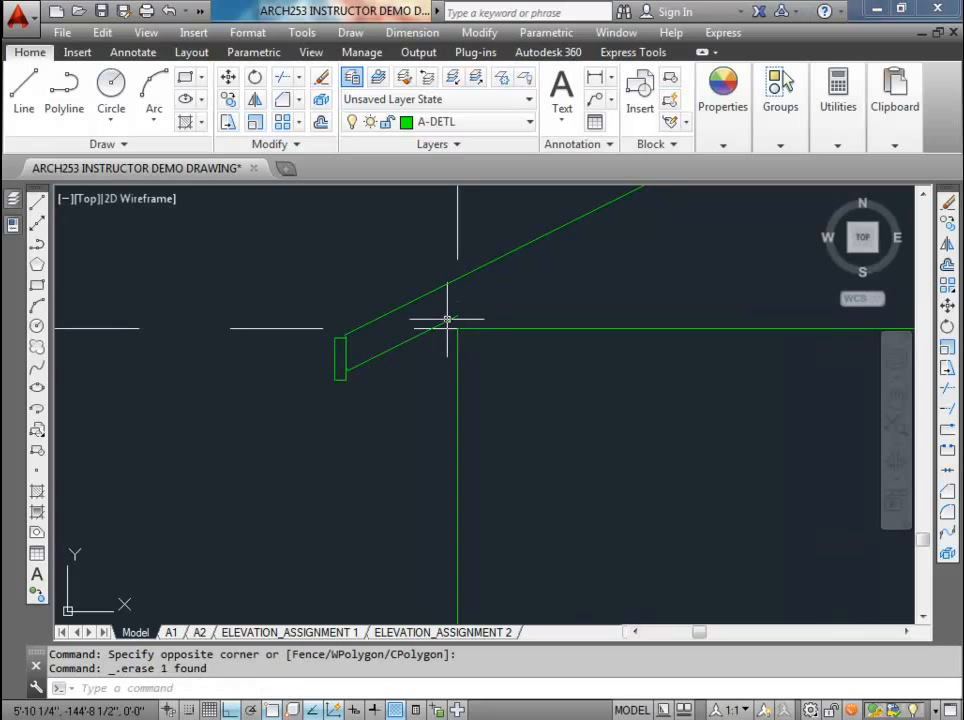
left_click(448, 320)
key("Escape")
key("Escape")
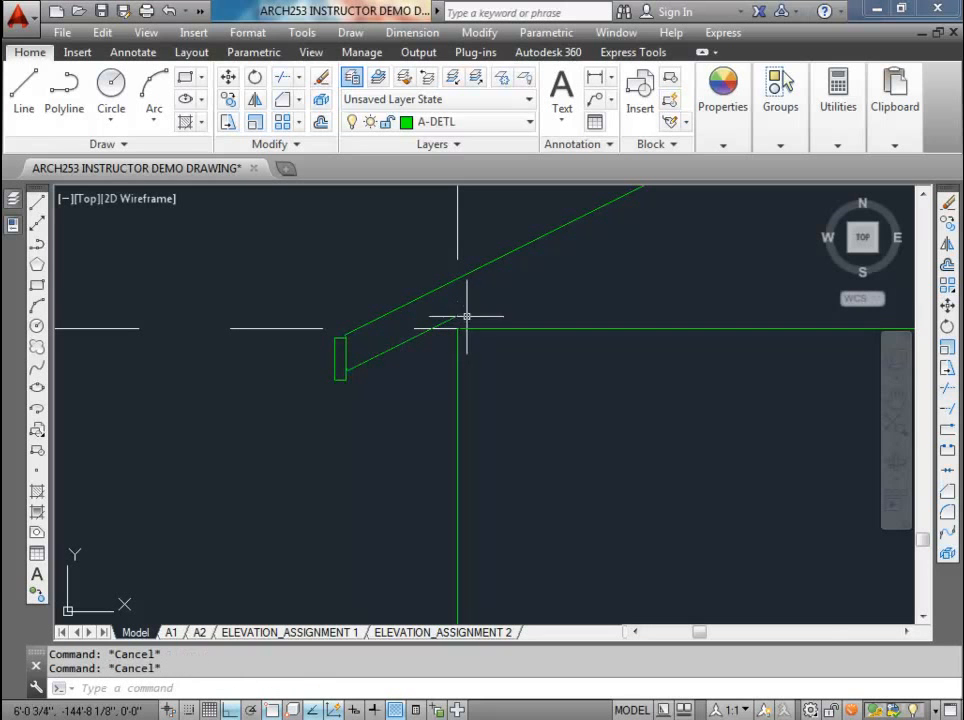
left_click(455, 301)
key("Delete")
Step: Erase the short vertical line between the wall top and the roof slope at the right eave
scroll(501, 314, "down", 3)
middle_click_drag(532, 323, 235, 352)
scroll(669, 336, "up", 5)
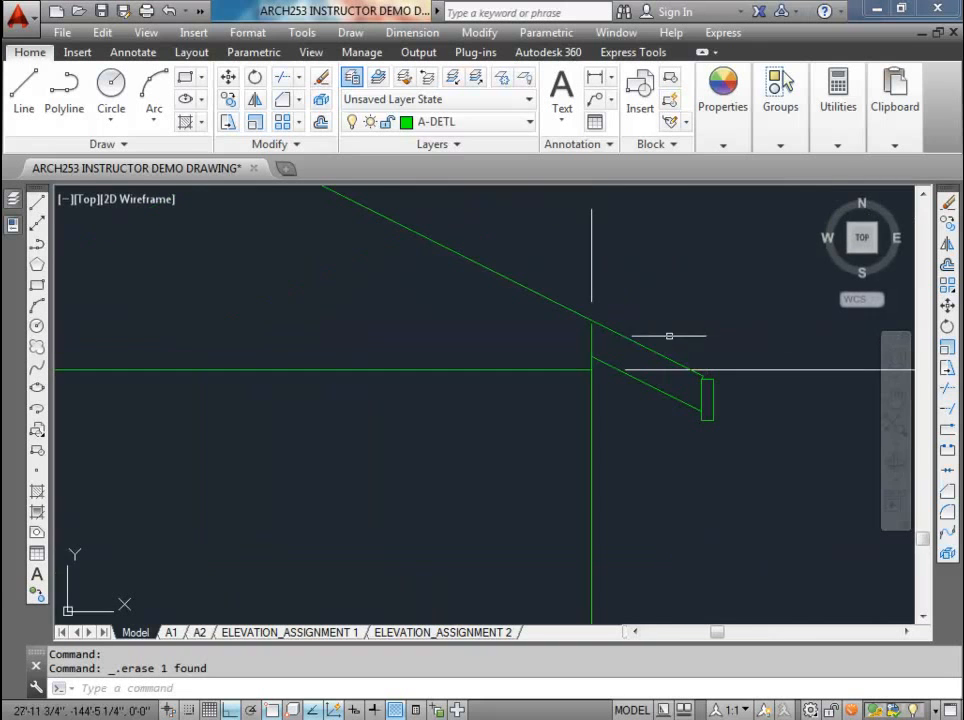
left_click(283, 100)
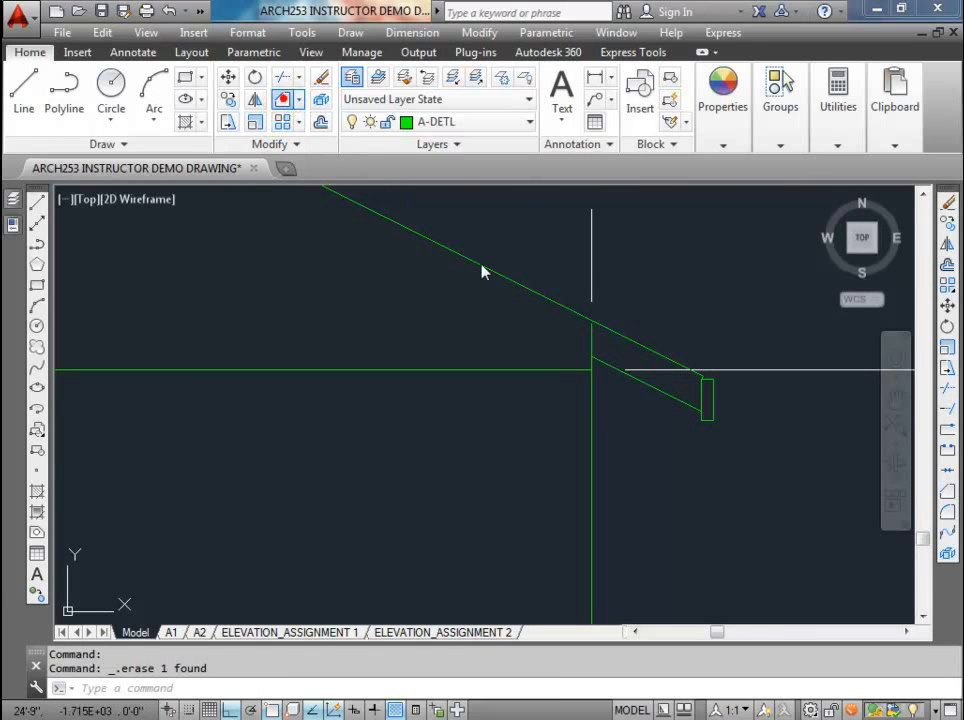
left_click(604, 363)
left_click(590, 342)
scroll(573, 338, "down", 2)
scroll(572, 340, "up", 2)
key("Escape")
left_click(589, 338)
key("Delete")
left_click(589, 330)
key("Delete")
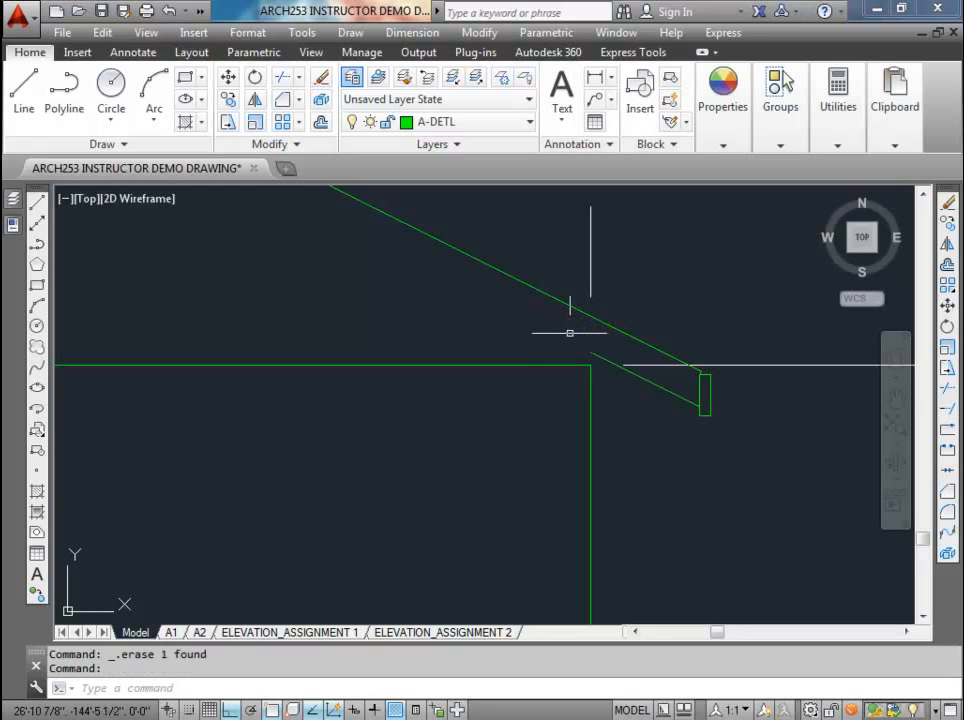
Step: Save the drawing with the cleaned-up roof elevation
scroll(585, 343, "down", 3)
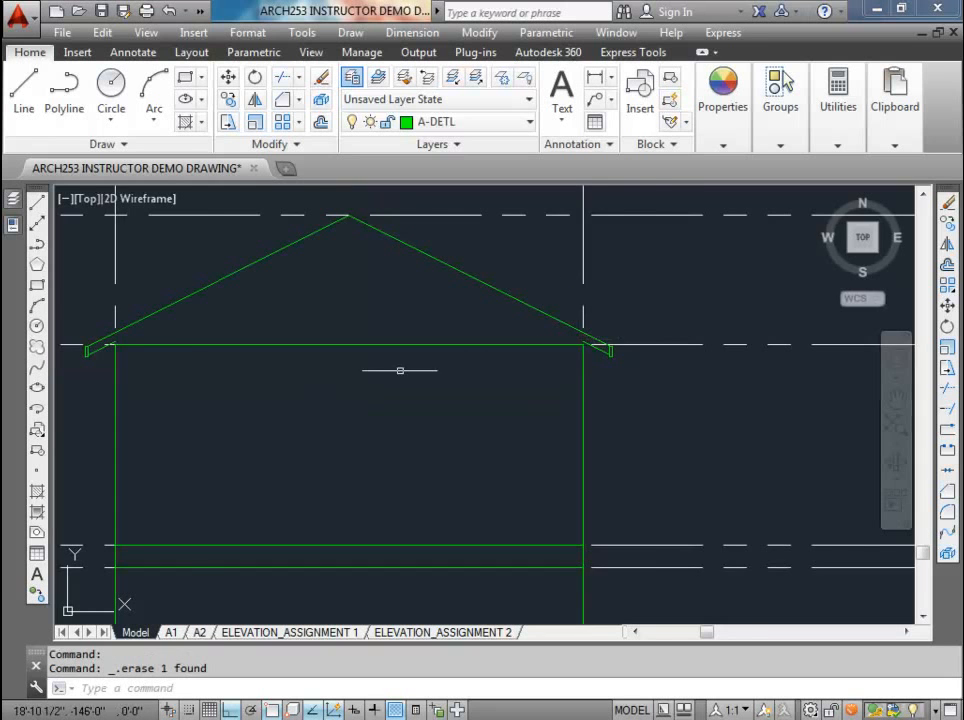
key("Escape")
scroll(478, 376, "down", 3)
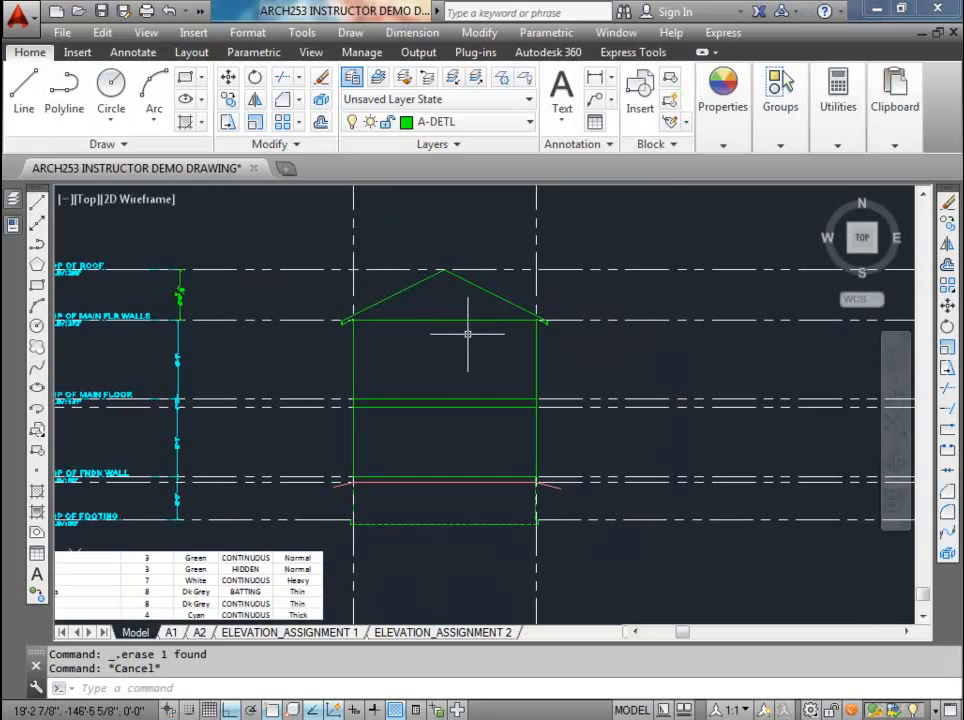
key("ctrl+s")
Step: Move the left vertical construction line from the foundation plan's lower-left corner to the left edge of the door opening
scroll(442, 330, "down", 2)
mouse_move(450, 340)
middle_mouse_down()
mouse_move(456, 349)
mouse_move(372, 394)
mouse_move(312, 458)
mouse_move(234, 492)
mouse_move(248, 412)
middle_mouse_up()
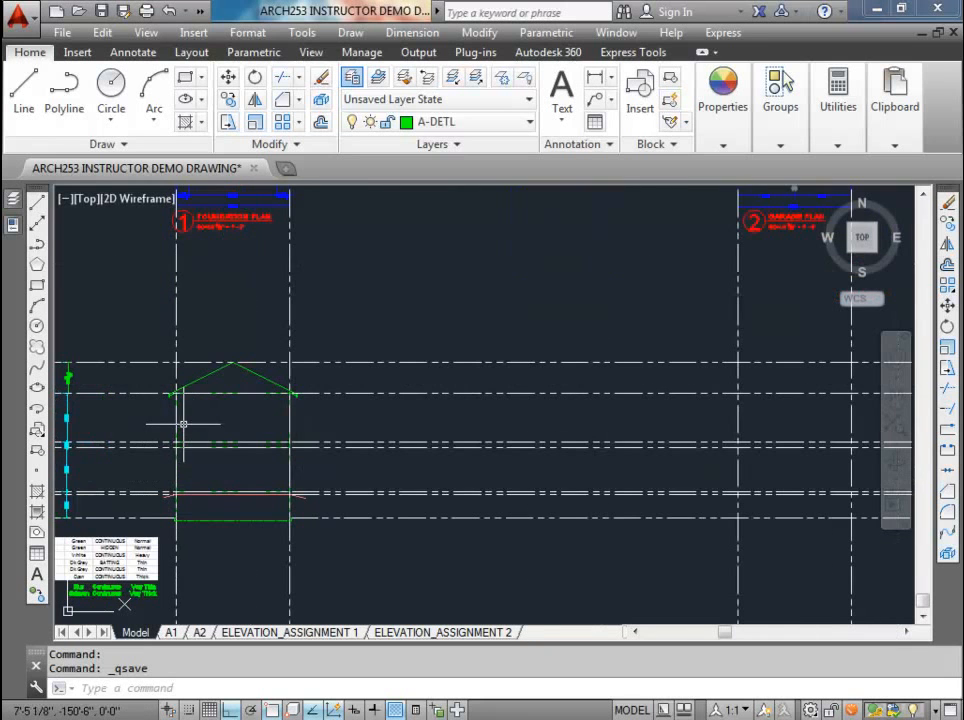
scroll(194, 419, "up", 2)
middle_click_drag(230, 450, 306, 432)
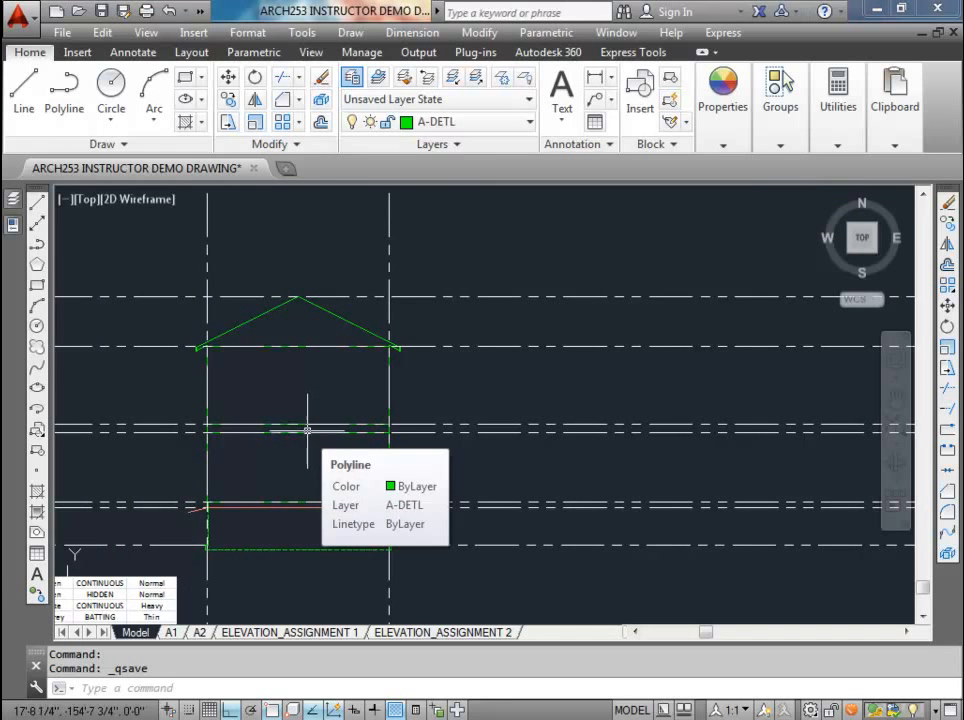
scroll(307, 430, "down", 2)
mouse_move(286, 264)
middle_mouse_down()
mouse_move(286, 389)
mouse_move(288, 355)
middle_mouse_up()
scroll(289, 323, "up", 3)
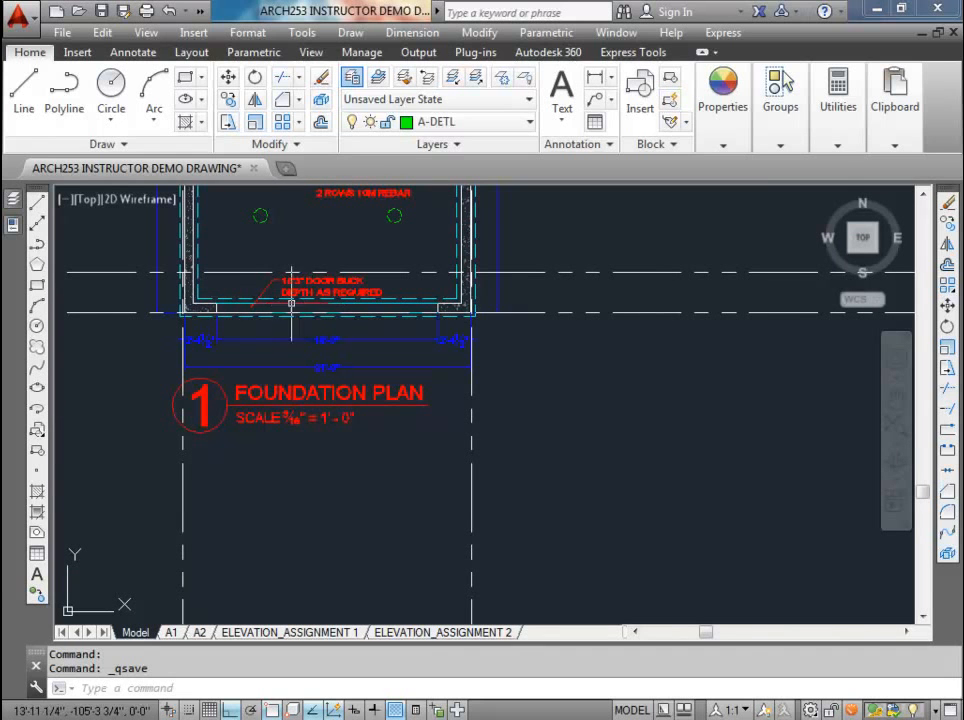
left_click(196, 490)
left_click(153, 473)
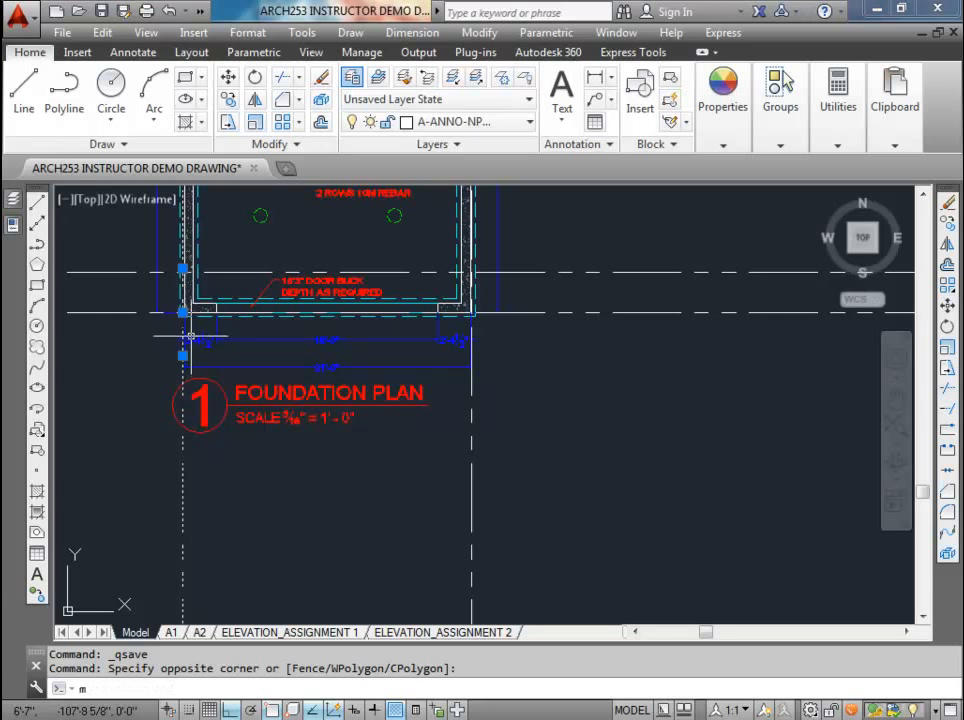
type("m")
key("Return")
scroll(166, 320, "up", 3)
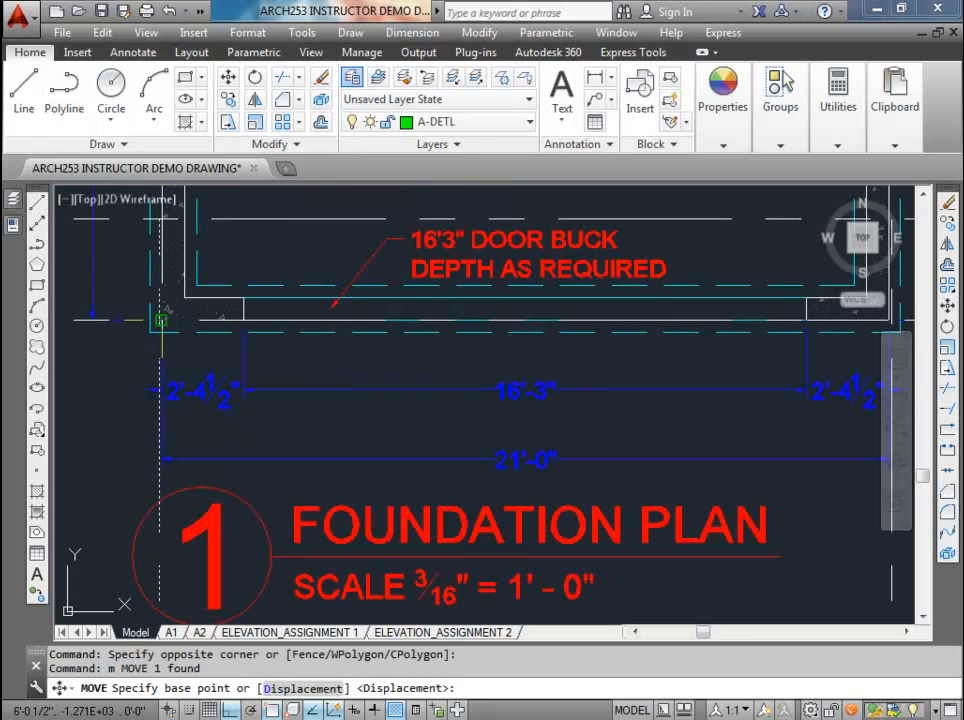
left_click(160, 320)
scroll(240, 318, "down", 4)
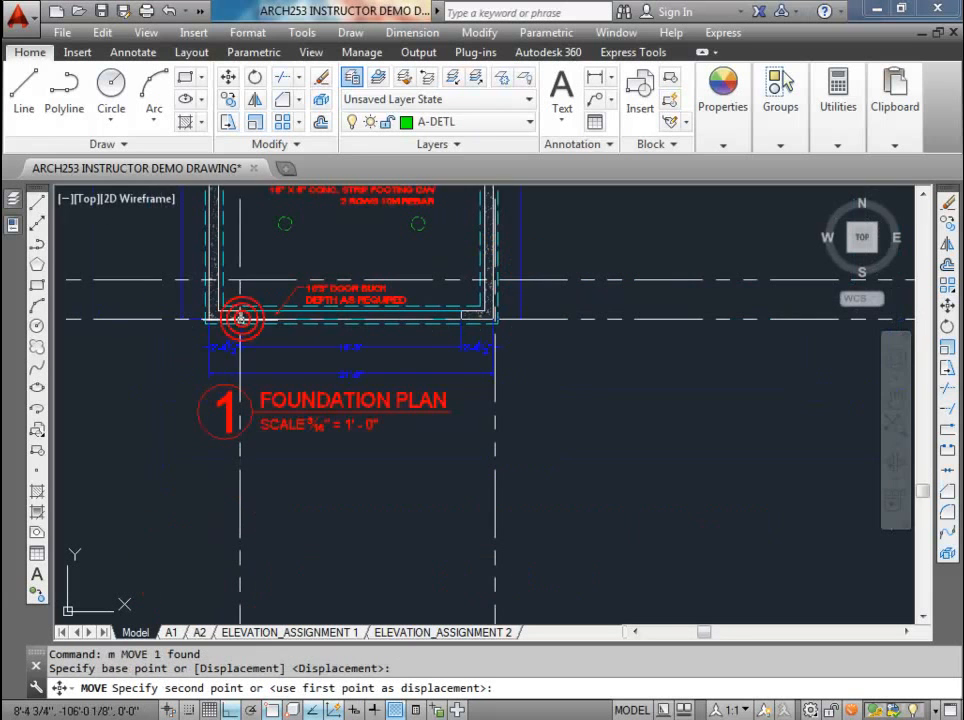
left_click(240, 318)
Step: Move the right vertical construction line from the foundation plan's lower-right corner to the right edge of the door opening
left_click(507, 466)
left_click(456, 445)
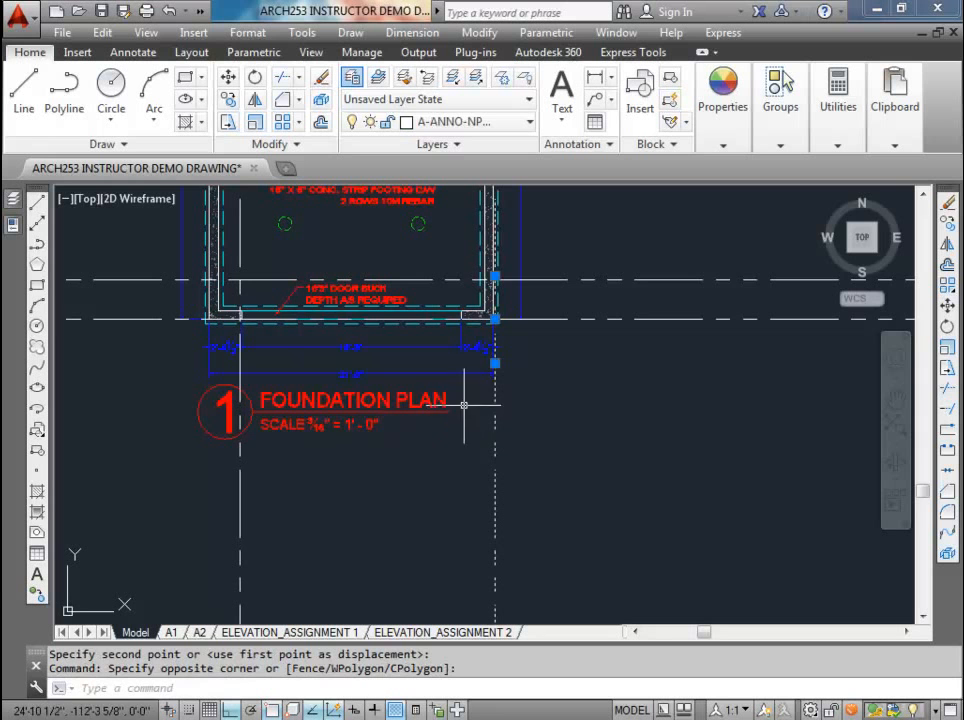
type("m")
key("Return")
scroll(518, 316, "up", 2)
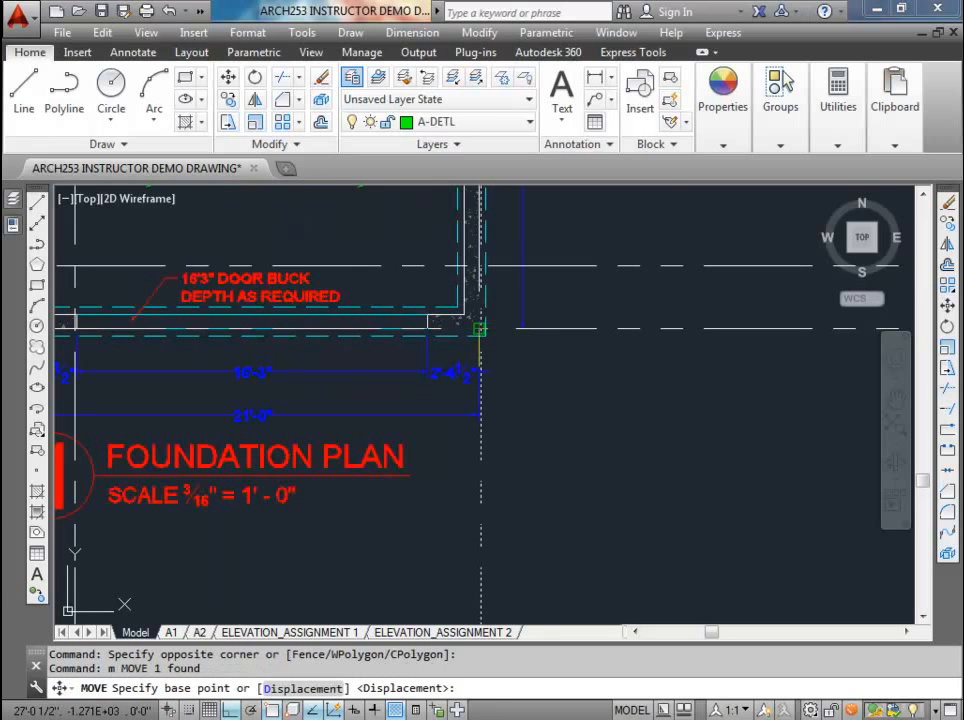
left_click(480, 328)
left_click(430, 323)
Step: Try to stretch the right vertical construction line by its upper grip onto the door opening's right corner
scroll(425, 315, "down", 4)
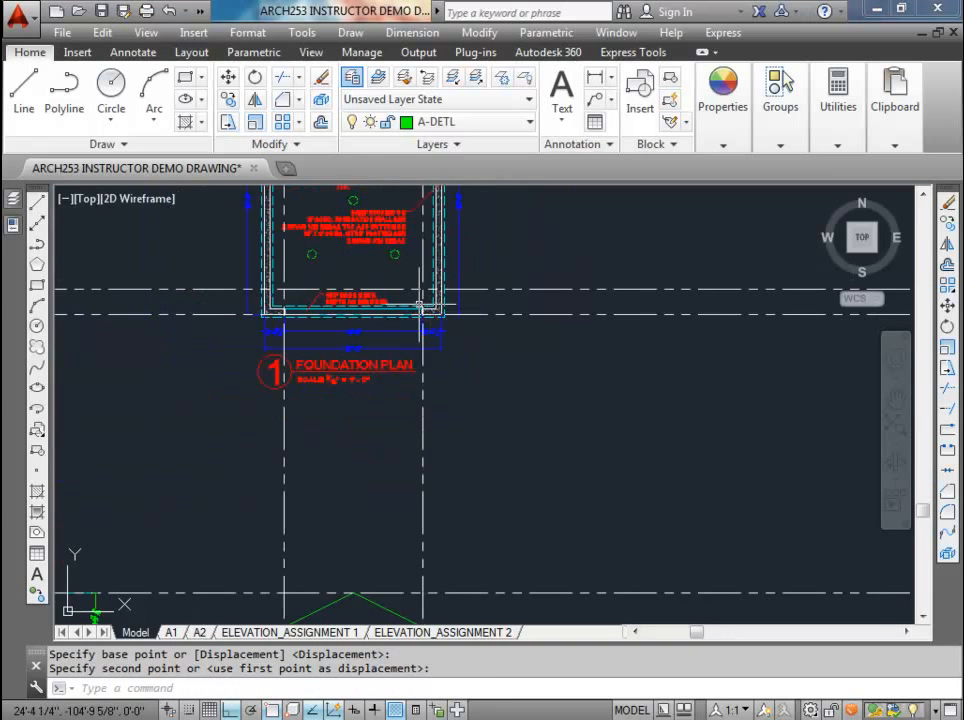
scroll(422, 305, "up", 4)
scroll(443, 468, "up", 3)
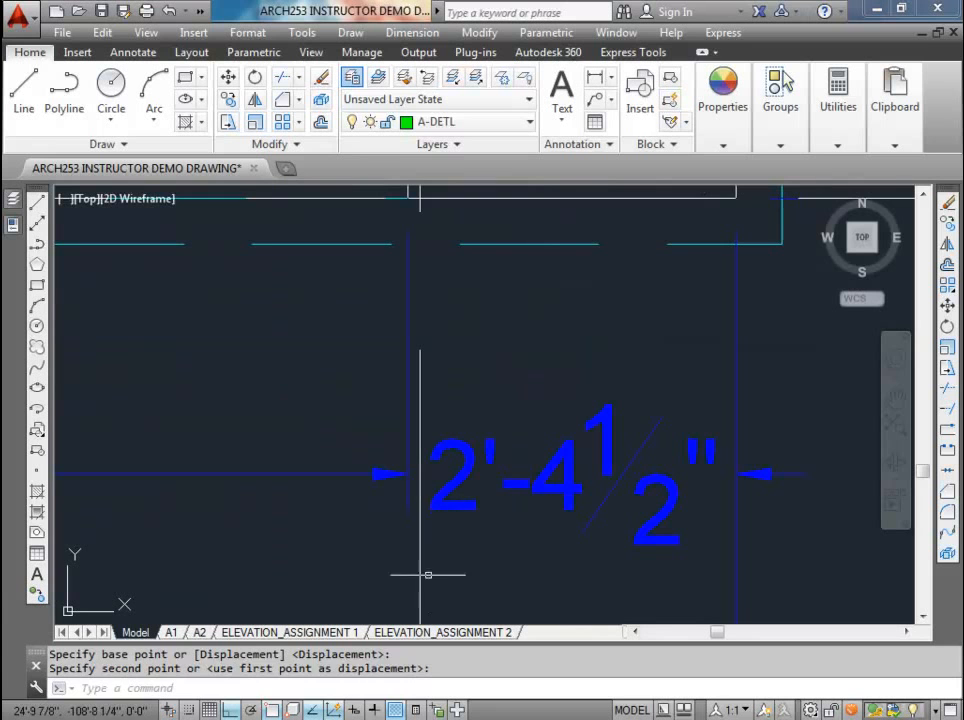
left_click(396, 568)
scroll(394, 400, "down", 2)
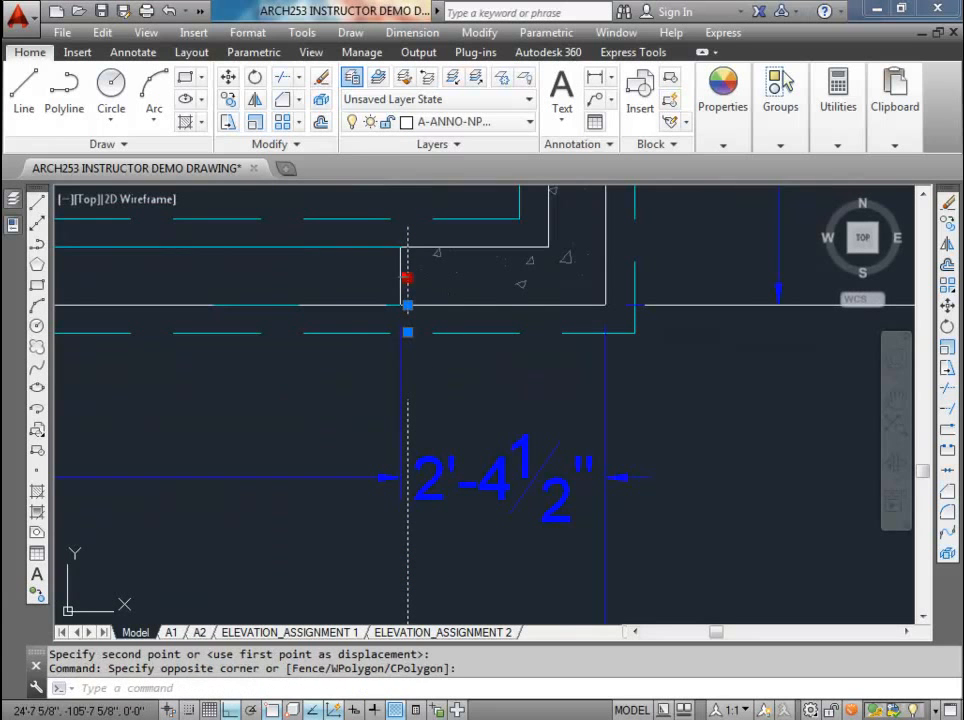
left_click(407, 277)
scroll(400, 303, "down", 2)
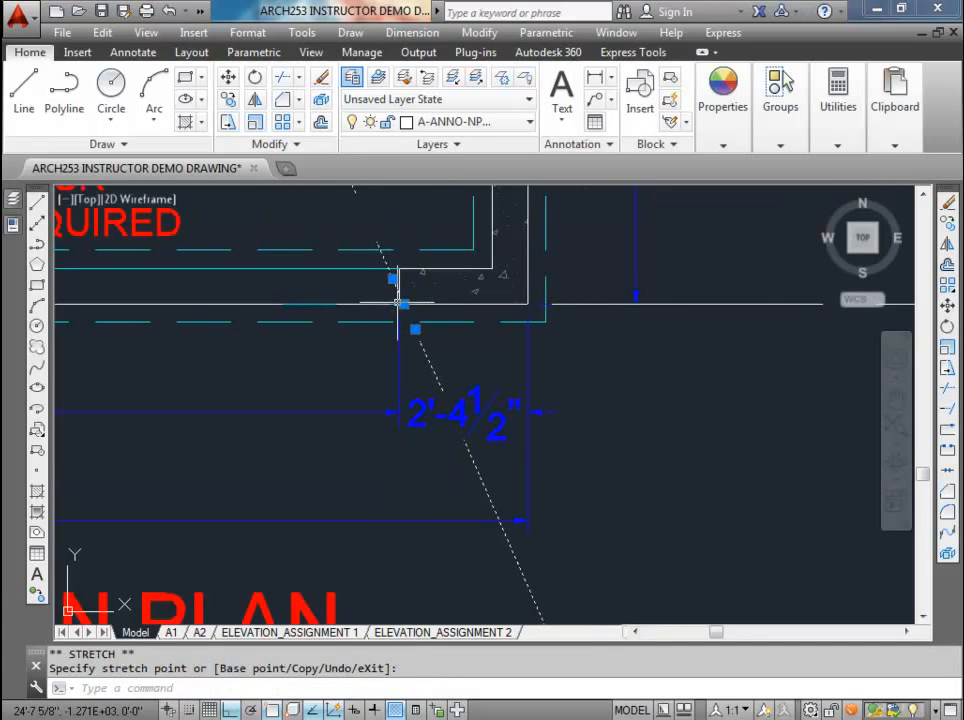
key("ctrl+z")
key("ctrl+z")
Step: Shift the right vertical construction line by its middle grip exactly onto the door opening's right corner
left_click(407, 297)
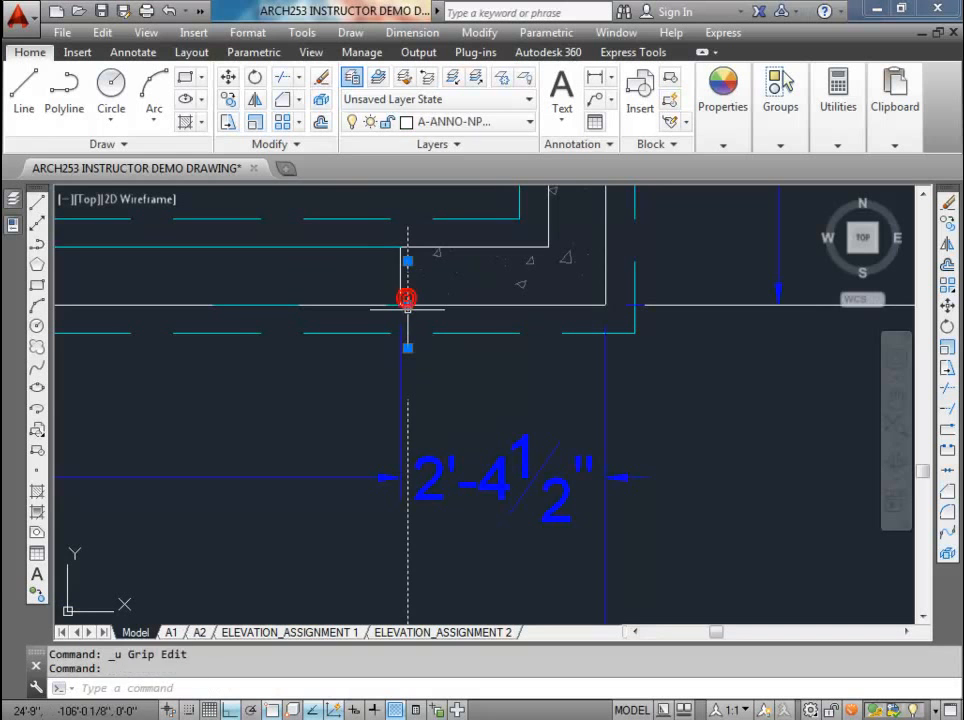
left_click(407, 310)
left_click(394, 305)
Step: Shift the left vertical construction line by its middle grip exactly onto the door opening's left corner
scroll(392, 305, "down", 3)
middle_click_drag(340, 334, 480, 345)
scroll(264, 321, "up", 5)
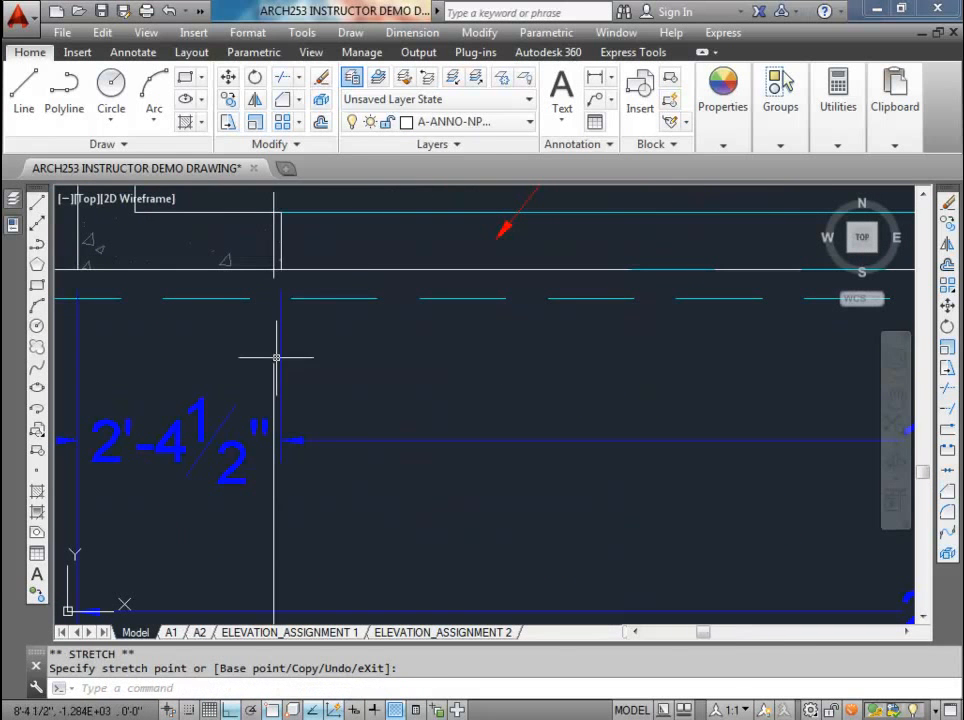
left_click(275, 361)
left_click(263, 374)
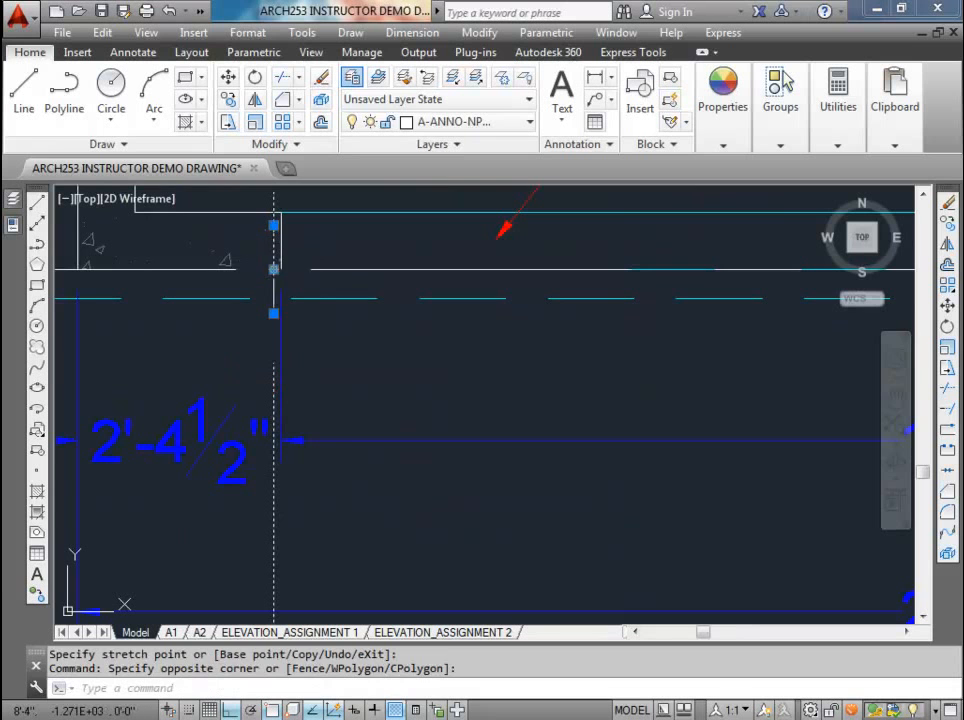
left_click(274, 269)
scroll(282, 270, "down", 5)
key("Escape")
key("Escape")
Step: Draw a 16' by 7' garage door rectangle up from the intersection of the left opening construction line and the grade line
scroll(292, 275, "down", 4)
middle_click_drag(339, 357, 323, 231)
middle_click_drag(334, 394, 336, 295)
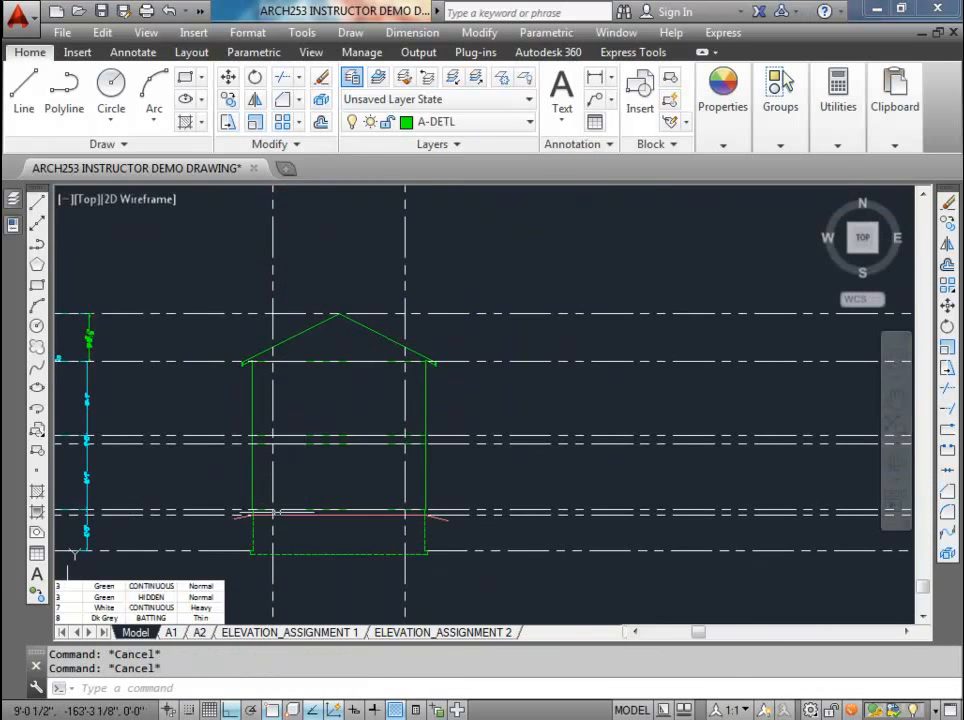
scroll(276, 512, "up", 4)
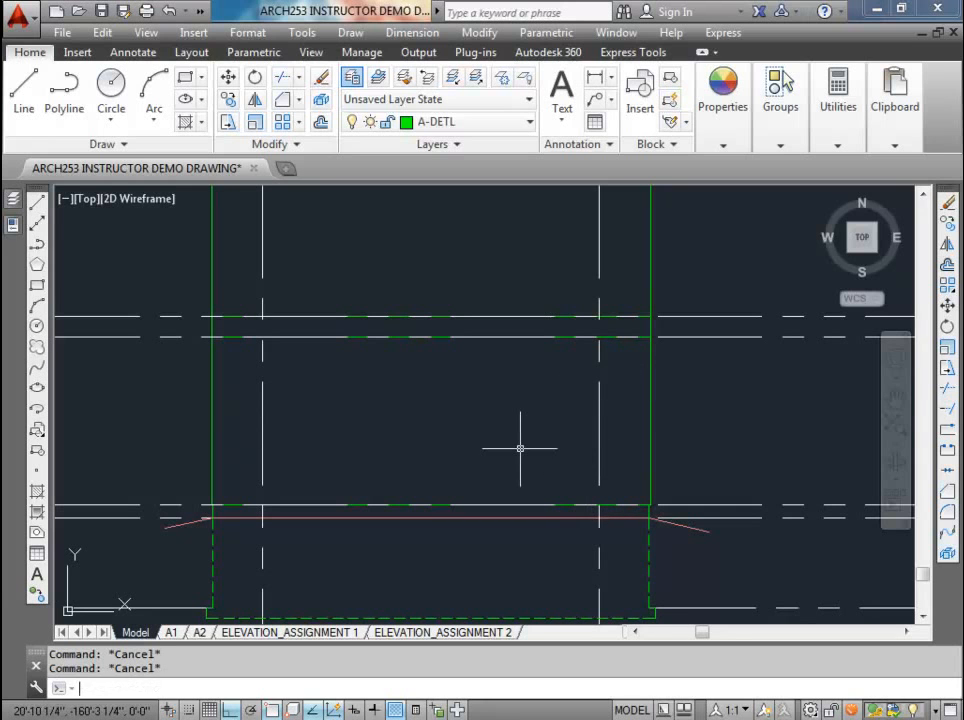
type("c")
key("Return")
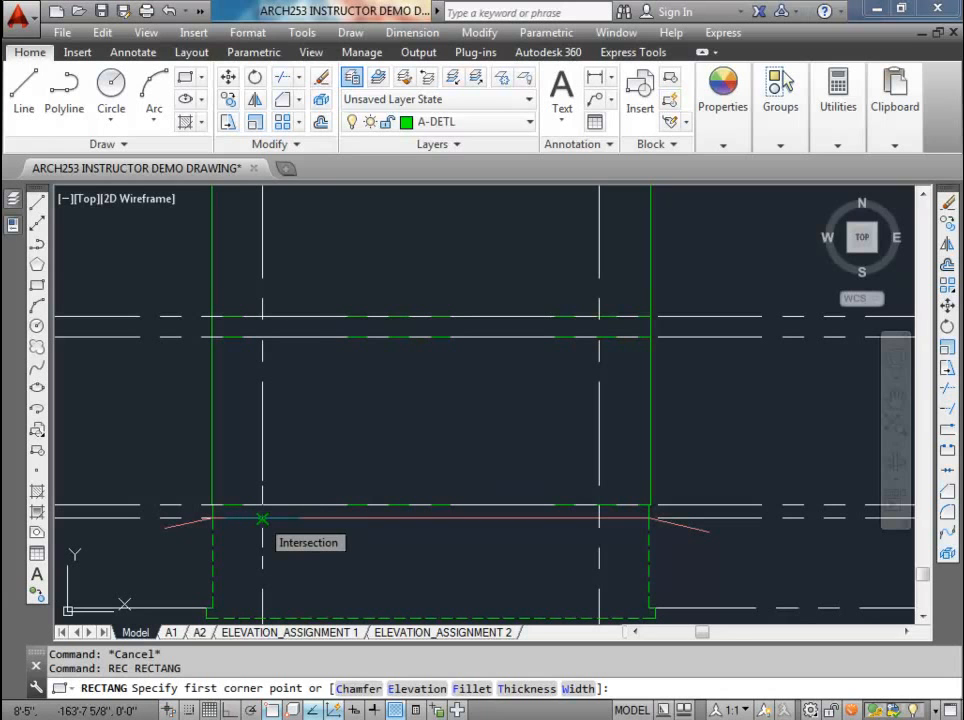
left_click(262, 518)
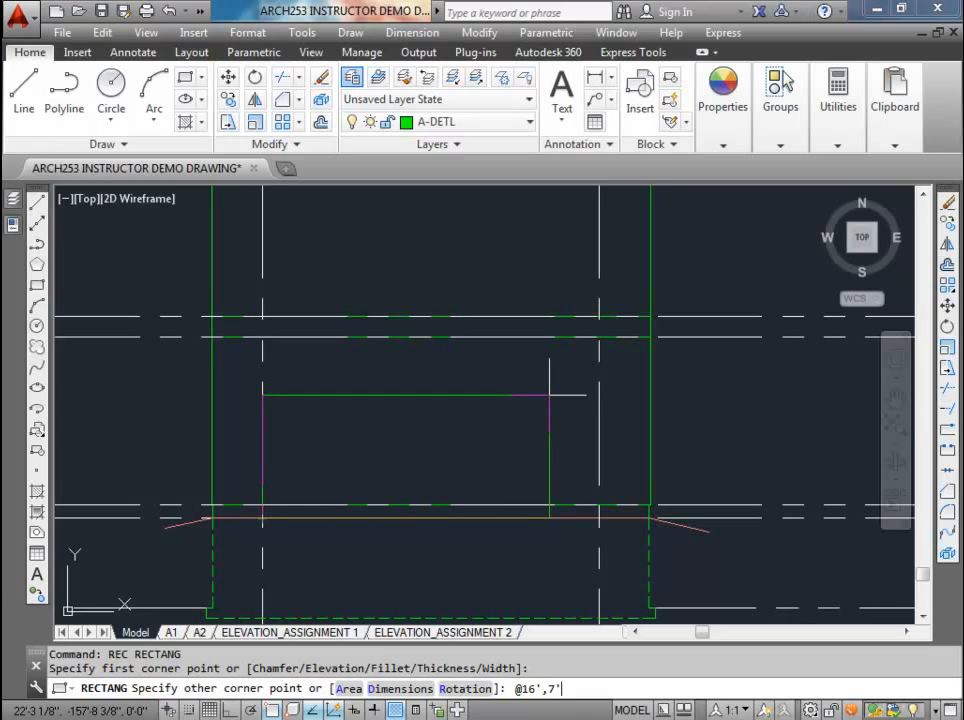
key("Return")
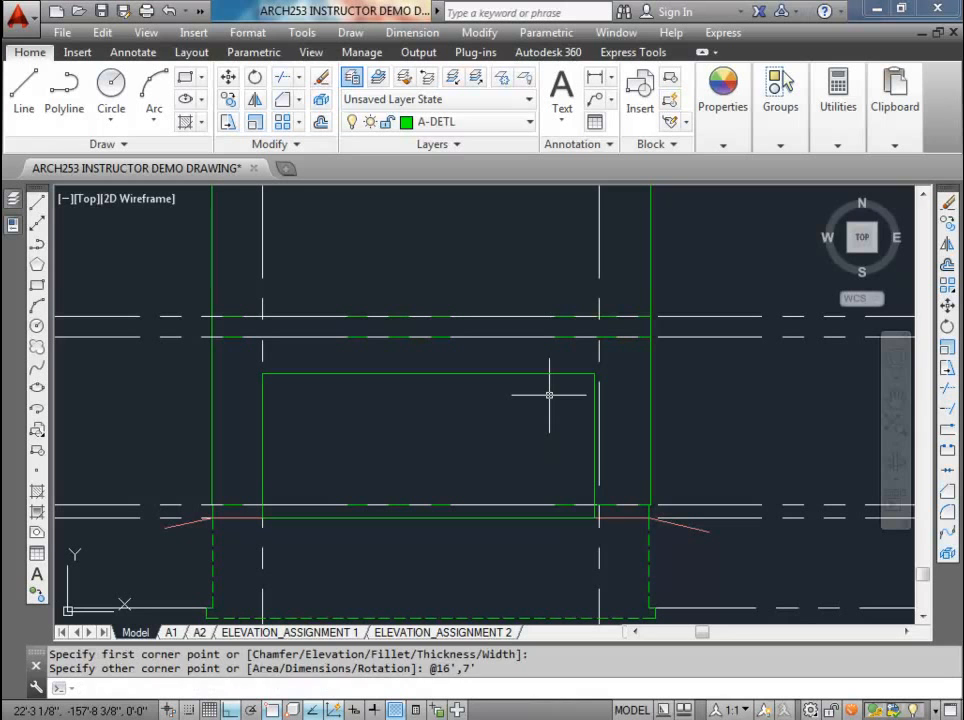
key("Escape")
key("Escape")
Step: Stretch the garage door rectangle's right edge onto the right door opening construction line
left_click(594, 388)
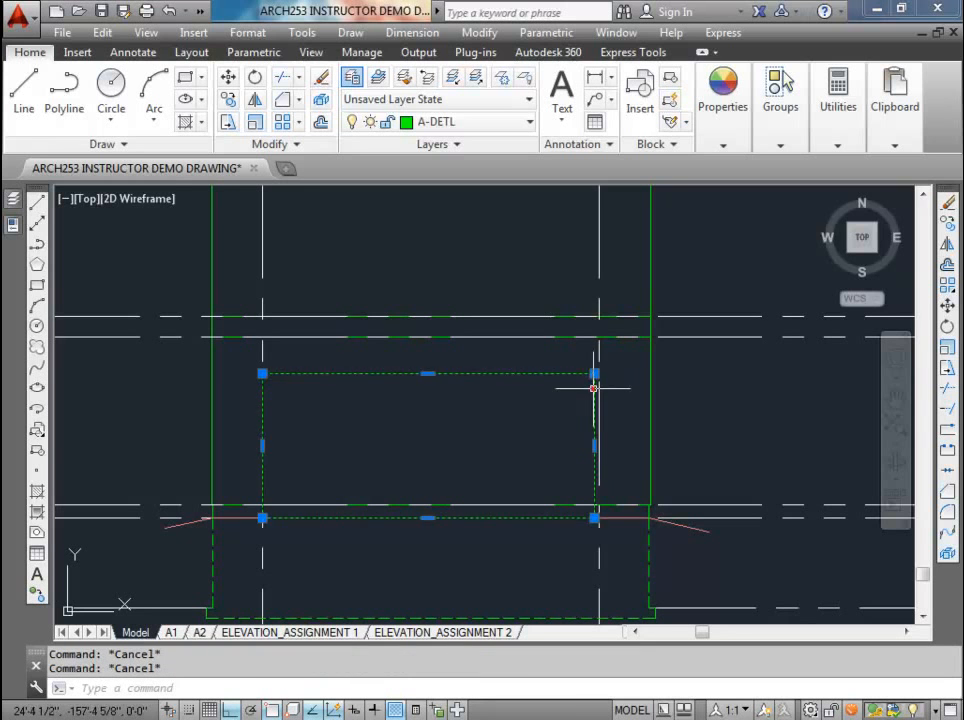
scroll(608, 448, "up", 4)
left_click(574, 441)
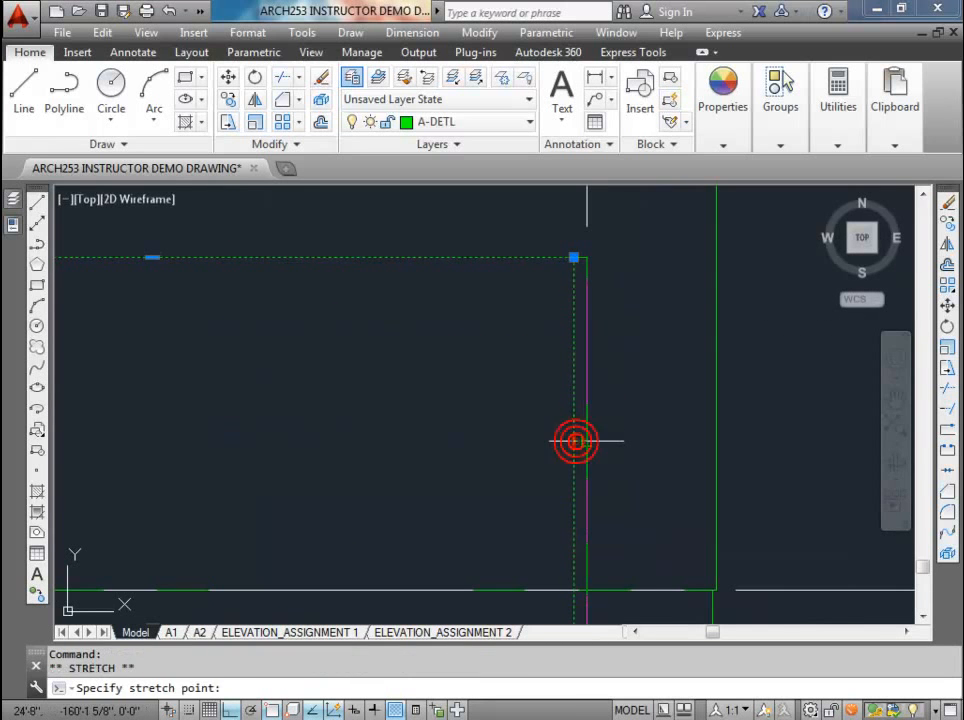
scroll(580, 441, "down", 4)
key("Escape")
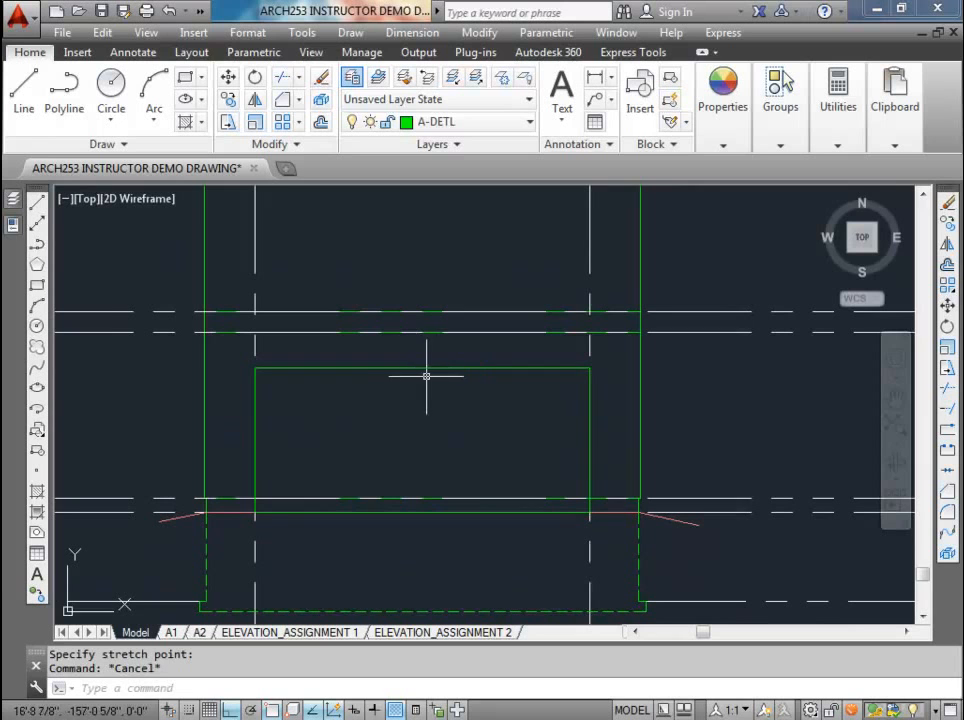
left_click(424, 368)
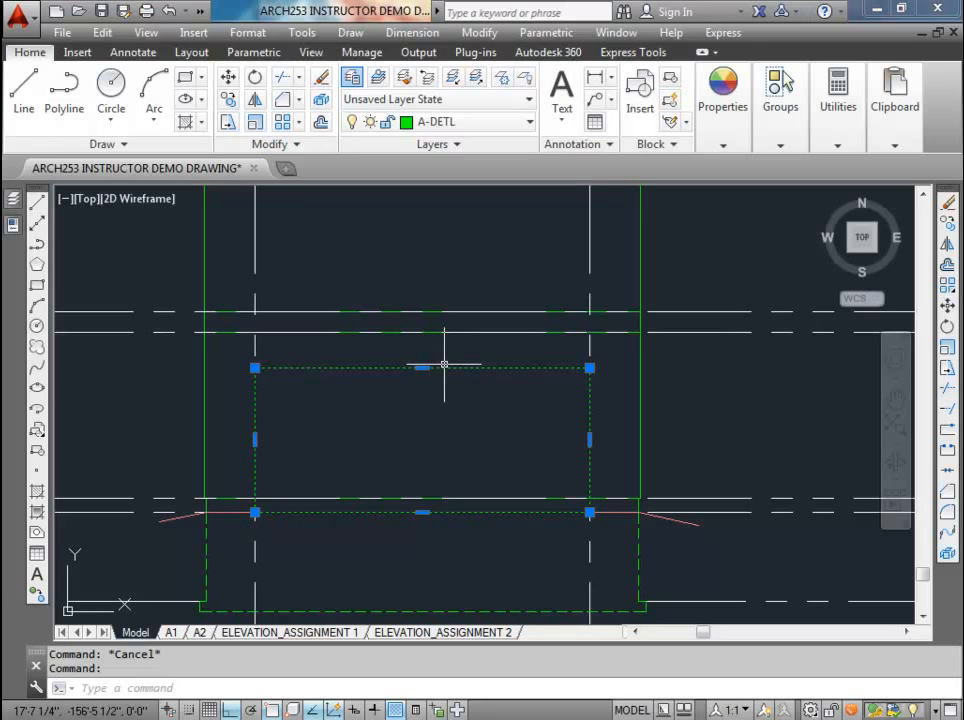
key("Escape")
scroll(437, 402, "down", 2)
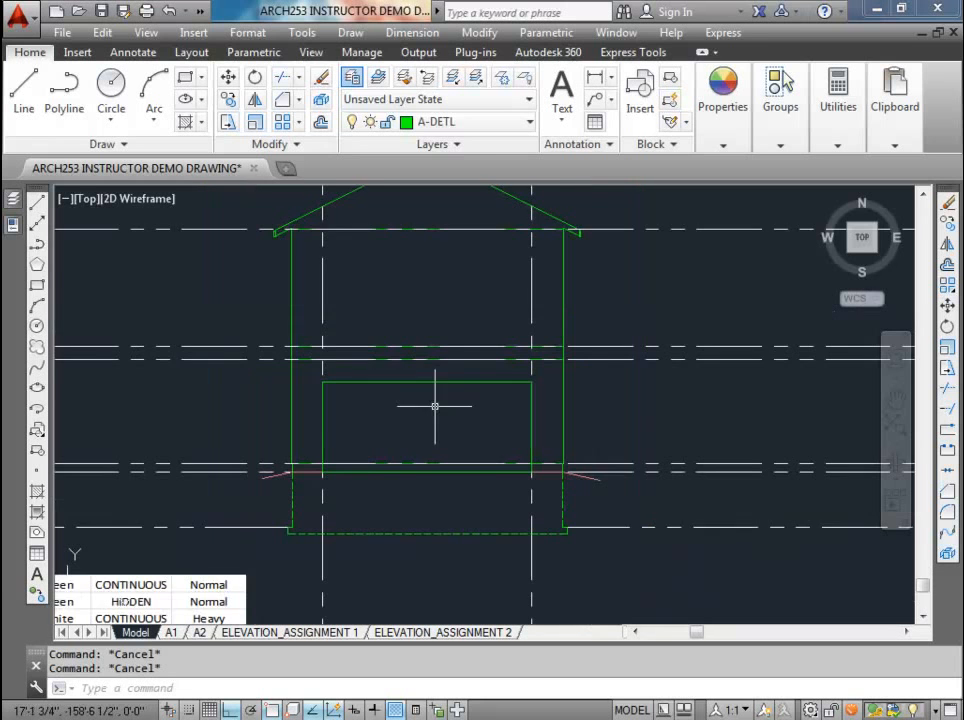
scroll(320, 463, "up", 2)
scroll(323, 465, "down", 4)
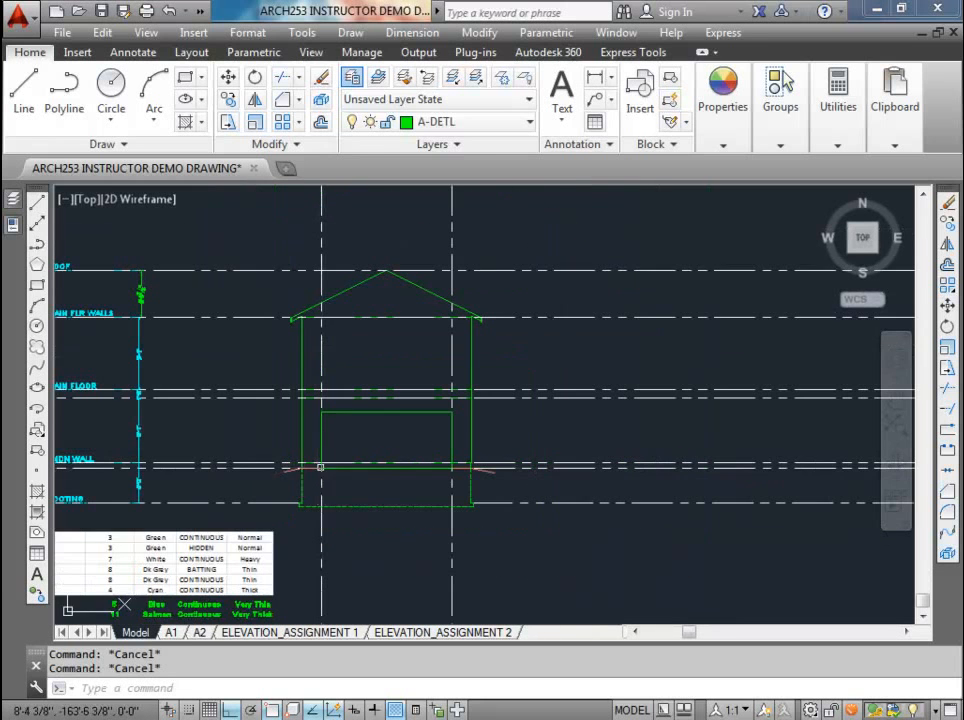
scroll(344, 440, "down", 2)
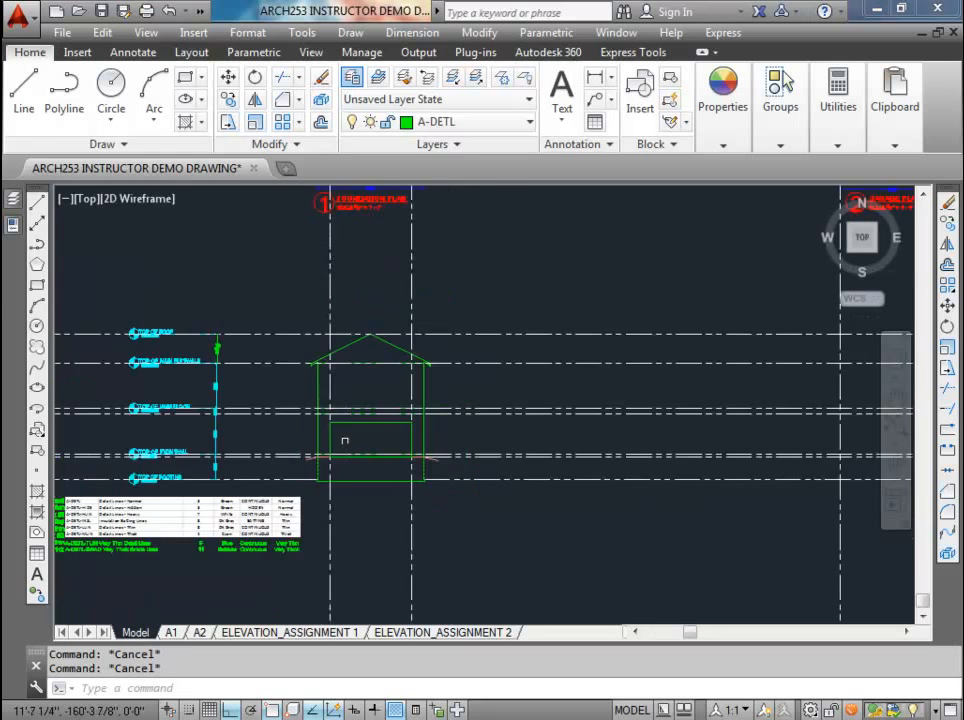
scroll(382, 358, "up", 4)
scroll(345, 425, "down", 4)
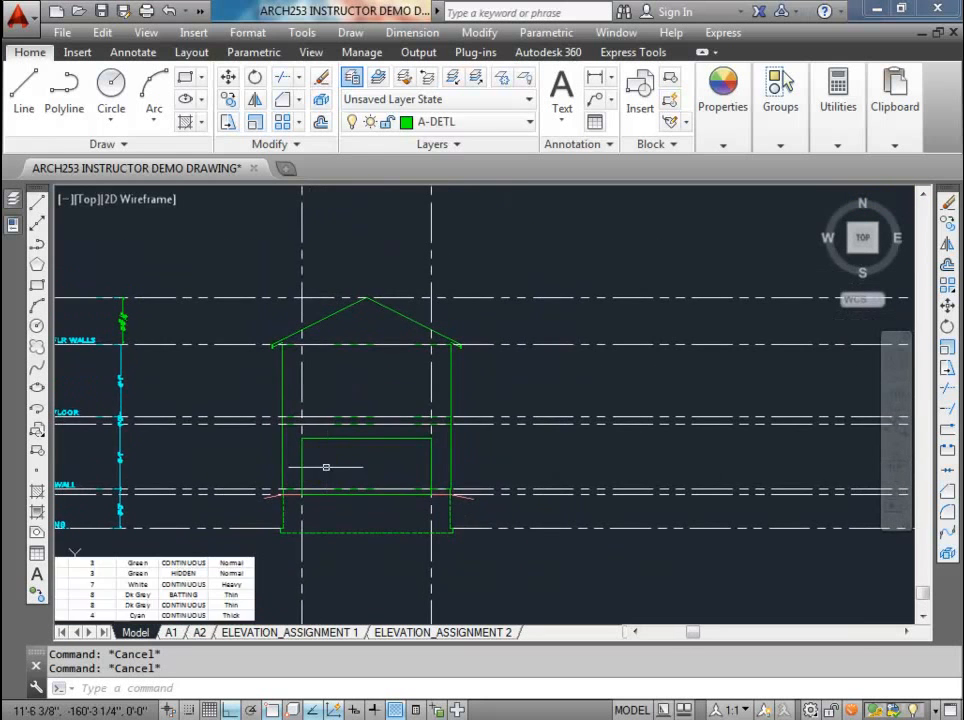
Step: Move the whole front elevation from the left foundation corner on the footing datum to plan 2's left wall construction line
left_click(276, 333)
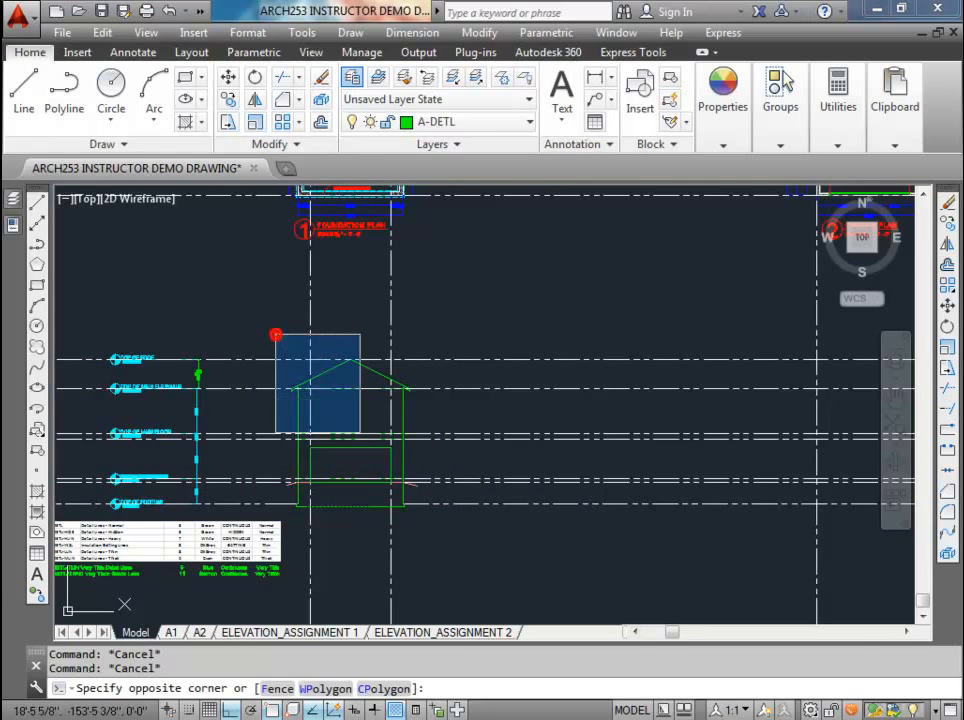
left_click(430, 517)
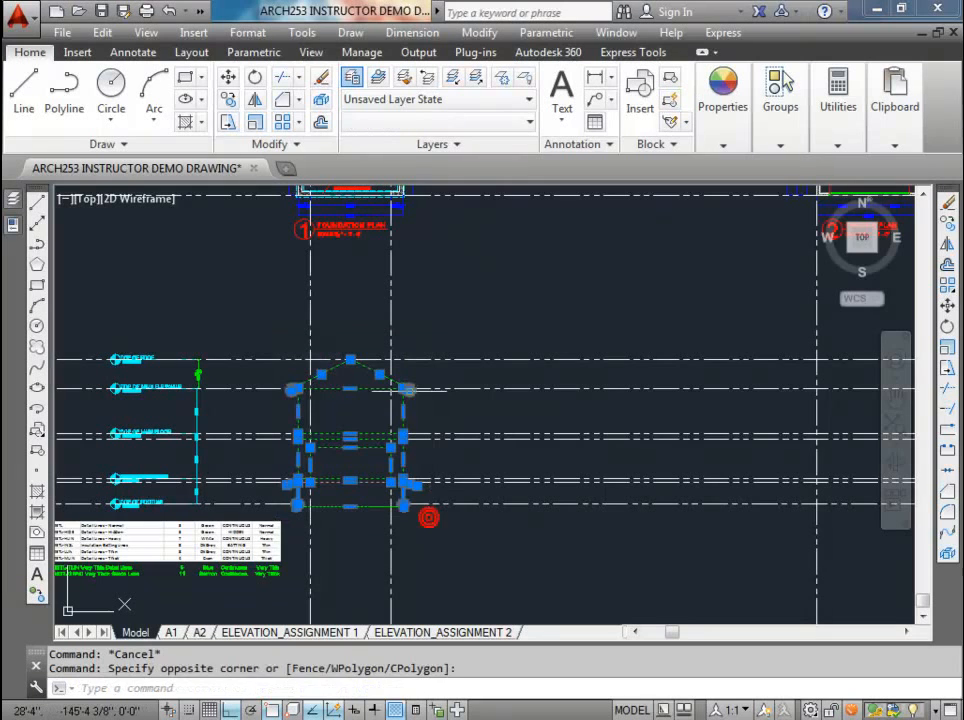
left_click(226, 77)
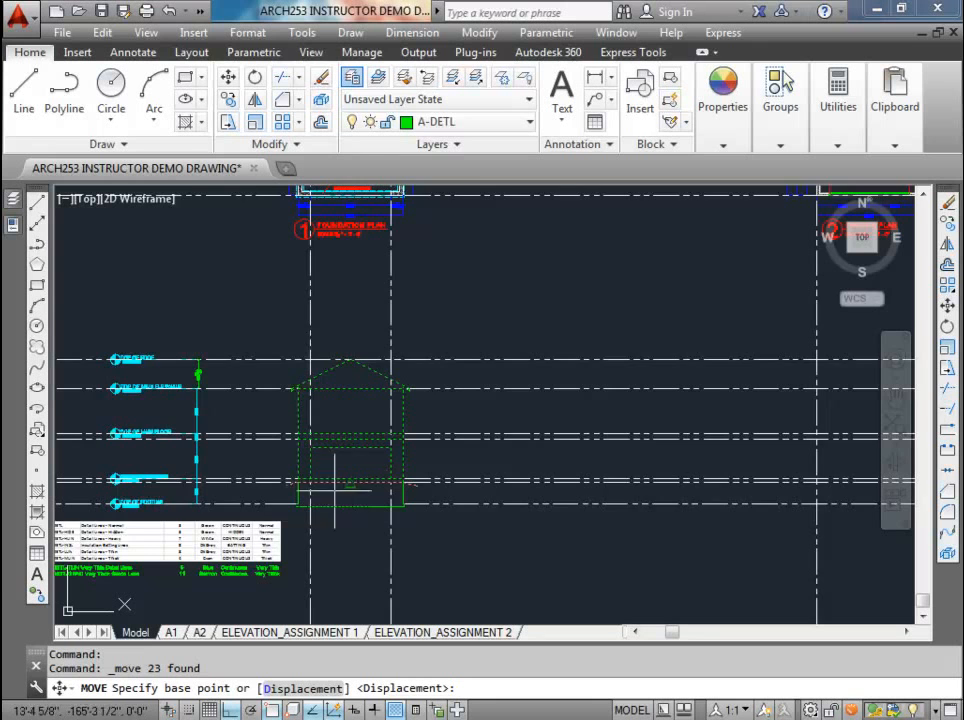
scroll(326, 512, "up", 2)
scroll(324, 490, "down", 2)
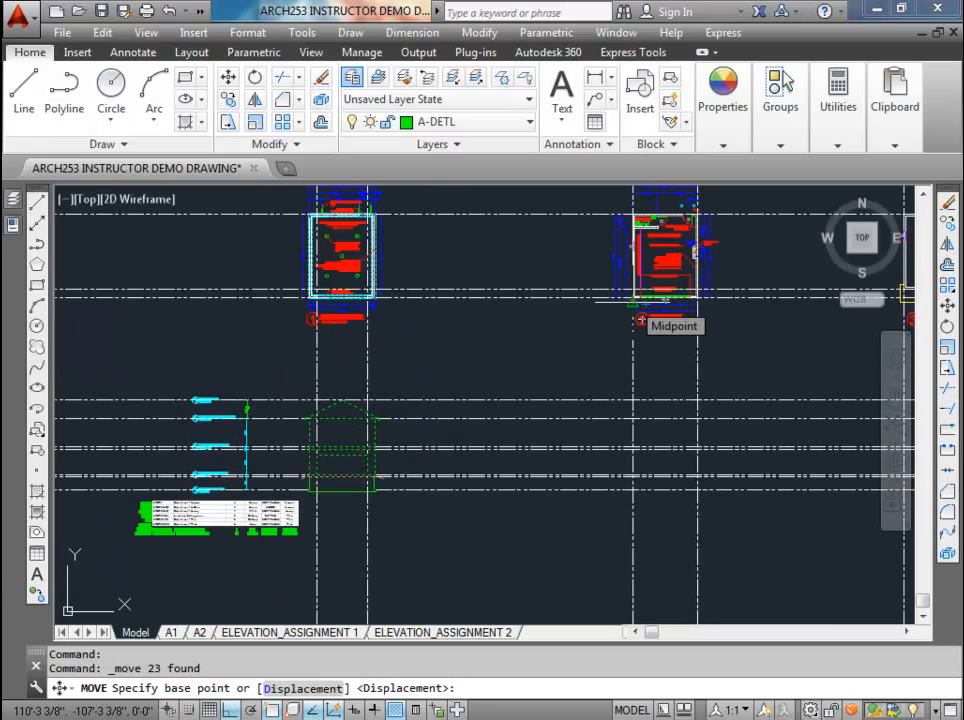
scroll(331, 480, "up", 4)
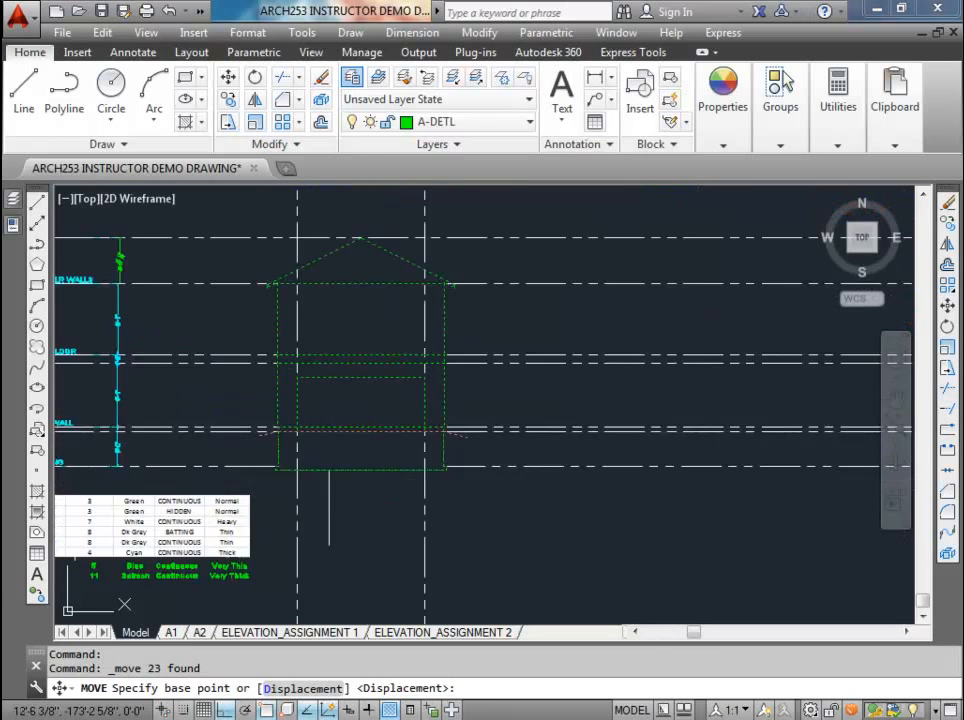
scroll(253, 436, "up", 4)
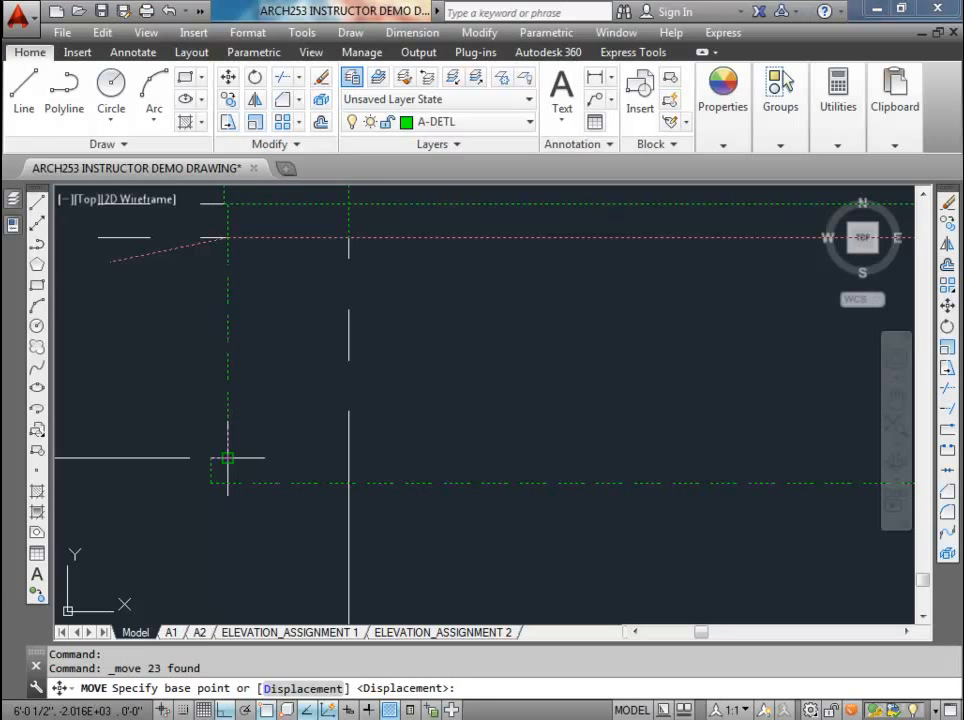
left_click(228, 458)
scroll(228, 456, "down", 4)
mouse_move(448, 456)
middle_mouse_down()
mouse_move(465, 462)
mouse_move(332, 460)
middle_mouse_up()
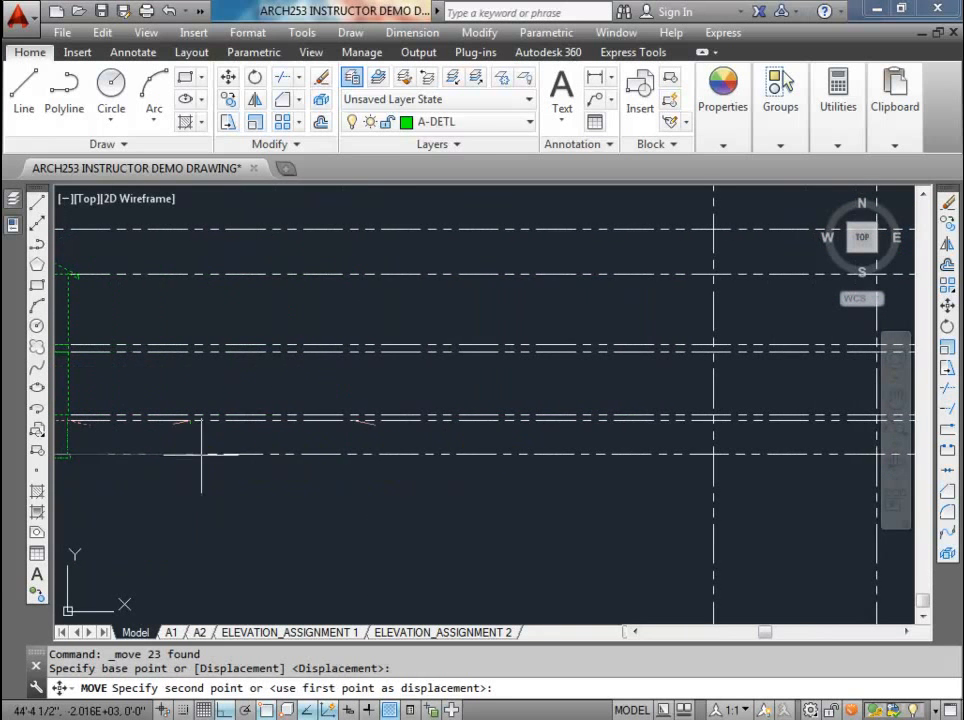
left_click(710, 456)
middle_click_drag(710, 456, 499, 447)
scroll(510, 438, "down", 4)
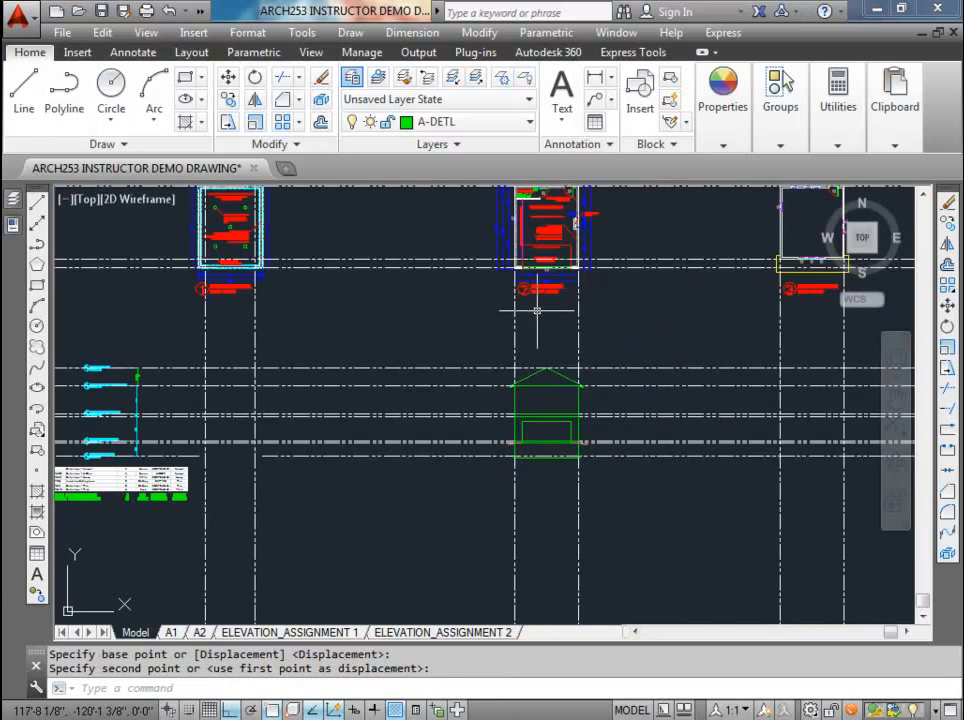
middle_click_drag(533, 307, 484, 393)
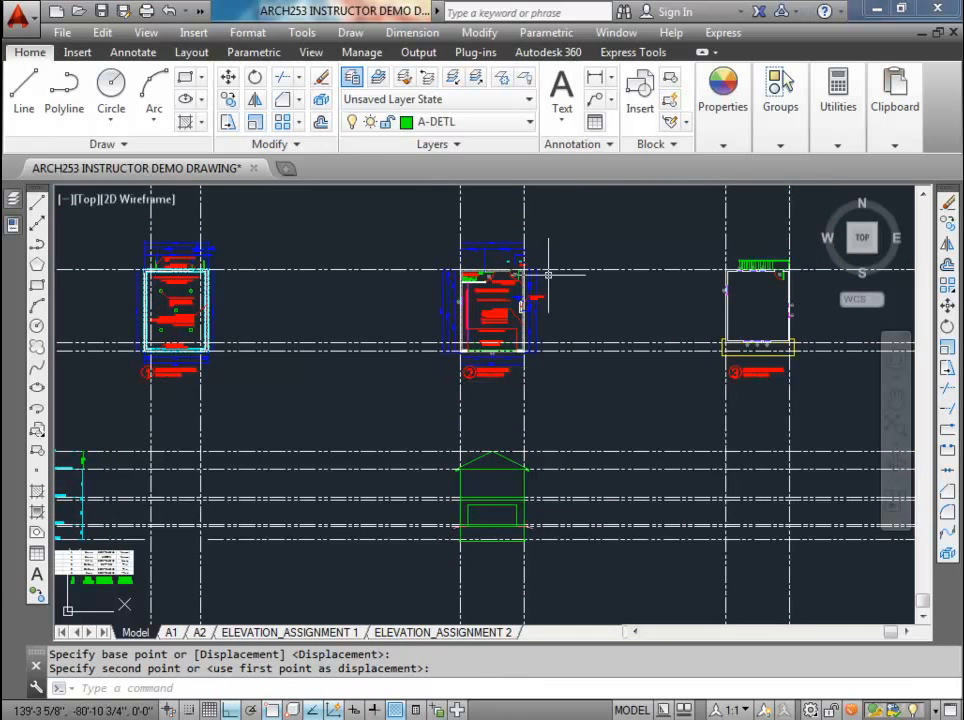
scroll(510, 434, "up", 2)
middle_click_drag(509, 431, 473, 318)
scroll(468, 480, "up", 4)
scroll(455, 455, "down", 2)
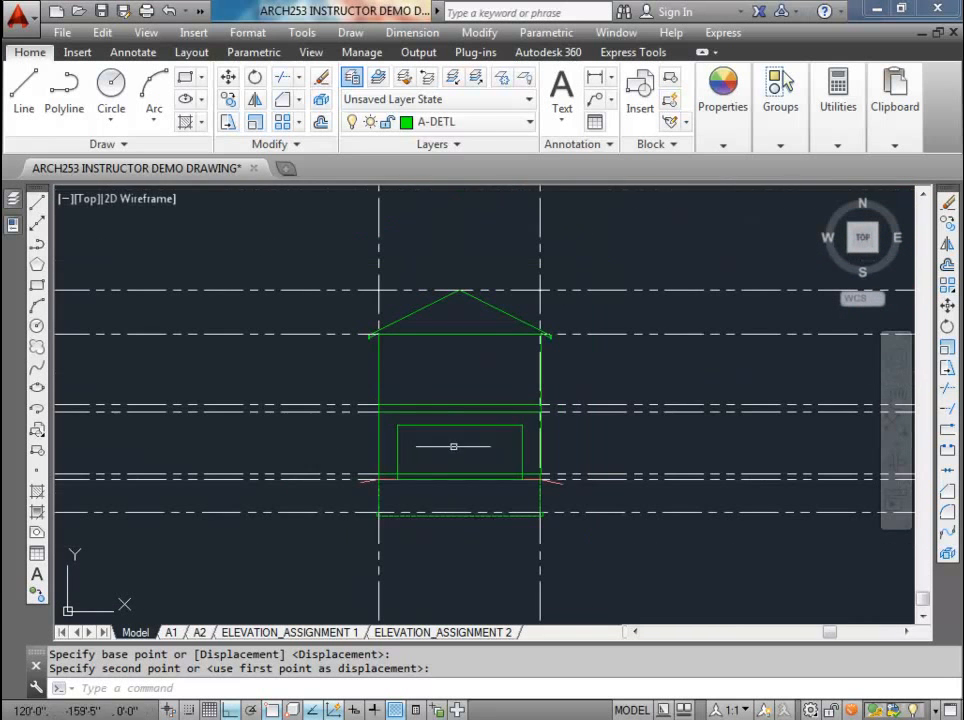
Step: Move the whole front elevation along the footing datum so its left foundation corner meets the main floor plan's left wall construction line
scroll(421, 376, "down", 3)
left_click(377, 316)
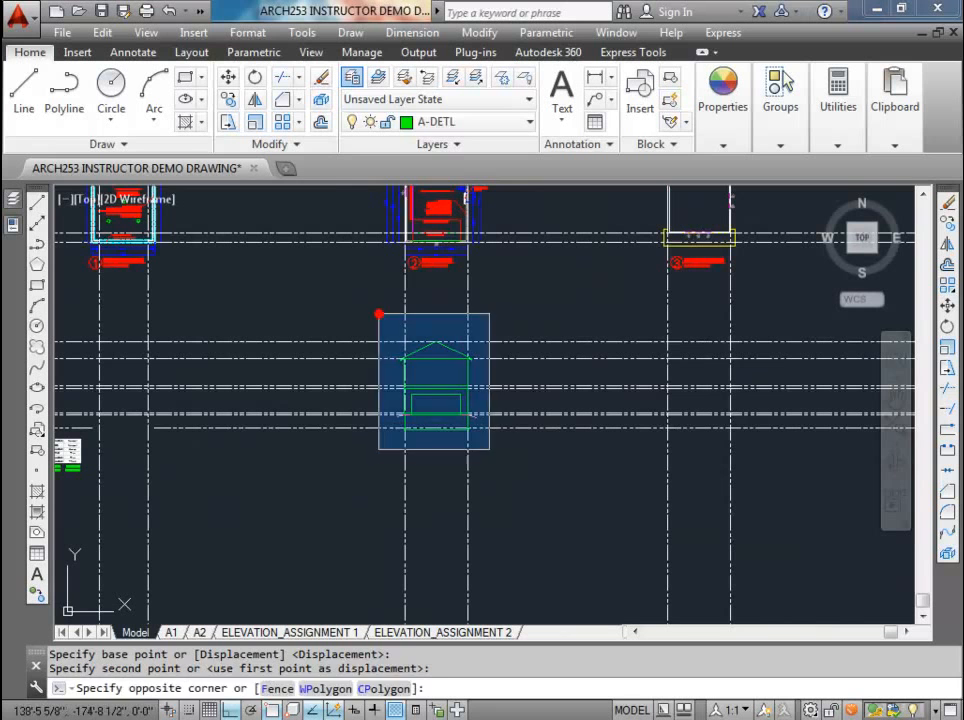
left_click(491, 452)
left_click(228, 78)
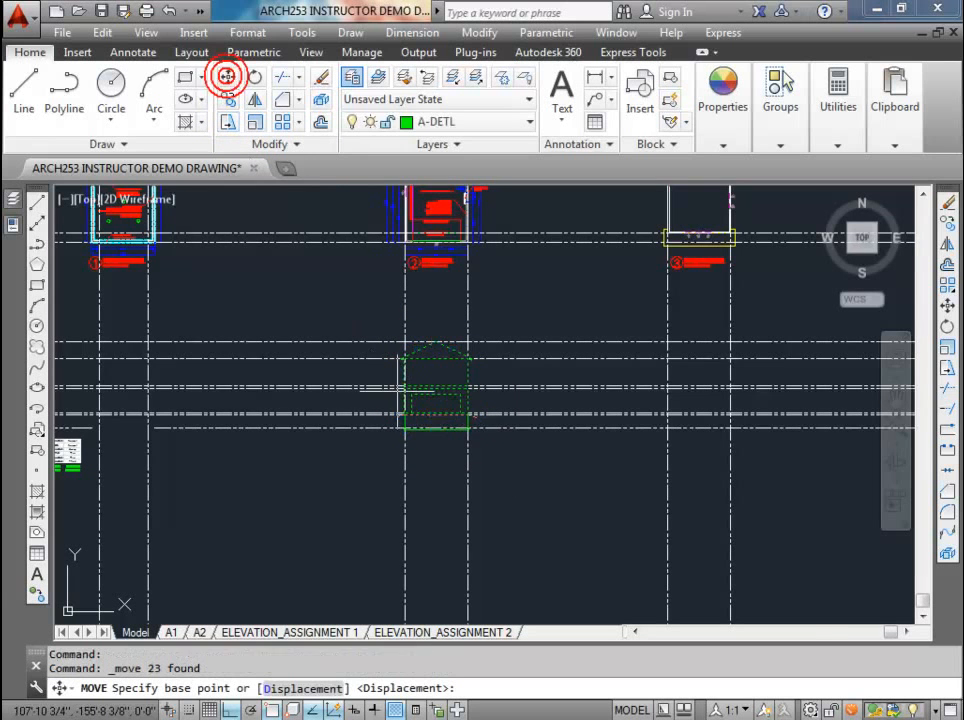
scroll(418, 364, "up", 6)
left_click(334, 335)
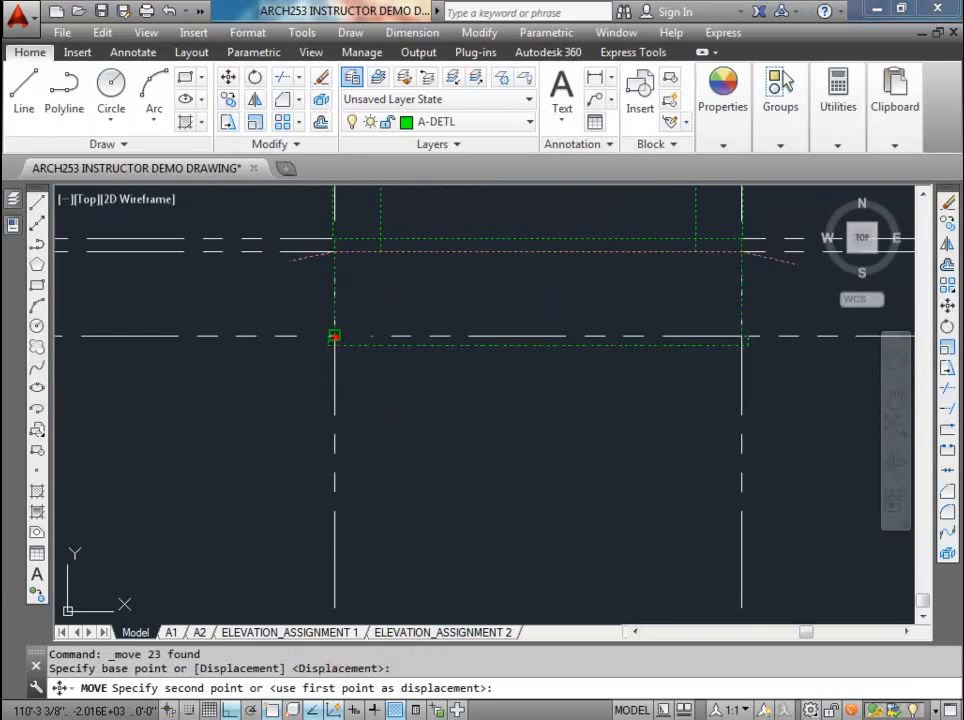
scroll(334, 335, "down", 5)
middle_click_drag(640, 345, 409, 353)
scroll(492, 357, "up", 3)
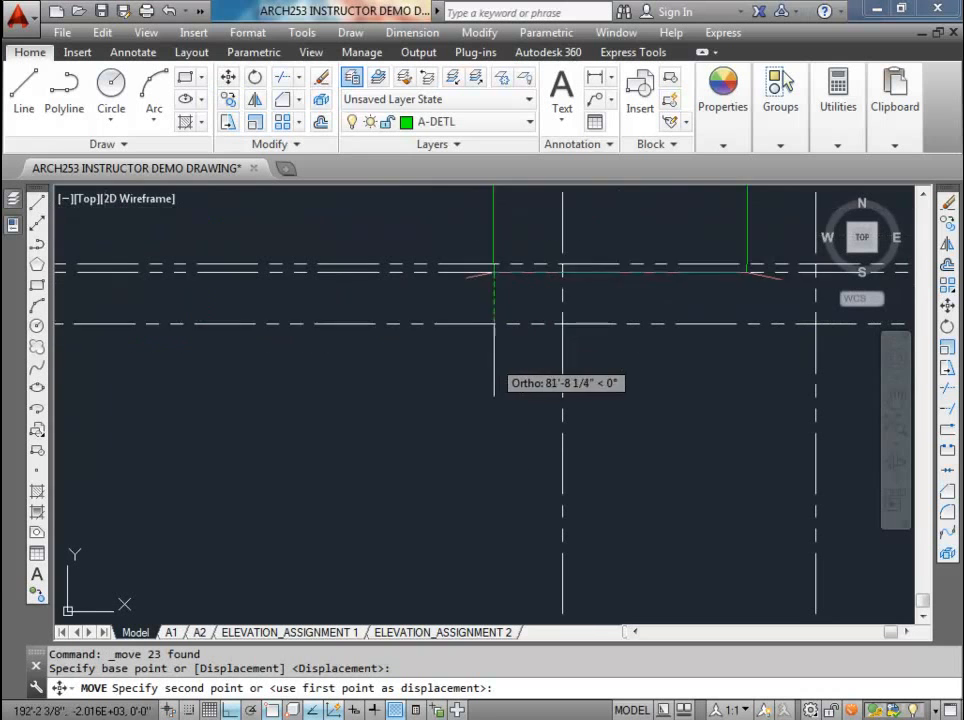
left_click(561, 324)
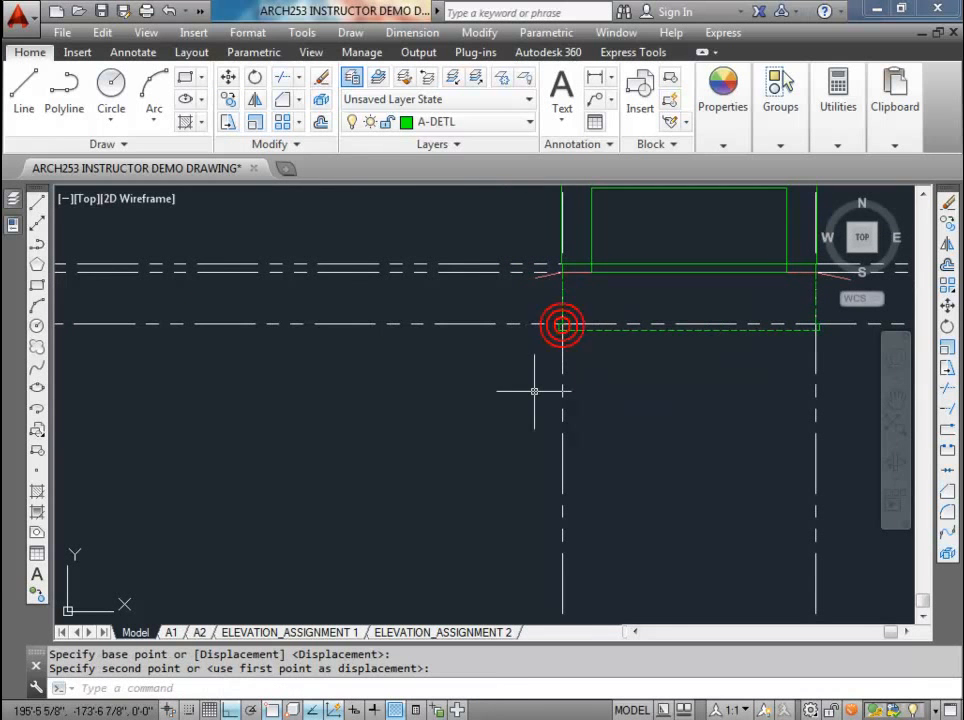
scroll(530, 398, "down", 3)
middle_click_drag(530, 398, 455, 487)
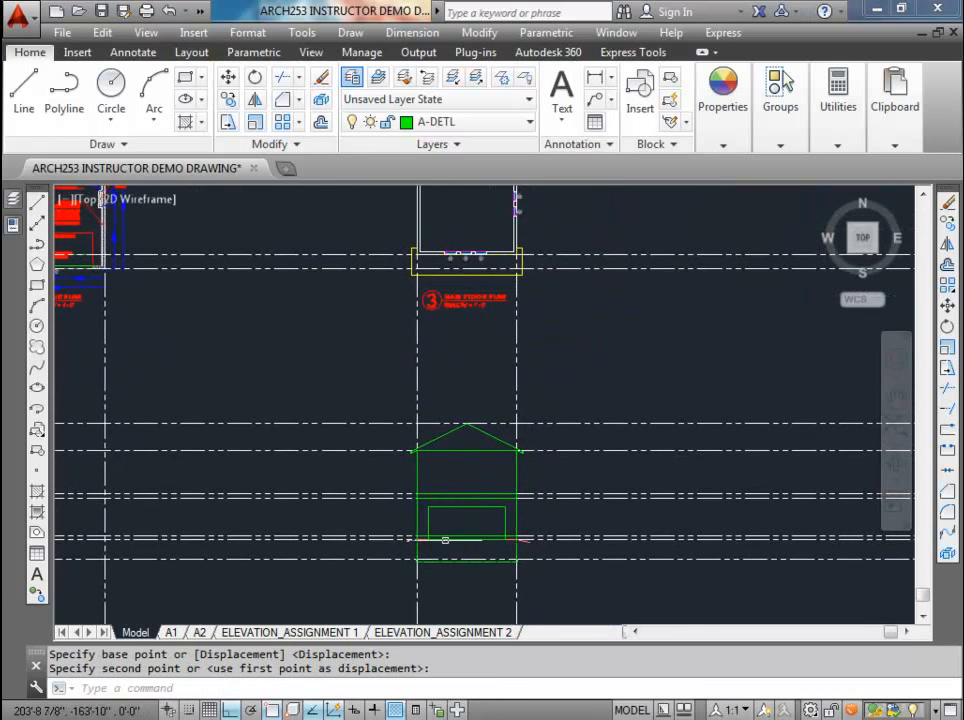
scroll(440, 492, "up", 5)
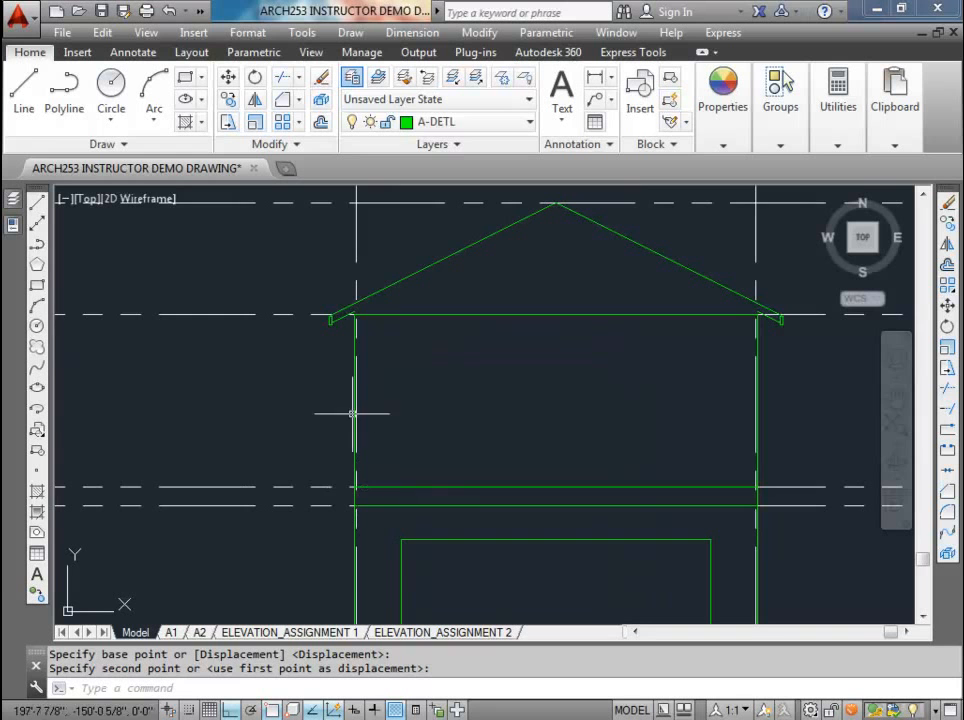
scroll(352, 413, "up", 2)
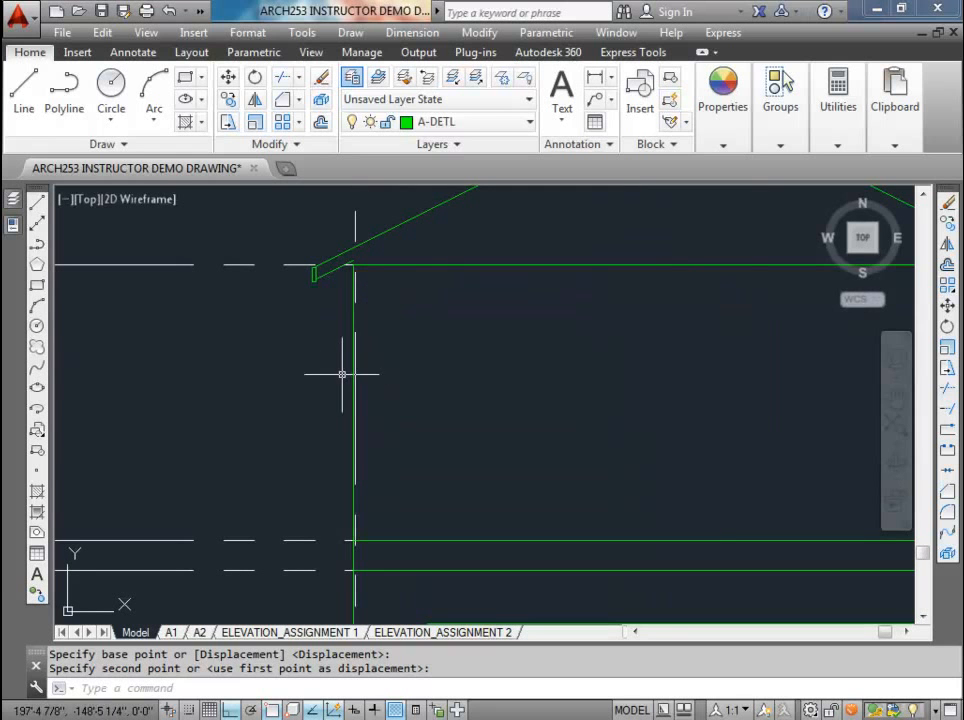
Step: Make A-ANNO-NPLT the current layer by matching a construction line below the main floor plan
scroll(342, 374, "down", 5)
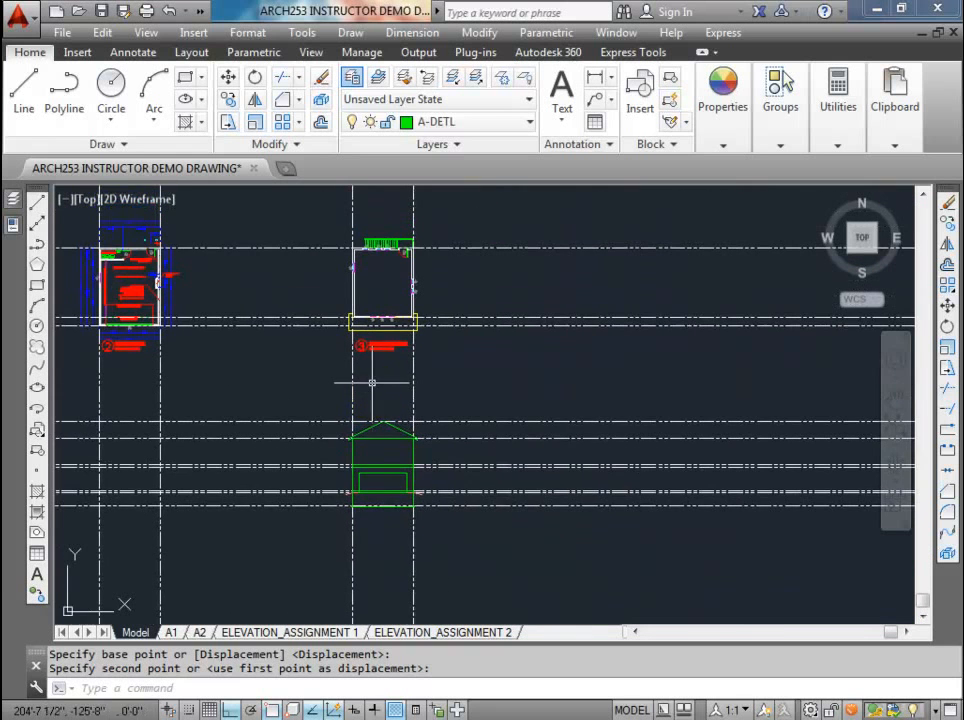
scroll(372, 318, "up", 5)
key("Escape")
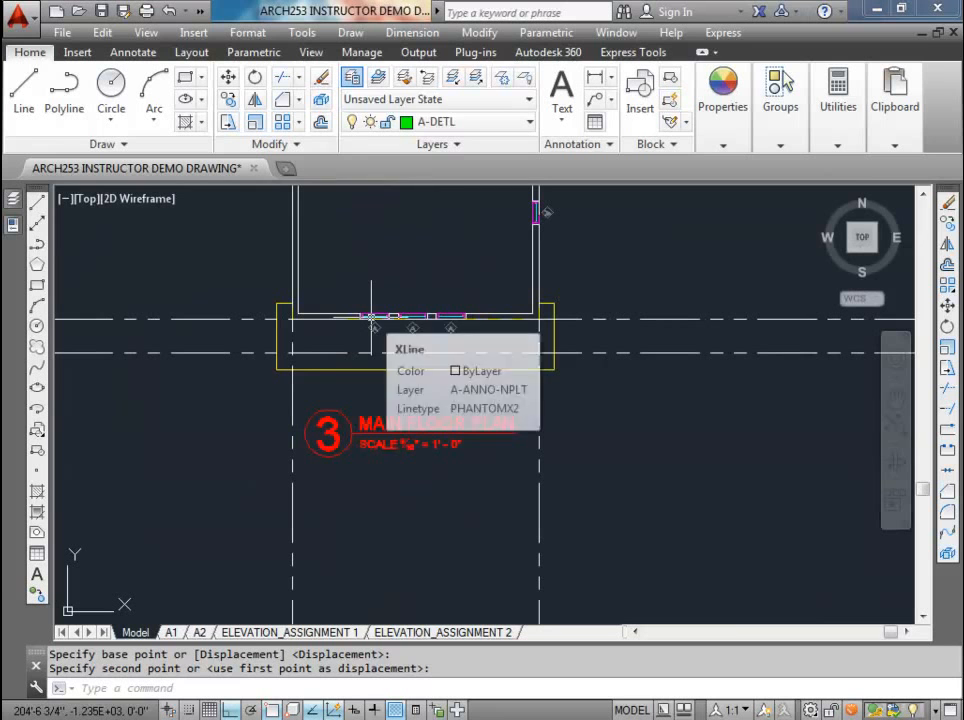
left_click(377, 78)
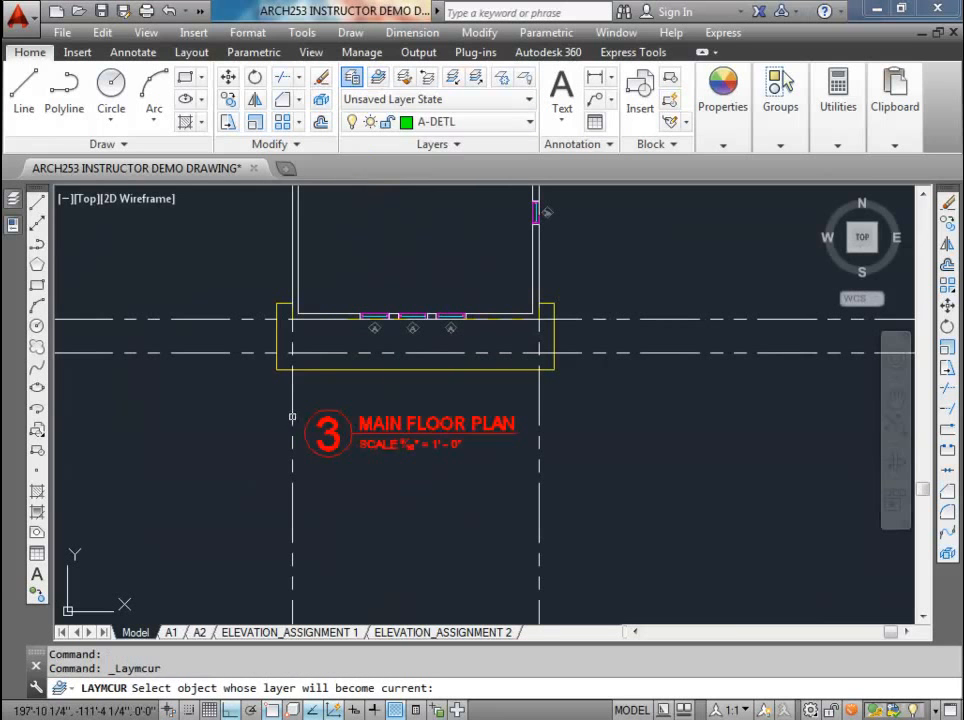
left_click(292, 416)
Step: Draw vertical construction lines through both opening edges of each of the three front windows in the main floor plan
scroll(386, 393, "down", 4)
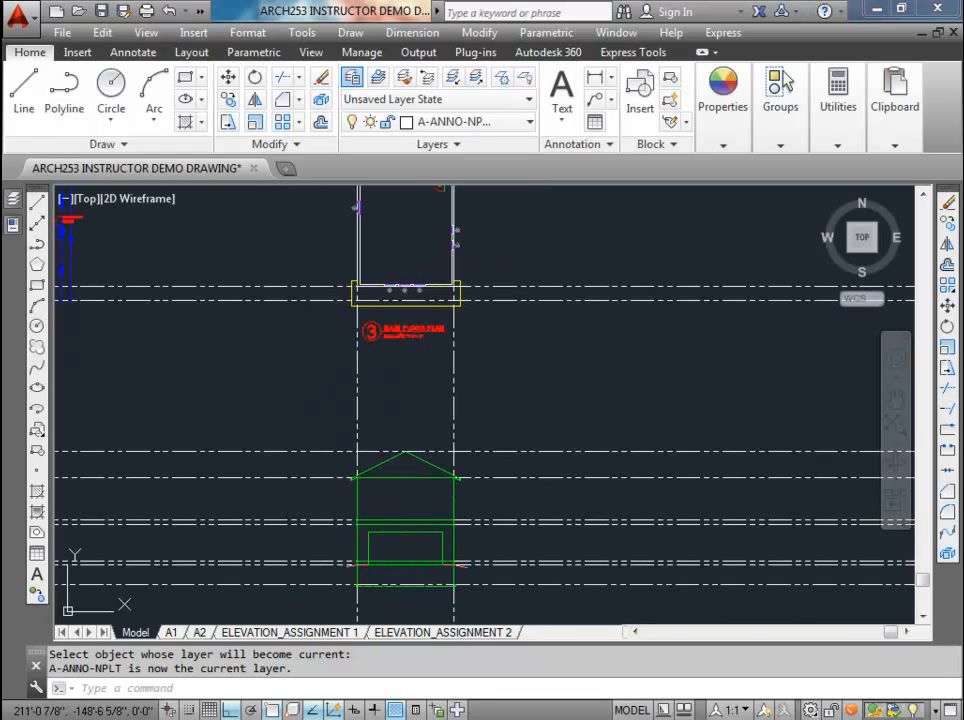
middle_click_drag(390, 278, 425, 398)
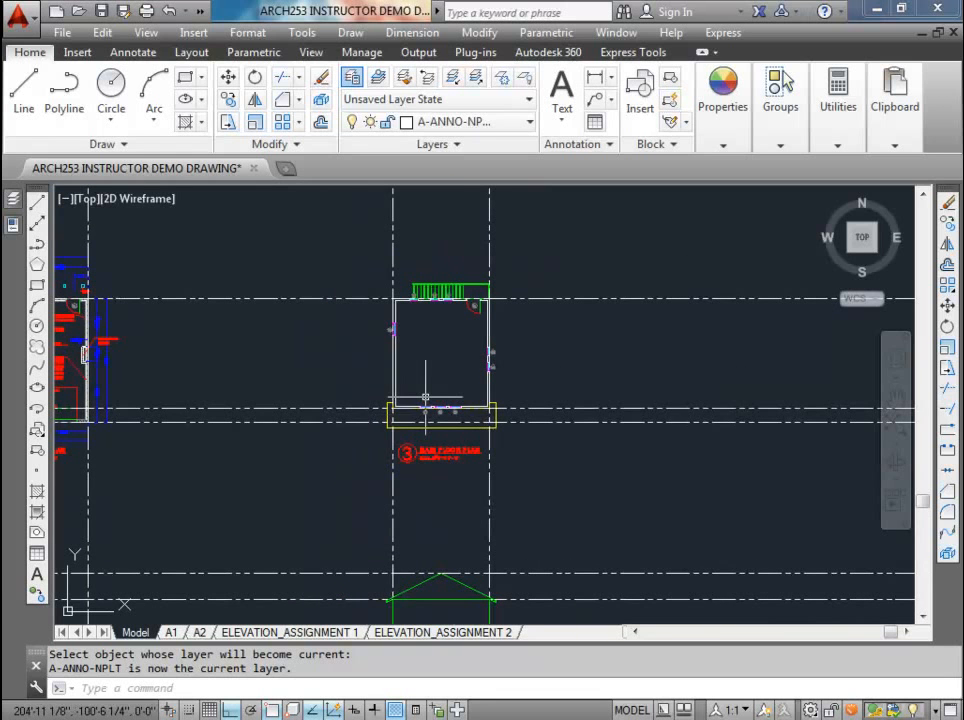
type("xline")
key("Return")
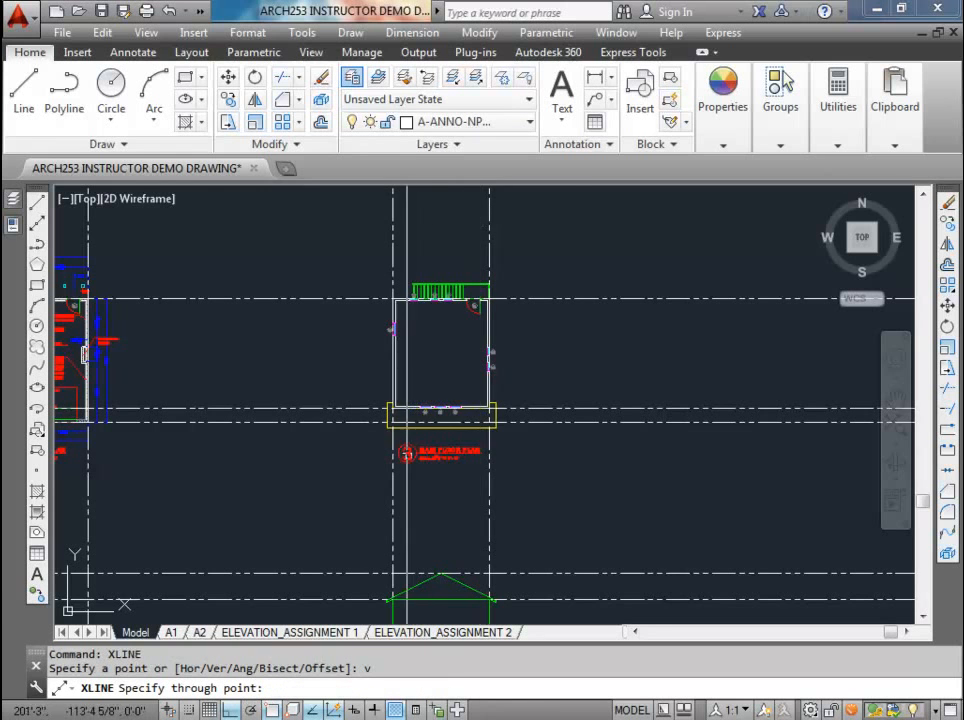
scroll(415, 408, "up", 8)
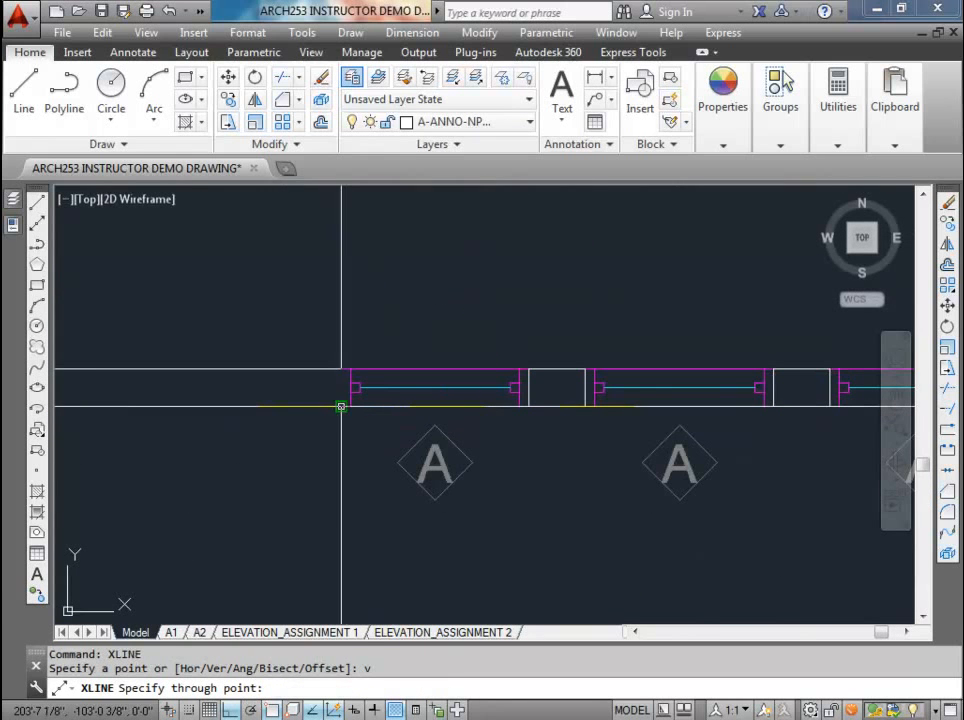
left_click(341, 407)
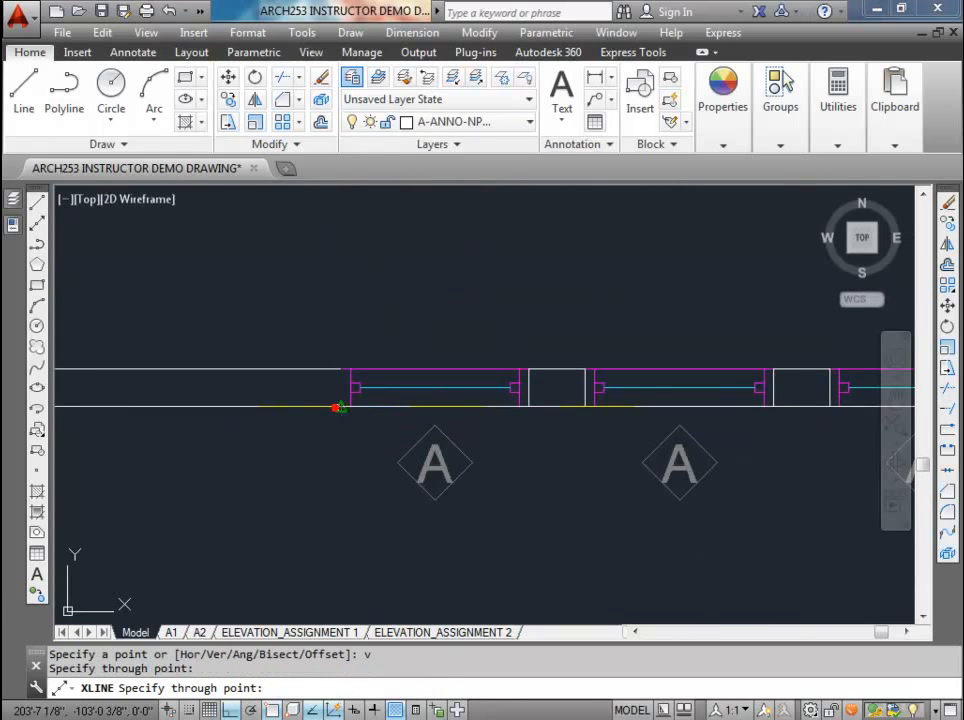
left_click(529, 407)
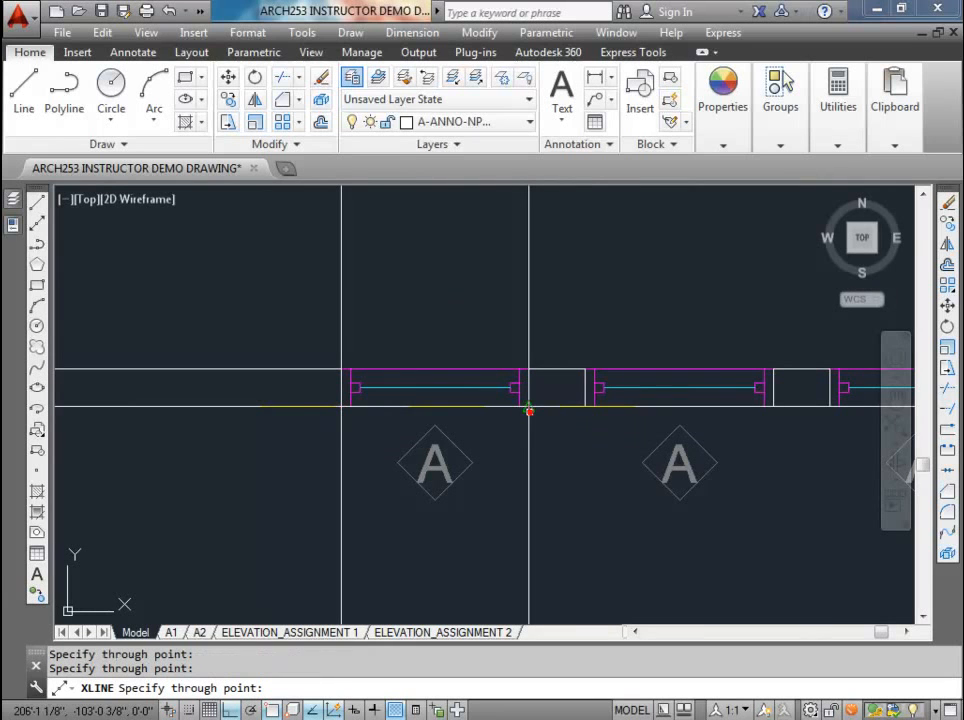
left_click(775, 409)
middle_click_drag(783, 428, 705, 419)
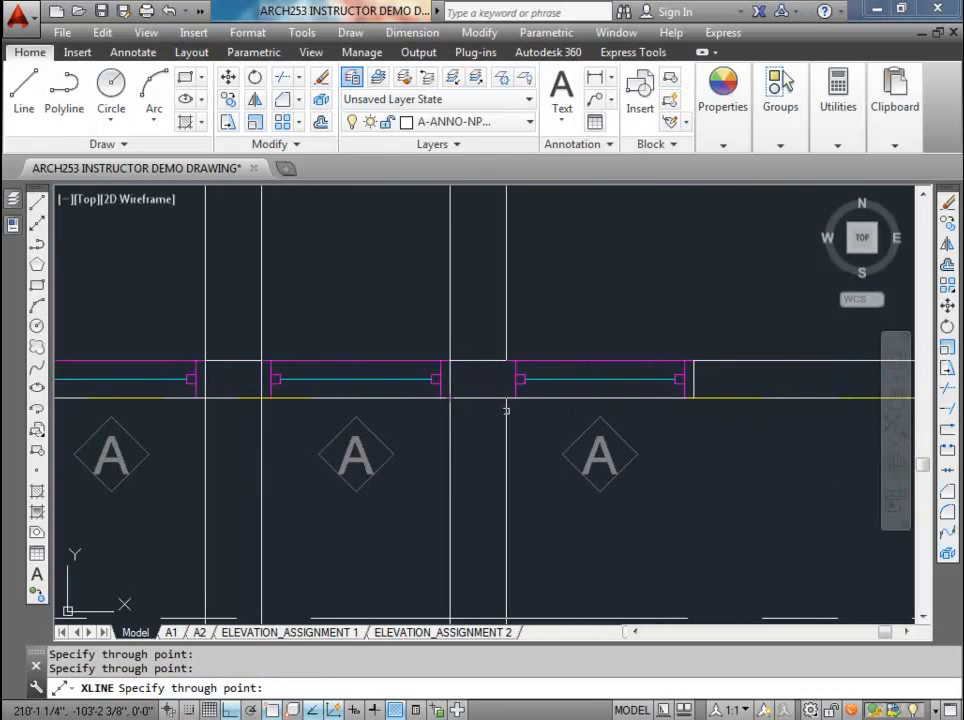
left_click(506, 398)
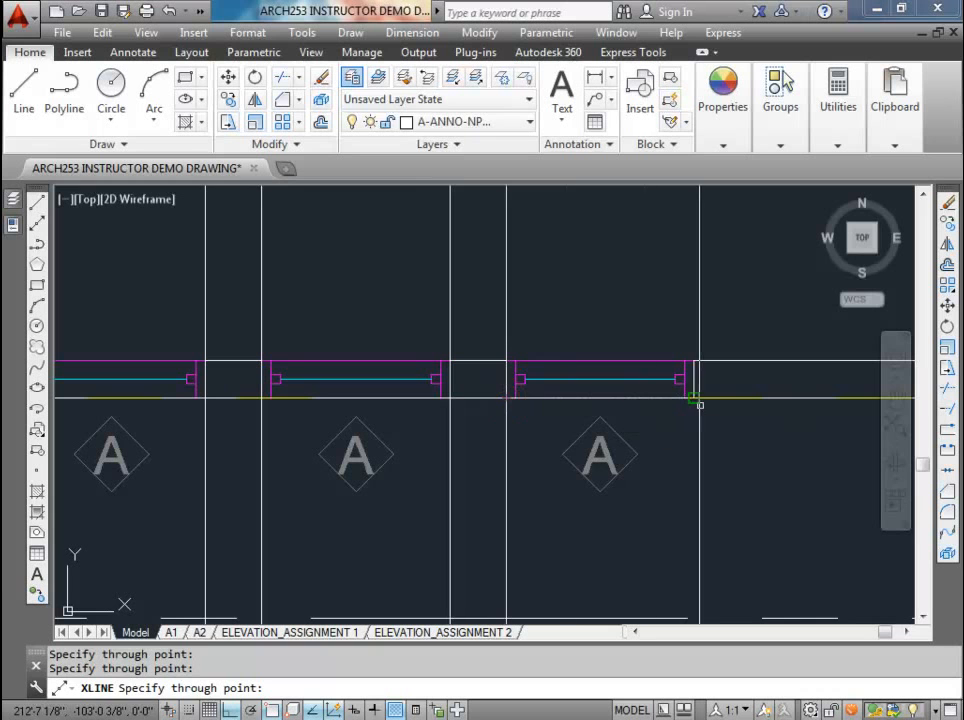
left_click(696, 400)
key("Escape")
scroll(650, 420, "down", 5)
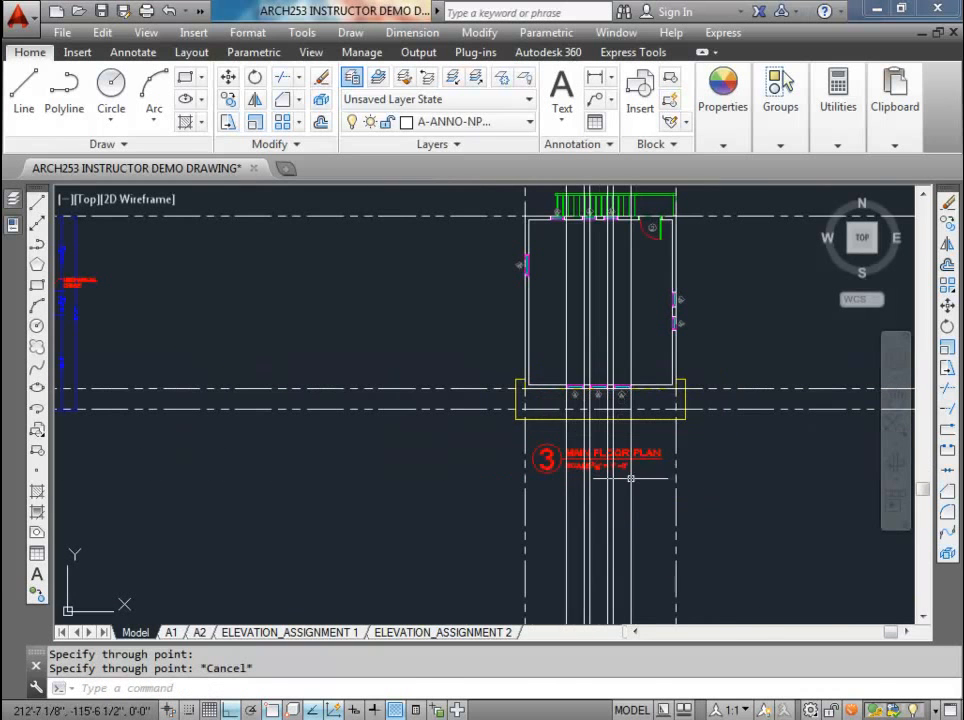
Step: Set the linetype of the six vertical window construction lines to PHANTOMX2
left_click(641, 519)
left_click(419, 372)
left_click(723, 100)
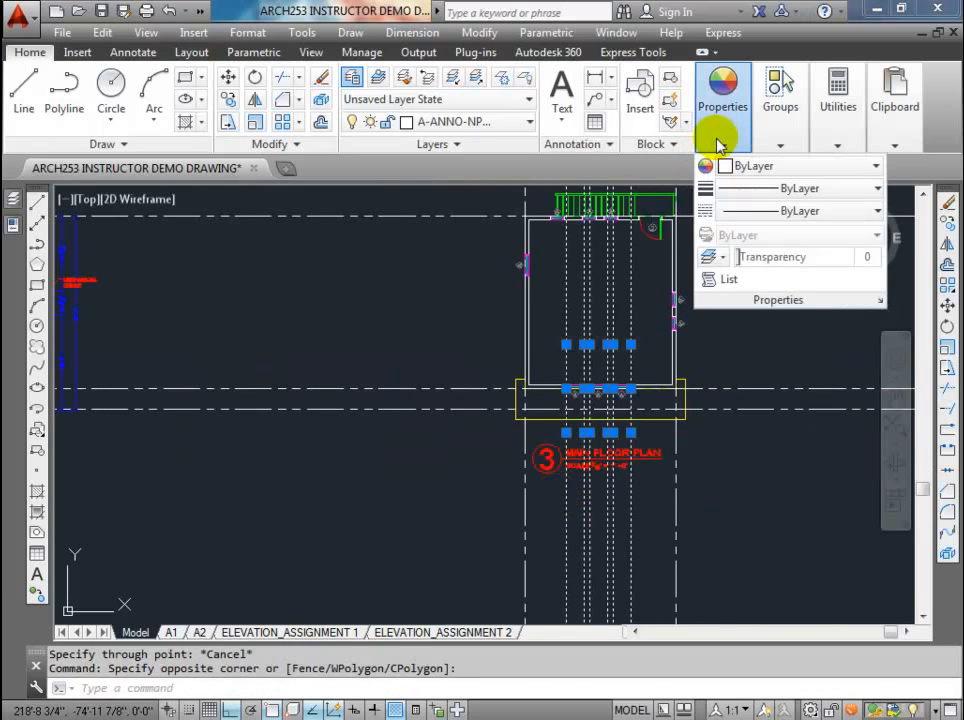
left_click(745, 210)
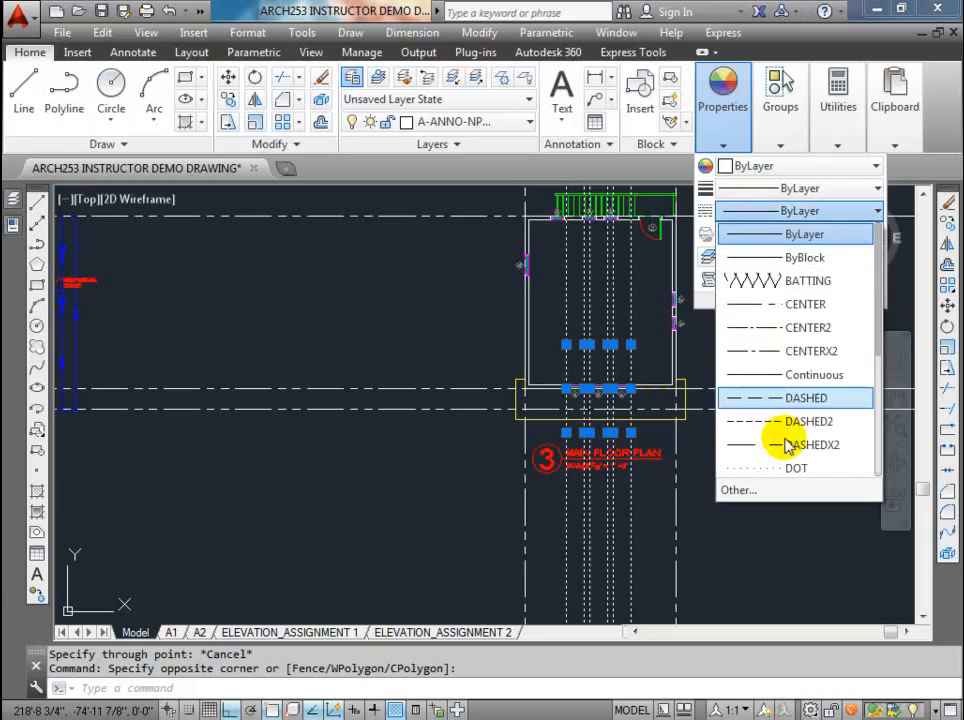
scroll(820, 428, "down", 3)
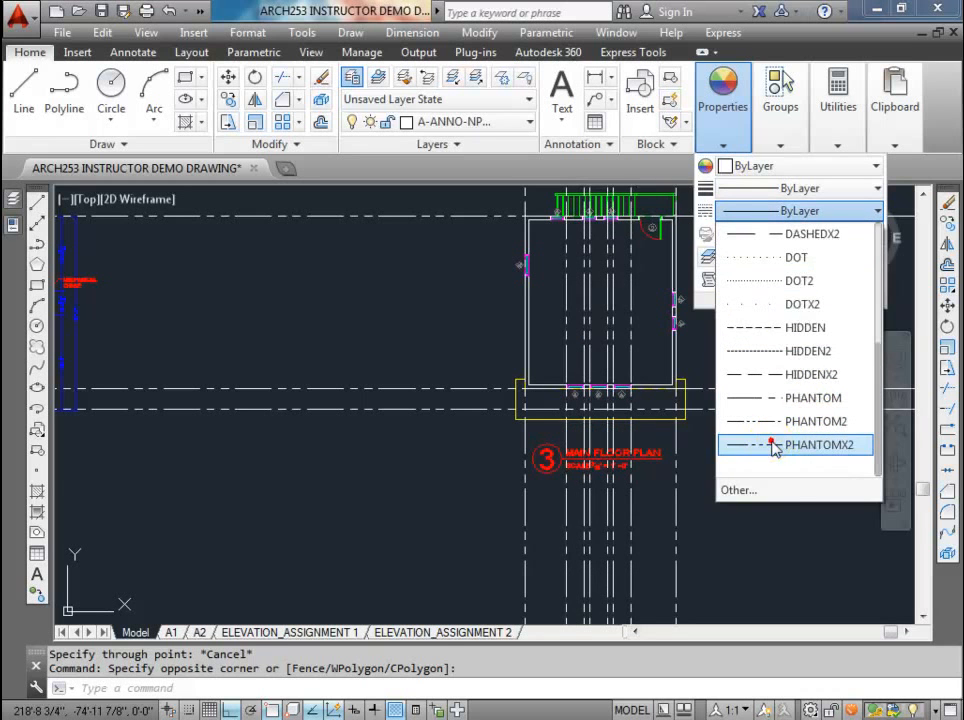
left_click(775, 446)
key("Escape")
Step: Copy the upper of the two main floor construction lines 7' upward as the window head line
middle_click_drag(659, 444, 576, 233)
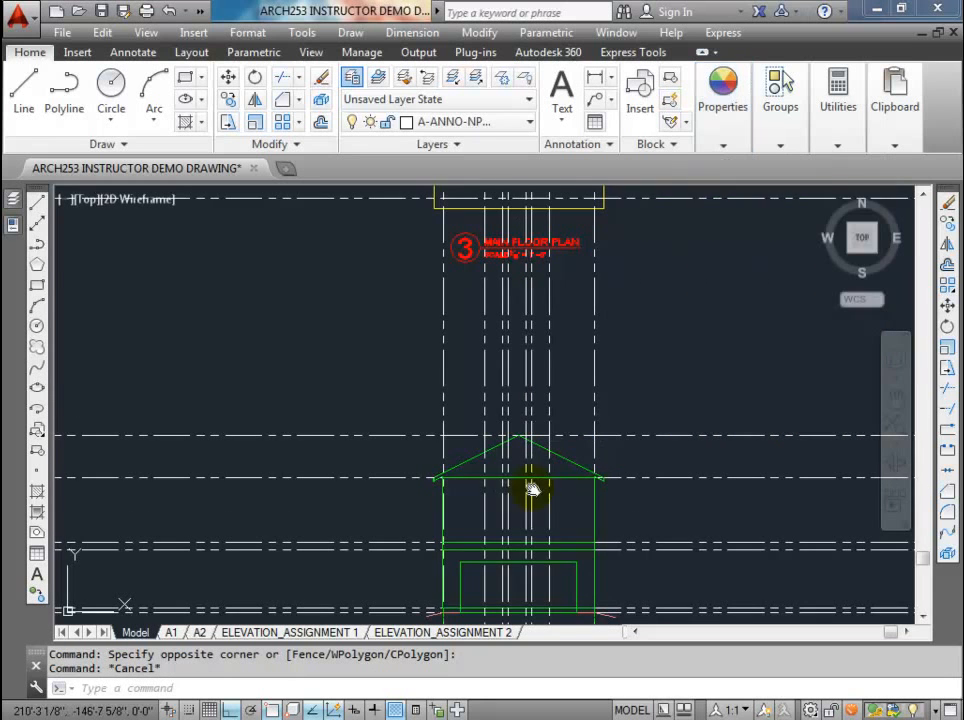
middle_click_drag(526, 490, 522, 372)
scroll(522, 376, "up", 4)
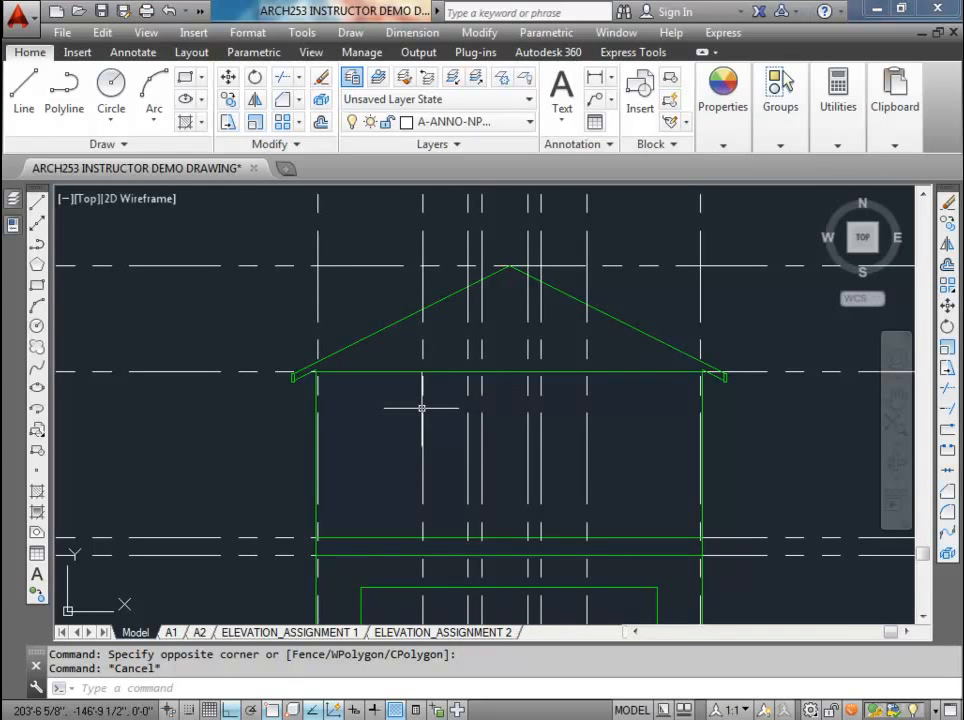
middle_click_drag(441, 424, 300, 353)
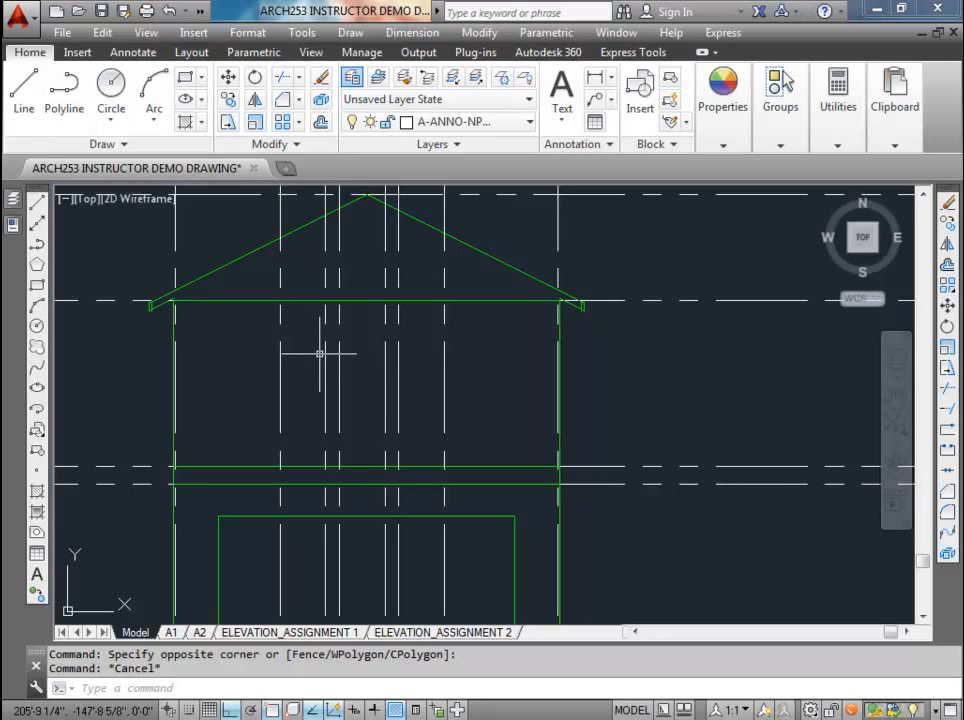
middle_click_drag(370, 327, 411, 339)
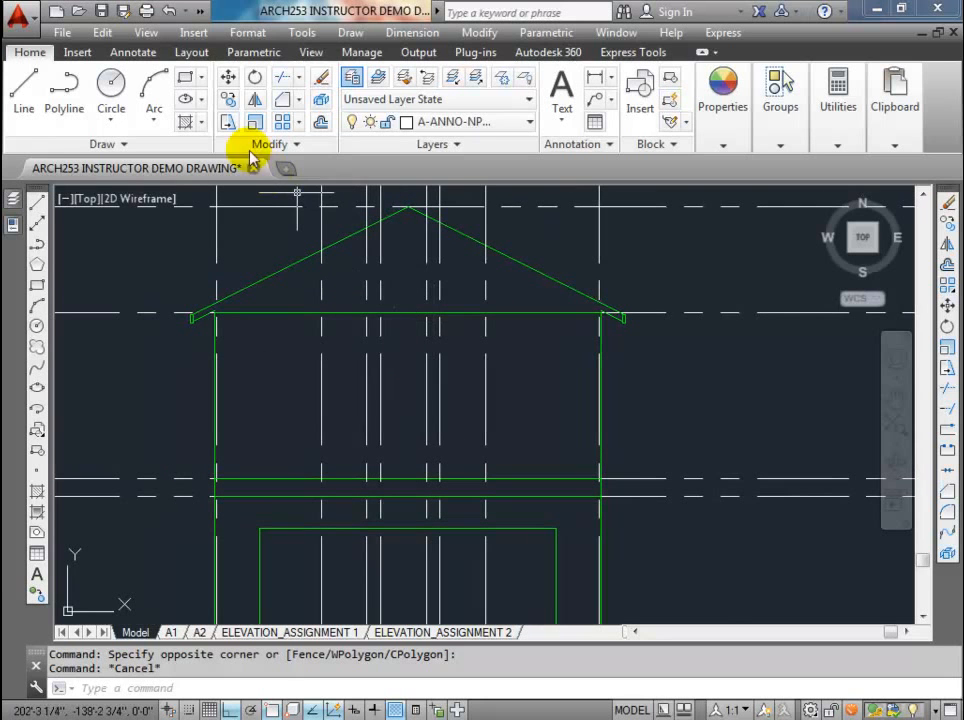
left_click(228, 99)
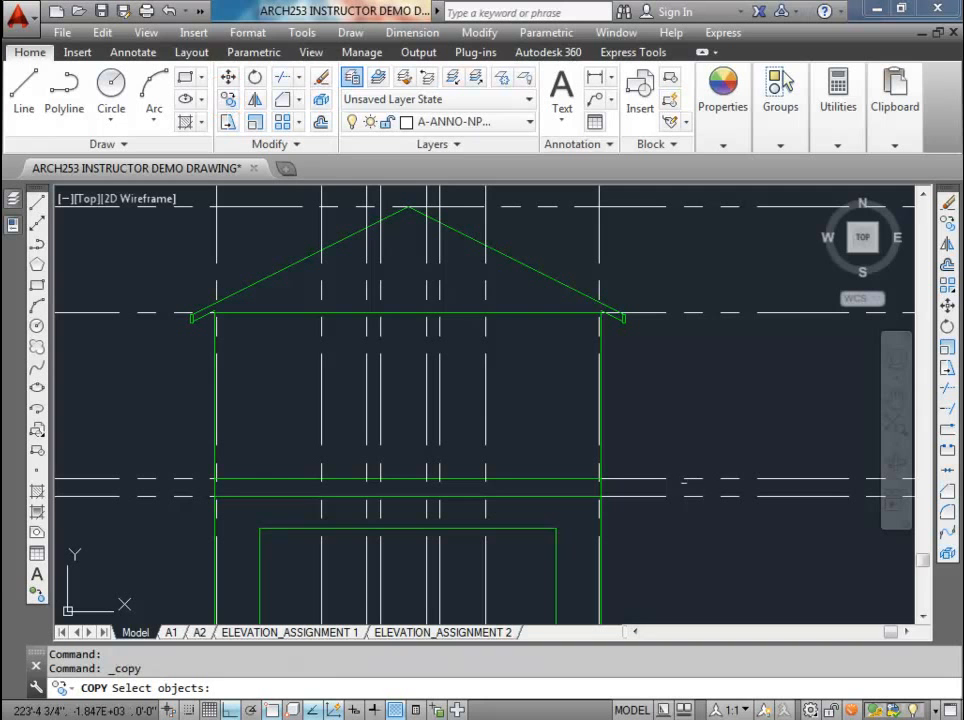
left_click(654, 478)
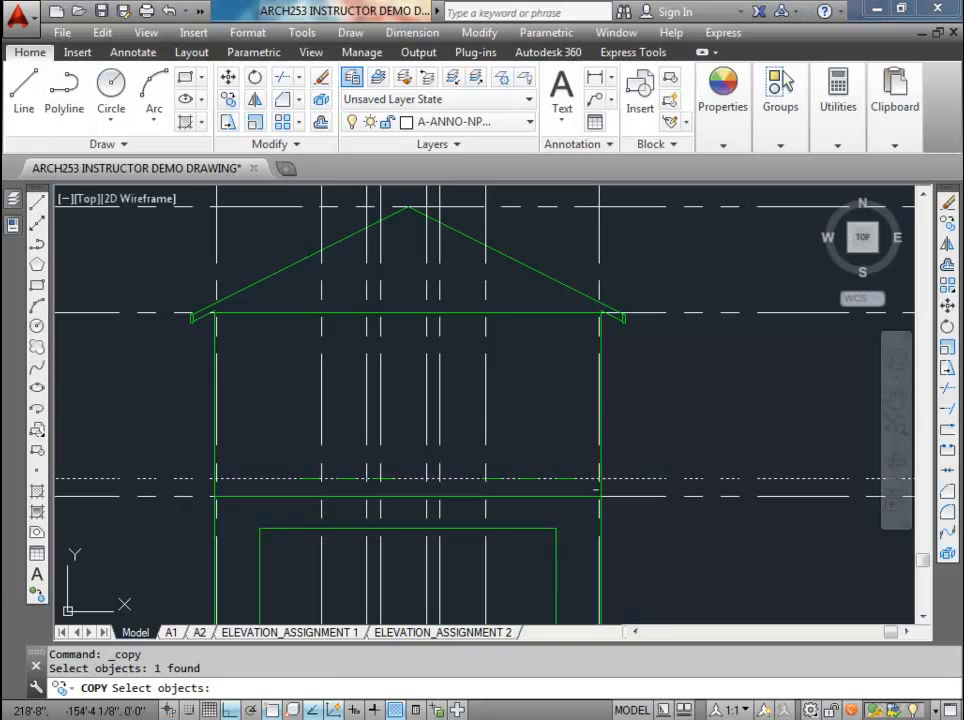
key("Return")
left_click(675, 452)
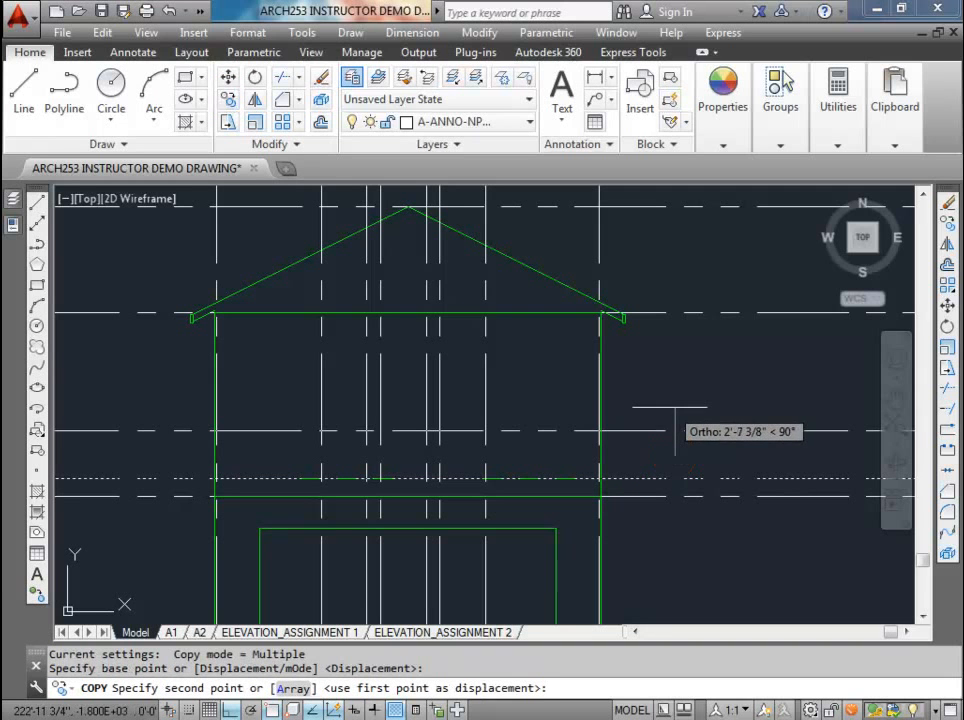
type("7'")
key("Return")
key("Escape")
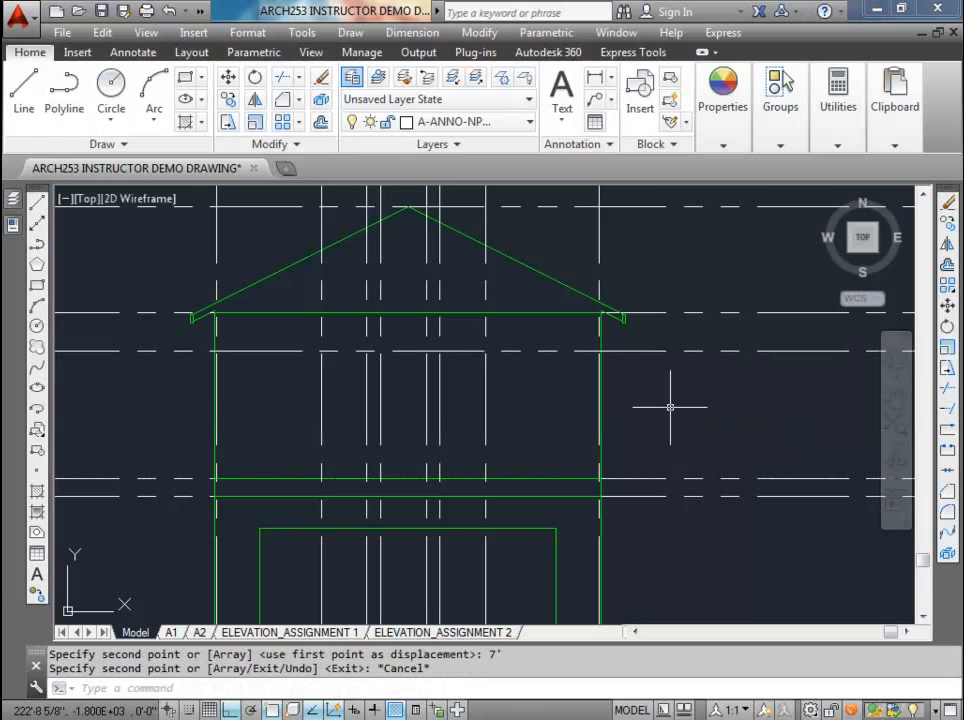
key("Escape")
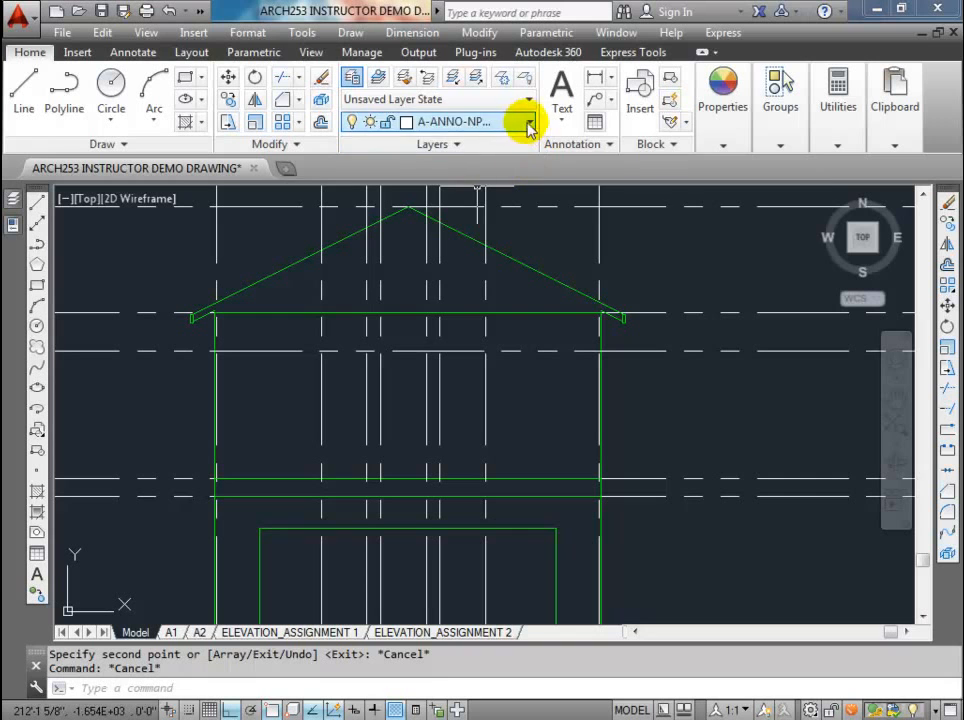
Step: Make A-DETL the current layer and draw a 30 by 60 inch window rectangle from the leftmost window line's intersection with the head line
left_click(404, 77)
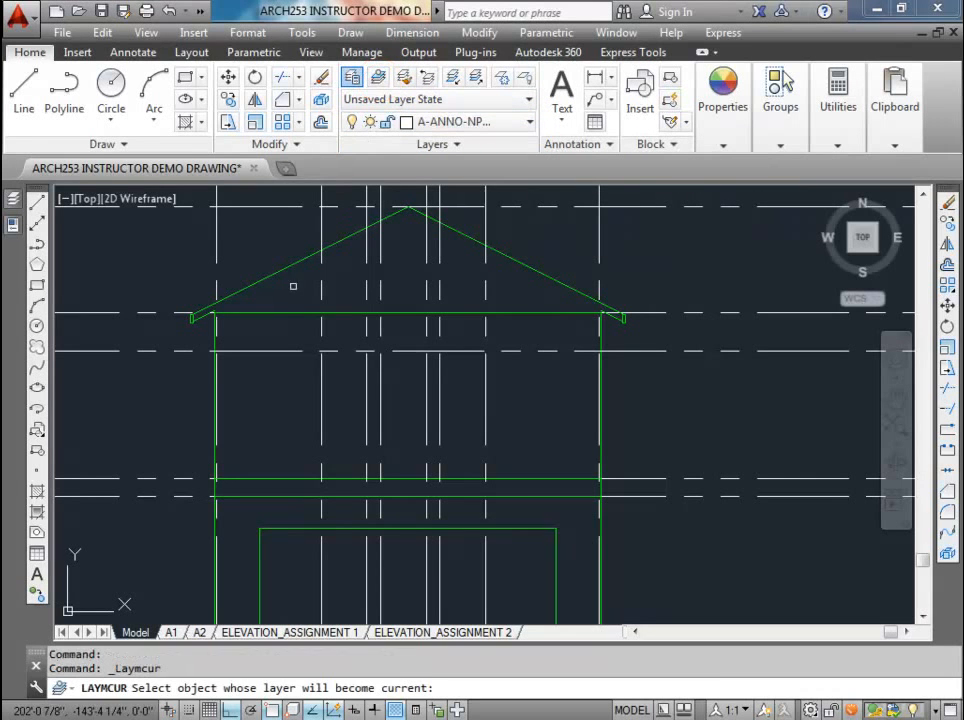
left_click(286, 312)
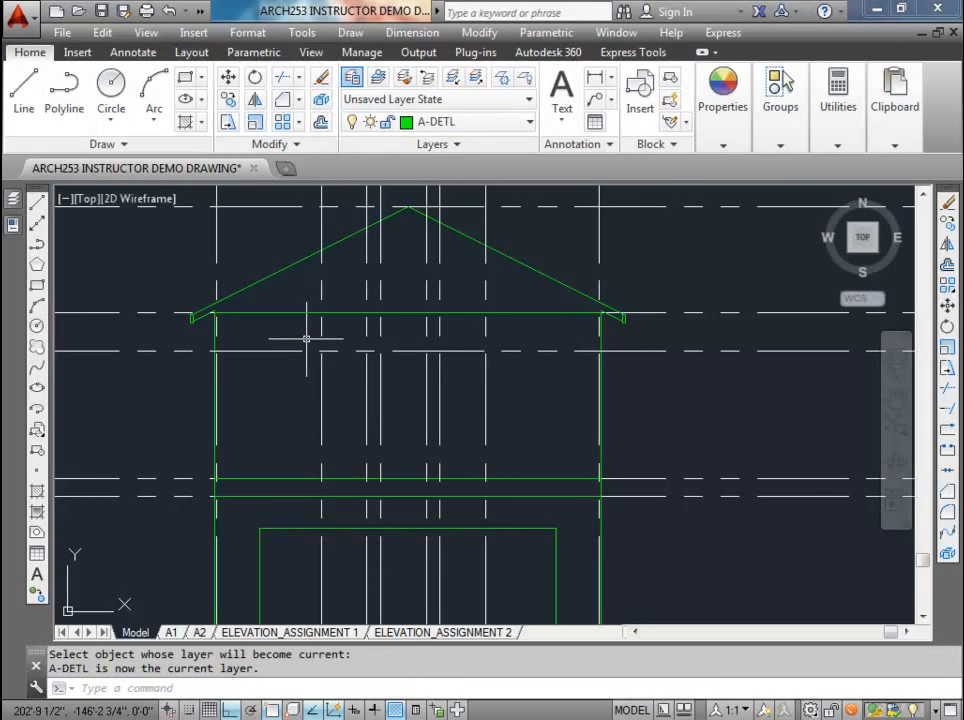
key("Return")
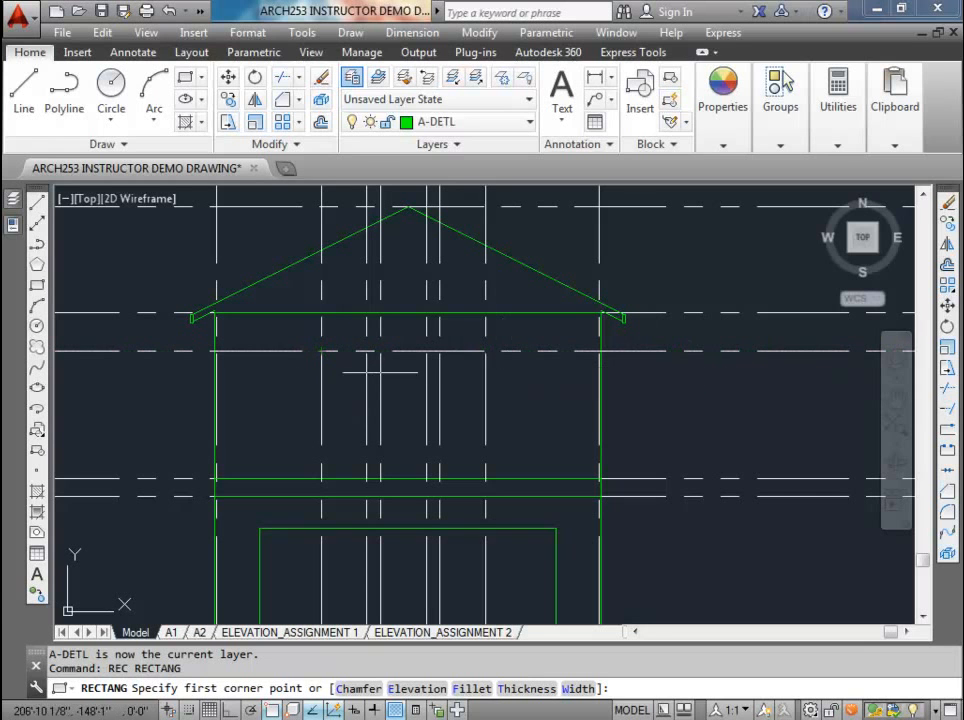
left_click(321, 350)
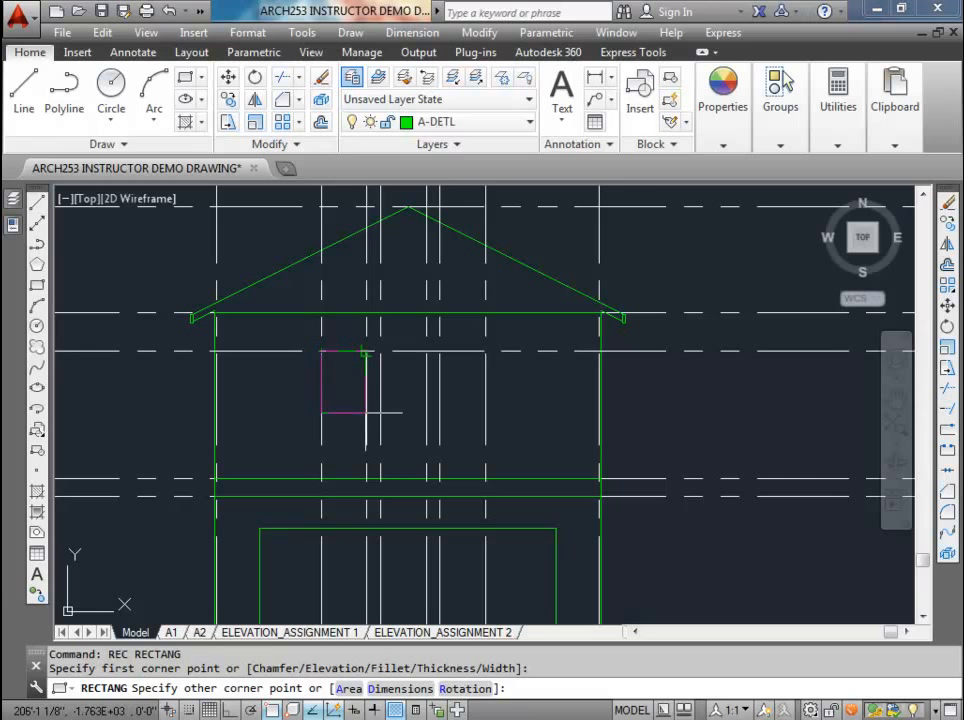
key("F8")
type("@30,60")
key("Return")
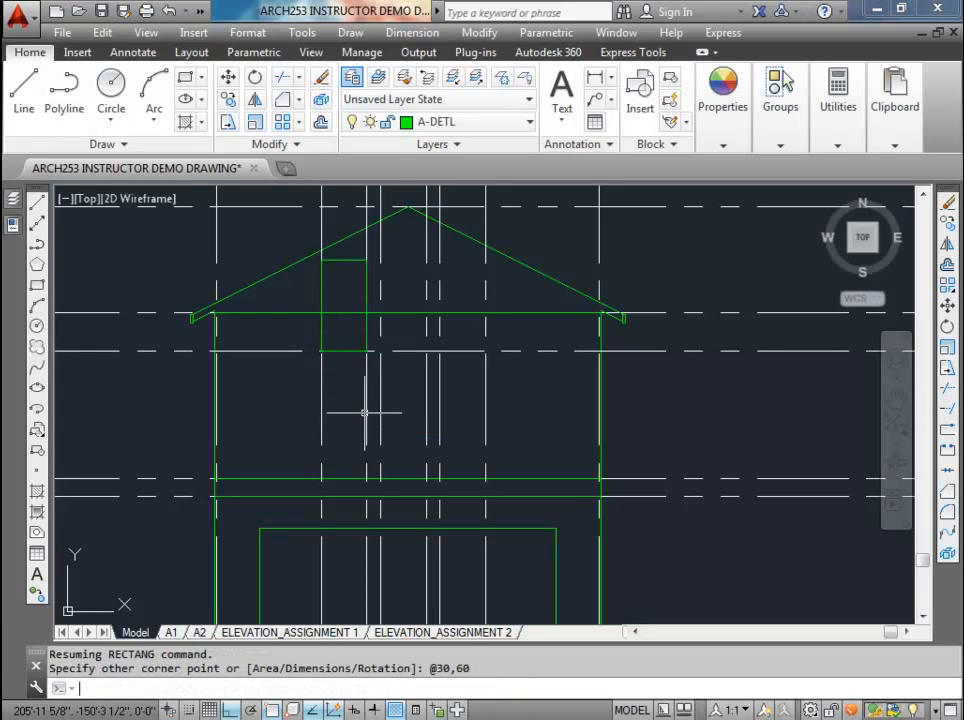
Step: Move the window rectangle straight down so its upper-left corner meets the intersection of the head line and leftmost window line
left_click(351, 261)
type("m")
key("Return")
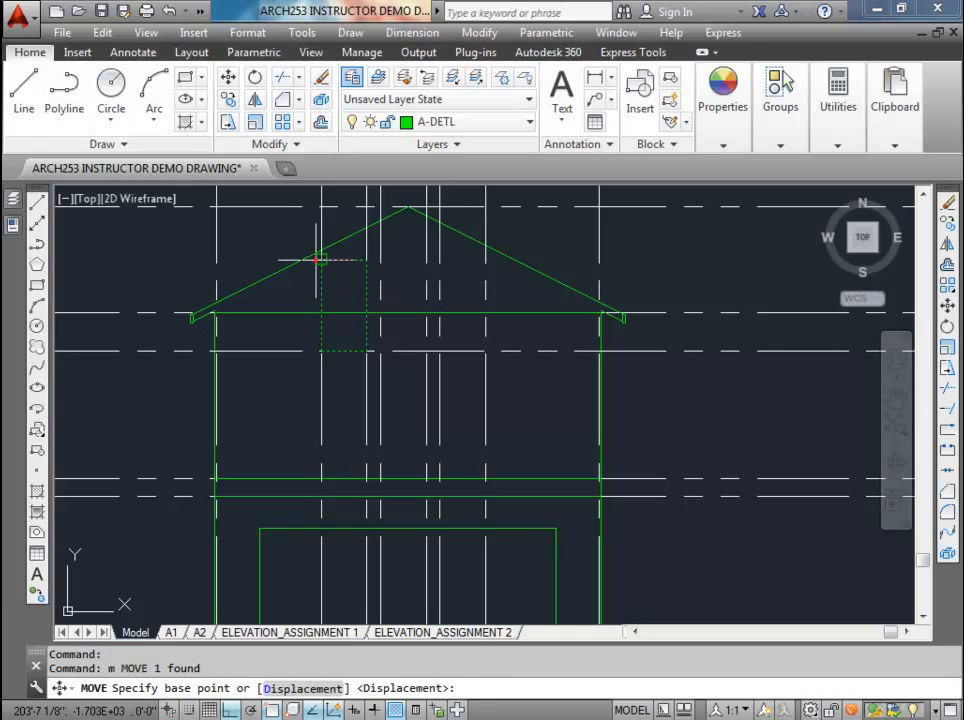
left_click(321, 260)
left_click(321, 350)
key("Escape")
key("Escape")
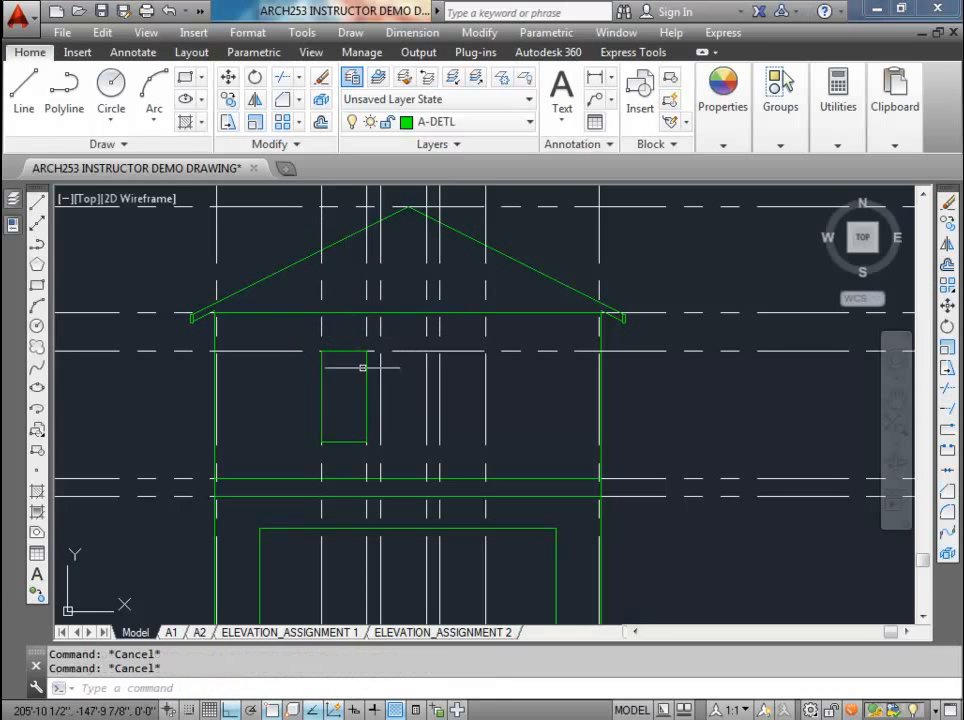
Step: Copy the window rectangle along the head line to the middle and right window openings
scroll(366, 421, "up", 4)
scroll(368, 423, "down", 2)
scroll(318, 308, "up", 2)
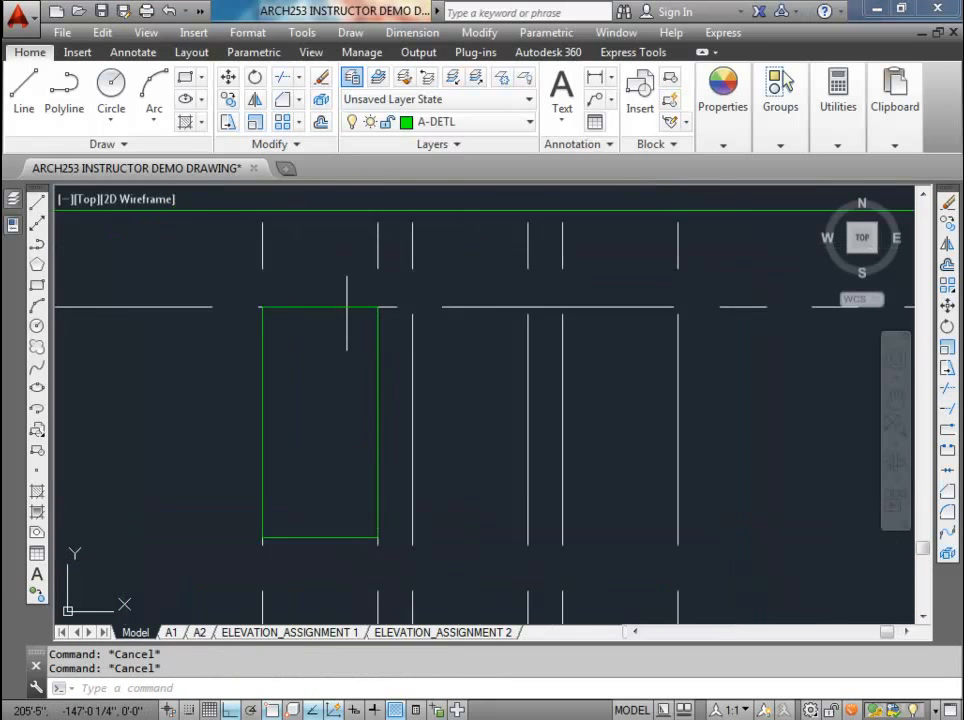
left_click(355, 542)
left_click(229, 98)
left_click(273, 313)
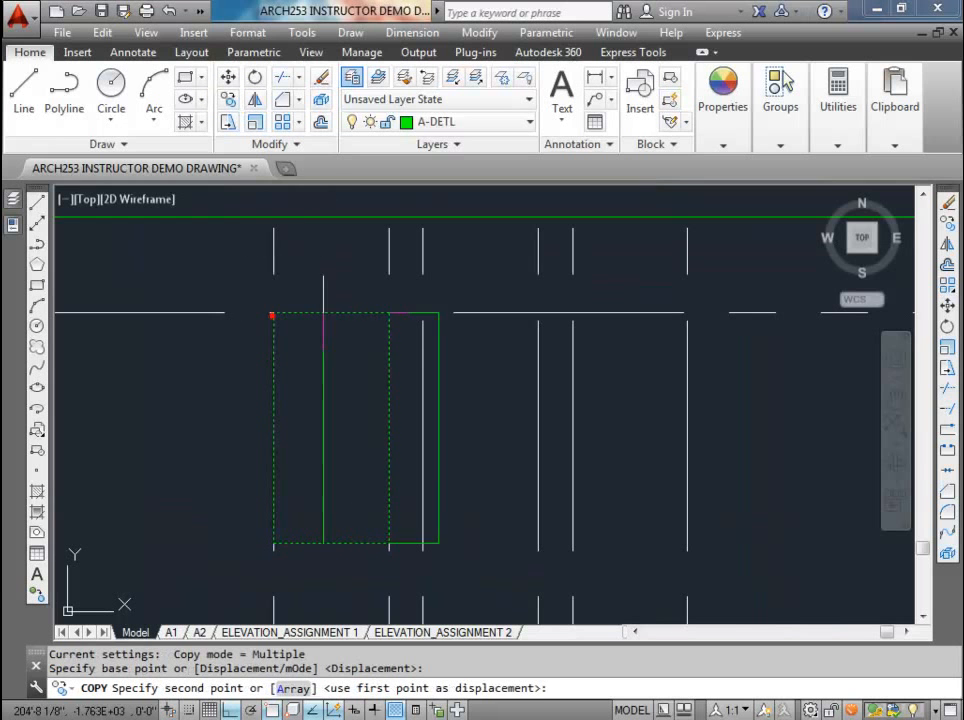
left_click(422, 313)
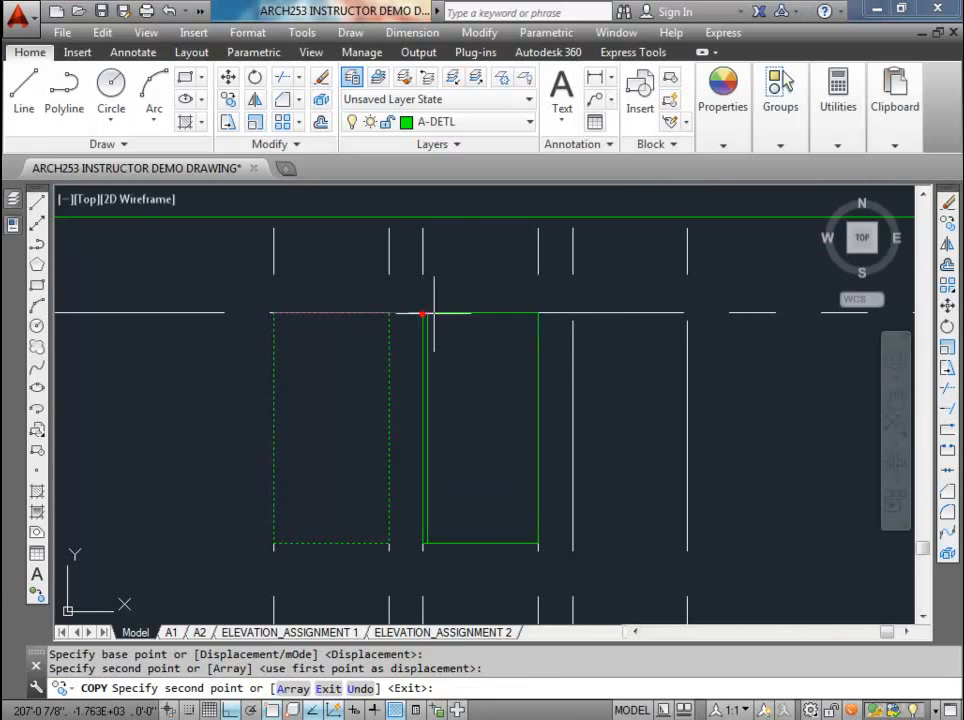
left_click(572, 313)
key("Escape")
Step: Erase the horizontal window head construction line
scroll(543, 290, "down", 5)
middle_click_drag(523, 310, 431, 360)
left_click(575, 346)
key("Delete")
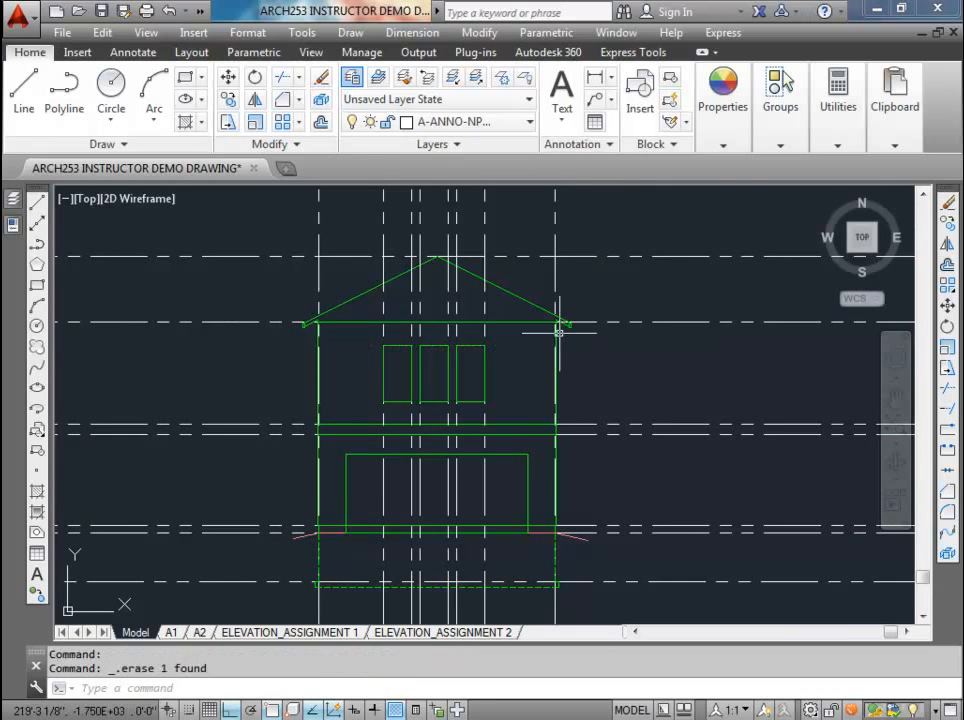
Step: Erase the six vertical window construction lines between the main floor plan and the front elevation
scroll(449, 368, "up", 2)
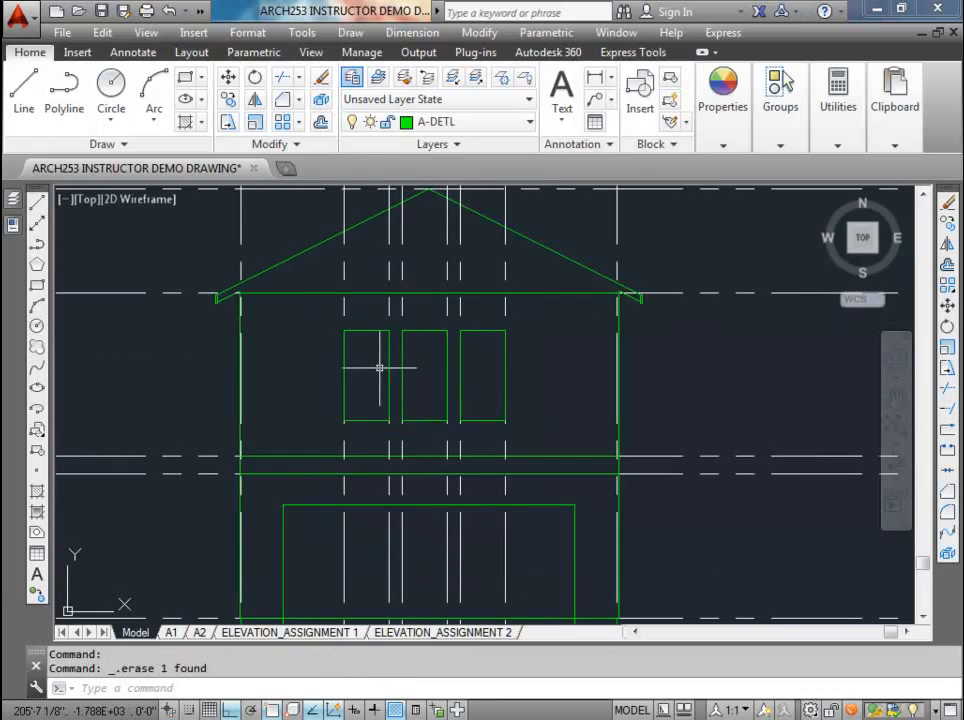
scroll(379, 368, "down", 2)
mouse_move(399, 371)
middle_mouse_down()
mouse_move(393, 338)
mouse_move(401, 473)
middle_mouse_up()
scroll(396, 338, "down", 2)
left_click(453, 335)
left_click(345, 291)
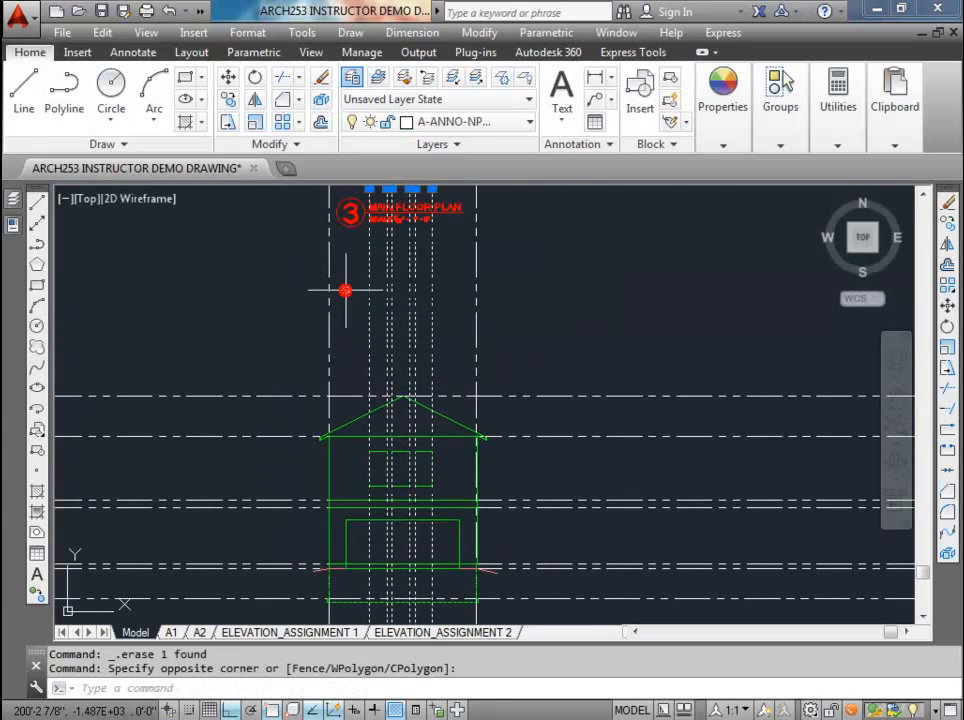
key("Delete")
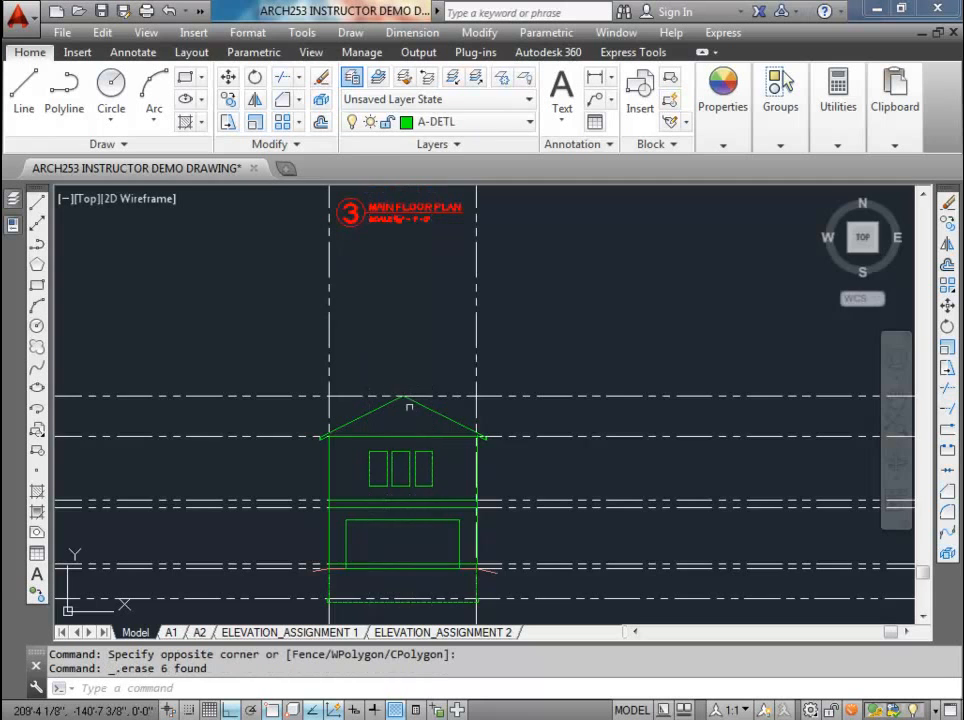
Step: Review the completed front elevation, the side wall windows of the main floor plan, and the layout of the three floor plans
middle_click_drag(424, 435, 424, 338)
scroll(421, 339, "up", 2)
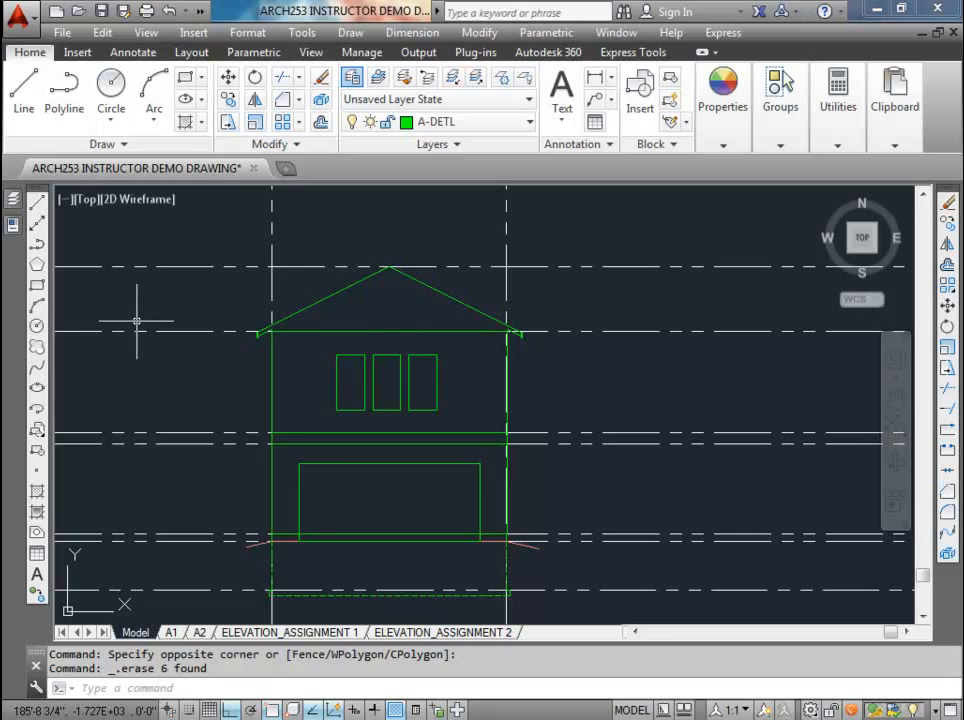
scroll(72, 520, "down", 1)
middle_click_drag(72, 520, 177, 475)
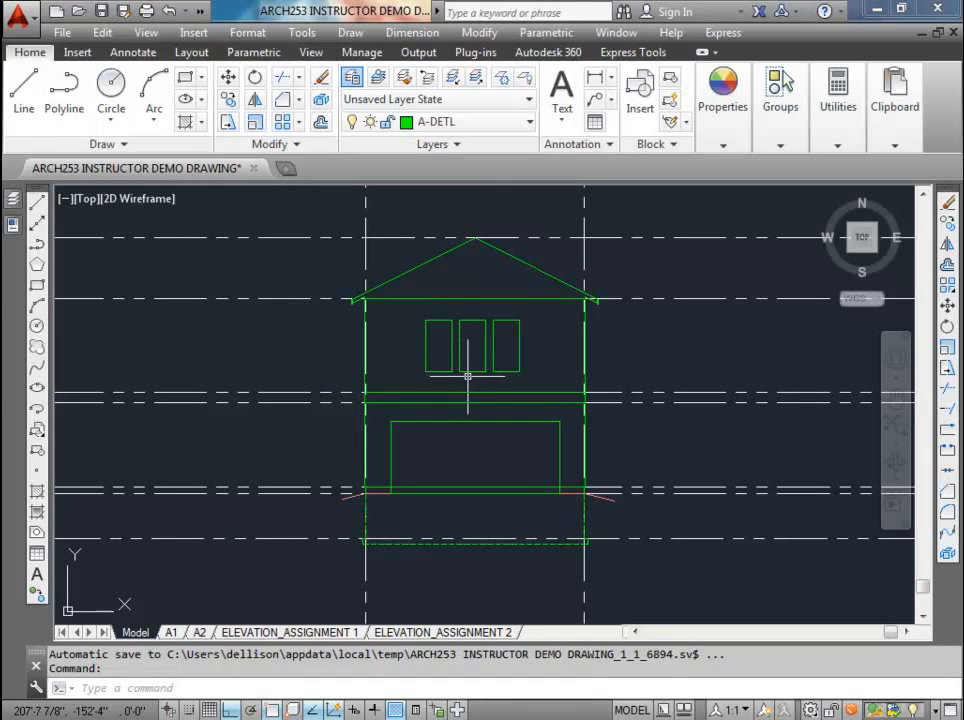
scroll(470, 376, "down", 6)
middle_click_drag(400, 381, 516, 461)
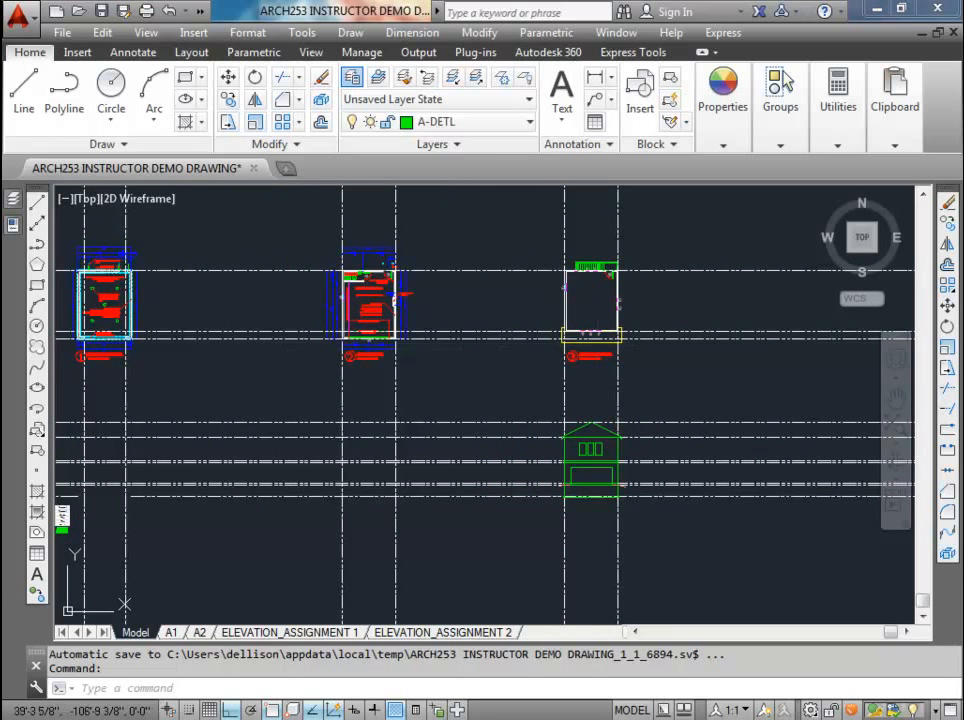
middle_click_drag(487, 454, 590, 492)
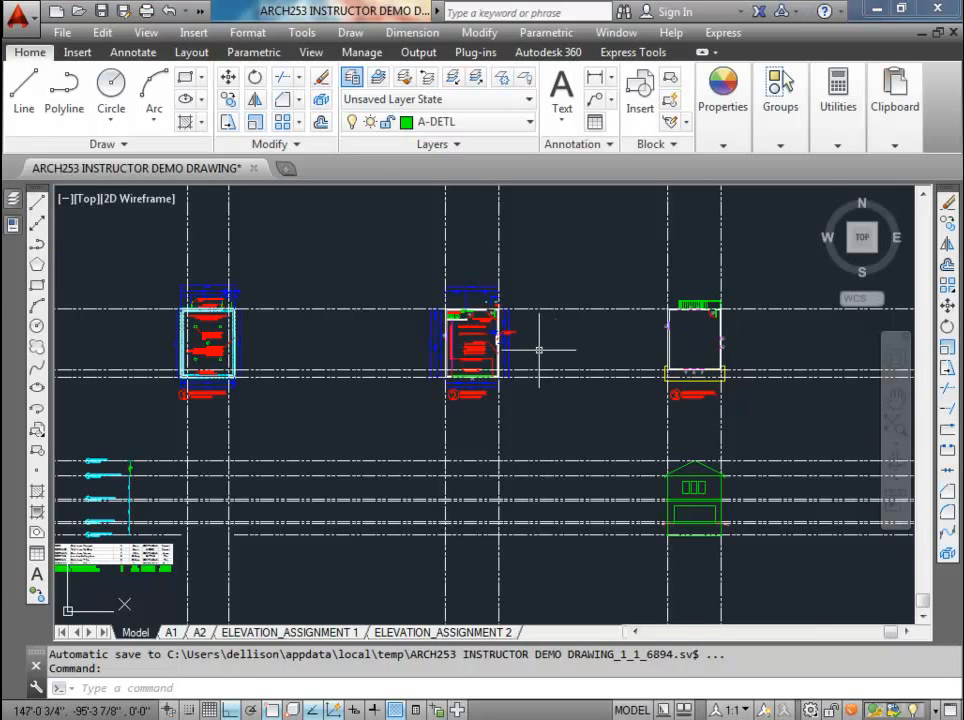
scroll(499, 334, "up", 5)
scroll(384, 327, "down", 2)
middle_click_drag(610, 341, 165, 343)
scroll(472, 342, "up", 6)
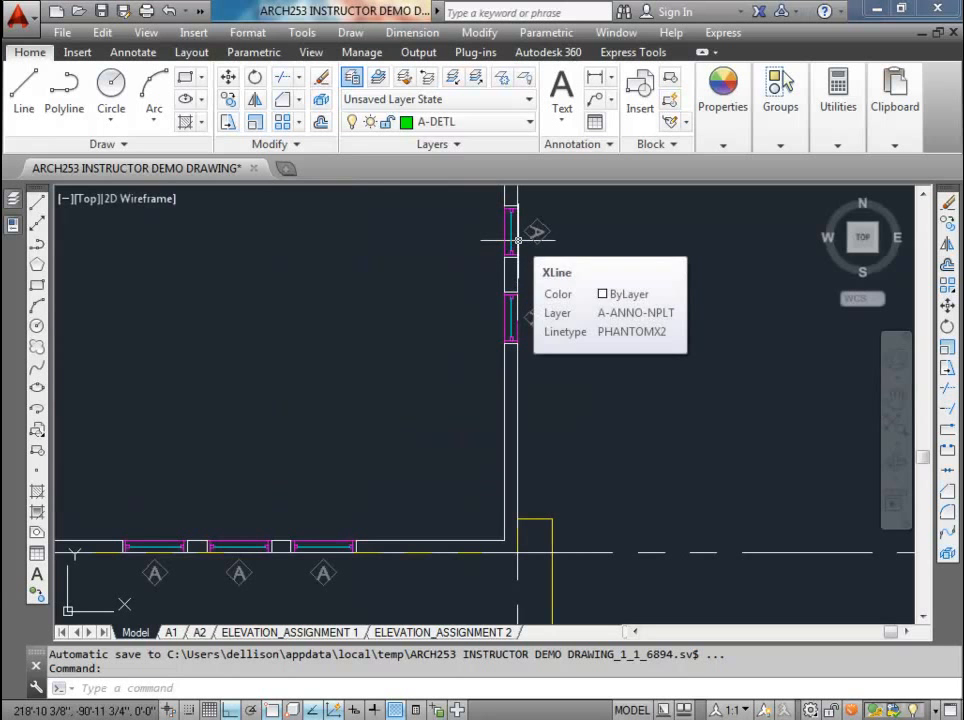
scroll(516, 243, "down", 4)
scroll(504, 261, "down", 6)
middle_click_drag(442, 303, 697, 338)
middle_click_drag(407, 327, 498, 328)
scroll(398, 308, "up", 3)
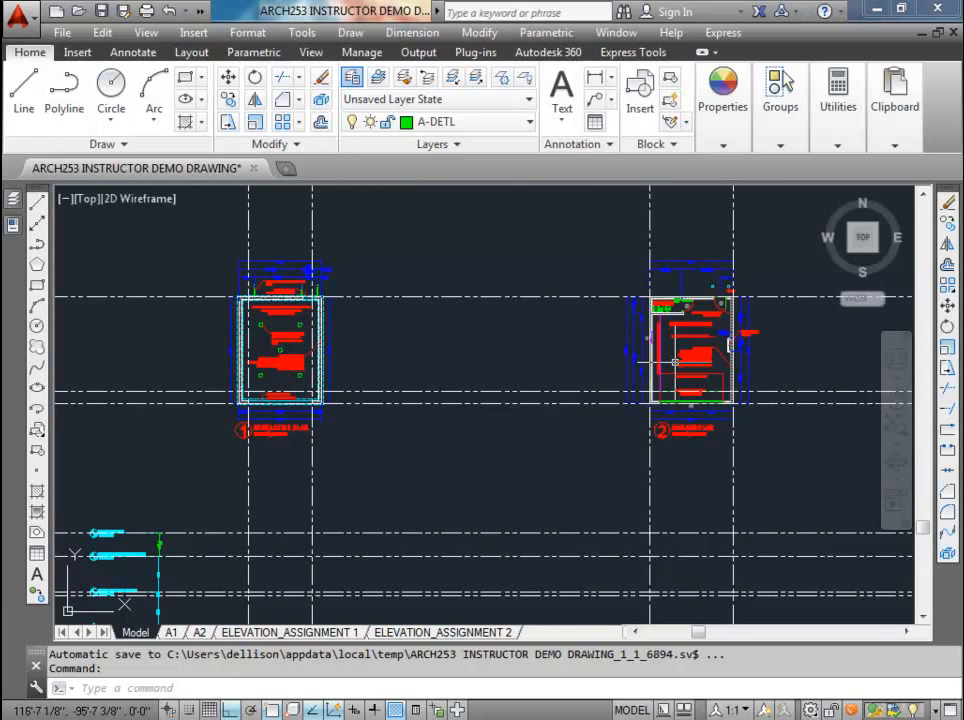
scroll(675, 362, "down", 2)
middle_click_drag(673, 361, 337, 309)
scroll(334, 311, "down", 1)
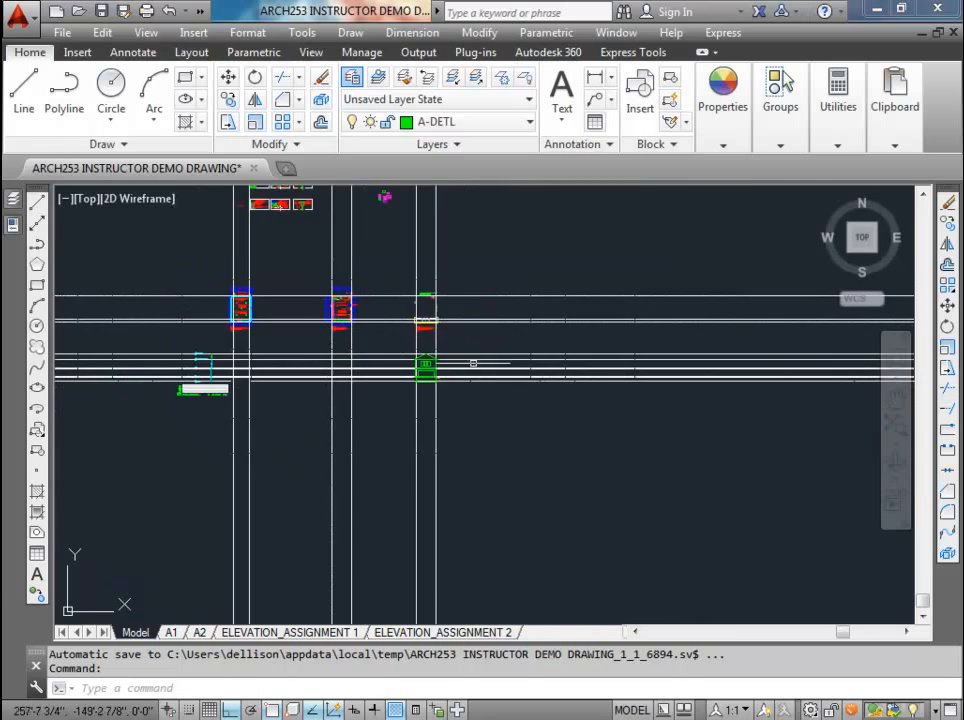
scroll(500, 362, "up", 1)
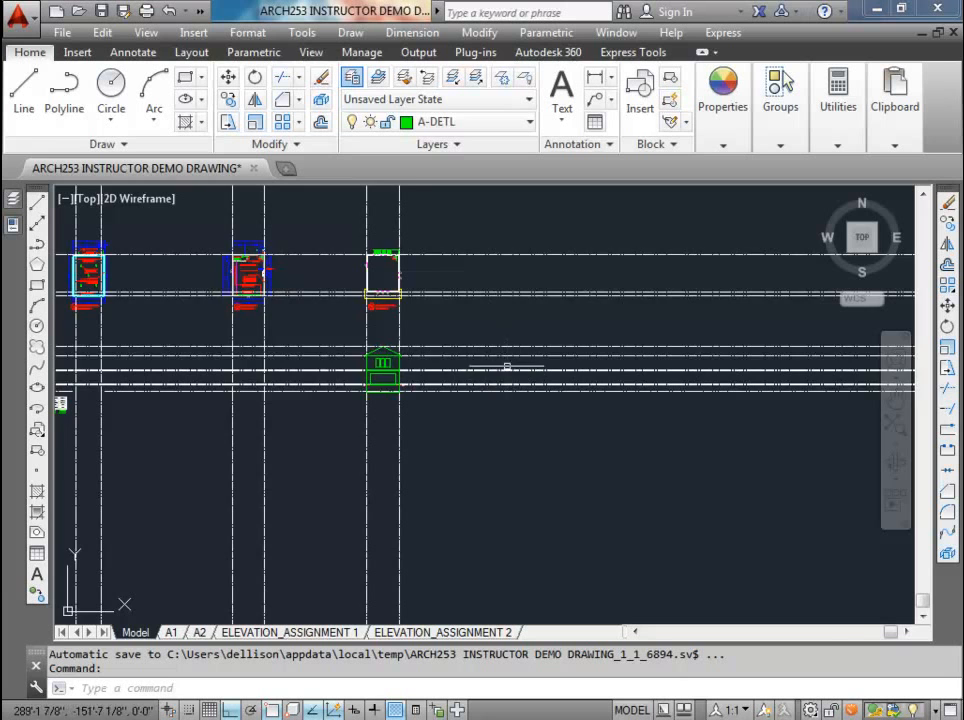
Step: Convert the whole foundation plan to a block named plan_foundation, with its base point at the outer wall's lower-left corner
scroll(430, 348, "down", 2)
scroll(185, 291, "up", 4)
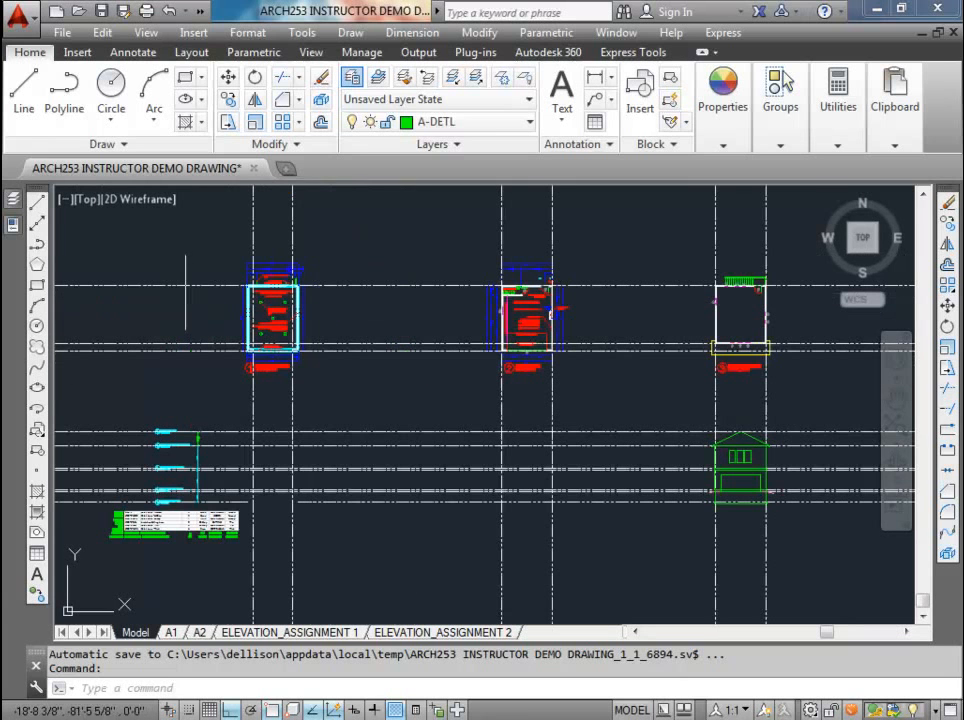
left_click(231, 250)
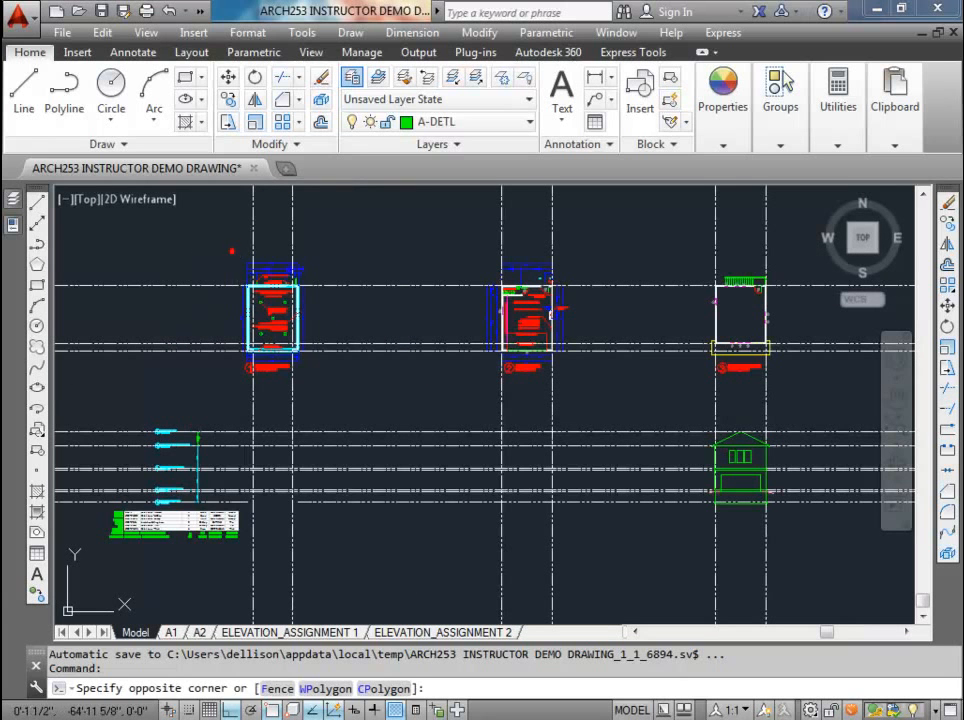
left_click(326, 388)
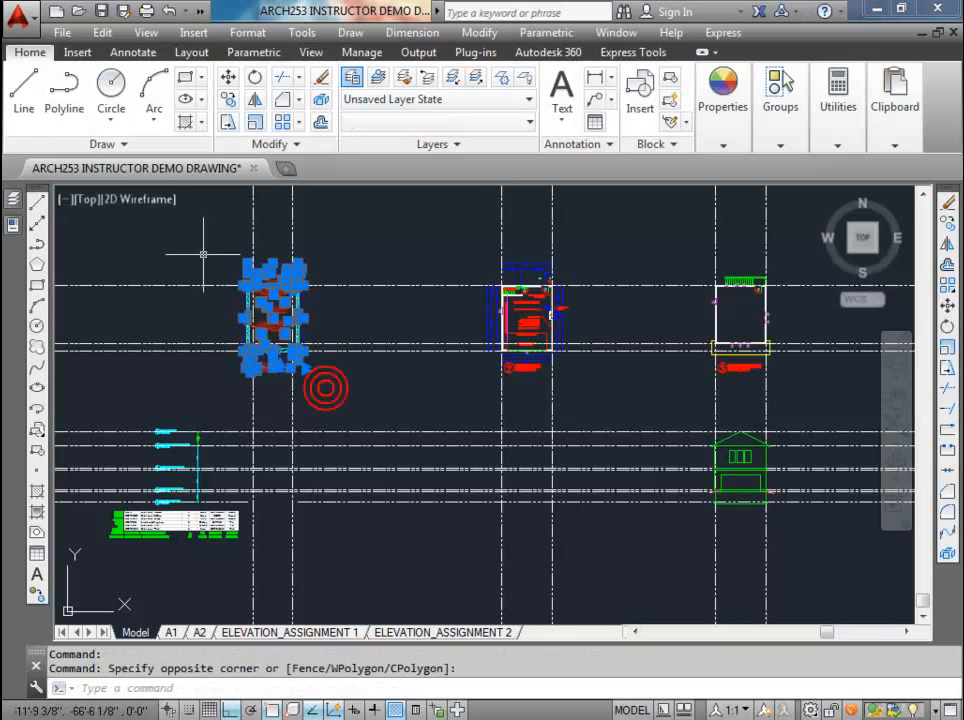
left_click(77, 52)
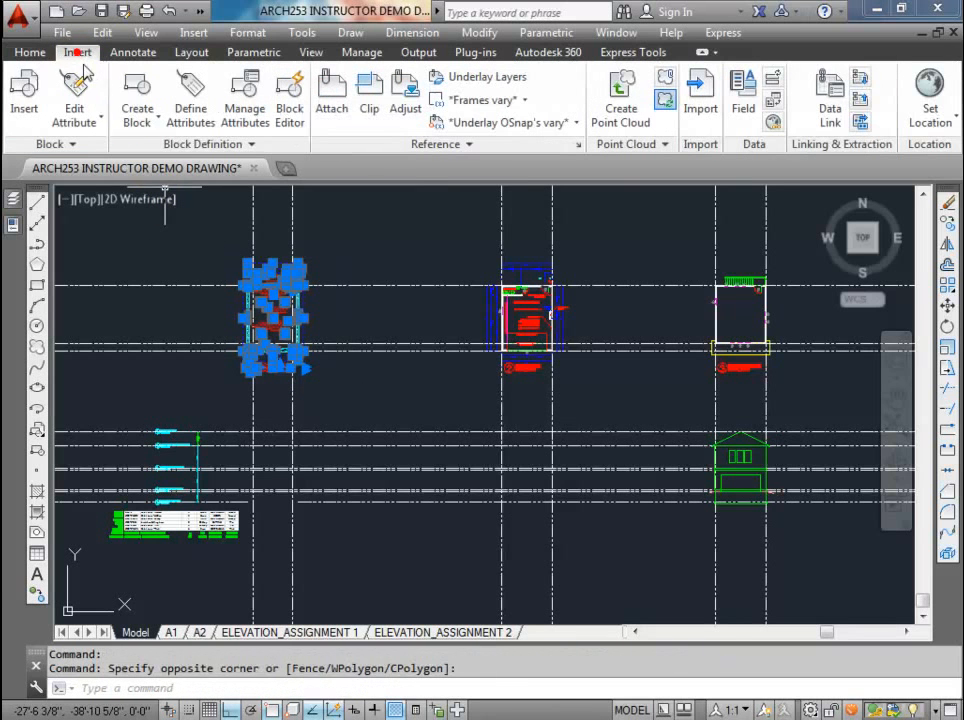
left_click(137, 98)
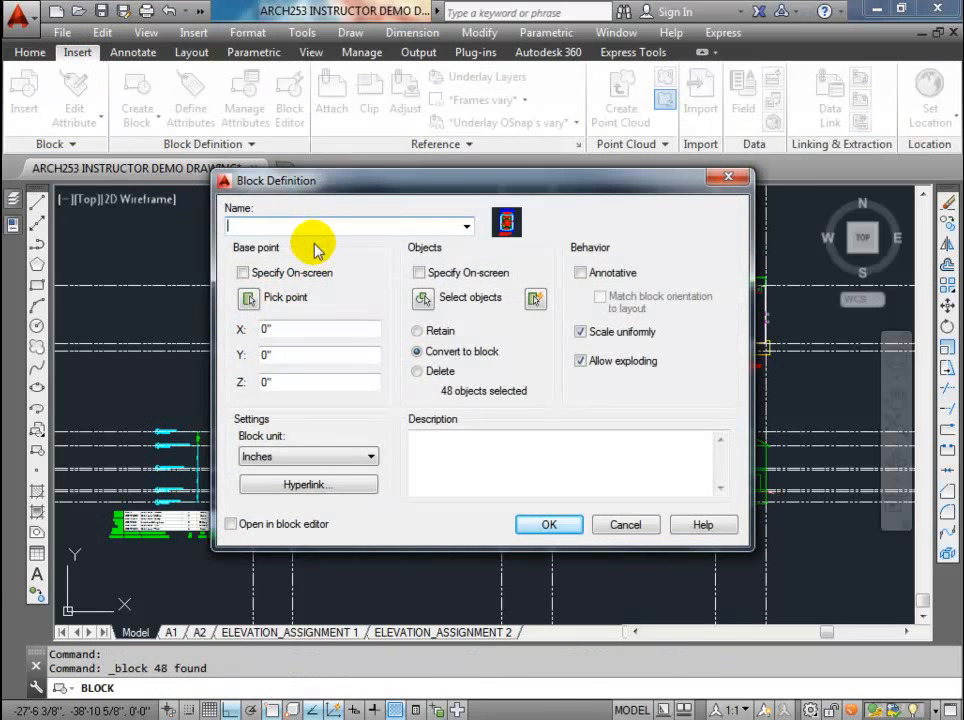
type("plan_foundation")
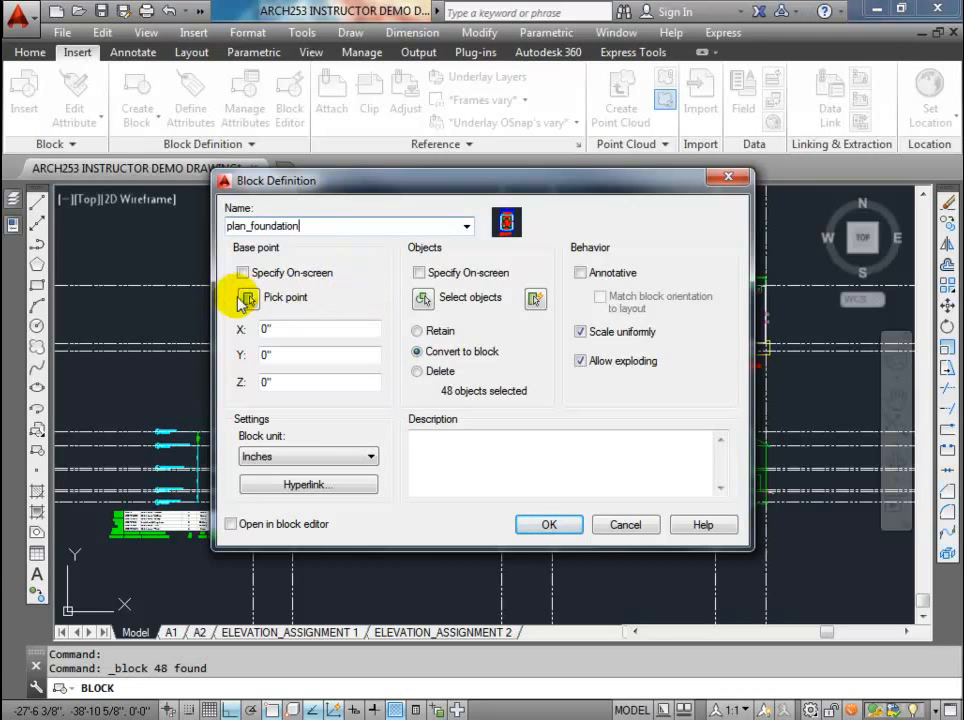
left_click(246, 297)
scroll(174, 350, "up", 8)
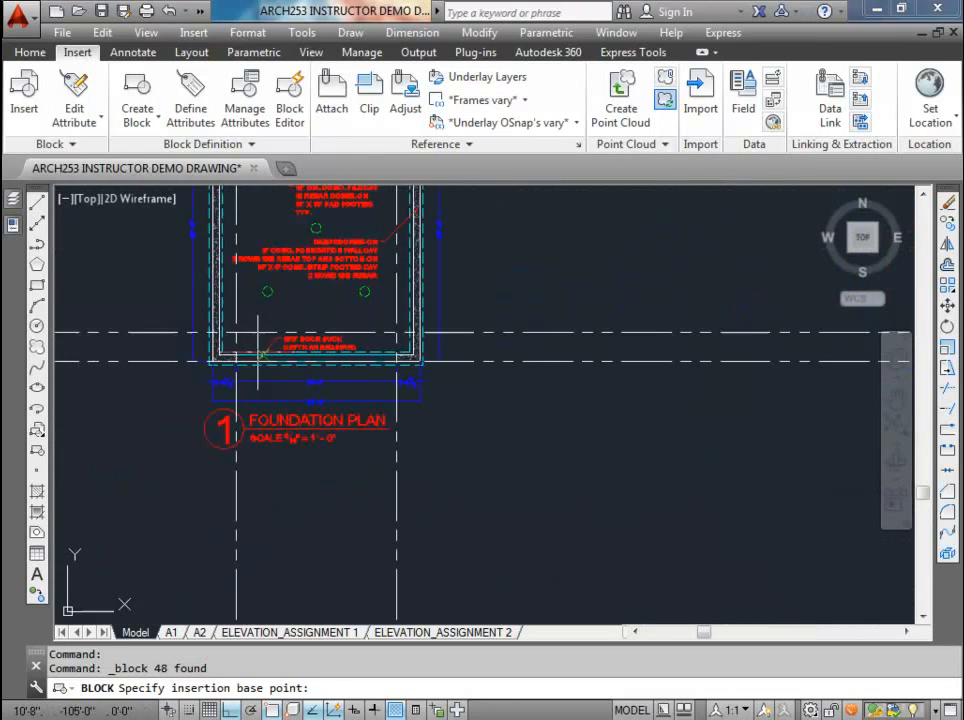
left_click(174, 350)
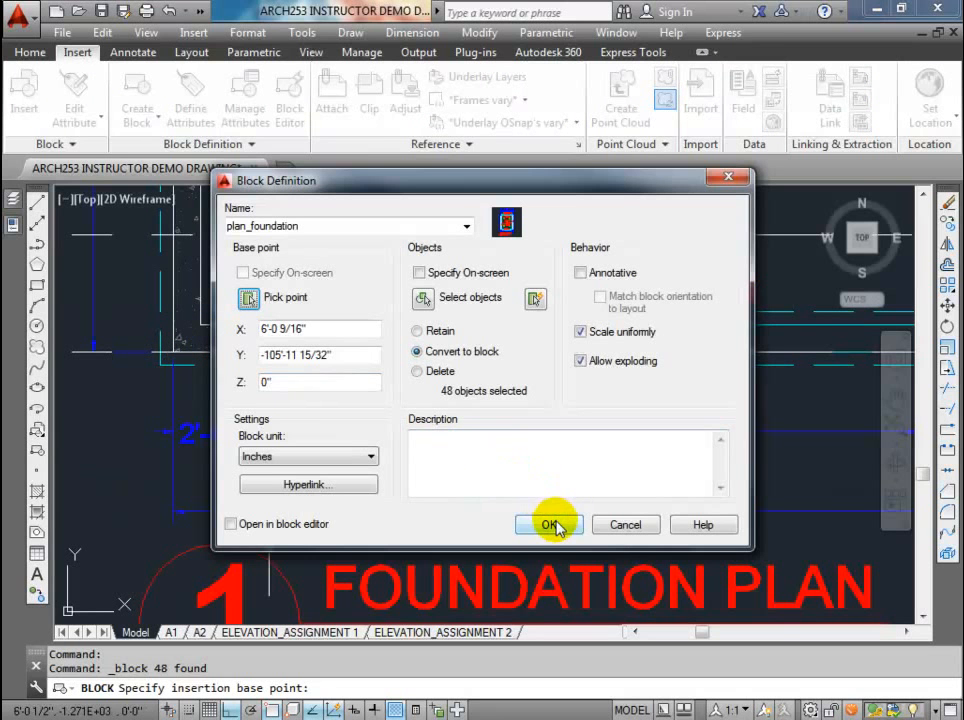
left_click(553, 524)
Step: Insert the plan_foundation block to the right of the main floor plan, snapped Nearest to the lower front-wall construction line
scroll(381, 398, "down", 5)
scroll(381, 397, "down", 2)
middle_click_drag(478, 410, 273, 336)
mouse_move(640, 376)
middle_mouse_down()
mouse_move(413, 374)
mouse_move(312, 388)
middle_mouse_up()
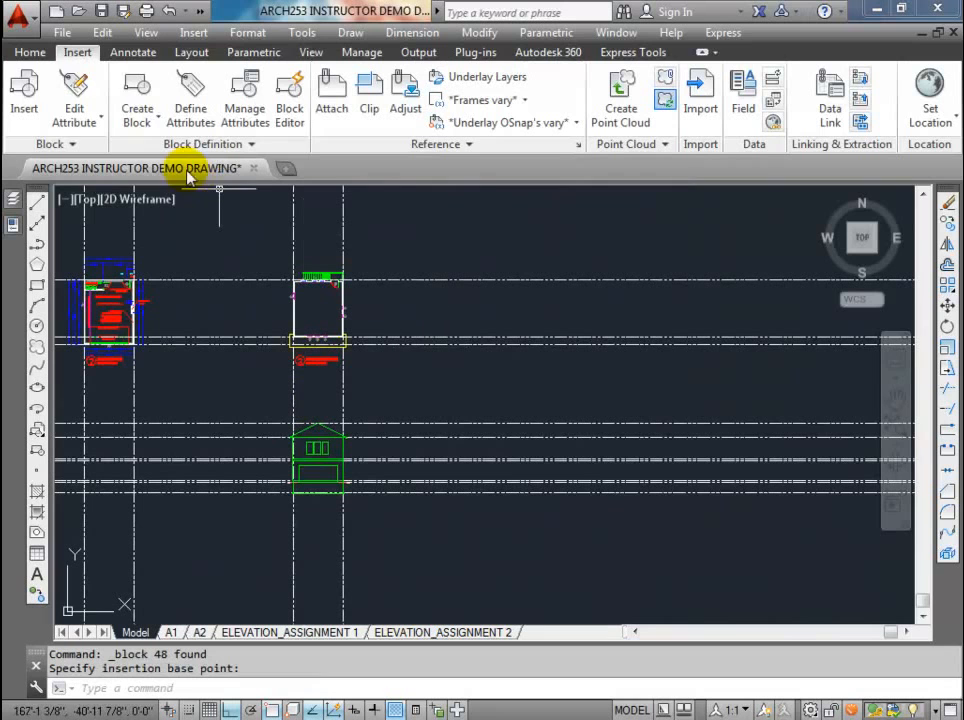
left_click(24, 90)
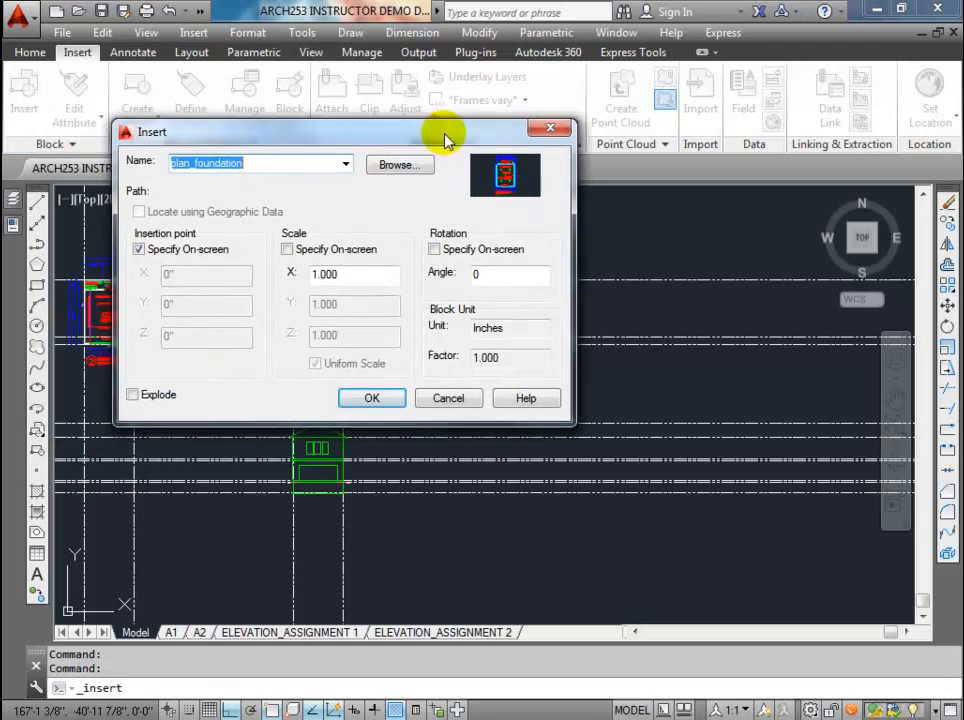
left_click(340, 358)
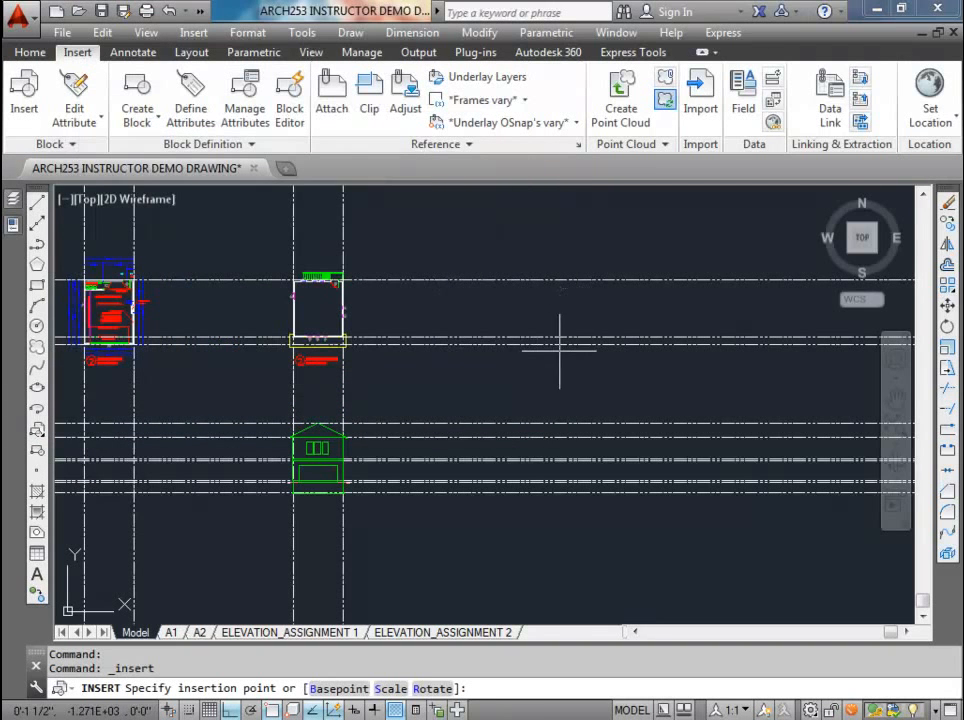
middle_click_drag(559, 348, 420, 383)
right_click(420, 392, "shift")
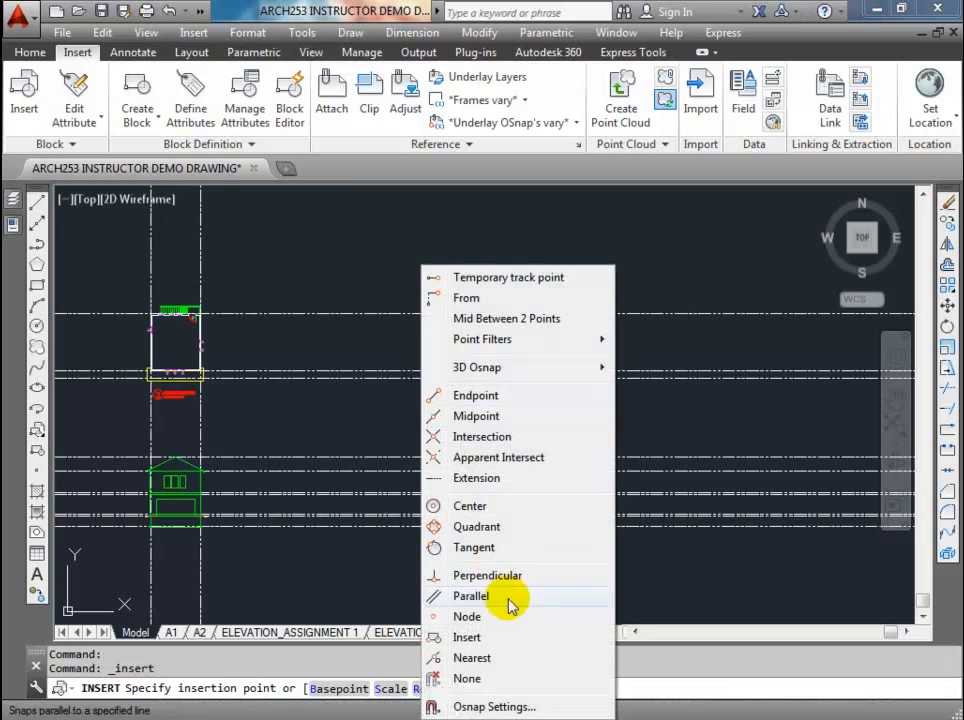
left_click(484, 657)
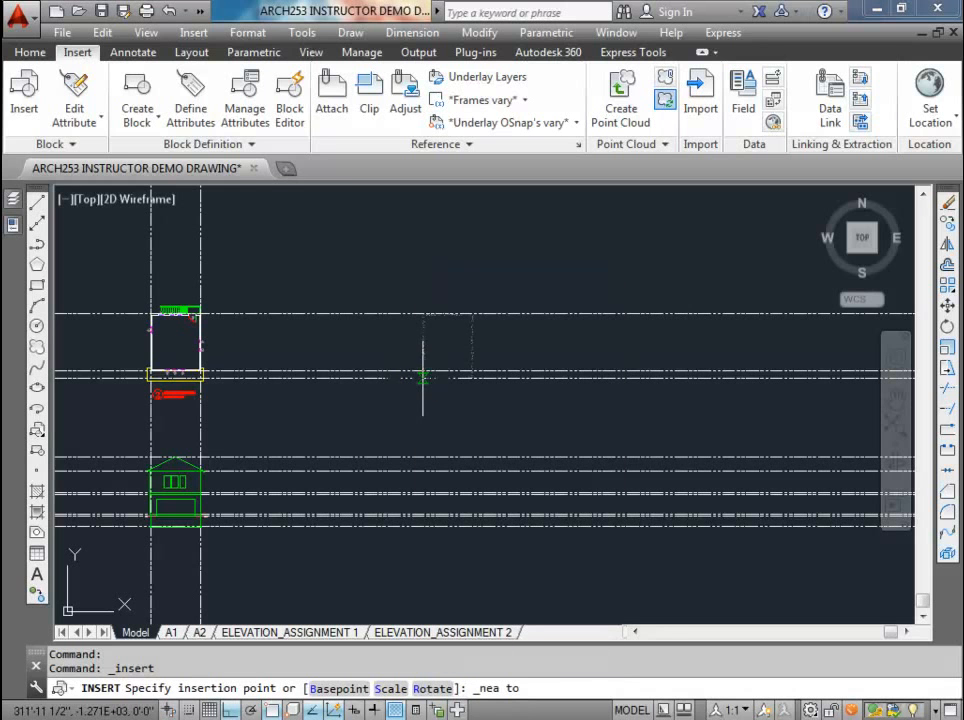
left_click(435, 395)
scroll(435, 395, "up", 2)
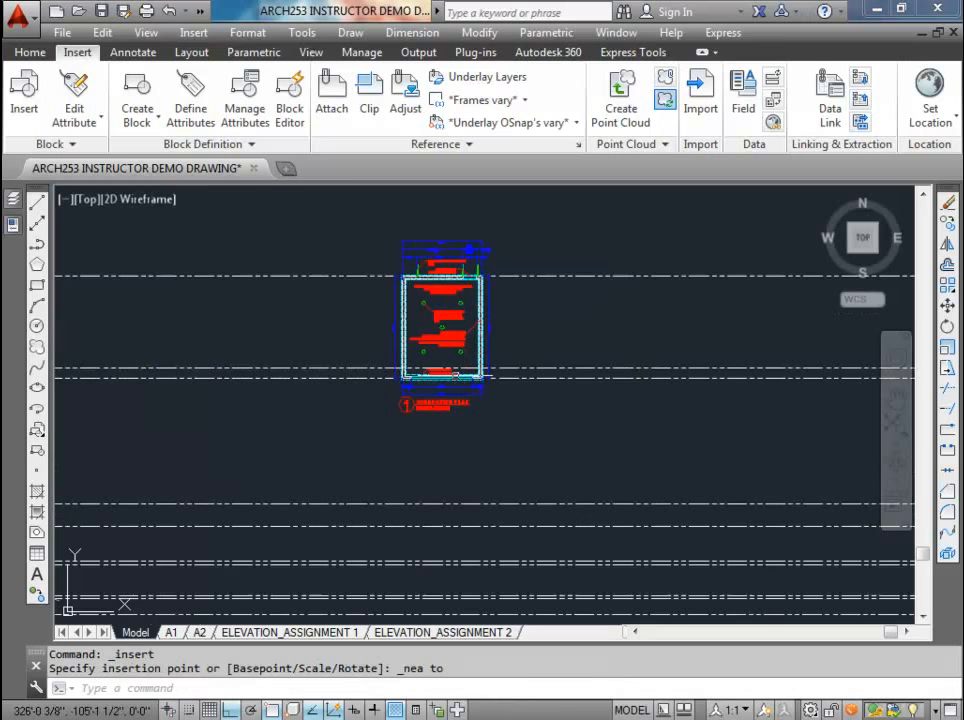
Step: Rotate the inserted foundation plan block 180° about the centre of its middle pile circle
left_click(432, 398)
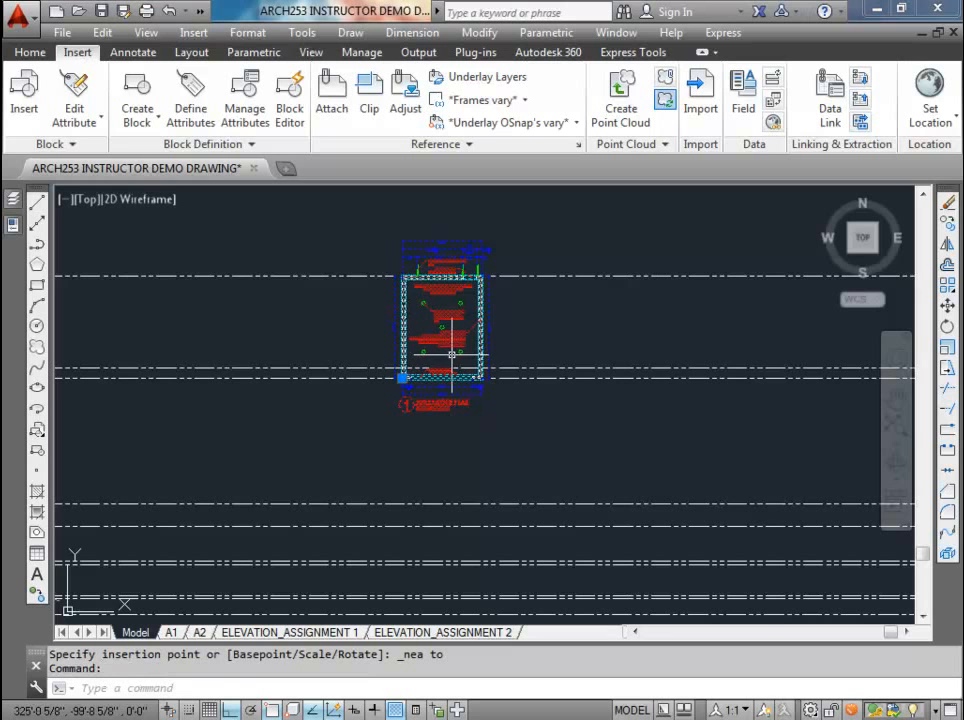
left_click(28, 52)
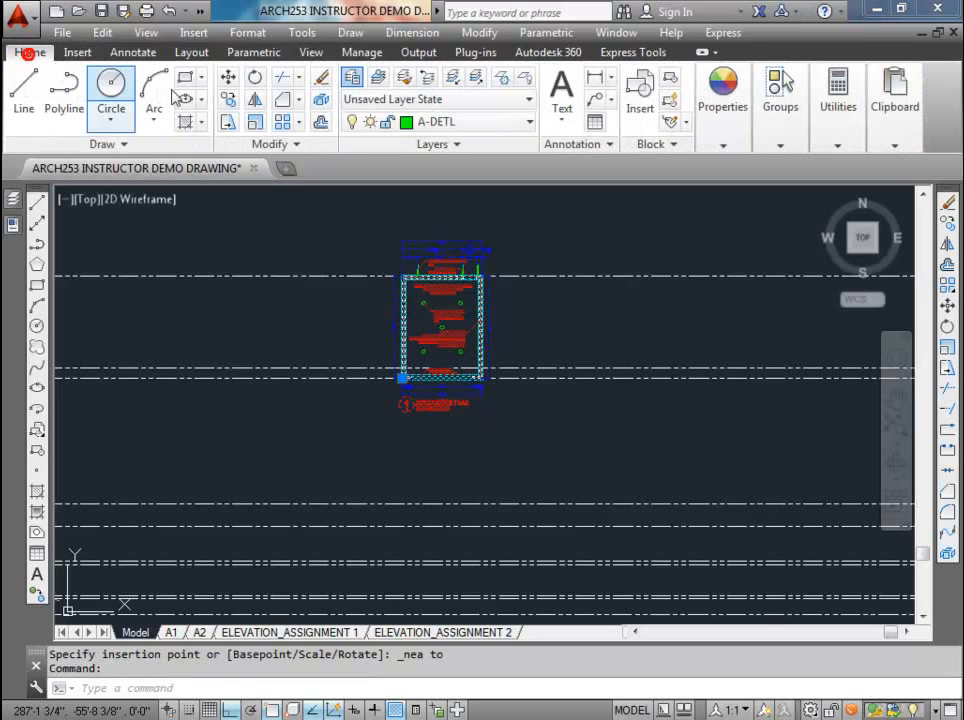
left_click(257, 77)
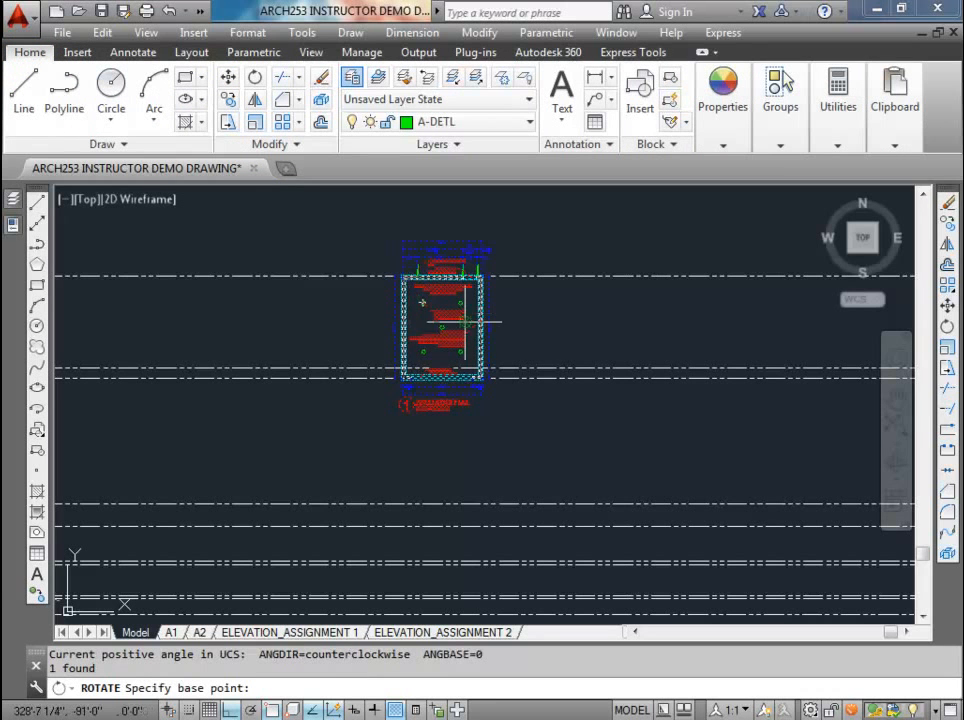
left_click(441, 326)
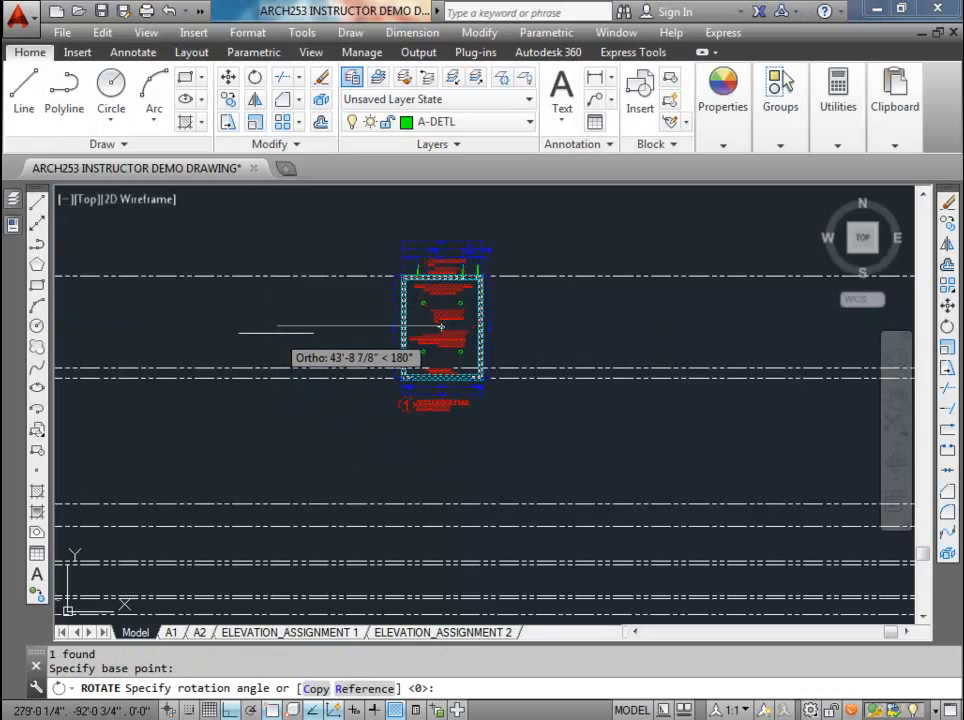
left_click(276, 333)
scroll(441, 334, "up", 3)
scroll(405, 280, "down", 3)
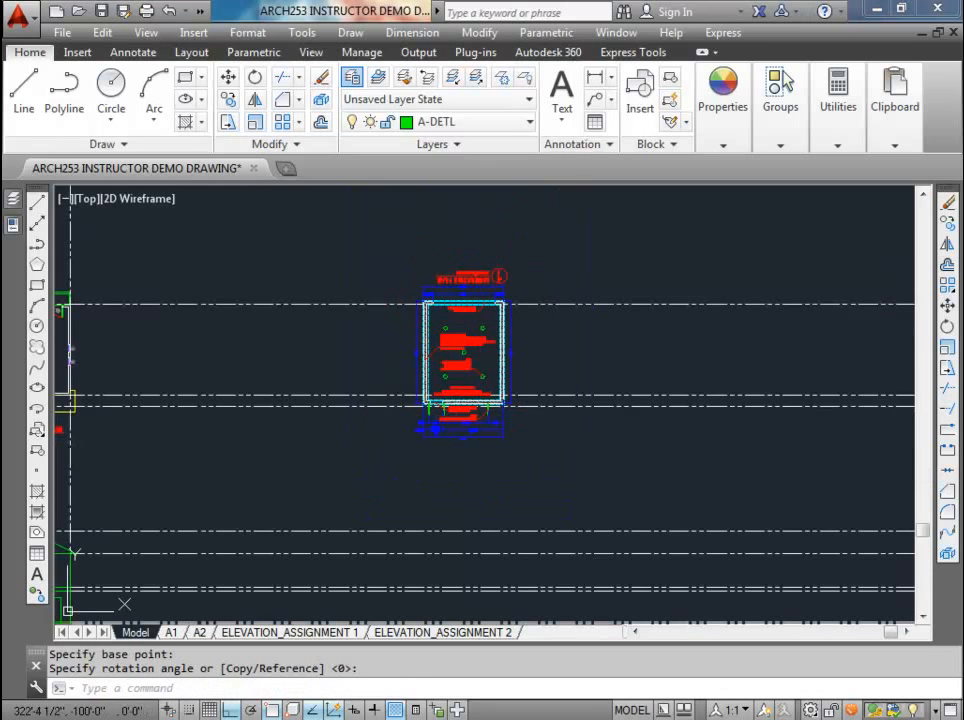
Step: Move the rotated foundation plan straight down so its lower-left outer wall corner meets the lower front-wall construction line
left_click(407, 255)
left_click(531, 414)
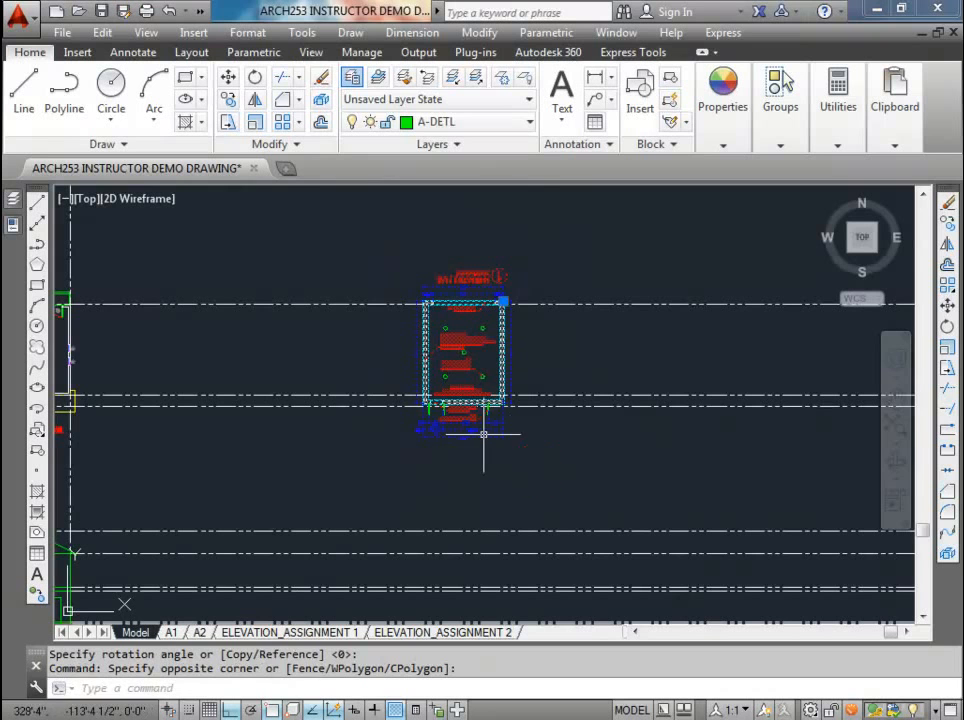
scroll(484, 432, "up", 5)
type("m")
key("Return")
scroll(333, 388, "up", 2)
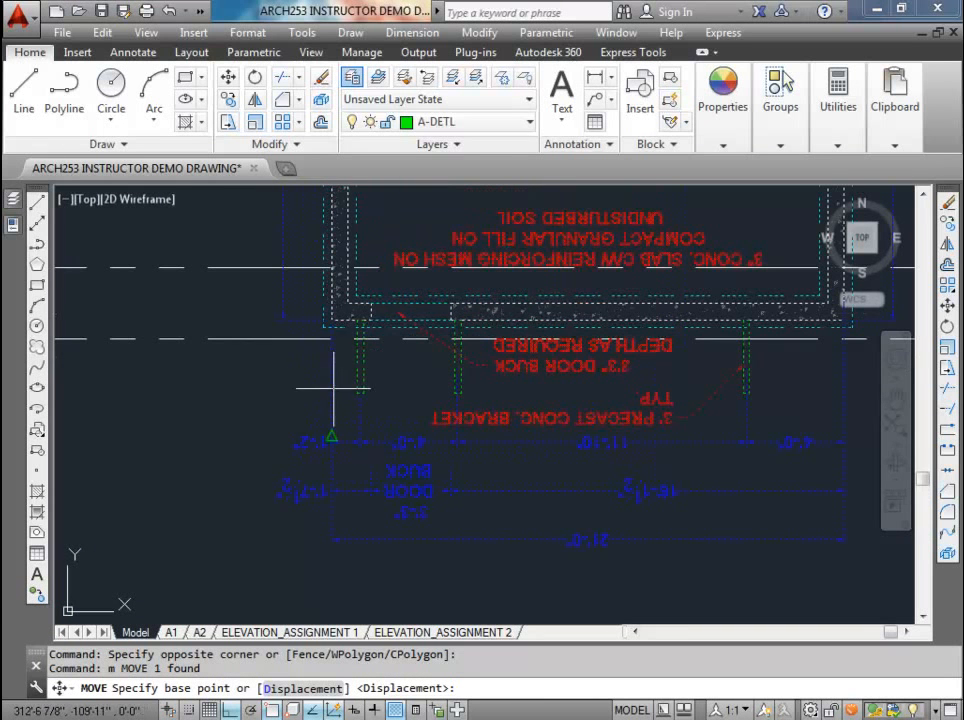
left_click(331, 321)
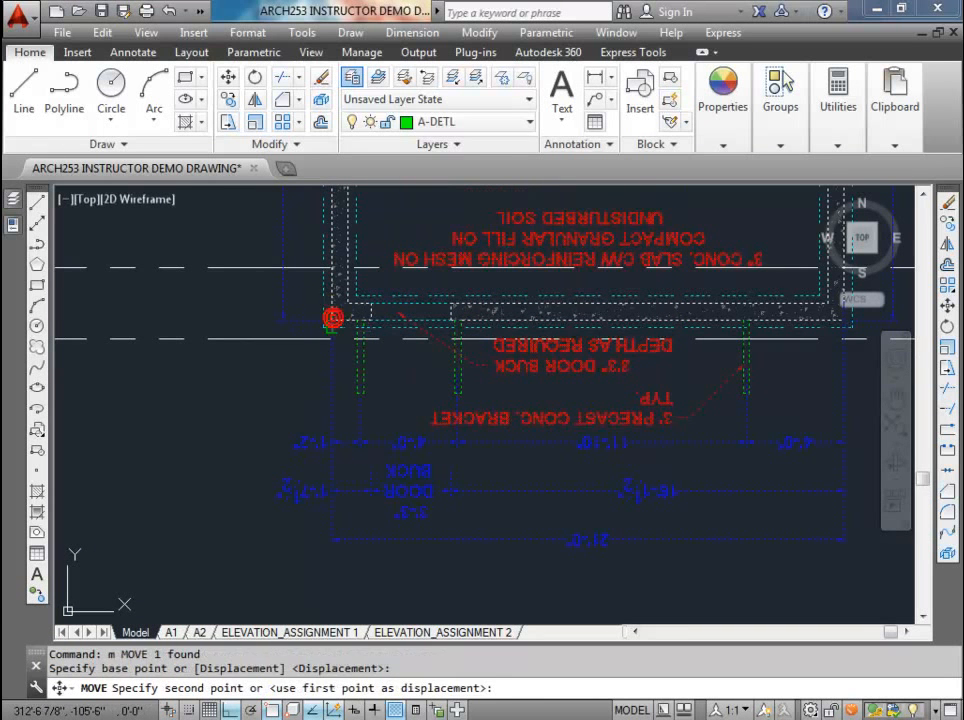
left_click(334, 341)
scroll(379, 355, "down", 5)
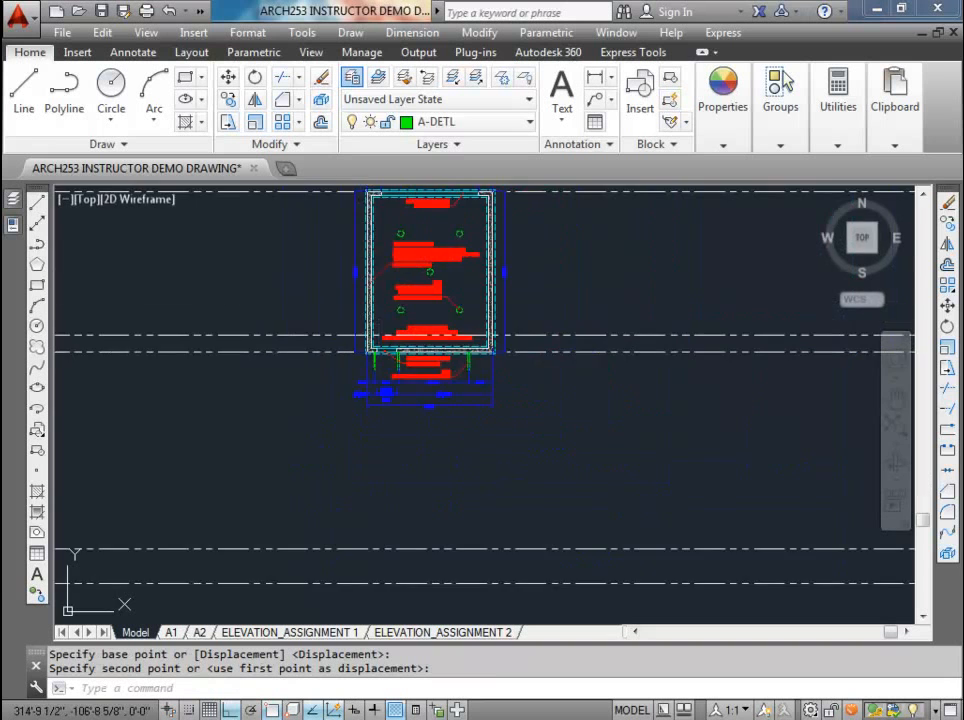
scroll(398, 430, "up", 4)
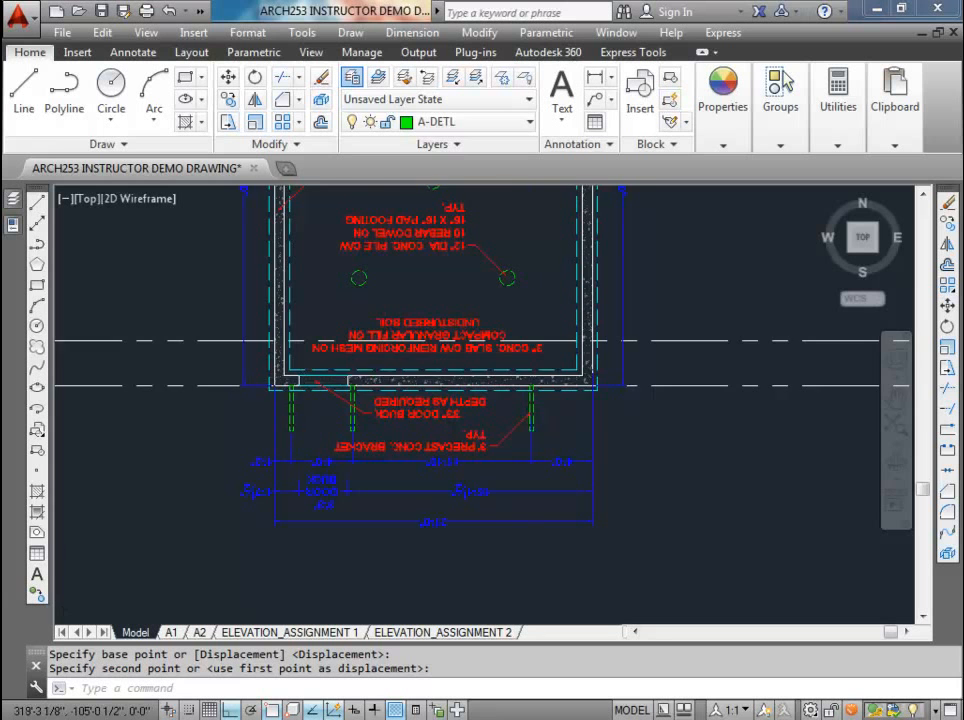
scroll(477, 362, "down", 4)
scroll(477, 354, "down", 2)
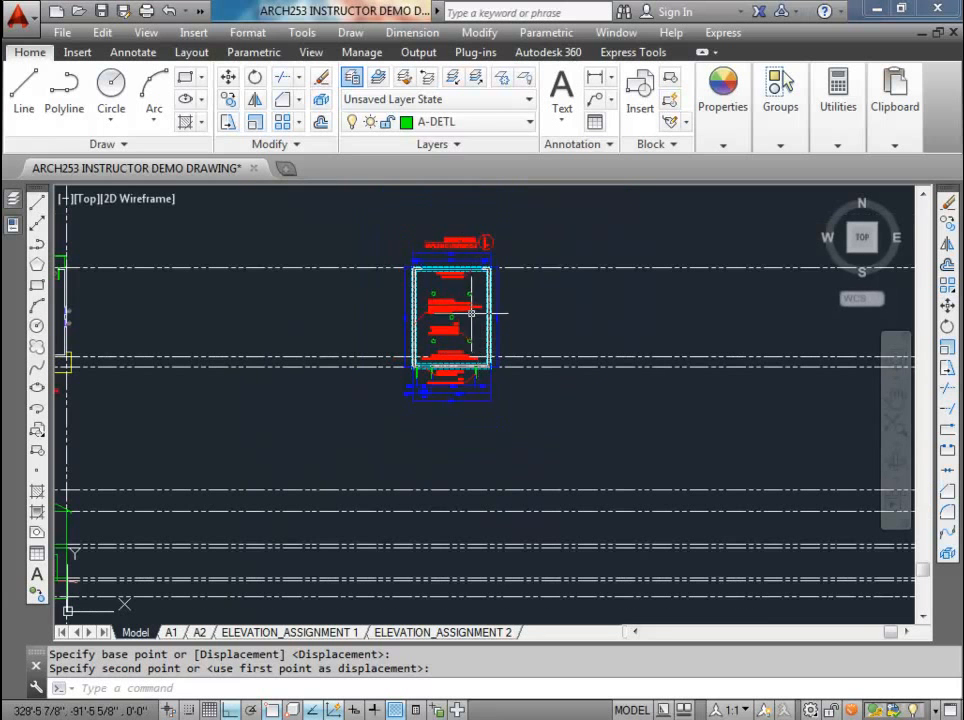
left_click(455, 307)
key("Escape")
Step: Convert the whole garage plan to a block named plan_garage, with its base point at the outer wall's lower-left corner
scroll(478, 341, "down", 4)
middle_click_drag(480, 343, 450, 362)
middle_click_drag(309, 362, 477, 366)
scroll(278, 339, "up", 5)
left_click(276, 218)
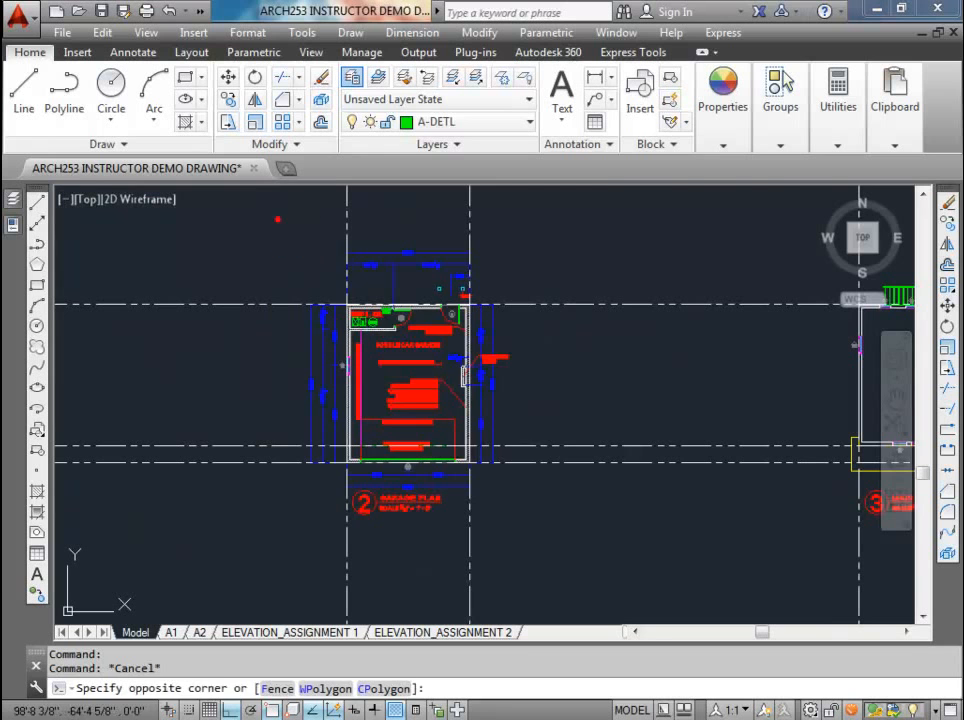
left_click(574, 545)
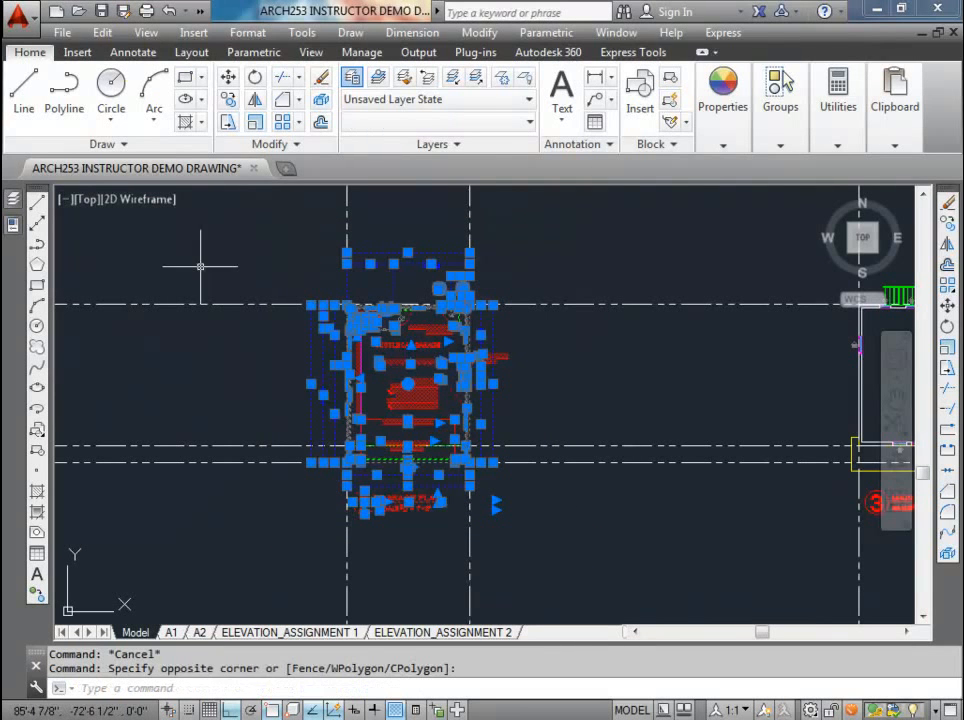
left_click(77, 52)
left_click(138, 92)
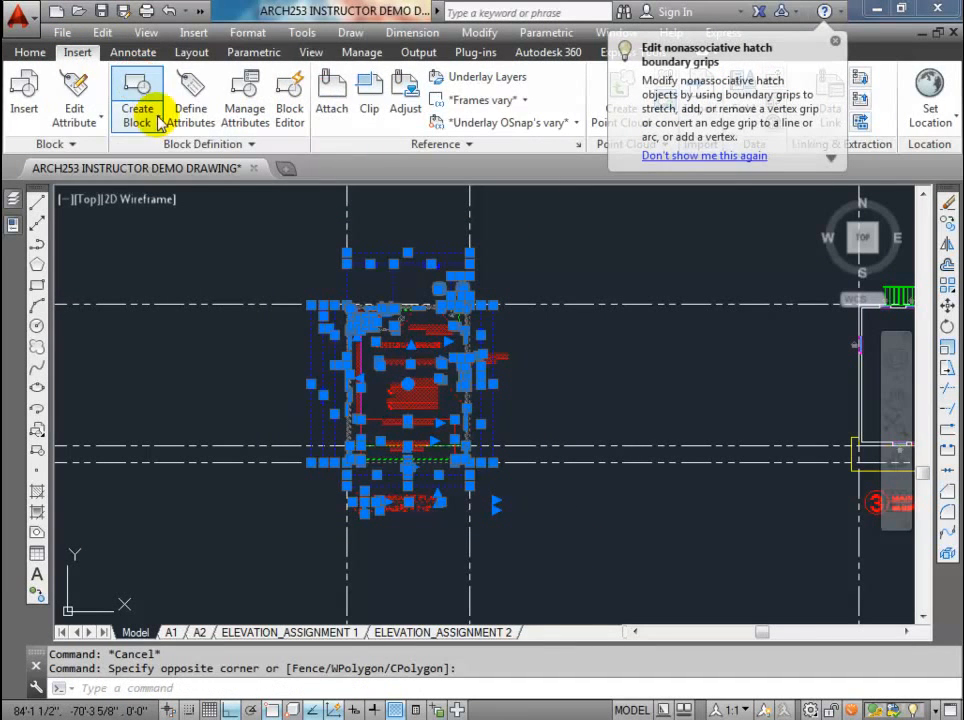
type("plan_garage")
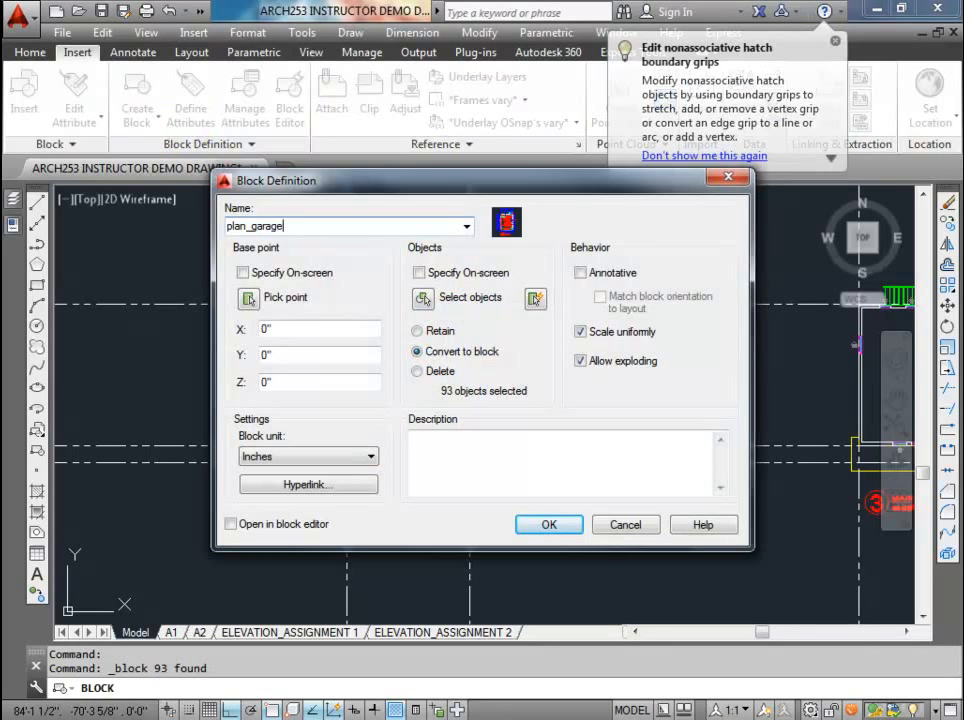
left_click(245, 297)
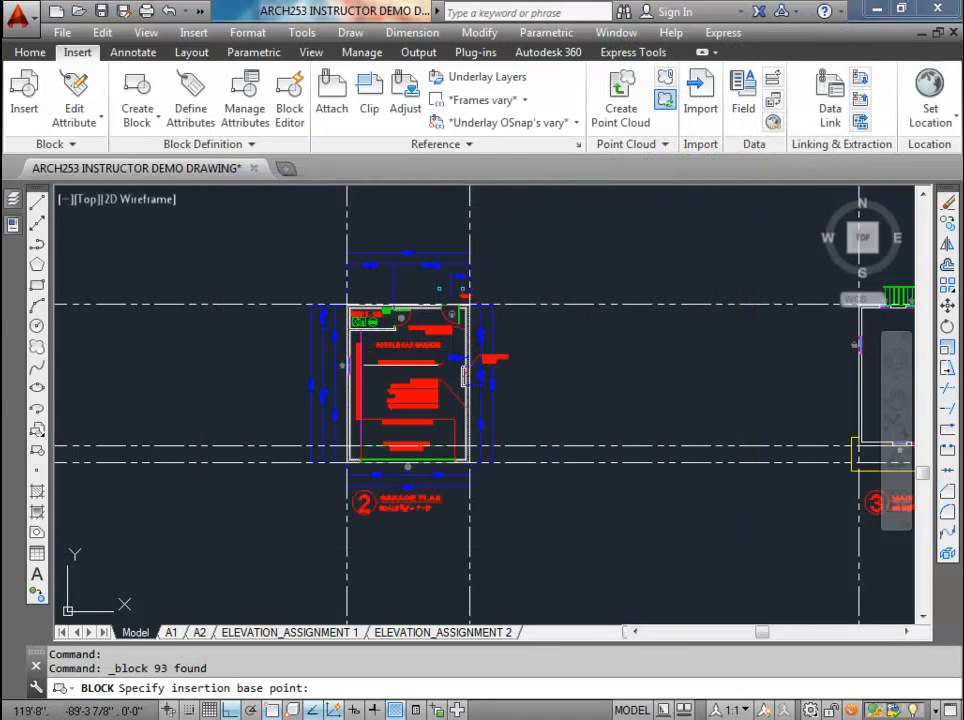
scroll(340, 462, "up", 6)
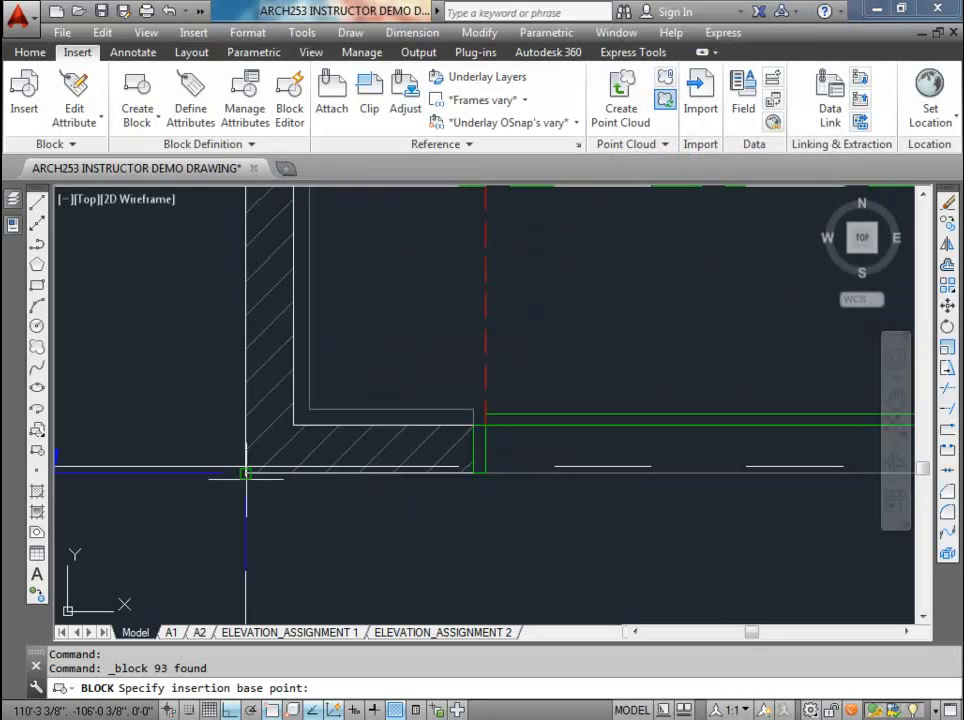
scroll(245, 472, "up", 3)
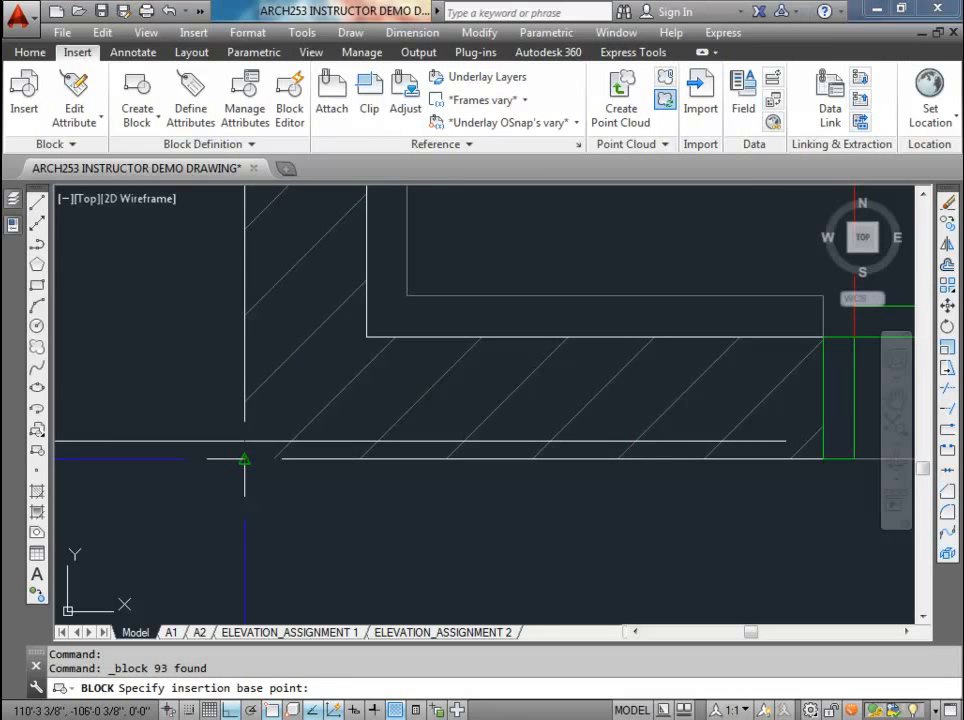
left_click(245, 459)
left_click(548, 521)
scroll(499, 482, "down", 8)
middle_click_drag(600, 505, 350, 473)
scroll(348, 470, "down", 2)
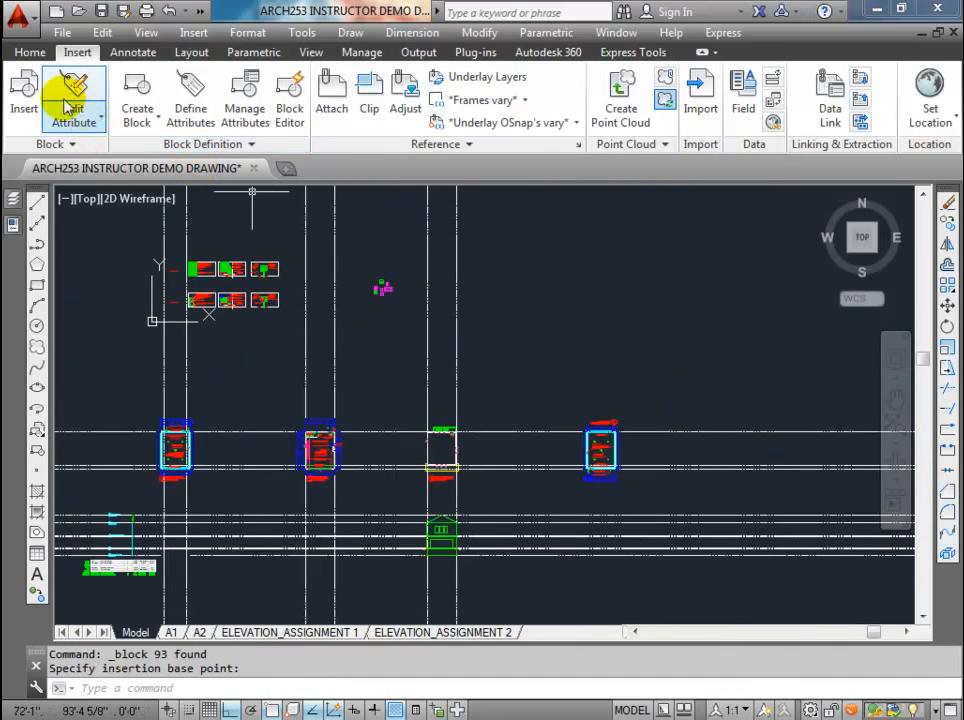
left_click(24, 92)
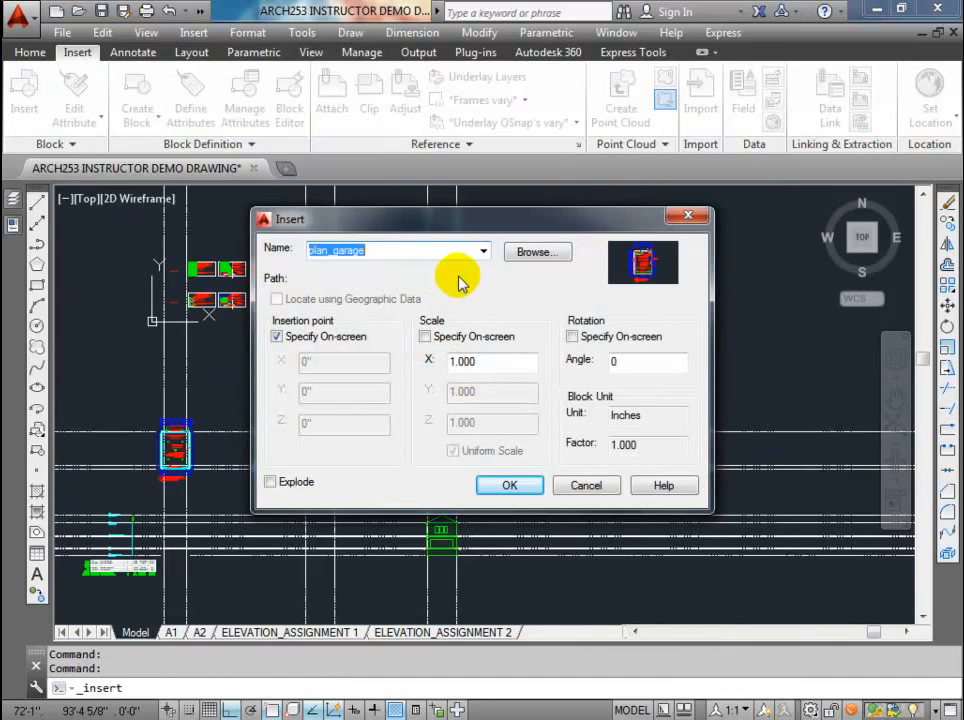
left_click(511, 485)
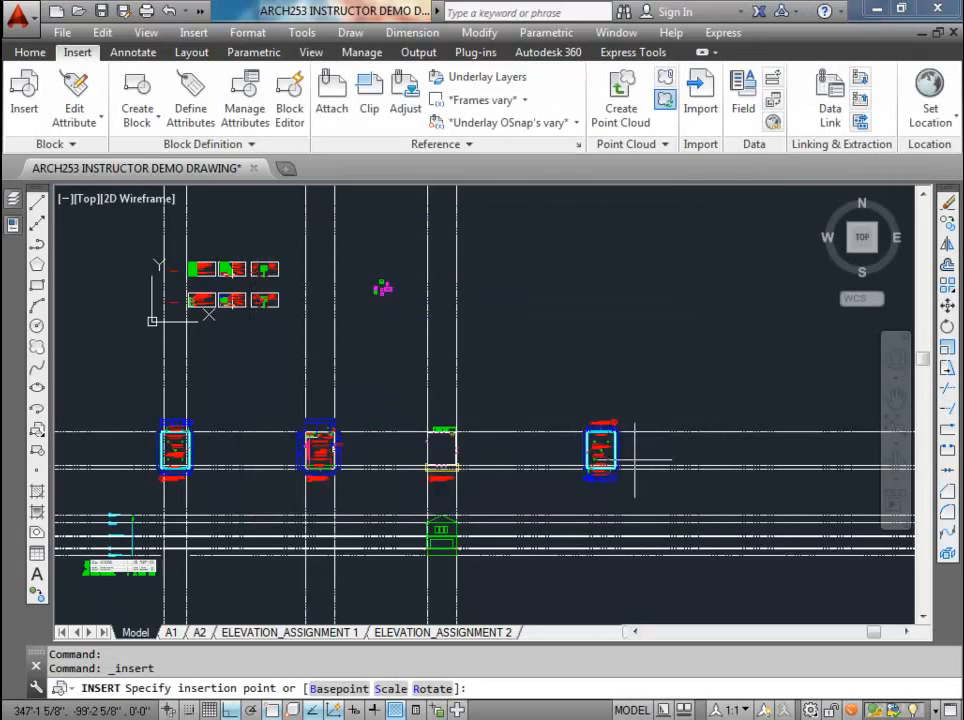
scroll(708, 450, "up", 4)
middle_click_drag(688, 450, 484, 445)
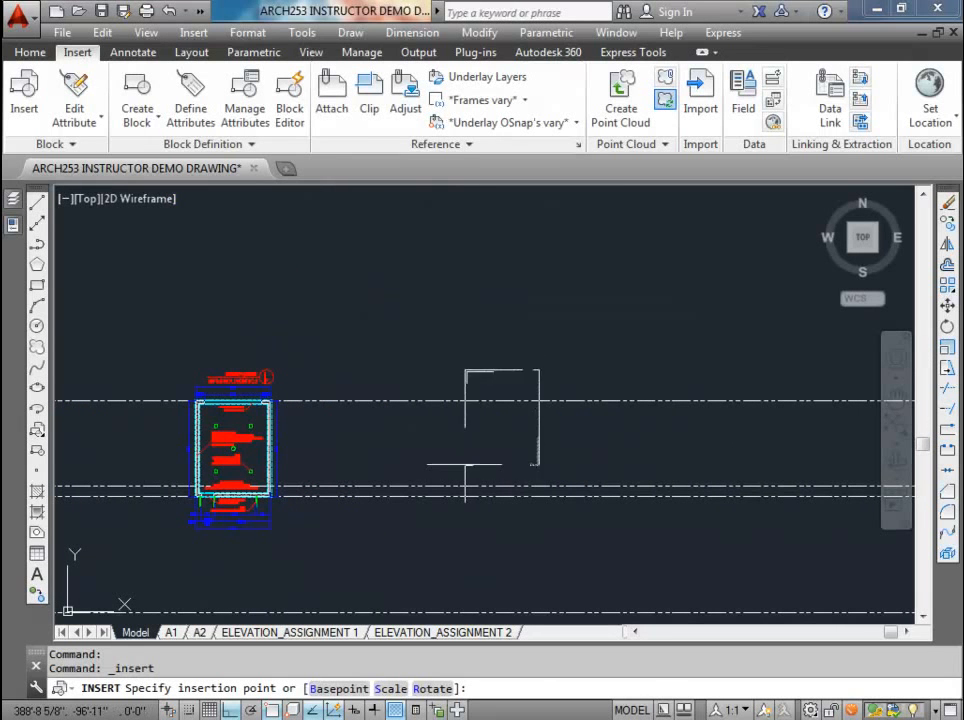
key("Escape")
Step: Insert the plan_garage block rotated 180° to the right of the rotated foundation plan, snapped Nearest to the upper rear-wall construction line
left_click(22, 90)
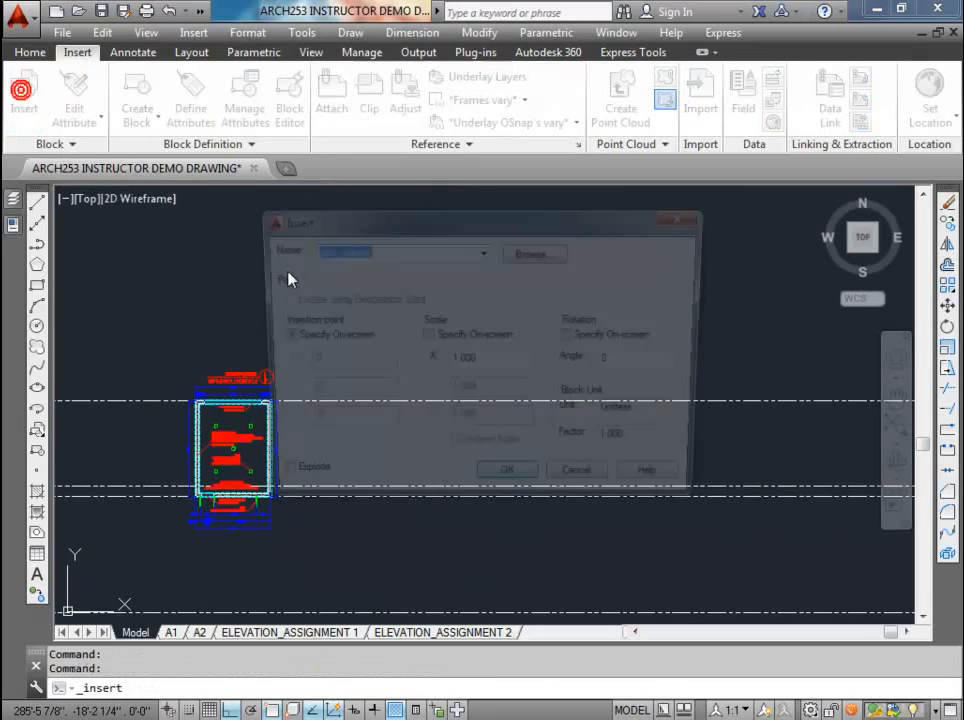
left_click(573, 337)
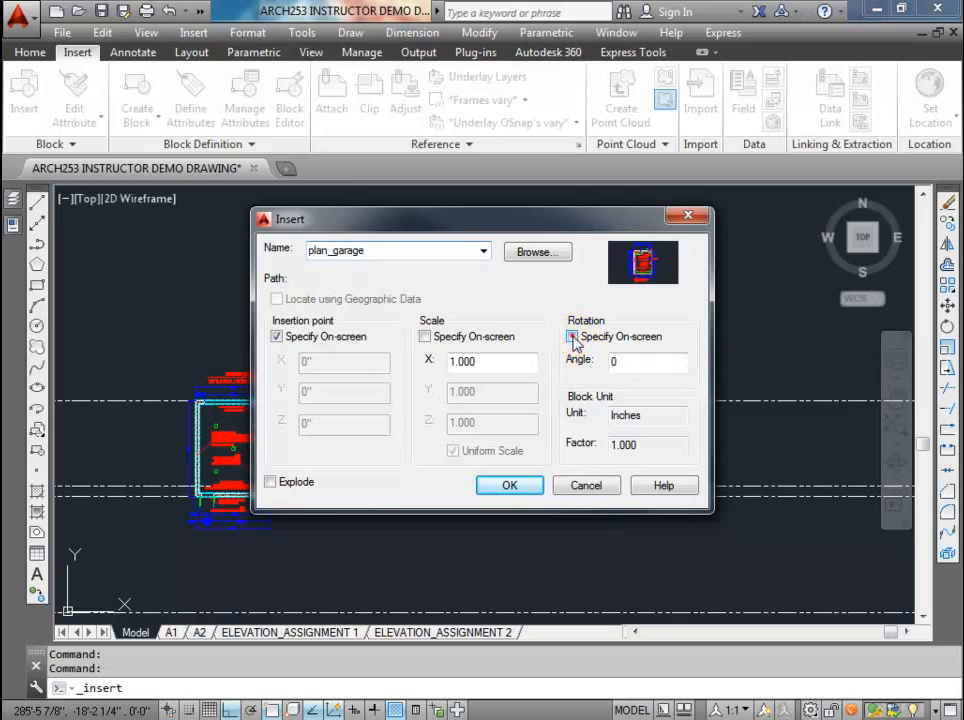
left_click(572, 337)
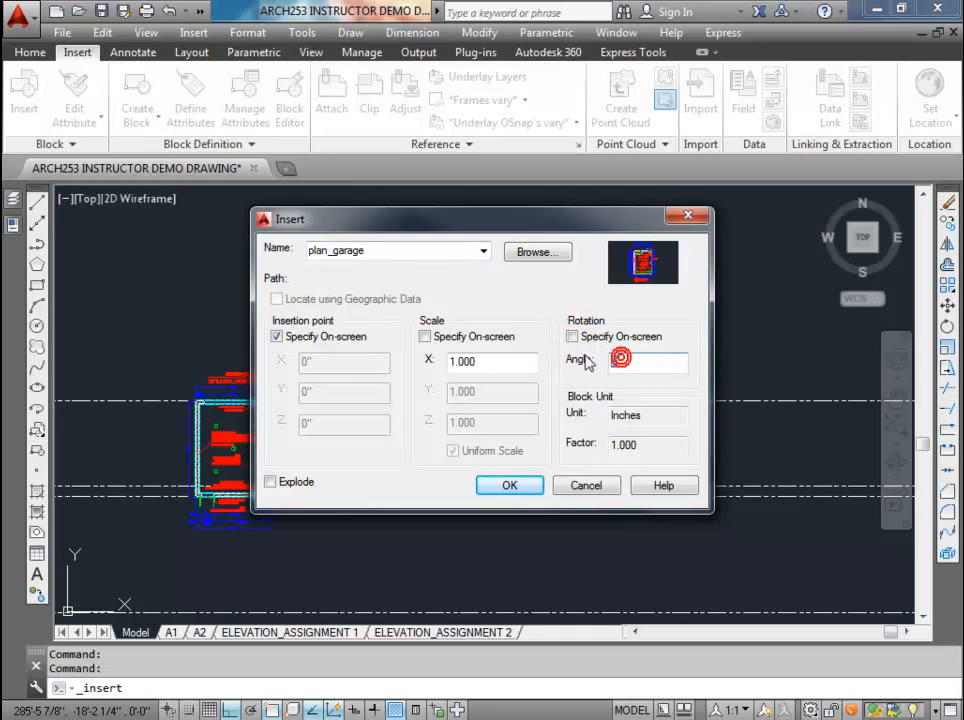
type("180")
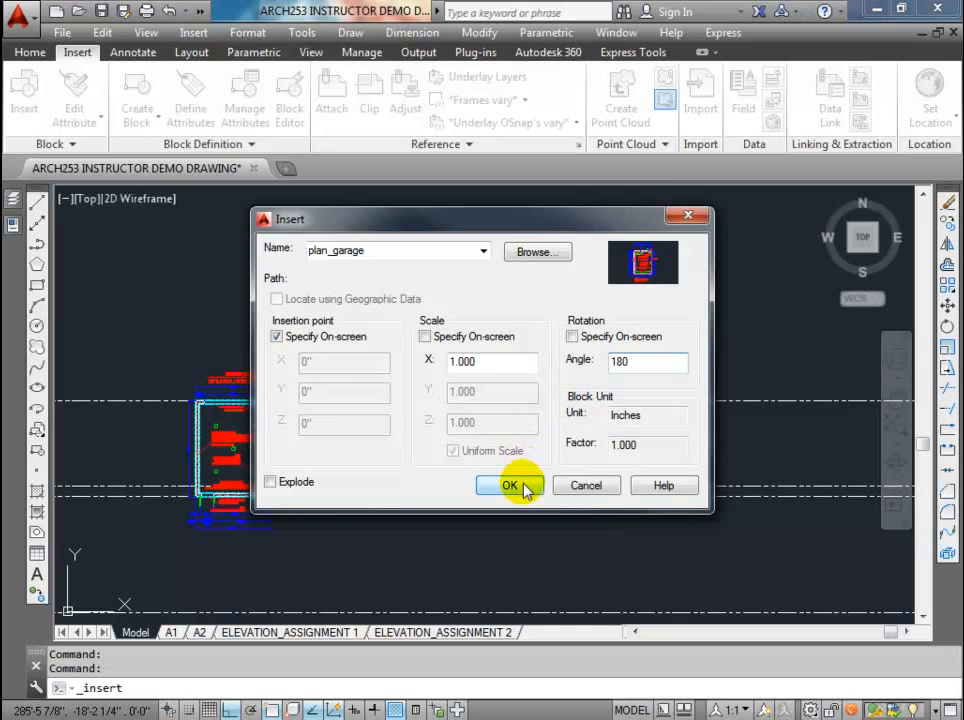
left_click(509, 485)
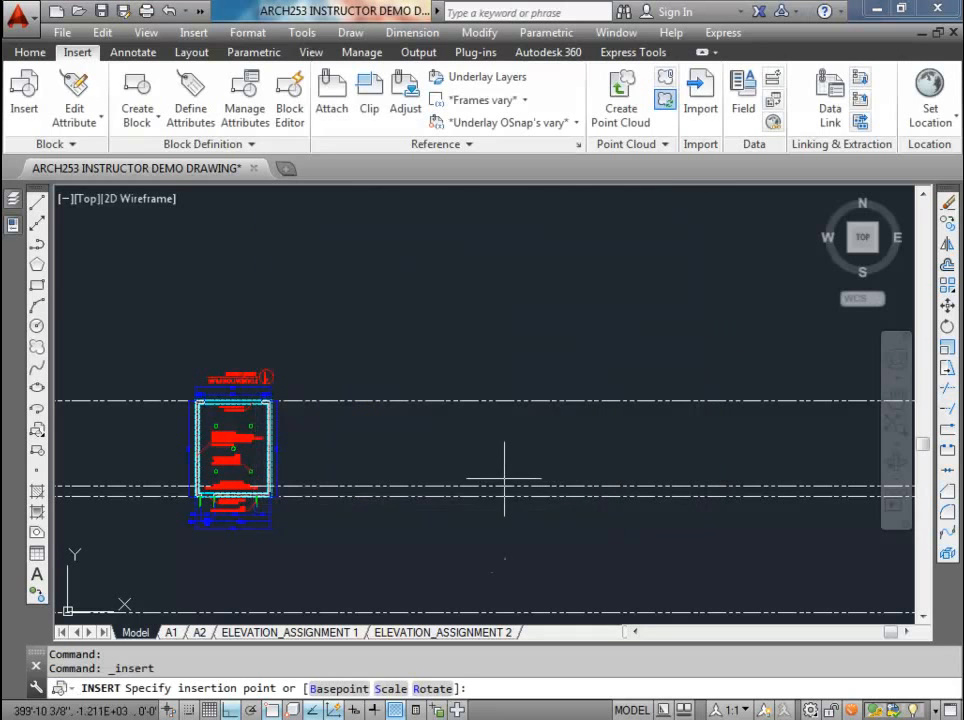
right_click(537, 403, "shift")
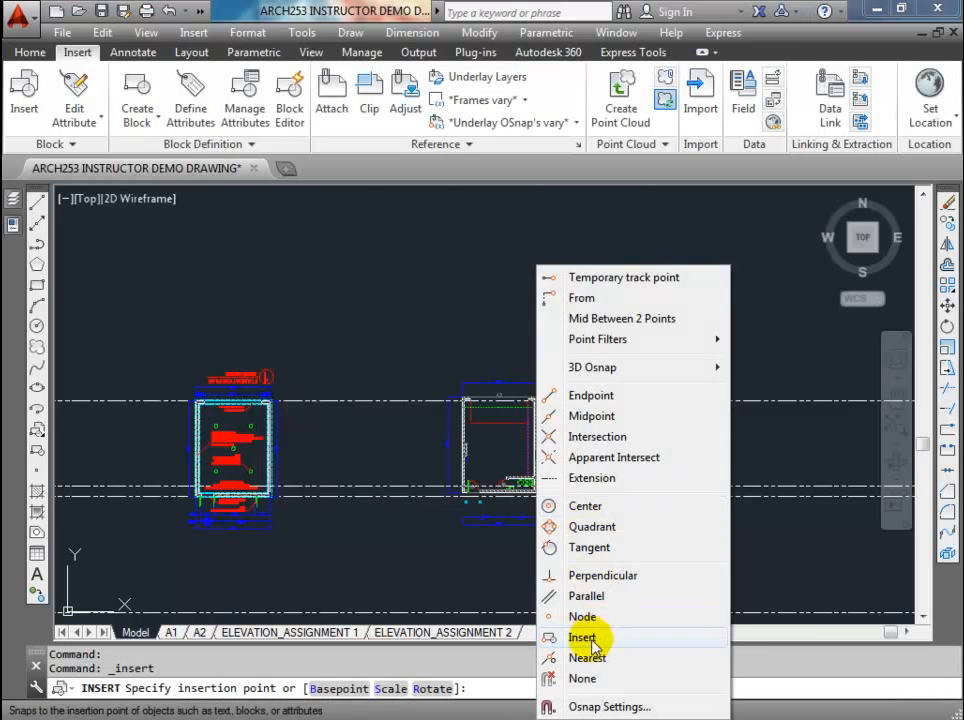
left_click(590, 658)
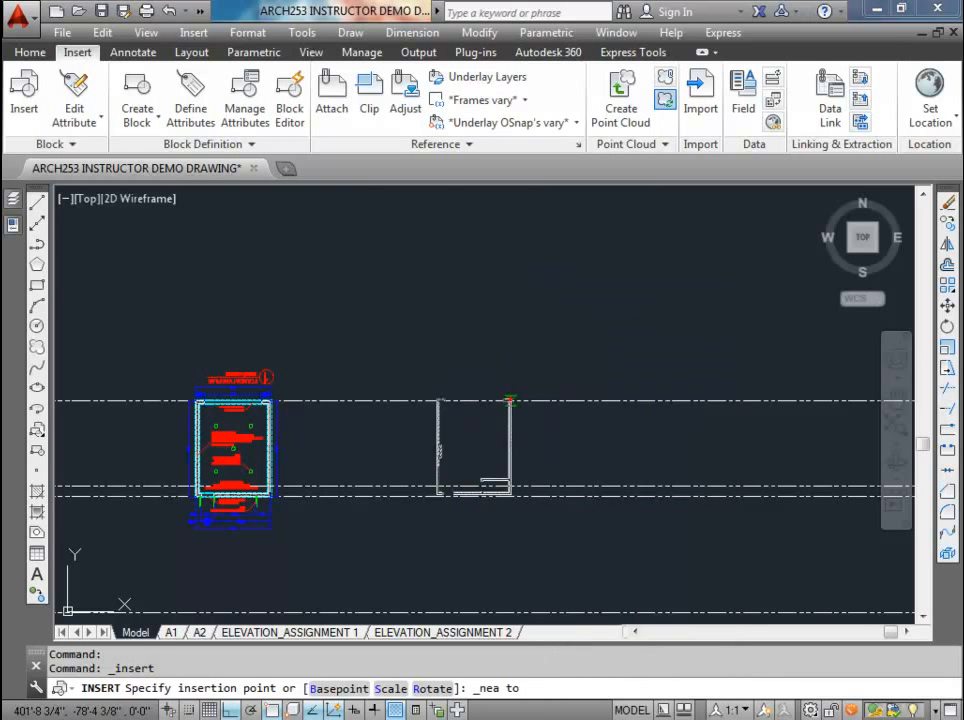
left_click(511, 400)
scroll(476, 510, "up", 6)
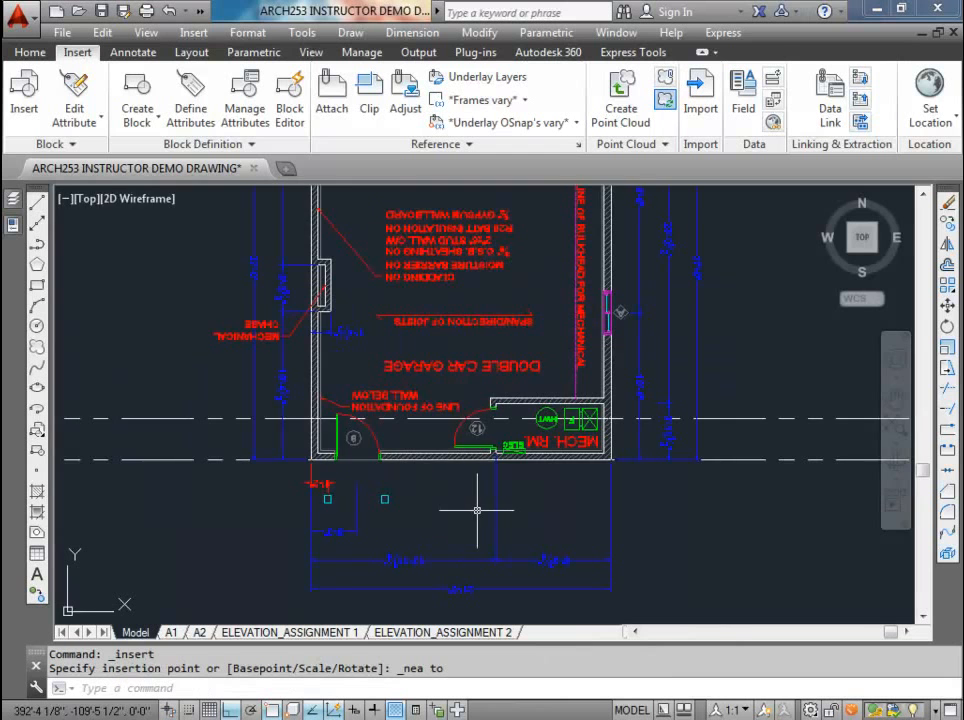
scroll(477, 510, "down", 6)
scroll(229, 456, "up", 5)
left_click(243, 249)
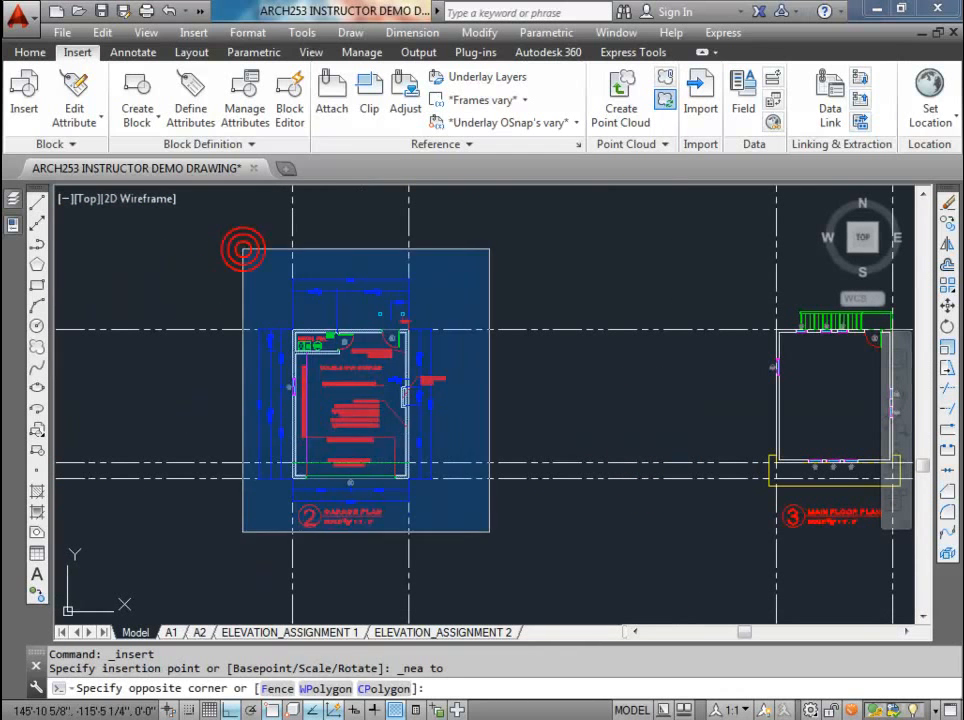
left_click(491, 491)
key("Escape")
key("Escape")
Step: Convert the main floor plan to a block named plan_mainfloor, with its base point where the left-wall and lower front-wall construction lines cross
middle_click_drag(535, 517, 114, 510)
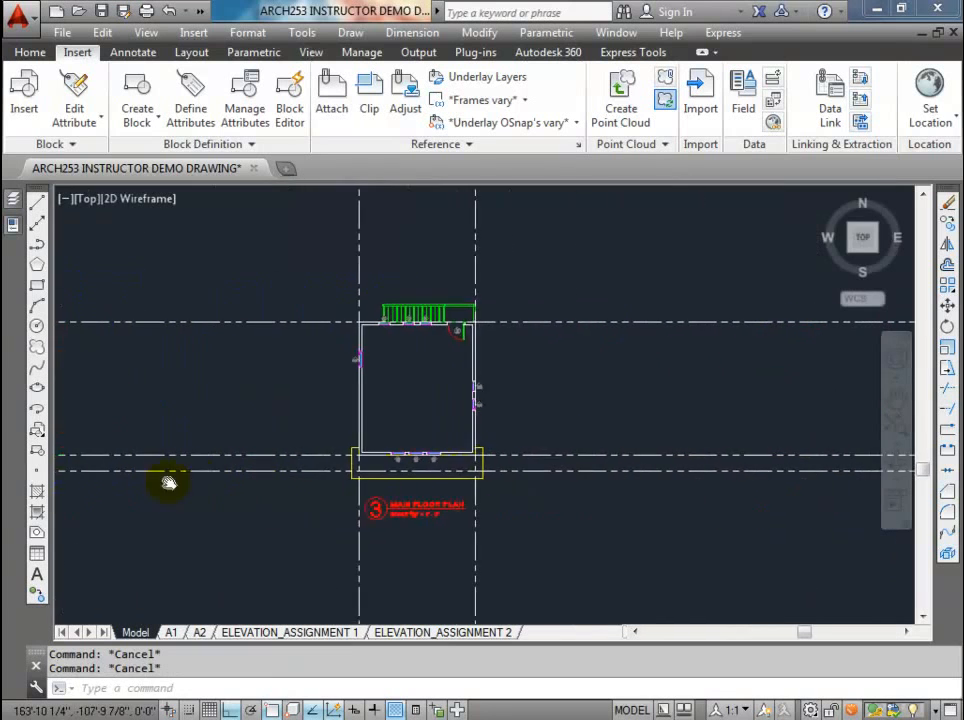
left_click(312, 265)
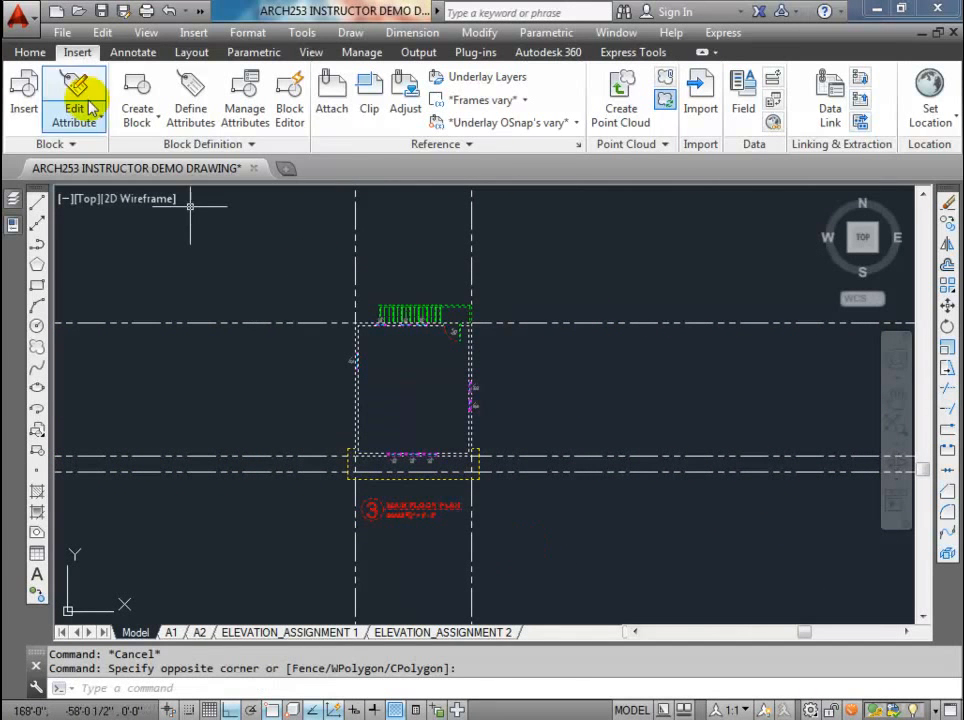
left_click(130, 87)
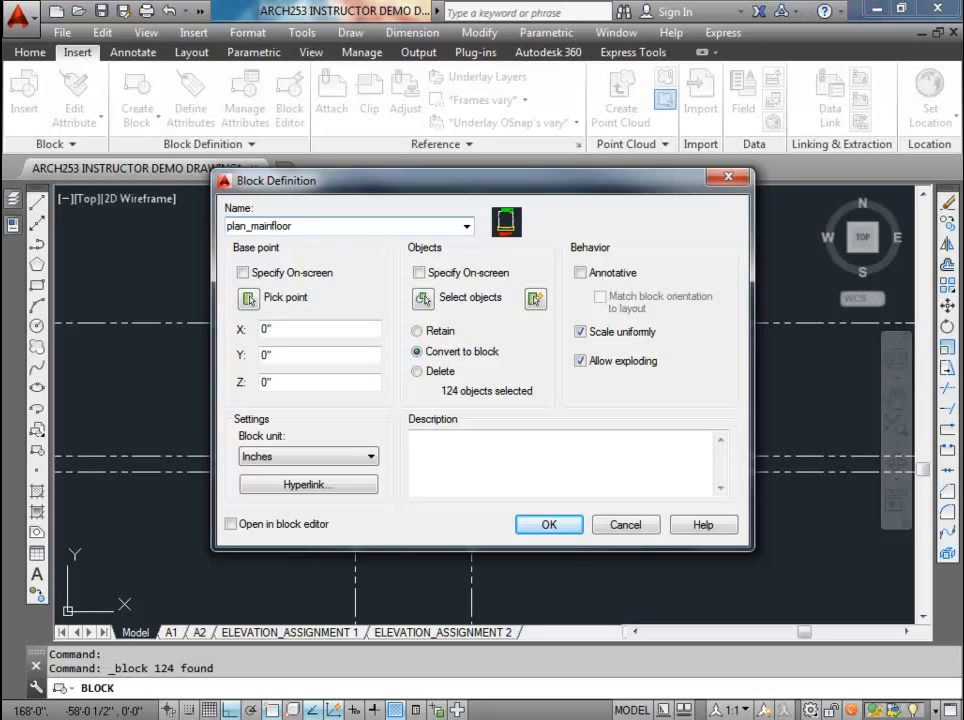
left_click(553, 525)
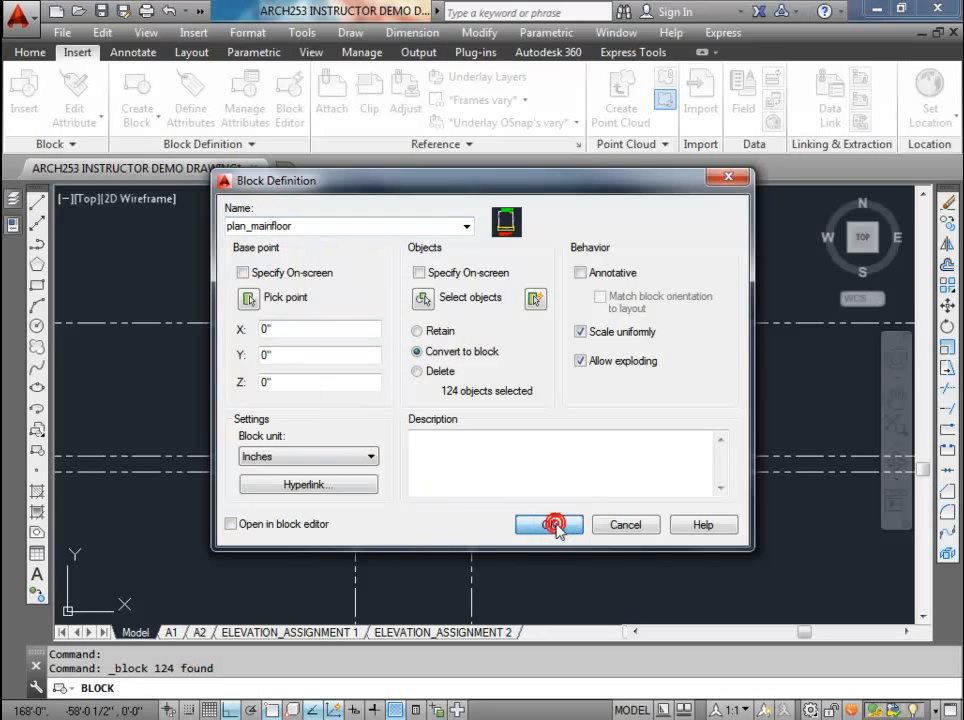
left_click(248, 298)
scroll(387, 469, "up", 5)
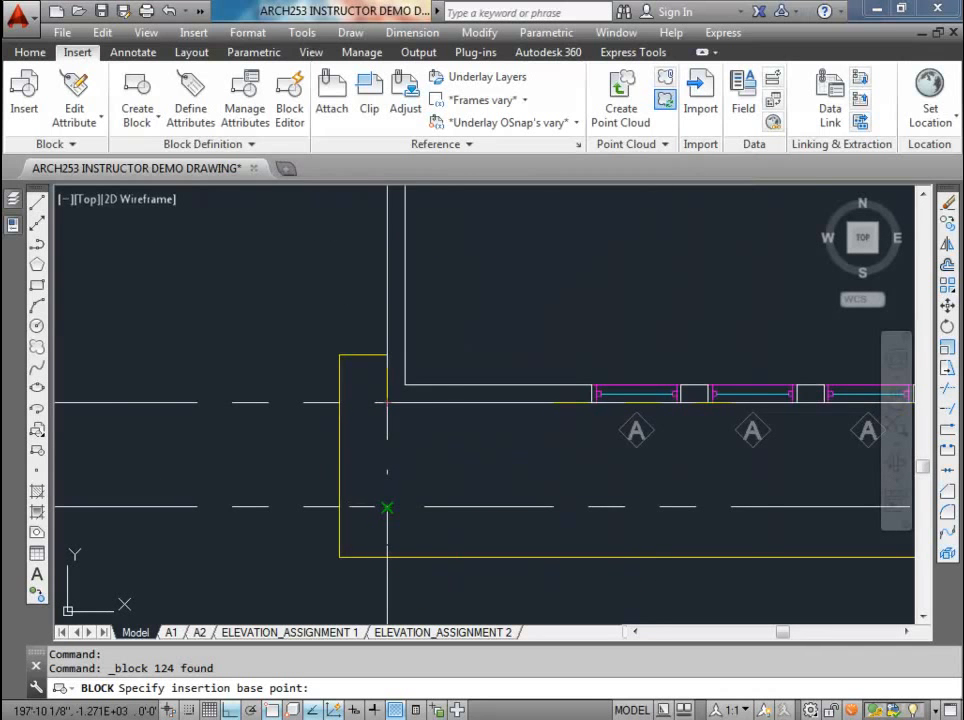
left_click(384, 506)
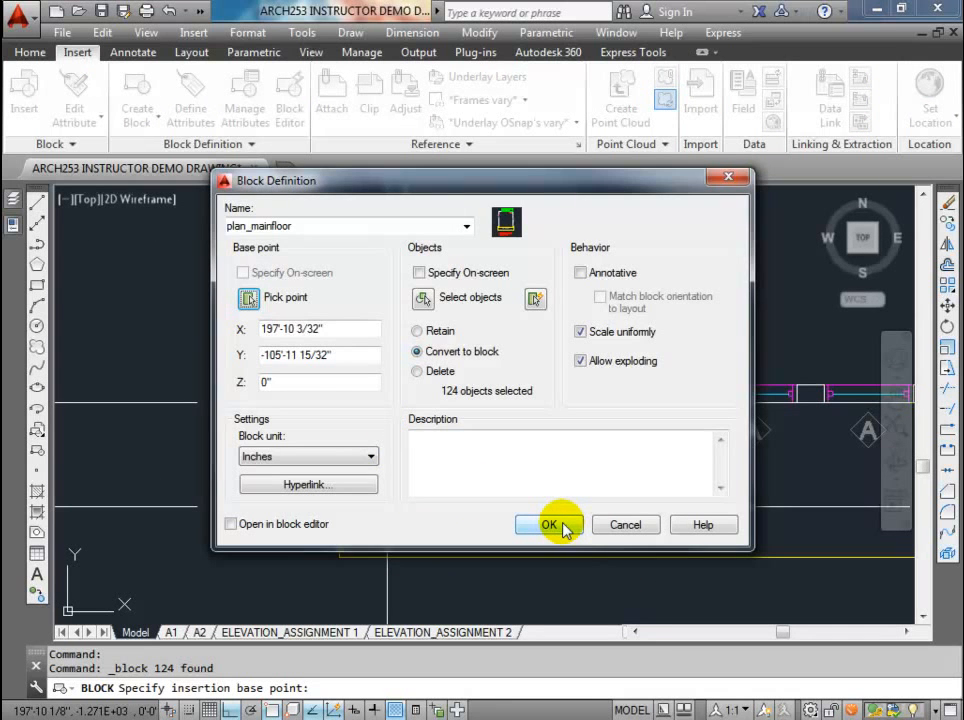
left_click(549, 525)
Step: Insert the plan_mainfloor block rotated 180° to the right of the rotated garage plan, snapped Nearest to the upper rear-wall construction line
scroll(534, 469, "down", 3)
middle_click_drag(534, 469, 216, 456)
left_click(25, 88)
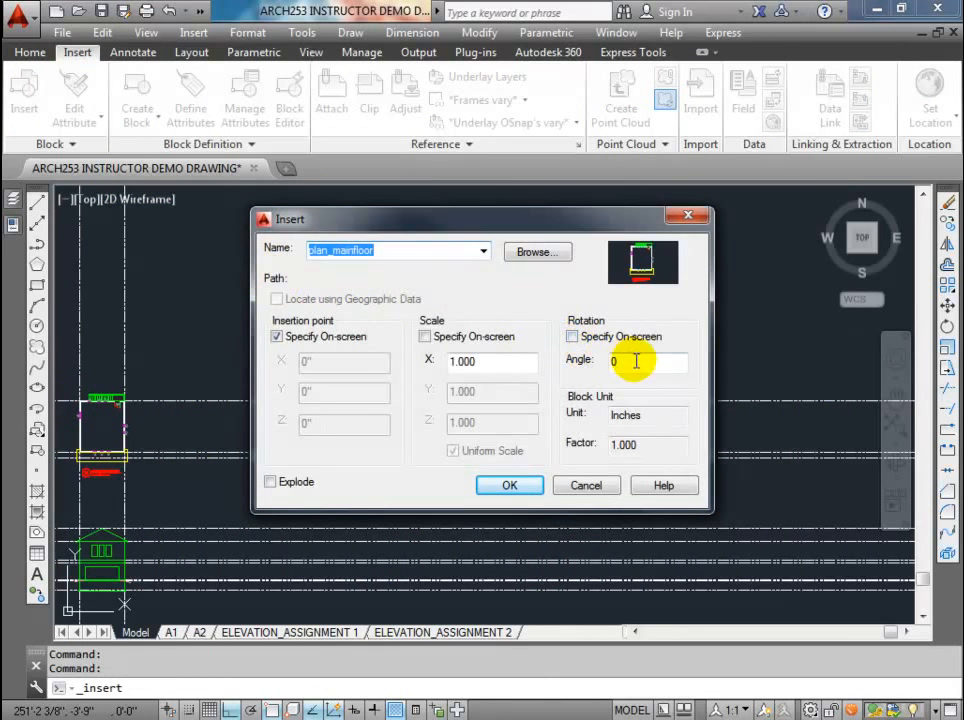
double_click(603, 363)
type("18")
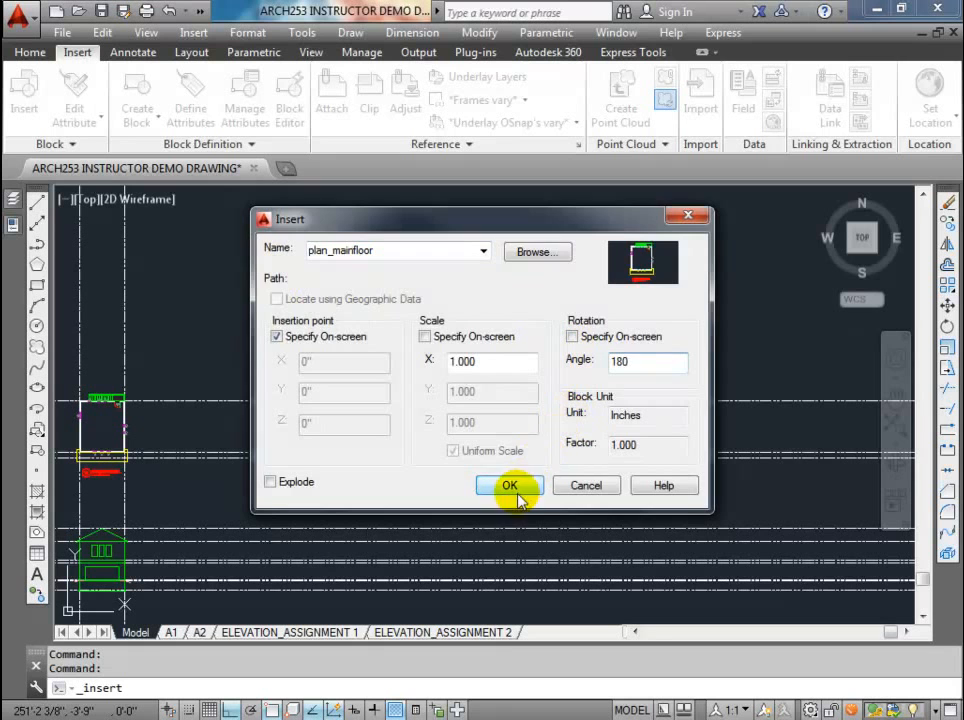
left_click(515, 486)
right_click(607, 427, "shift")
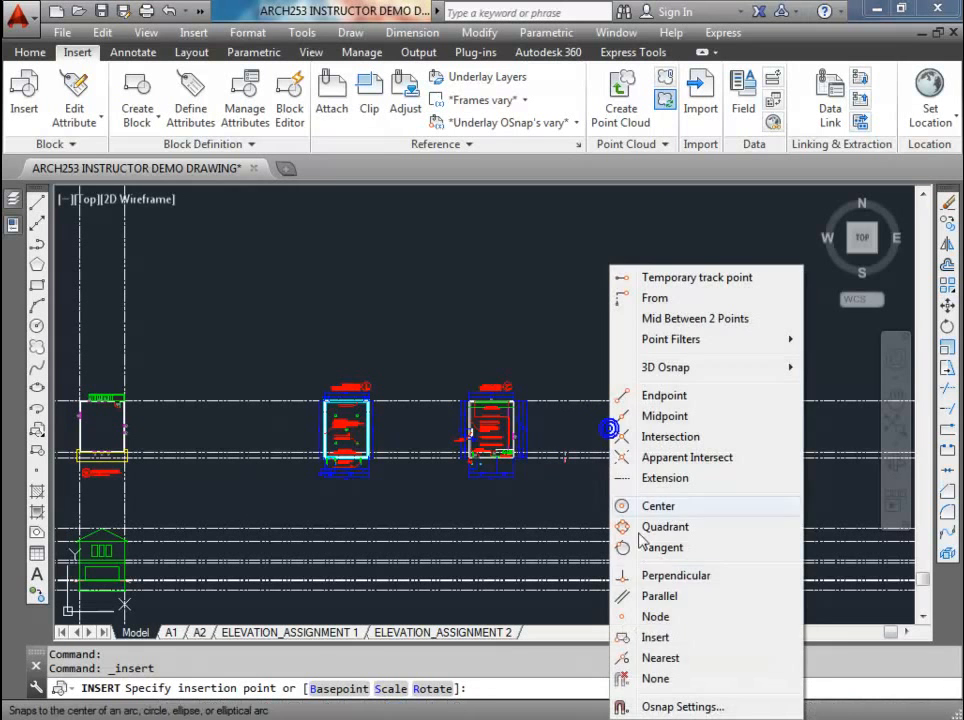
left_click(648, 656)
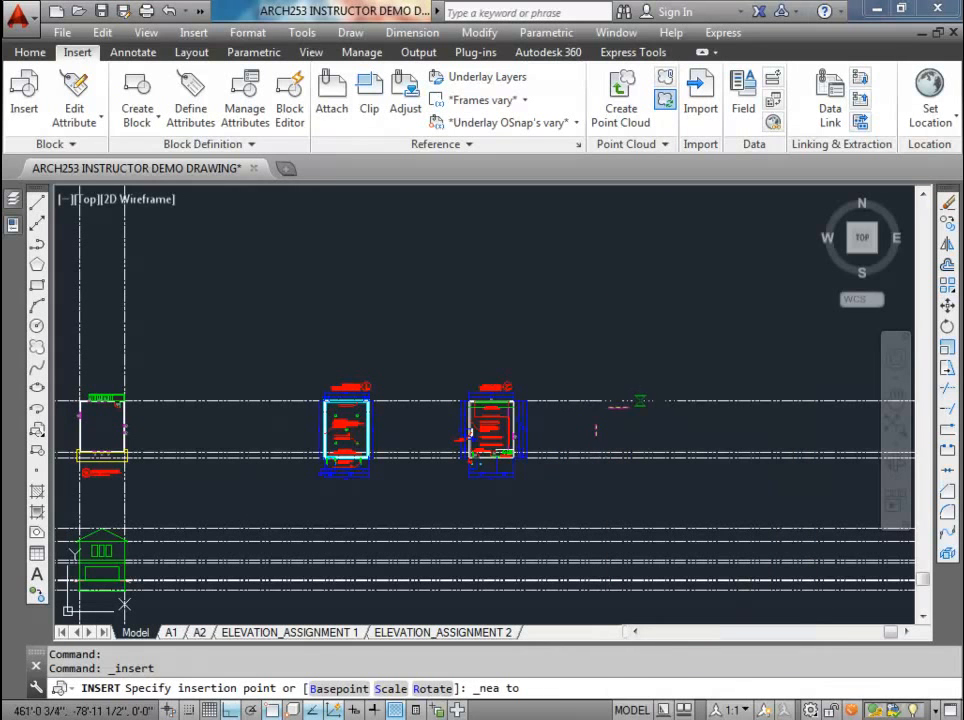
key("Escape")
Step: Try to copy the front elevation from its lower-left corner along the base construction line to below the rotated foundation plan
middle_click_drag(378, 447, 438, 372)
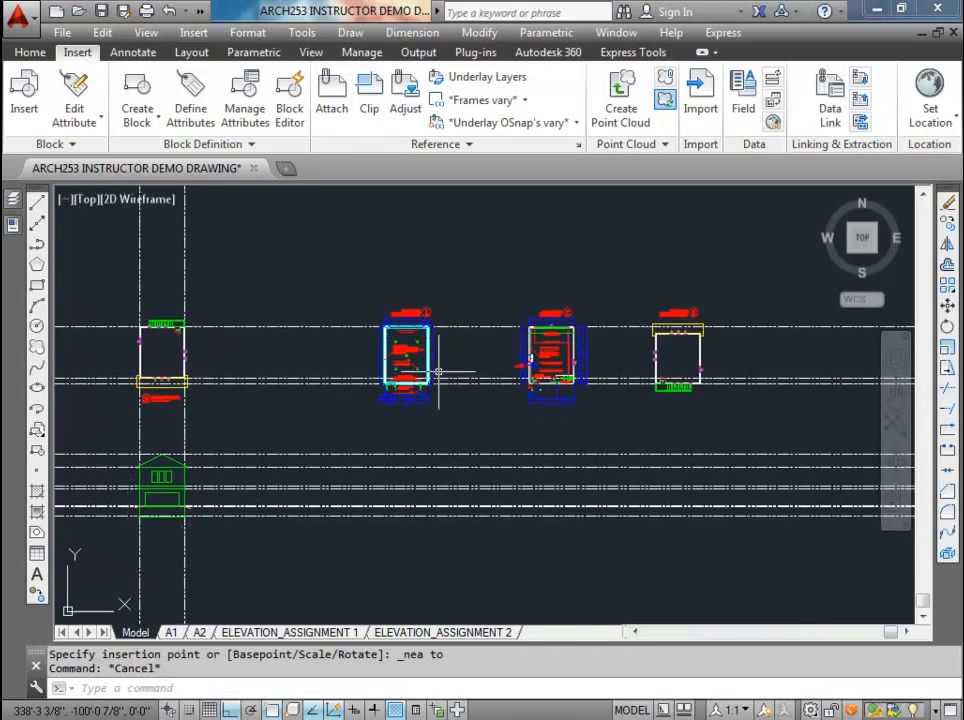
scroll(259, 483, "up", 2)
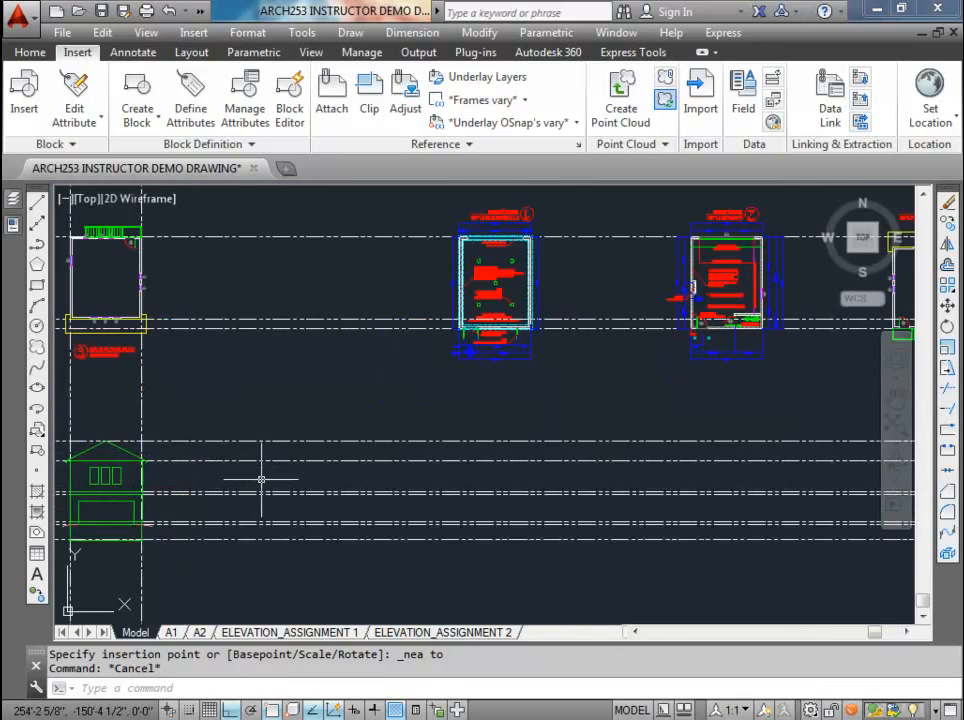
middle_click_drag(258, 477, 327, 376)
scroll(205, 396, "up", 3)
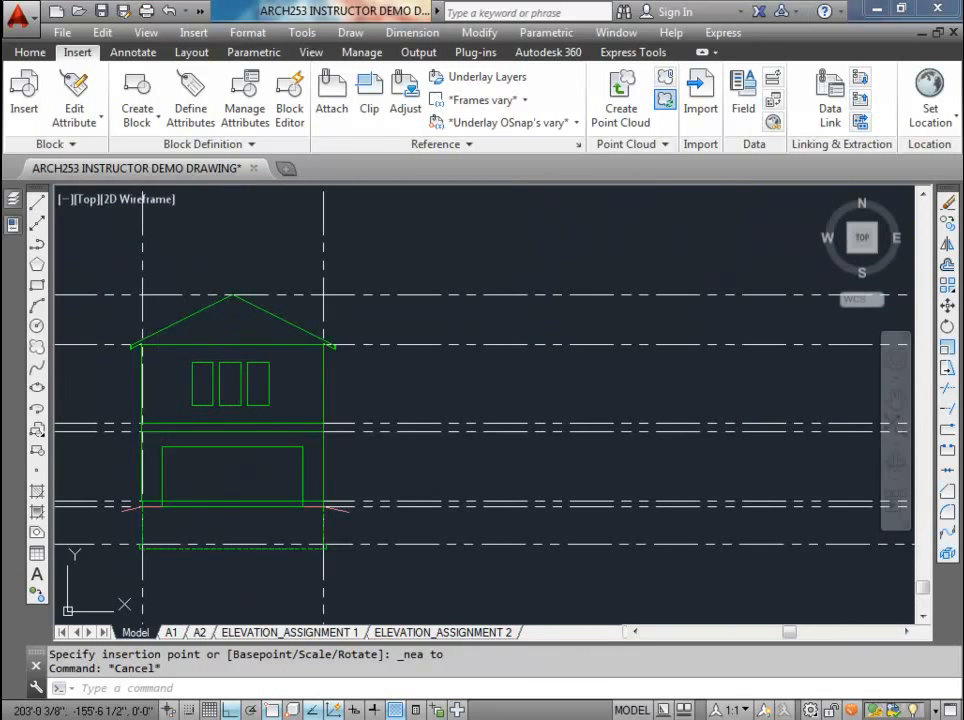
scroll(264, 428, "down", 2)
left_click(161, 311)
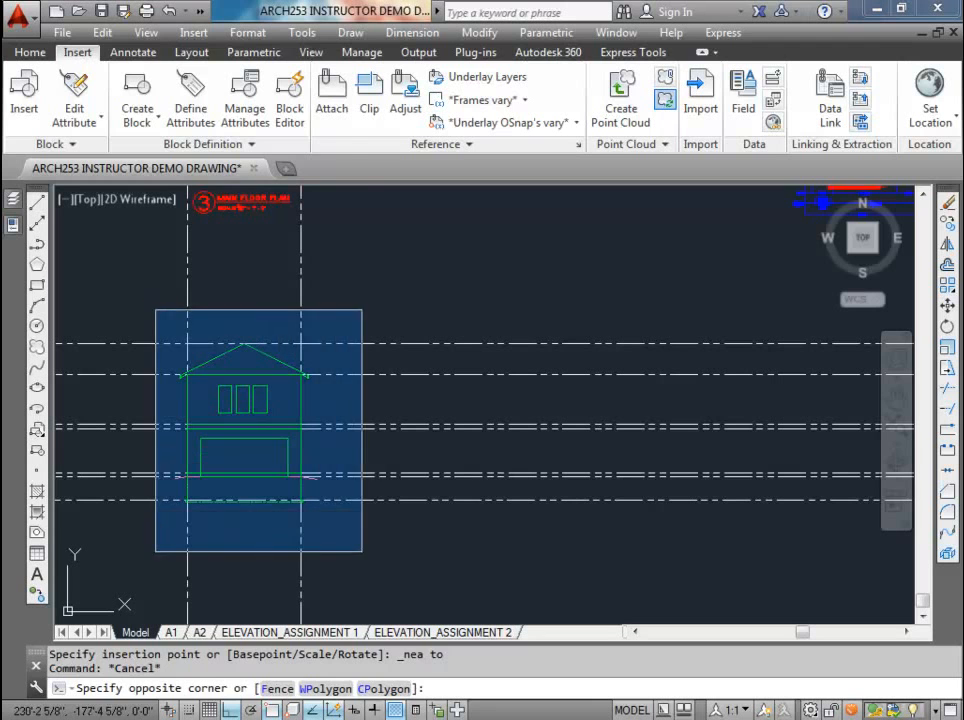
left_click(297, 530)
left_click(30, 51)
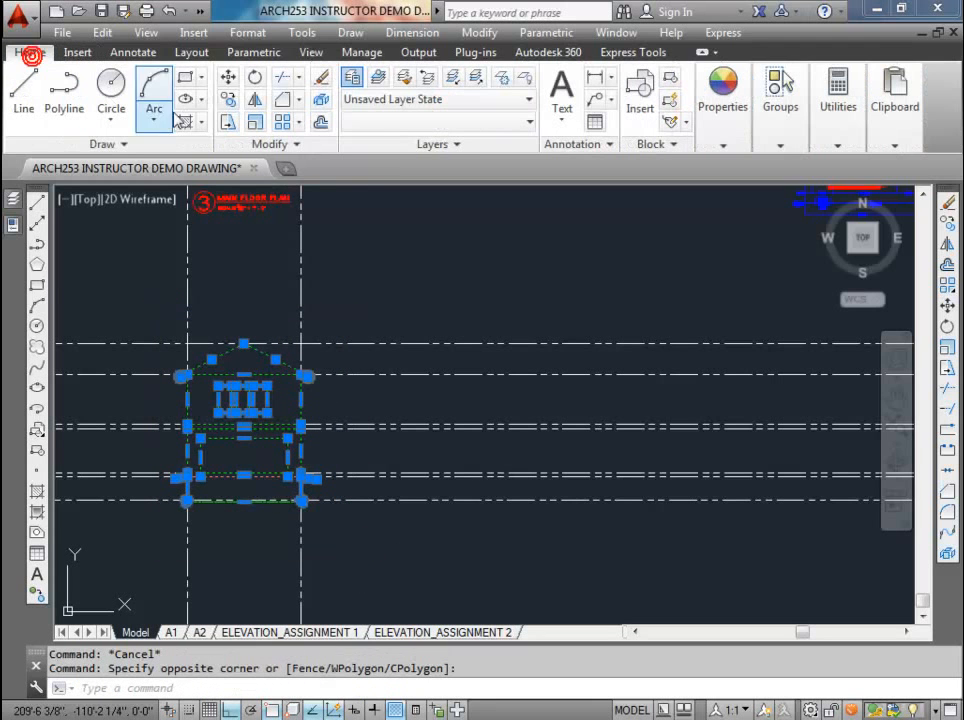
left_click(229, 100)
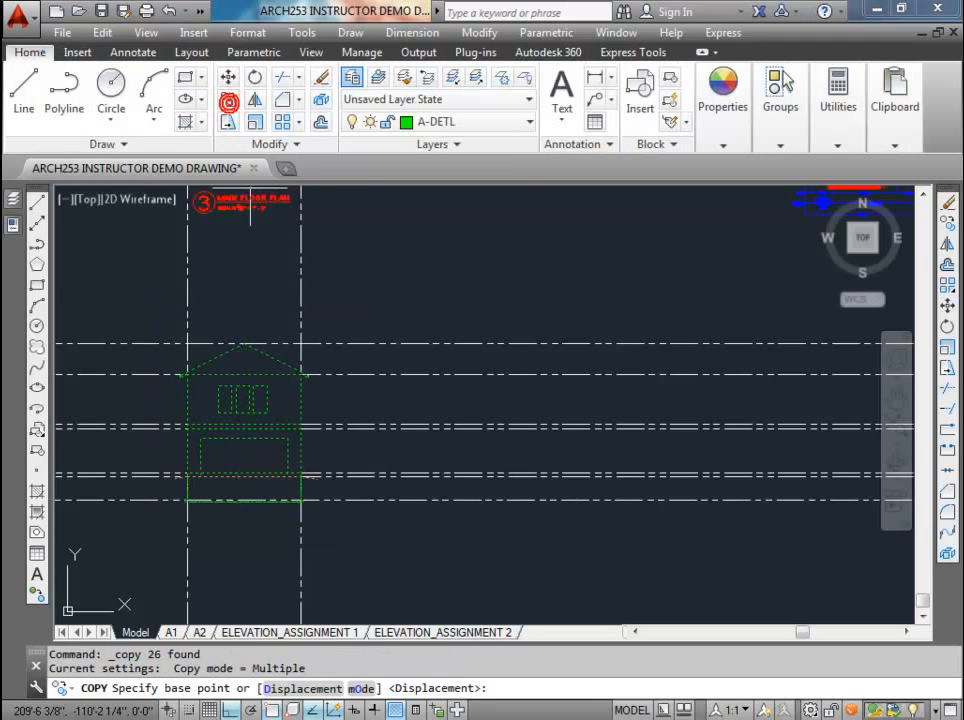
scroll(209, 354, "up", 5)
left_click(208, 303)
scroll(208, 303, "down", 10)
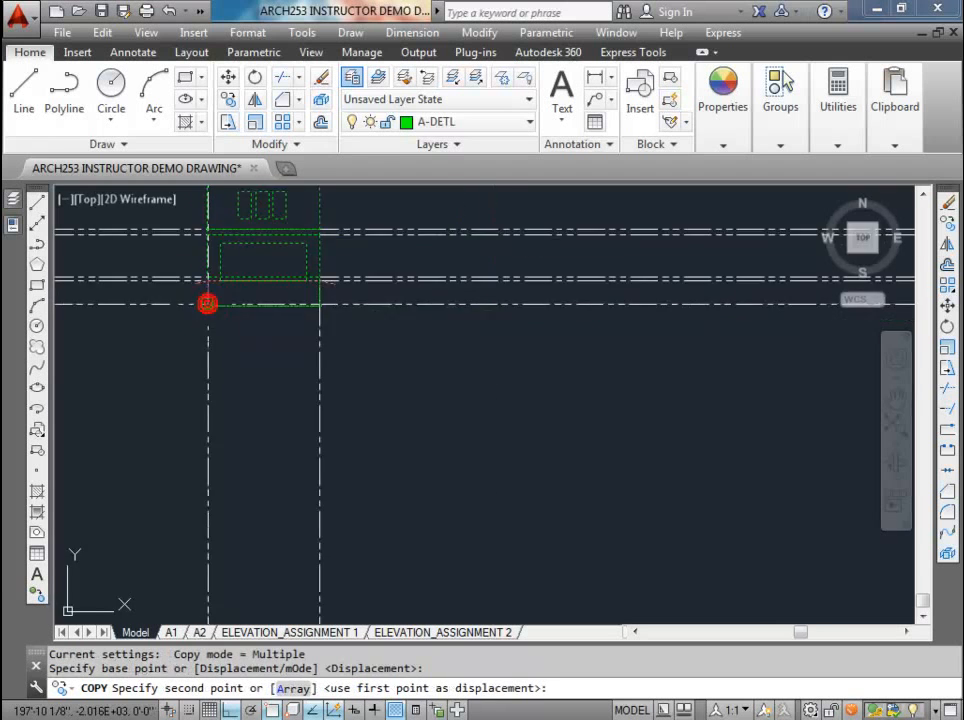
middle_click_drag(352, 301, 313, 359)
scroll(312, 357, "up", 3)
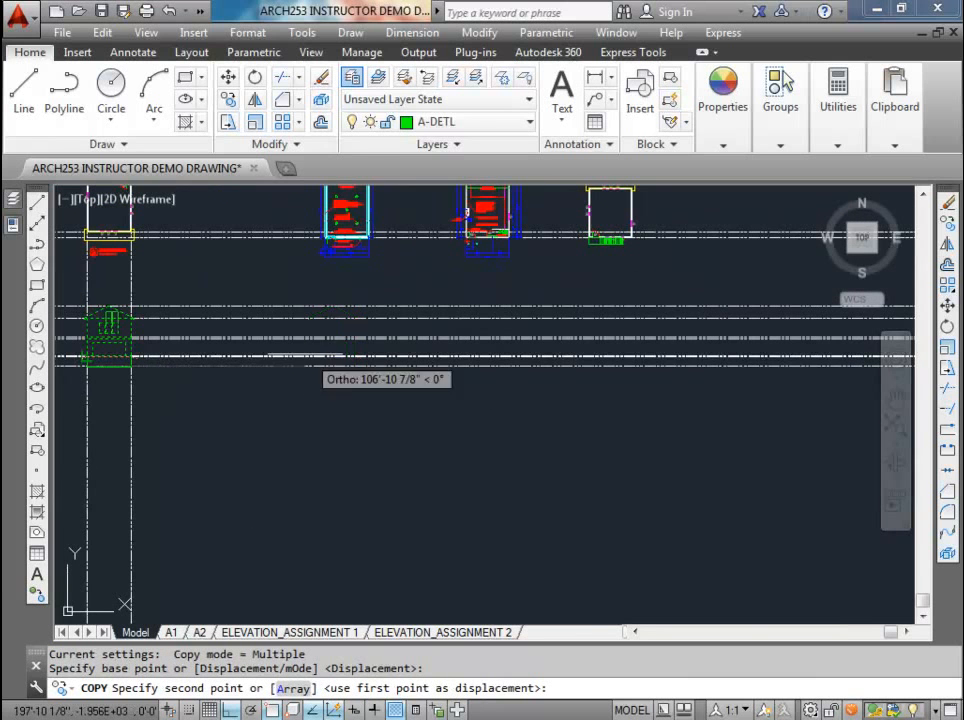
key("Return")
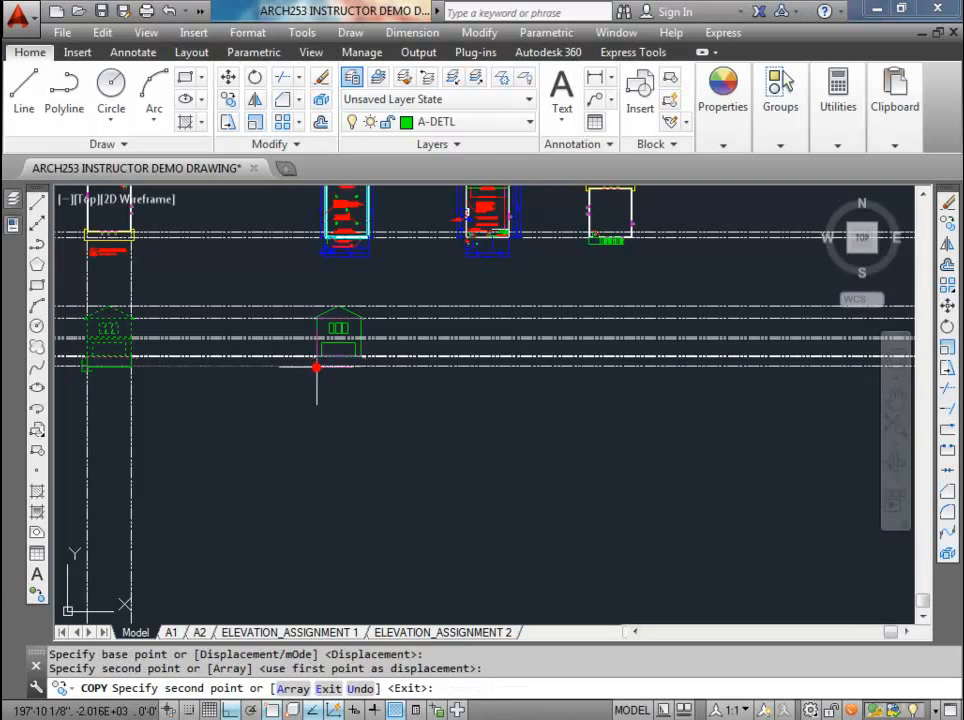
key("Escape")
Step: Copy the main floor plan's two vertical wall construction lines to the rotated foundation plan, aligned with its lower-left outer corner
mouse_move(309, 341)
middle_mouse_down()
mouse_move(262, 402)
mouse_move(252, 446)
middle_mouse_up()
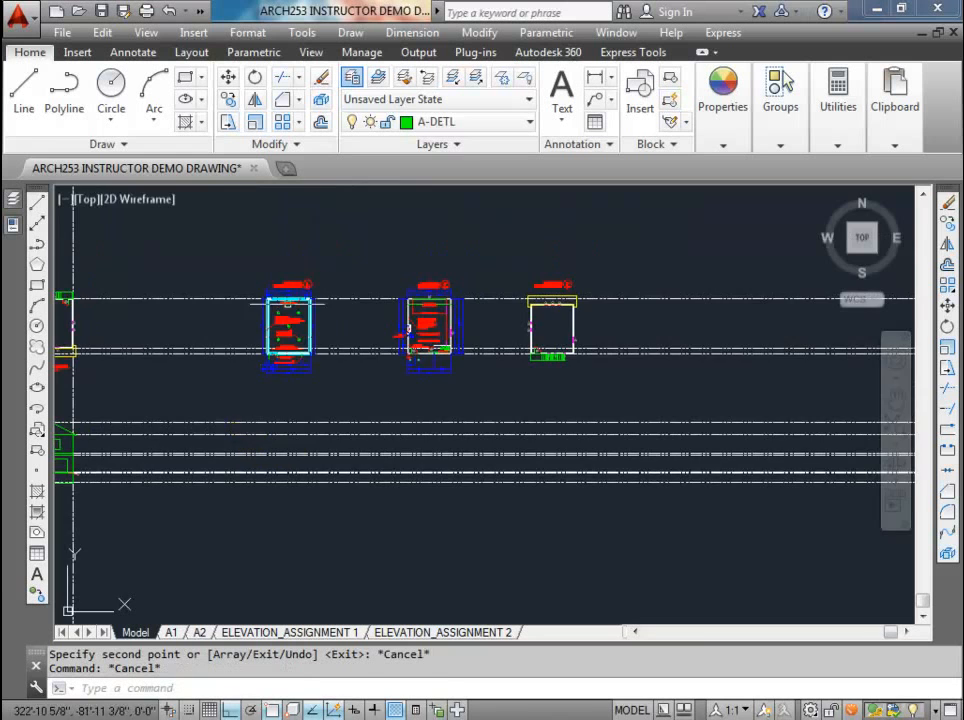
middle_click_drag(214, 272, 384, 280)
left_click(266, 256)
left_click(172, 226)
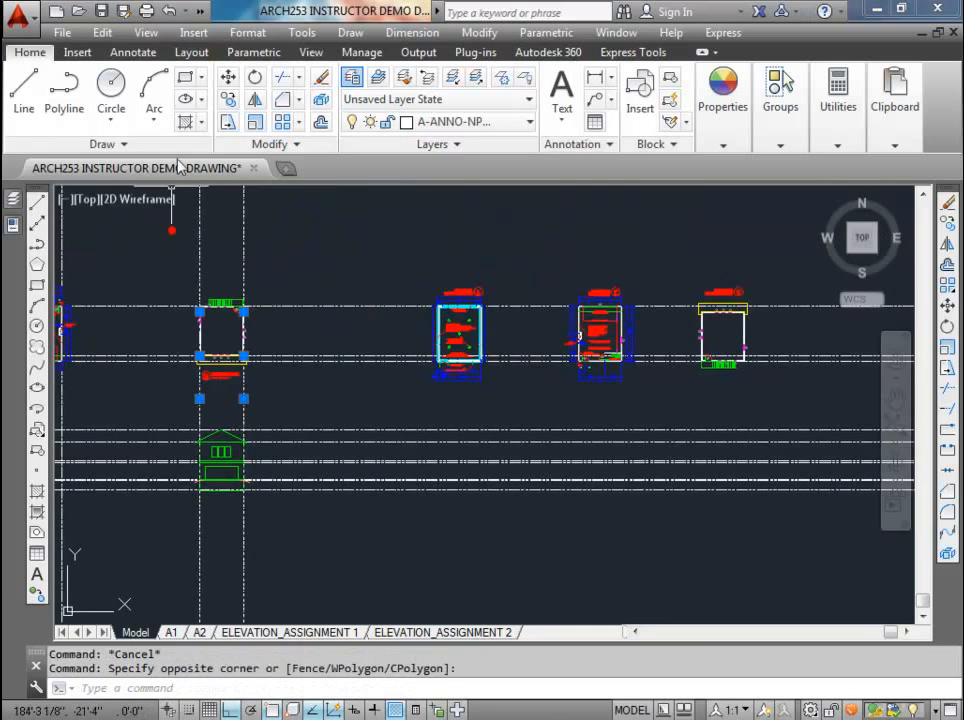
left_click(229, 104)
scroll(192, 462, "up", 6)
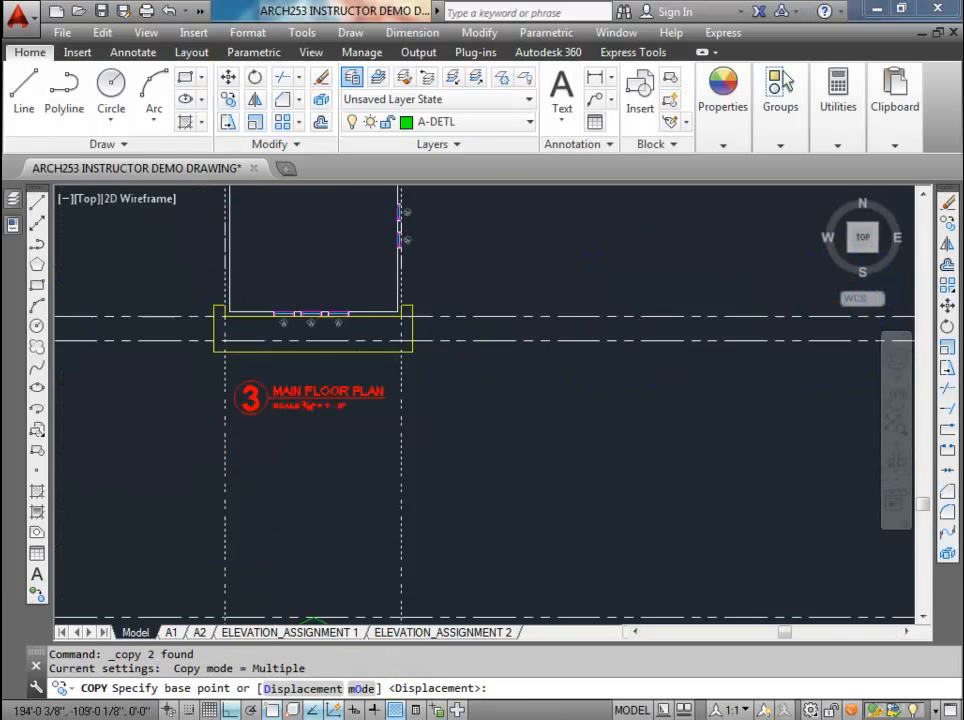
left_click(243, 325)
scroll(243, 325, "down", 6)
scroll(672, 329, "up", 8)
middle_click_drag(341, 310, 327, 422)
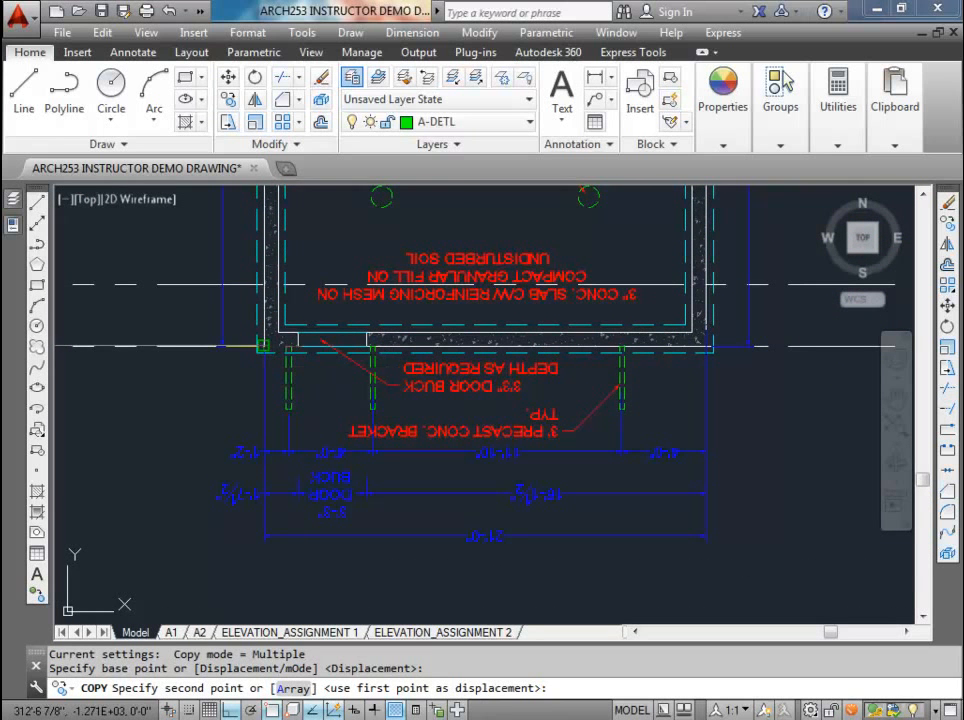
left_click(264, 345)
Step: Place further copies of the two vertical construction lines at the lower-left outer corners of the rotated garage and main floor plans
middle_click_drag(569, 384, 363, 387)
scroll(363, 387, "down", 6)
middle_click_drag(620, 387, 384, 391)
scroll(386, 391, "up", 6)
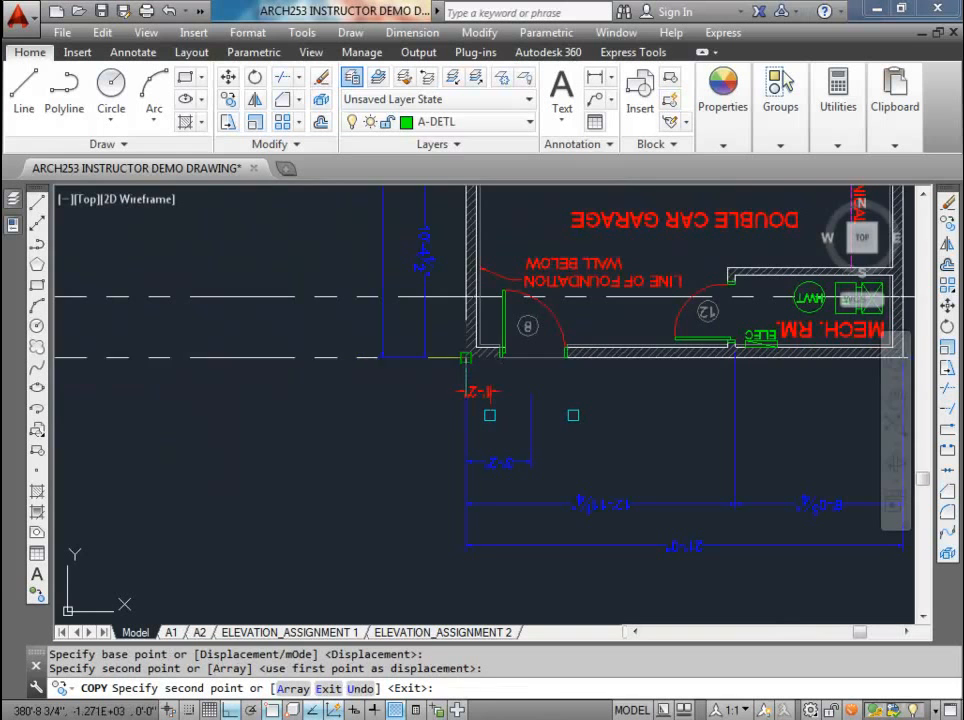
left_click(466, 358)
scroll(487, 377, "down", 6)
middle_click_drag(582, 378, 224, 379)
scroll(440, 365, "up", 6)
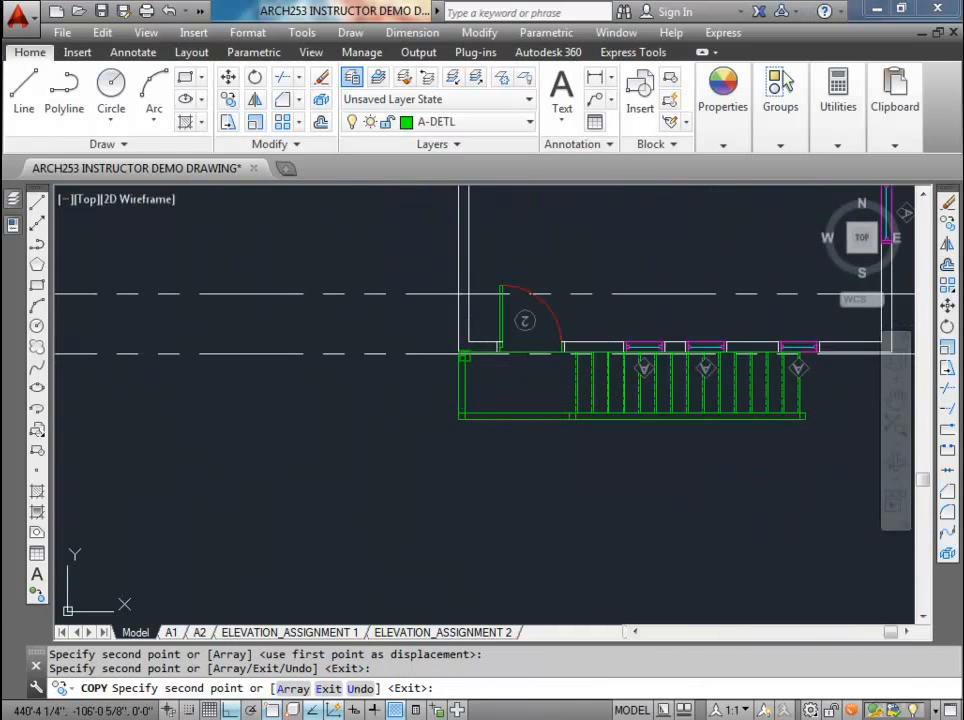
scroll(459, 356, "down", 5)
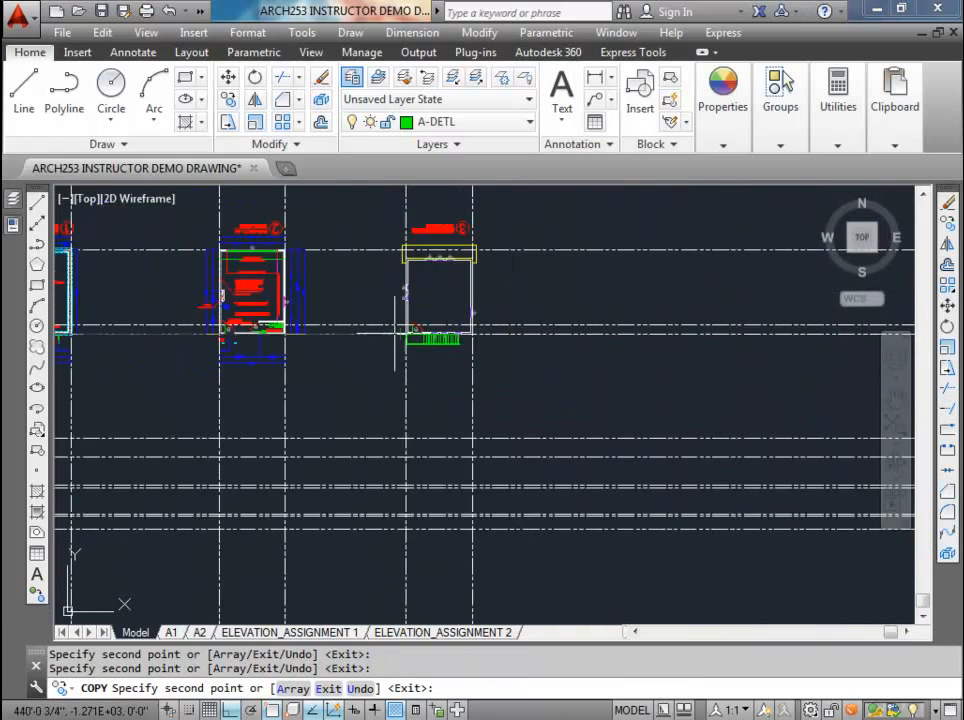
key("Escape")
Step: Copy the front elevation below the rotated foundation plan, aligning its left wall and ridge with the crossing construction lines there
middle_click_drag(275, 398, 575, 413)
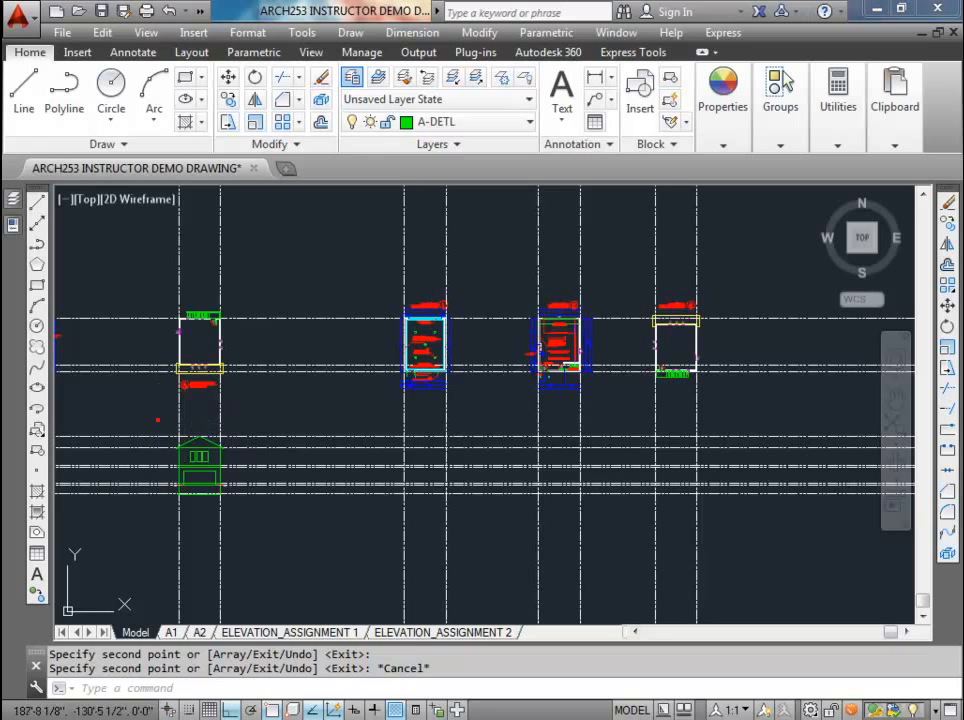
left_click(158, 420)
left_click(239, 510)
left_click(229, 100)
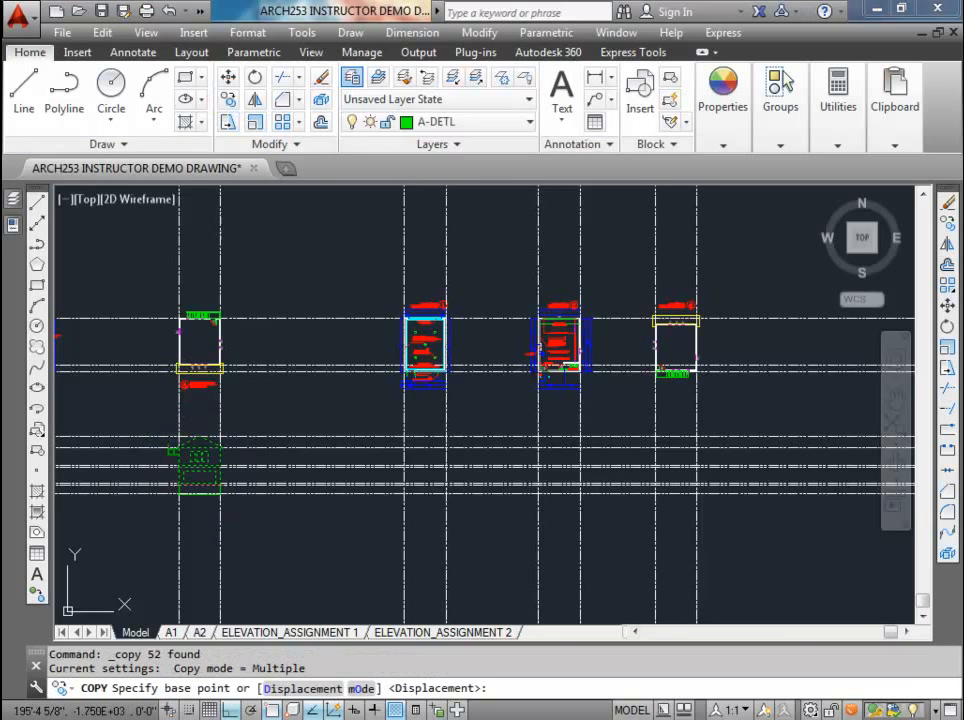
scroll(178, 438, "up", 2)
left_click(178, 436)
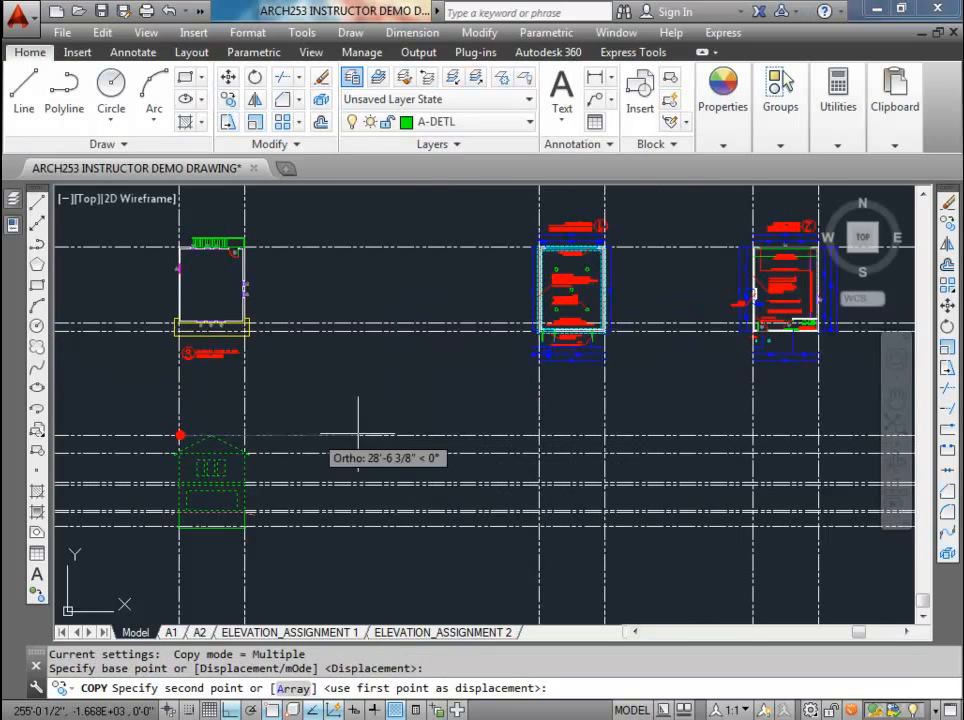
left_click(540, 432)
key("Escape")
Step: Erase the three upper-floor windows and the garage door from the copied elevation below the rotated foundation plan
middle_click_drag(540, 432, 456, 381)
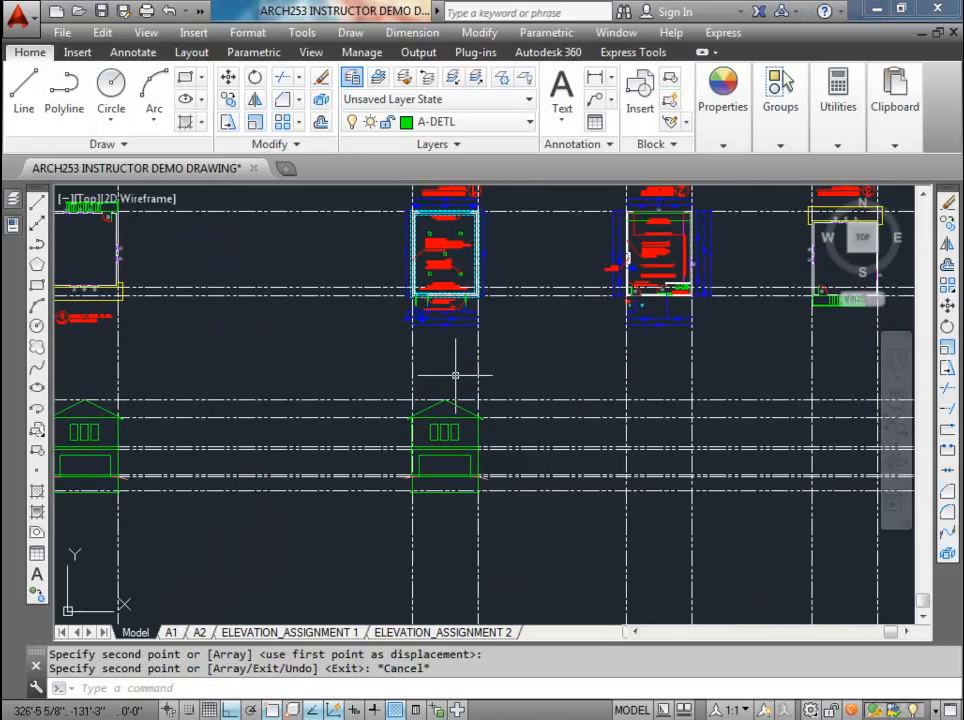
scroll(445, 432, "up", 3)
scroll(446, 381, "down", 1)
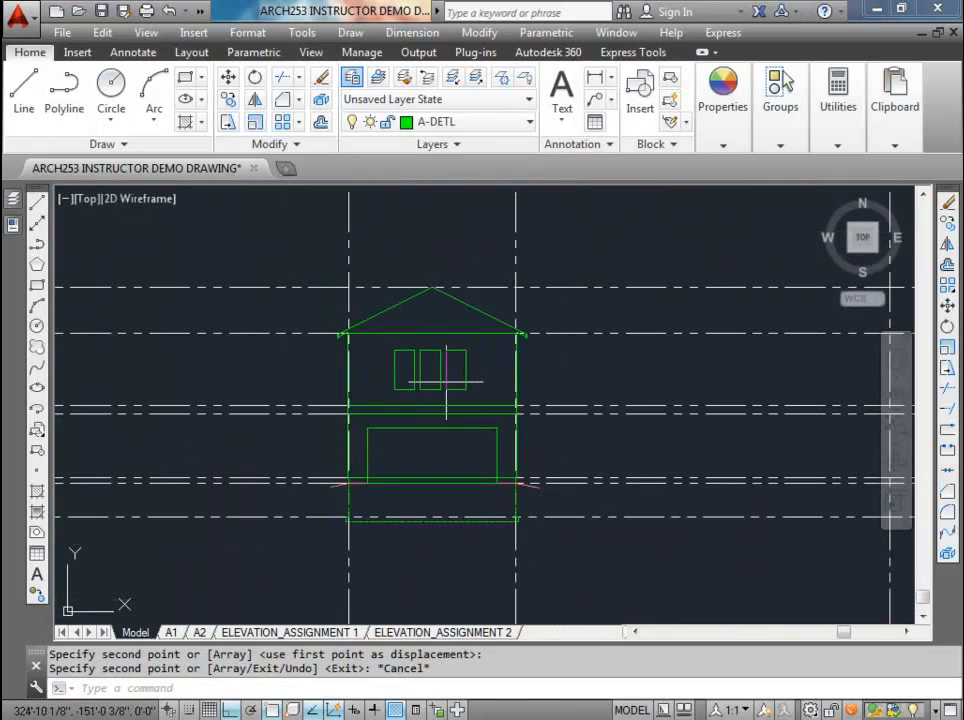
left_click(475, 393)
left_click(383, 340)
key("Delete")
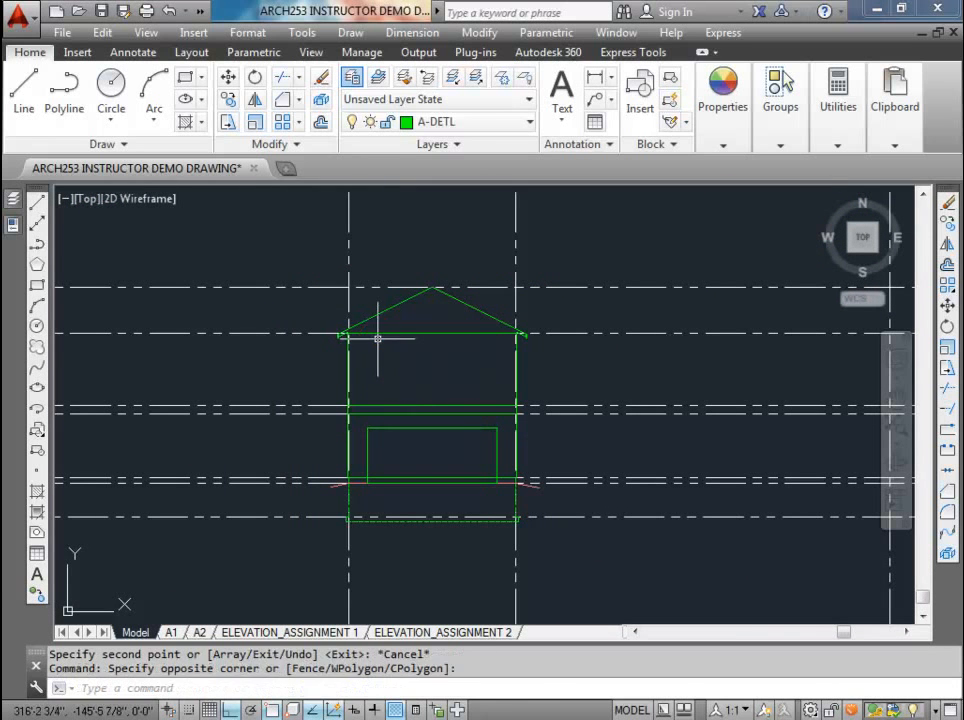
left_click(502, 453)
left_click(441, 410)
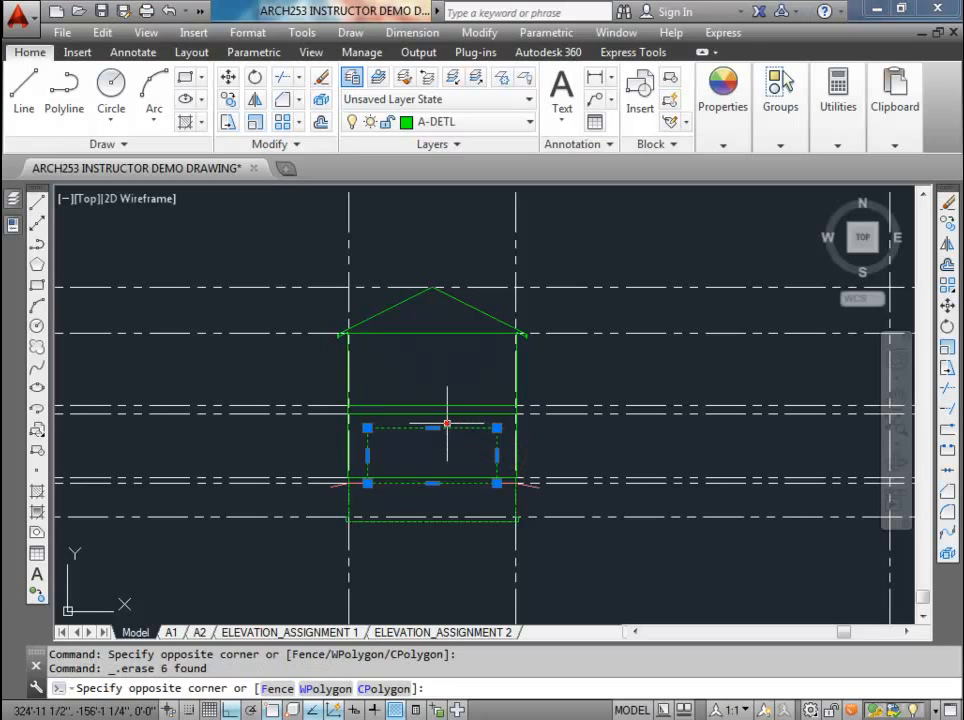
key("Delete")
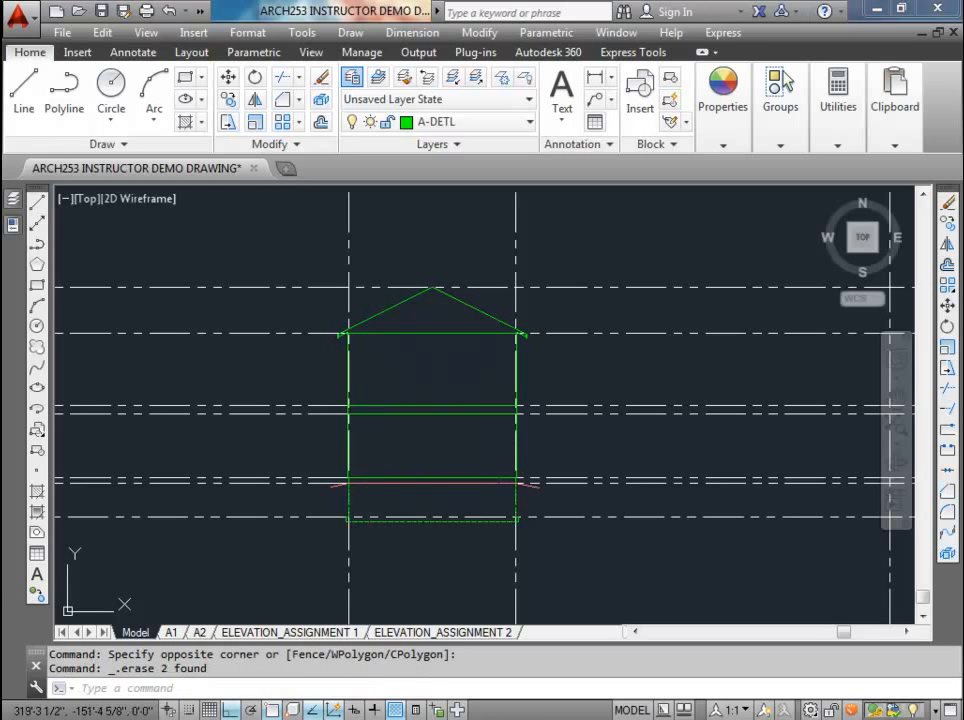
Step: Copy the rotated foundation plan's left wall construction line to both edges of the door buck opening
scroll(440, 490, "down", 4)
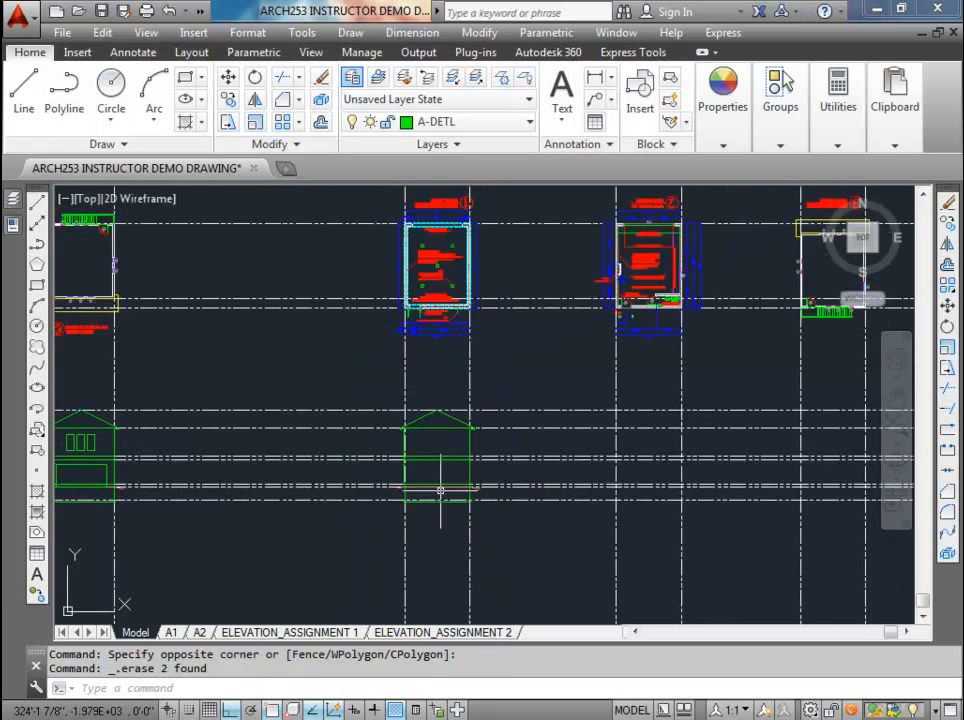
scroll(446, 440, "up", 2)
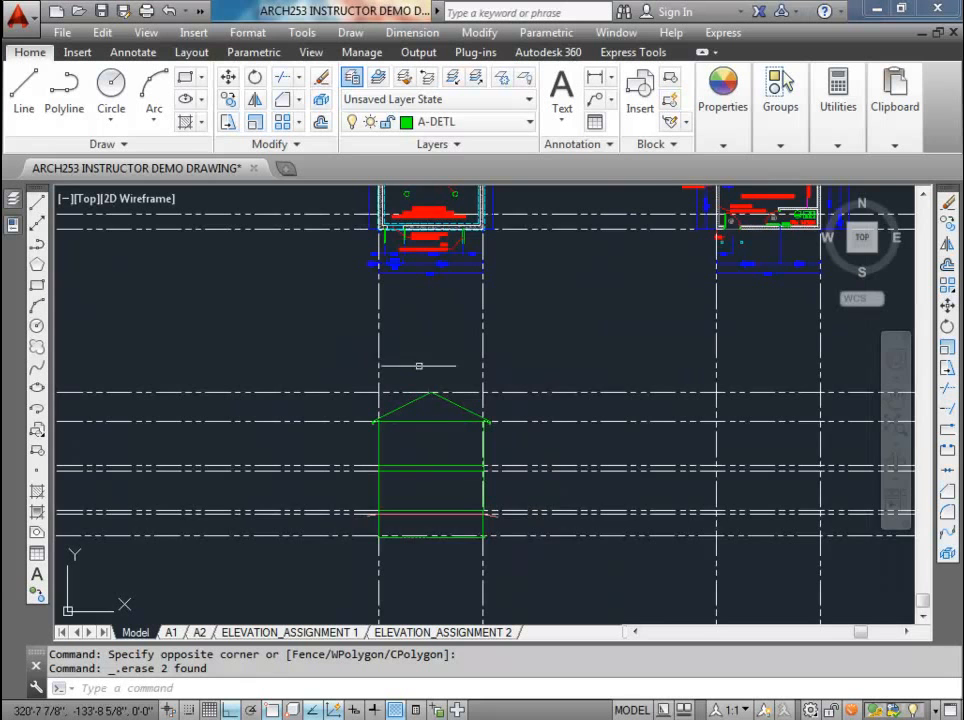
middle_click_drag(419, 366, 428, 476)
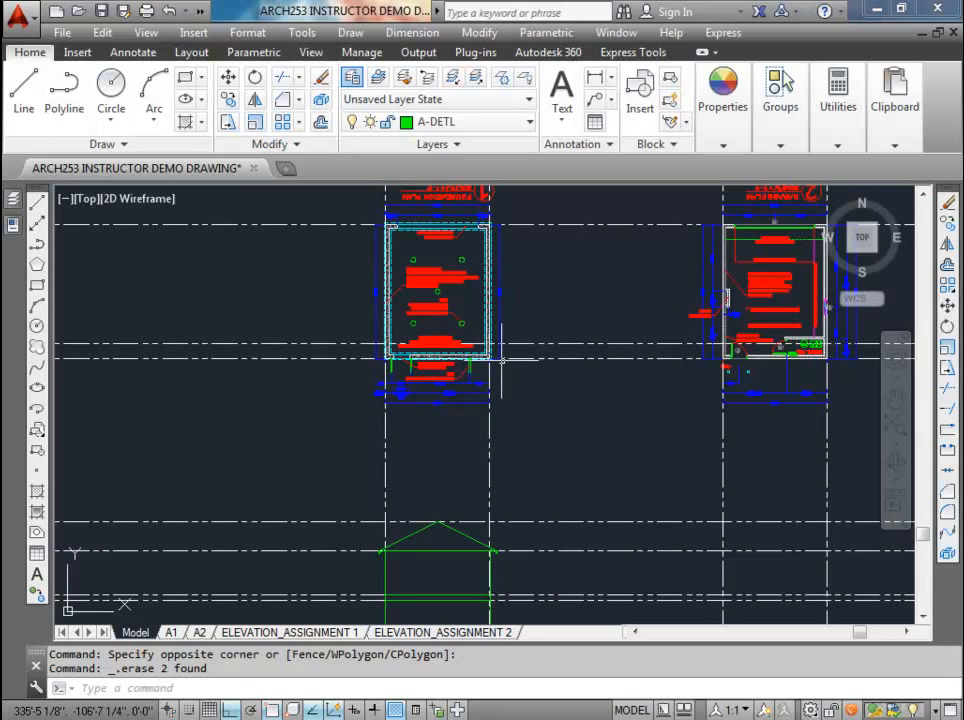
scroll(387, 430, "up", 4)
middle_click_drag(405, 240, 355, 385)
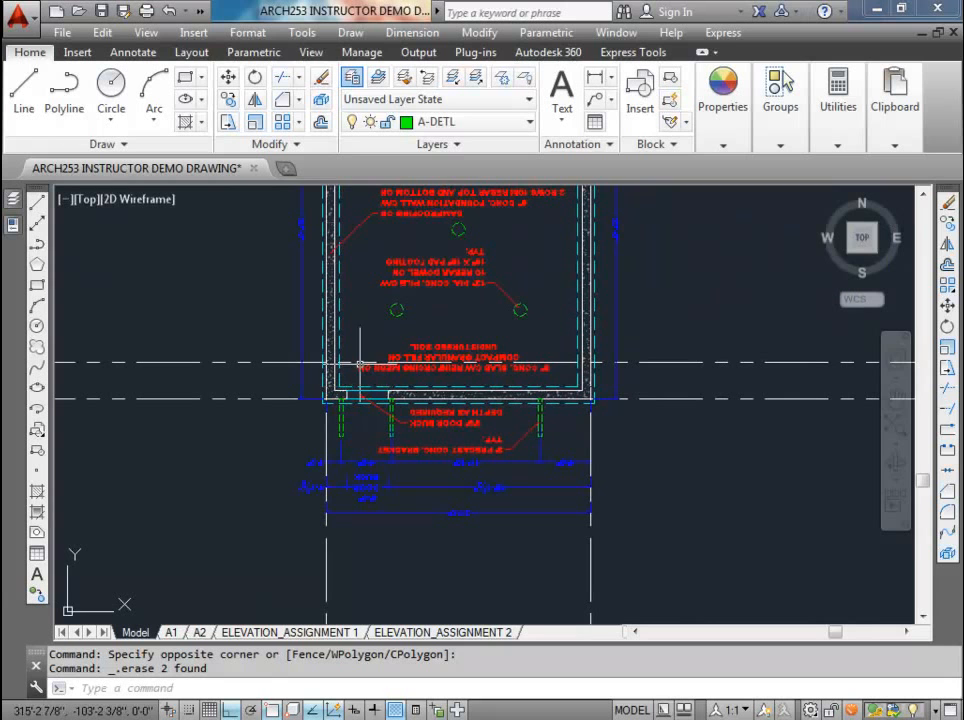
middle_click_drag(345, 563, 338, 450)
left_click(327, 466)
left_click(303, 462)
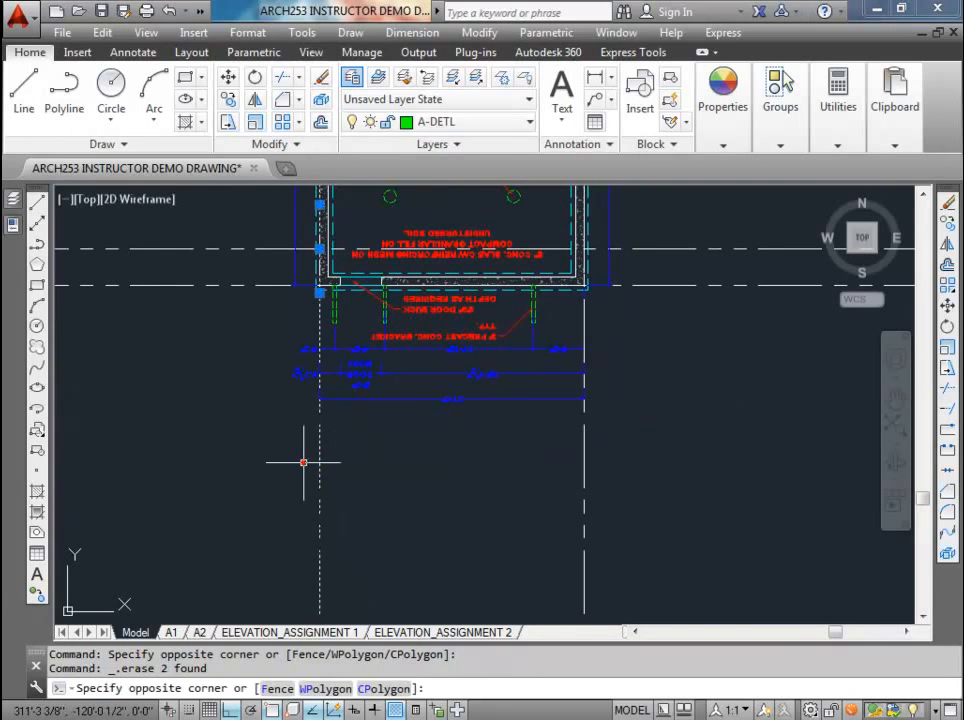
left_click(303, 462)
left_click(228, 99)
scroll(313, 271, "up", 5)
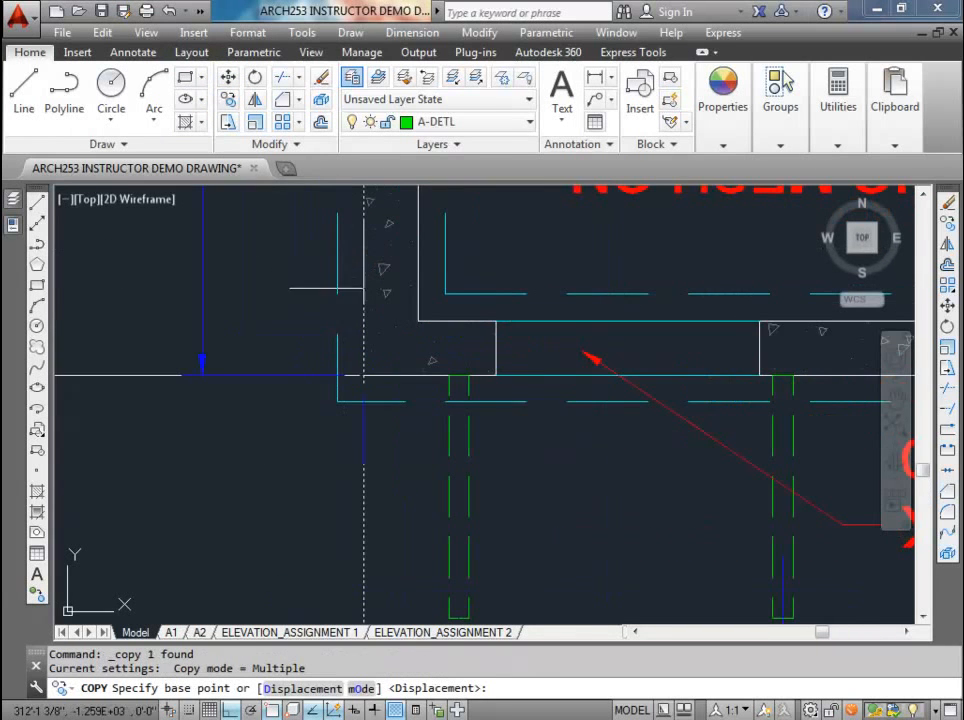
left_click(363, 375)
left_click(495, 375)
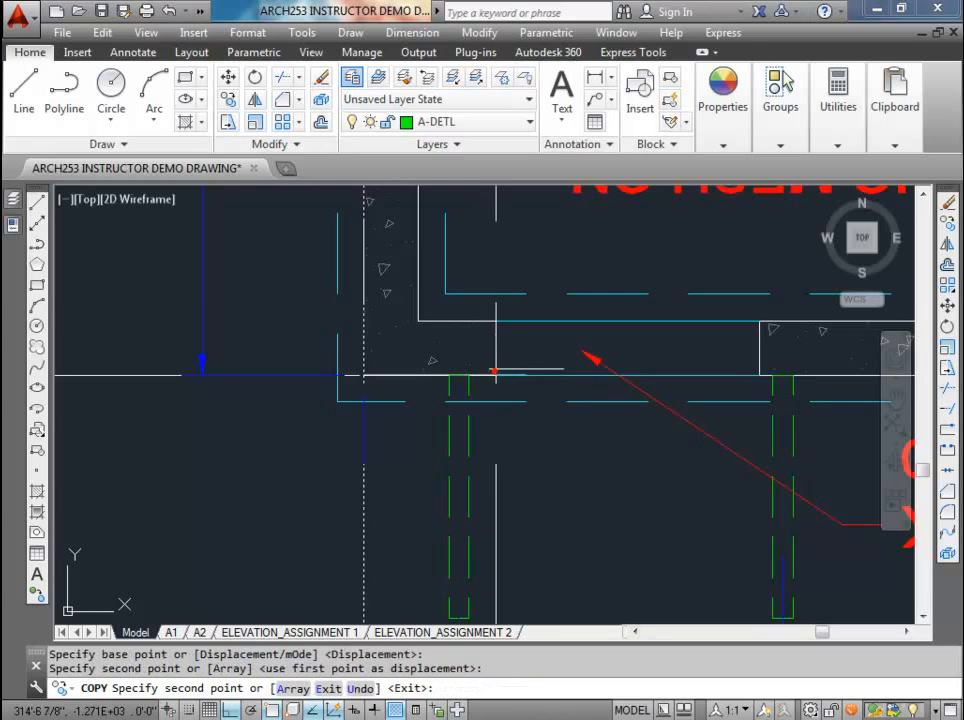
left_click(759, 375)
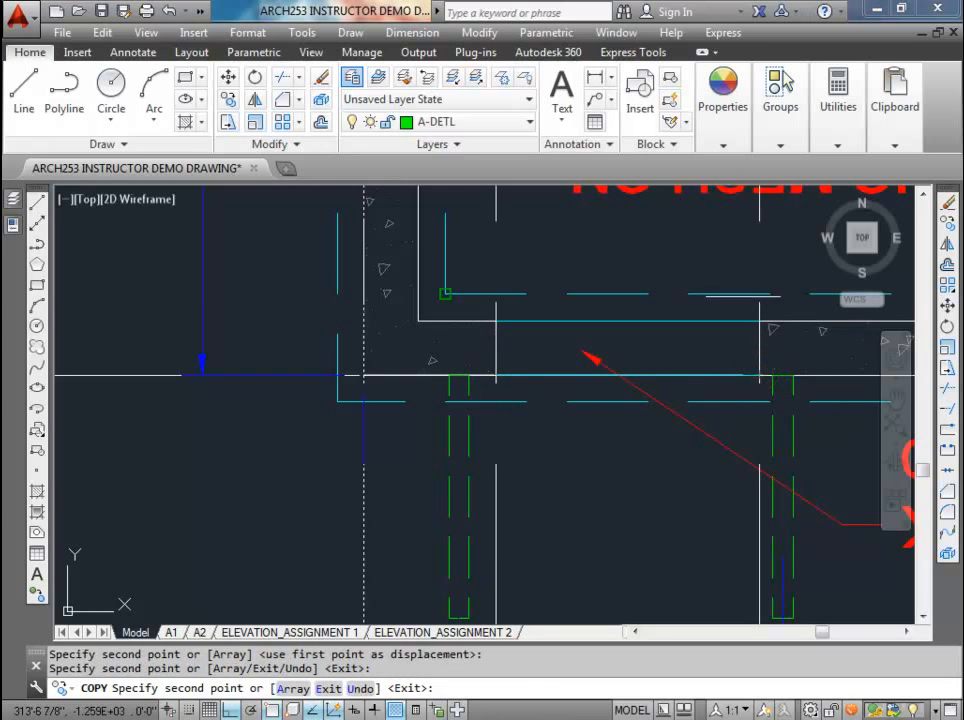
key("Escape")
Step: Examine where the door buck projection lines cross the copied elevation and how it lines up with the rotated plans
scroll(743, 297, "down", 4)
middle_click_drag(668, 322, 290, 328)
scroll(451, 333, "down", 1)
scroll(452, 334, "down", 1)
middle_click_drag(452, 470, 455, 298)
scroll(422, 426, "up", 4)
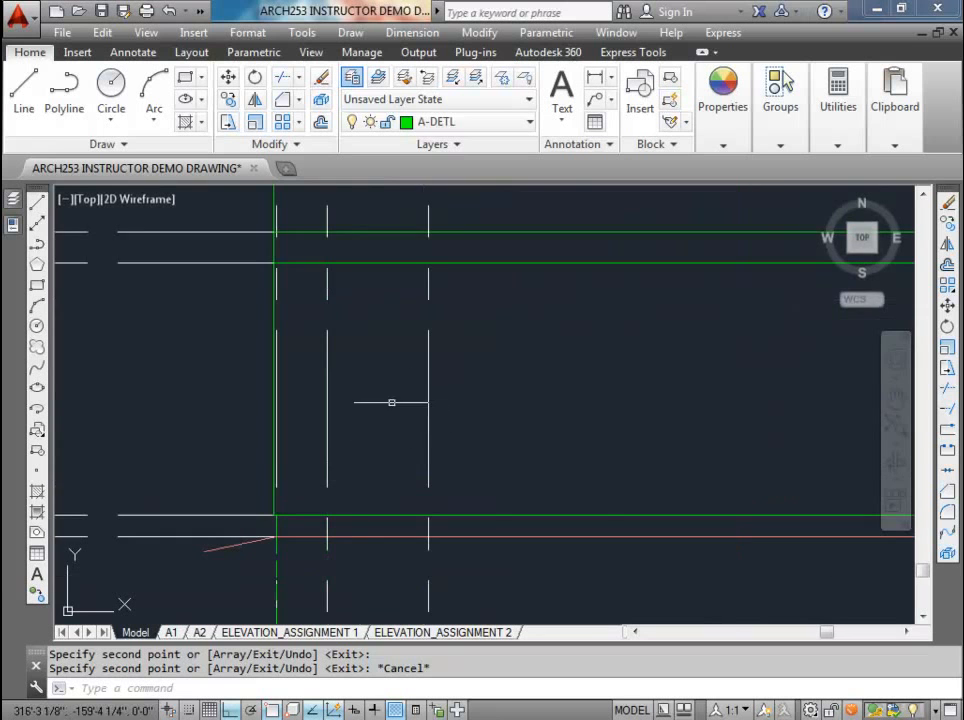
scroll(377, 468, "down", 1)
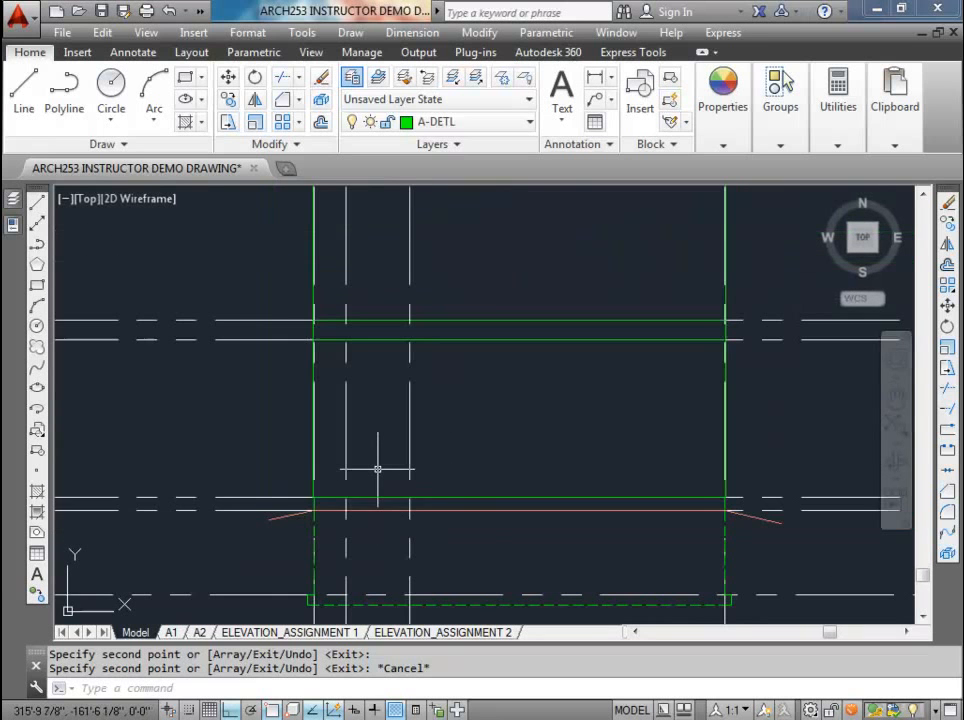
middle_click_drag(378, 468, 327, 430)
scroll(327, 430, "down", 3)
mouse_move(392, 452)
middle_mouse_down()
mouse_move(340, 564)
mouse_move(334, 437)
mouse_move(348, 482)
middle_mouse_up()
scroll(353, 445, "down", 2)
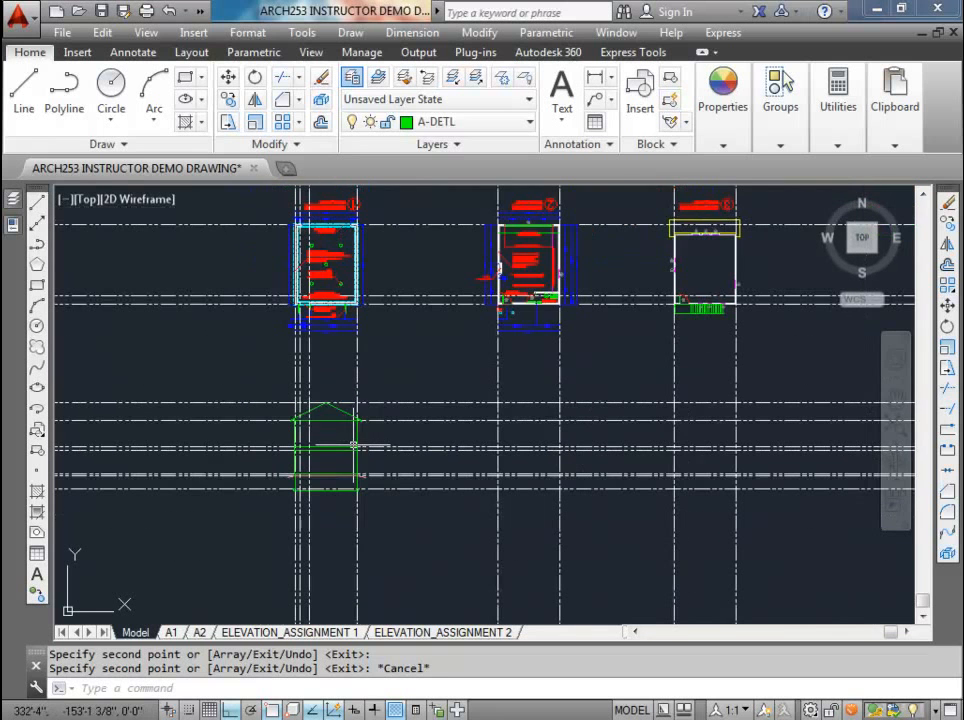
Step: Draw a 36 by 80 inch door rectangle upward from where the left door buck projection line meets the copied elevation's grade line
scroll(272, 447, "up", 7)
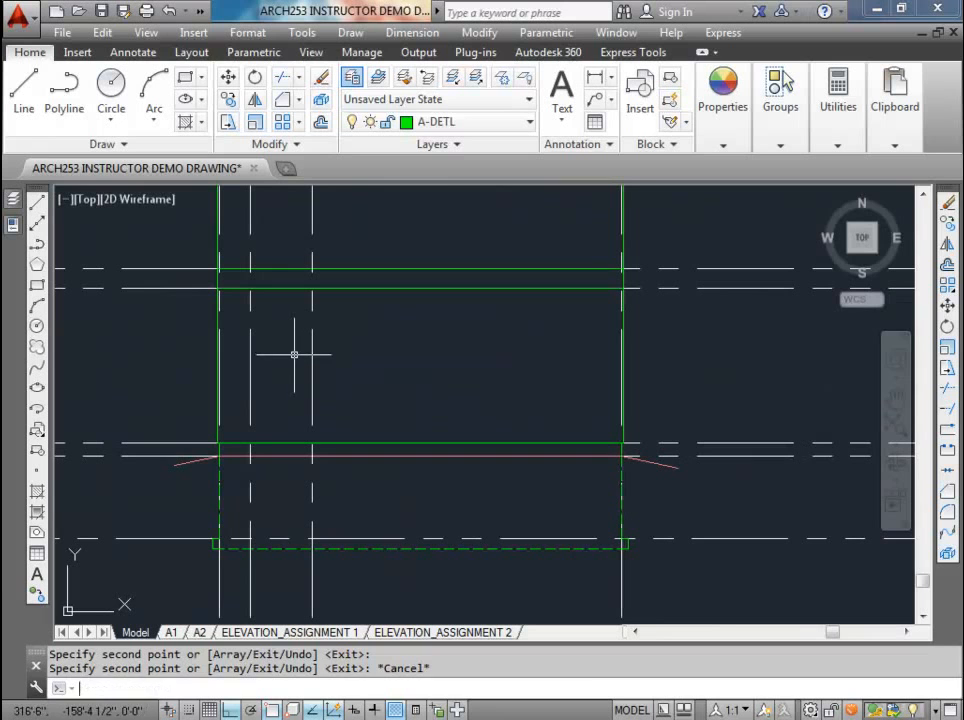
type("c")
key("Return")
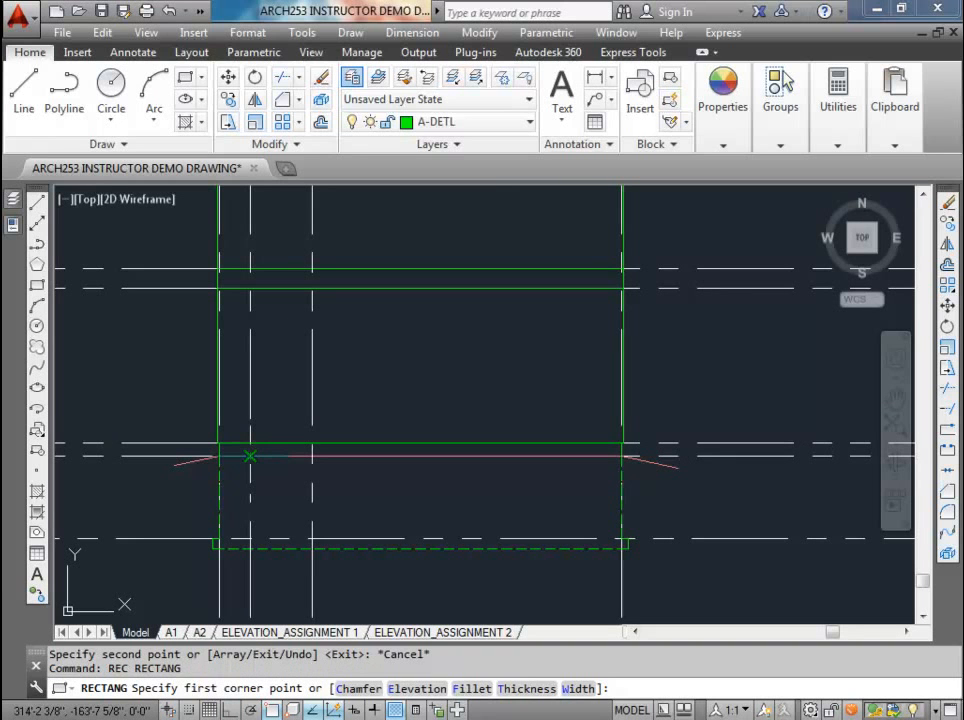
left_click(250, 456)
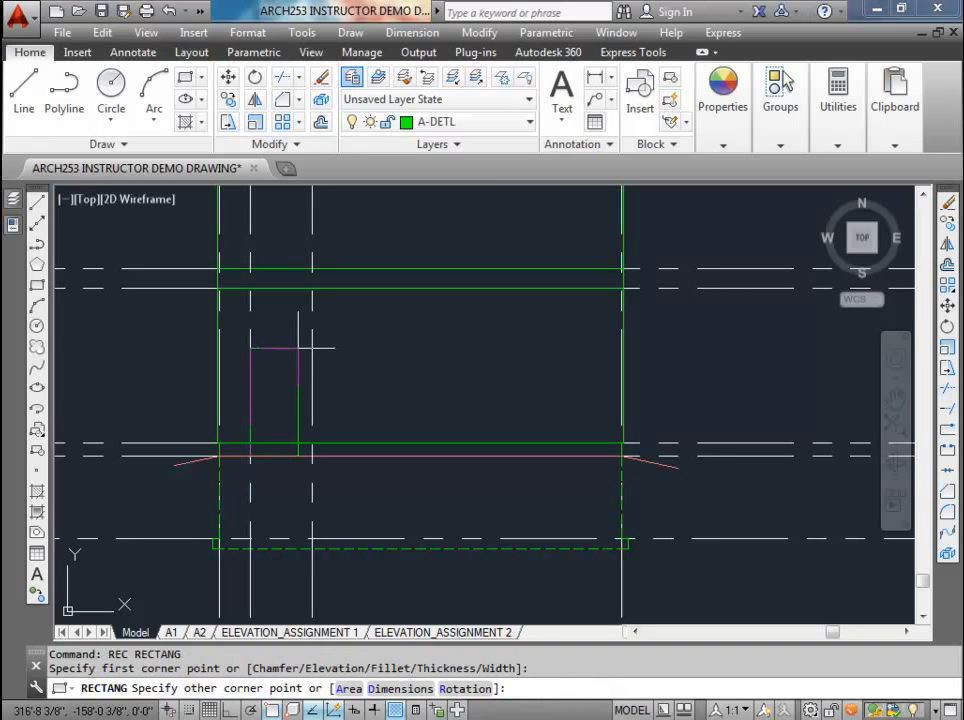
key("F8")
type("@36,80")
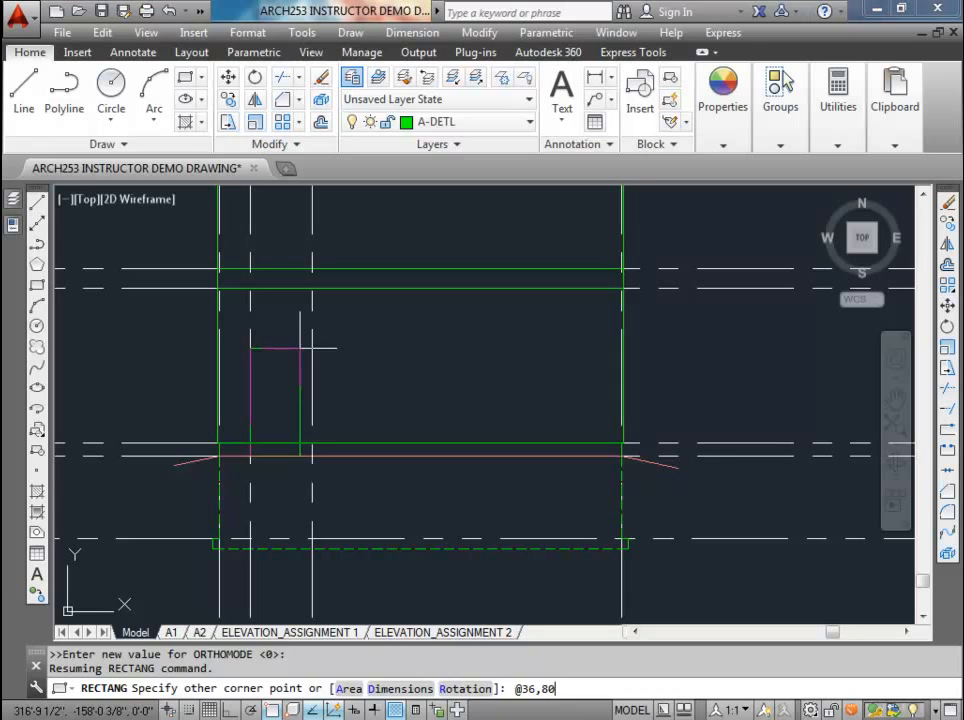
key("Return")
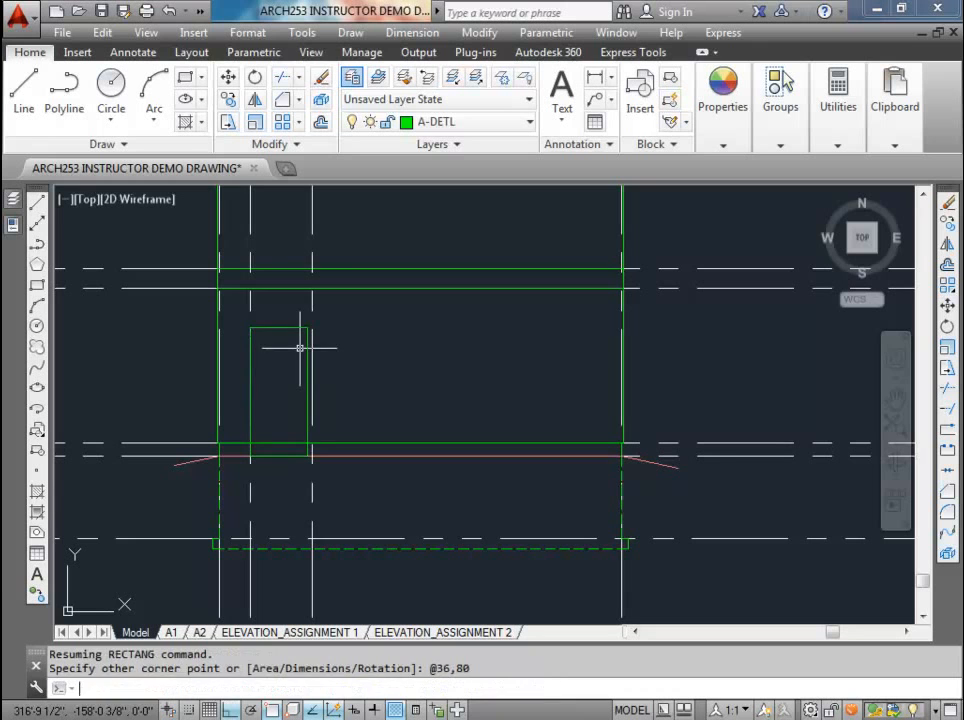
scroll(300, 350, "up", 3)
scroll(353, 326, "up", 2)
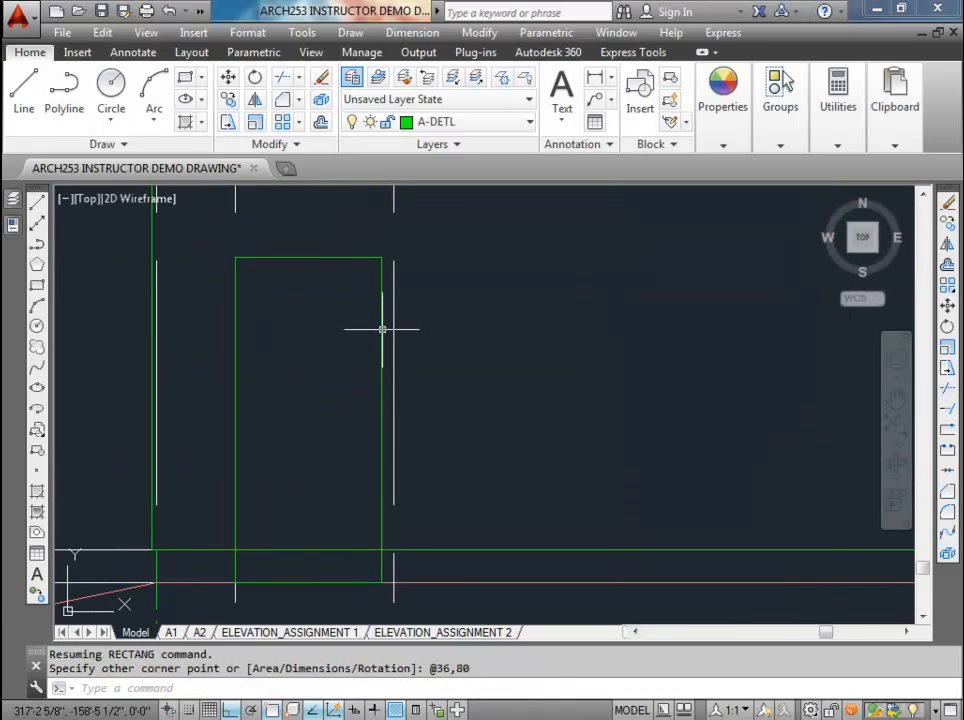
left_click(382, 329)
mouse_move(382, 420)
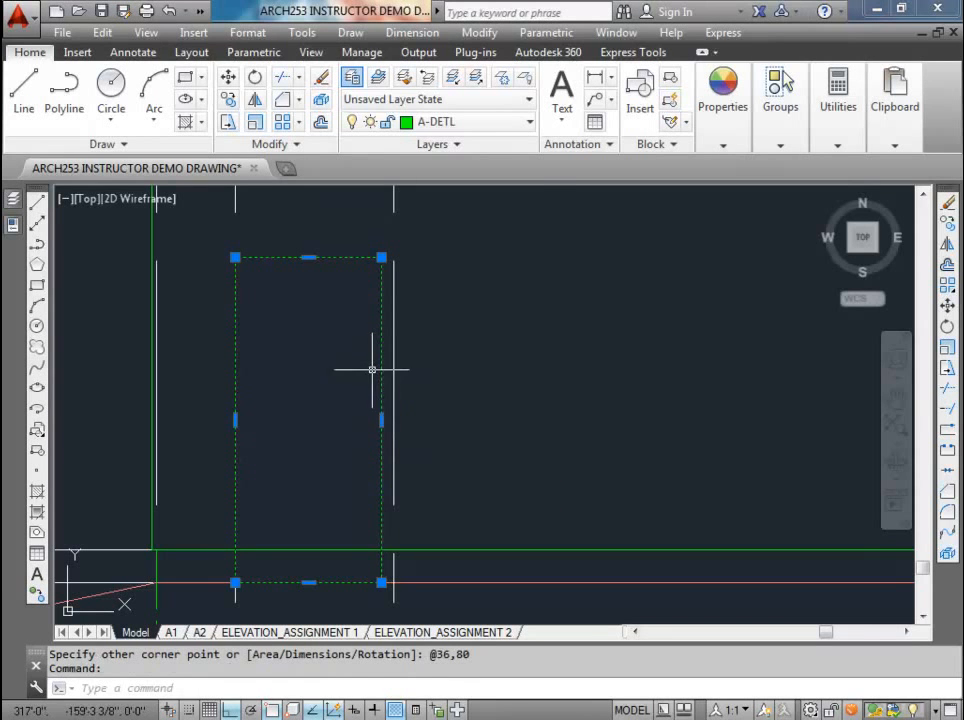
type("m")
key("Return")
key("Escape")
key("Escape")
key("Escape")
Step: Measure the gap between the door rectangle's right edge and the right door buck projection line with a linear dimension
left_click(598, 78)
left_click(381, 258)
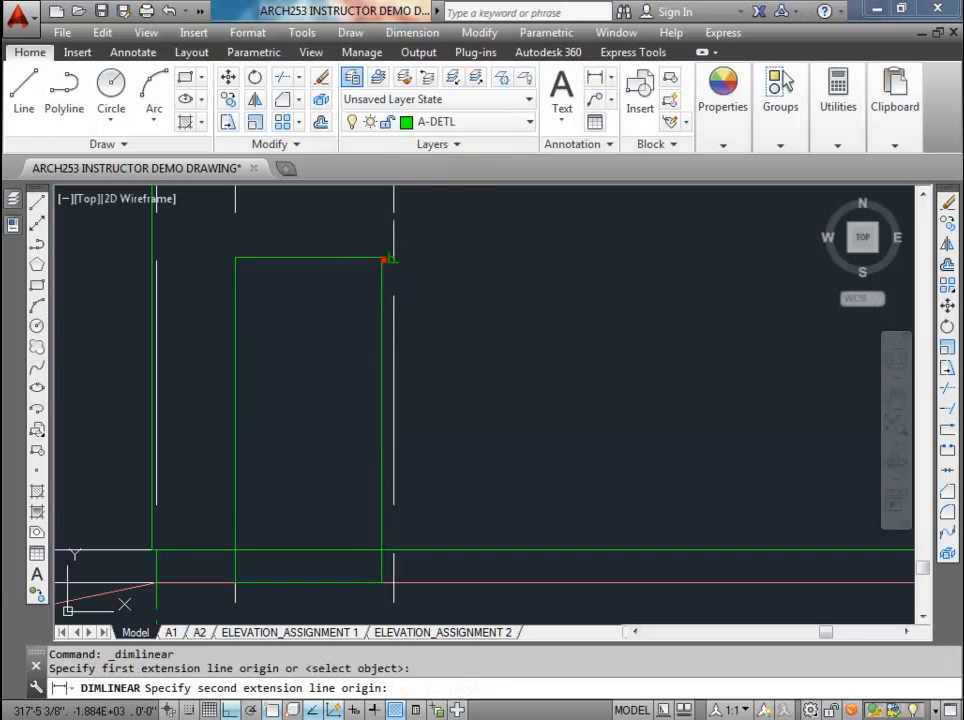
left_click(392, 258)
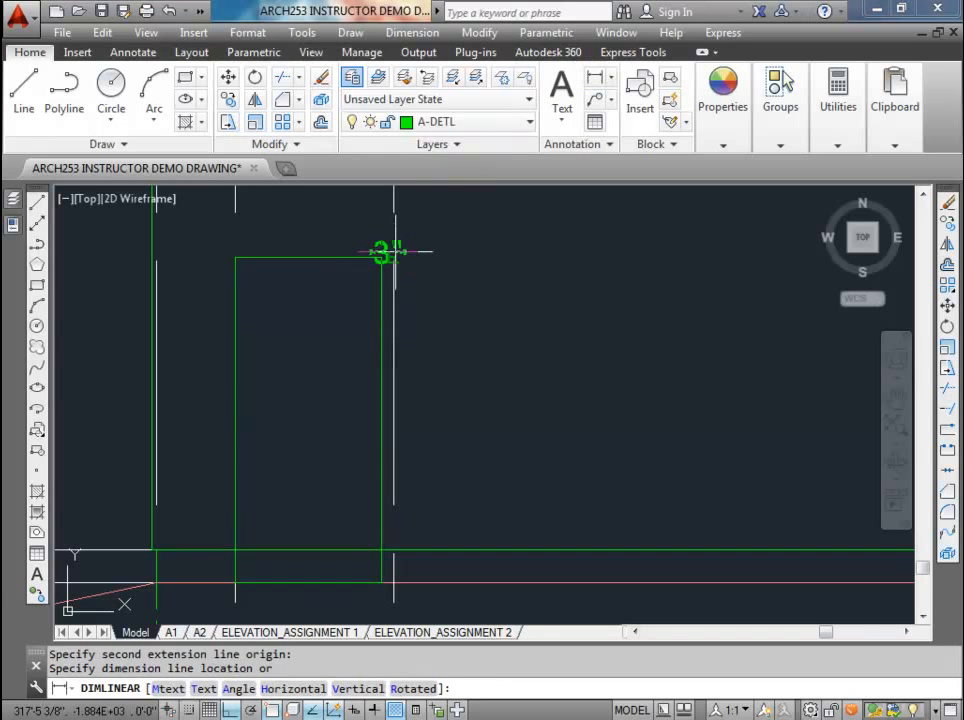
key("Escape")
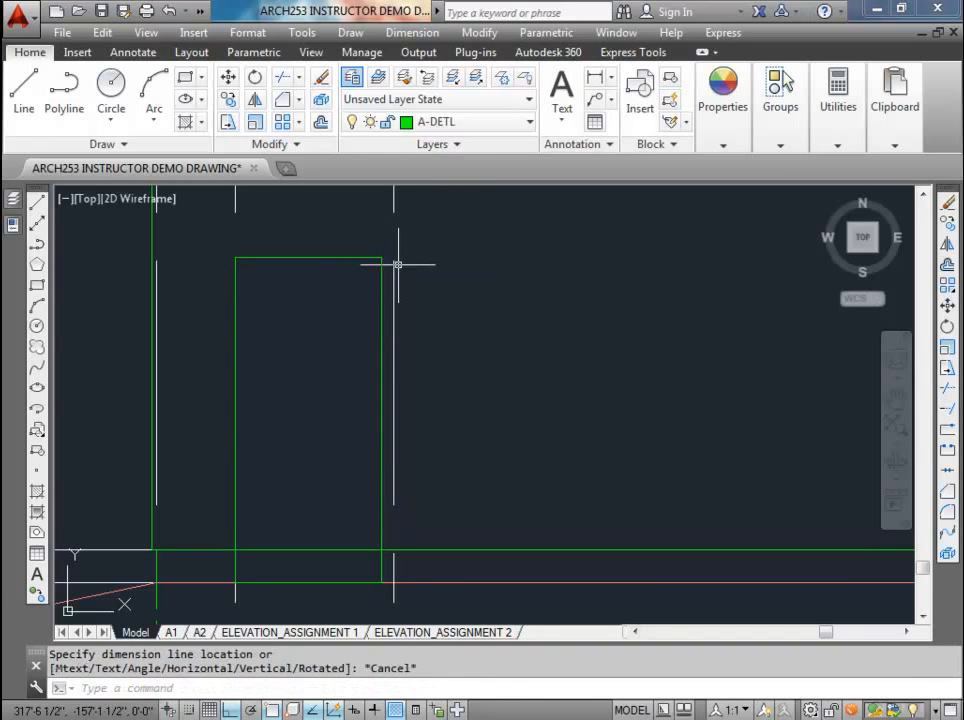
Step: Move the door rectangle 1.5 inches to the right to centre it between the two door buck projection lines
left_click(380, 268)
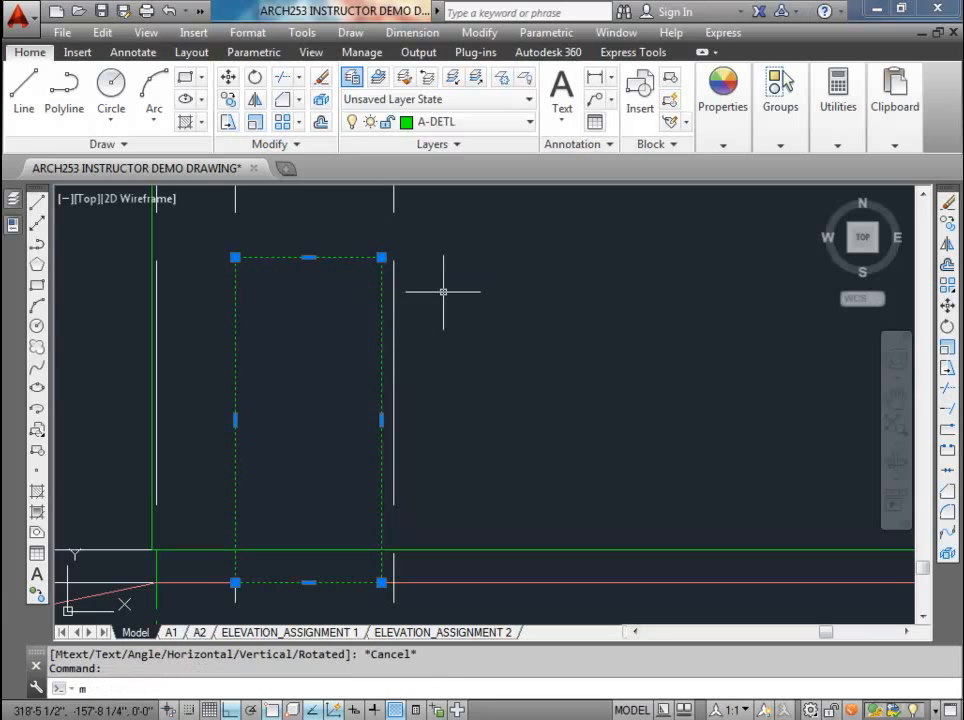
type("m")
key("Return")
left_click(459, 287)
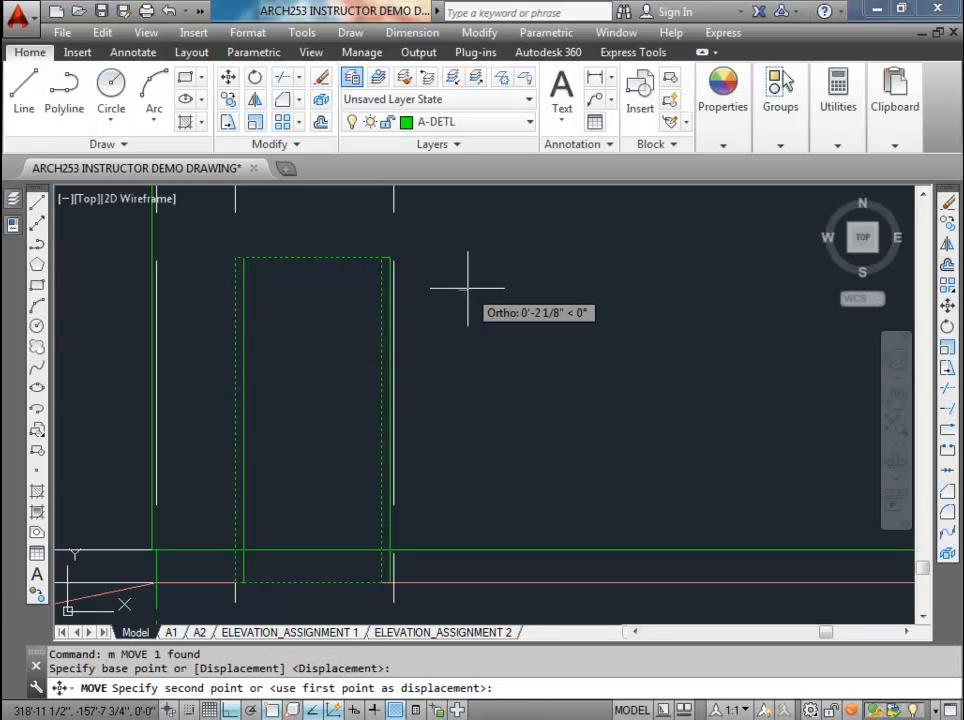
type("1.5")
key("Return")
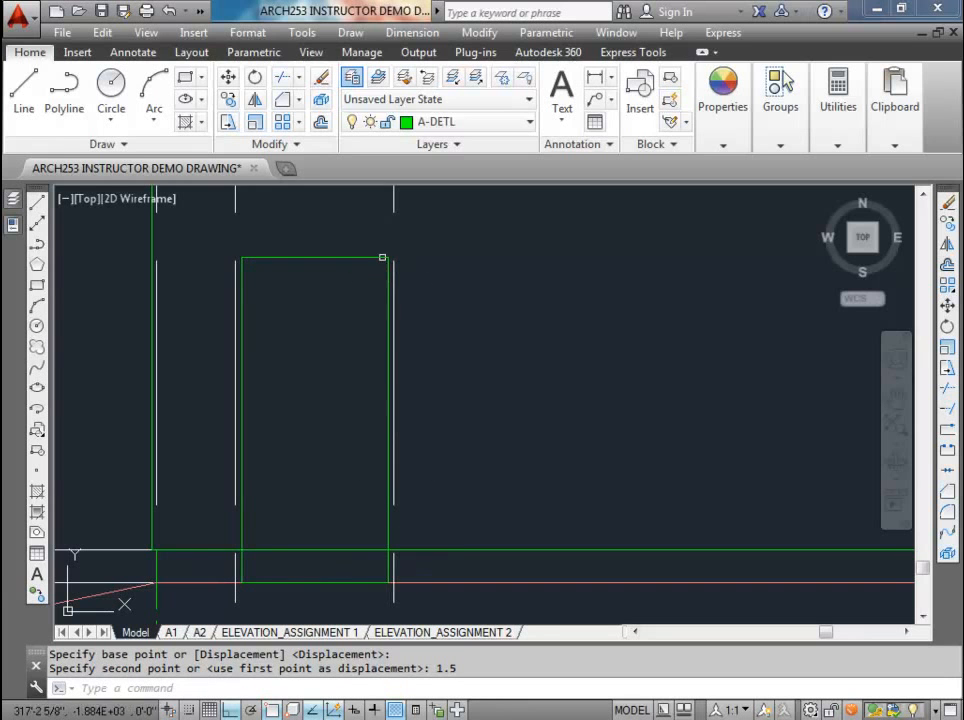
scroll(211, 320, "down", 4)
scroll(235, 405, "up", 4)
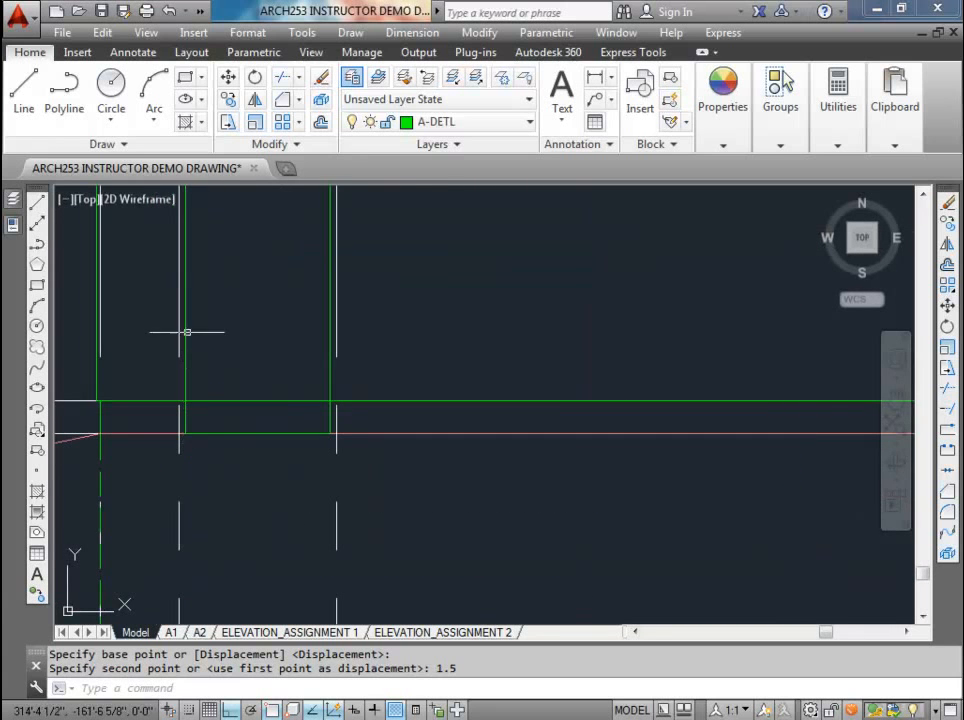
middle_click_drag(187, 332, 203, 452)
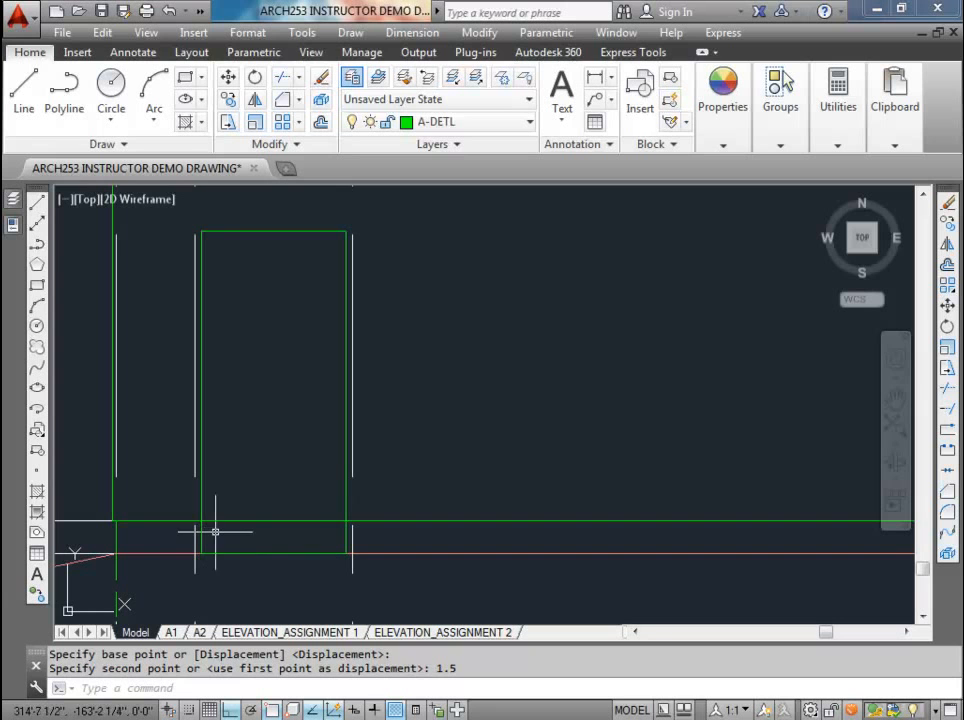
scroll(215, 511, "down", 3)
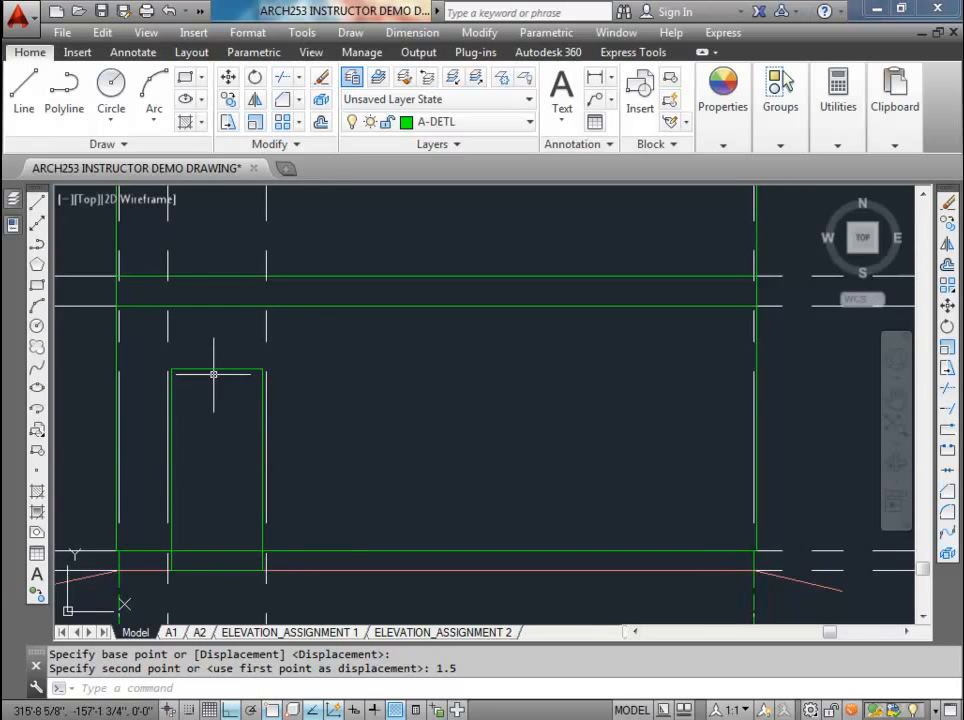
Step: Move the left door buck construction line onto the end midpoint of the leftmost precast concrete bracket in the rotated foundation plan
scroll(212, 372, "down", 4)
scroll(217, 394, "down", 2)
middle_click_drag(259, 401, 258, 448)
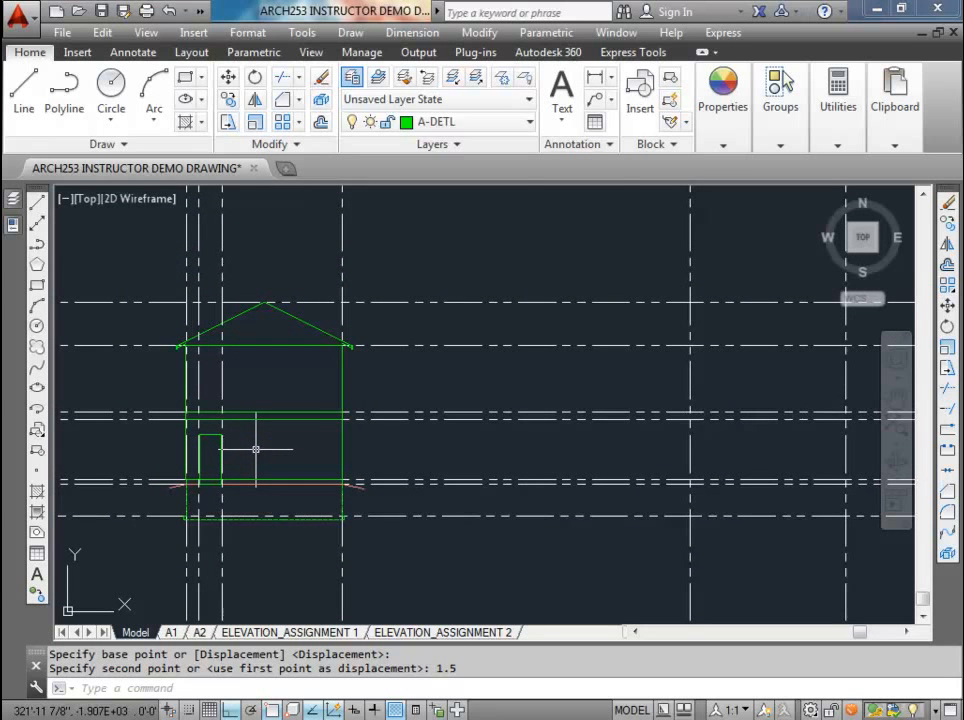
scroll(251, 451, "down", 4)
middle_click_drag(247, 334, 262, 409)
scroll(260, 387, "up", 8)
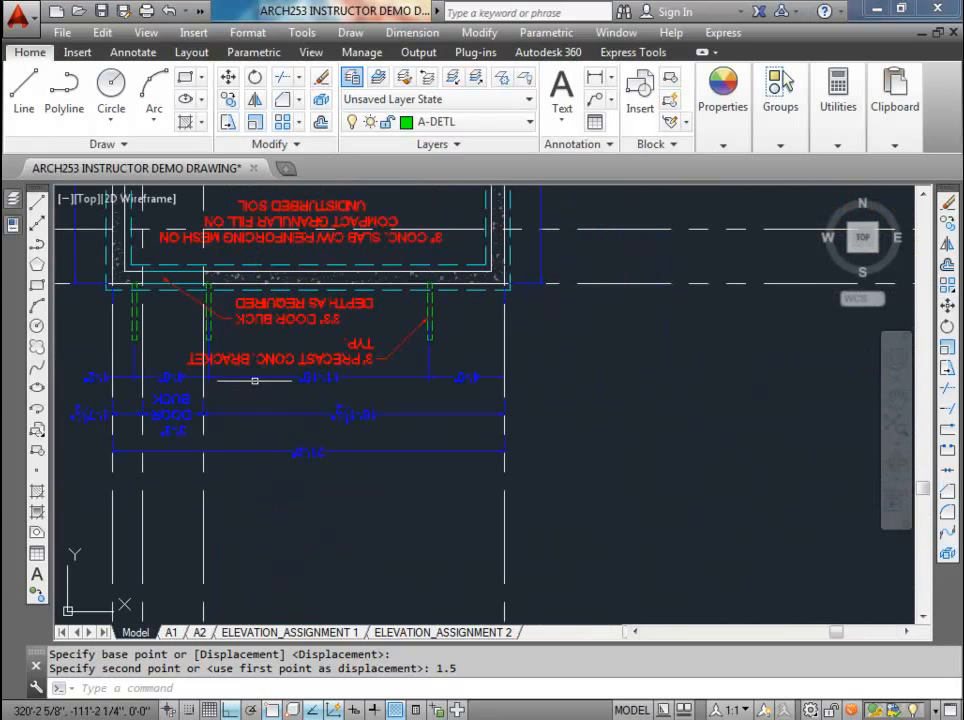
middle_click_drag(124, 344, 182, 314)
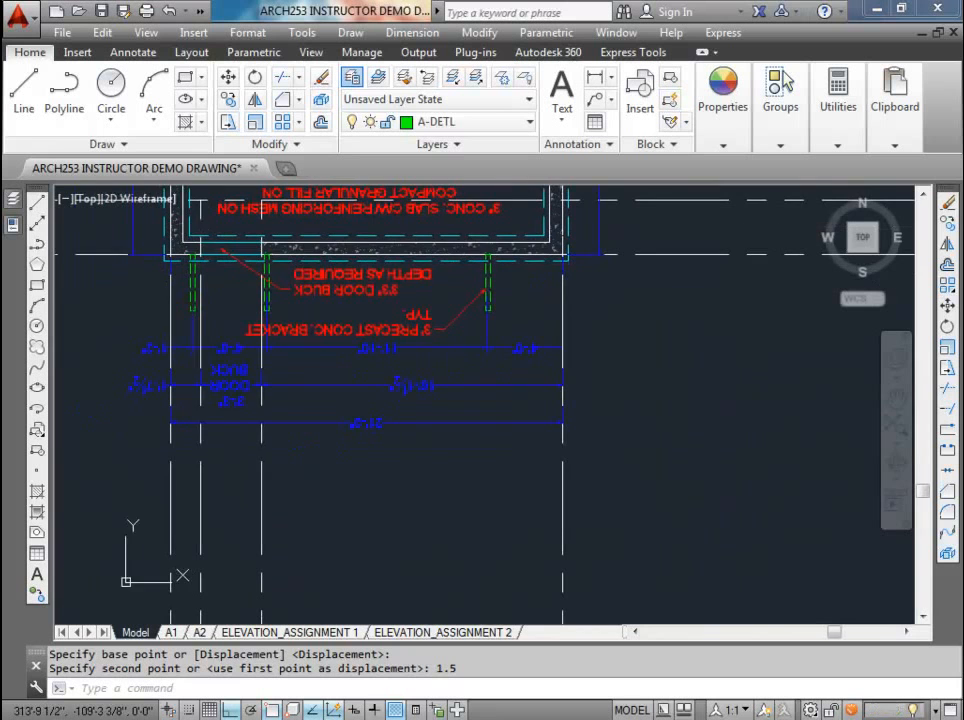
left_click(209, 445)
left_click(184, 440)
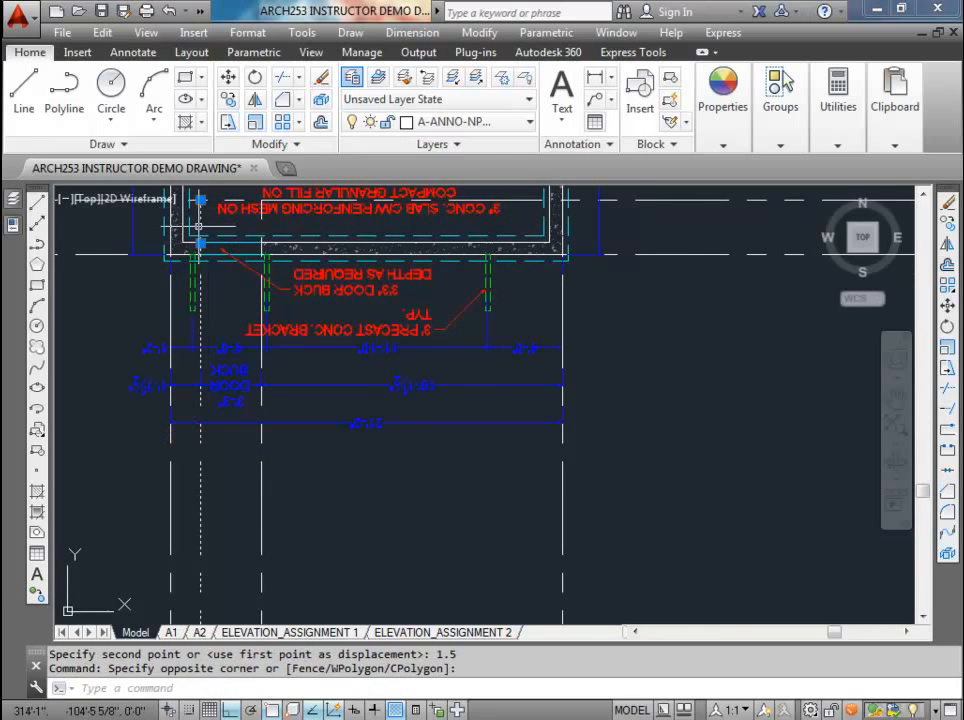
middle_click_drag(199, 226, 203, 289)
left_click(204, 262)
scroll(215, 361, "up", 5)
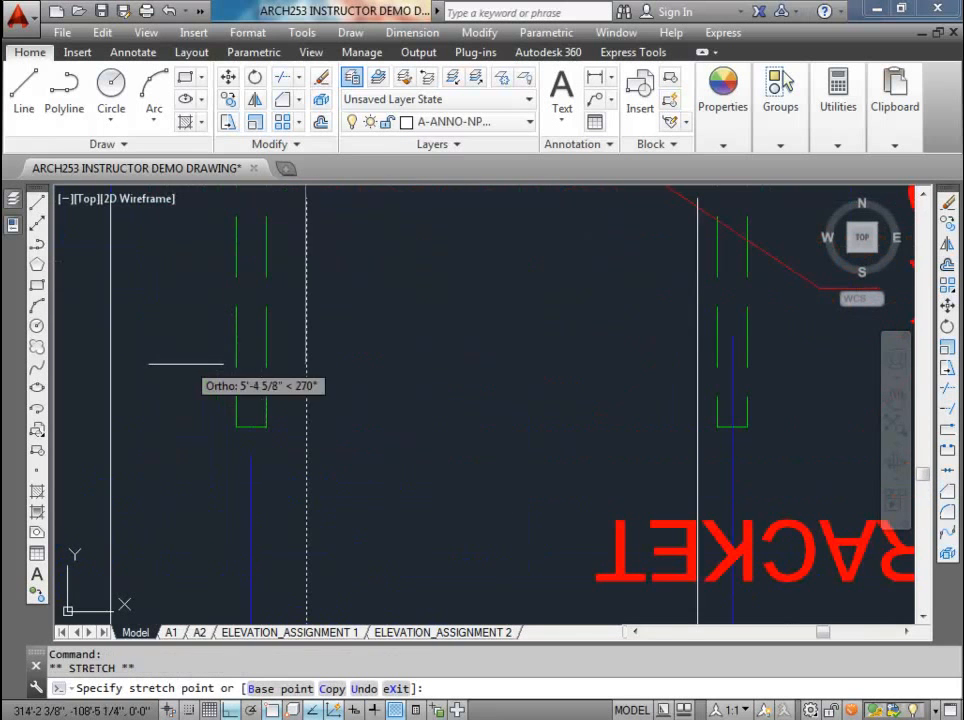
scroll(248, 391, "down", 5)
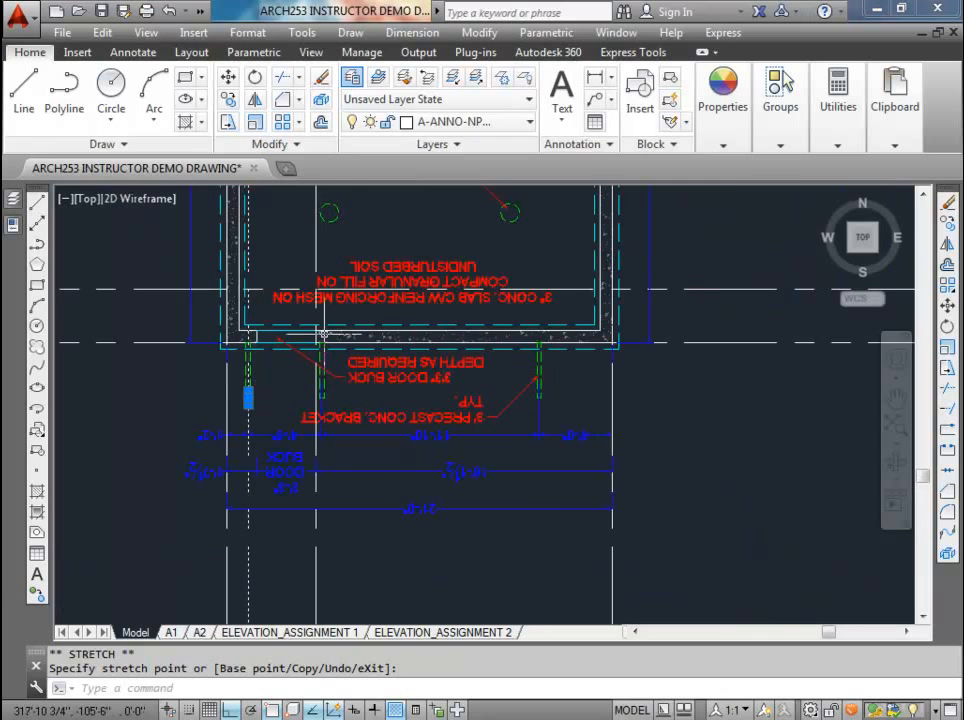
Step: Move the right door buck construction line onto the end midpoint of the second precast concrete bracket from the left
scroll(325, 332, "up", 2)
left_click(311, 292)
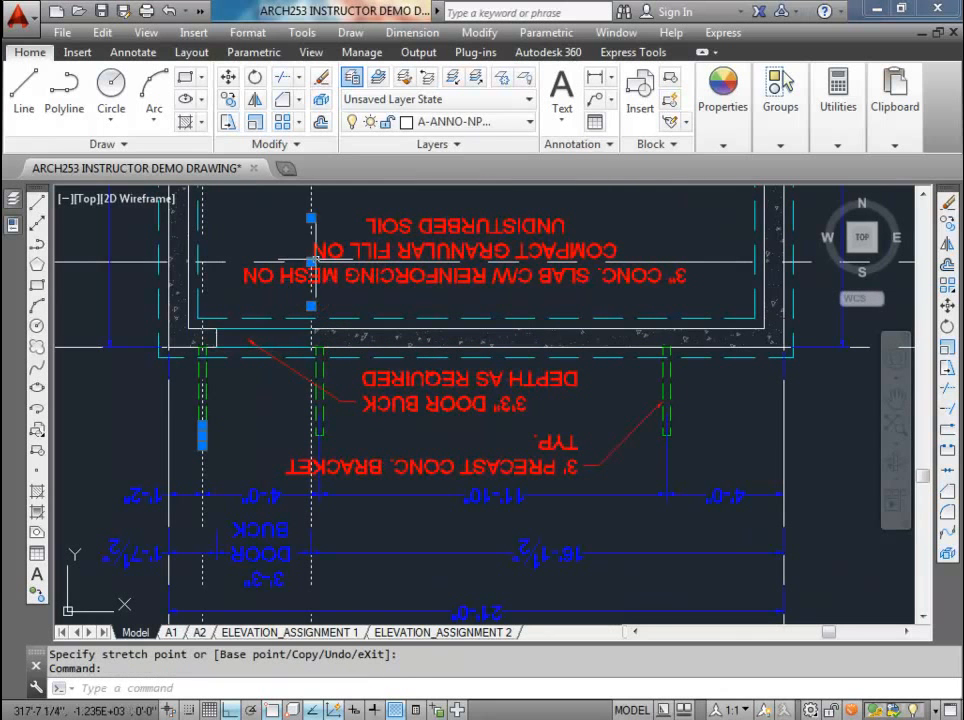
left_click(311, 262)
scroll(317, 432, "up", 4)
key("Escape")
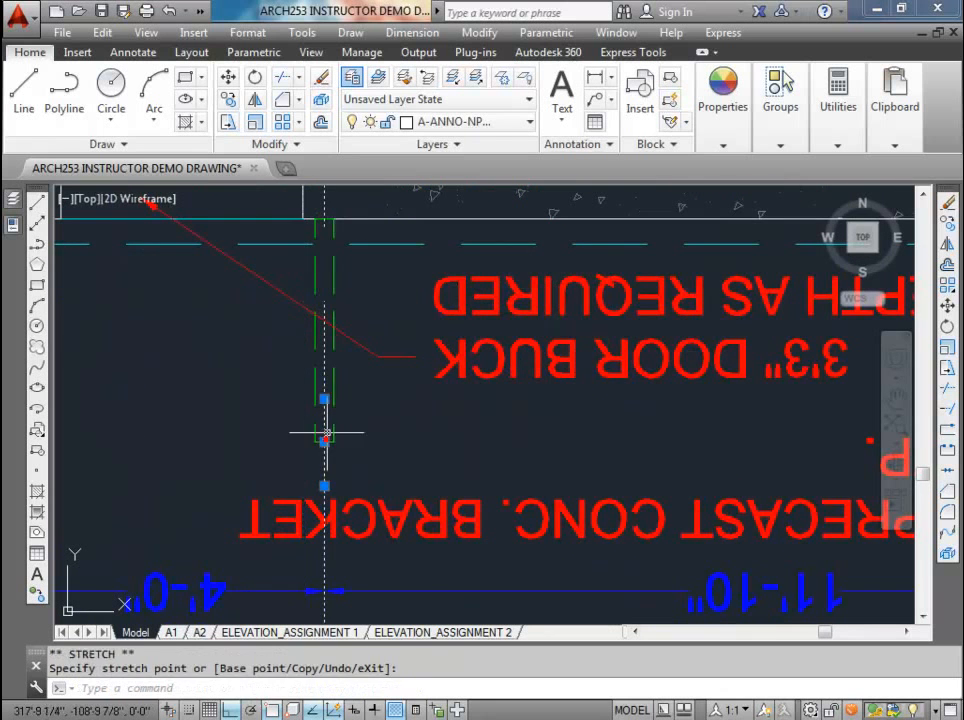
Step: Copy the second bracket's construction line from its end midpoint to the end midpoint of the rightmost precast concrete bracket
scroll(323, 441, "down", 5)
left_click(339, 569)
left_click(308, 551)
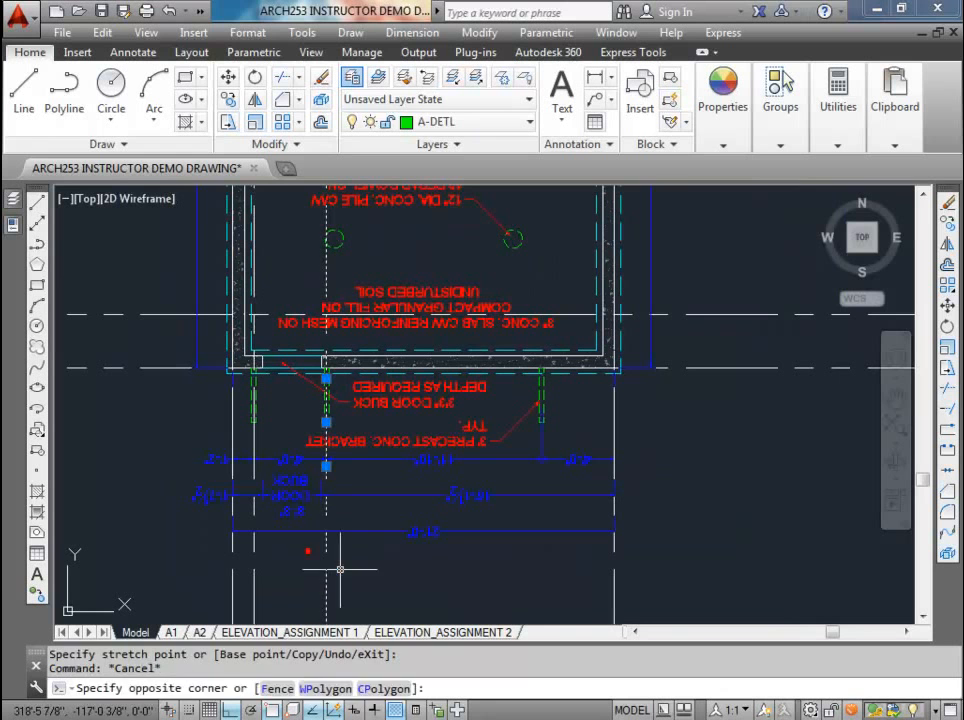
left_click(229, 99)
scroll(330, 437, "up", 6)
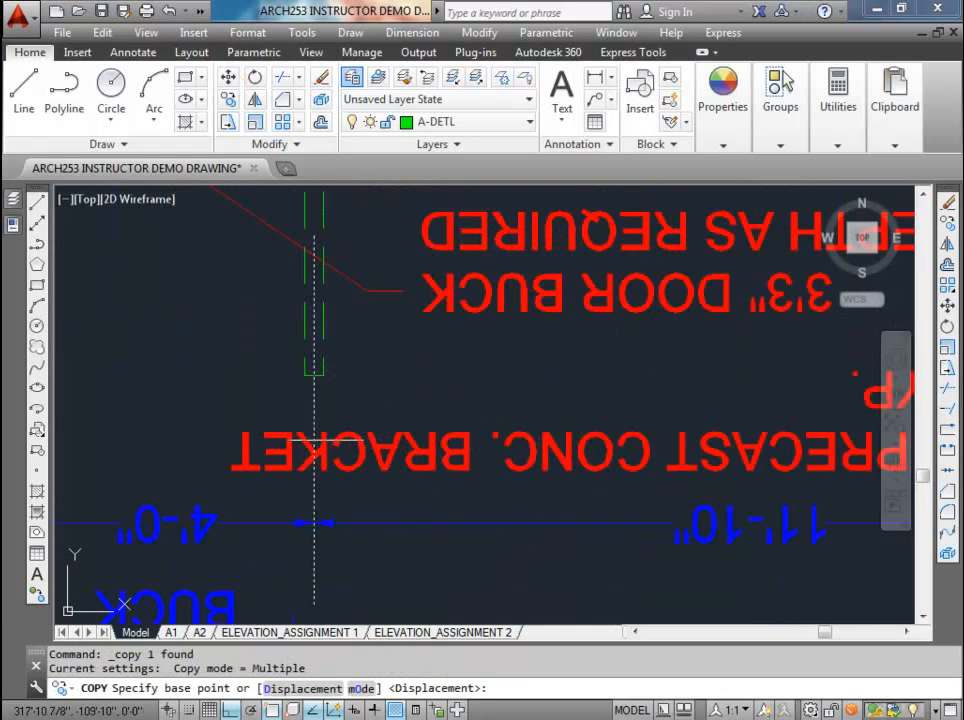
left_click(313, 376)
scroll(313, 376, "down", 6)
scroll(515, 375, "up", 6)
scroll(224, 353, "down", 3)
middle_click_drag(220, 352, 283, 354)
scroll(225, 365, "up", 2)
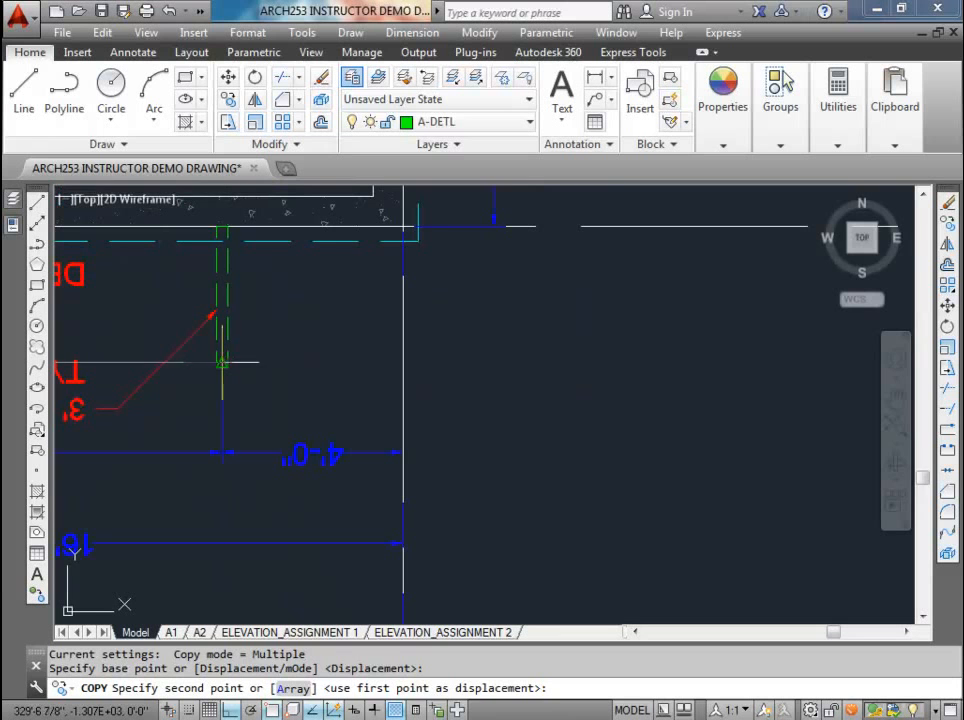
left_click(222, 363)
key("Escape")
Step: Draw a 3 by 24 inch bracket rectangle near the grade line of the copied elevation, right of the door
scroll(233, 335, "down", 6)
scroll(229, 357, "down", 3)
scroll(254, 400, "up", 6)
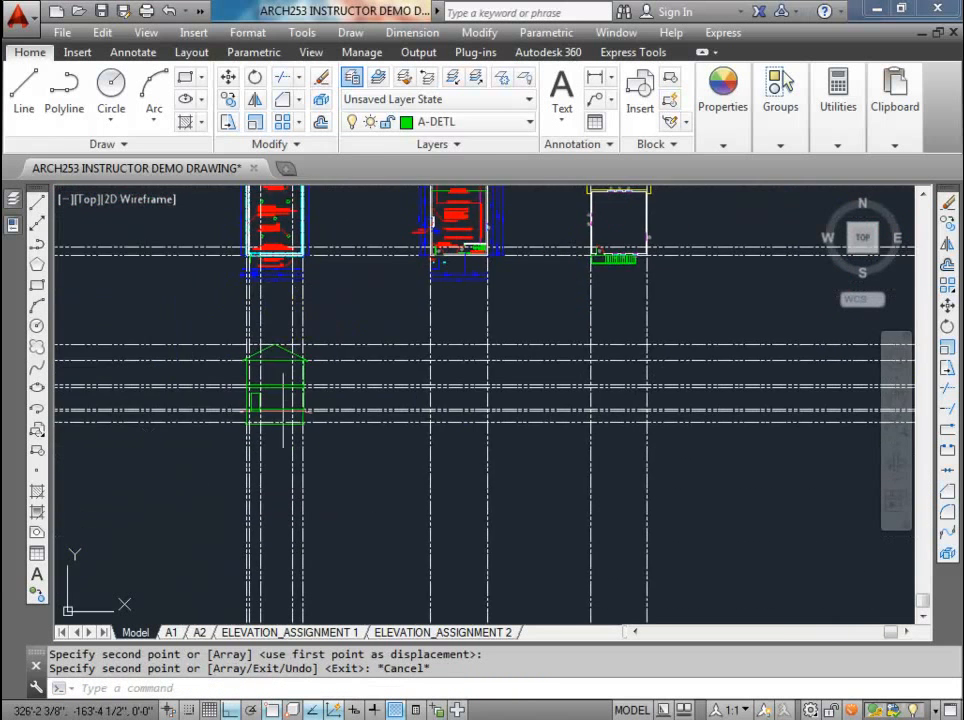
scroll(202, 397, "up", 2)
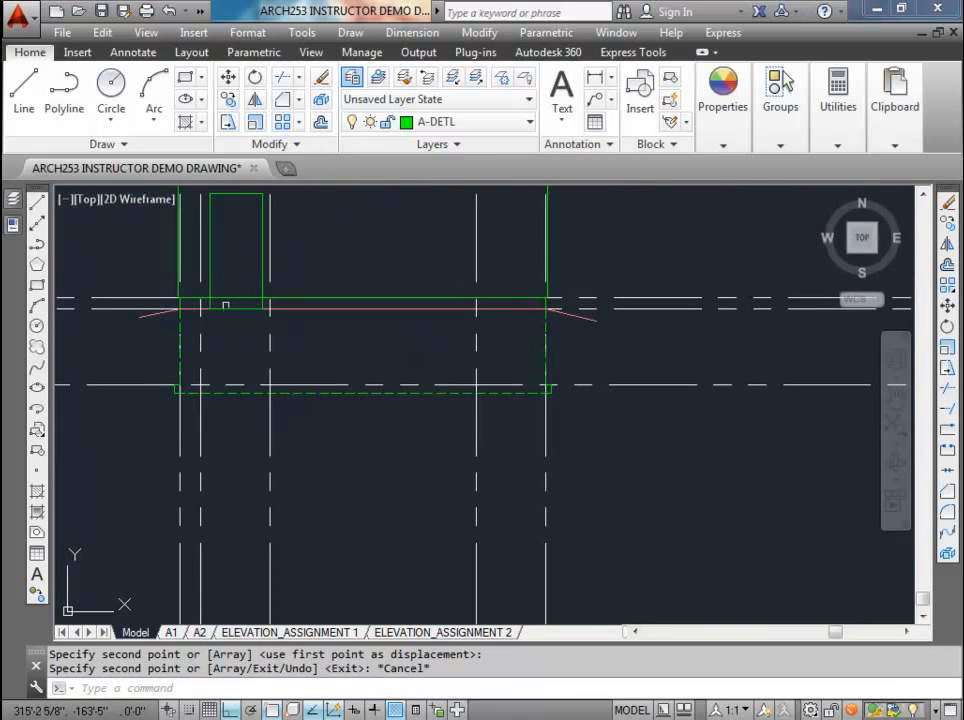
scroll(198, 318, "up", 2)
middle_click_drag(198, 322, 226, 355)
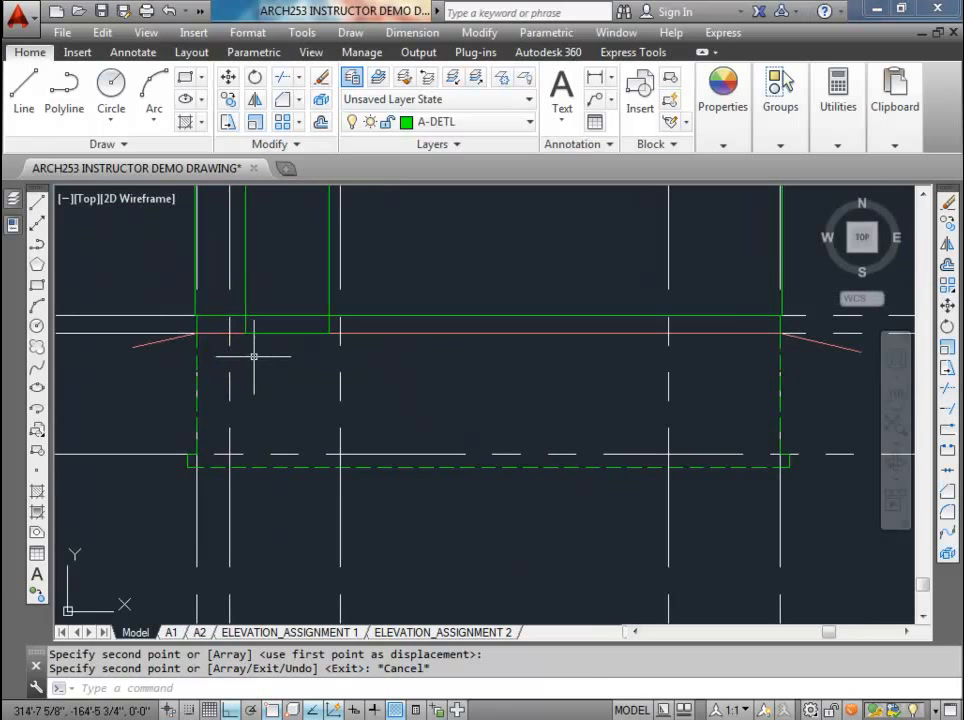
type("c")
key("Return")
left_click(411, 351)
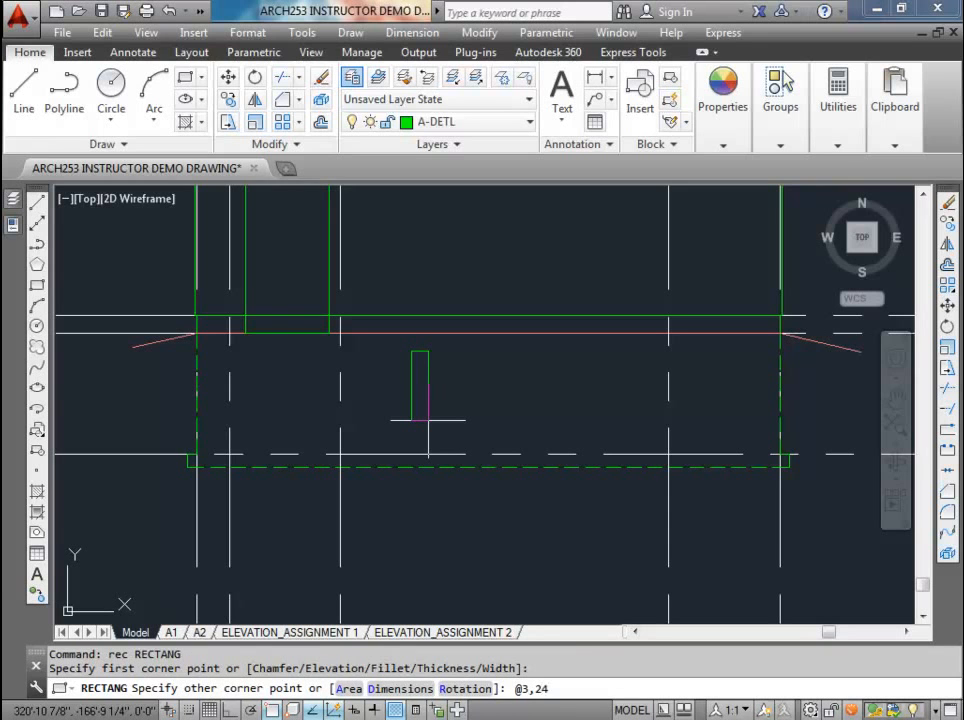
key("Return")
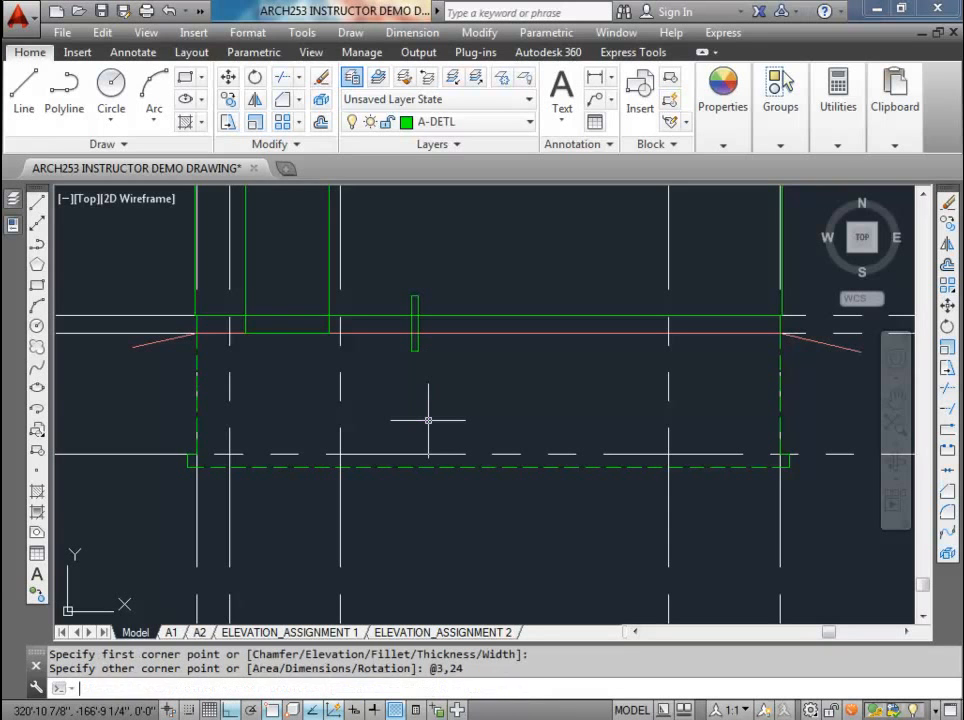
Step: Move the bracket rectangle by its top midpoint to the intersection of the leftmost bracket projection line and the grade line
left_click(416, 294)
type("m")
key("Return")
scroll(419, 287, "up", 2)
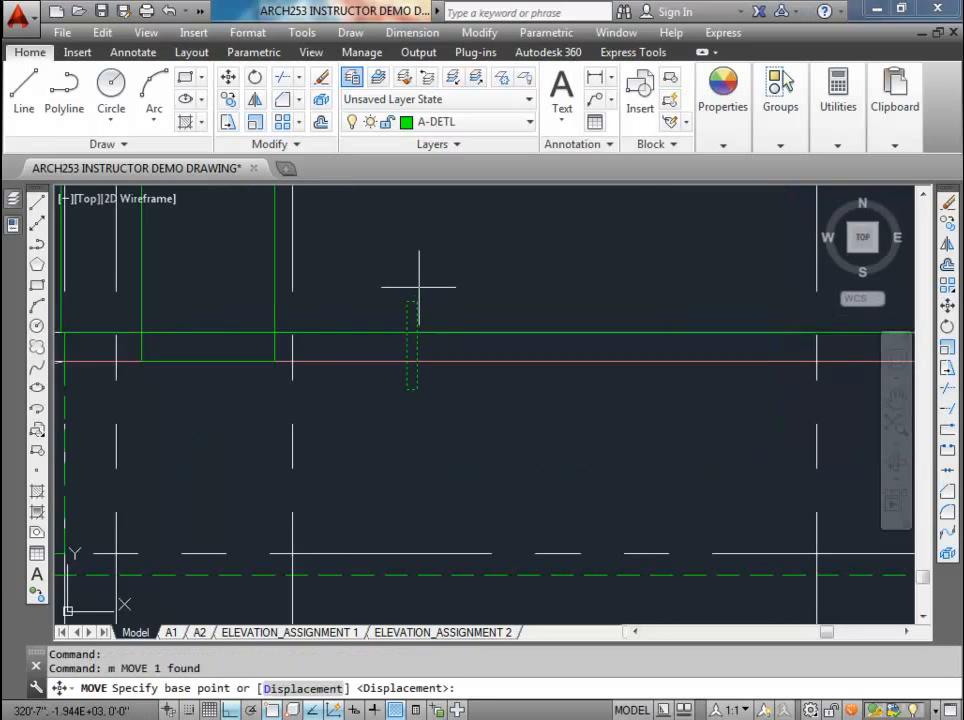
left_click(409, 301)
middle_click_drag(409, 301, 576, 230)
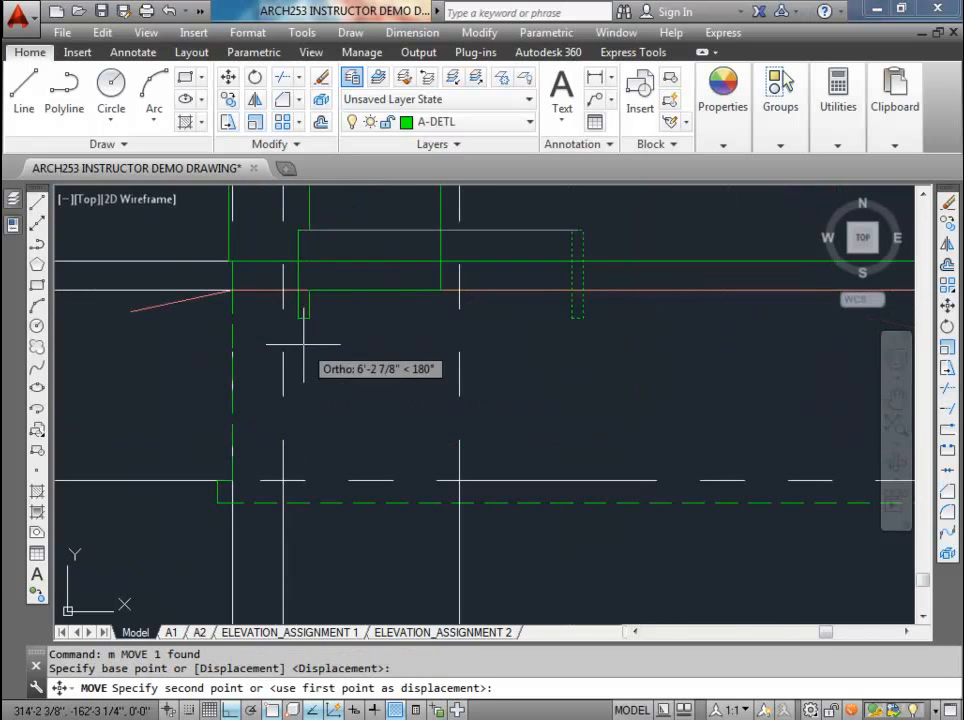
left_click(283, 290)
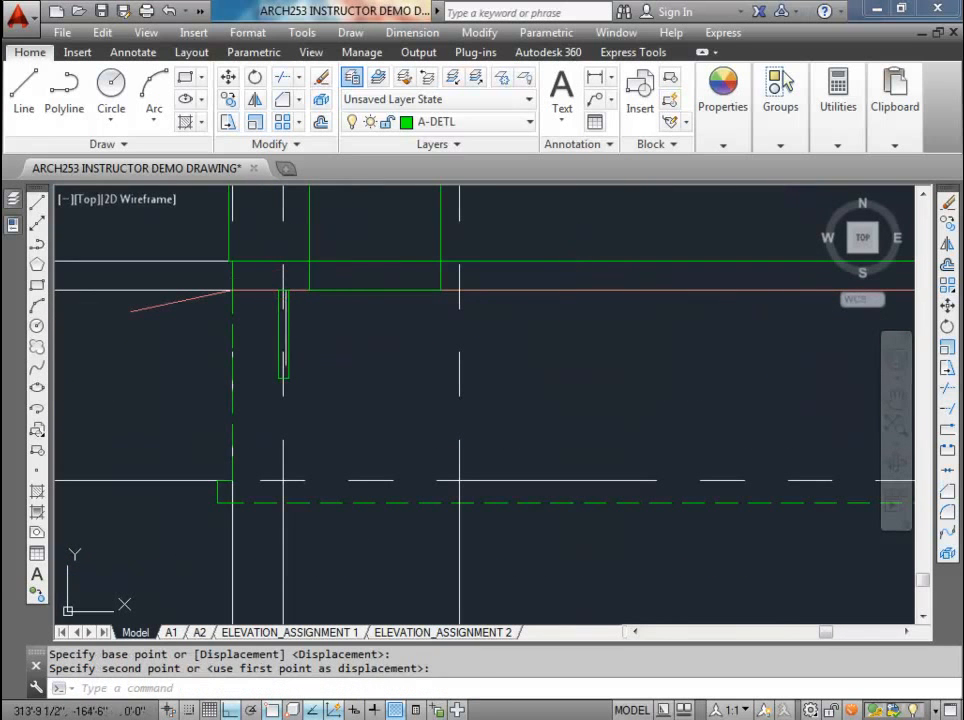
left_click(280, 300)
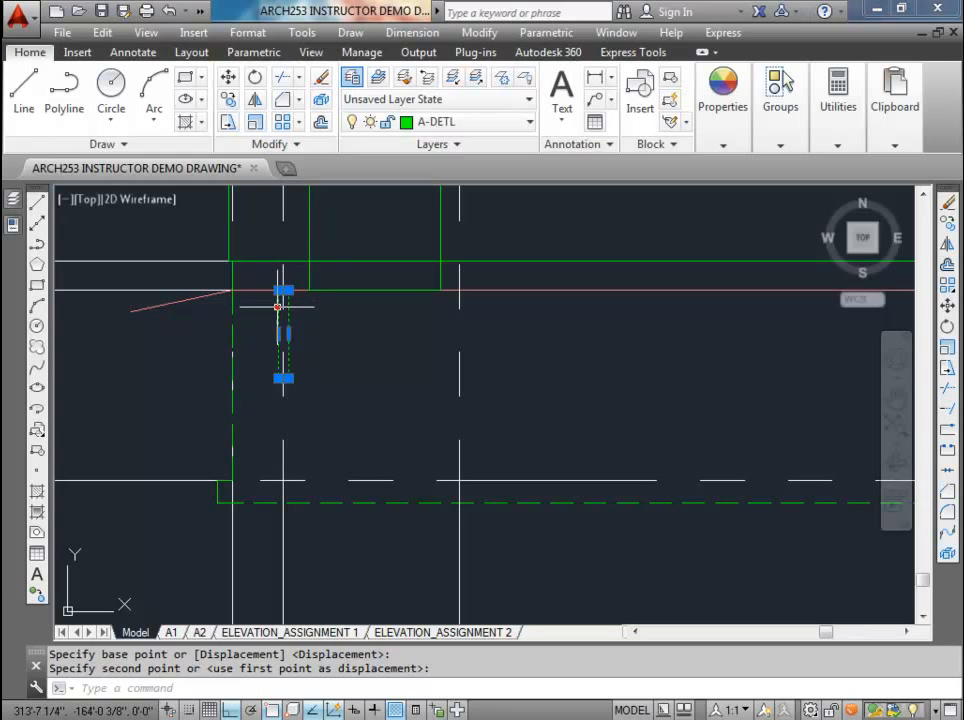
left_click(228, 99)
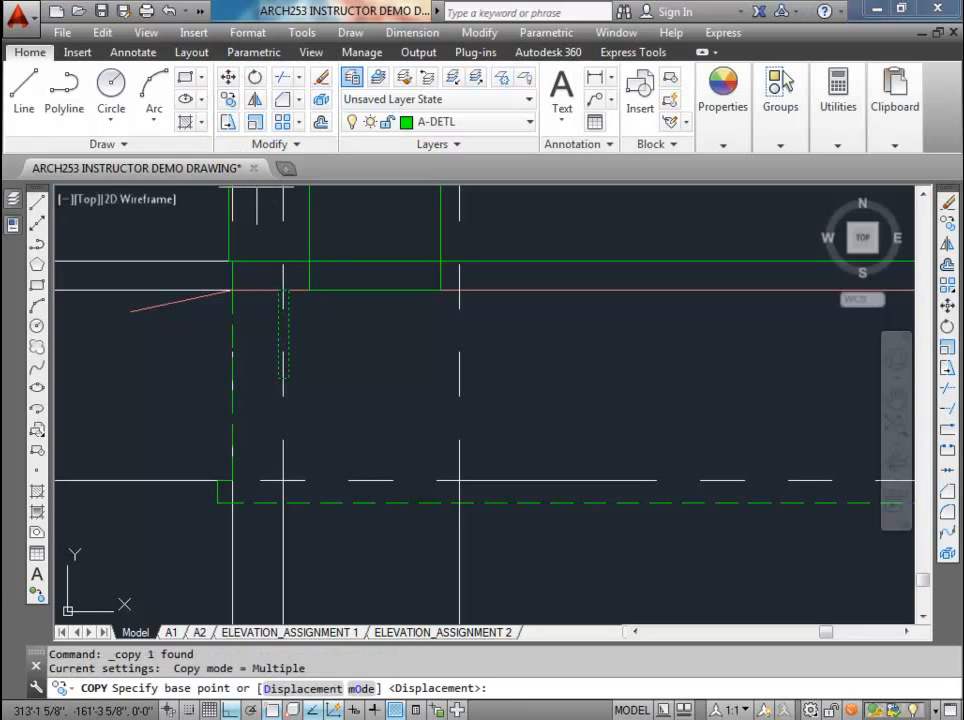
left_click(285, 290)
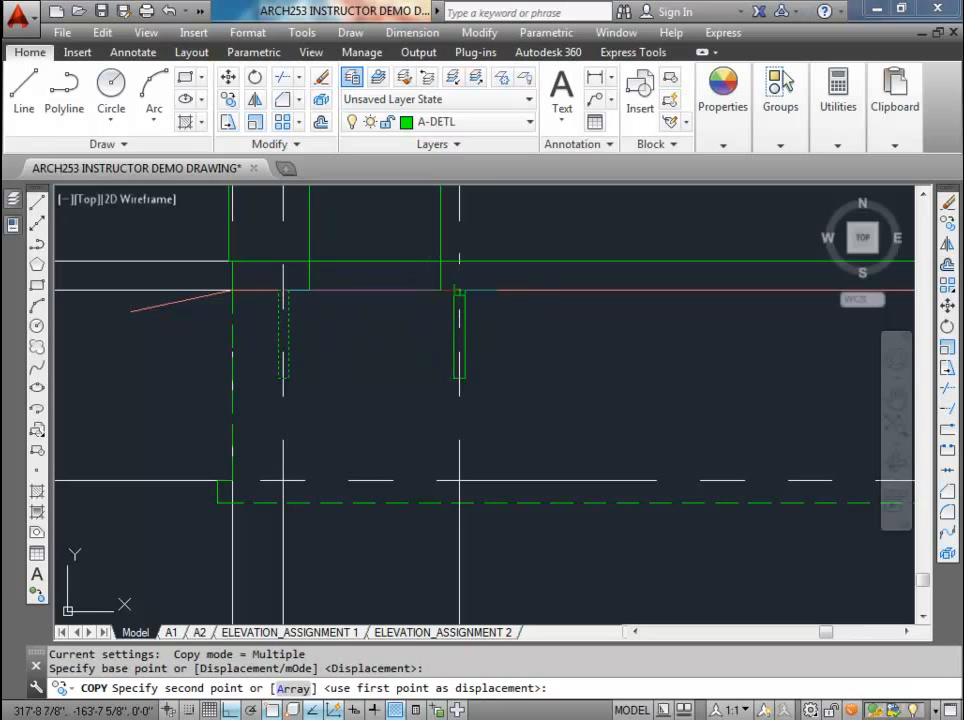
key("Escape")
key("Escape")
key("Escape")
Step: Change the bracket rectangle below the grade line to layer A-DETL-HIDE
left_click(290, 319)
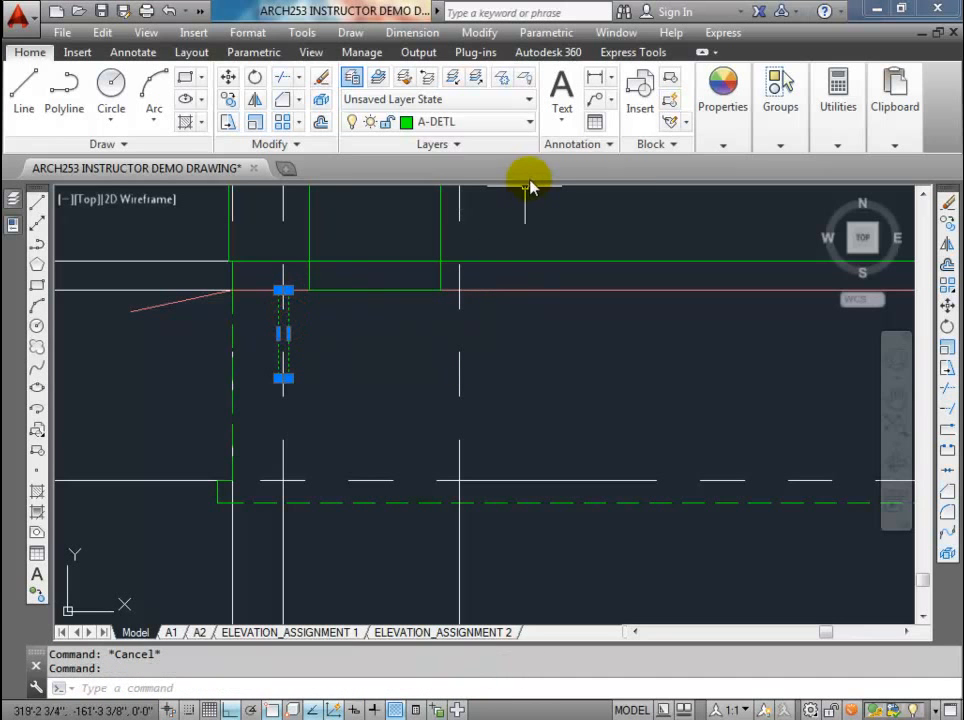
left_click(528, 124)
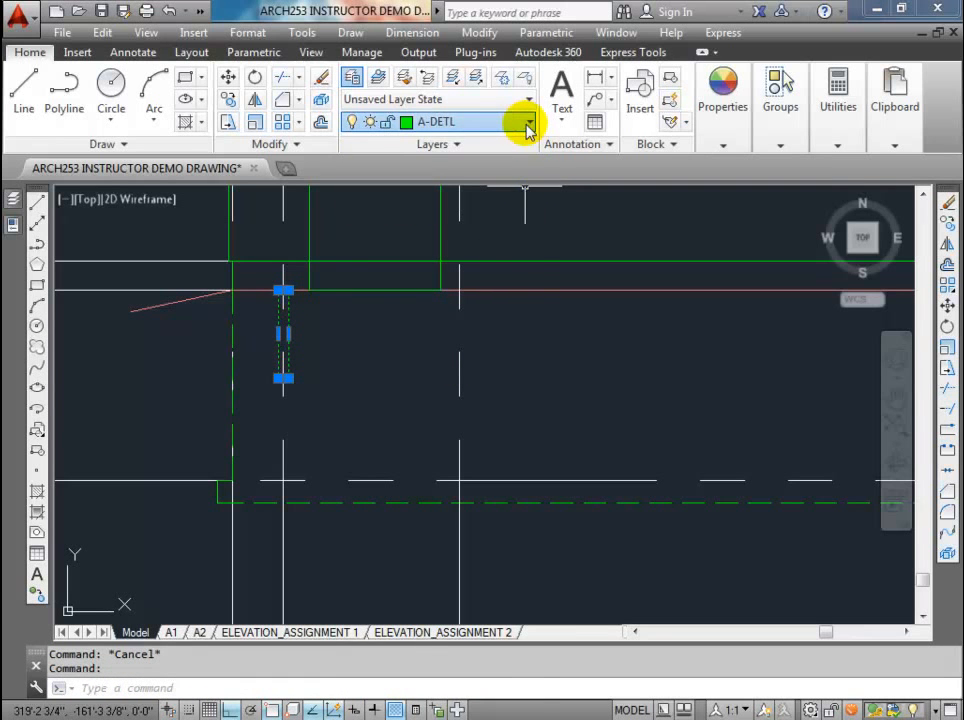
left_click(484, 198)
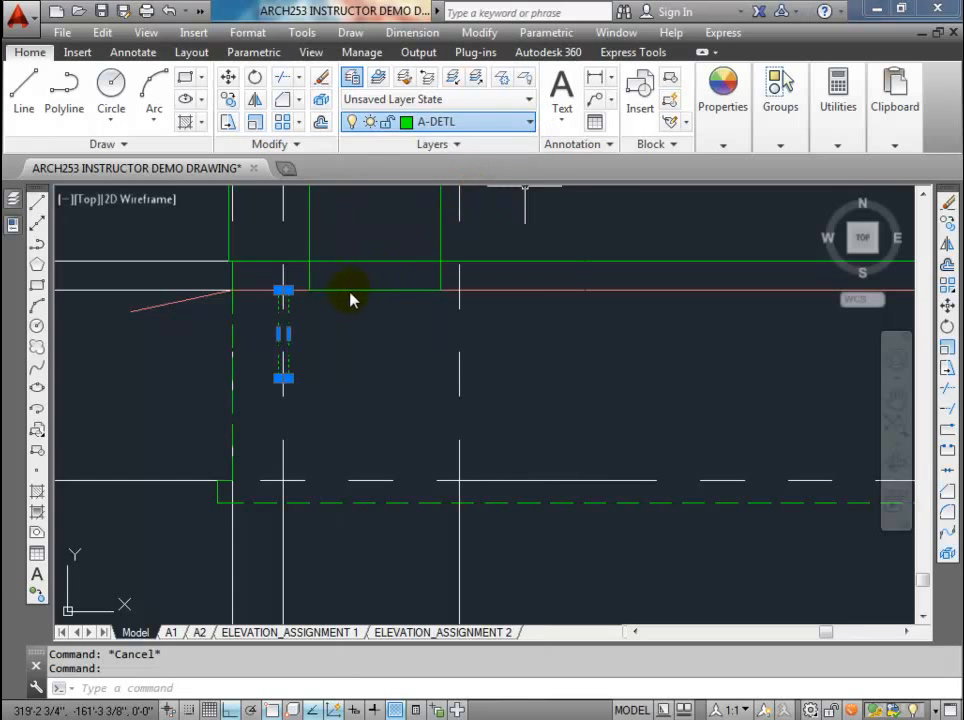
key("Escape")
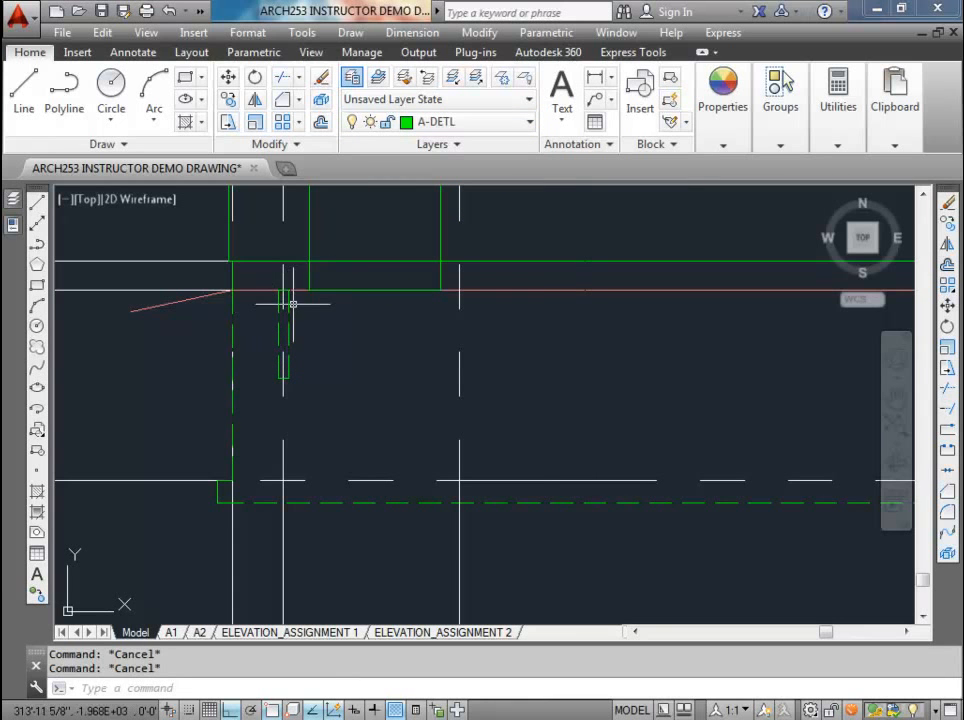
Step: Copy the hidden bracket by its top midpoint to the grade line at the other two bracket projection lines, and save the drawing
left_click(228, 99)
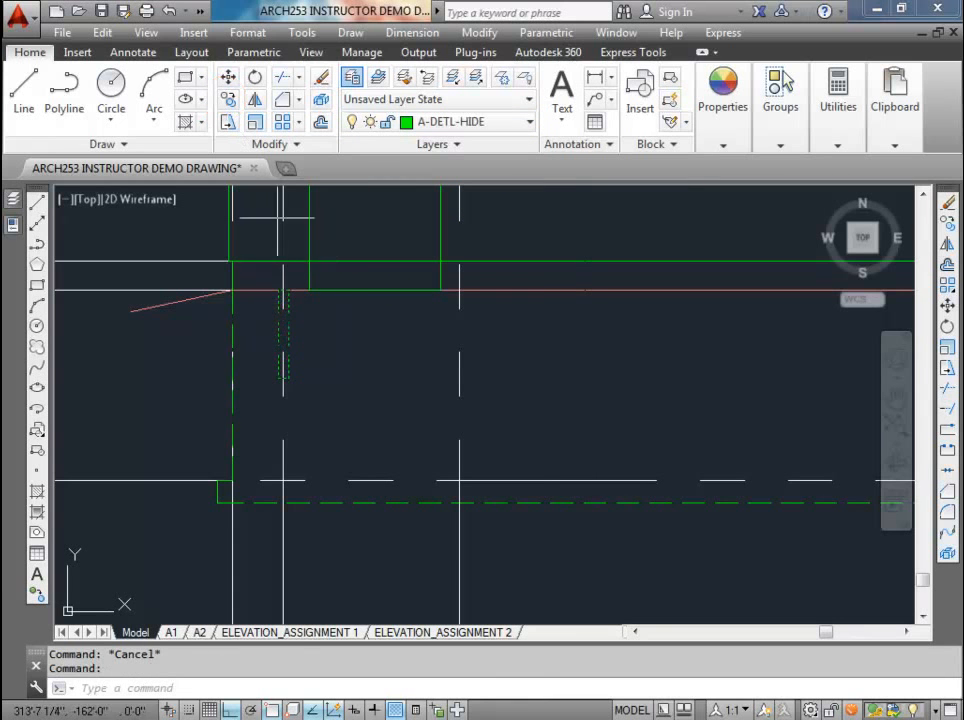
left_click(283, 287)
left_click(458, 290)
middle_click_drag(596, 296, 197, 296)
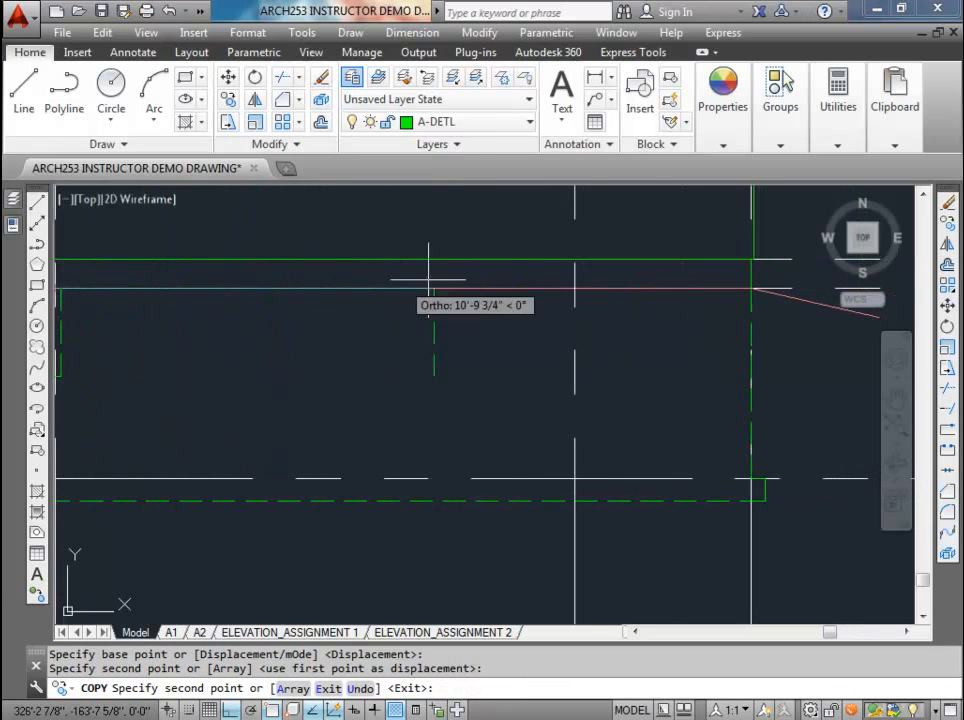
left_click(574, 288)
key("Escape")
scroll(554, 278, "down", 3)
scroll(554, 278, "down", 2)
middle_click_drag(446, 316, 442, 448)
scroll(559, 421, "up", 2)
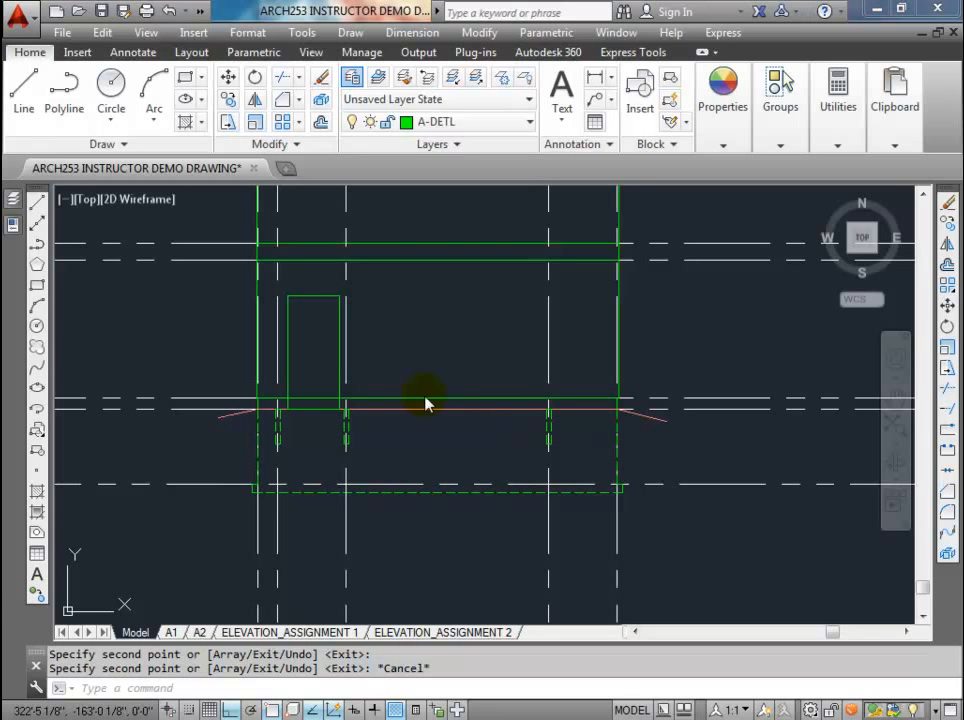
key("ctrl+s")
Step: Move the whole rear elevation horizontally from the foundation plan's left wall projection line to the middle floor plan's left wall projection line
scroll(346, 441, "up", 2)
scroll(350, 440, "down", 2)
middle_click_drag(357, 408, 323, 510)
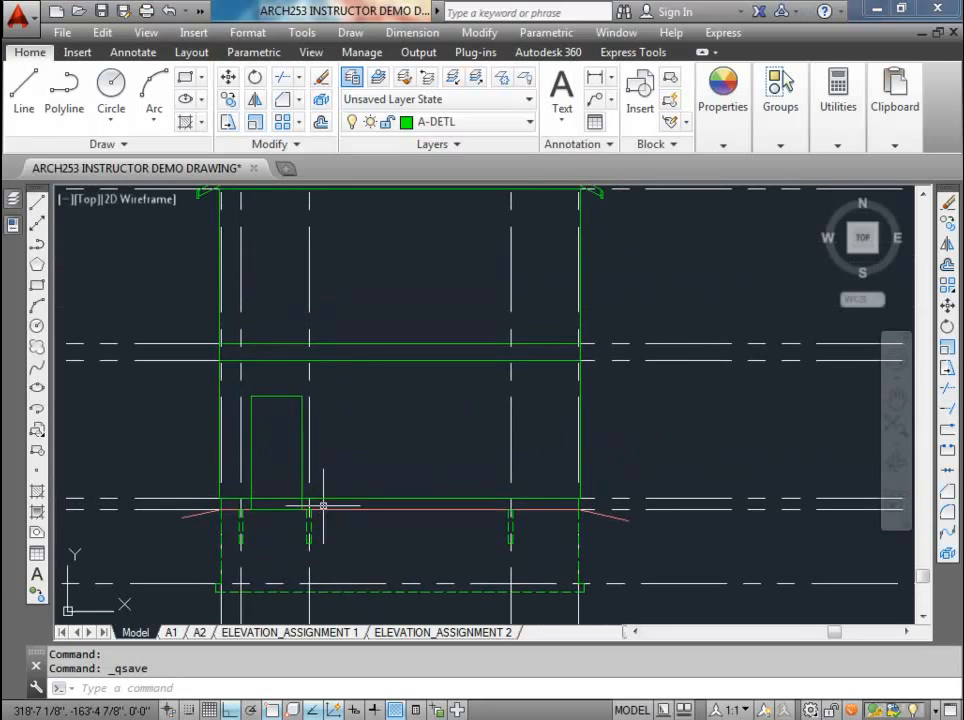
scroll(344, 419, "down", 6)
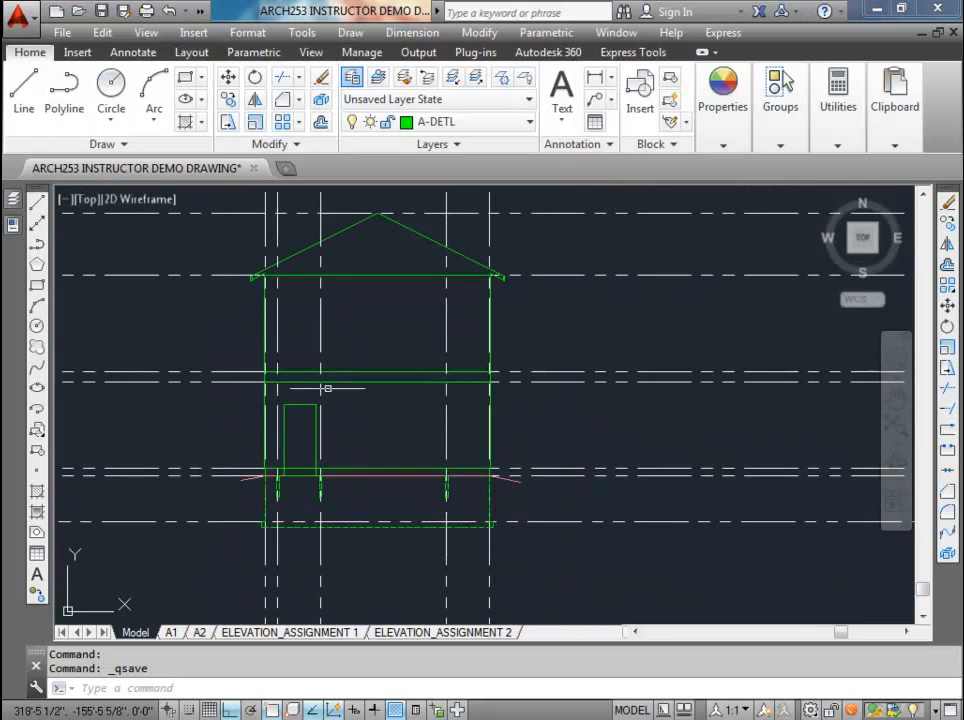
middle_click_drag(284, 371, 286, 473)
scroll(295, 325, "up", 4)
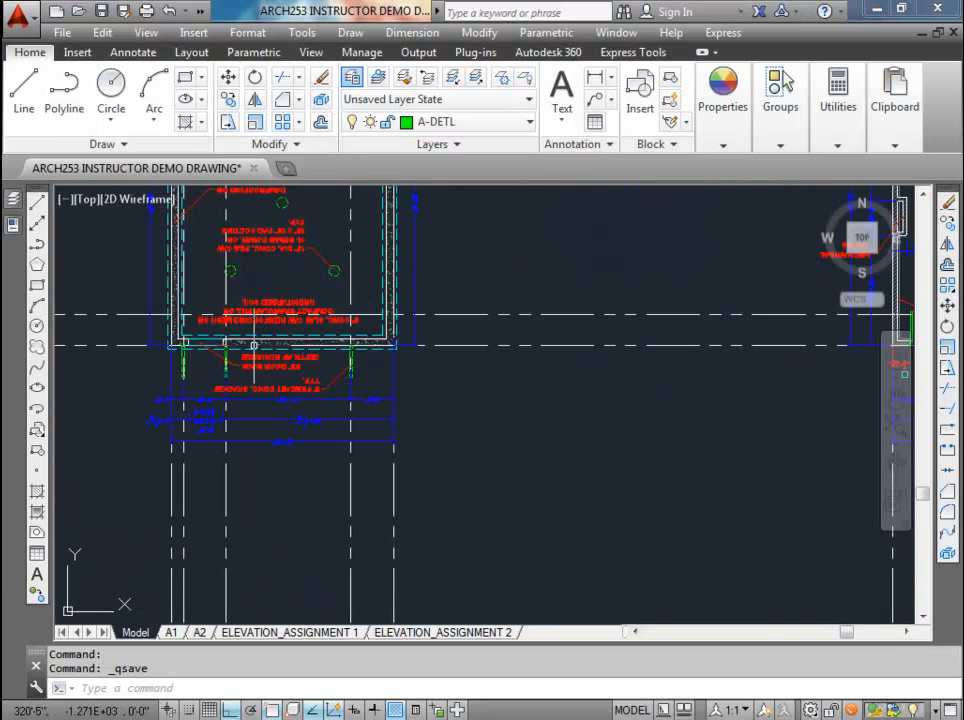
scroll(254, 346, "down", 4)
middle_click_drag(276, 425, 293, 364)
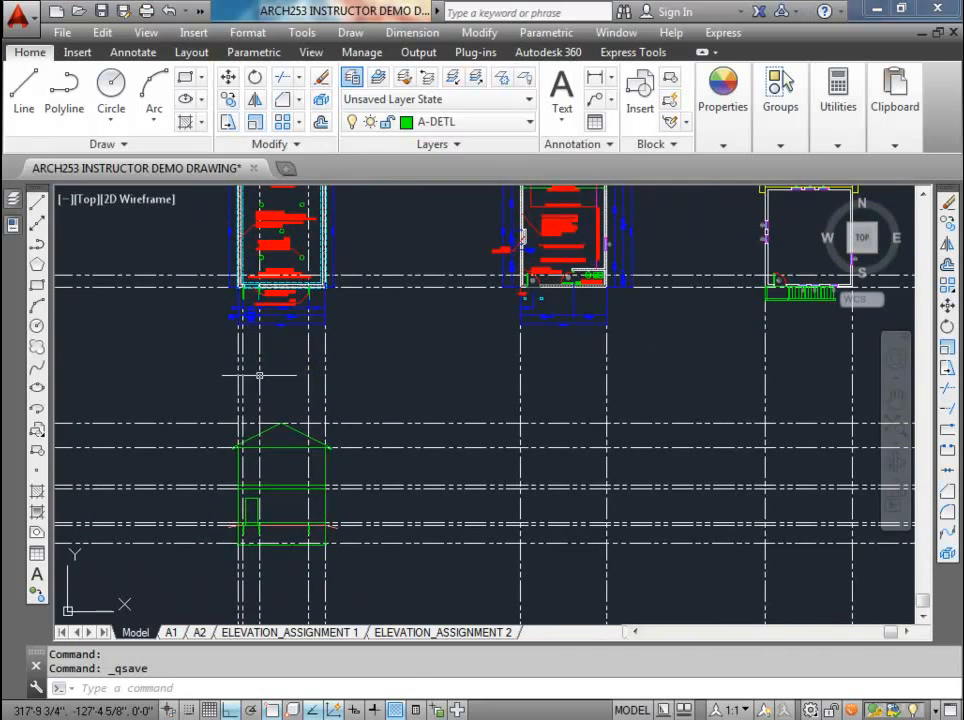
left_click(208, 396)
left_click(334, 603)
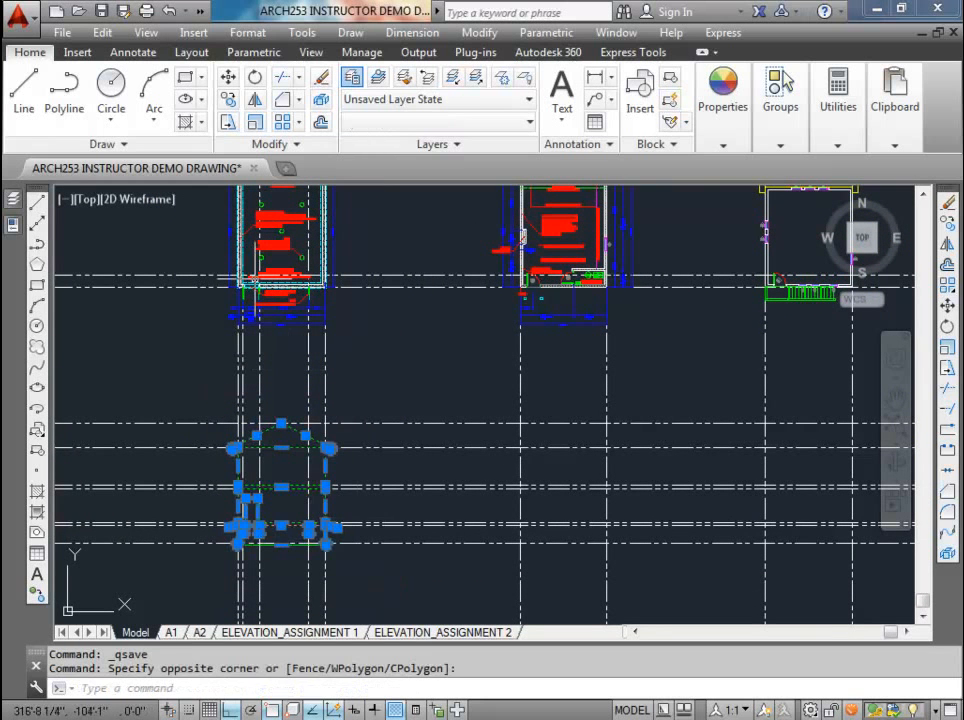
left_click(228, 77)
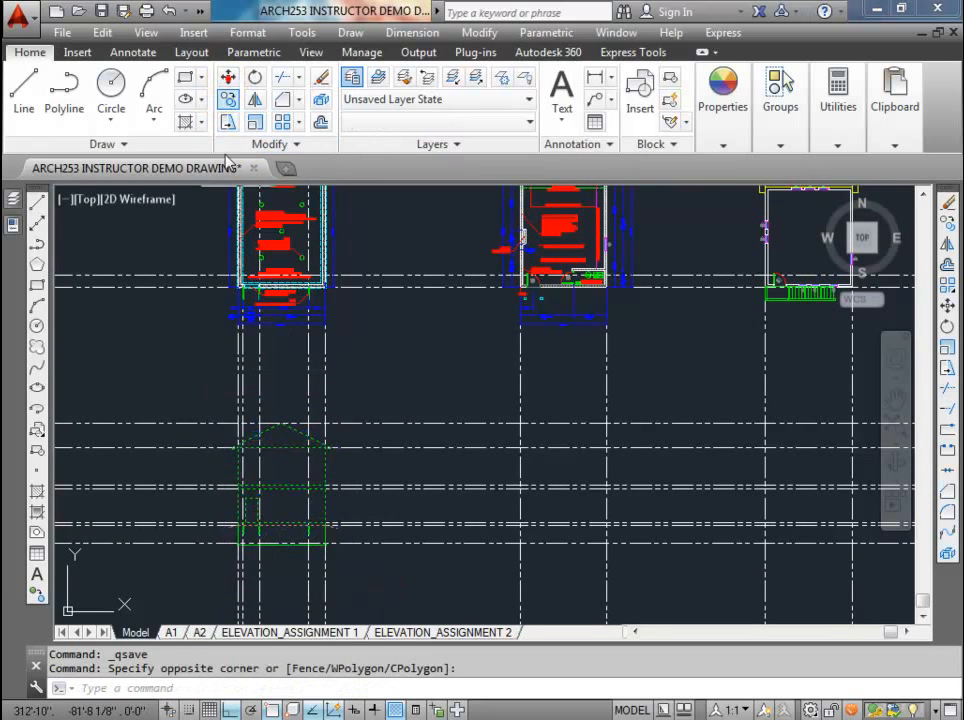
left_click(238, 414)
left_click(524, 421)
key("Escape")
Step: Copy the middle plan's left wall construction line from the building corner to the bottom midpoint of the left square post
middle_click_drag(580, 365, 493, 380)
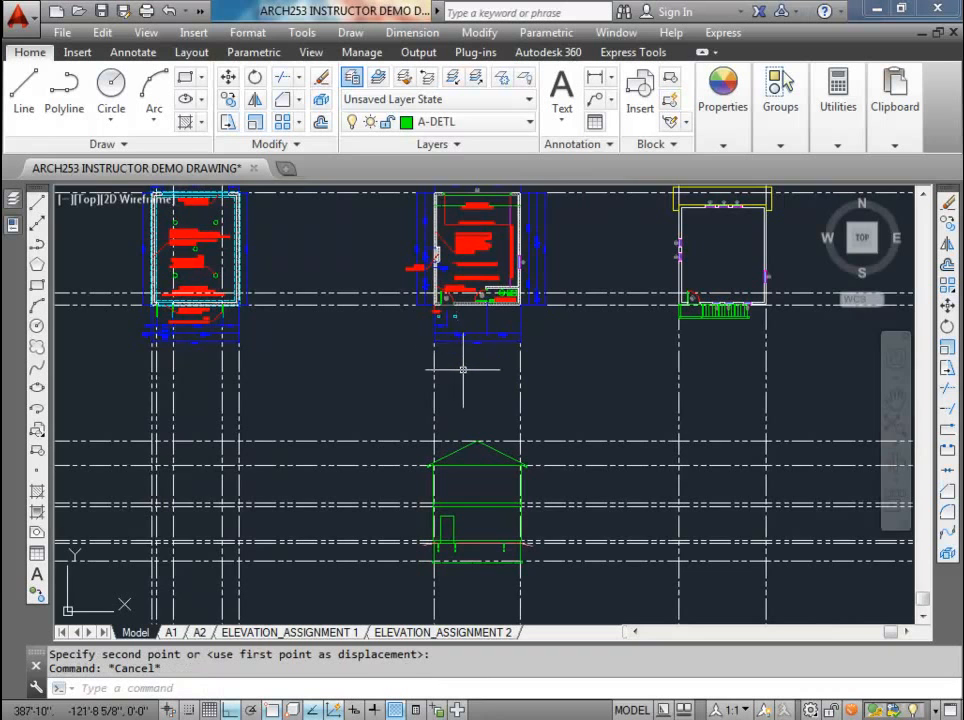
scroll(327, 275, "up", 8)
scroll(326, 268, "down", 4)
scroll(318, 275, "down", 4)
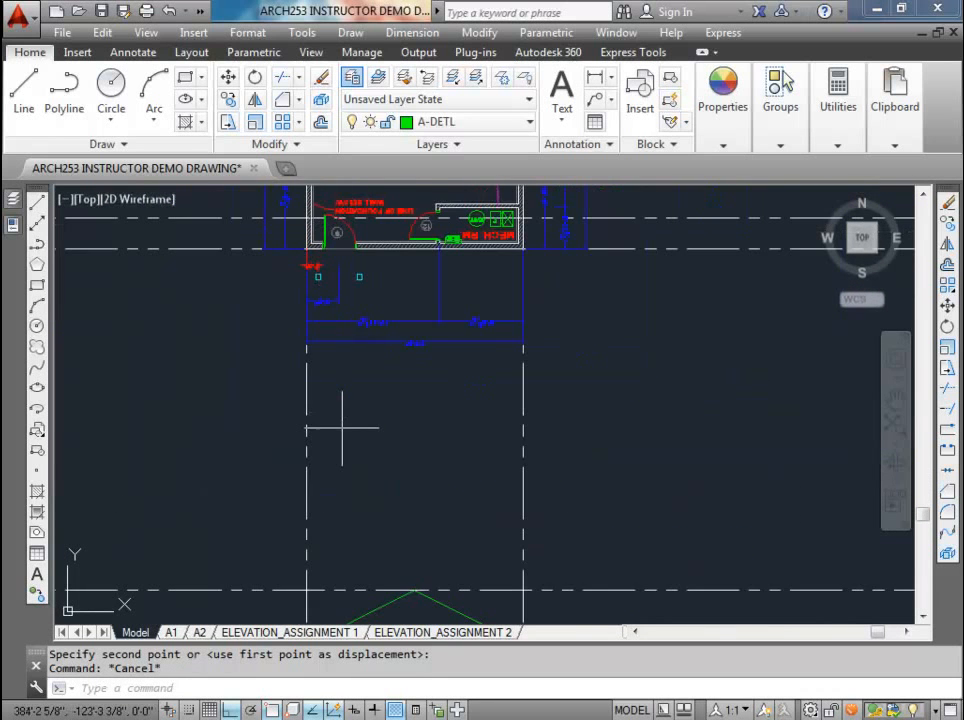
middle_click_drag(331, 424, 332, 388)
left_click(332, 386)
left_click(293, 354)
left_click(527, 361)
left_click(229, 99)
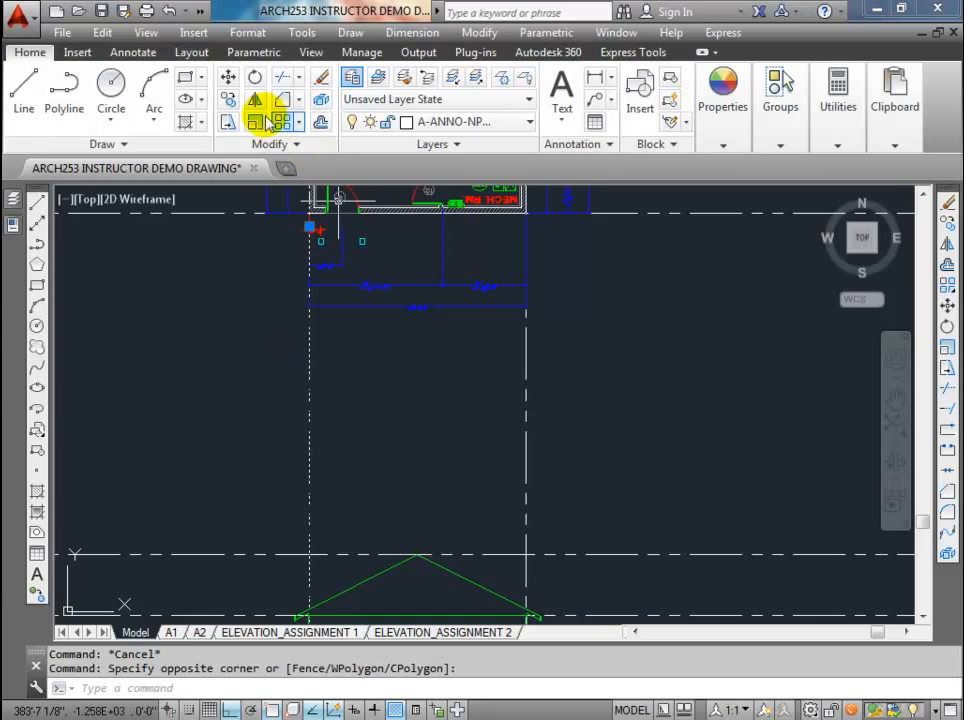
scroll(320, 232, "up", 6)
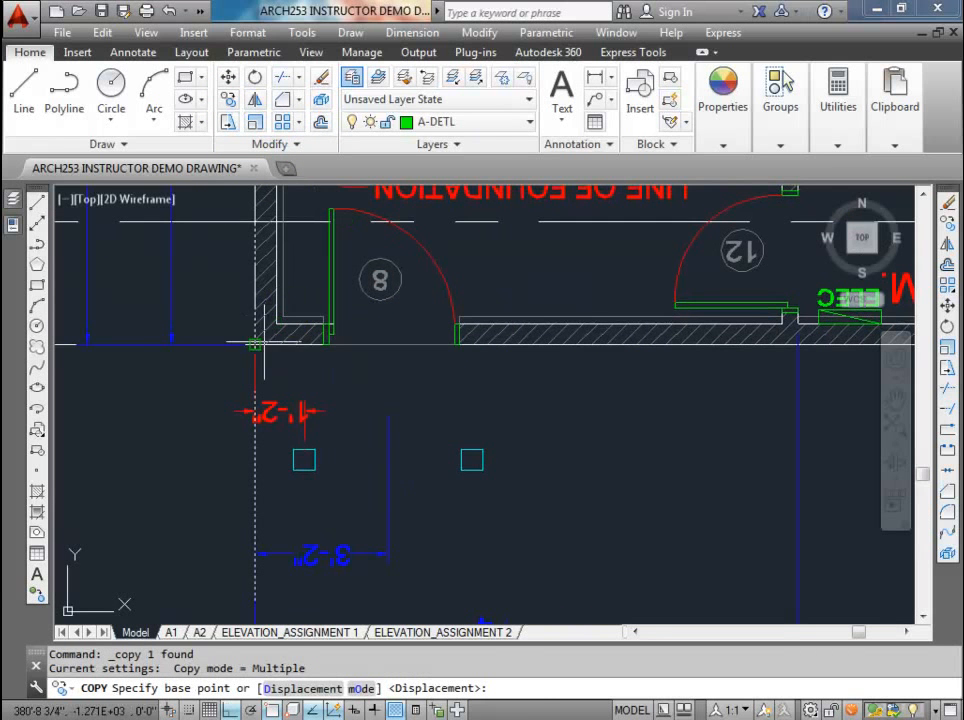
left_click(255, 345)
left_click(304, 466)
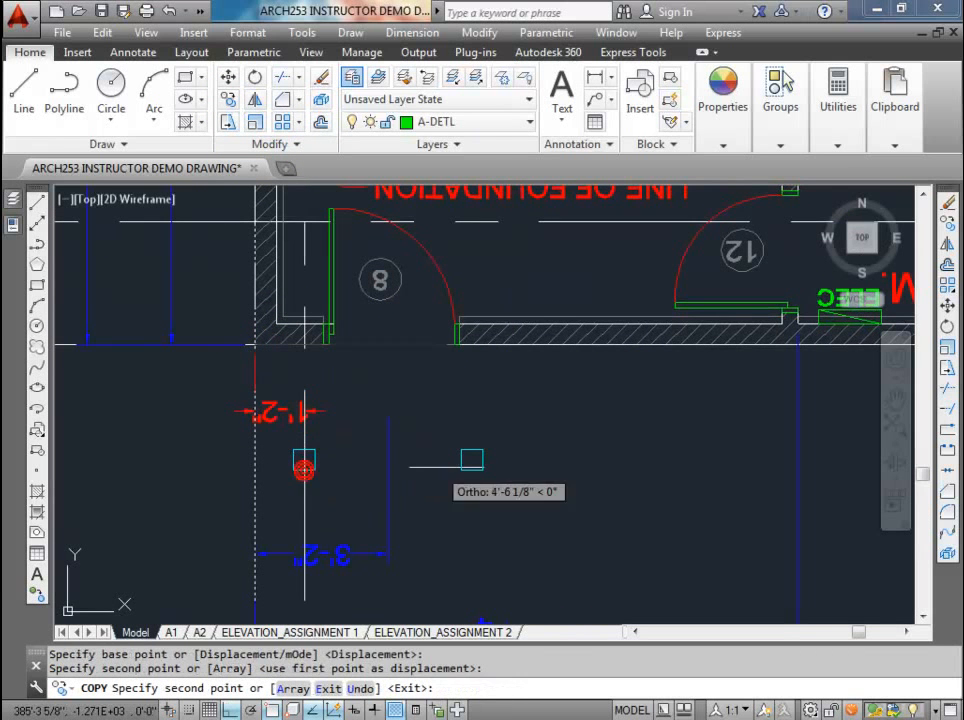
scroll(474, 408, "down", 5)
key("Escape")
Step: Start a rectangle in the open space left of the elevation, above the grade line
middle_click_drag(519, 406, 468, 203)
middle_click_drag(476, 421, 461, 279)
middle_click_drag(430, 396, 430, 268)
scroll(413, 400, "up", 2)
middle_click_drag(409, 456, 406, 343)
scroll(338, 452, "up", 3)
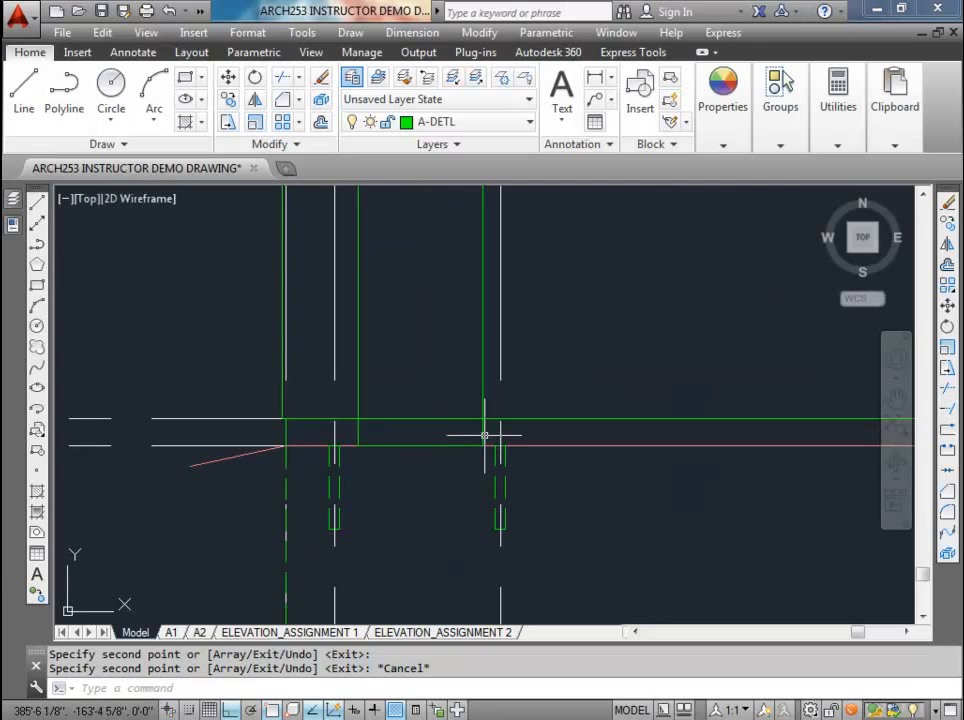
scroll(440, 440, "down", 3)
middle_click_drag(405, 441, 366, 464)
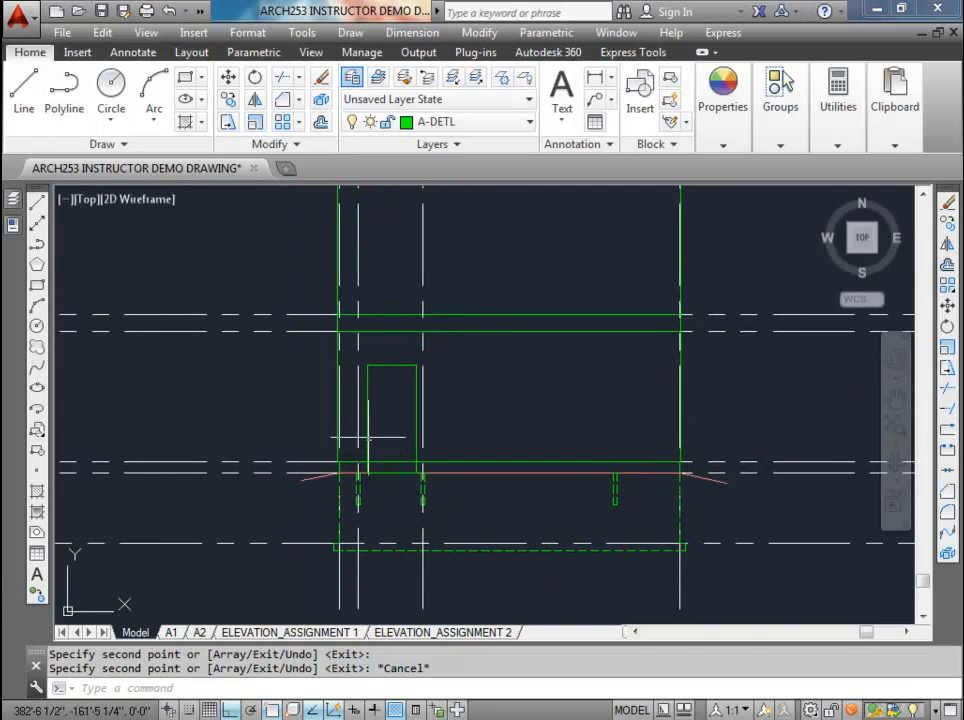
type("rec")
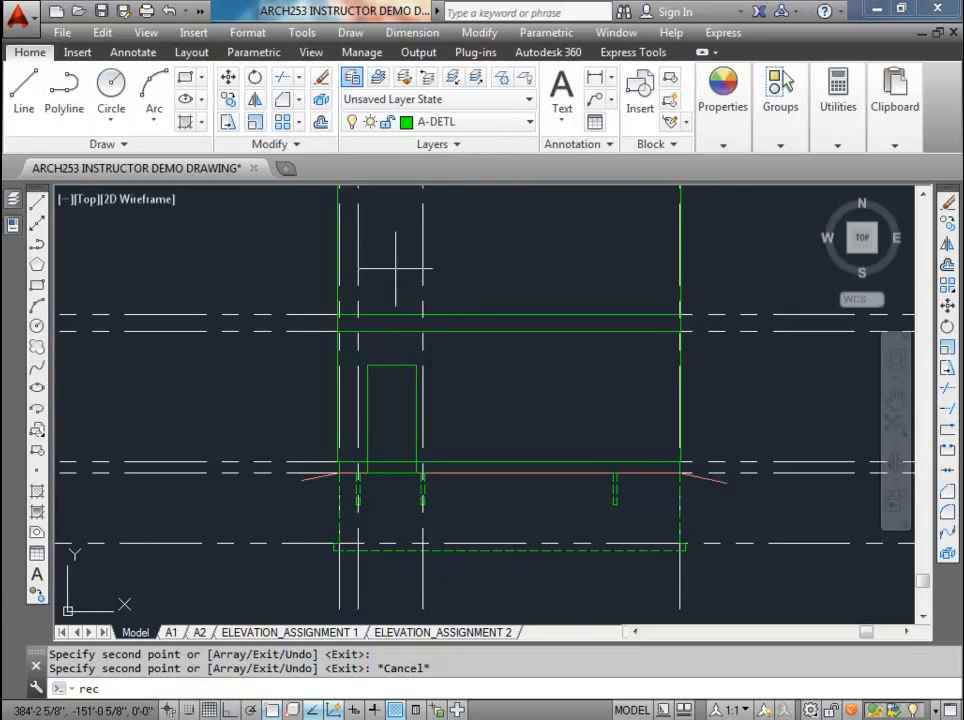
key("Return")
scroll(352, 465, "up", 3)
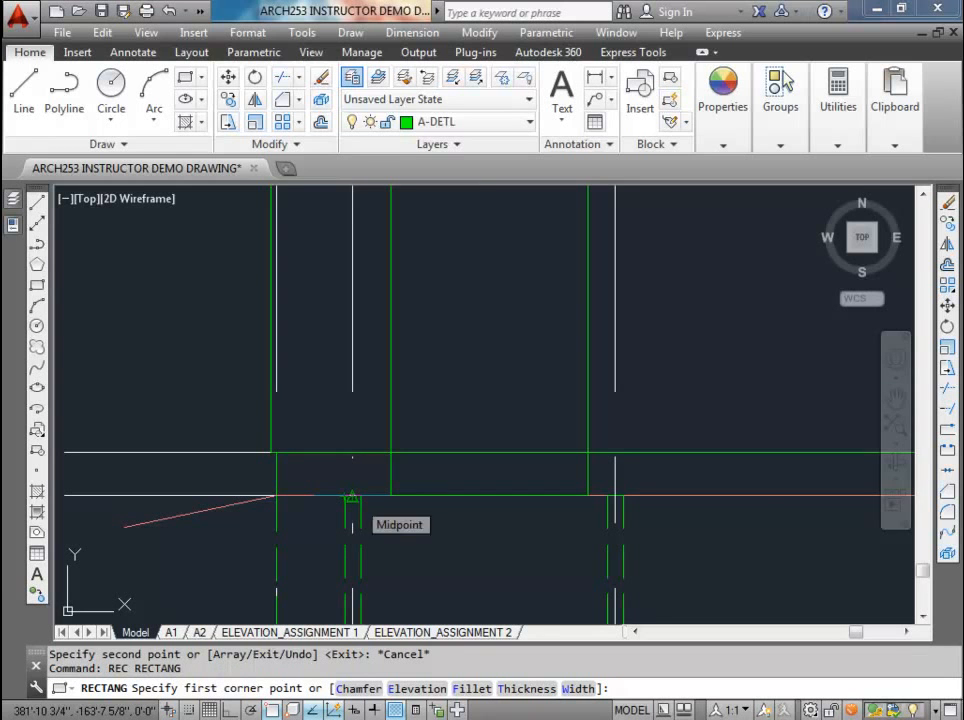
scroll(355, 499, "down", 3)
left_click(228, 441)
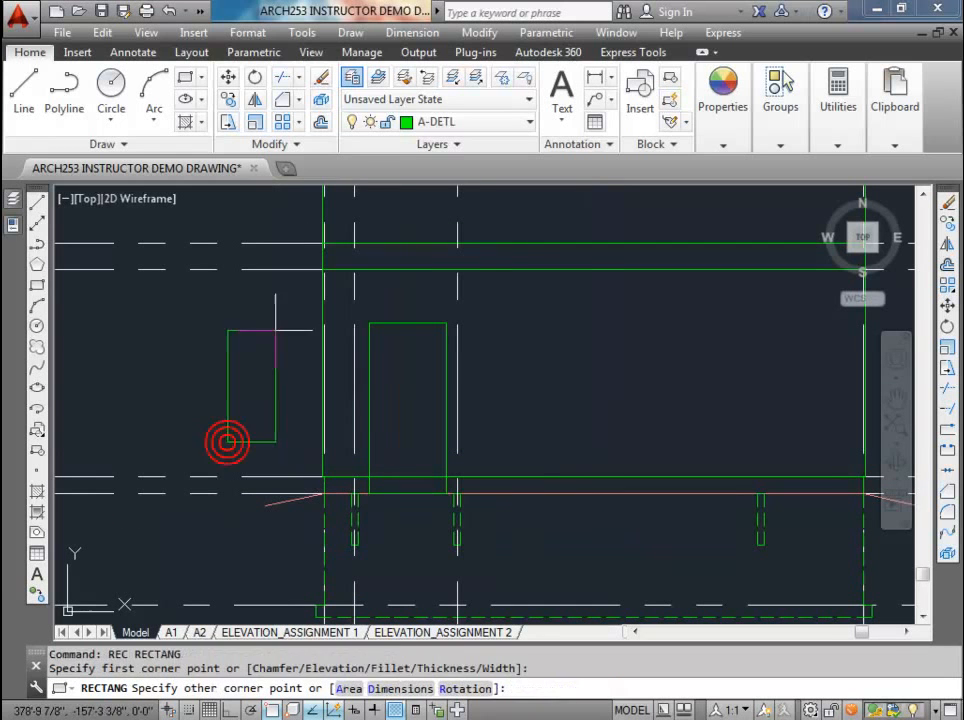
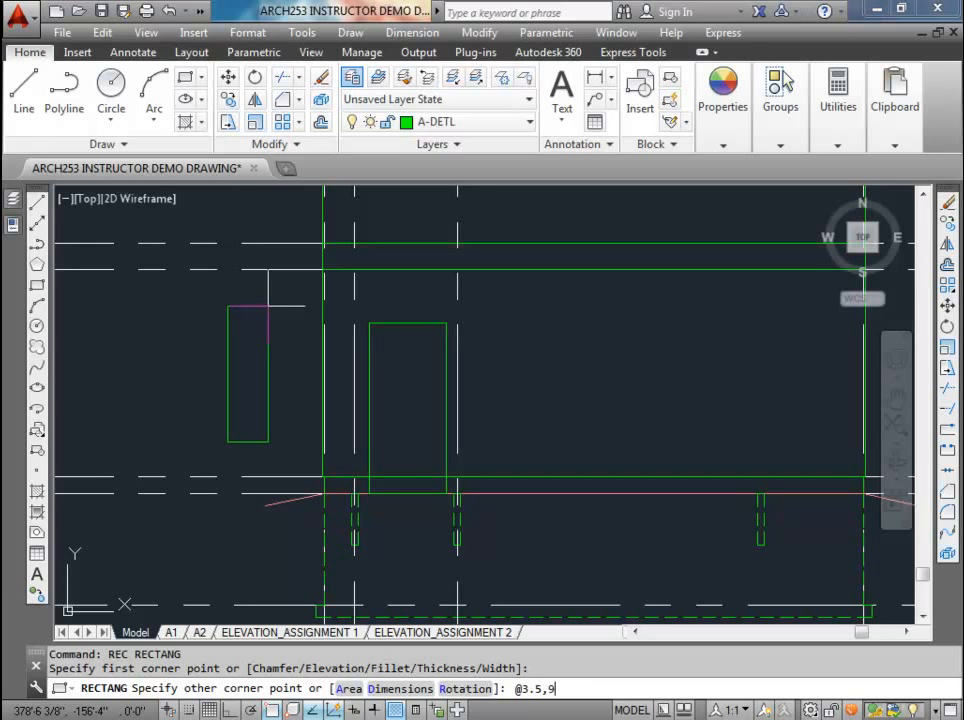
Step: Complete the rectangle as 3.5" by 9' and move it by its bottom midpoint to the grade line at the left bracket projection line
key("Return")
left_click(262, 359)
left_click(208, 313)
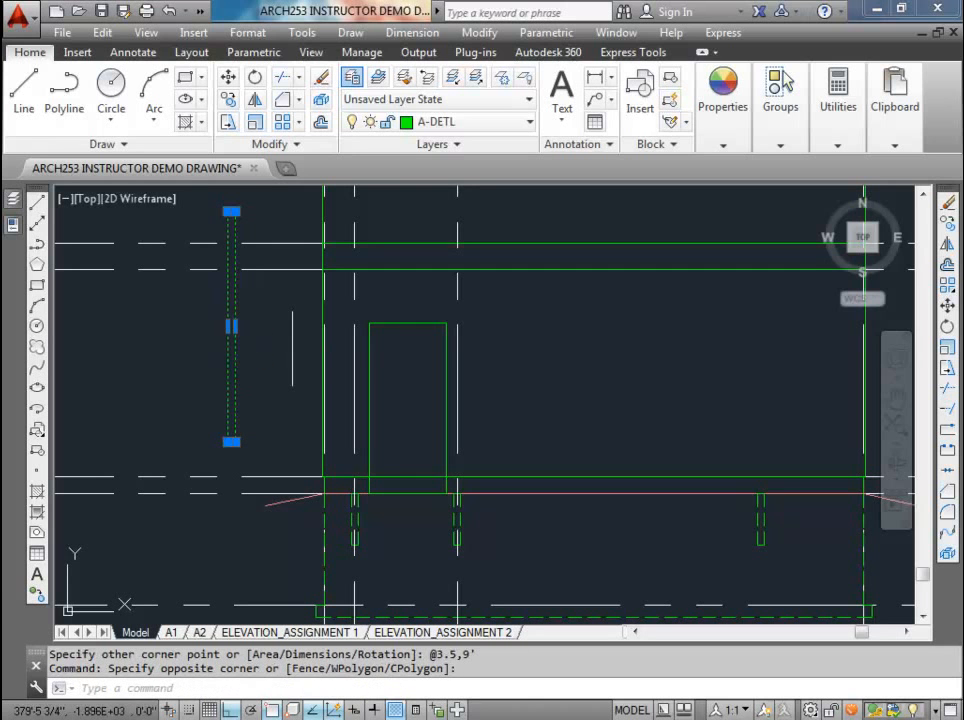
type("m")
key("Return")
scroll(260, 437, "up", 4)
left_click(181, 448)
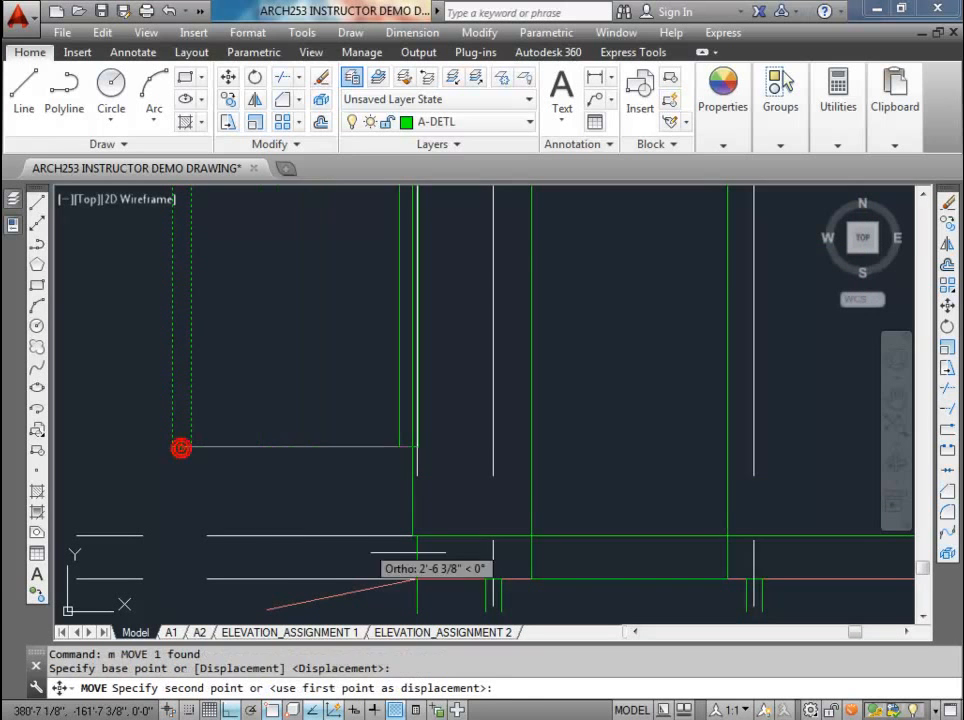
left_click(494, 575)
scroll(494, 575, "down", 3)
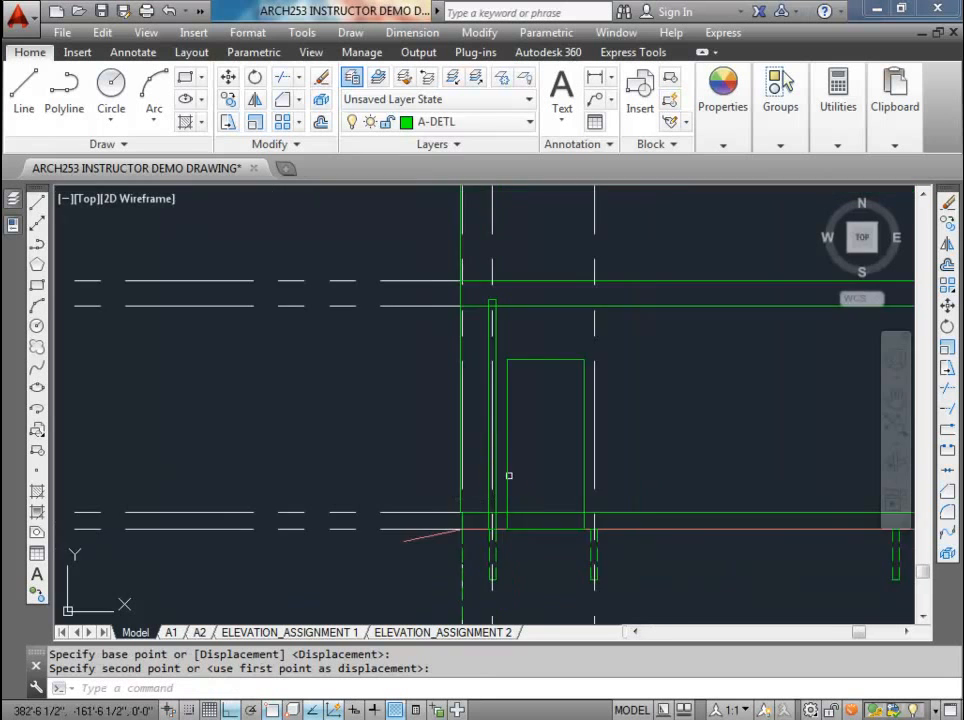
Step: Copy the tall narrow post by its bottom midpoint to the grade line at the second bracket projection line
middle_click_drag(509, 475, 472, 494)
scroll(462, 540, "up", 4)
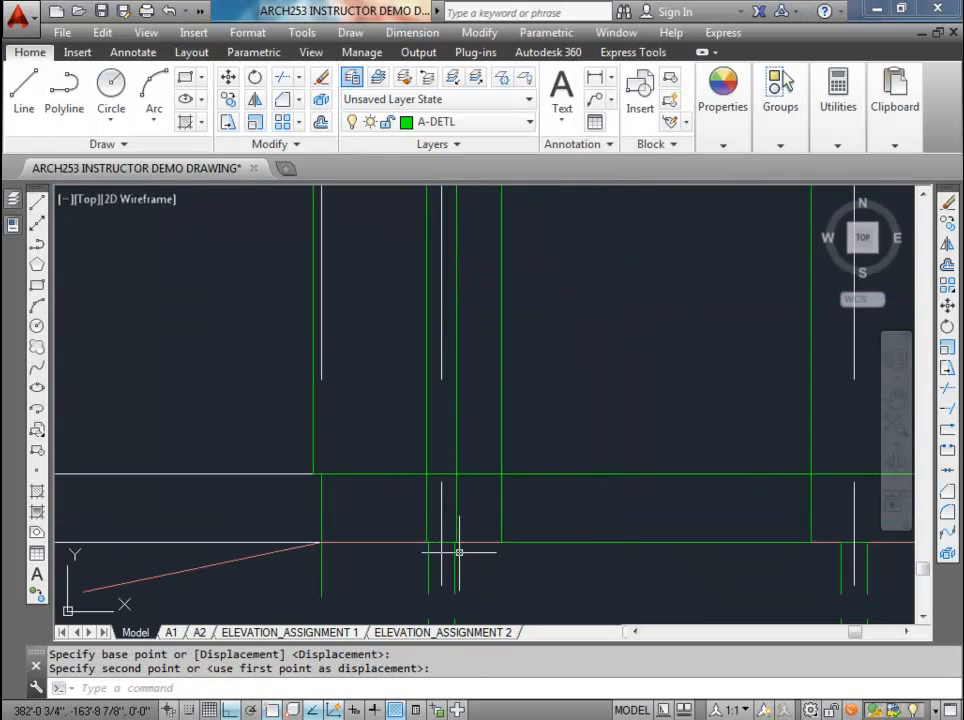
left_click(449, 425)
scroll(449, 425, "down", 2)
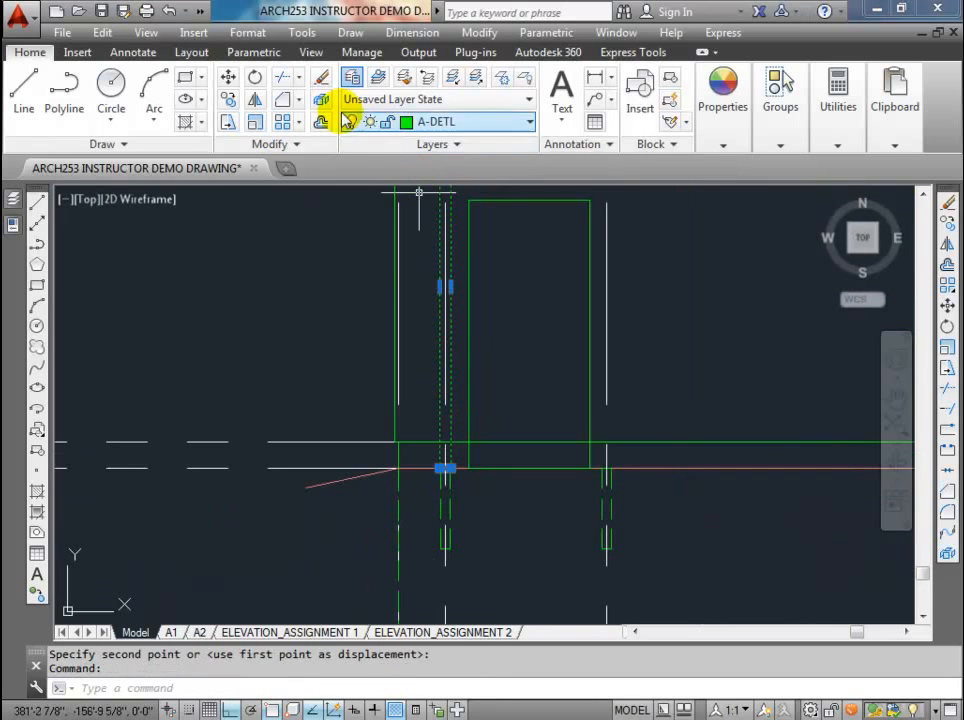
left_click(228, 99)
scroll(455, 458, "up", 4)
scroll(430, 480, "up", 2)
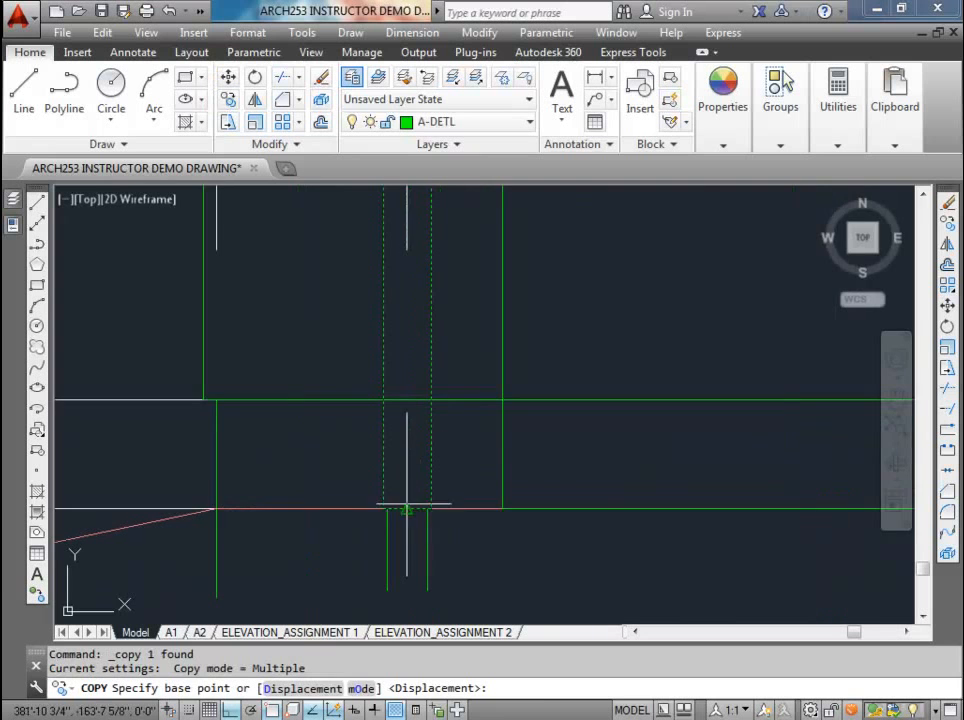
left_click(405, 511)
scroll(405, 512, "down", 2)
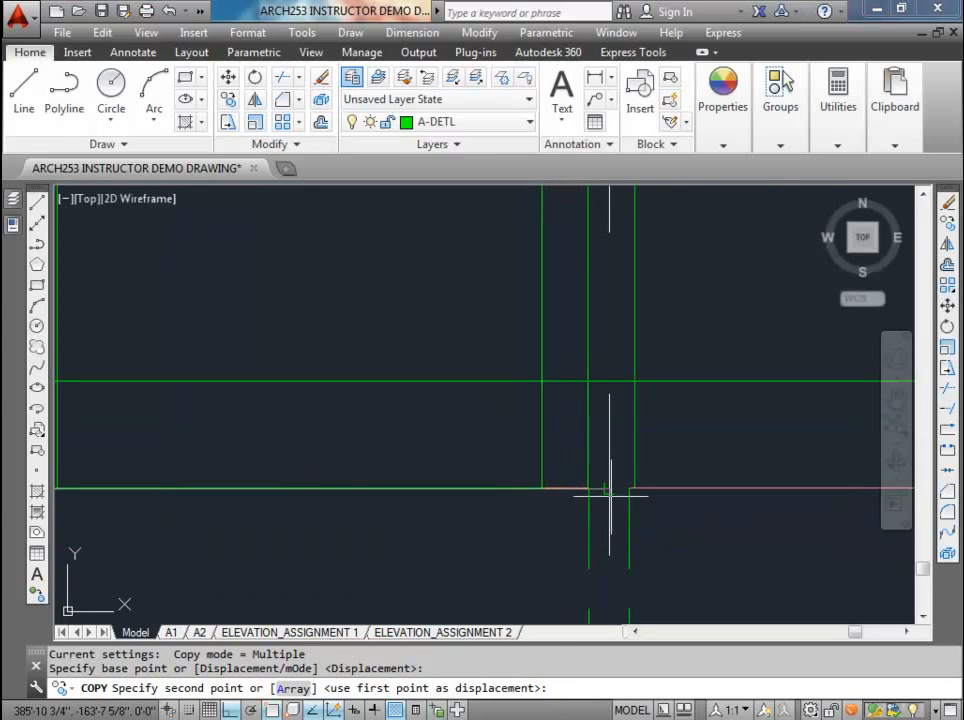
left_click(610, 490)
scroll(596, 473, "down", 4)
key("Escape")
key("Escape")
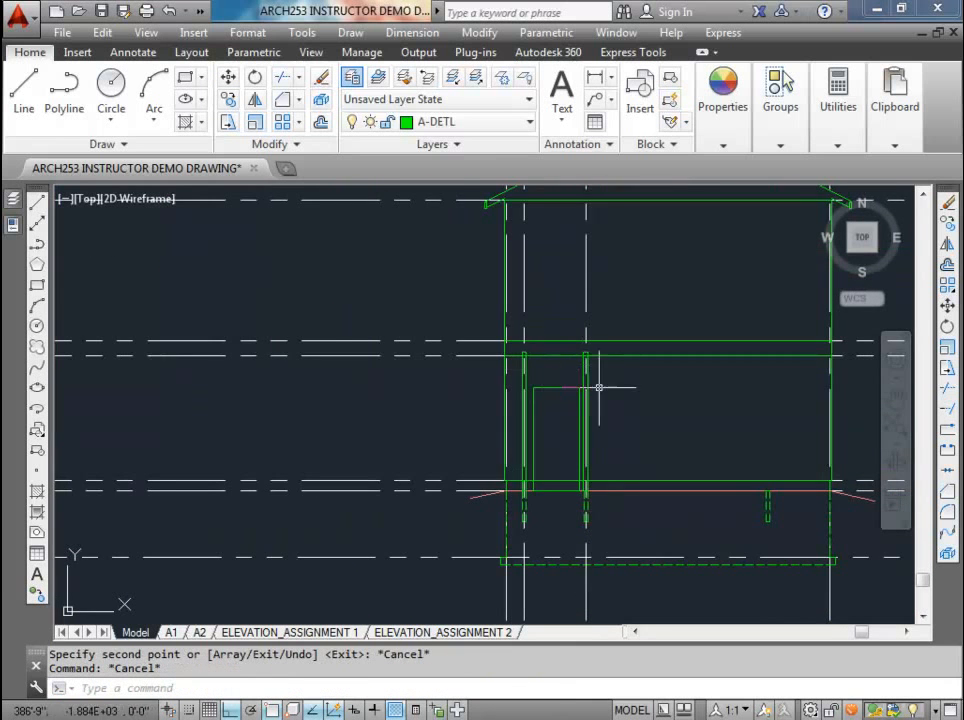
scroll(598, 386, "up", 5)
left_click(604, 332)
key("Escape")
scroll(508, 359, "down", 5)
key("Escape")
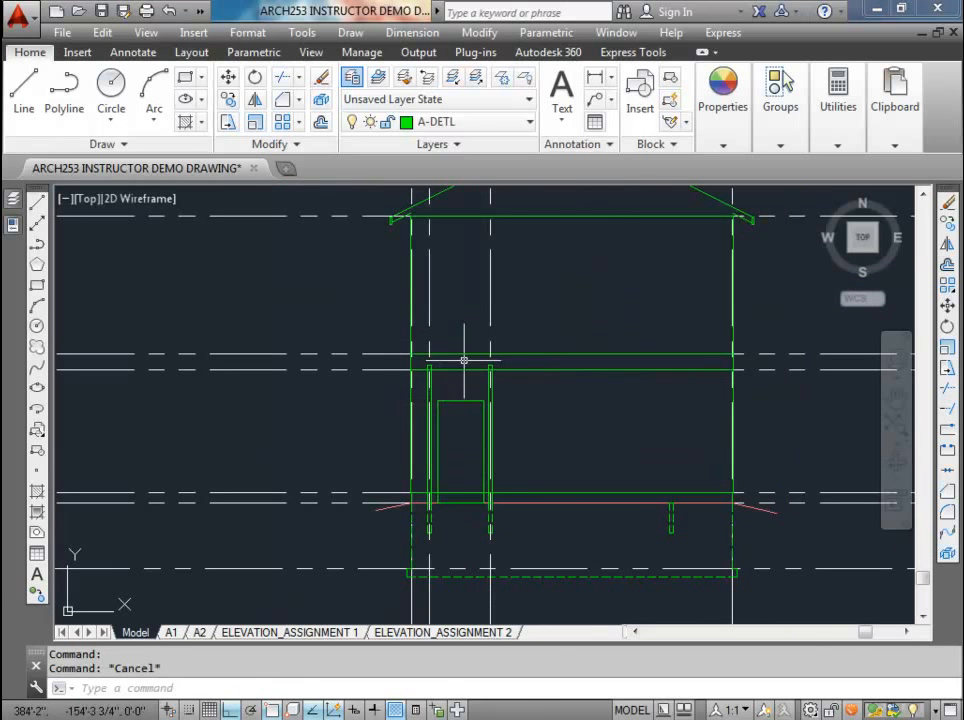
mouse_move(526, 382)
middle_mouse_down()
mouse_move(400, 359)
mouse_move(389, 442)
middle_mouse_up()
scroll(433, 379, "down", 3)
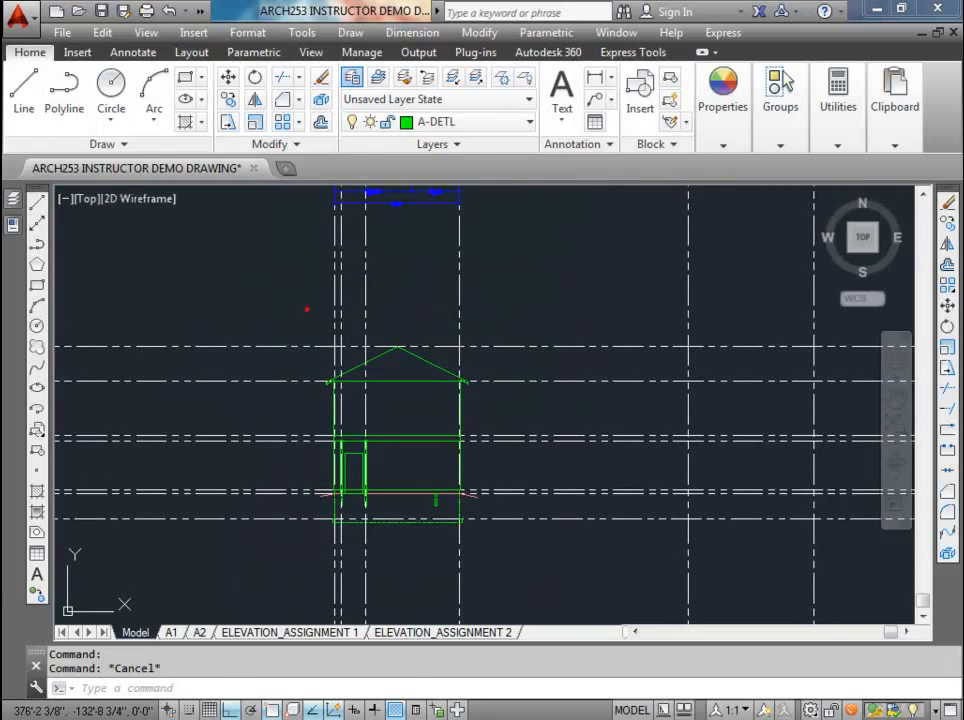
left_click(306, 308)
left_click(503, 549)
scroll(442, 480, "down", 3)
middle_click_drag(457, 412, 413, 437)
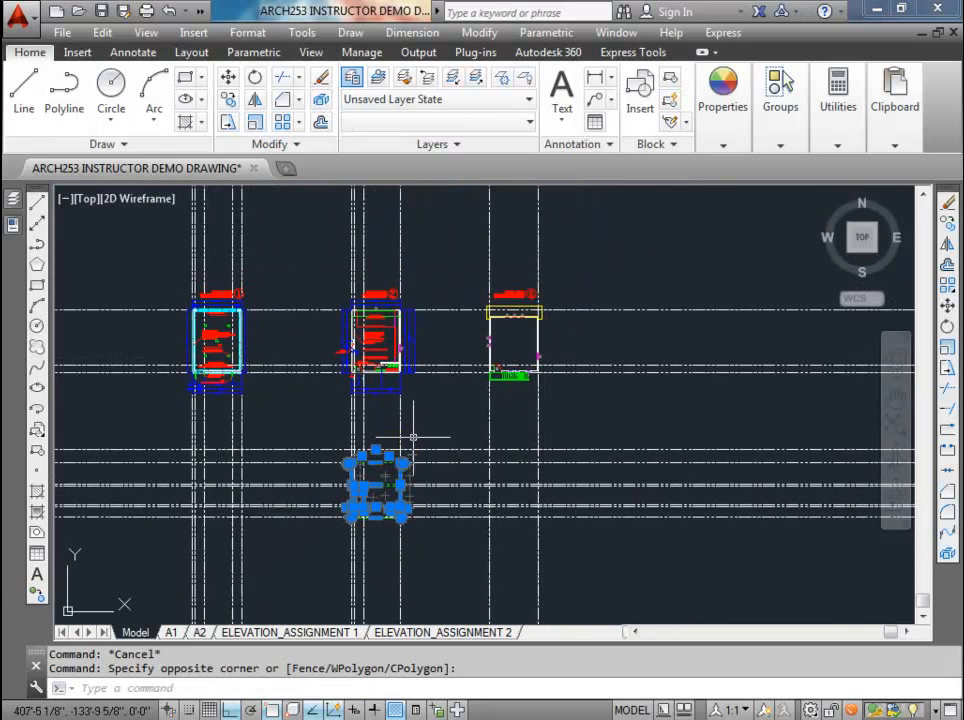
left_click(228, 78)
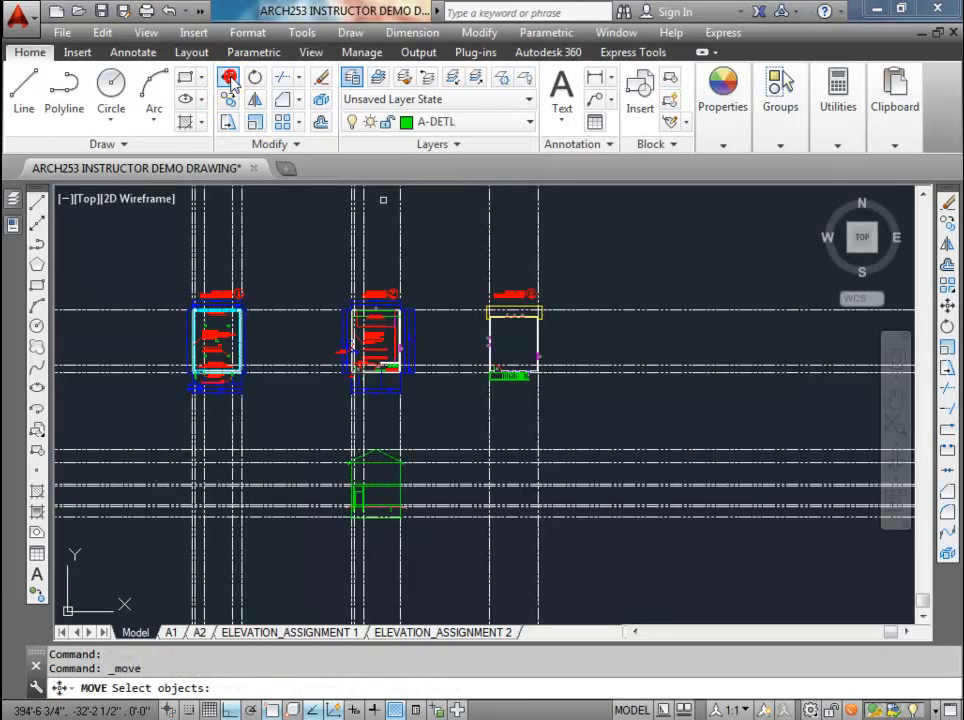
key("Escape")
key("Escape")
key("Escape")
Step: Move the whole rear elevation horizontally from the middle plan's left wall projection line to the upper floor plan's left wall projection line
left_click(226, 76)
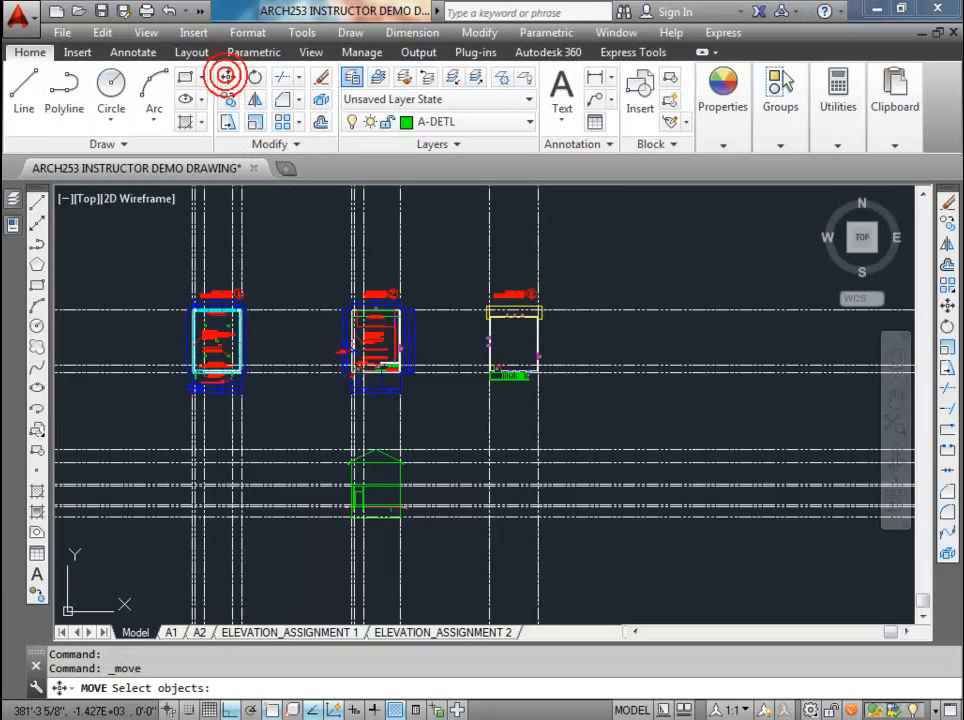
left_click(333, 428)
left_click(422, 538)
scroll(381, 460, "up", 4)
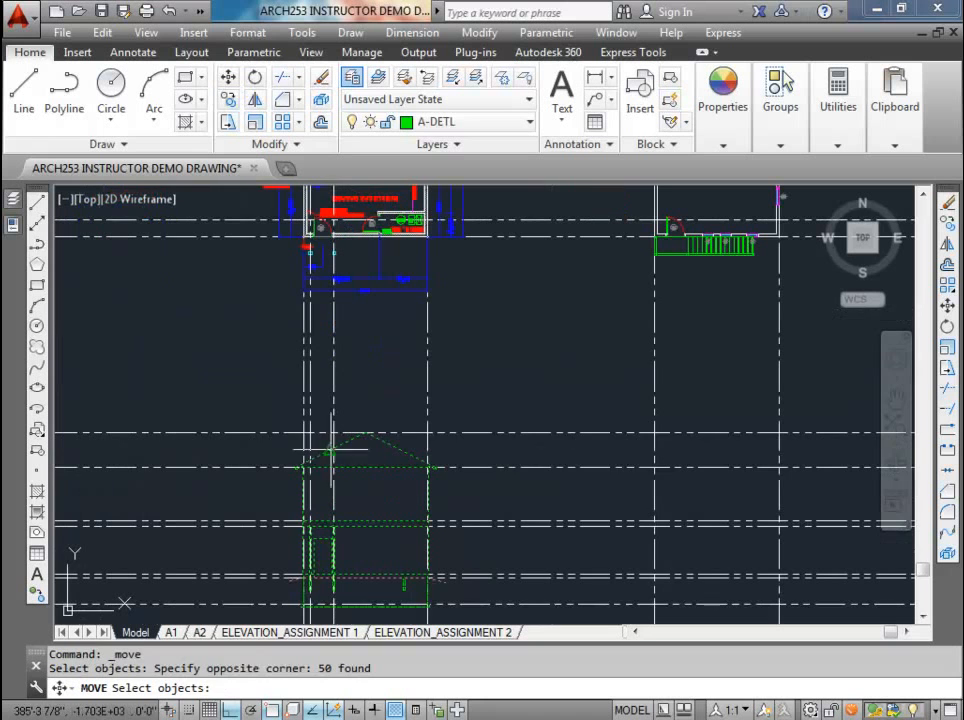
key("Return")
left_click(303, 433)
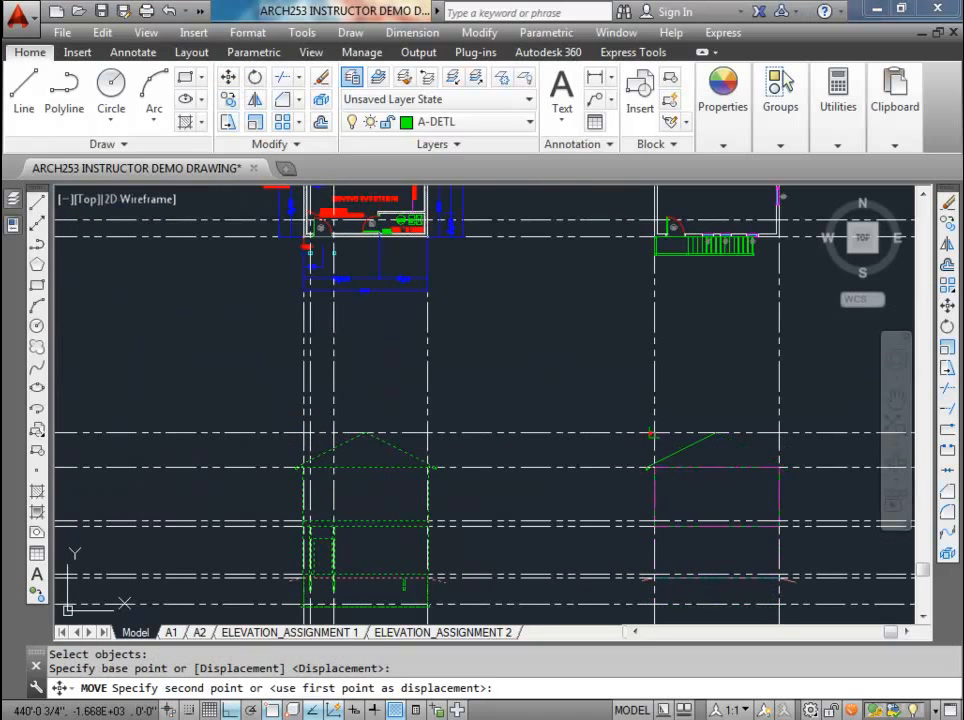
left_click(653, 433)
key("Escape")
Step: Copy the upper plan's left wall construction line to the first window's midpoint and both its edges, and to the second window's left edge
middle_click_drag(682, 509, 421, 539)
scroll(484, 415, "up", 6)
scroll(484, 415, "down", 4)
scroll(420, 535, "down", 4)
scroll(445, 347, "up", 4)
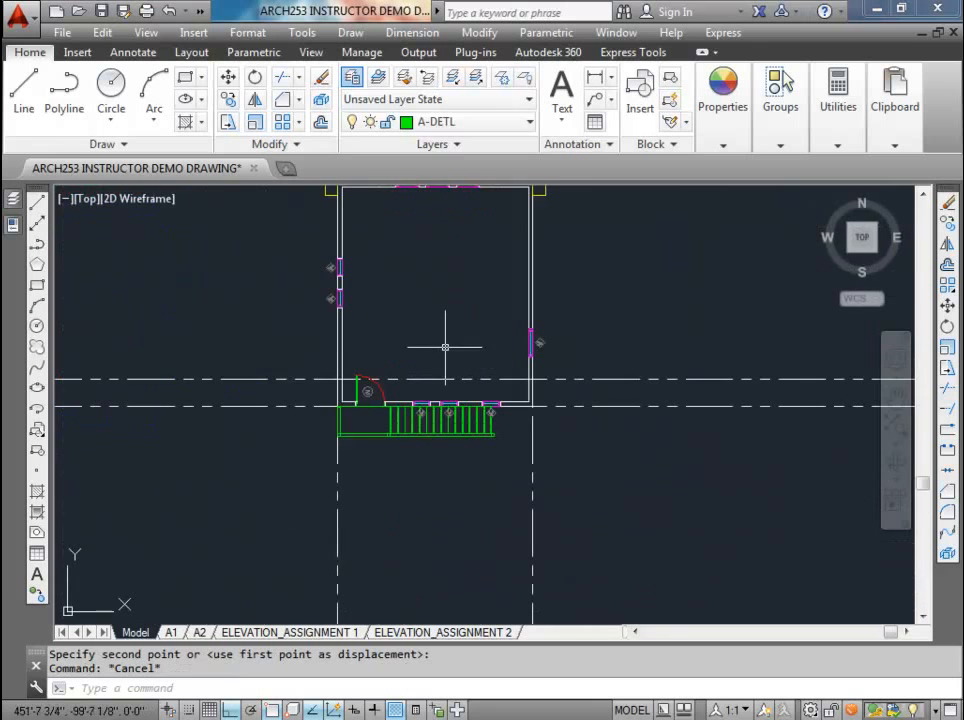
middle_click_drag(416, 437, 453, 361)
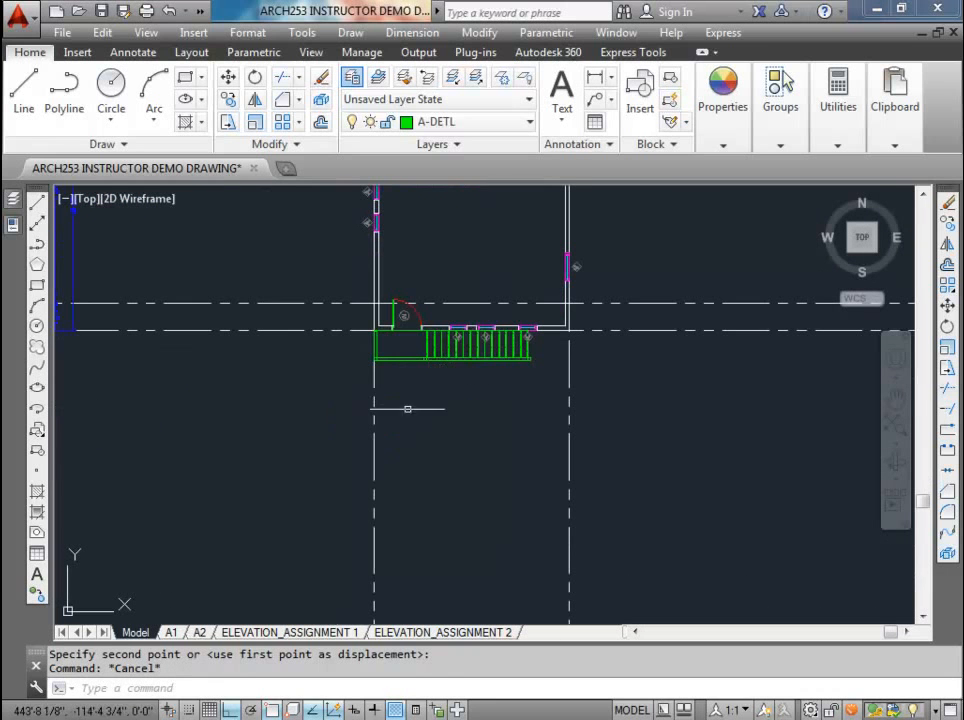
left_click(408, 411)
left_click(336, 381)
left_click(230, 103)
scroll(380, 343, "up", 5)
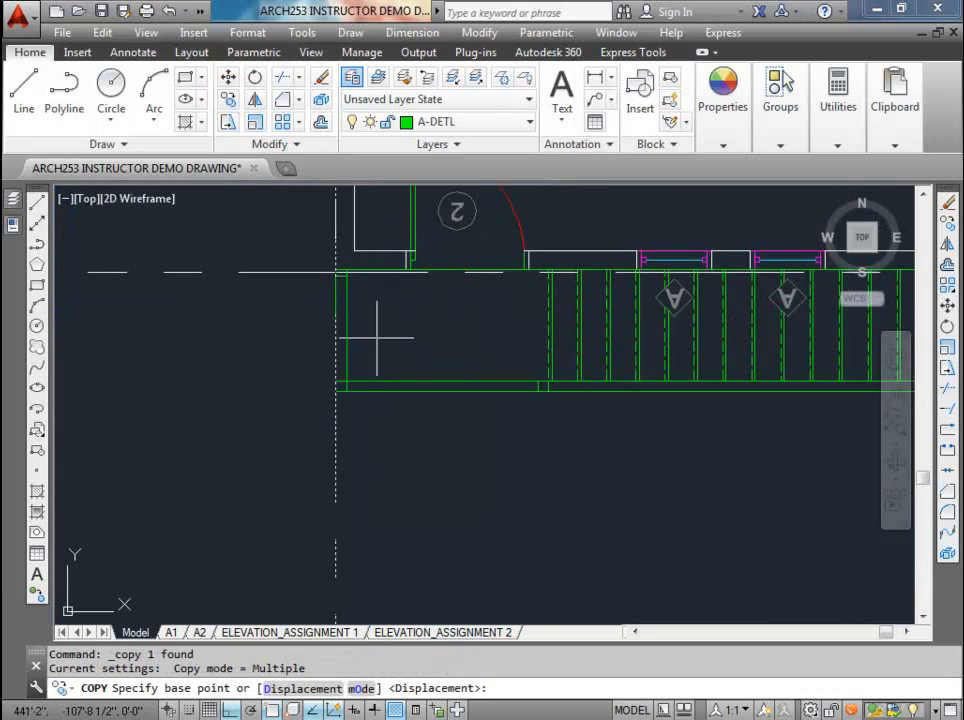
scroll(336, 270, "up", 3)
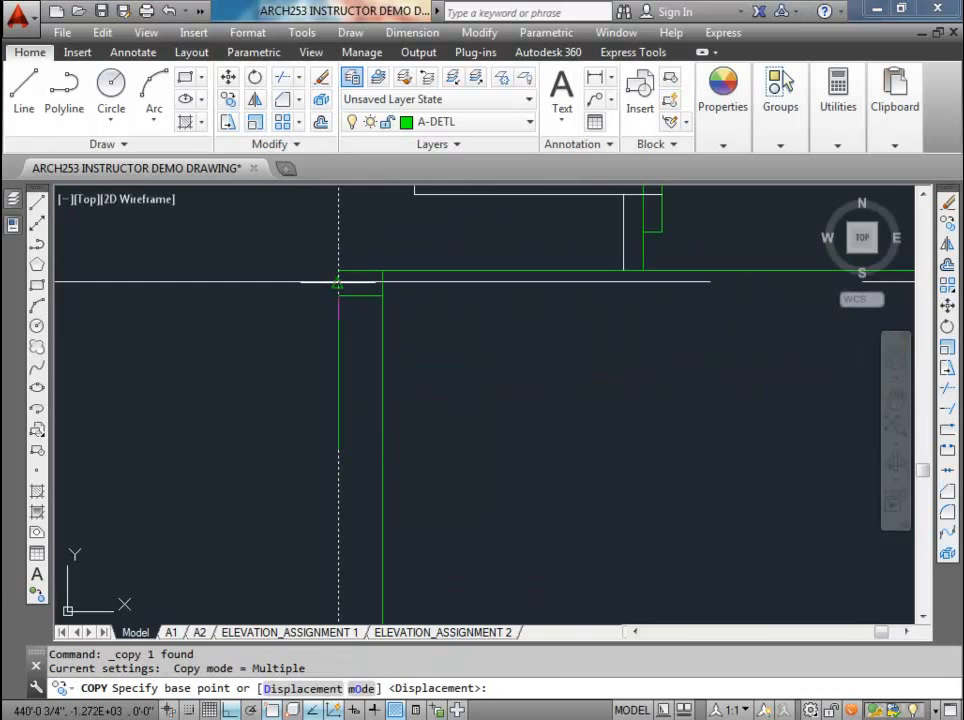
left_click(338, 283)
scroll(344, 284, "down", 3)
scroll(431, 340, "up", 2)
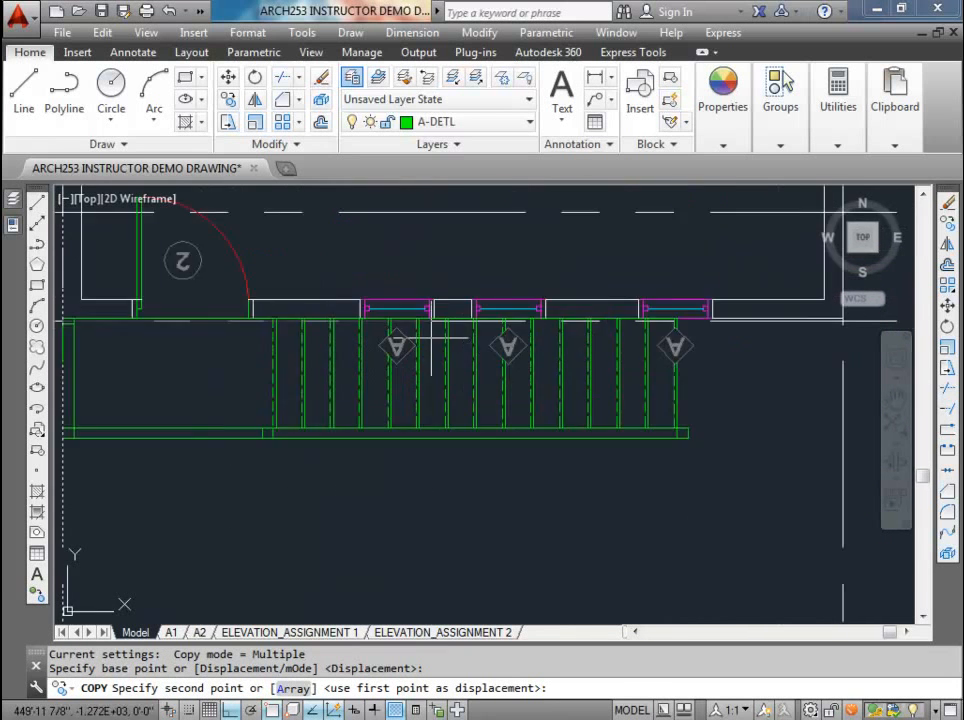
scroll(431, 340, "up", 3)
left_click(340, 284)
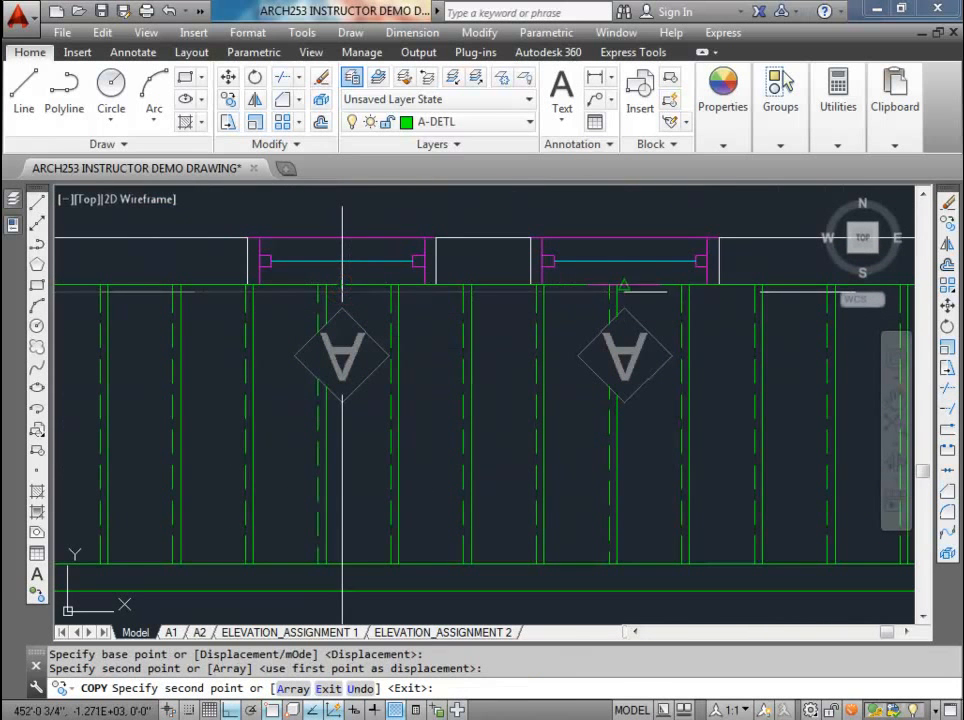
left_click(248, 283)
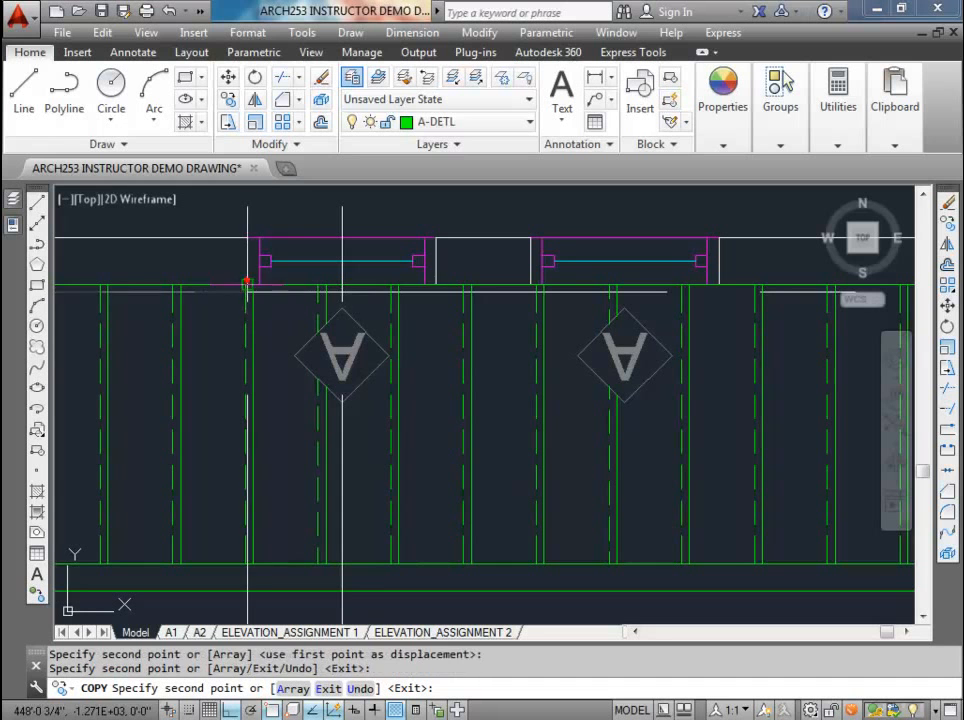
left_click(437, 284)
left_click(532, 285)
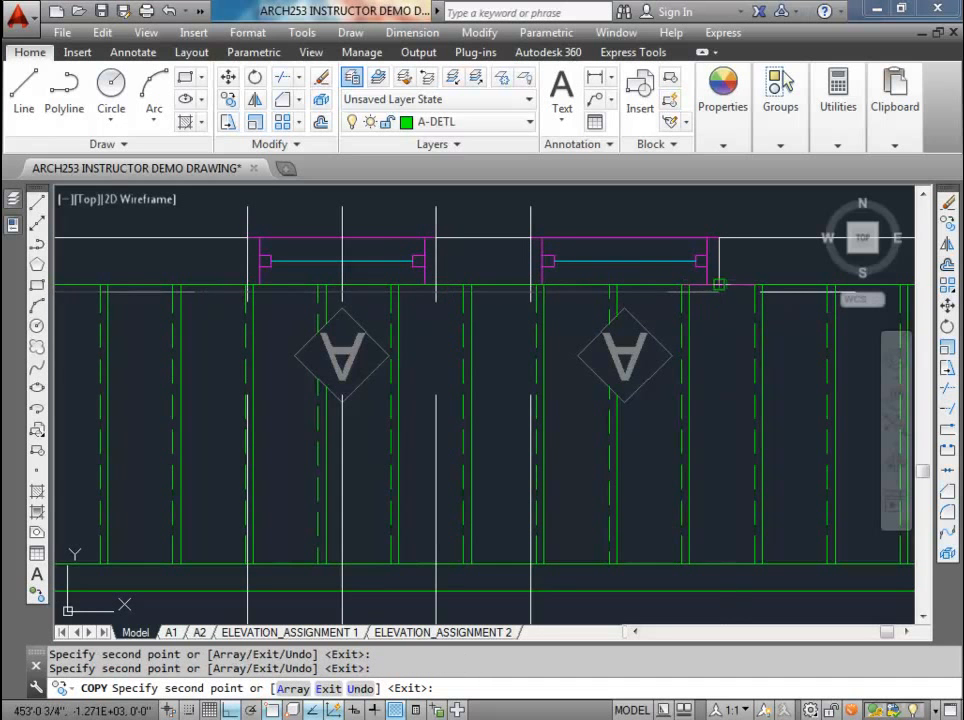
Step: Copy the construction line to the second window's right edge and both edges of the third window, and end the copying
scroll(719, 285, "down", 3)
scroll(458, 327, "up", 4)
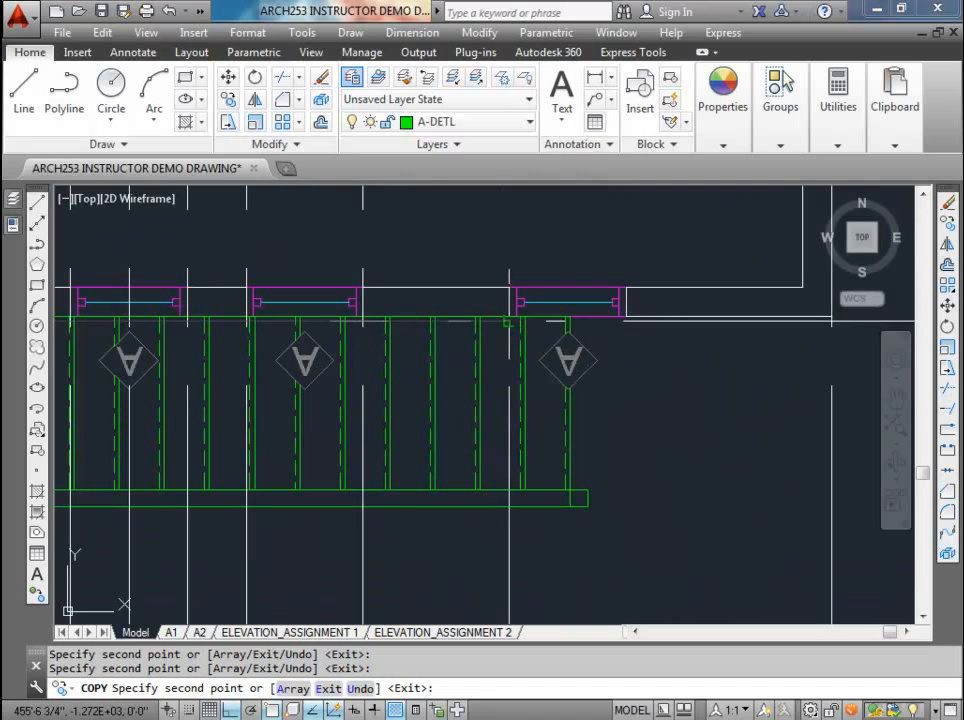
left_click(624, 300)
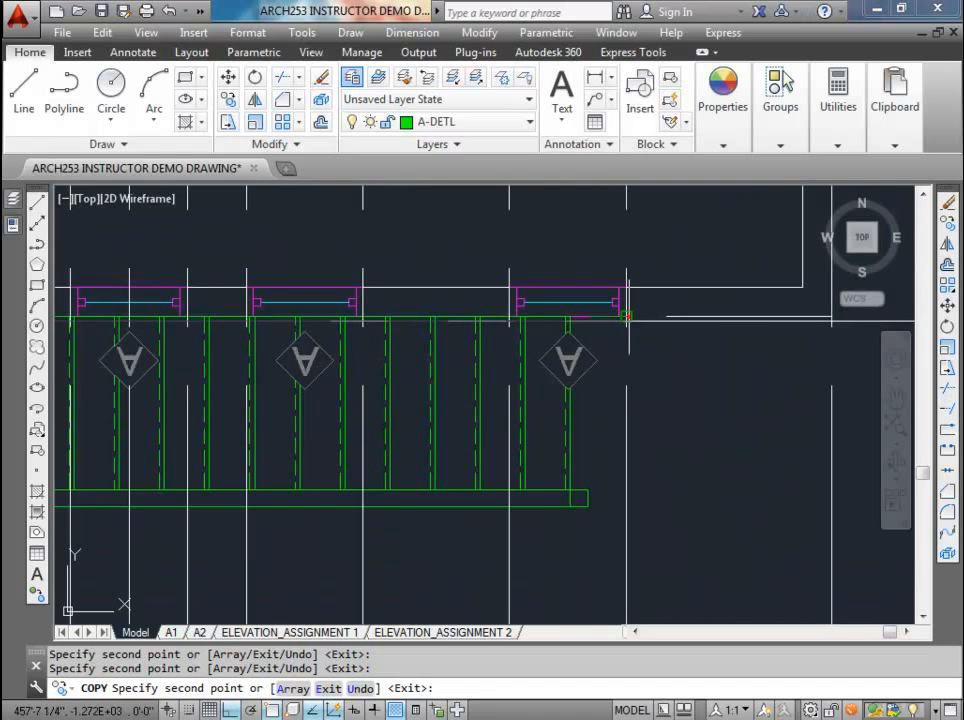
key("Escape")
Step: Erase the construction line at the right edge of the upper plan's first window
middle_click_drag(226, 336, 350, 350)
left_click(336, 276)
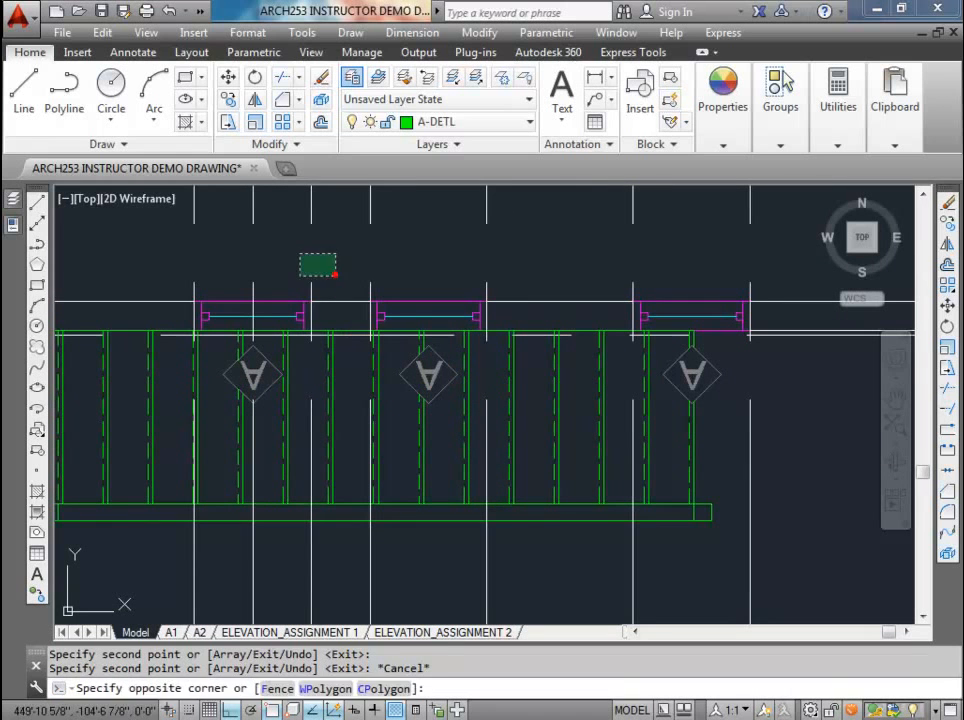
left_click(295, 252)
left_click(314, 283)
left_click(299, 278)
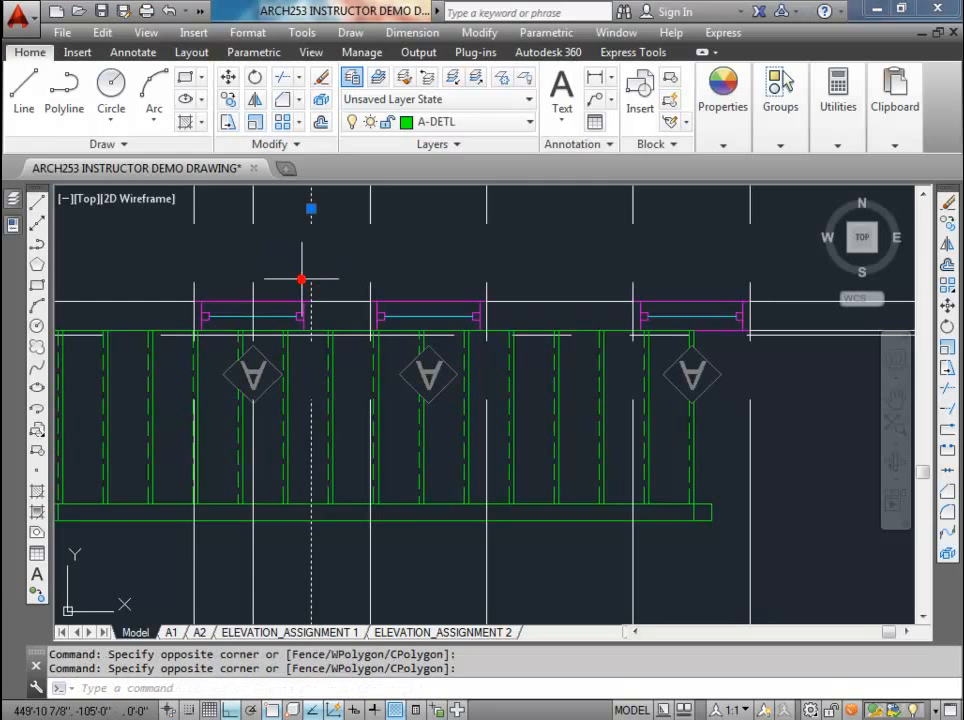
key("Delete")
Step: Move the construction line at the first window's midpoint to the endpoint at that window's right edge
scroll(195, 337, "up", 8)
middle_click_drag(185, 243, 358, 374)
scroll(187, 327, "up", 3)
scroll(187, 390, "down", 15)
scroll(356, 371, "down", 2)
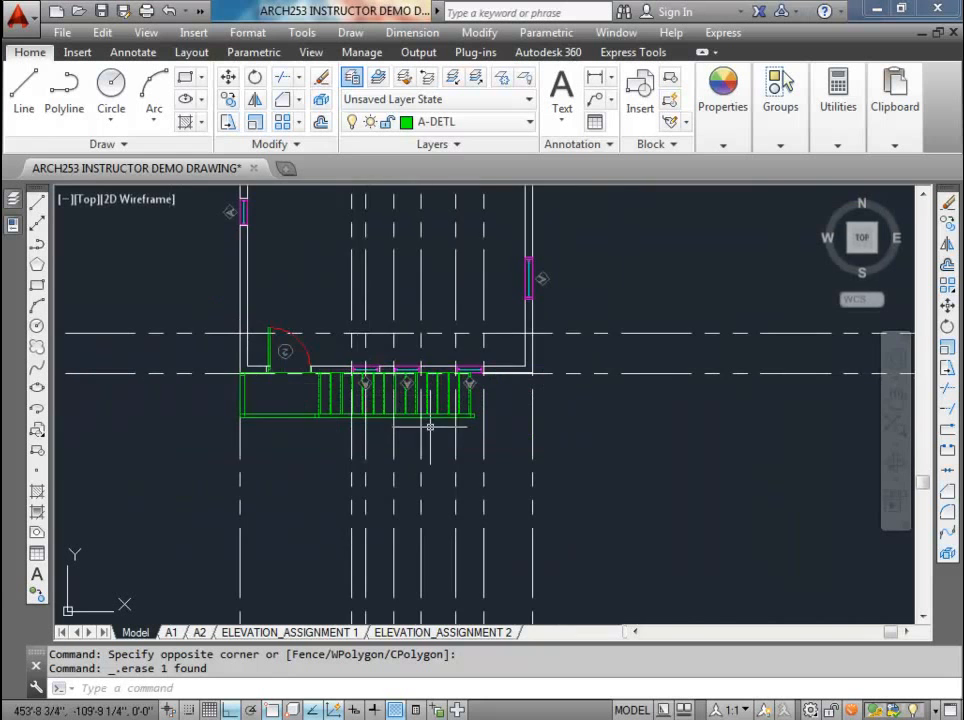
scroll(375, 373, "up", 4)
left_click(351, 300)
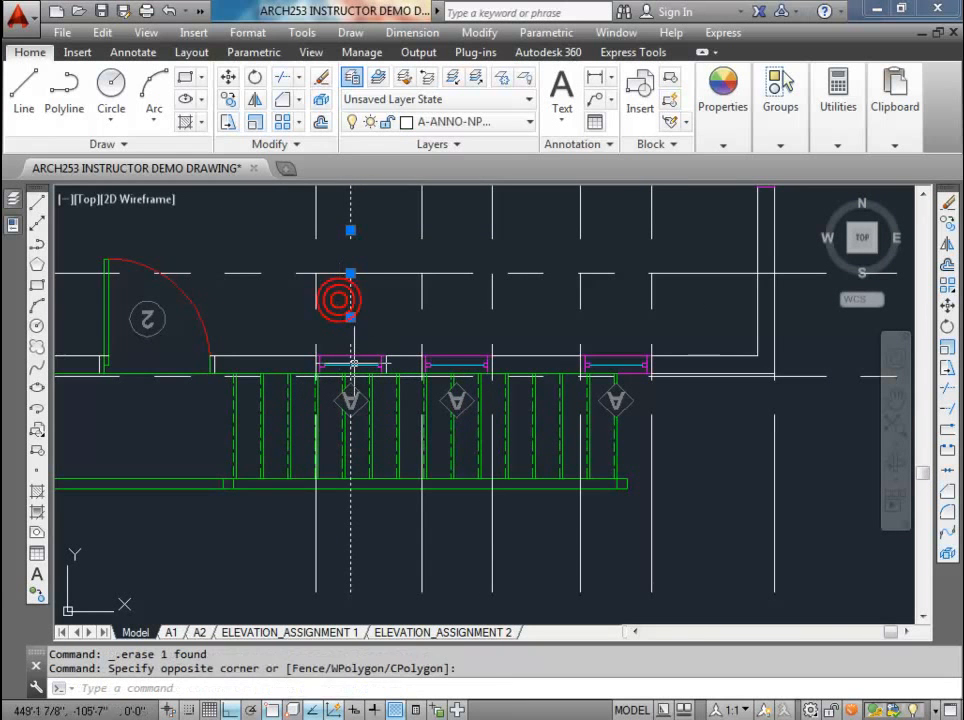
left_click(350, 272)
scroll(397, 352, "up", 6)
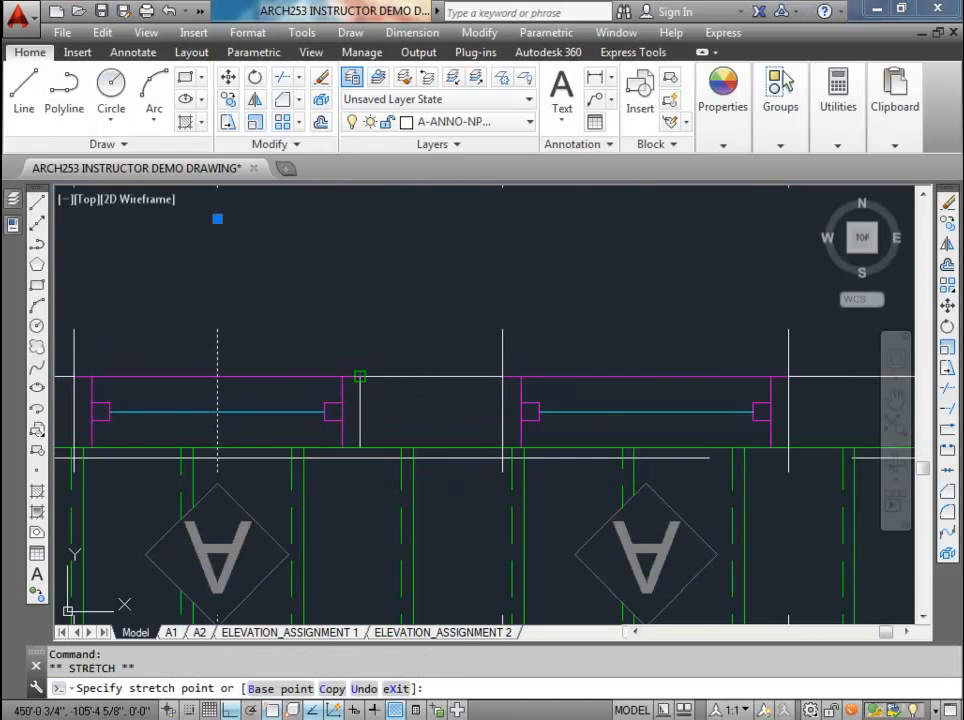
scroll(502, 457, "down", 5)
key("Escape")
key("Escape")
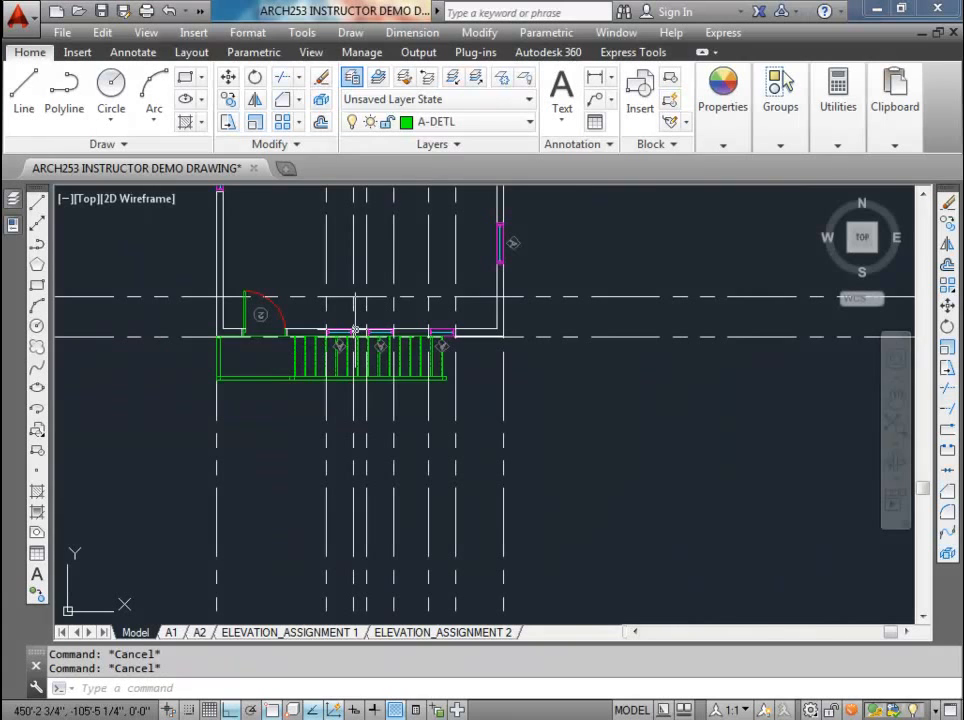
Step: Draw a line 84 inches up from the midpoint of the upper floor line, continuing horizontally right about 12'-5" past the right wall
scroll(365, 336, "up", 2)
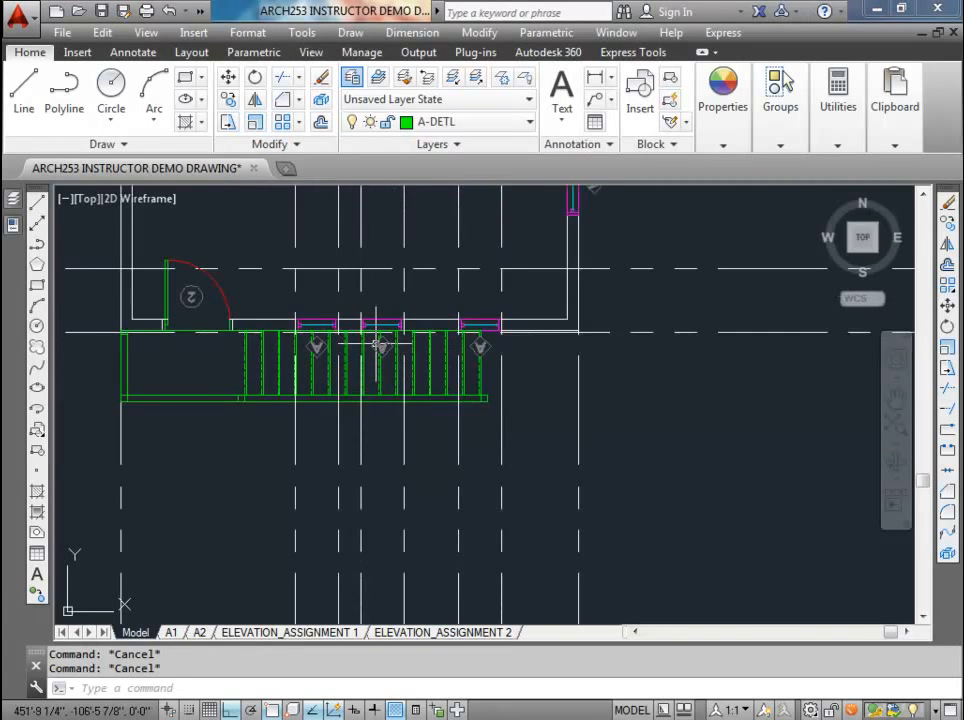
scroll(378, 343, "down", 4)
middle_click_drag(387, 446, 390, 207)
middle_click_drag(405, 392, 407, 302)
scroll(405, 345, "up", 2)
scroll(392, 380, "up", 2)
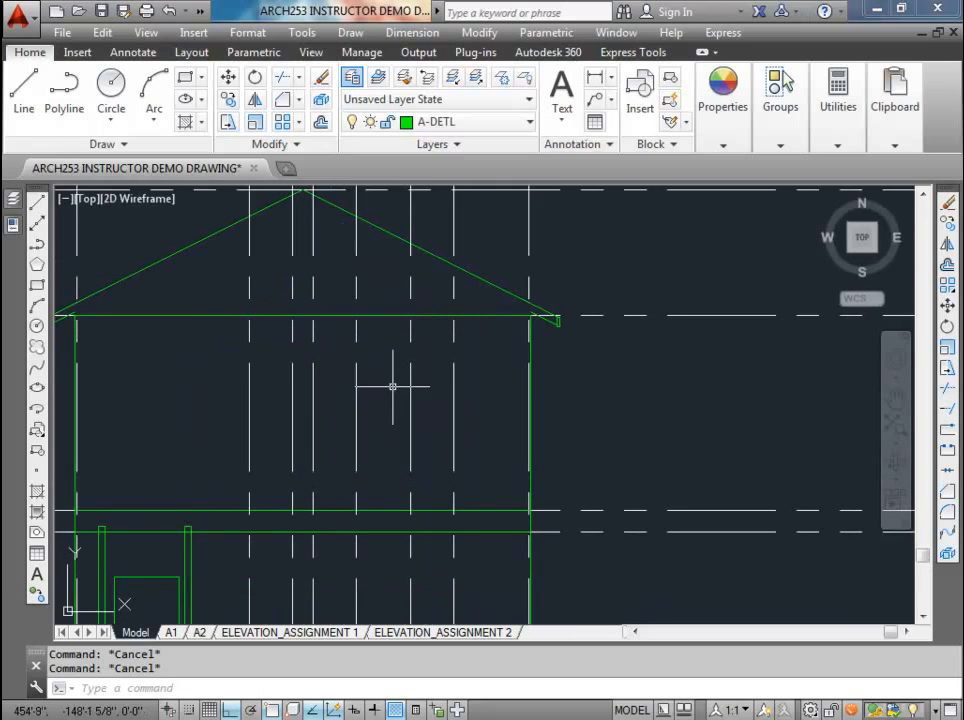
middle_click_drag(392, 389, 450, 397)
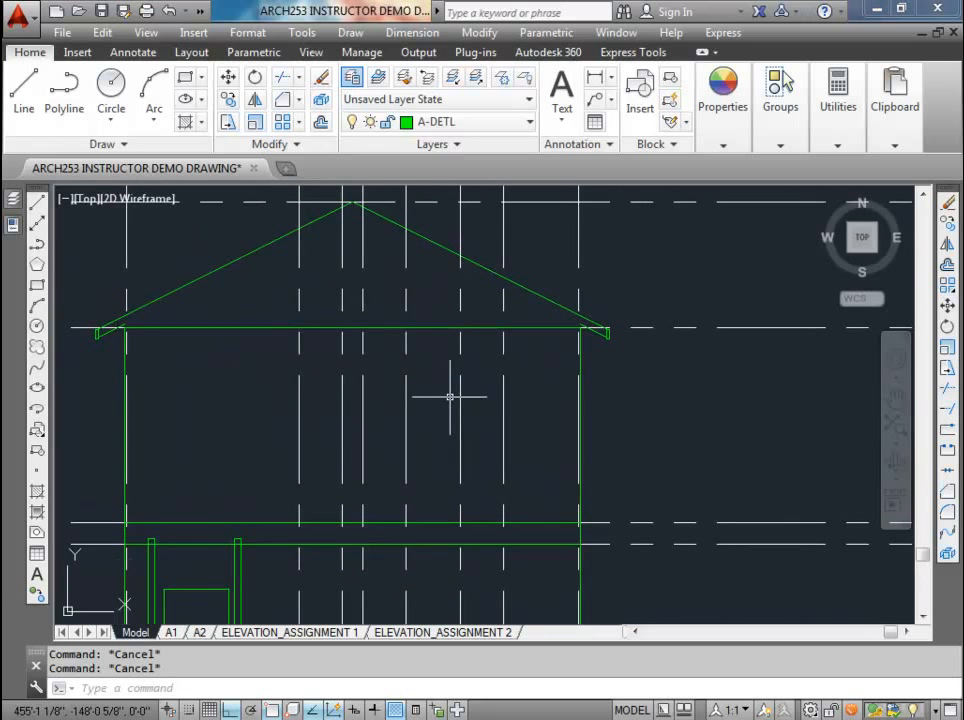
type("l")
key("Return")
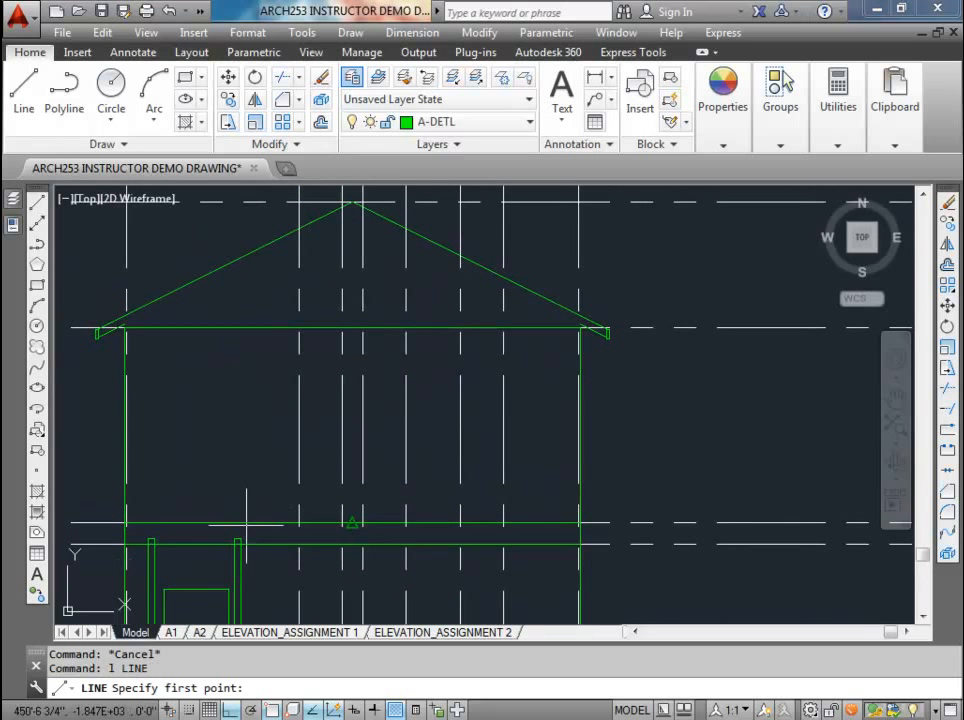
left_click(354, 521)
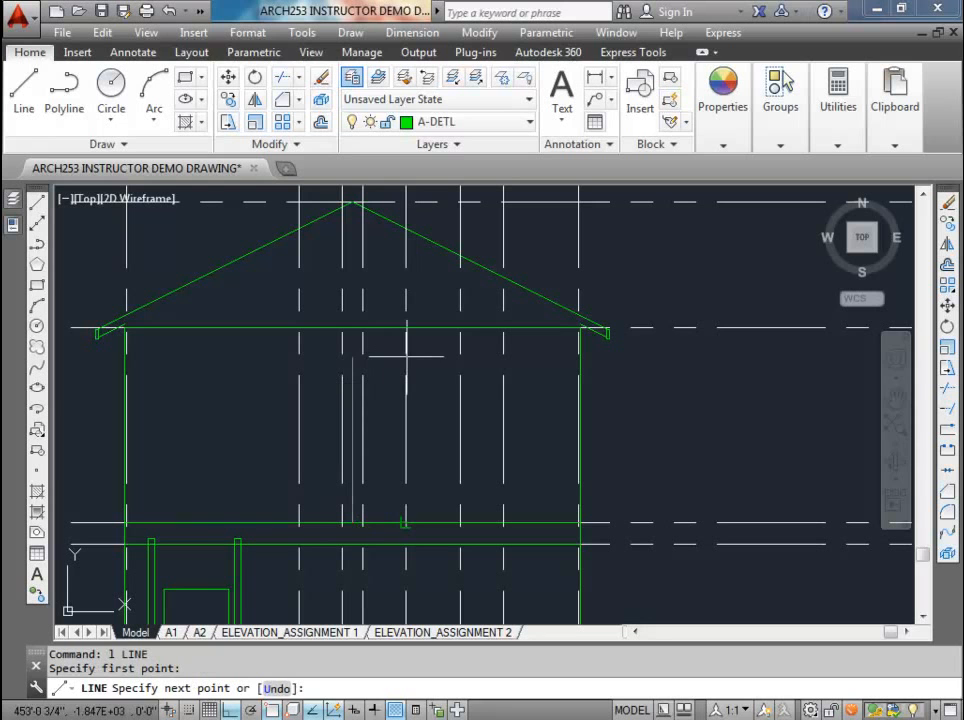
type("84")
key("Return")
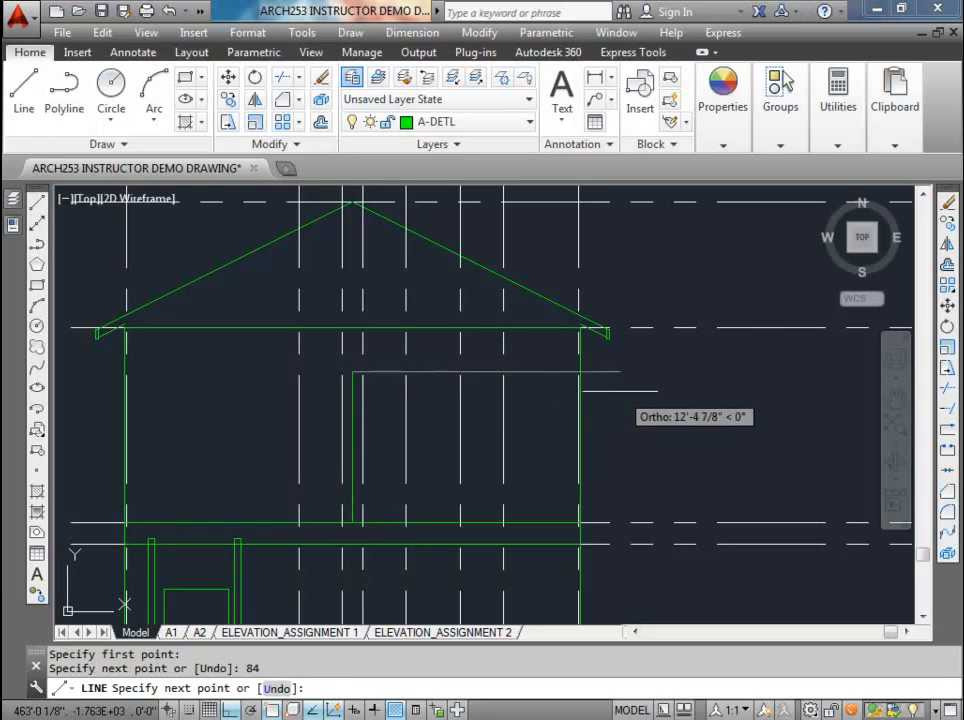
left_click(619, 372)
key("Escape")
Step: Stretch the horizontal header line's left end past the first window's left construction line and erase the 84-inch vertical line
left_click(430, 372)
left_click(352, 372)
left_click(242, 372)
key("Escape")
key("Delete")
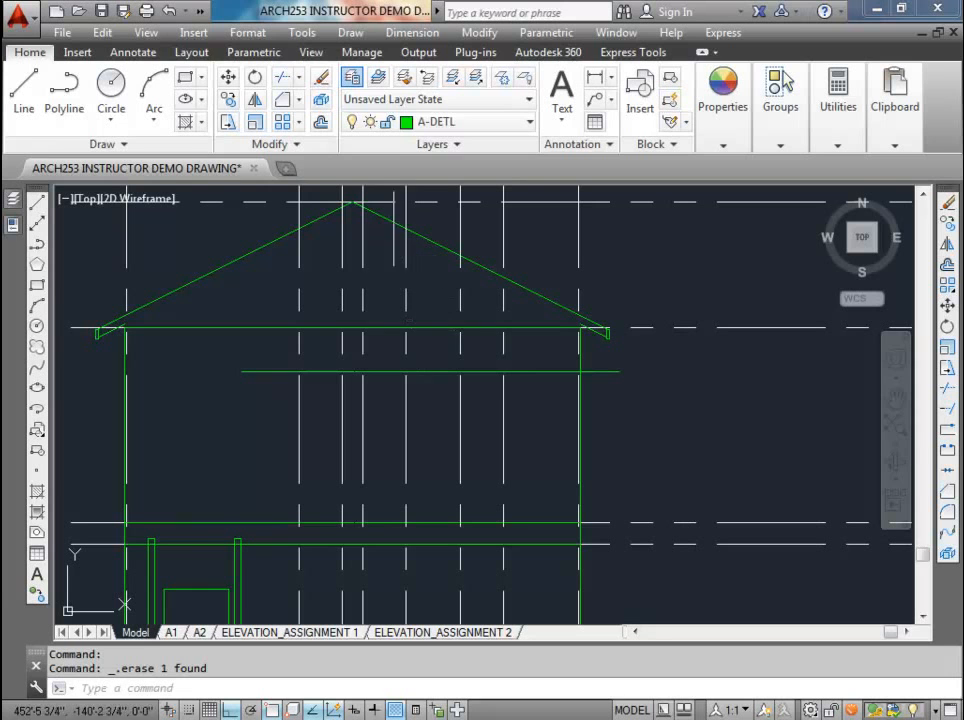
Step: Regenerate the drawing and draw a 24 by 48 inch window rectangle downward from the header line at the first window's left construction line
type("re")
key("Return")
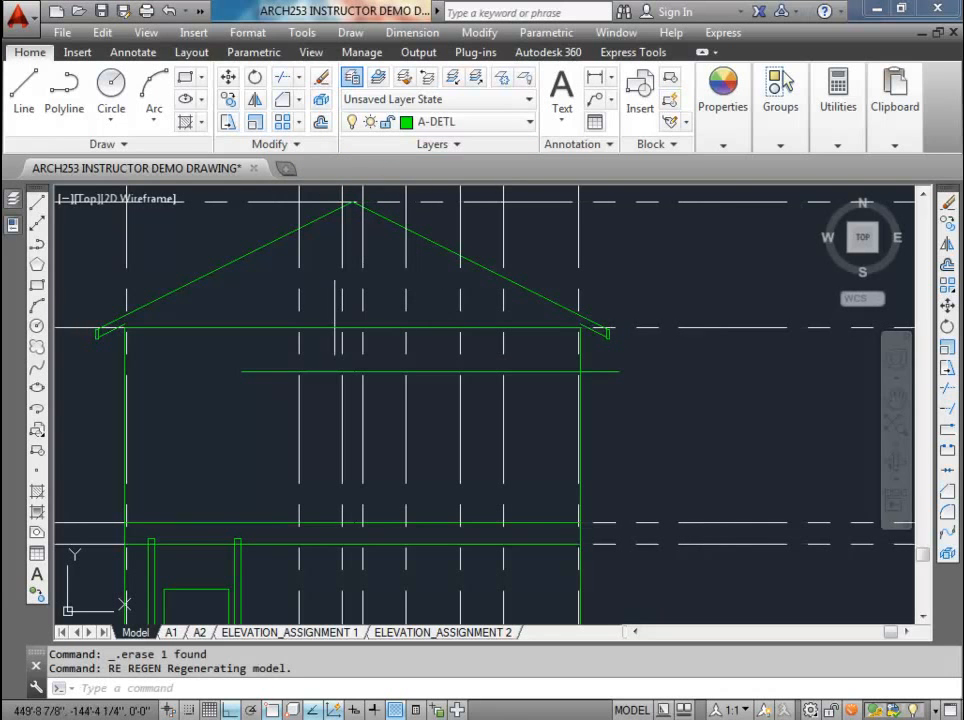
type("rec")
key("Return")
left_click(297, 372)
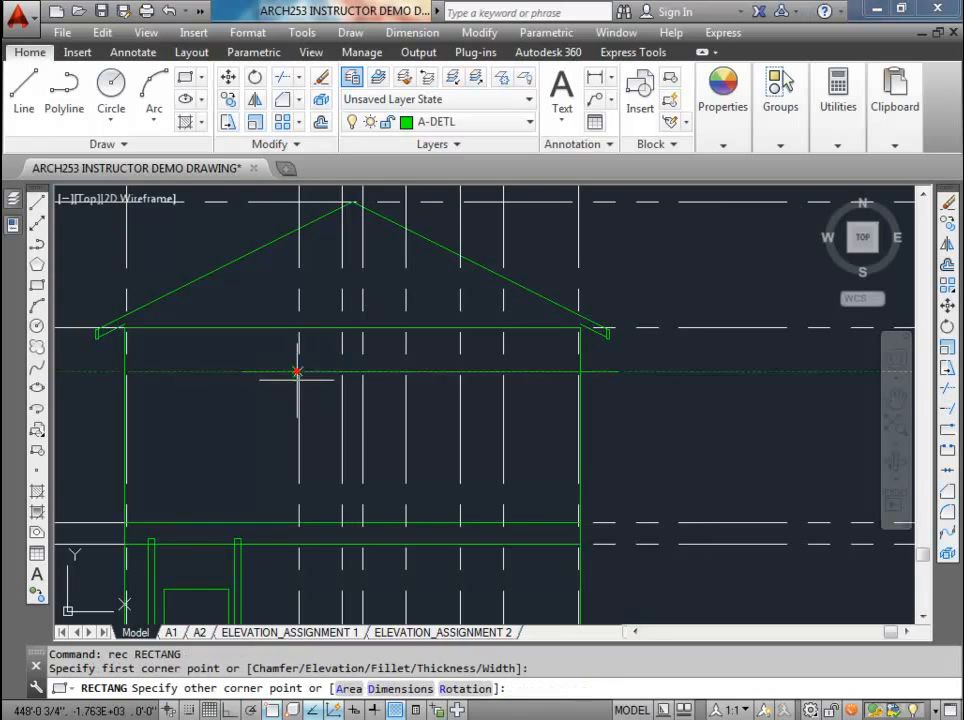
type("@24")
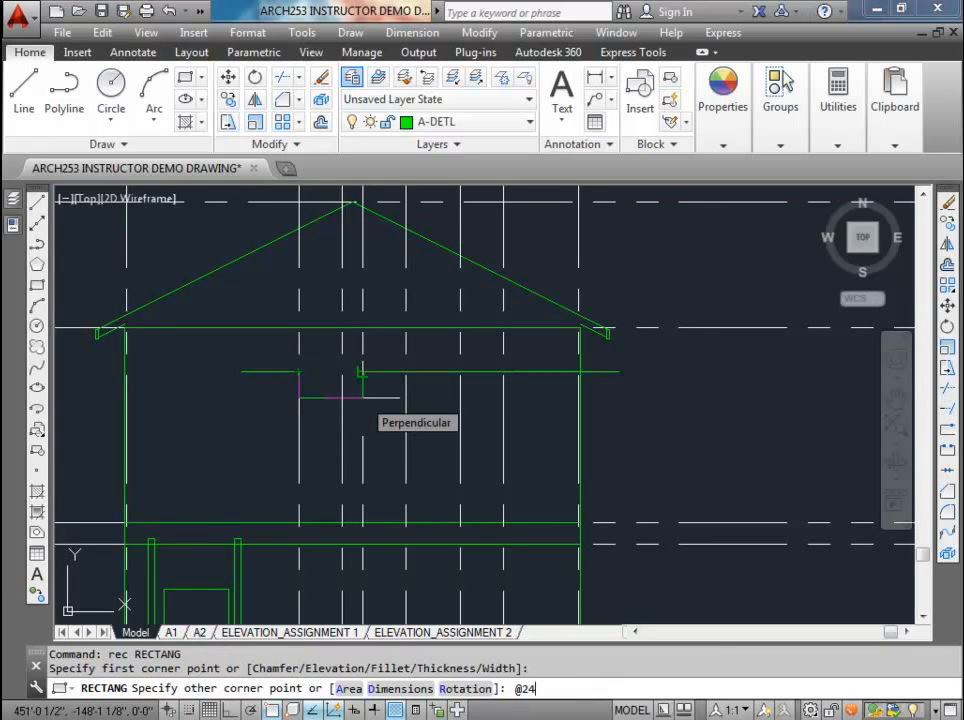
type(",-48")
key("Return")
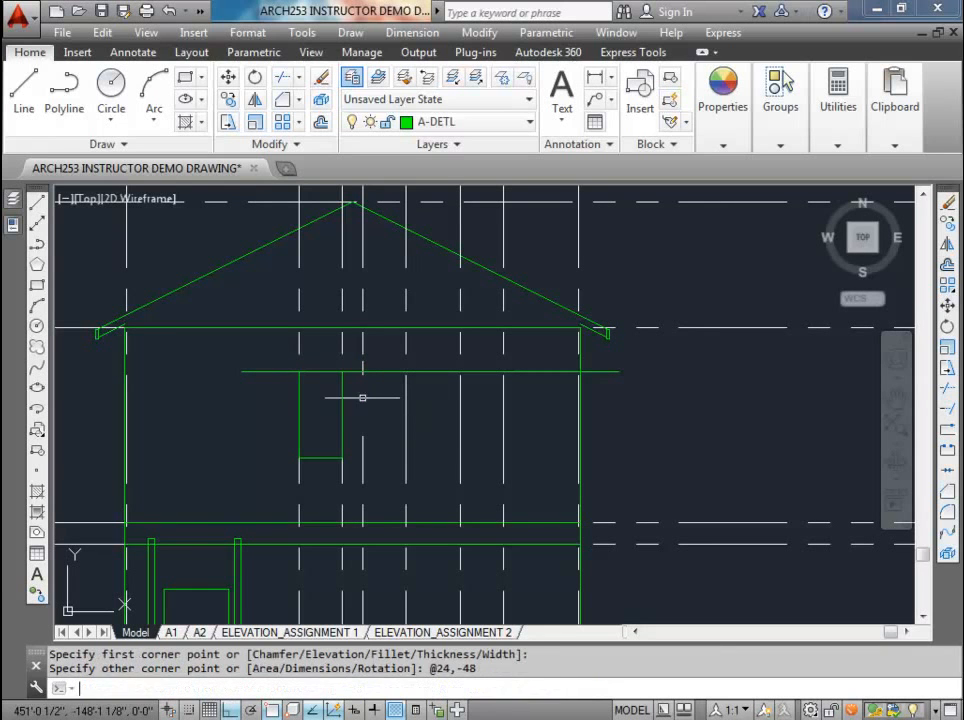
Step: Copy the window rectangle from its upper-left corner to the left construction lines of the second and third windows on the header line
left_click(330, 456)
left_click(311, 461)
left_click(227, 98)
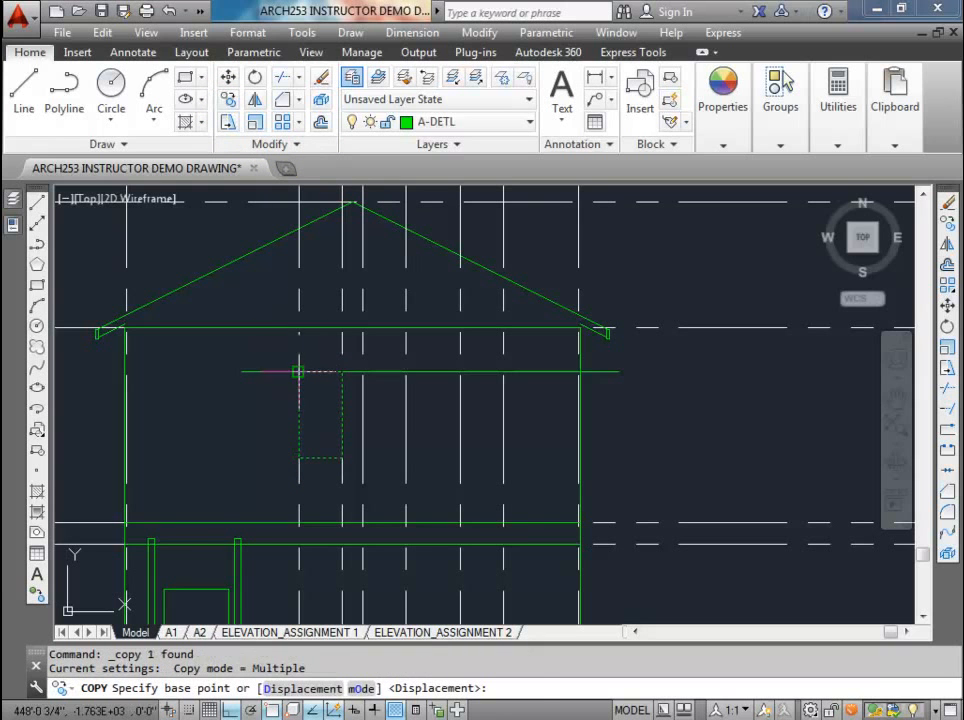
left_click(299, 371)
left_click(363, 371)
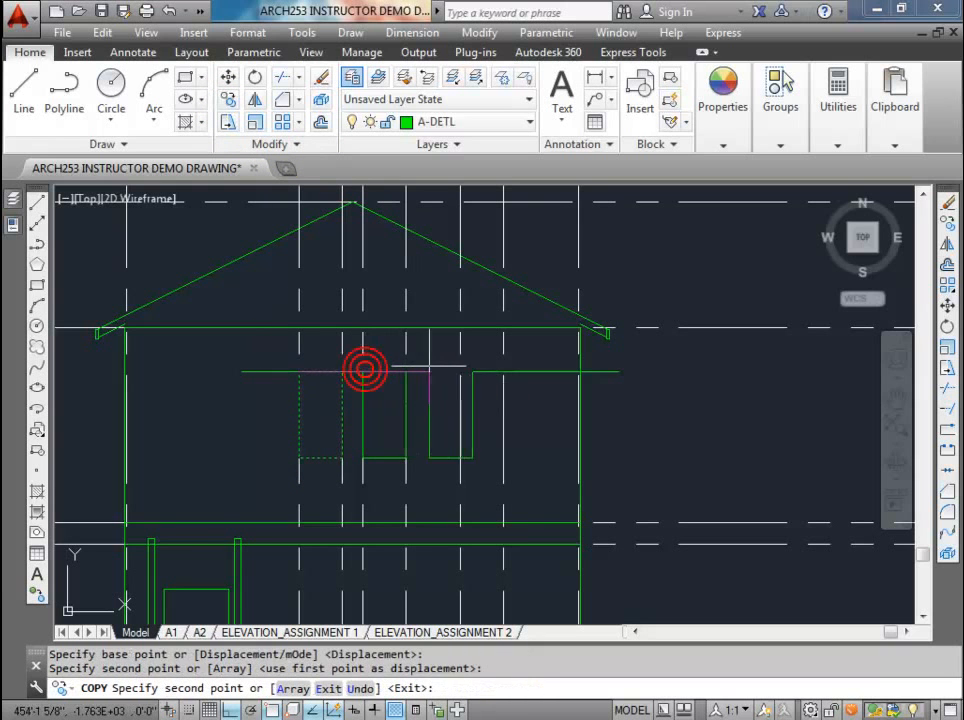
left_click(457, 371)
key("Escape")
Step: Erase the horizontal header line and the six window construction lines, and save the drawing
left_click(547, 371)
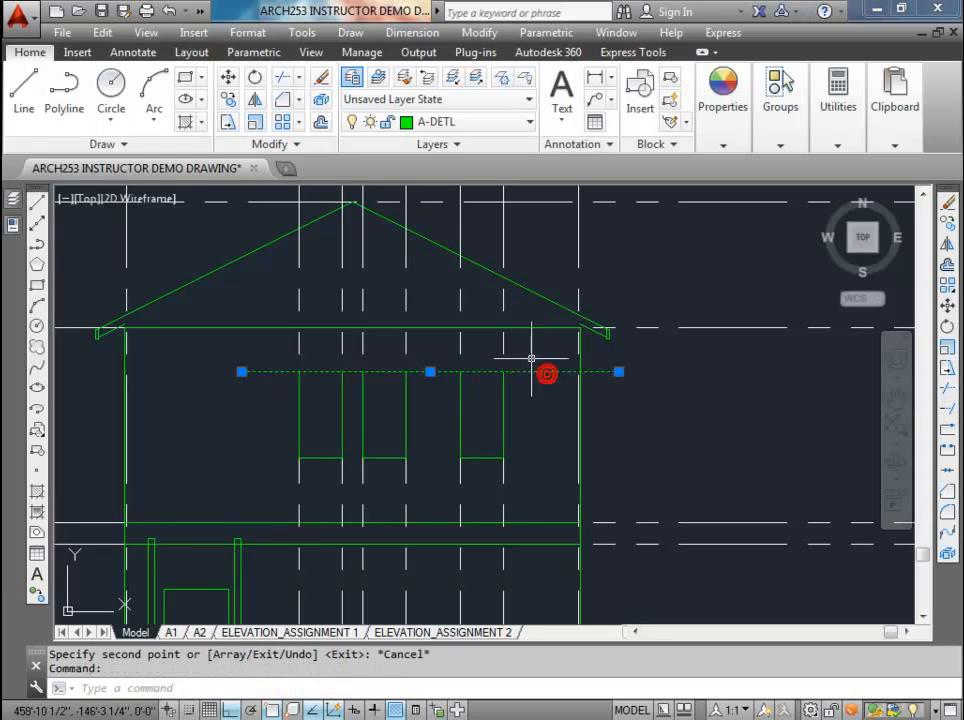
key("Delete")
scroll(518, 352, "down", 2)
scroll(518, 352, "down", 2)
middle_click_drag(517, 409, 484, 538)
left_click(489, 385)
left_click(391, 331)
key("Delete")
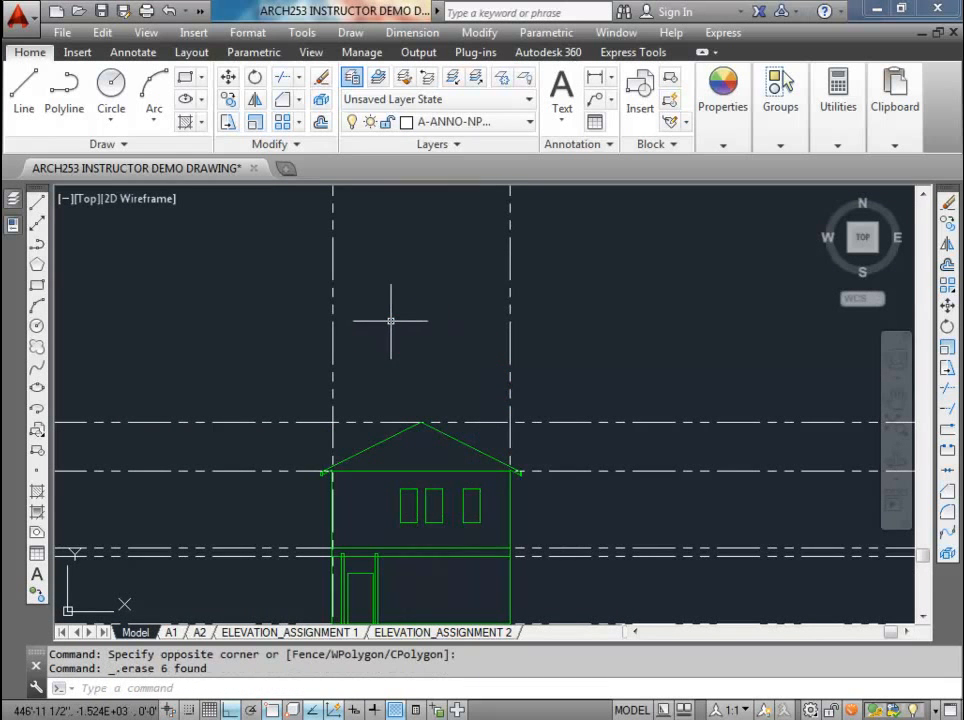
middle_click_drag(389, 323, 379, 183)
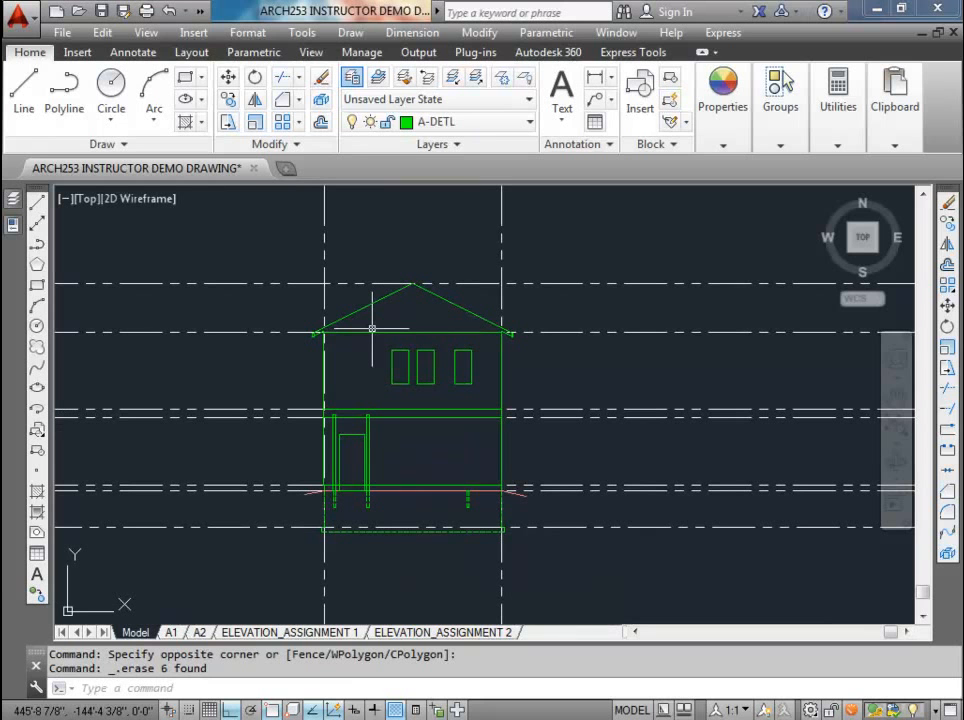
key("ctrl+s")
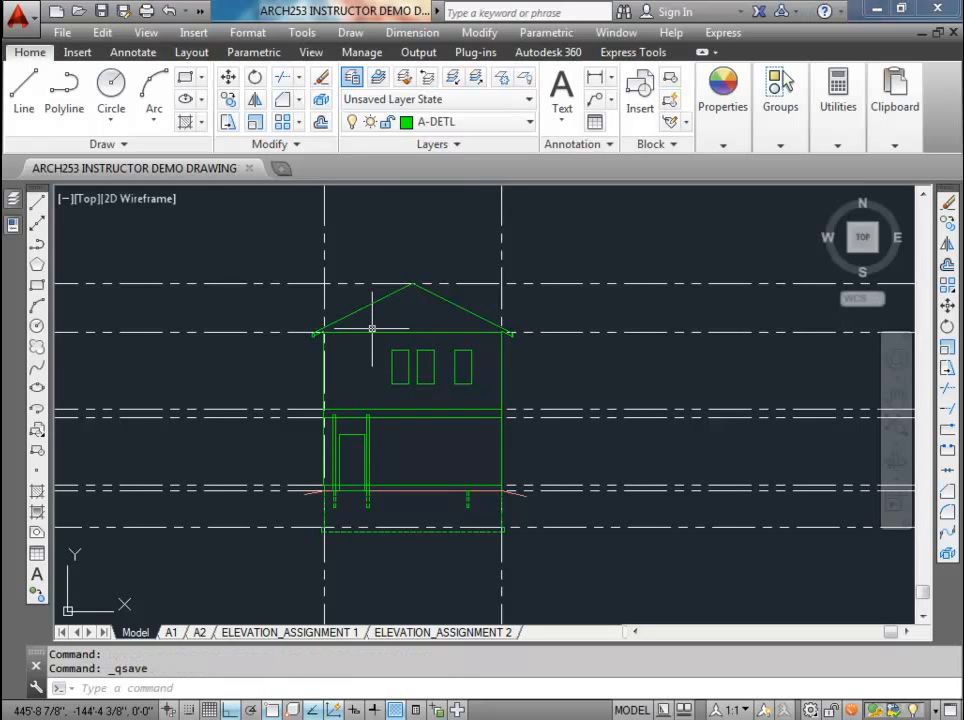
Step: Copy the upper plan's left wall construction line to the outer left and right edges of door 2's frame
scroll(396, 357, "up", 4)
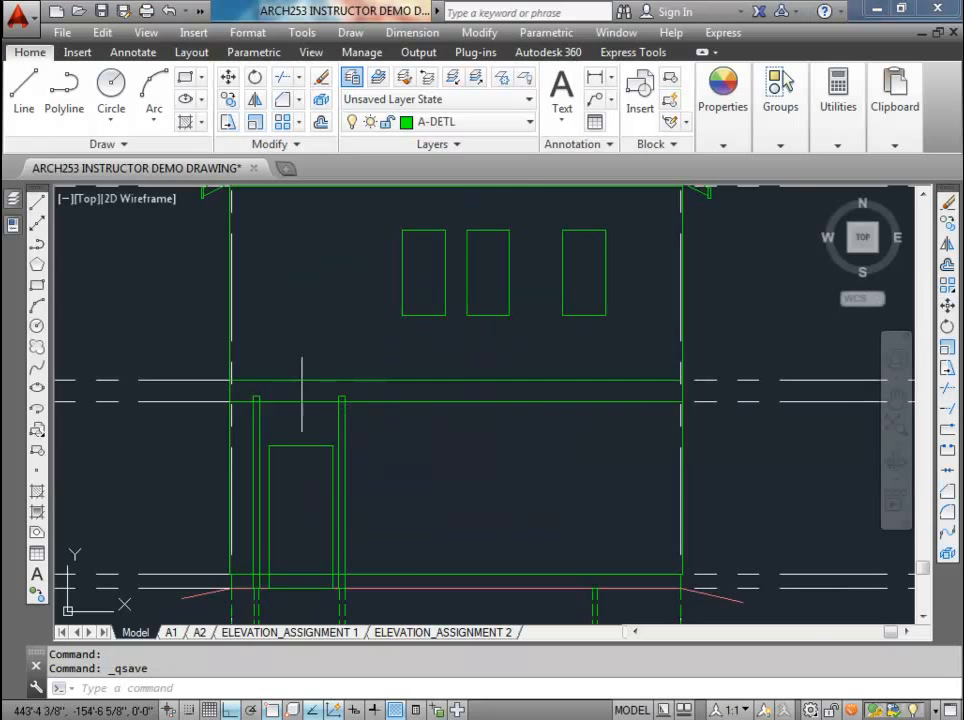
scroll(301, 395, "down", 2)
middle_click_drag(295, 373, 295, 413)
scroll(295, 412, "down", 4)
mouse_move(315, 221)
middle_mouse_down()
mouse_move(314, 372)
mouse_move(334, 419)
middle_mouse_up()
scroll(309, 312, "up", 2)
scroll(331, 429, "up", 2)
left_click(312, 432)
left_click(271, 398)
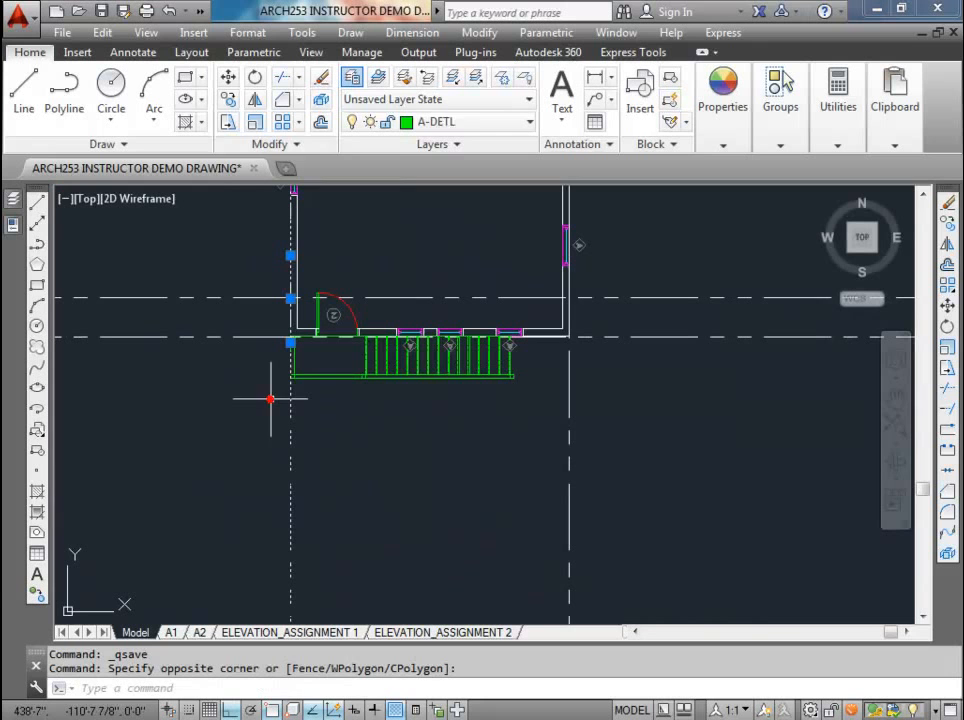
left_click(228, 99)
scroll(320, 330, "up", 5)
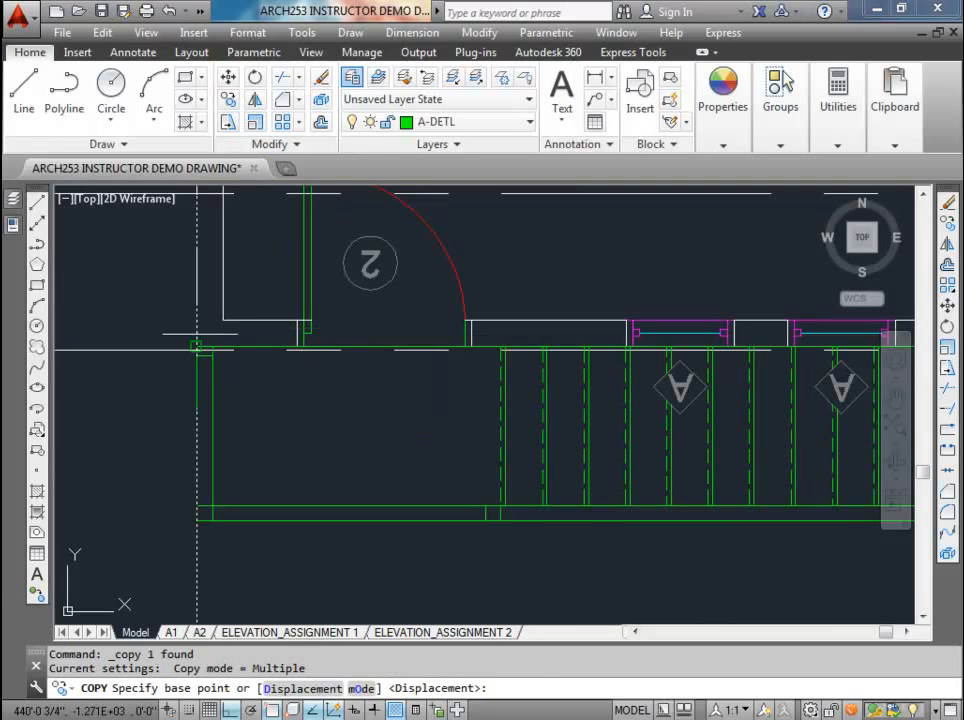
left_click(196, 347)
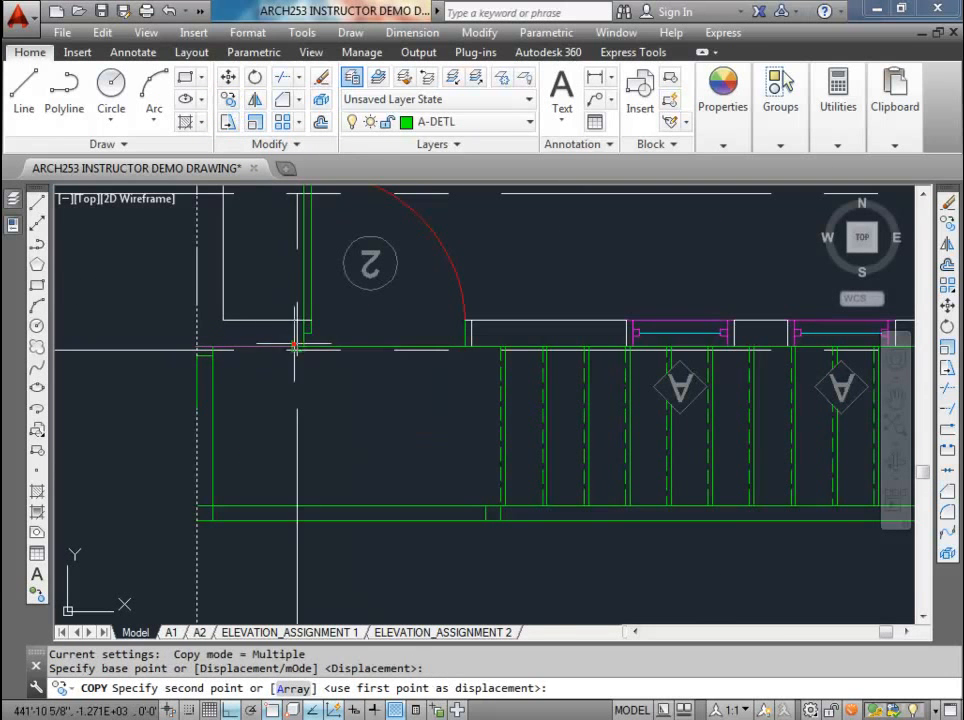
left_click(297, 347)
left_click(471, 346)
key("Escape")
Step: Draw a 36 by 80 inch upper door rectangle from the upper floor line at the door's left construction line
scroll(472, 314, "down", 8)
middle_click_drag(466, 372, 421, 240)
middle_click_drag(422, 406, 411, 292)
scroll(407, 455, "up", 5)
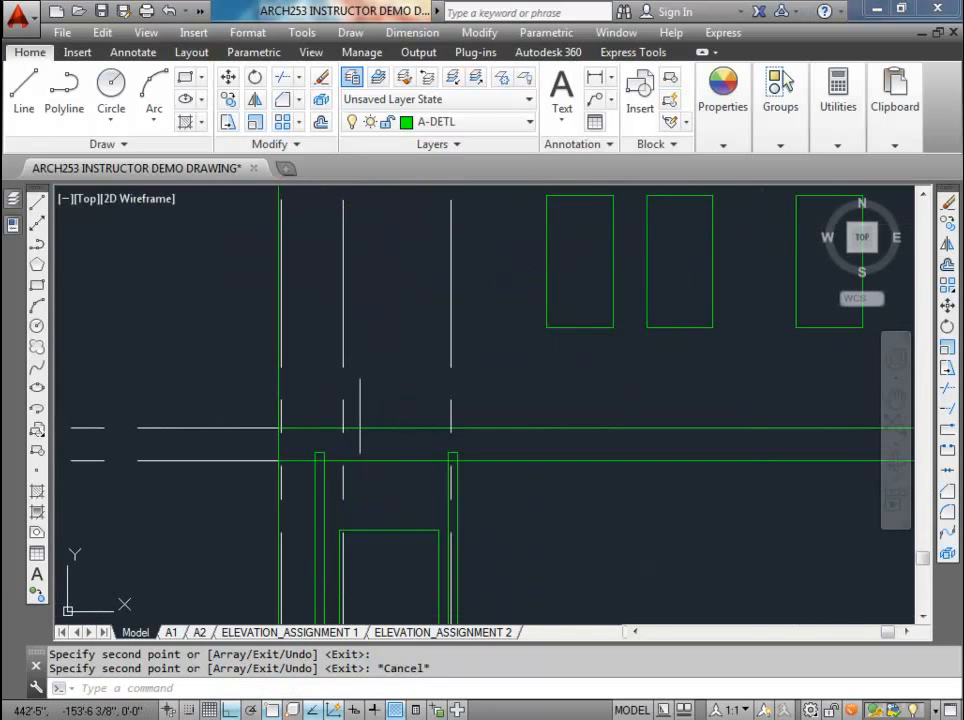
scroll(354, 410, "down", 5)
scroll(349, 411, "up", 3)
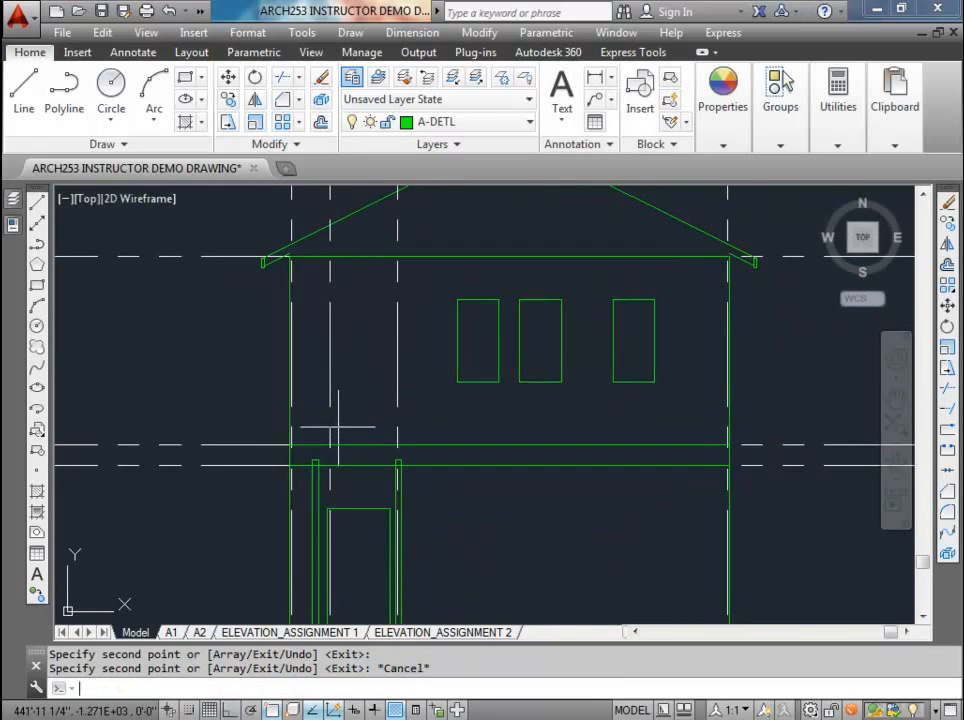
type("rec")
key("Return")
left_click(330, 445)
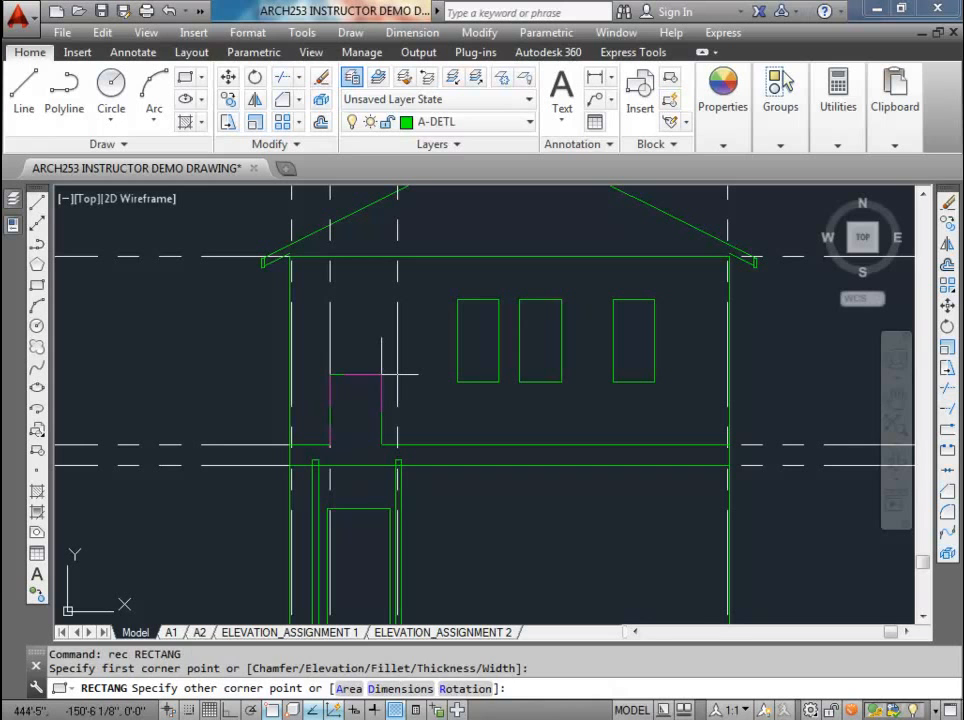
key("F8")
type("@")
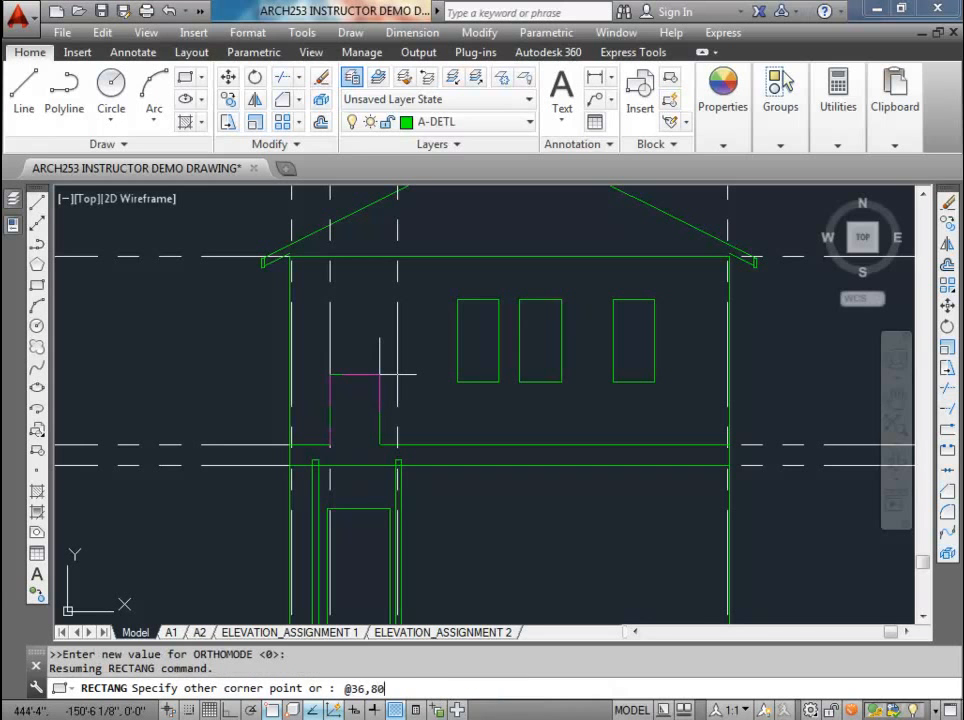
type("36,80")
key("Return")
Step: Move the upper door rectangle 1.5 inches to the right, between its two construction lines
scroll(392, 327, "up", 4)
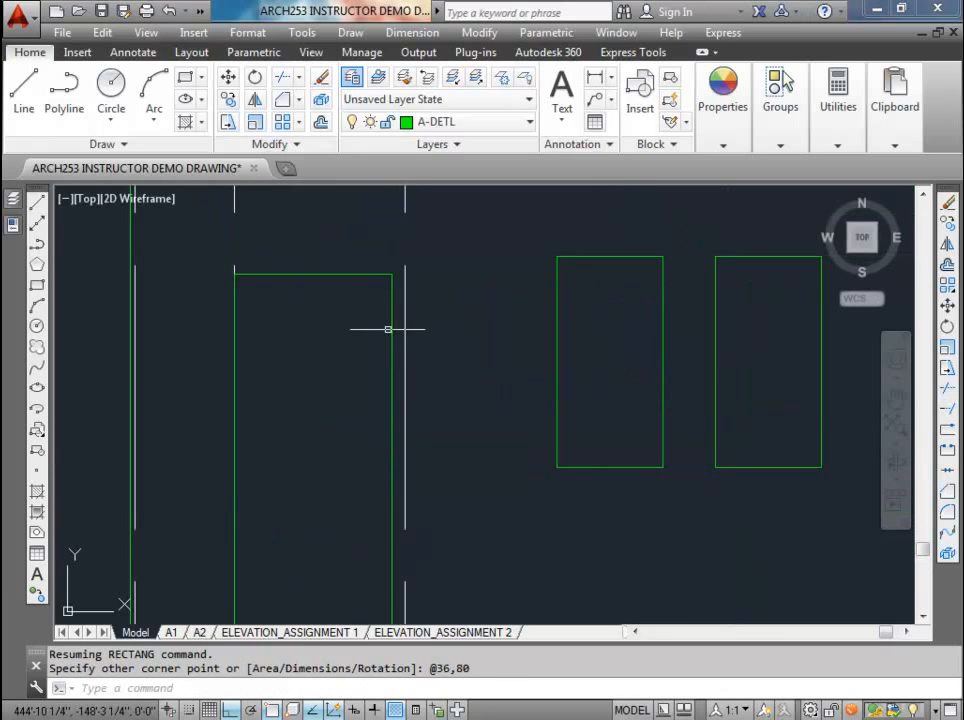
left_click(358, 274)
type("m")
key("Return")
left_click(291, 225)
type("1.5")
key("Return")
scroll(326, 250, "down", 4)
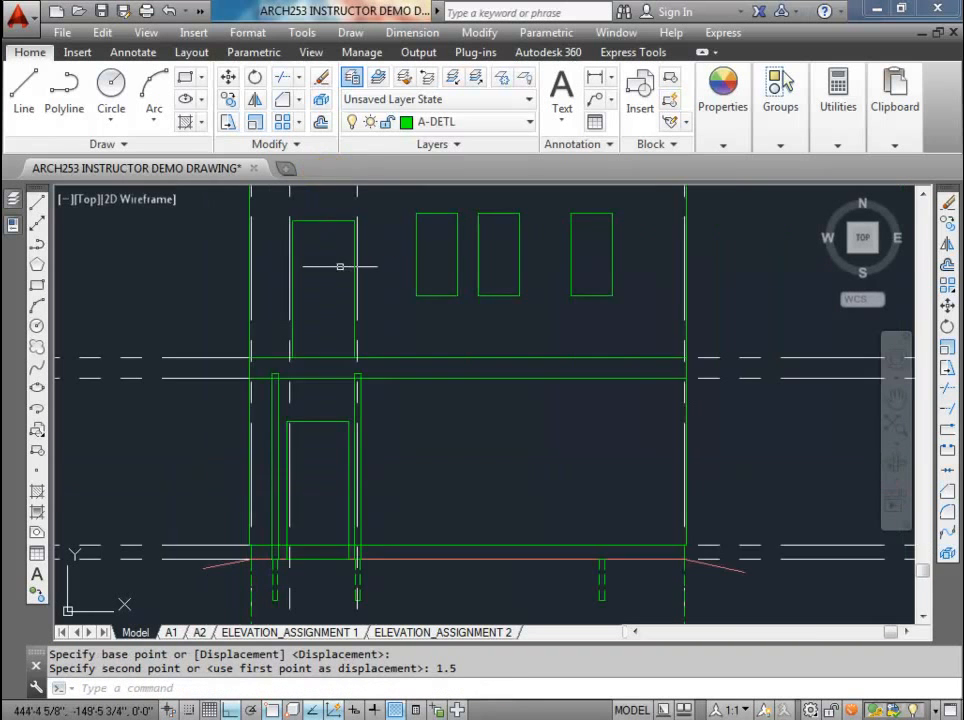
Step: Move the upper door rectangle 1.5 inches up from the upper floor line
scroll(331, 284, "up", 2)
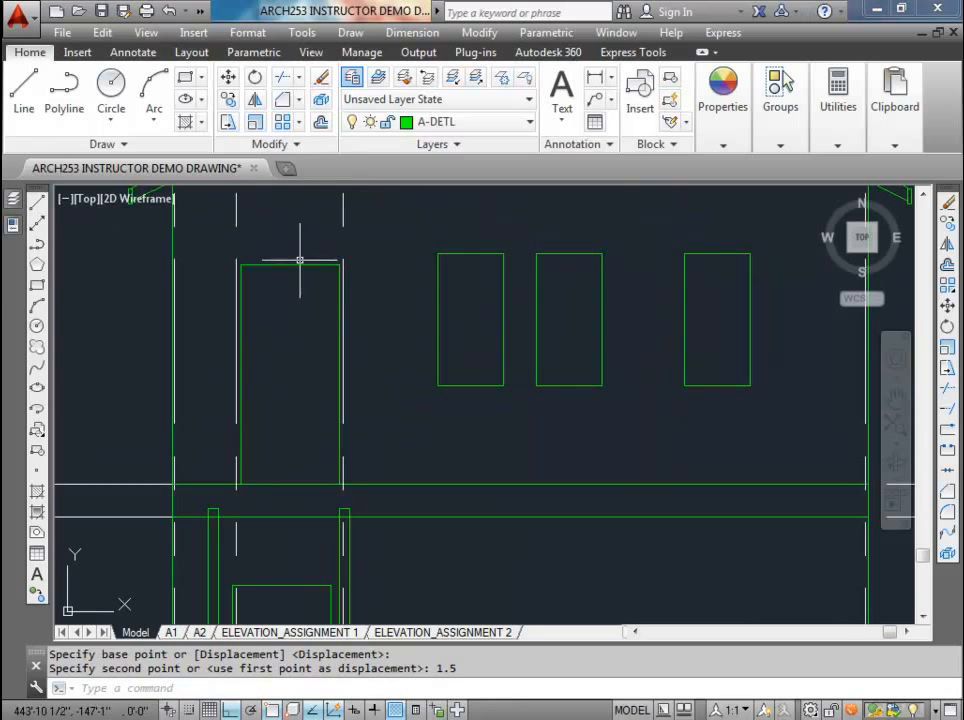
left_click(298, 265)
type("m")
key("Return")
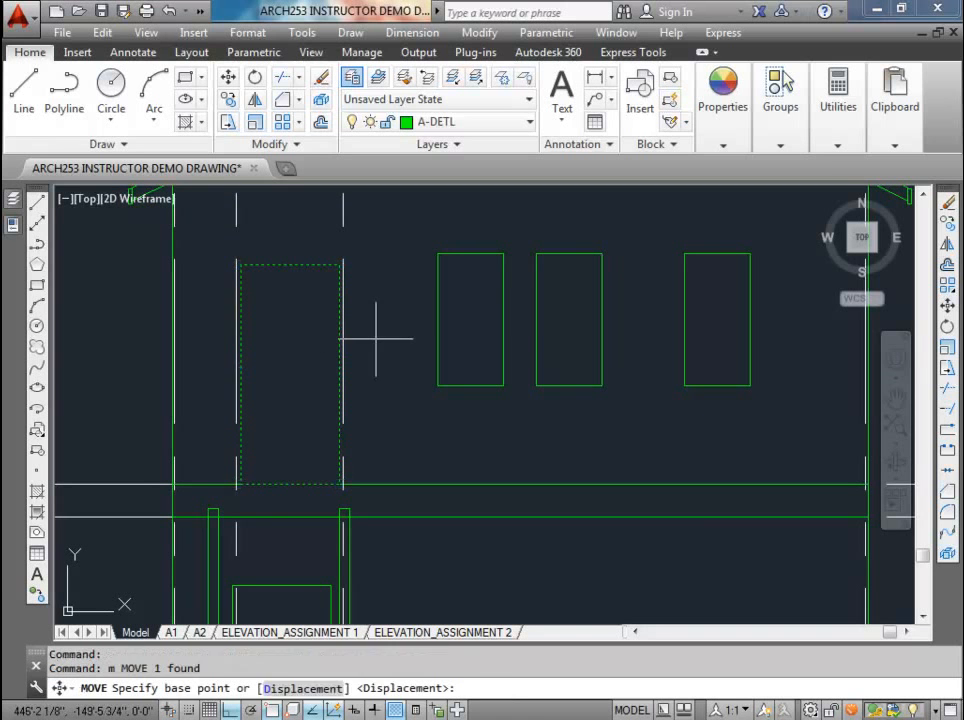
left_click(383, 340)
type("1")
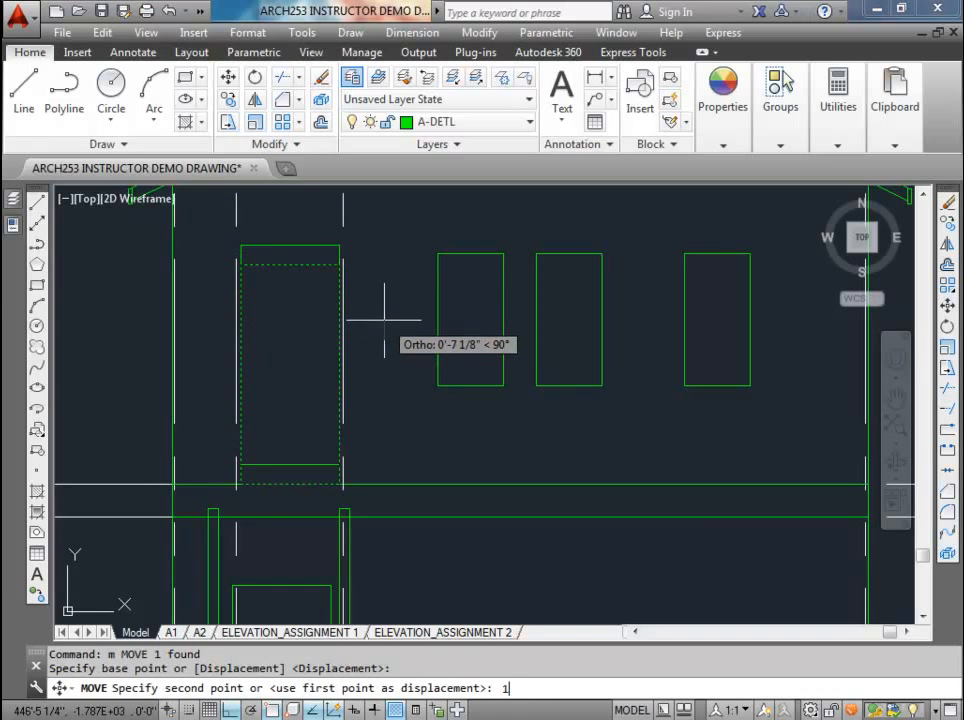
type(".5")
key("Return")
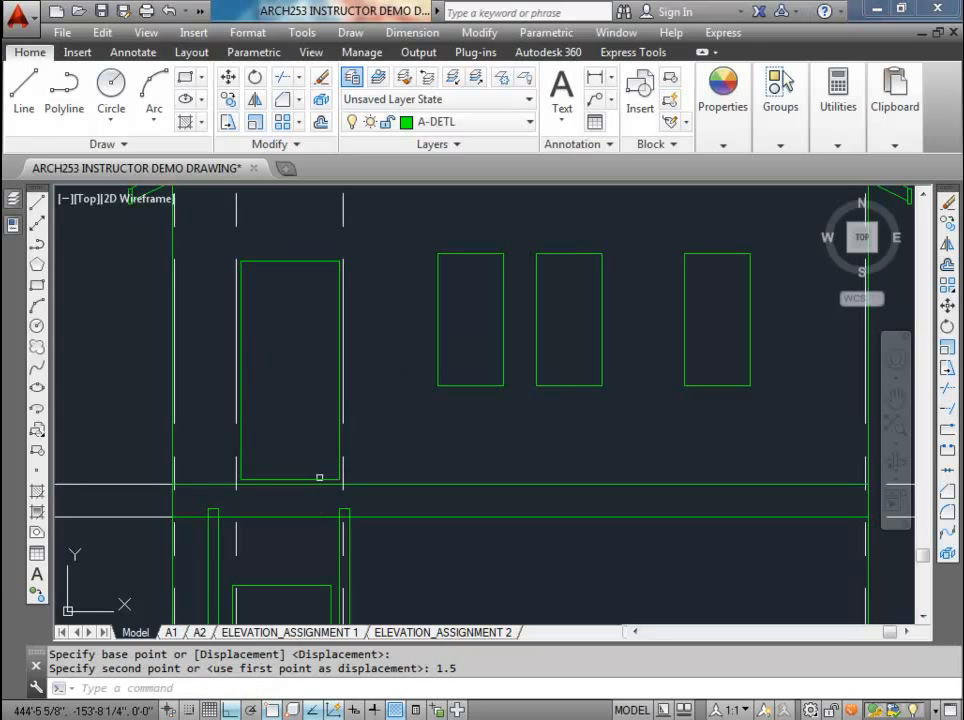
Step: Offset the upper door rectangle 1.5 inches outward to form its frame, and end the offsetting
left_click(321, 121)
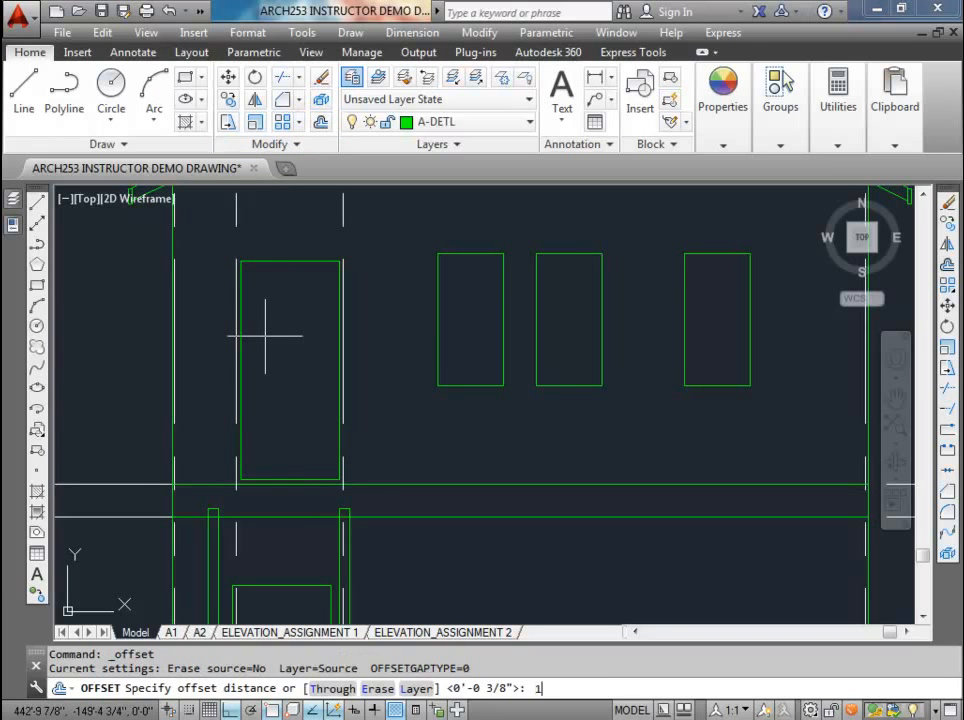
type("1.5")
key("Return")
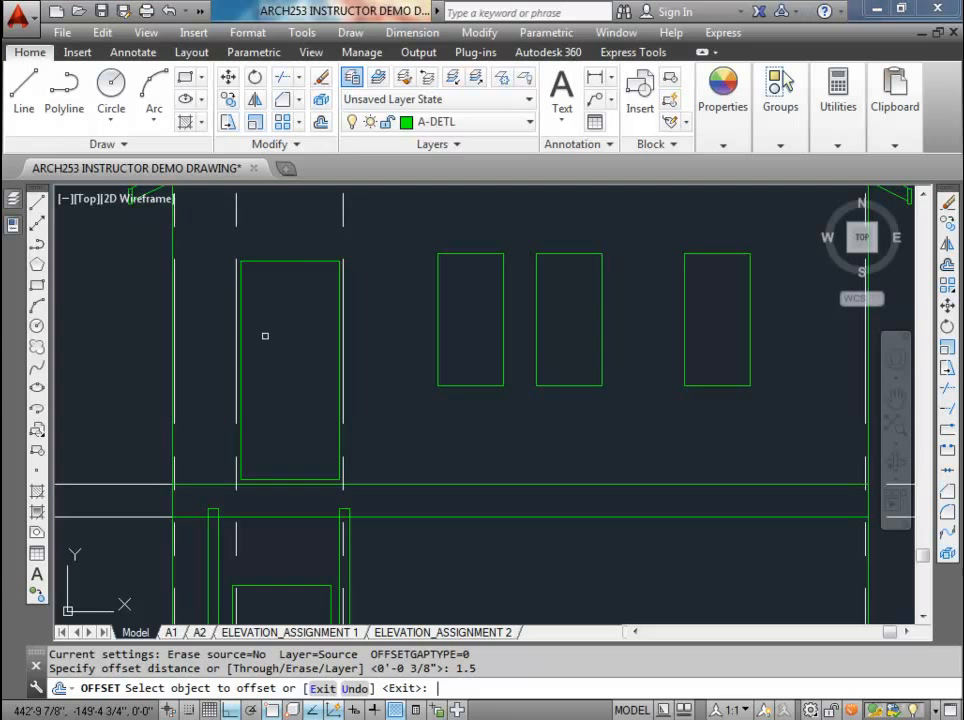
left_click(288, 262)
left_click(291, 238)
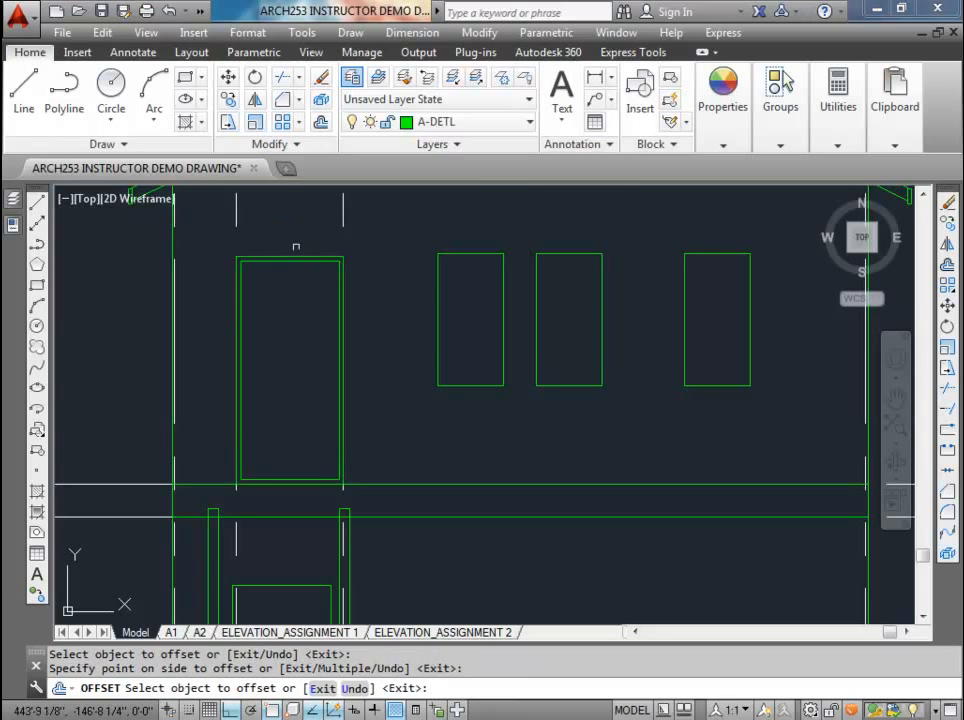
scroll(296, 246, "down", 2)
mouse_move(303, 406)
middle_mouse_down()
mouse_move(310, 338)
mouse_move(282, 378)
middle_mouse_up()
key("Escape")
key("Escape")
key("Escape")
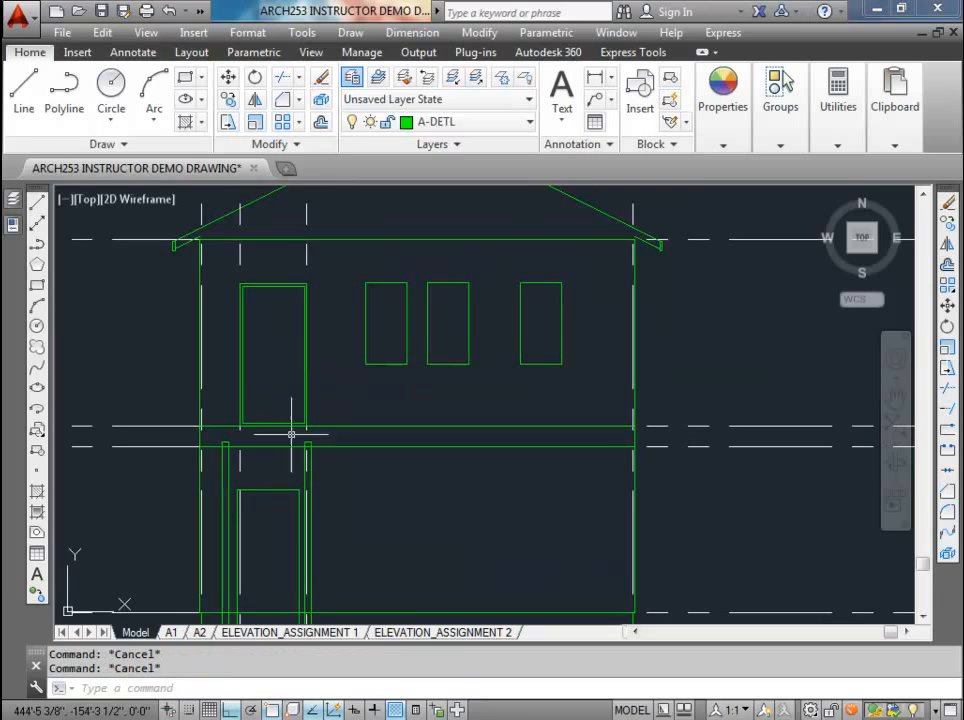
Step: Copy the upper floor construction line 6 inches straight down, and end the copying
scroll(290, 432, "up", 3)
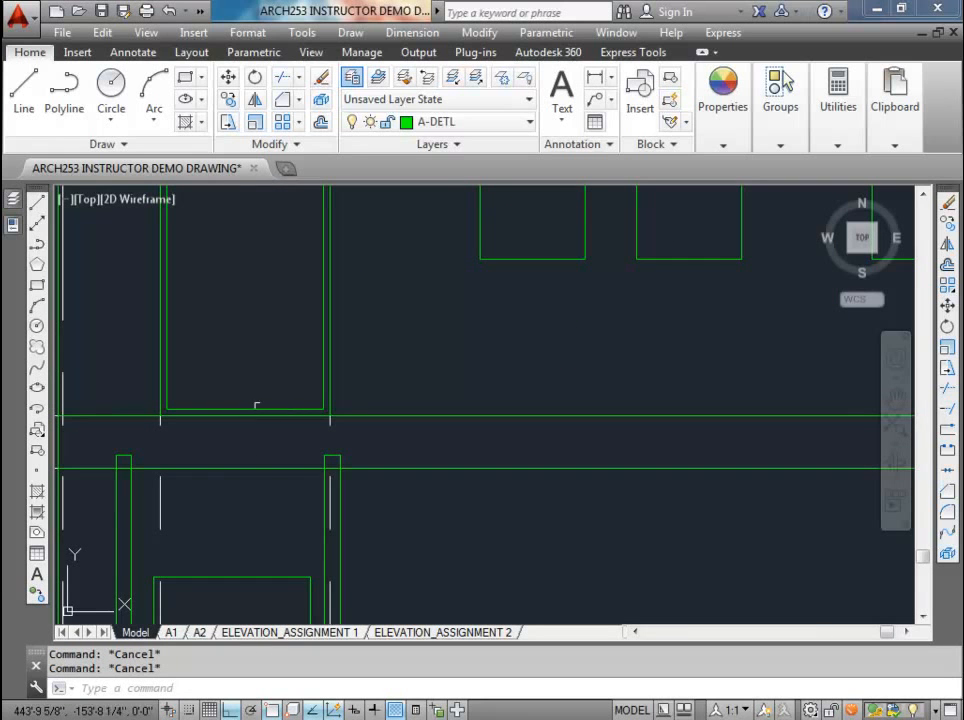
scroll(266, 411, "down", 2)
middle_click_drag(264, 406, 289, 418)
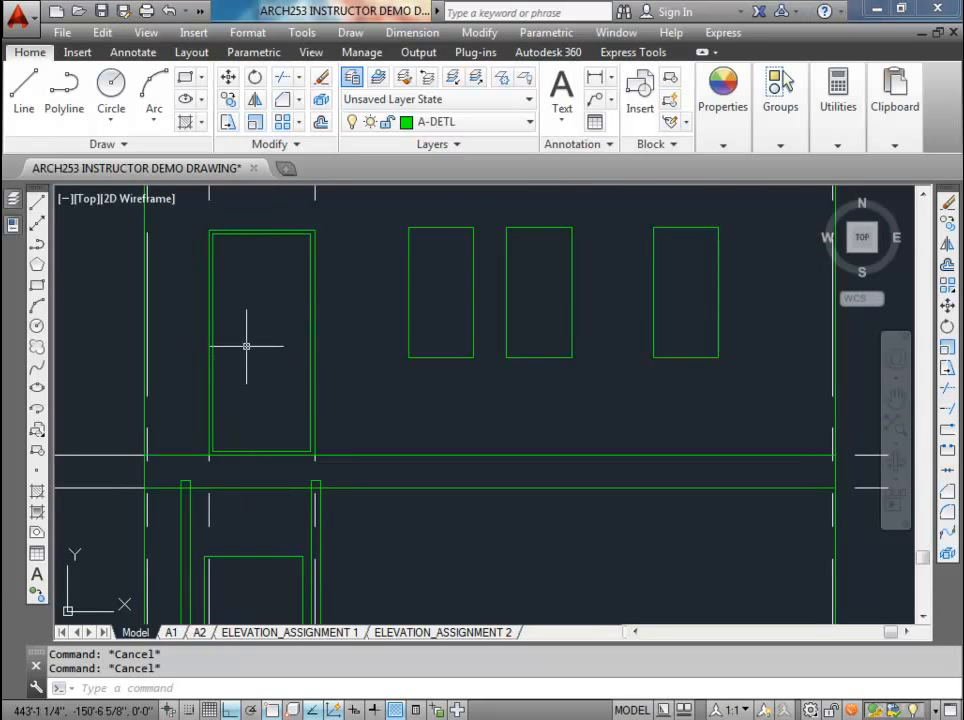
middle_click_drag(260, 481, 271, 357)
scroll(271, 357, "up", 2)
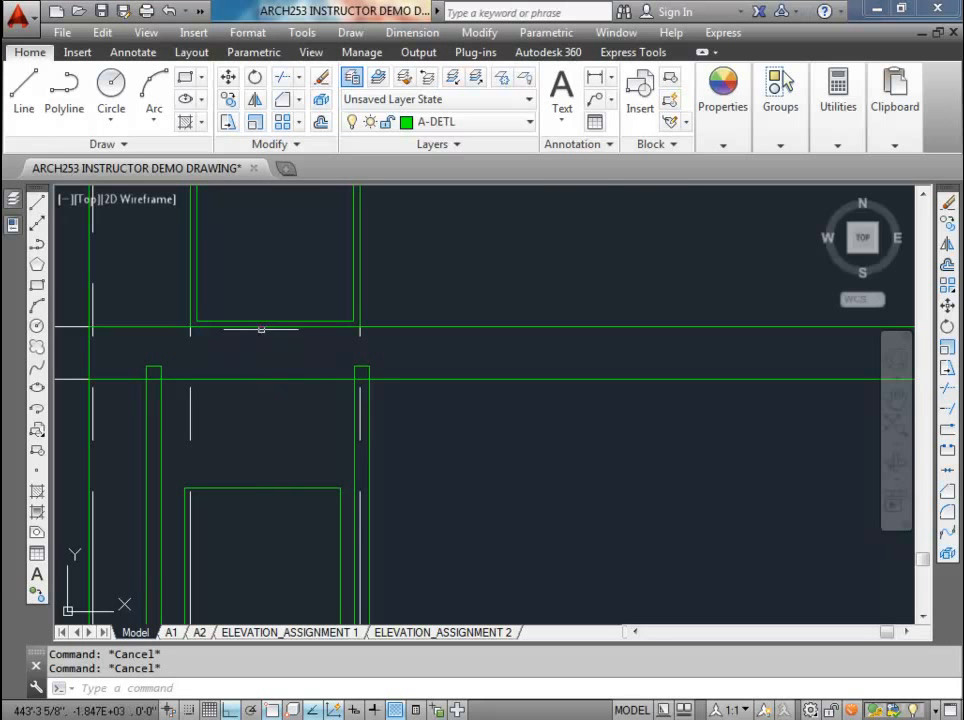
scroll(250, 342, "down", 2)
middle_click_drag(250, 342, 292, 374)
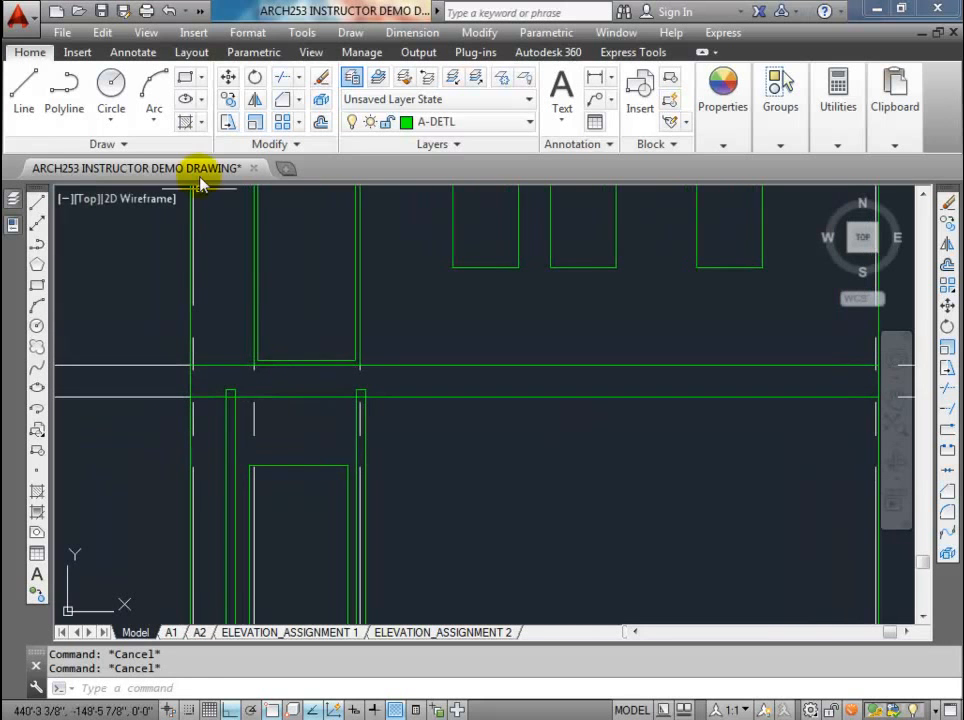
left_click(224, 98)
left_click(163, 367)
key("Return")
left_click(145, 263)
type("6")
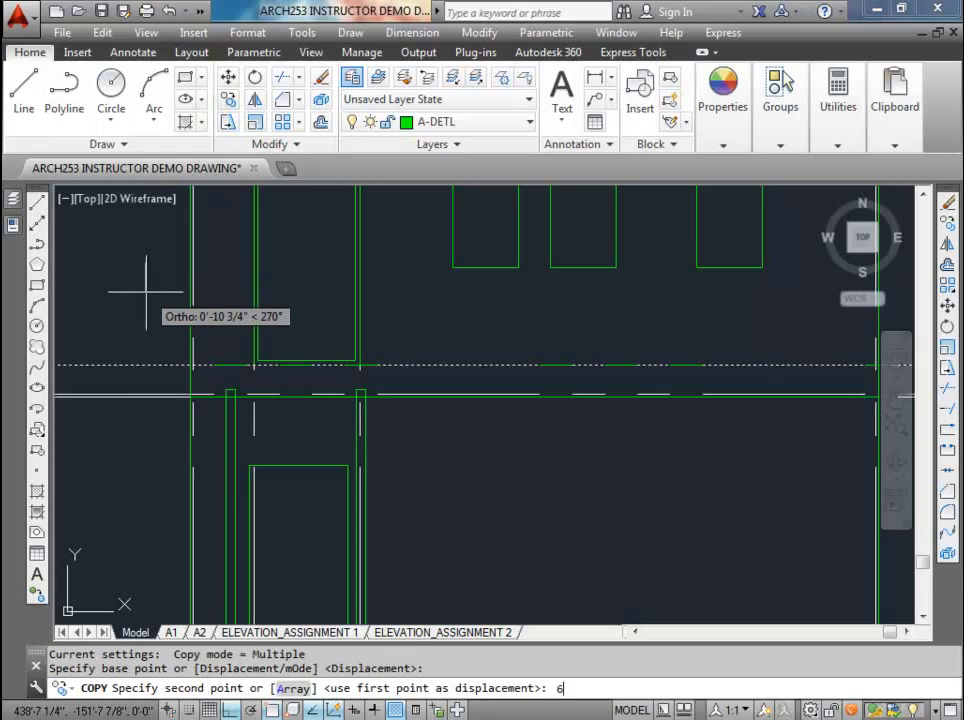
key("Return")
key("Escape")
key("Escape")
Step: Move the vertical construction line at the door's right side to the right corner of the landing's middle post in the rotated plan
scroll(282, 330, "down", 5)
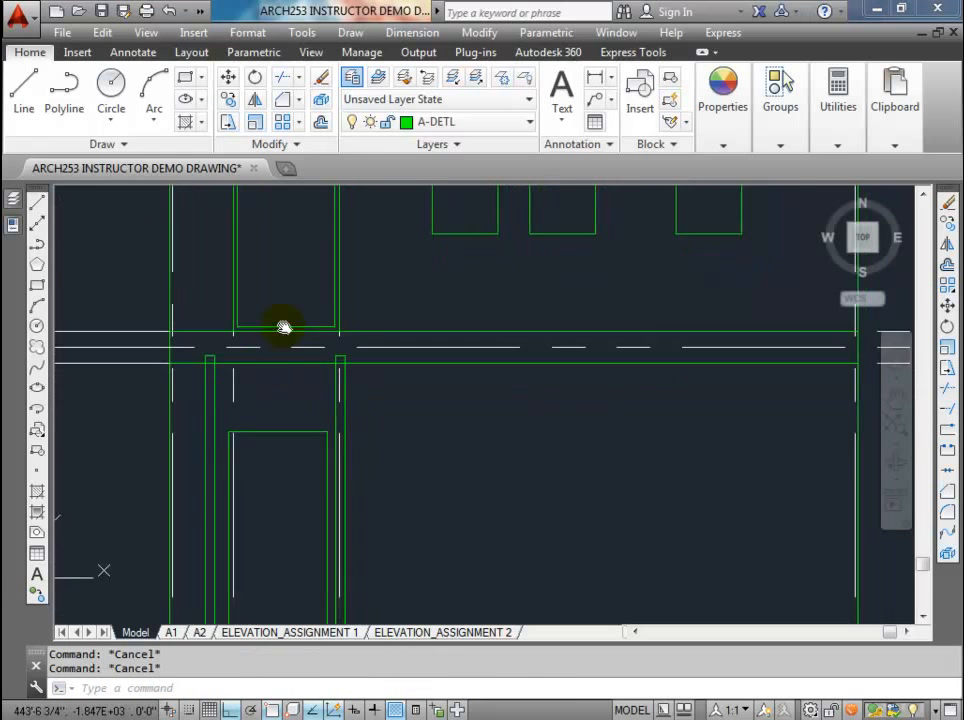
scroll(332, 517, "down", 3)
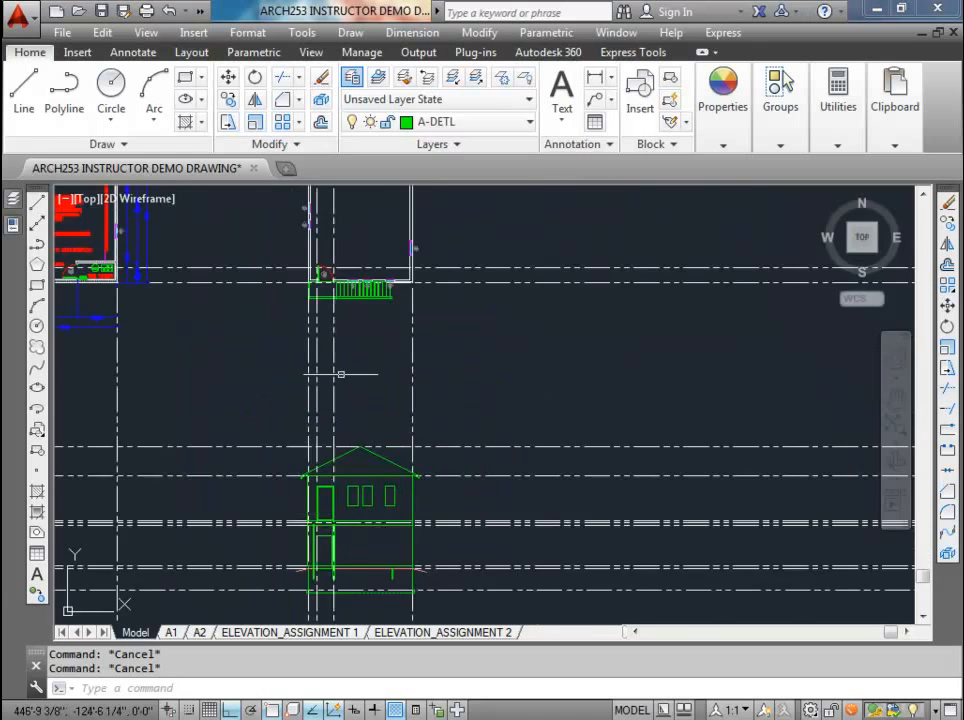
scroll(333, 360, "up", 6)
left_click(333, 416)
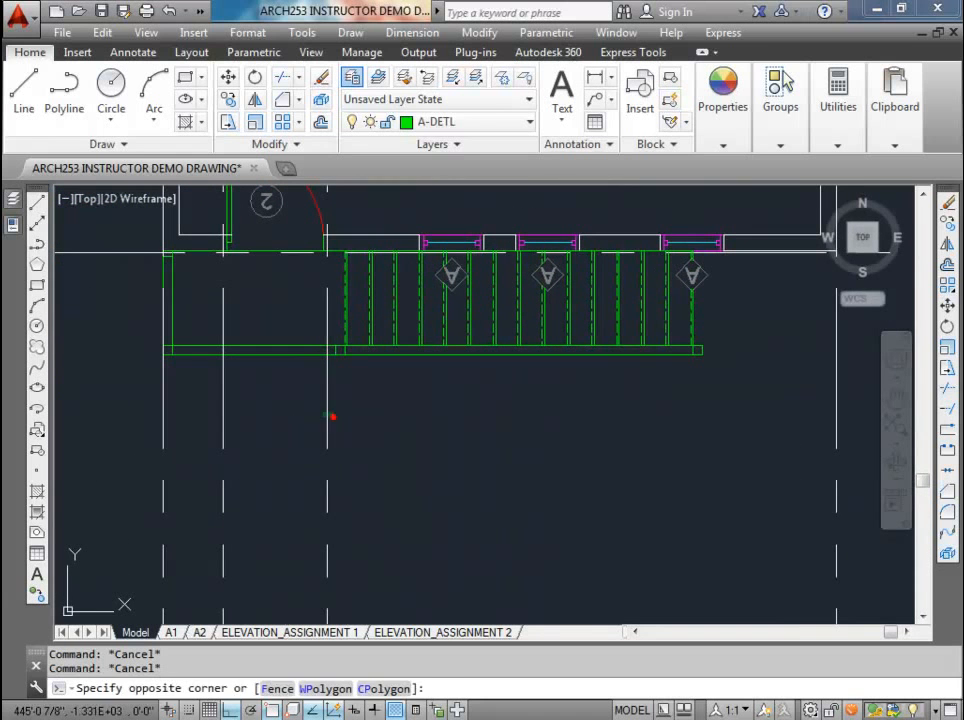
left_click(306, 404)
middle_click_drag(334, 237, 311, 317)
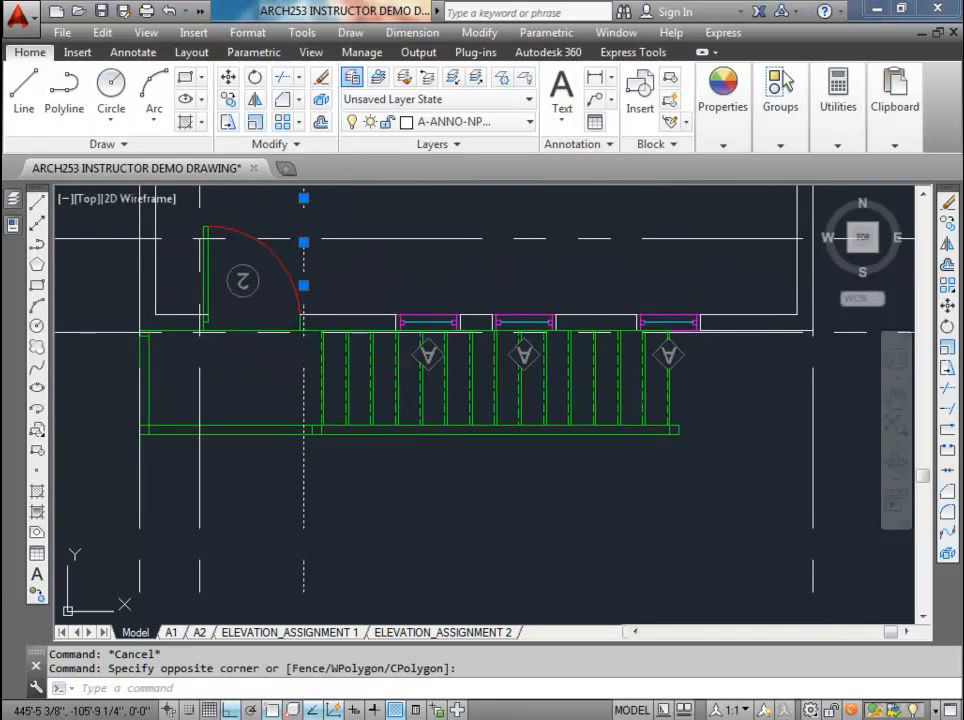
left_click(303, 241)
scroll(340, 399, "up", 4)
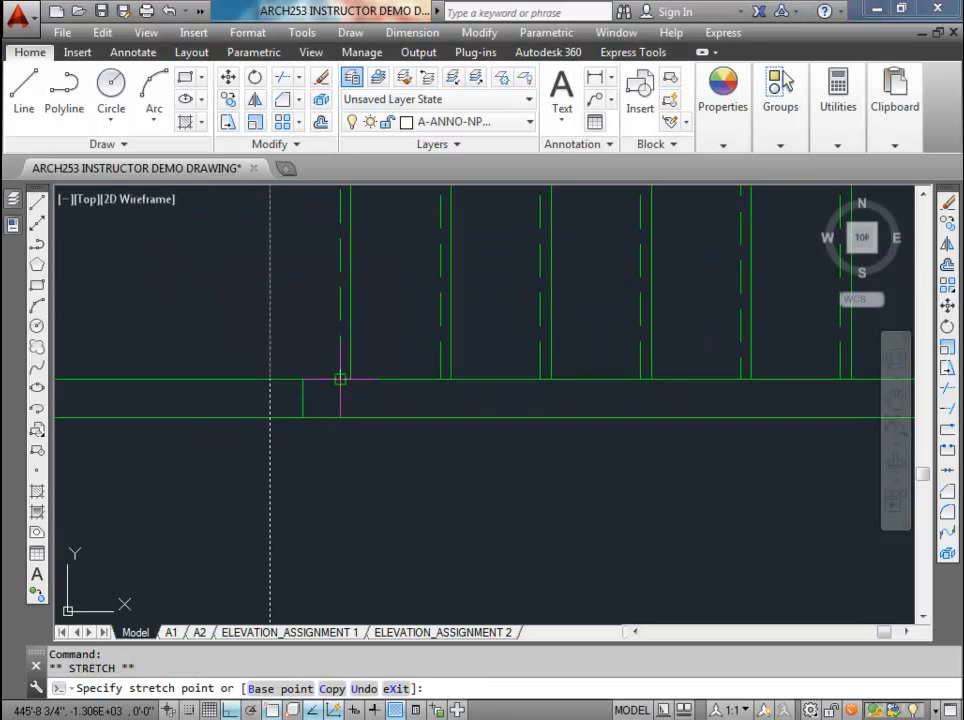
left_click(340, 379)
scroll(333, 433, "down", 3)
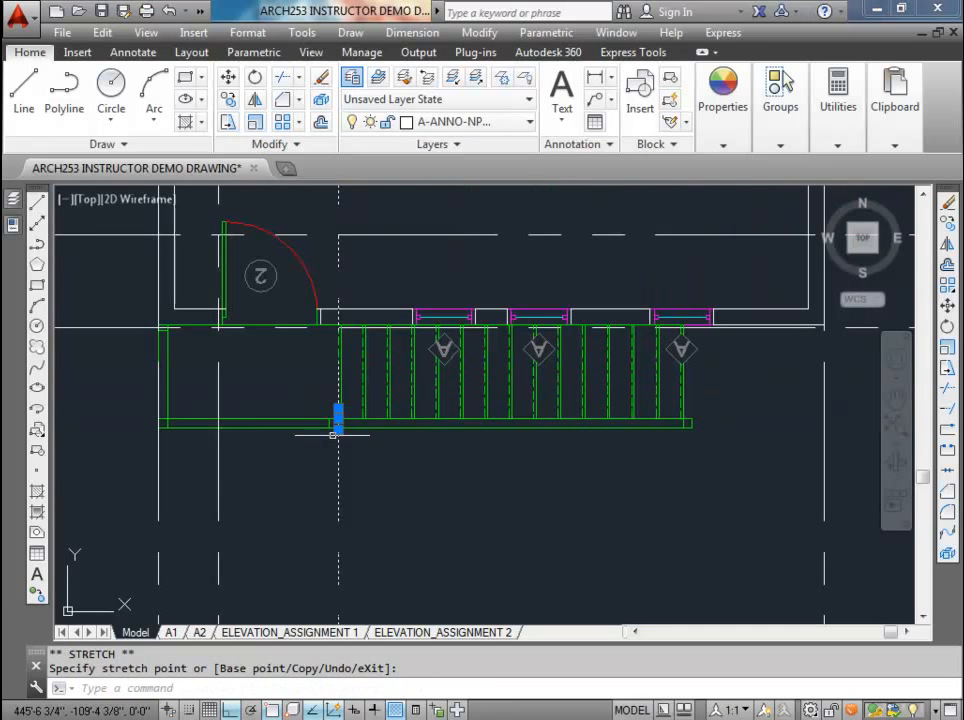
left_click(218, 452)
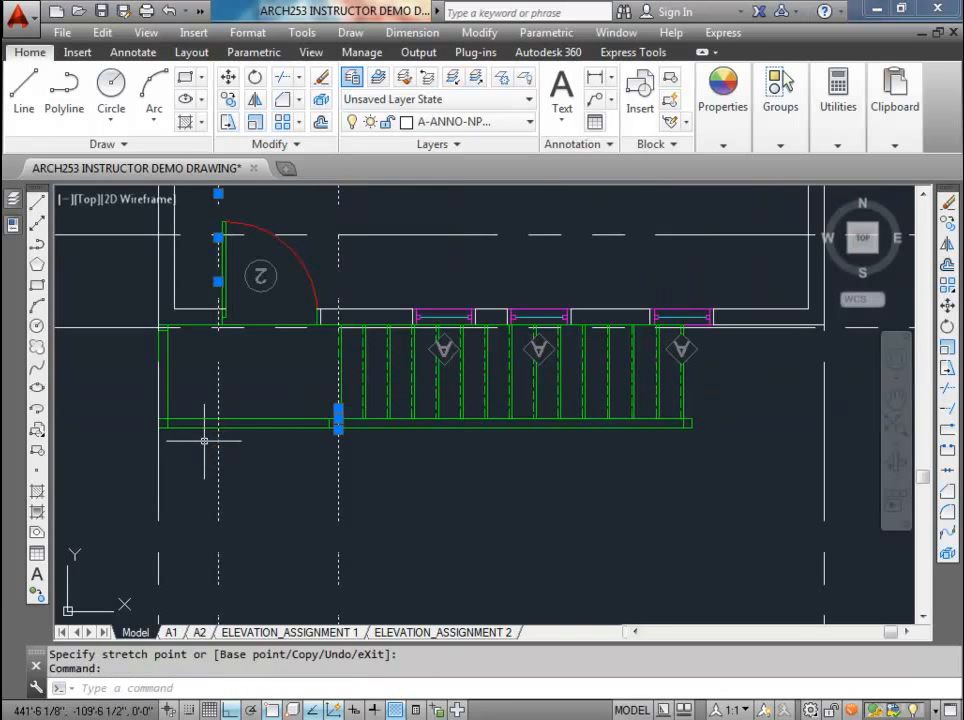
key("Delete")
key("ctrl+z")
Step: Delete the vertical construction line at the left side of the upper door
left_click(243, 480)
left_click(196, 457)
key("Delete")
Step: Draw a 60 by 9.75 inch landing rectangle downward from where the copied line meets the building's left edge
scroll(167, 352, "down", 3)
middle_click_drag(187, 465, 226, 262)
middle_click_drag(227, 480, 242, 292)
middle_click_drag(235, 508, 243, 390)
scroll(244, 393, "up", 6)
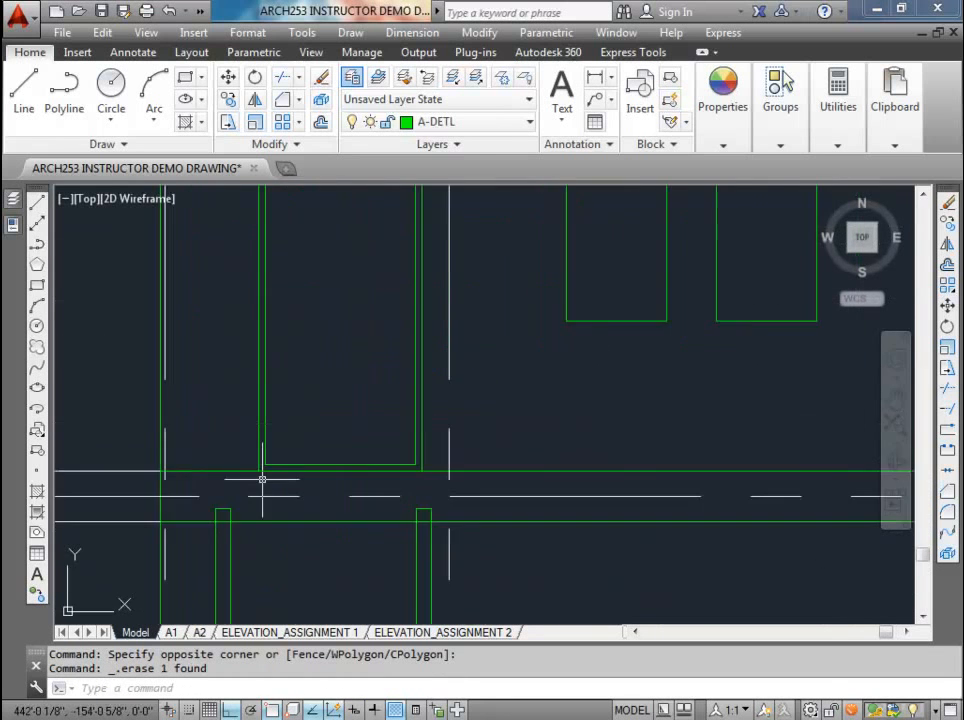
middle_click_drag(260, 480, 268, 383)
middle_click_drag(184, 388, 215, 345)
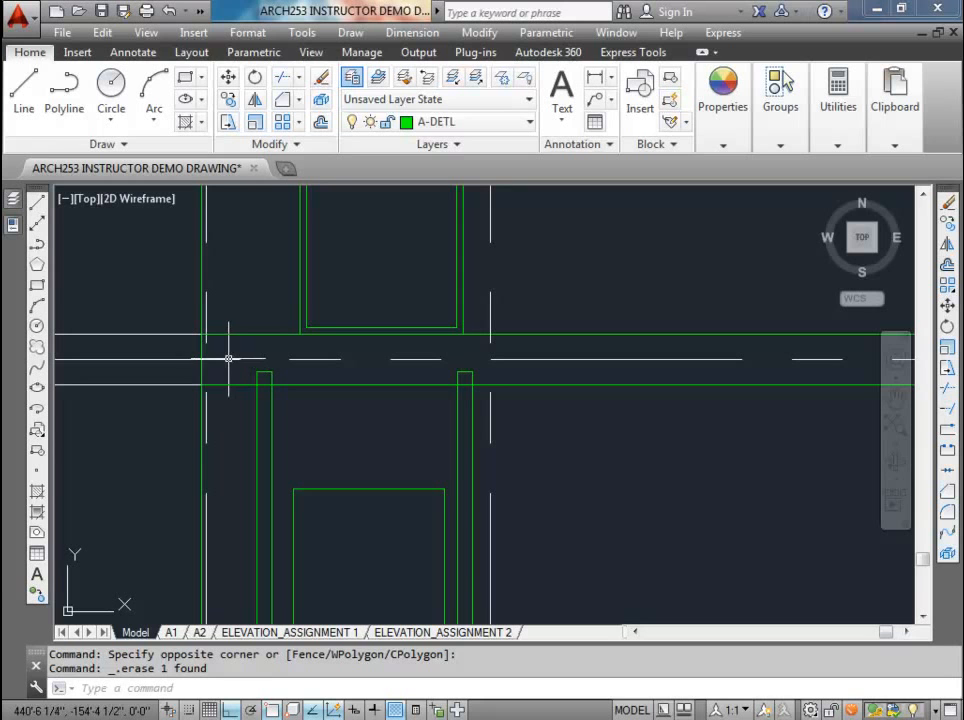
type("rec")
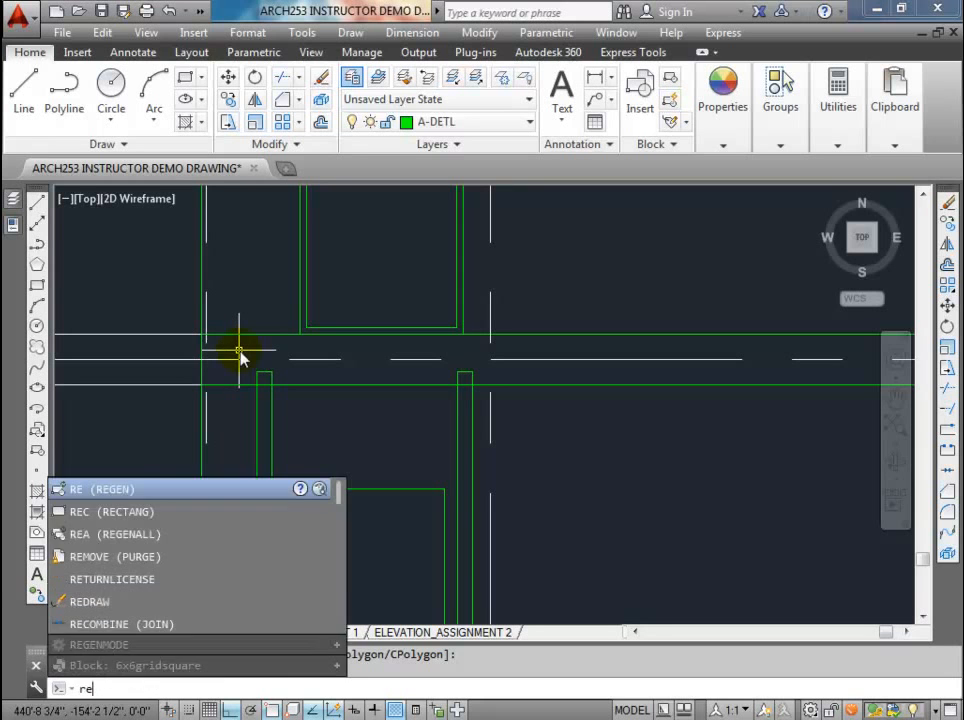
key("Return")
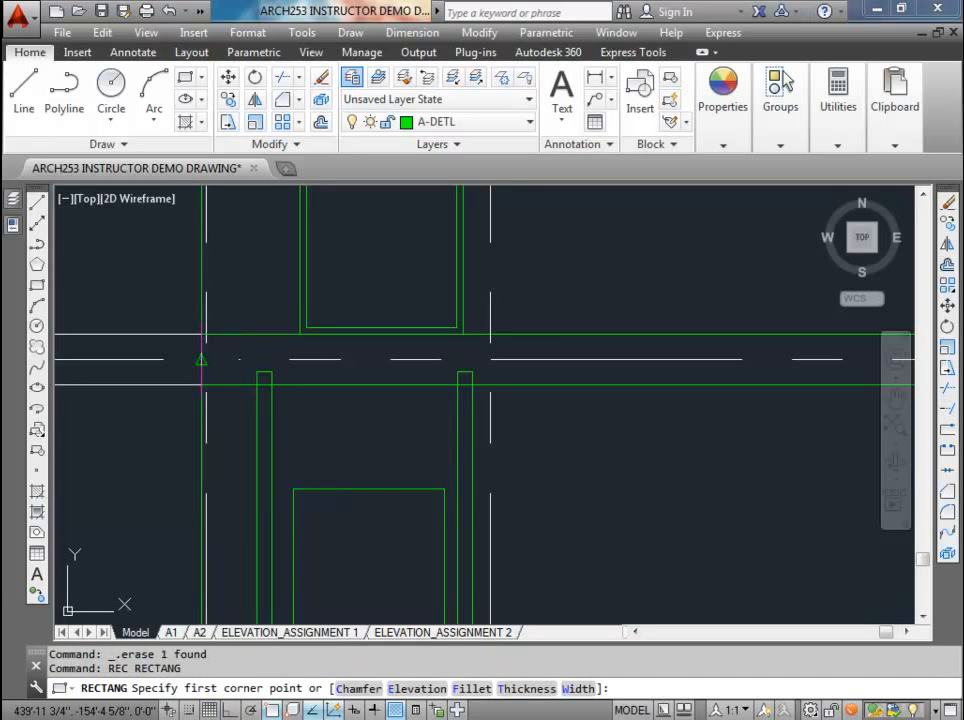
left_click(201, 358)
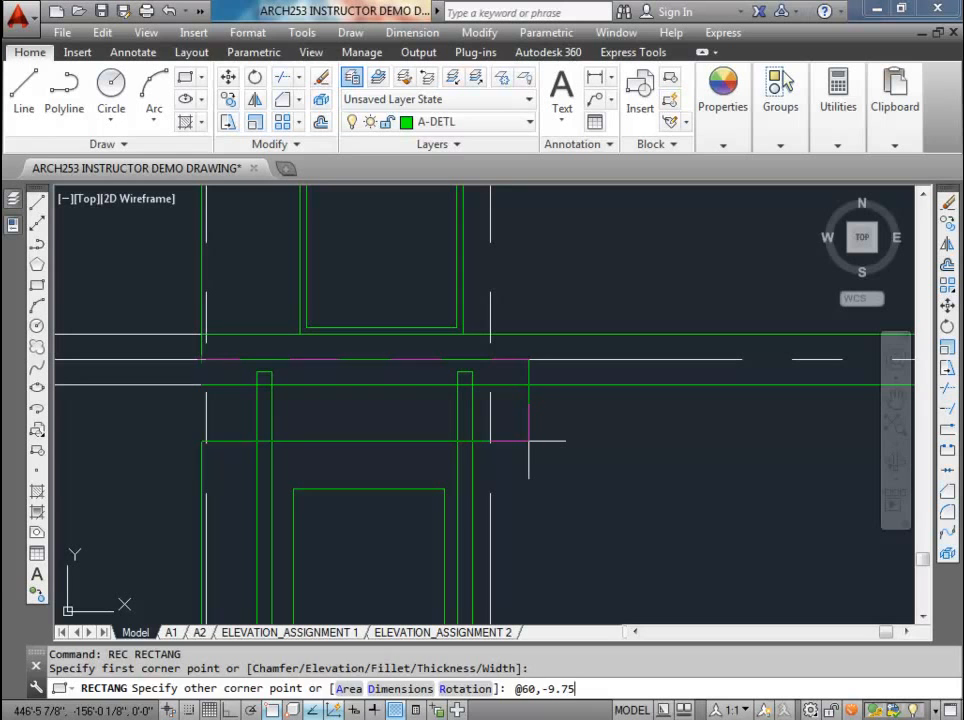
key("Return")
Step: Stretch the landing rectangle's right edge to the vertical construction line projected from the landing post
left_click(395, 398)
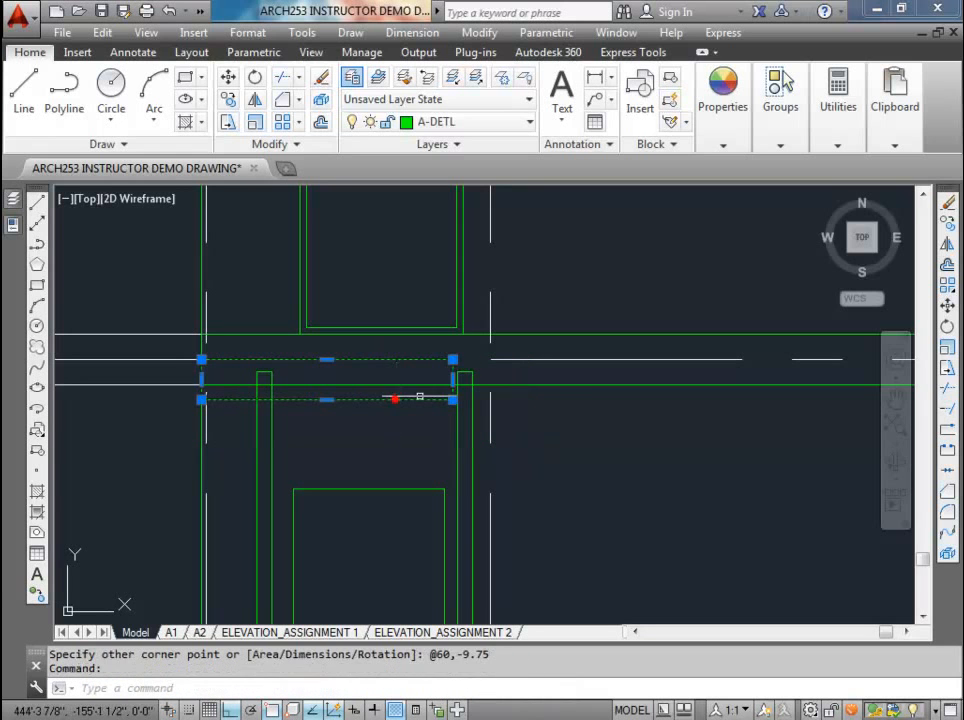
left_click(452, 379)
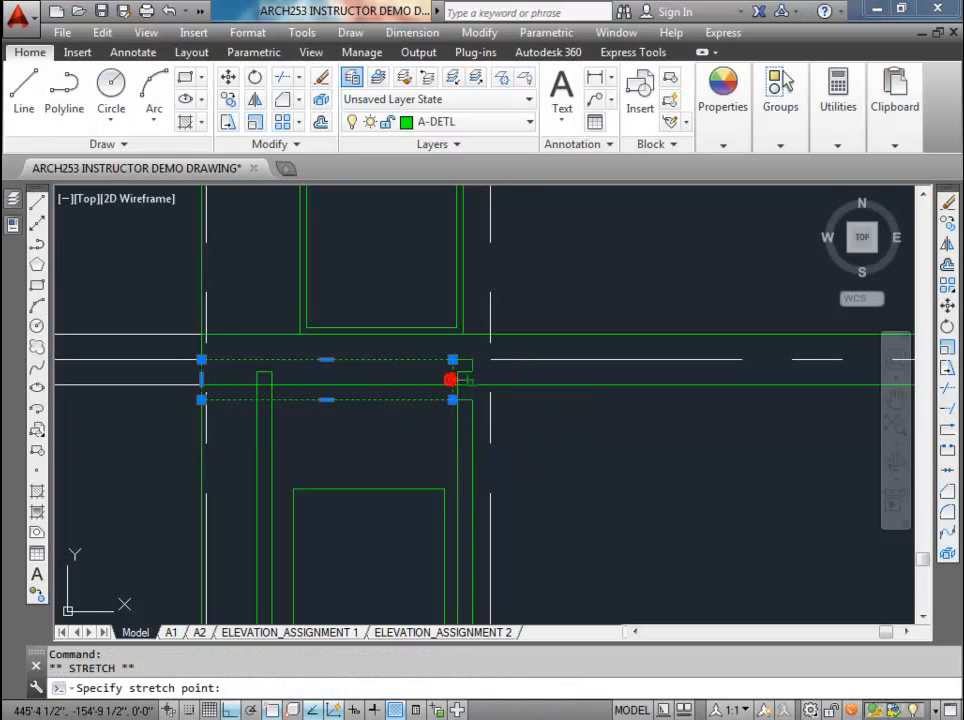
left_click(491, 379)
key("Escape")
key("Escape")
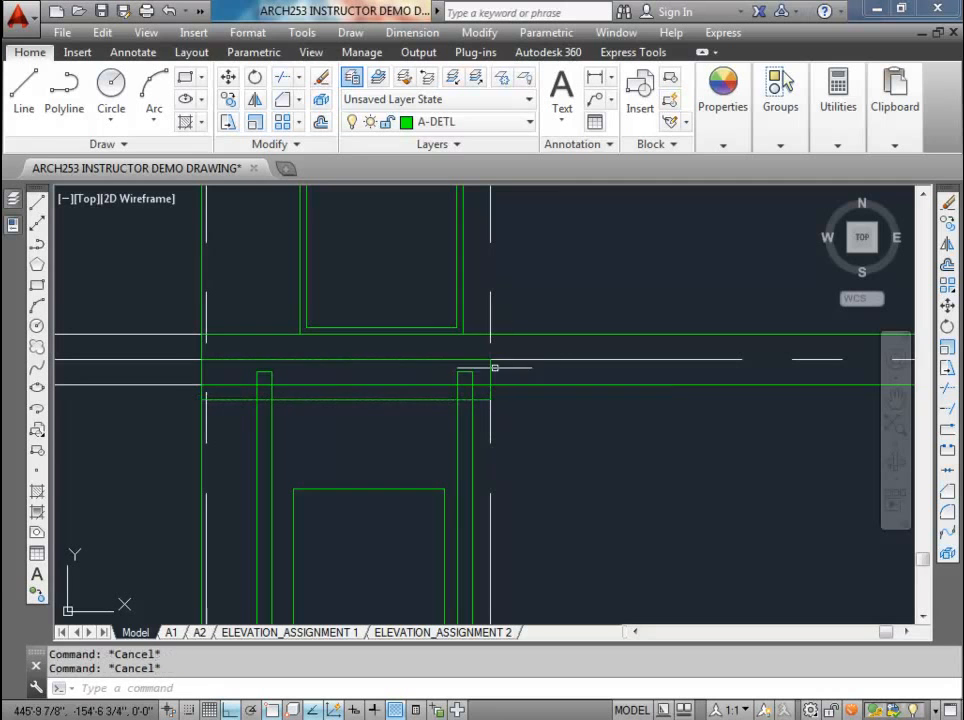
Step: Lower the tops of both posts beside the lower door to the bottom edge of the landing rectangle
left_click(264, 355)
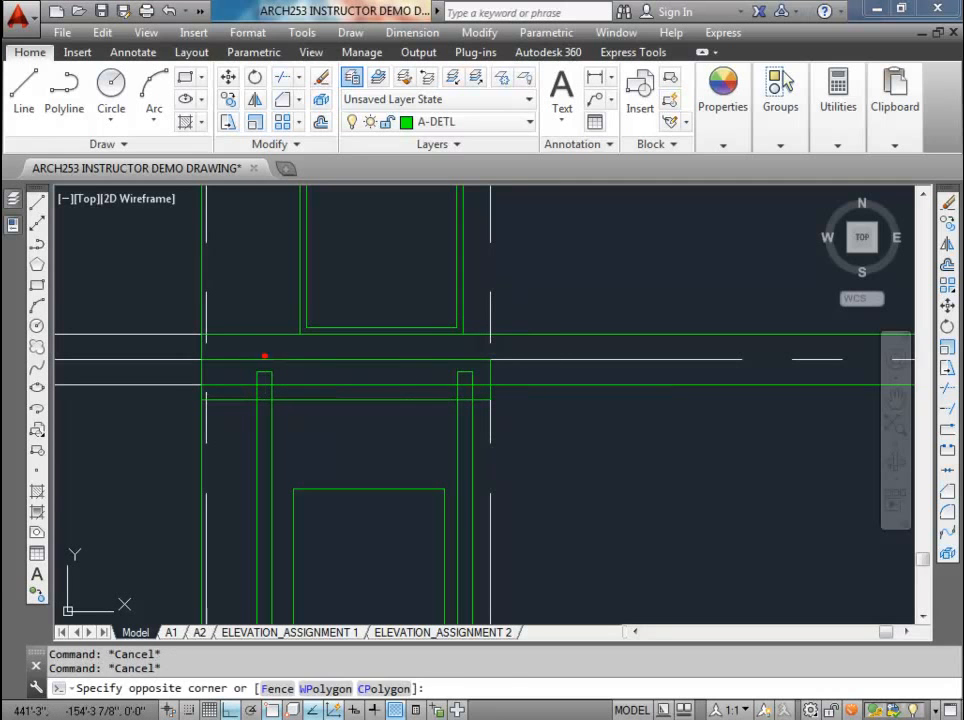
key("Escape")
left_click(244, 399)
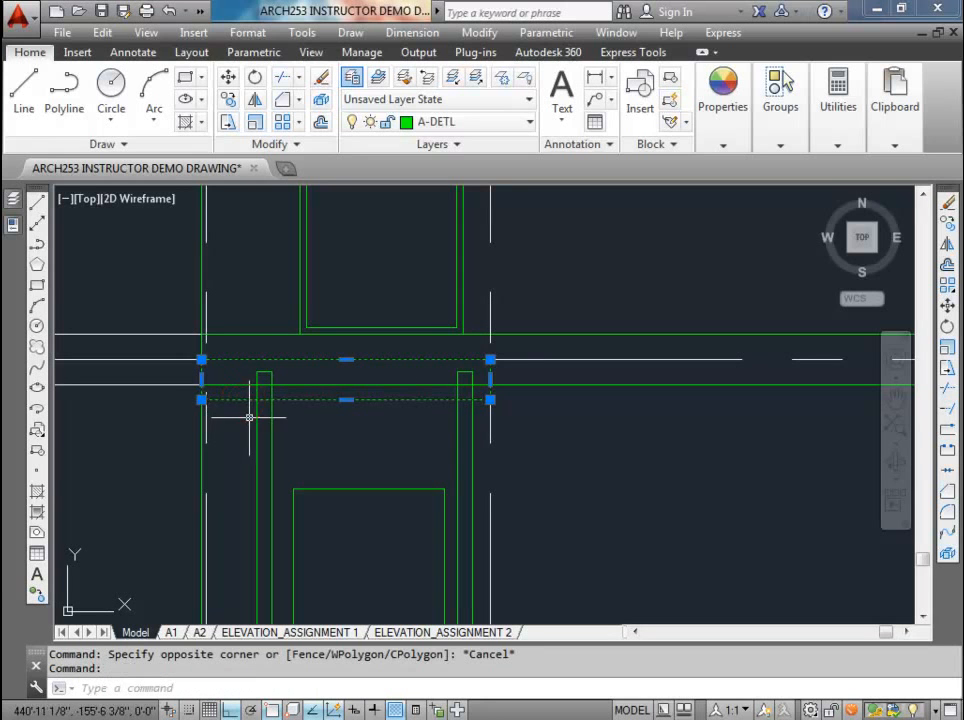
left_click(264, 372)
left_click(264, 372)
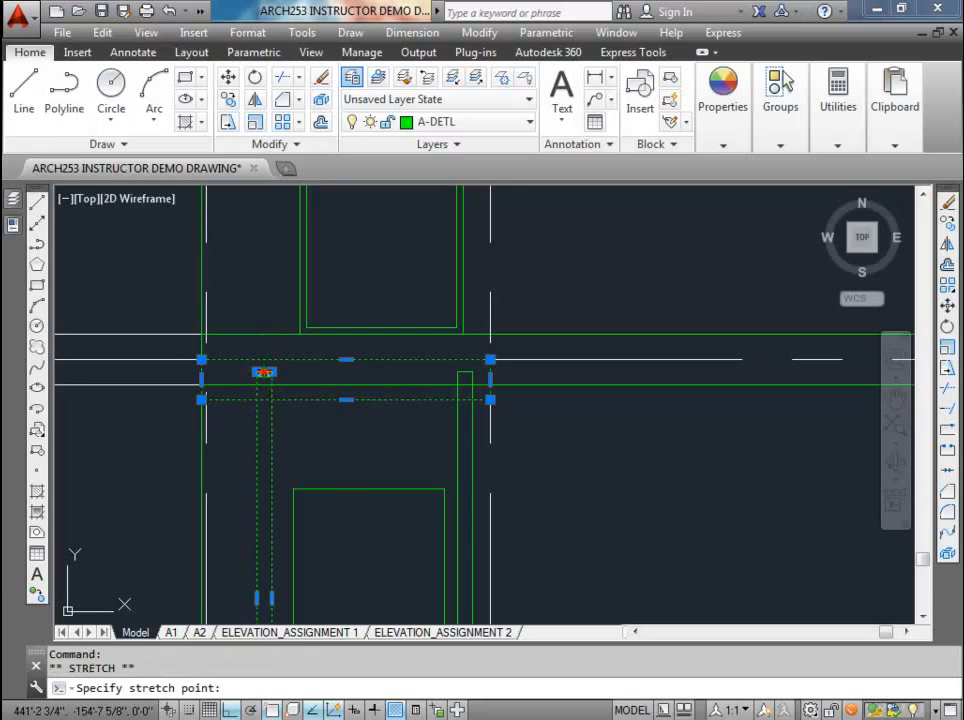
left_click(261, 399)
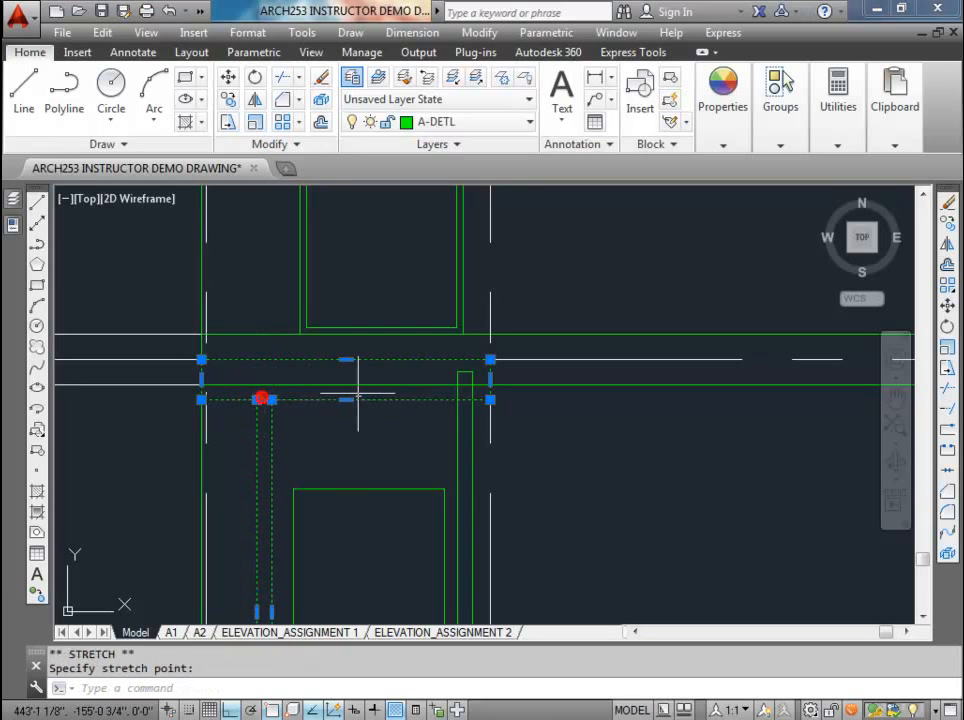
left_click(462, 371)
left_click(463, 371)
scroll(411, 389, "down", 5)
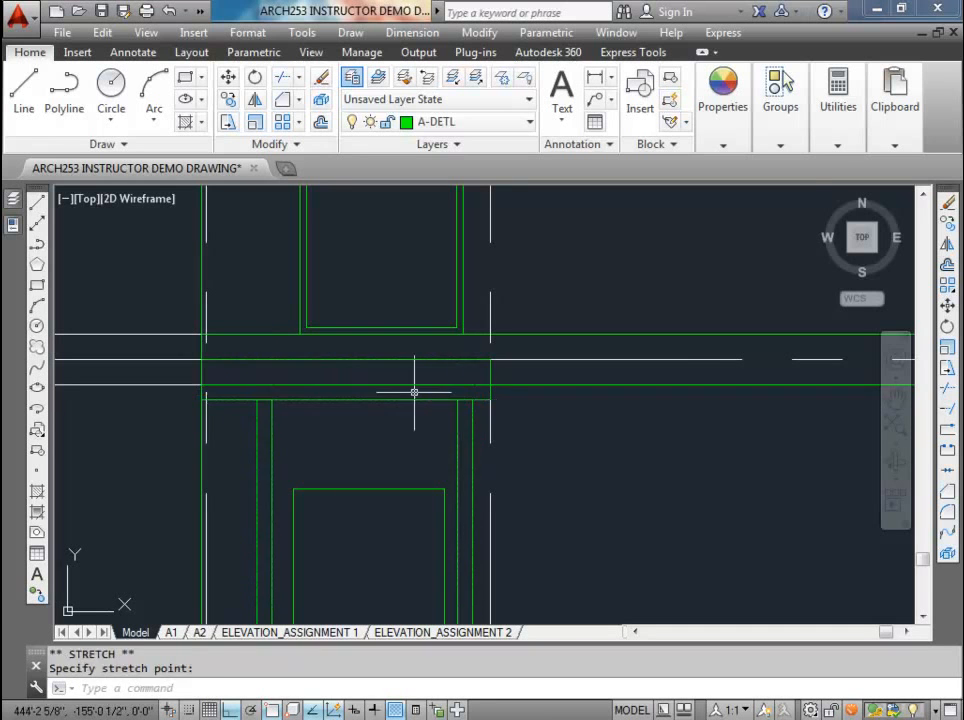
key("Escape")
key("Escape")
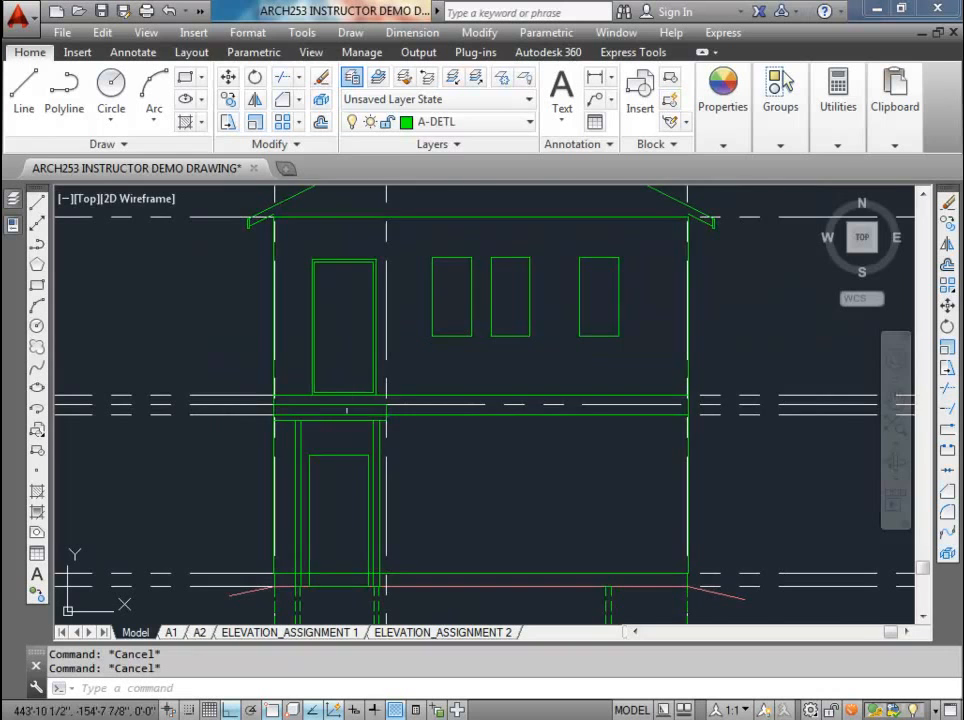
Step: Select the landing rectangle below the upper door
scroll(350, 414, "up", 4)
left_click(336, 402)
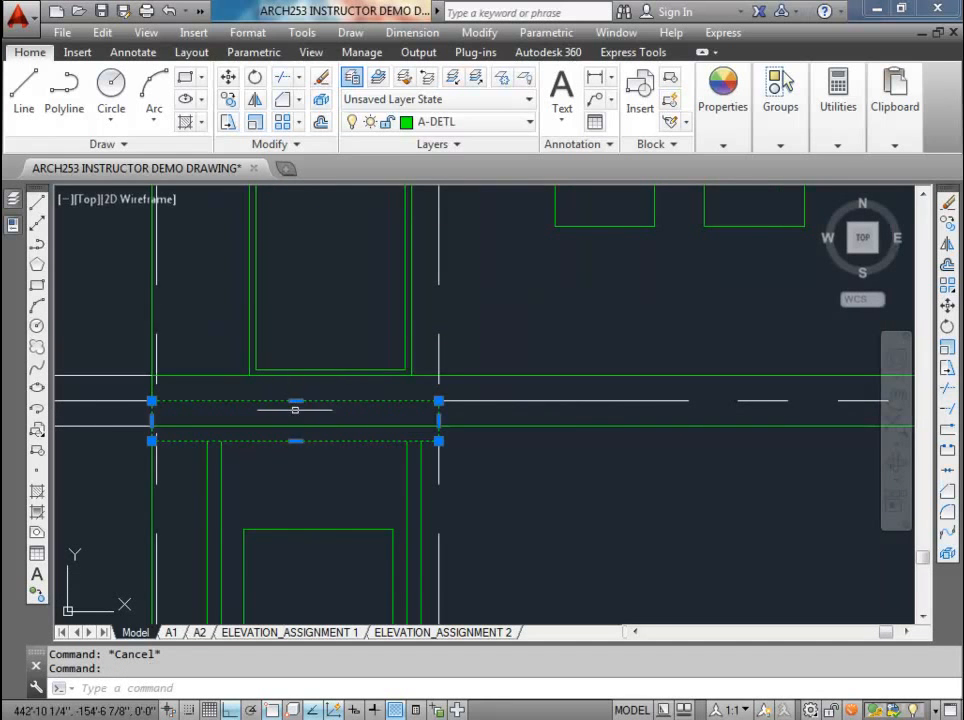